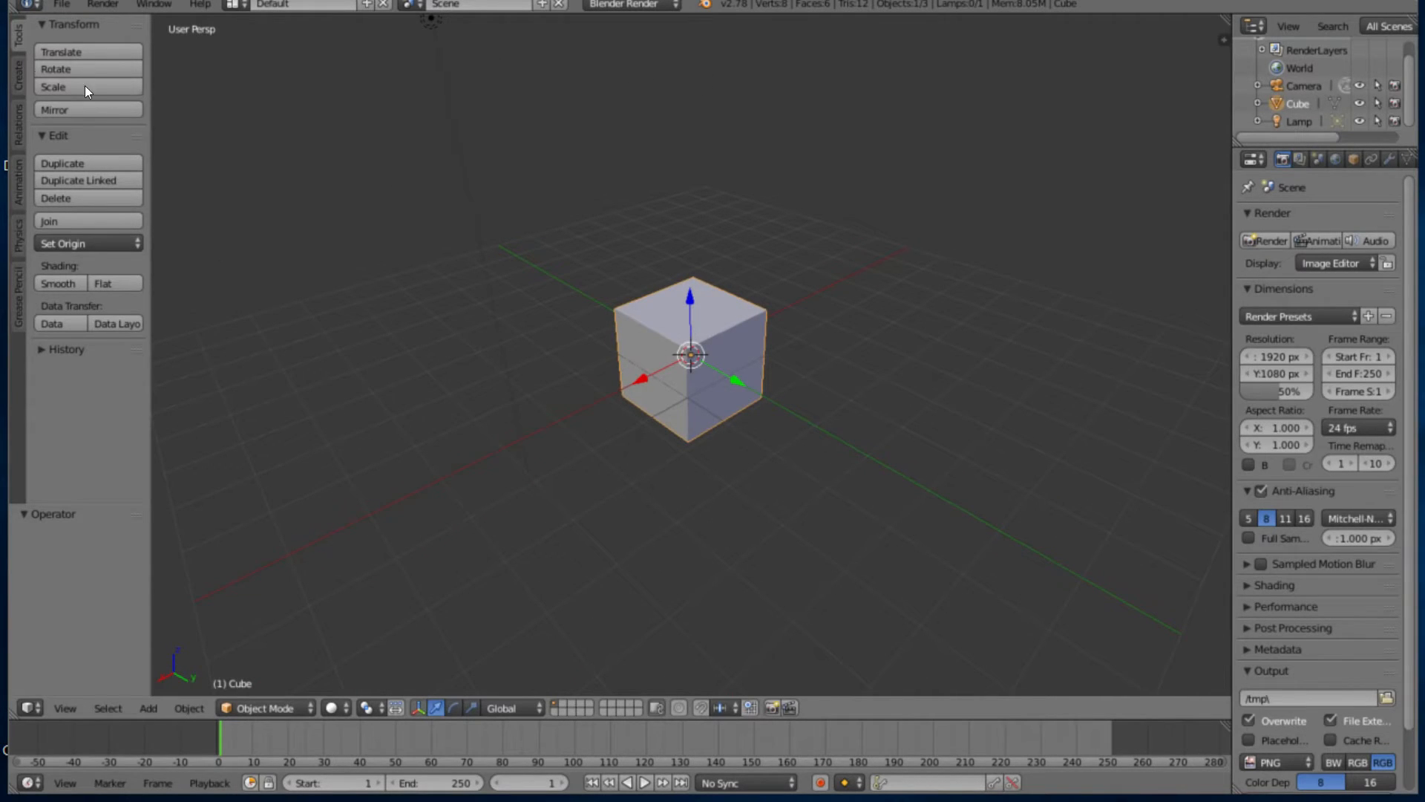
Enter Edit Mode on the default cube and show the mesh editing tools
left_click(14, 51)
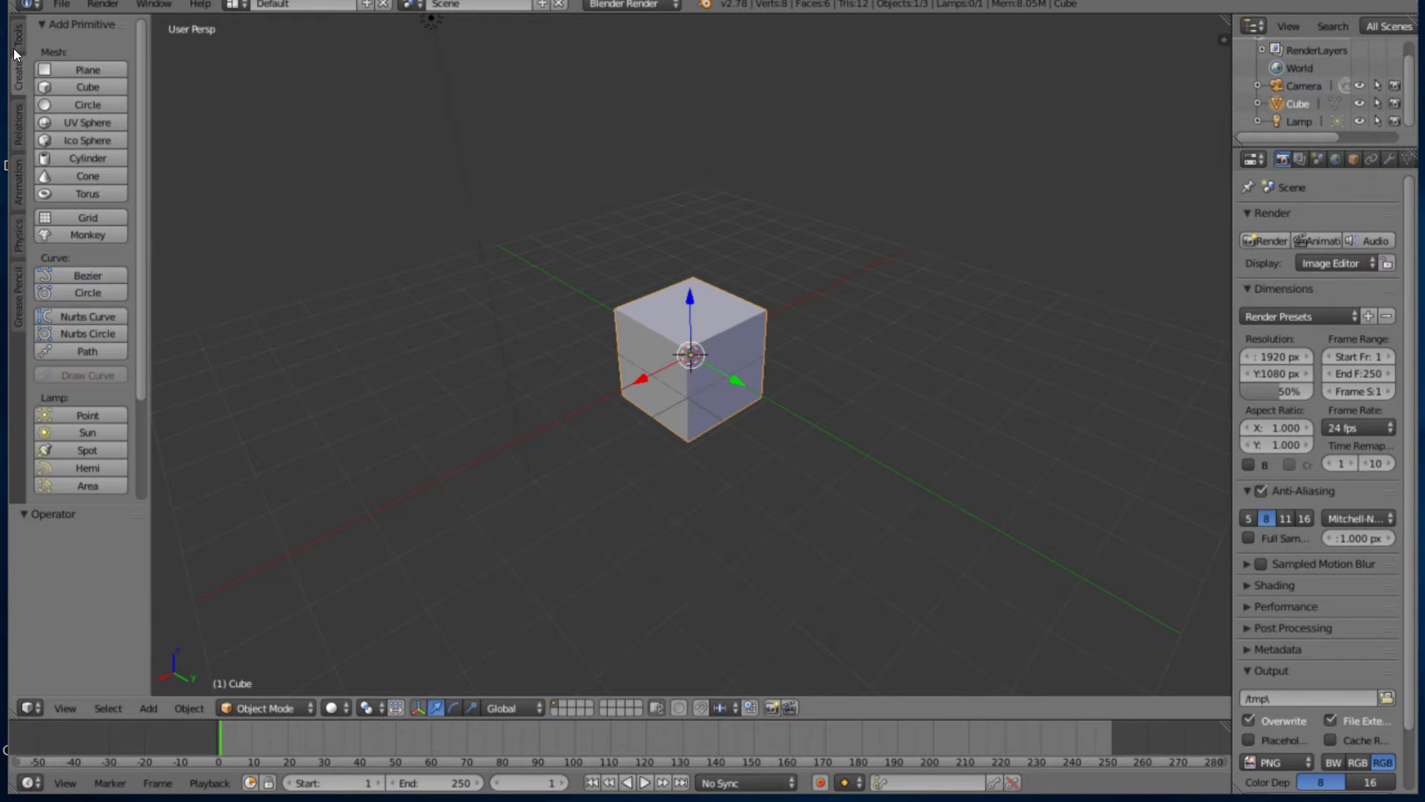
mouse_move(662, 311)
middle_mouse_down()
mouse_move(595, 305)
mouse_move(652, 287)
middle_mouse_up()
scroll(648, 319, "up", 2)
middle_click_drag(582, 242, 594, 328)
key("Tab")
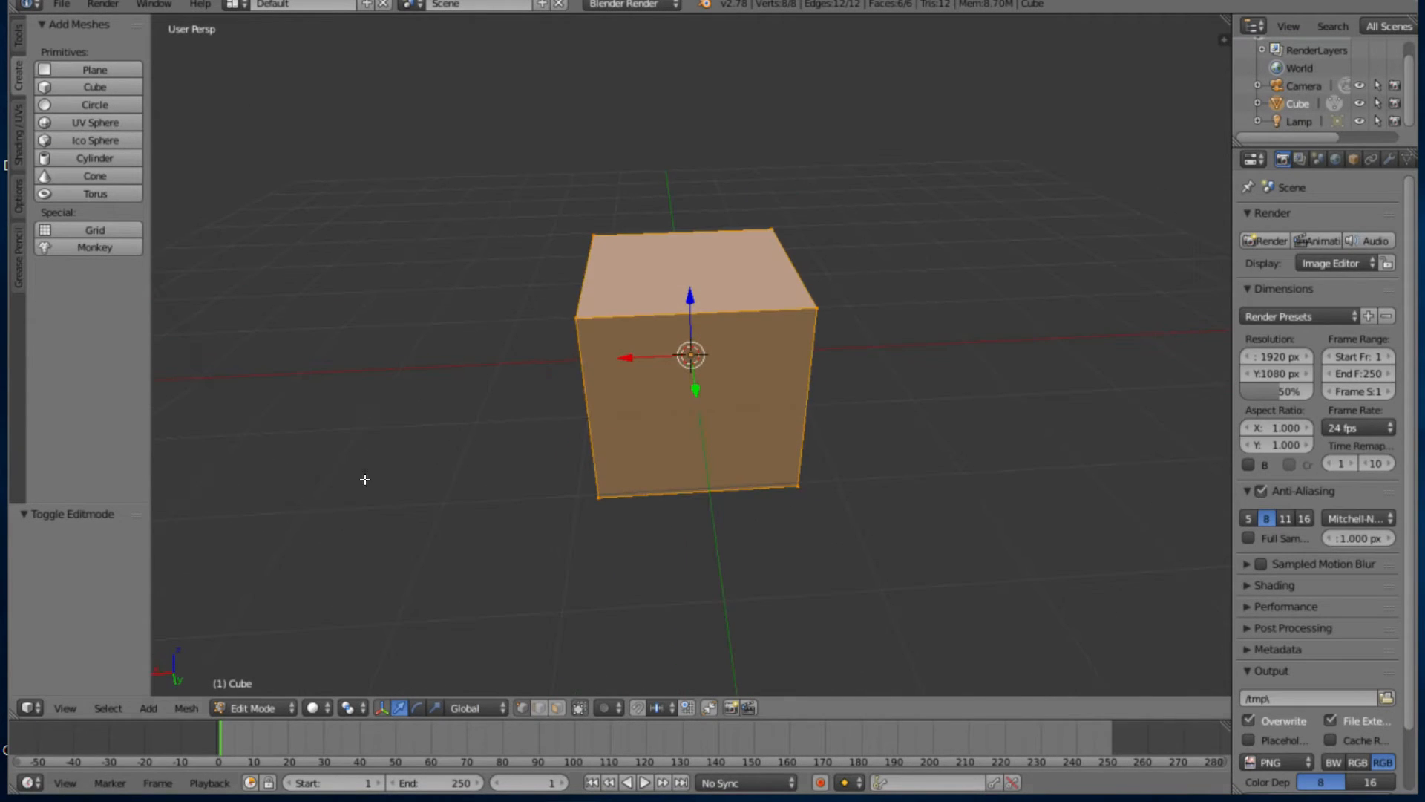
left_click(16, 22)
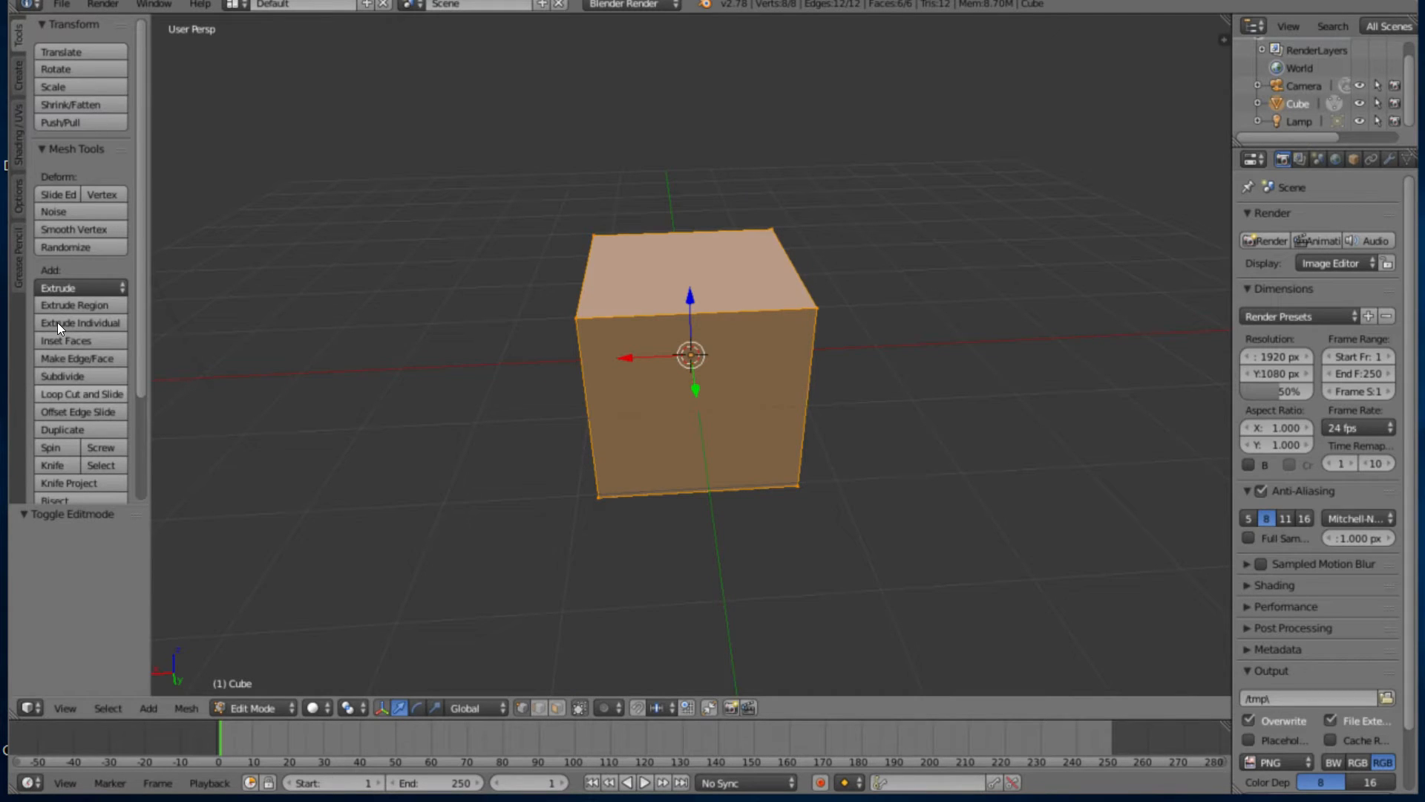
Add three evenly spaced loop cuts to the cube, splitting its top into four parallel strips
key("ctrl+r")
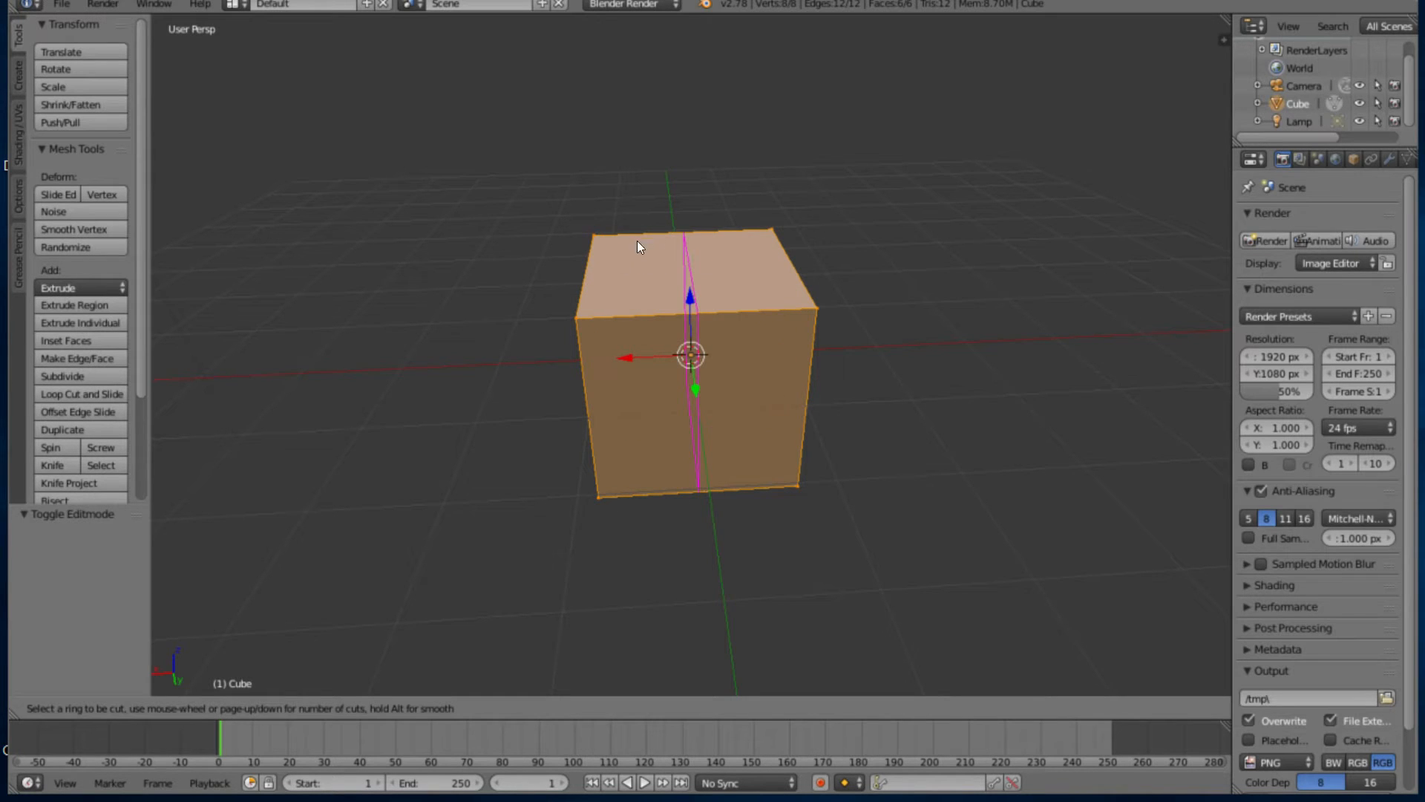
scroll(607, 275, "up", 1)
scroll(608, 280, "up", 1)
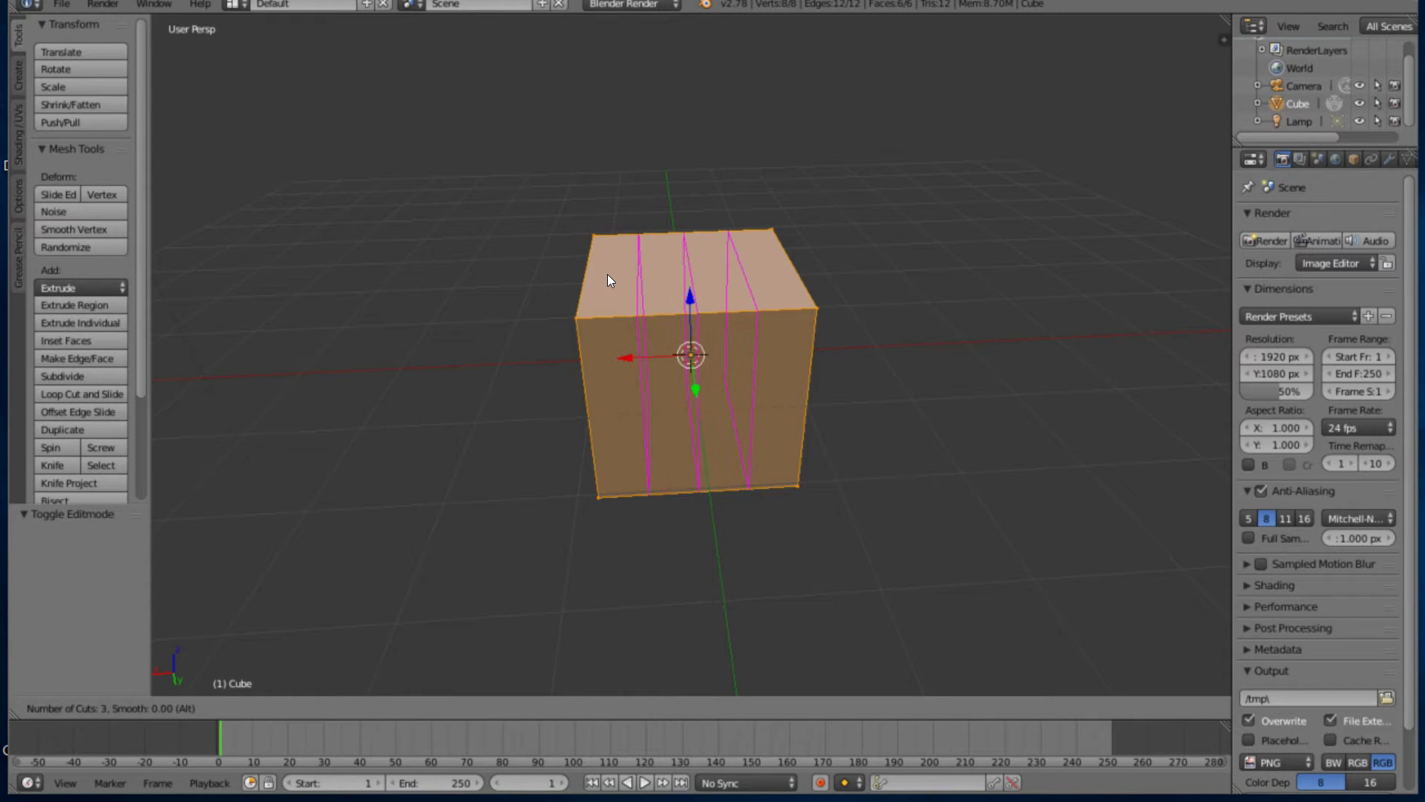
scroll(607, 280, "up", 2)
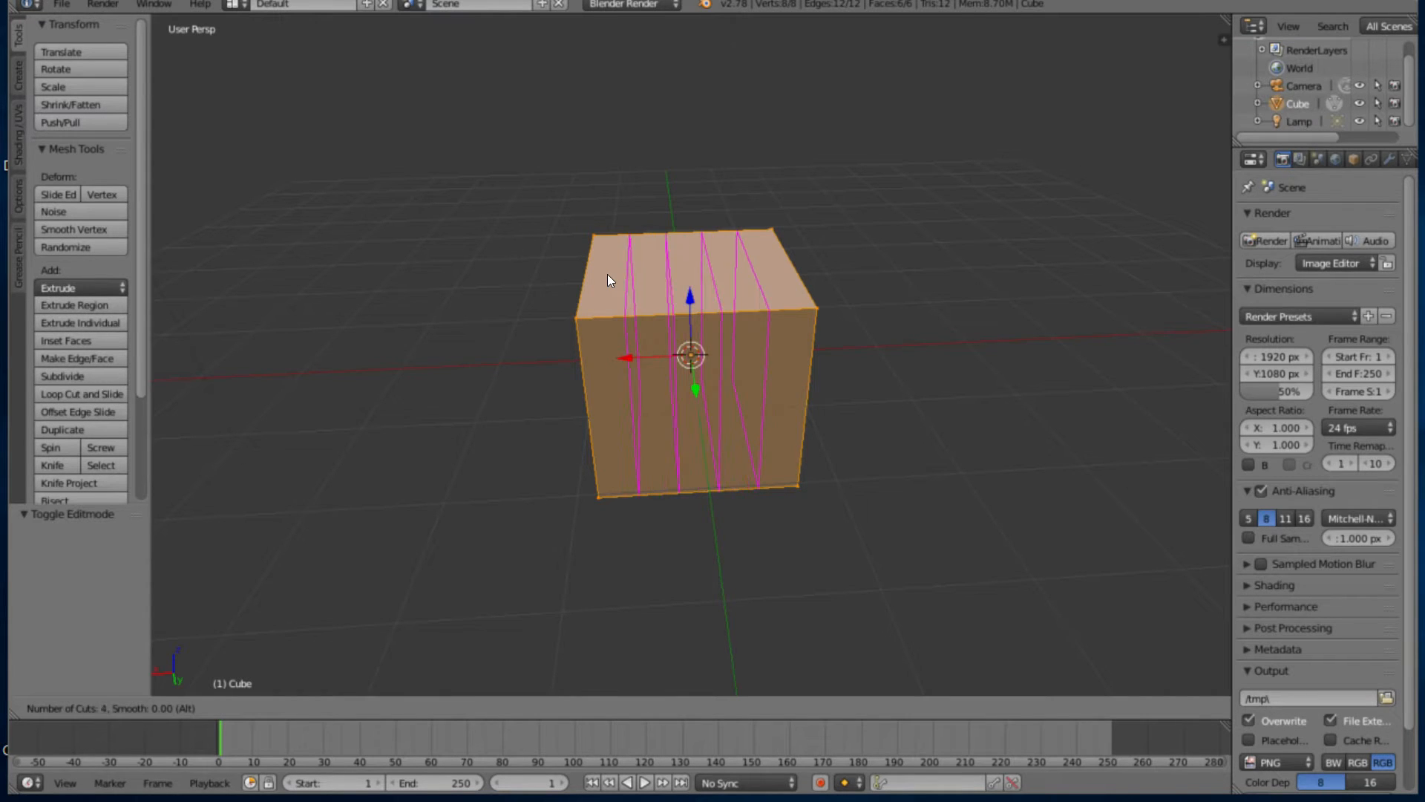
scroll(607, 277, "down", 4)
scroll(600, 282, "up", 2)
scroll(598, 270, "down", 2)
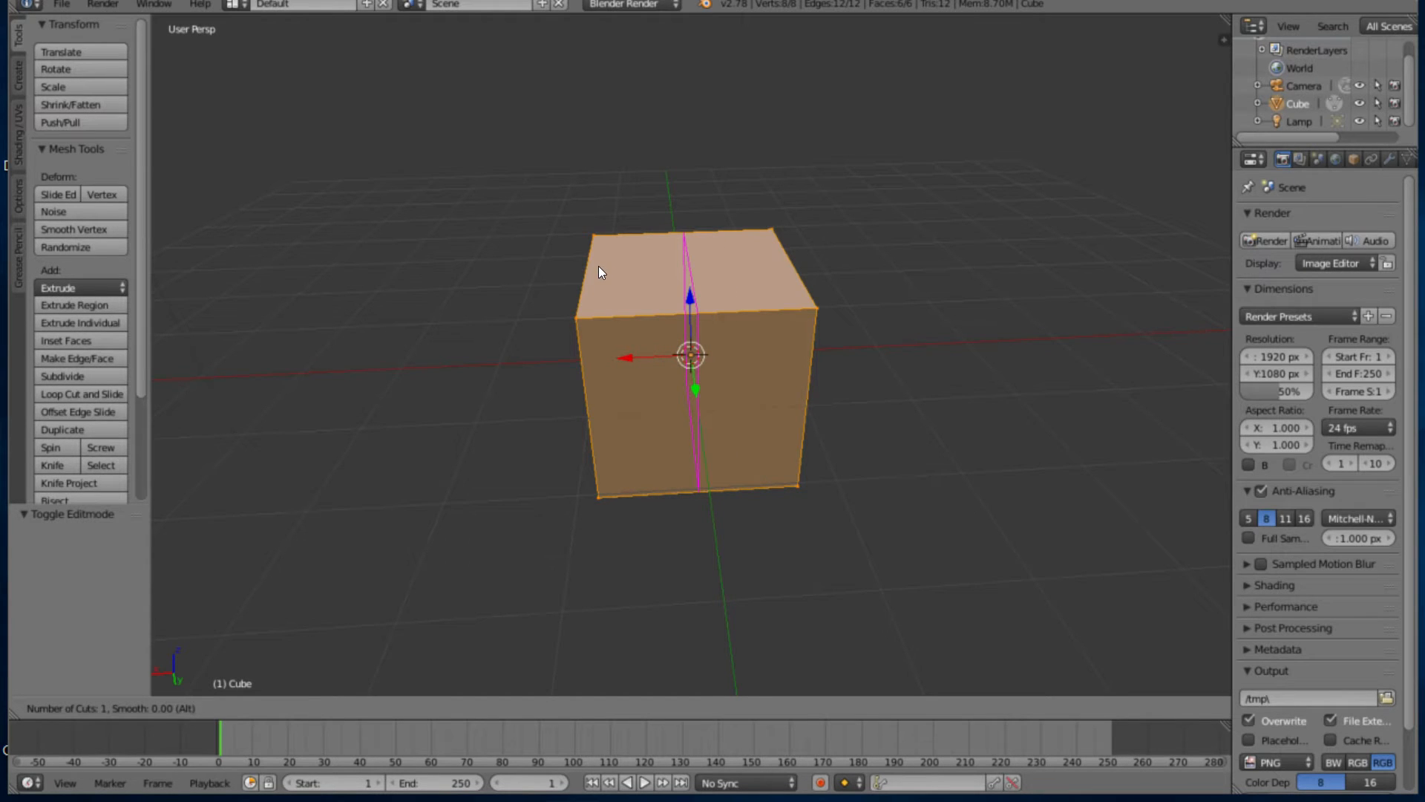
type("25")
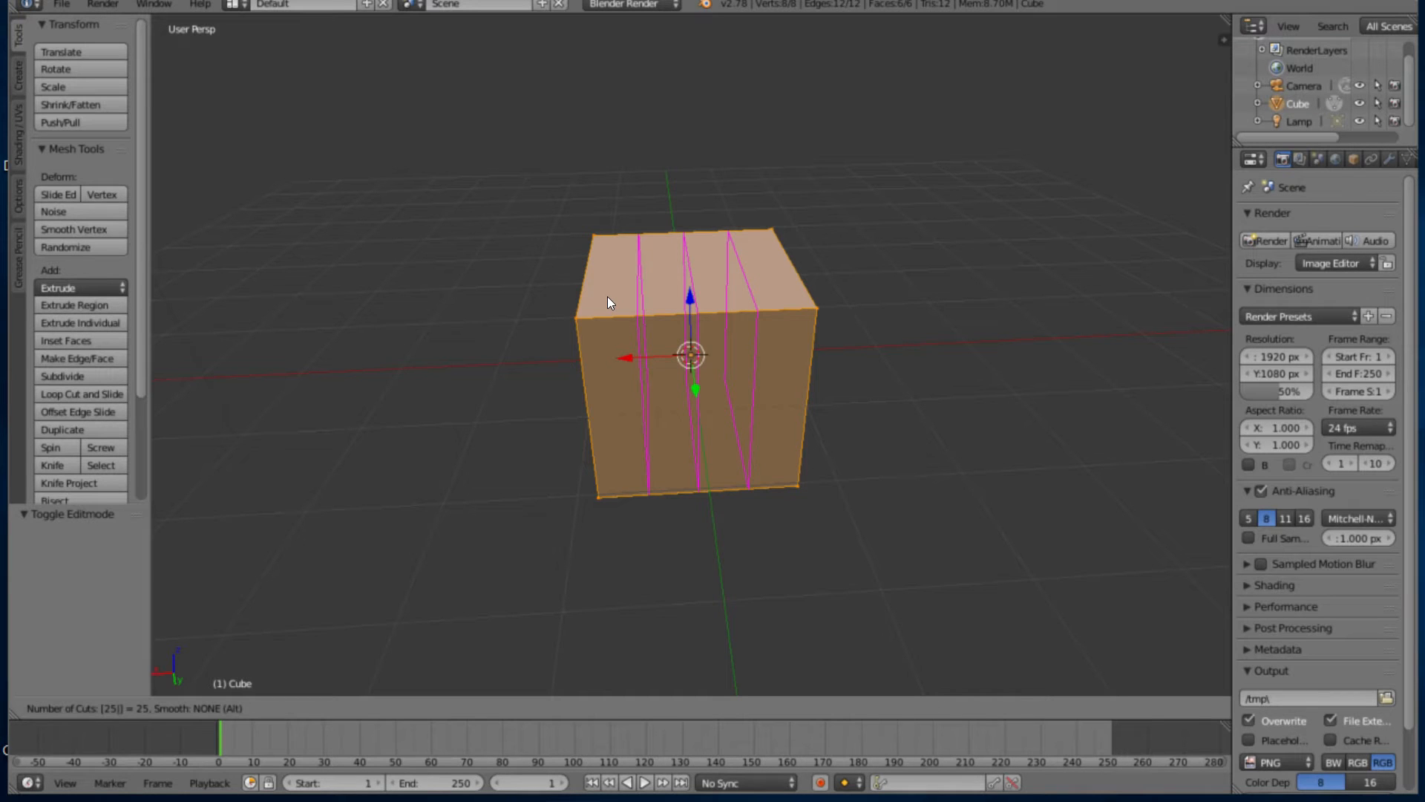
left_click(607, 297)
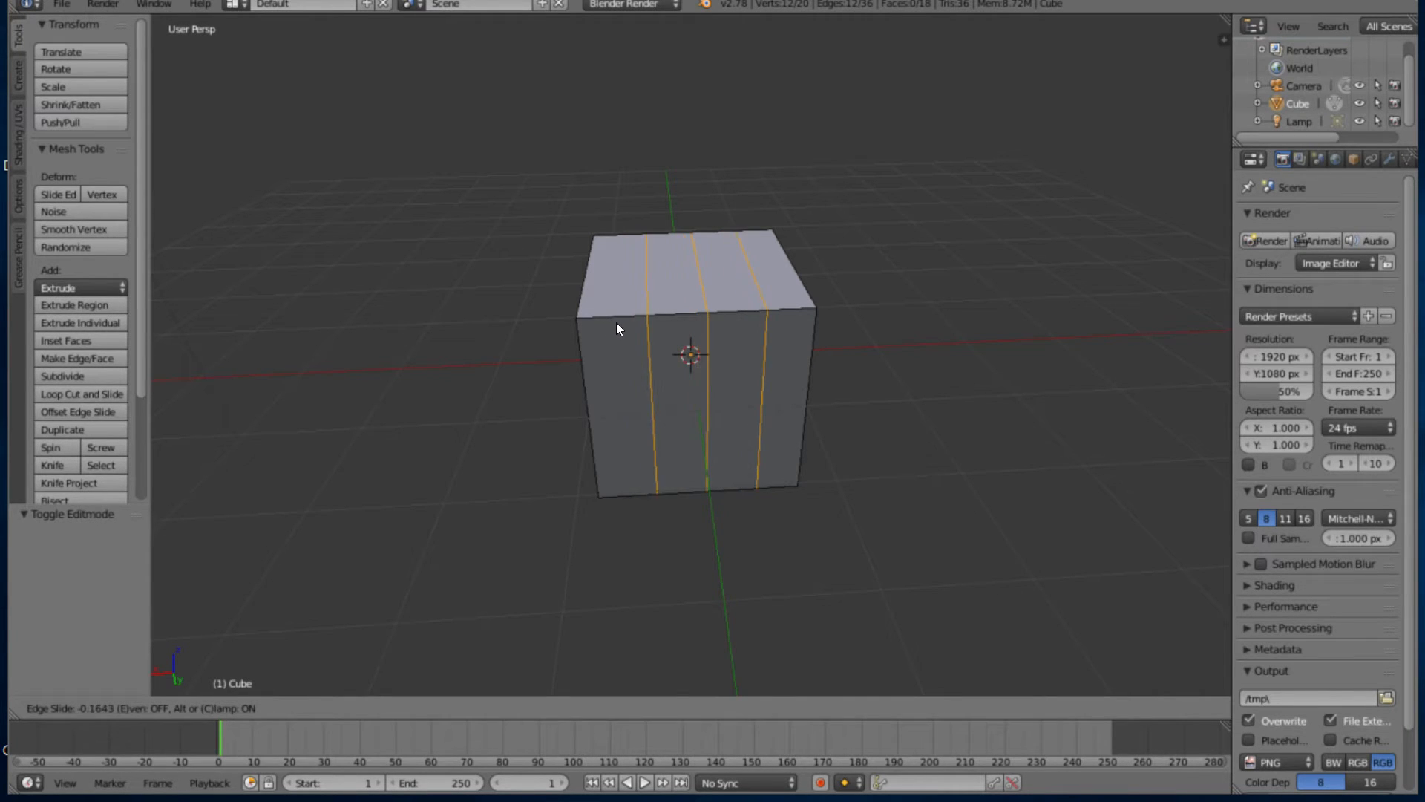
left_click(613, 326)
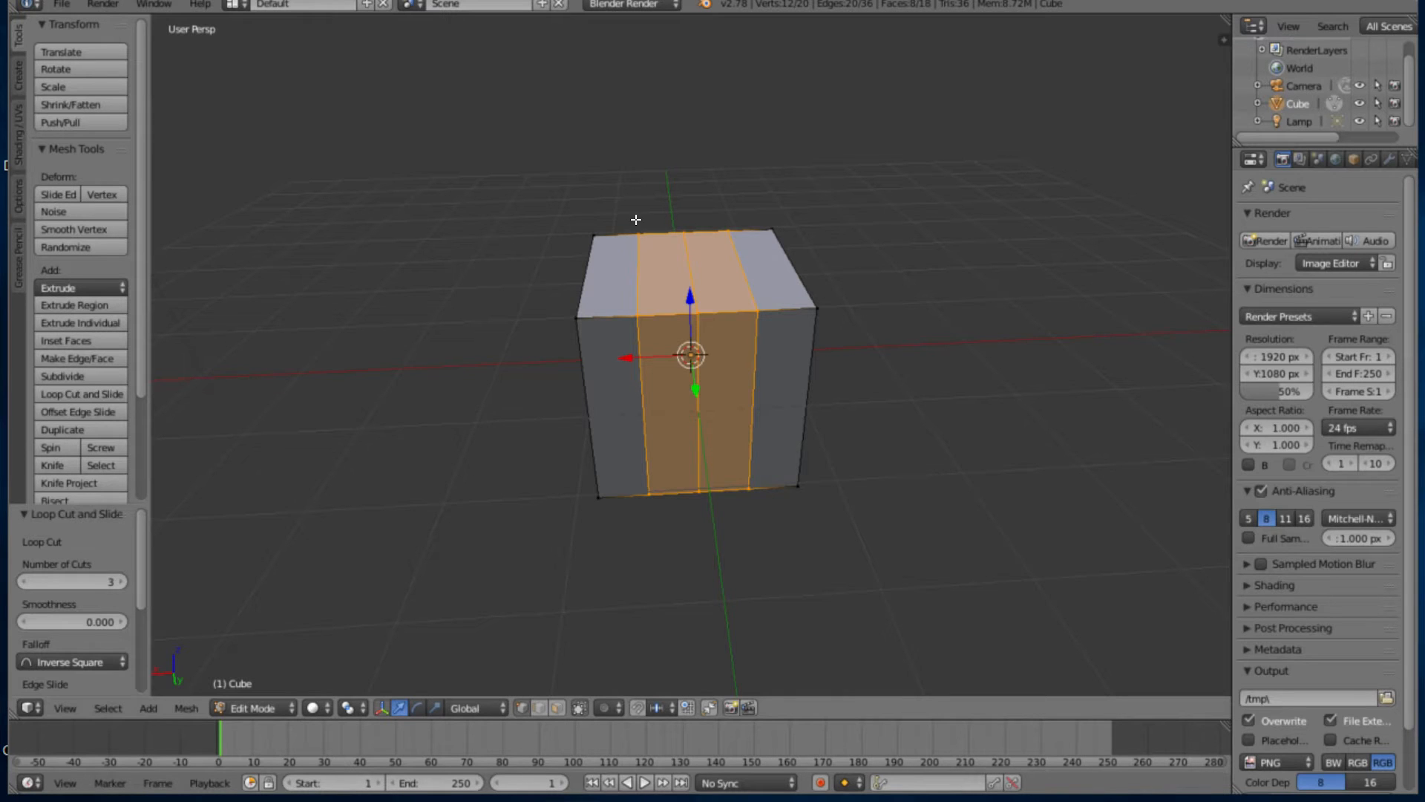
Switch the mesh selection mode to Face
middle_click_drag(642, 263, 587, 266)
middle_click_drag(663, 309, 547, 314)
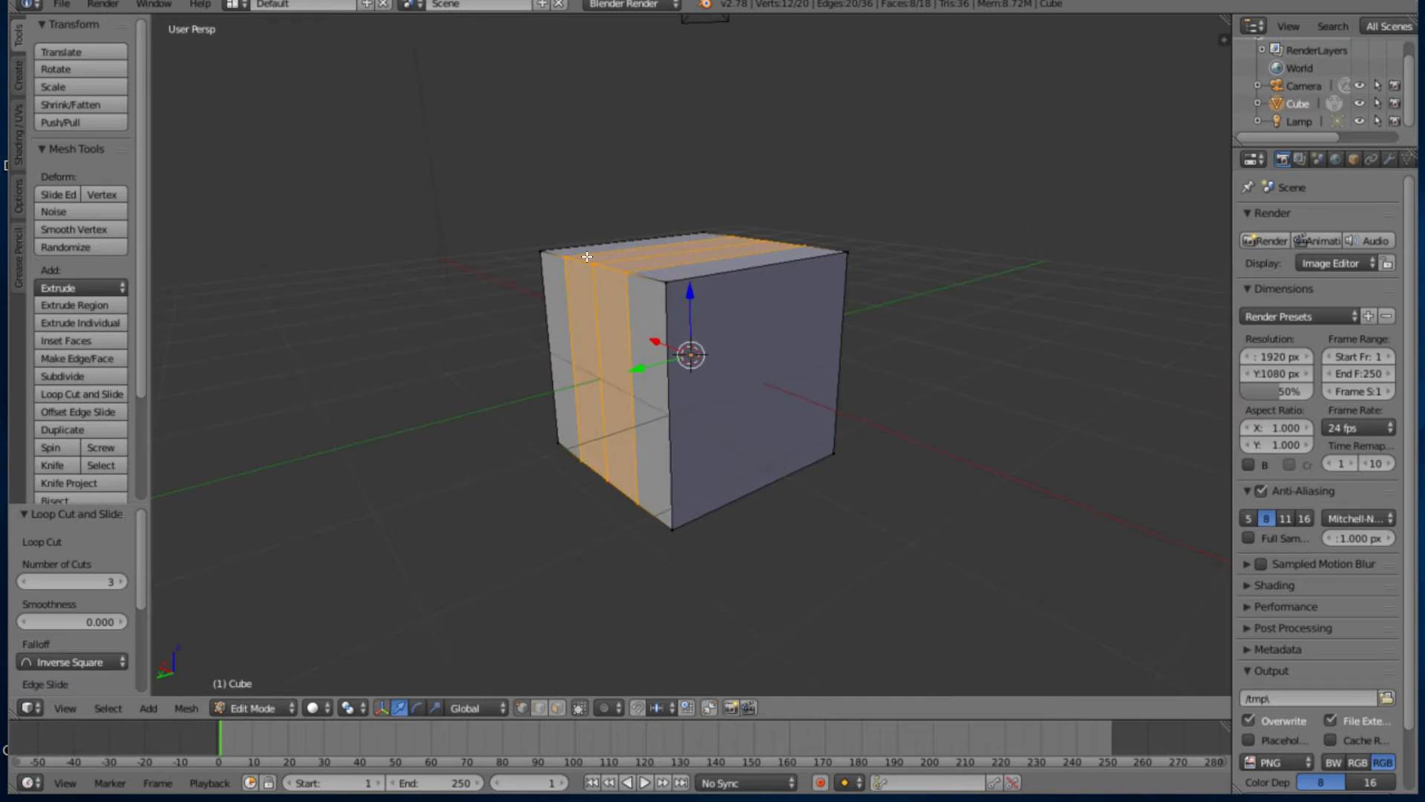
middle_click_drag(642, 267, 645, 256)
middle_click_drag(655, 313, 638, 295)
key("ctrl+Tab")
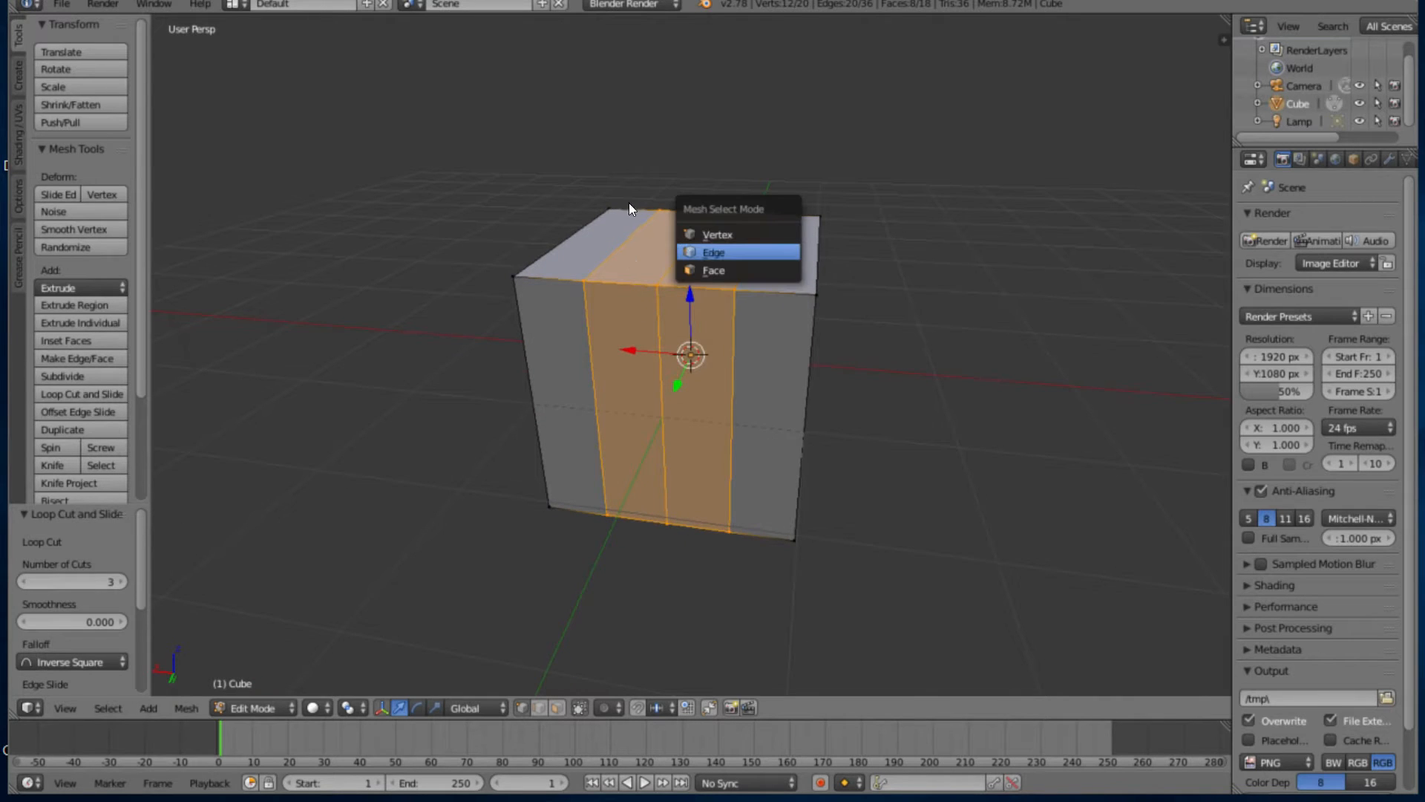
left_click(613, 216)
Select the four strip faces on top of the cube and extrude them as one region about 0.43 upward along Z
right_click(660, 211)
middle_click_drag(653, 224, 681, 246)
middle_click_drag(591, 241, 483, 319)
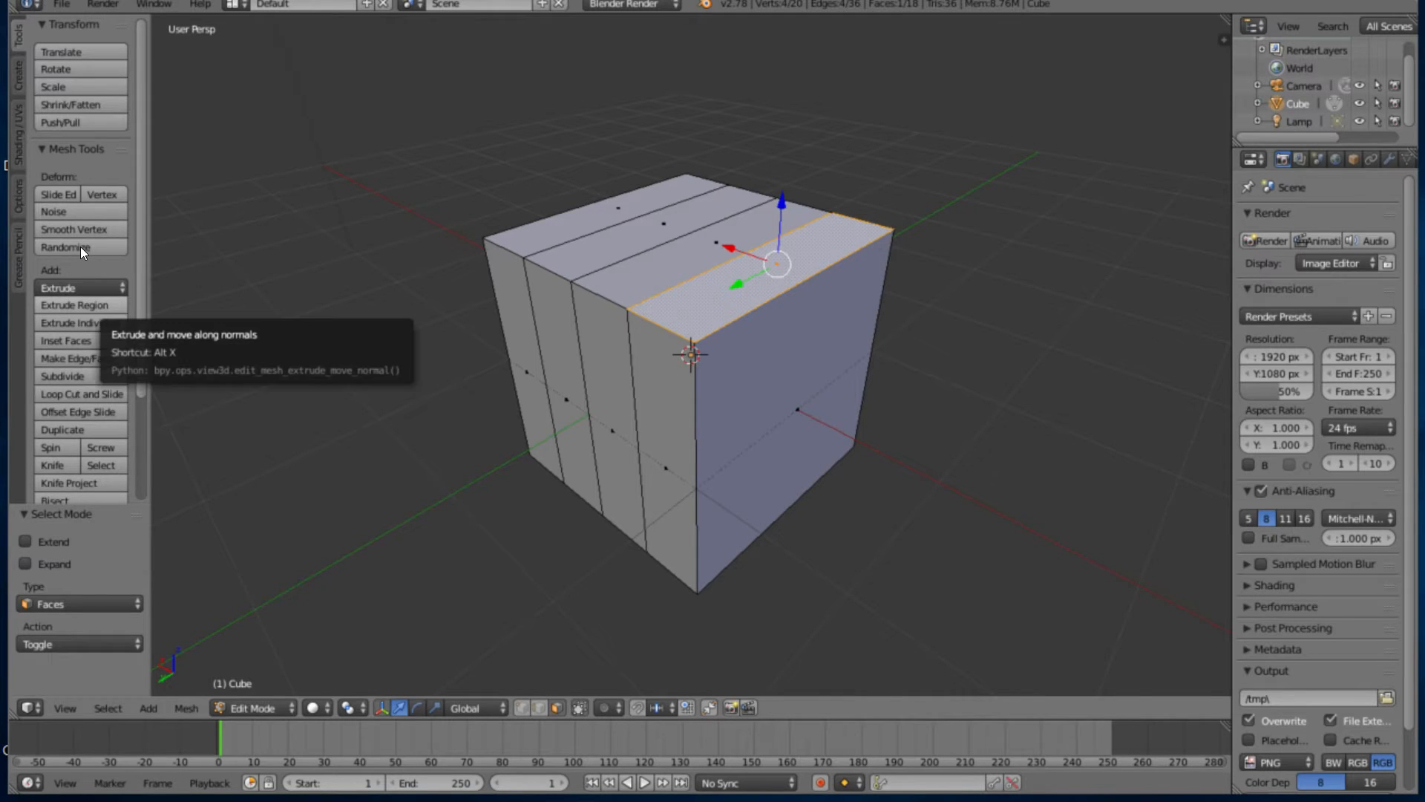
right_click(567, 221, "shift")
right_click(522, 182, "shift")
right_click(504, 169, "shift")
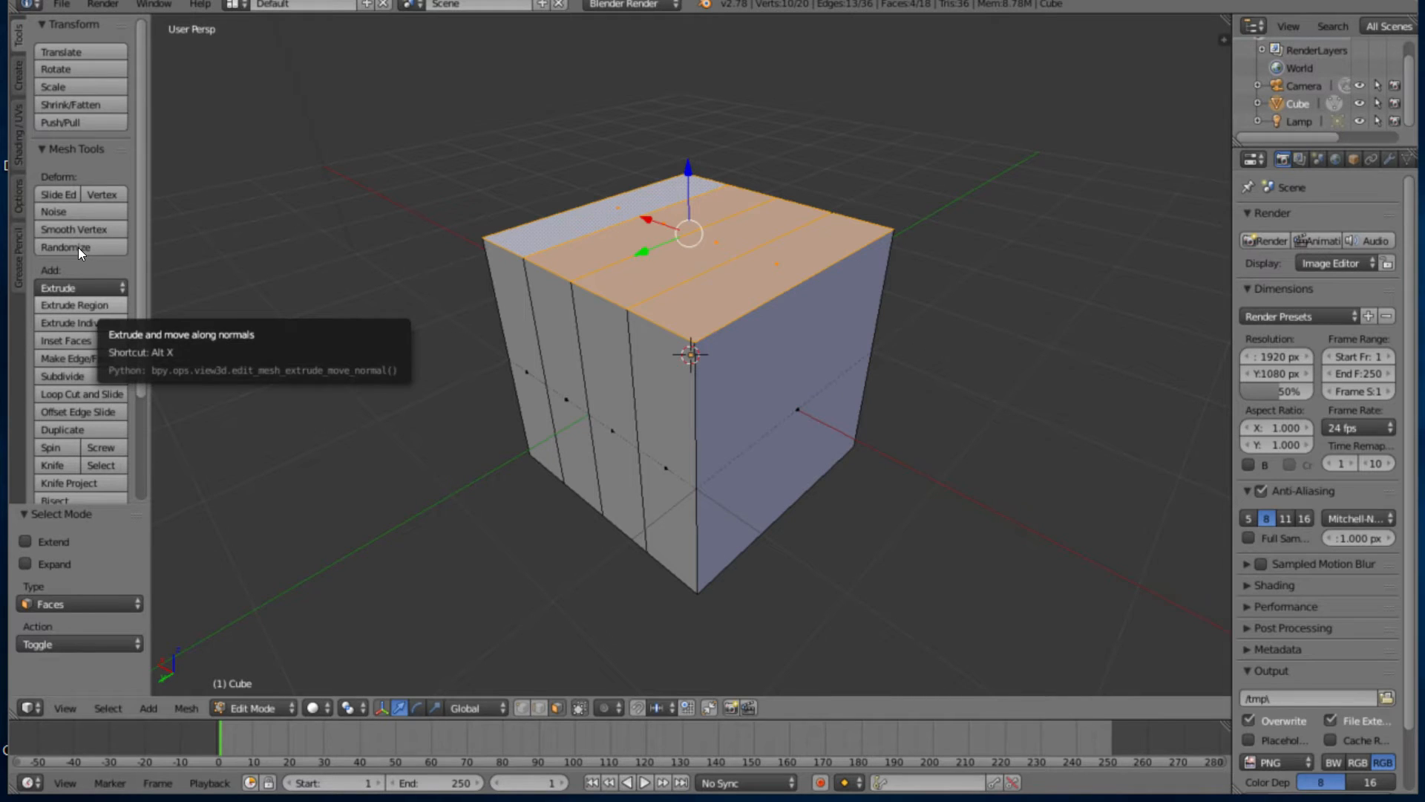
left_click(78, 304)
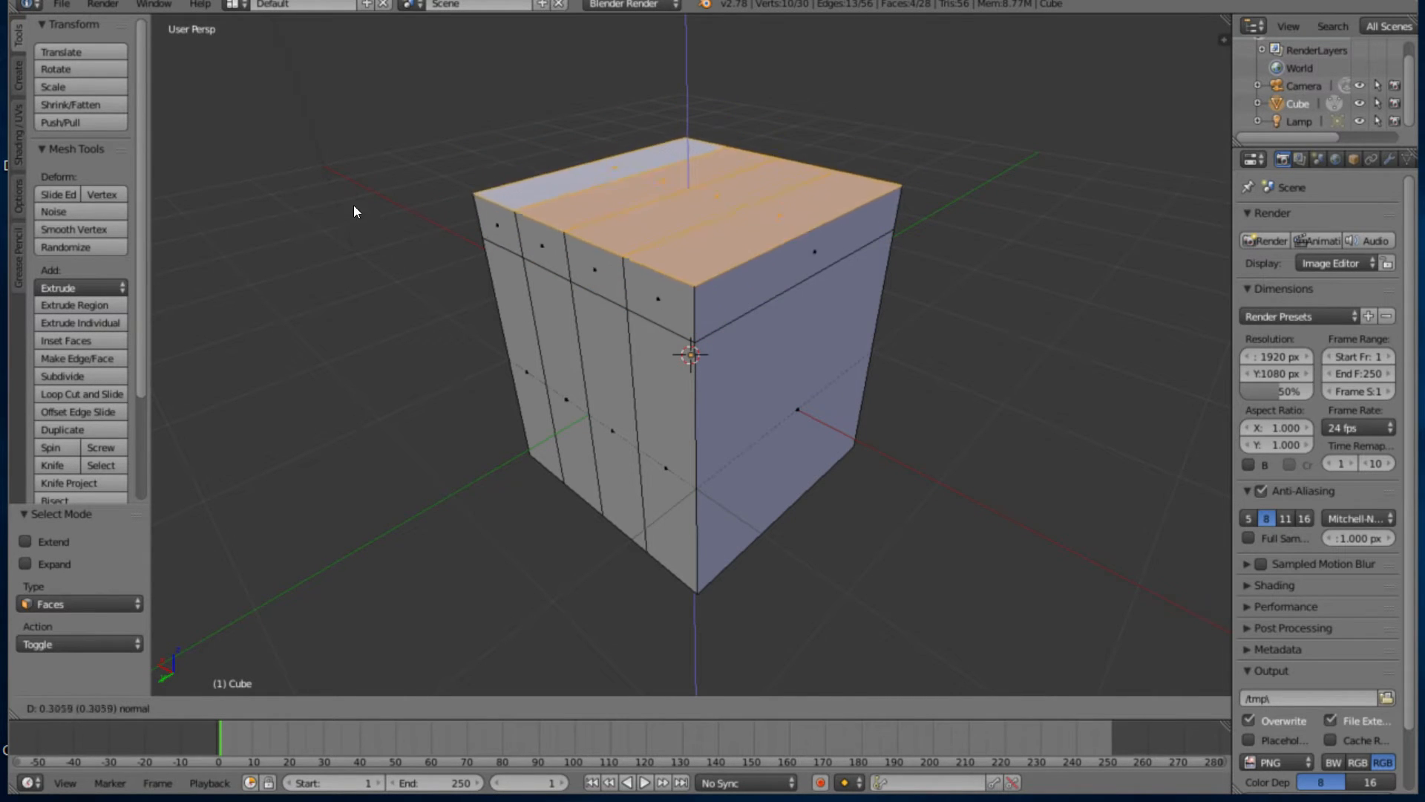
right_click(378, 155)
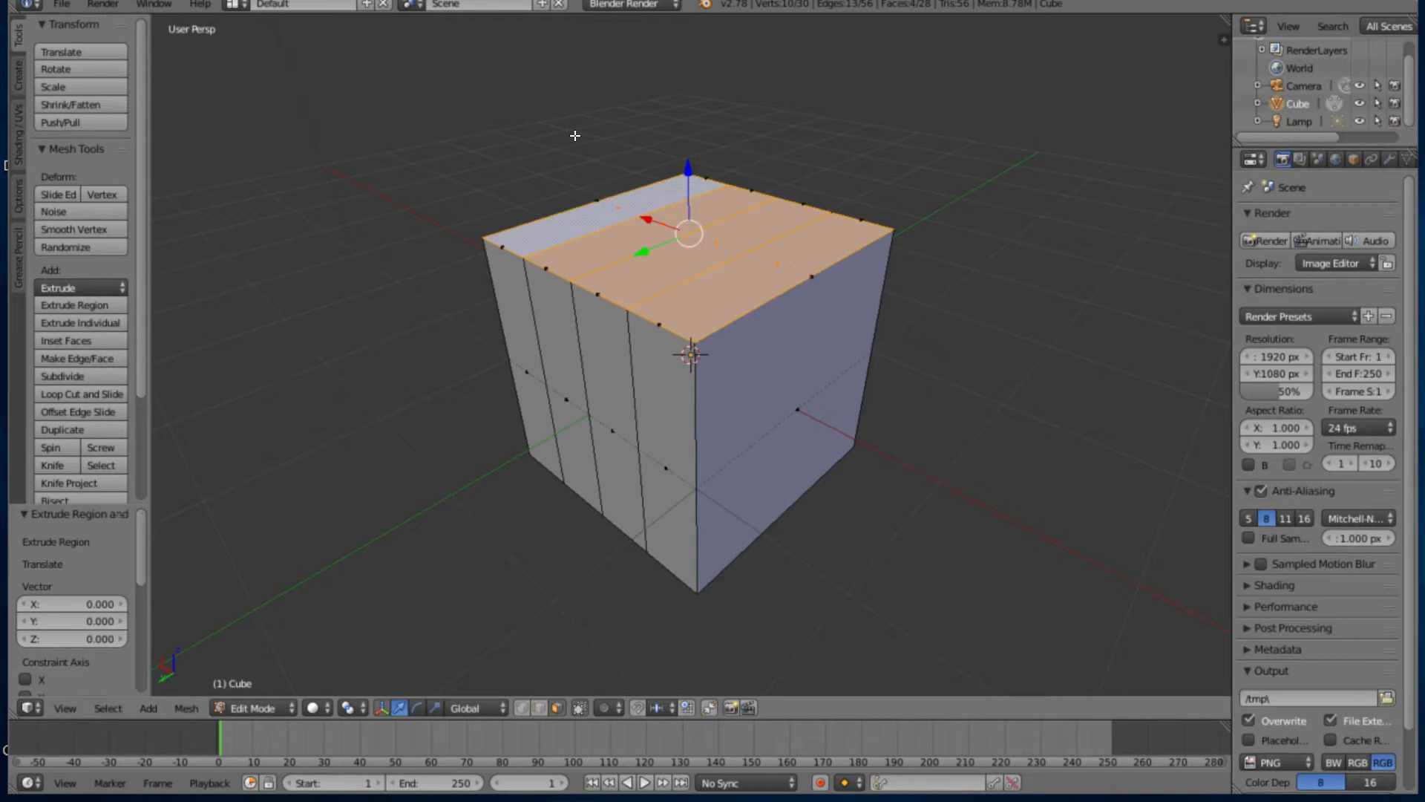
key("e")
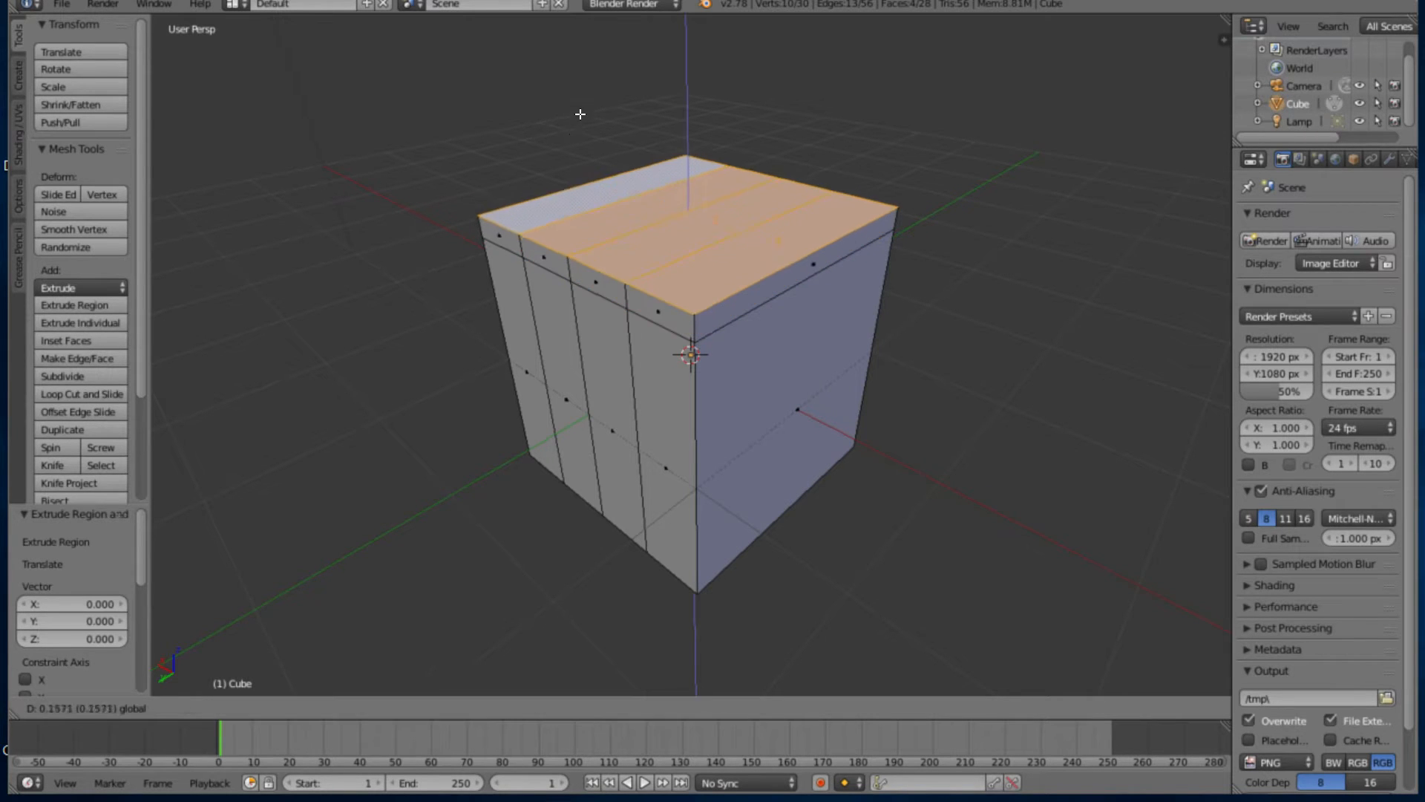
left_click(594, 80)
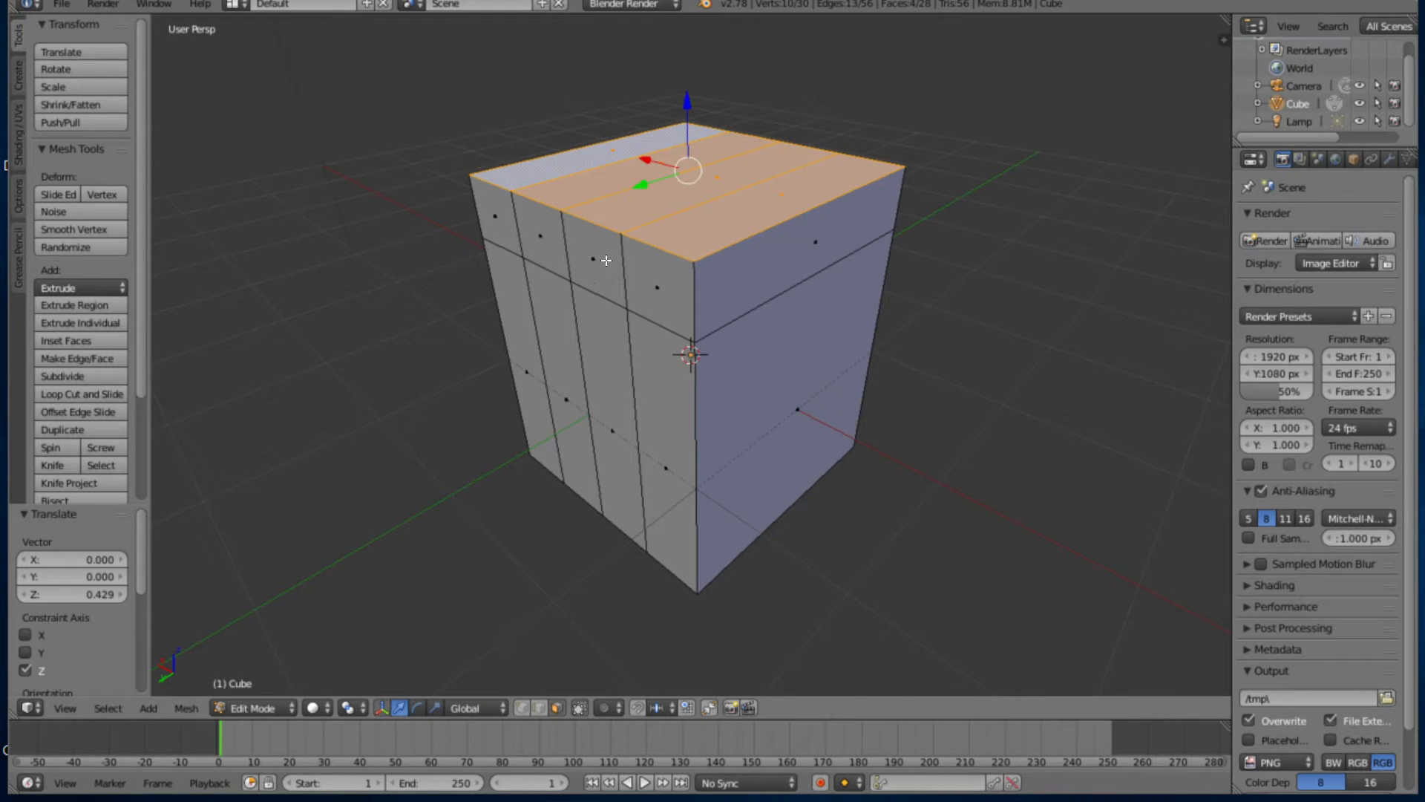
Select the four top faces, extrude them as individual faces, and raise them about 0.42 along Z
right_click(644, 230)
right_click(537, 166, "shift")
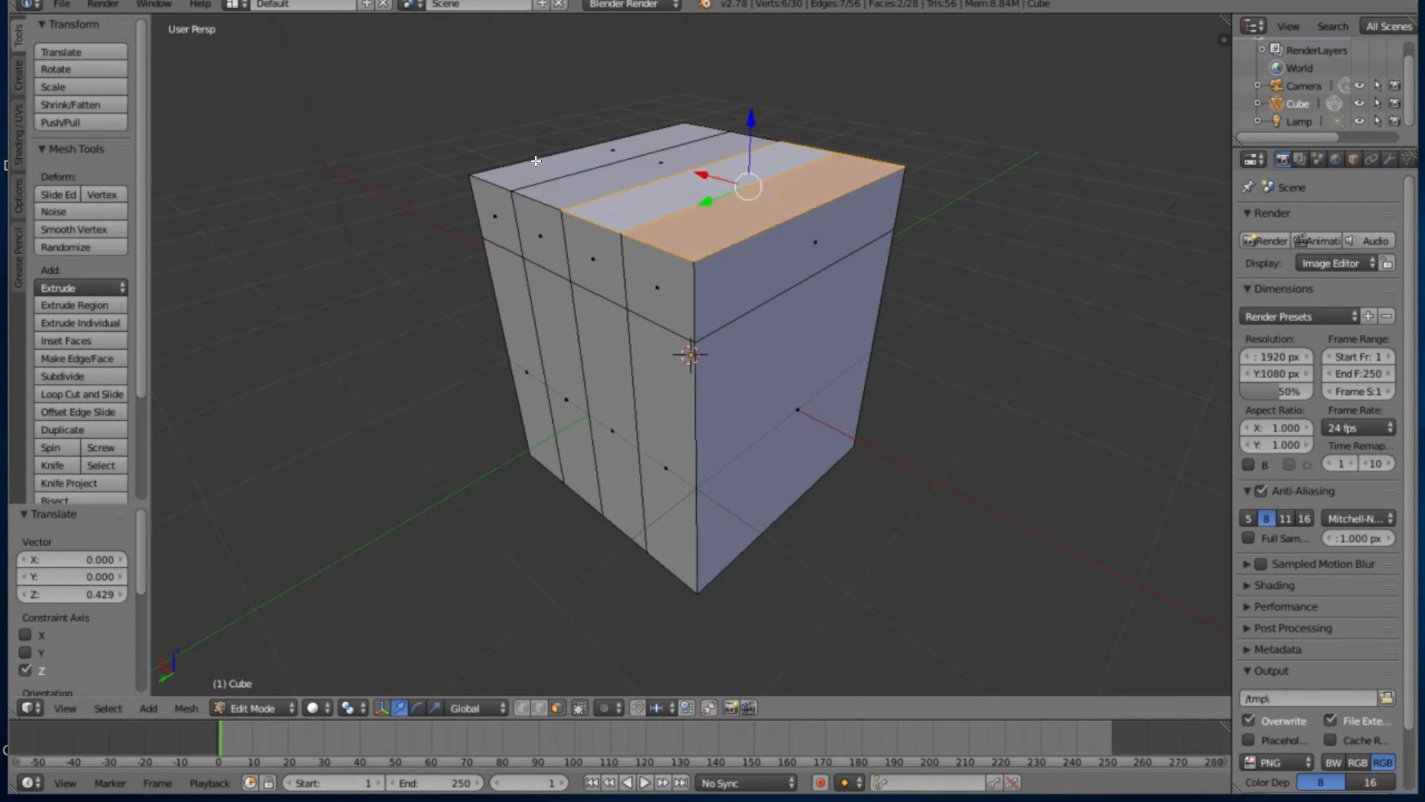
right_click(617, 248)
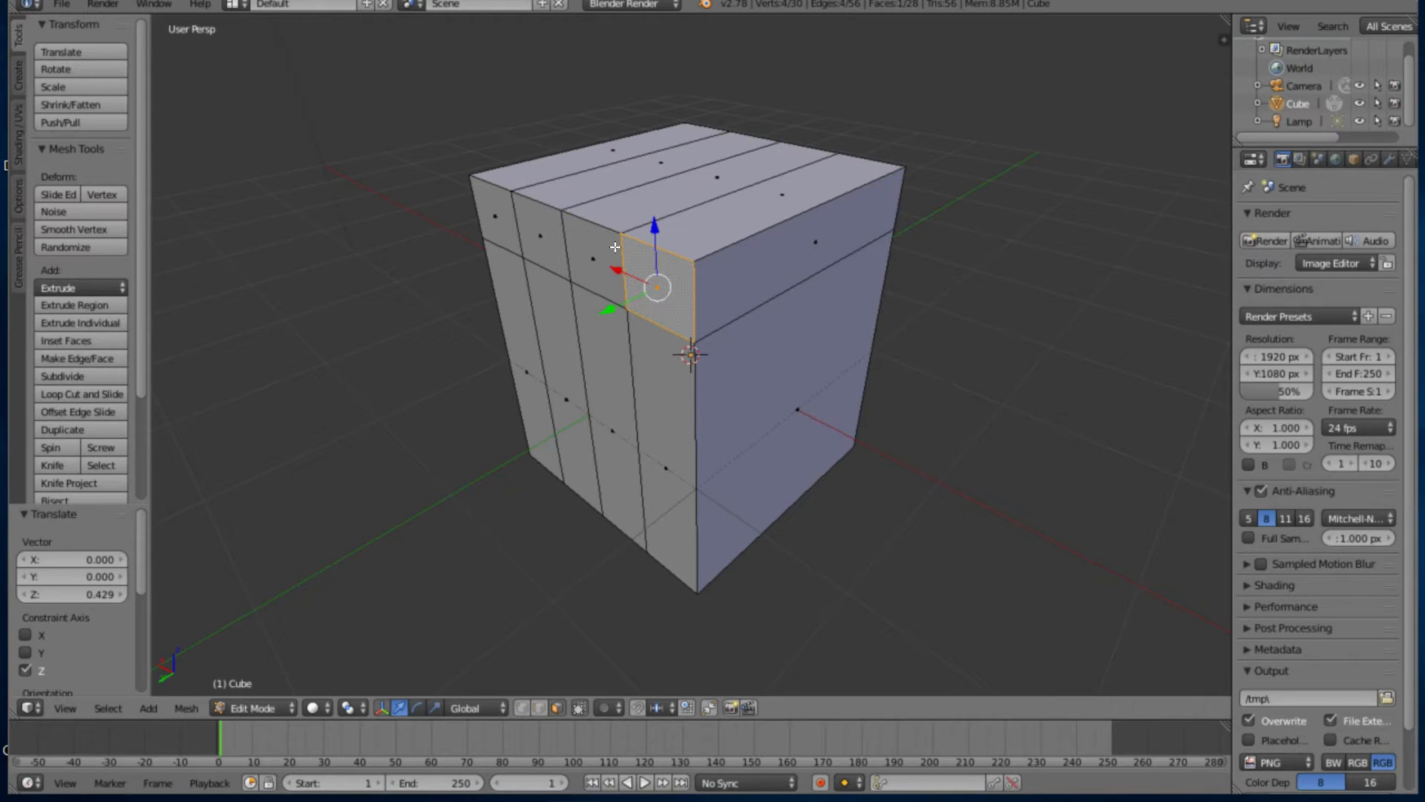
right_click(592, 196)
right_click(568, 144, "shift")
right_click(535, 131, "shift")
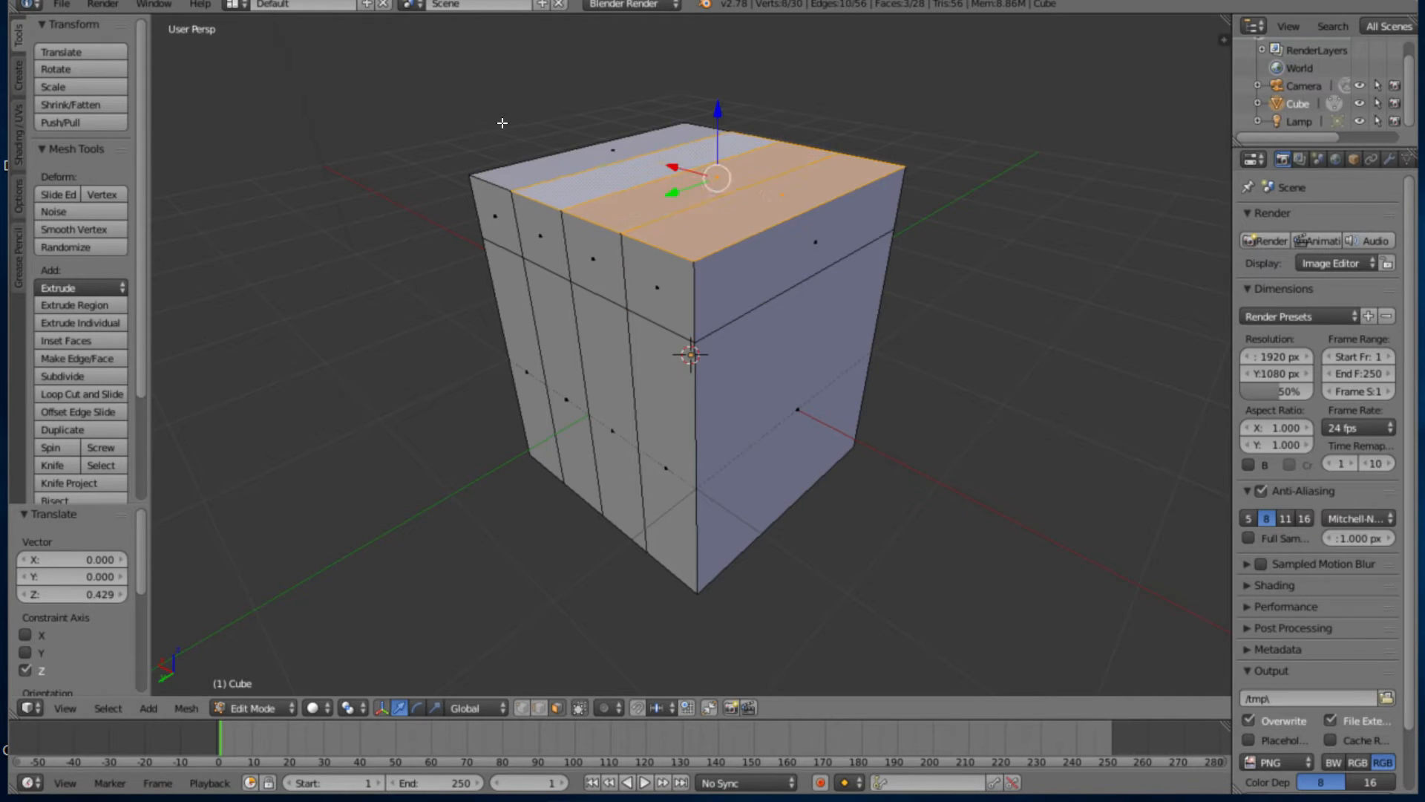
right_click(499, 125, "shift")
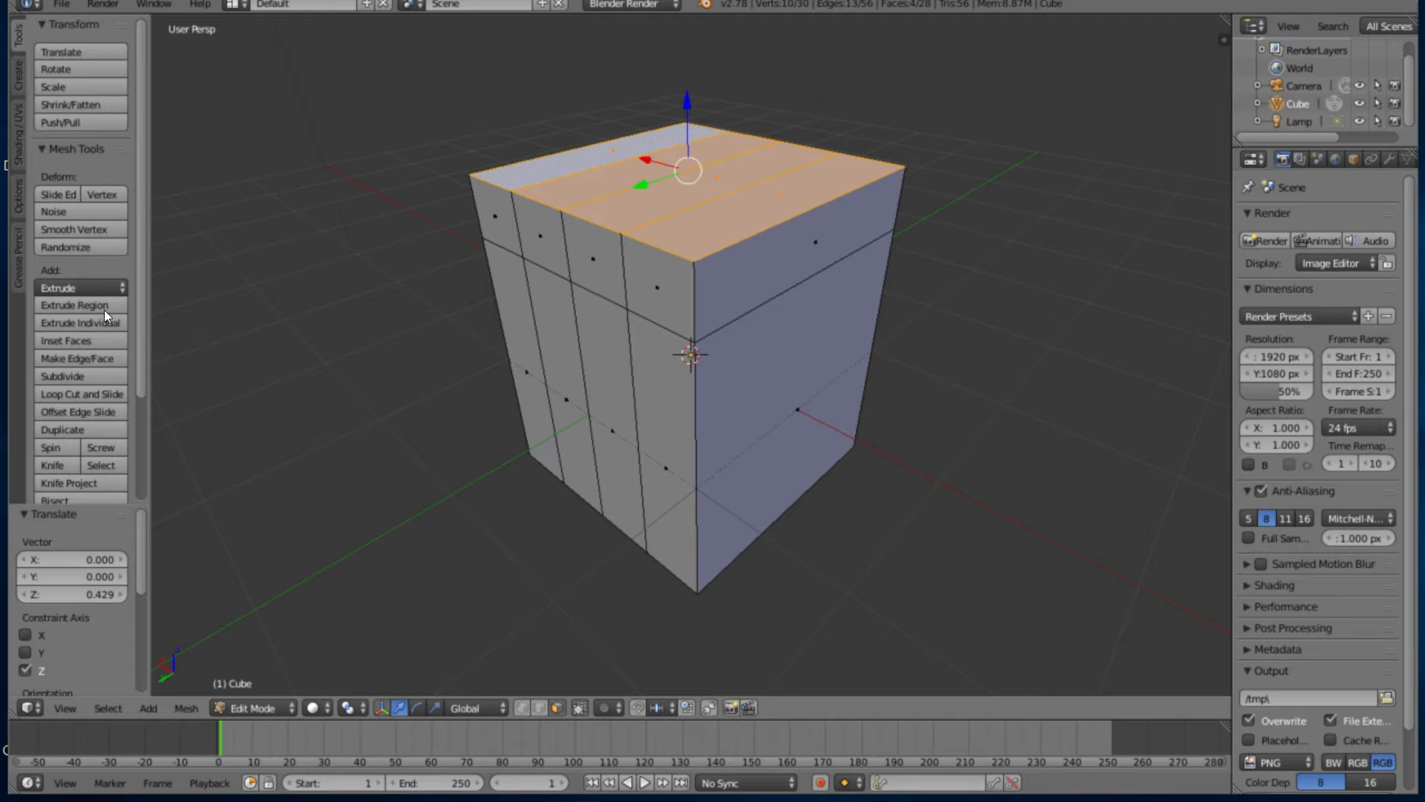
left_click(84, 263)
right_click(110, 261)
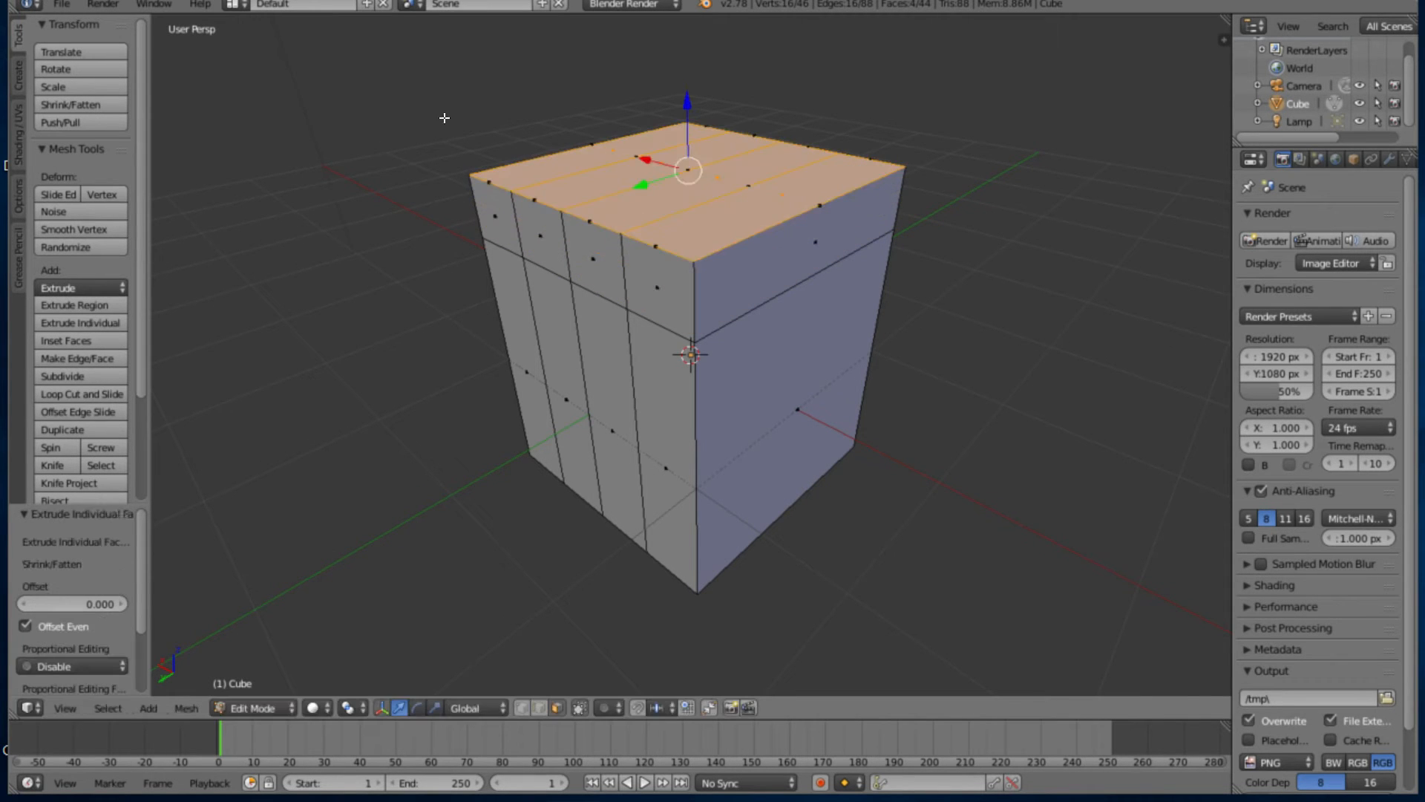
key("g")
key("z")
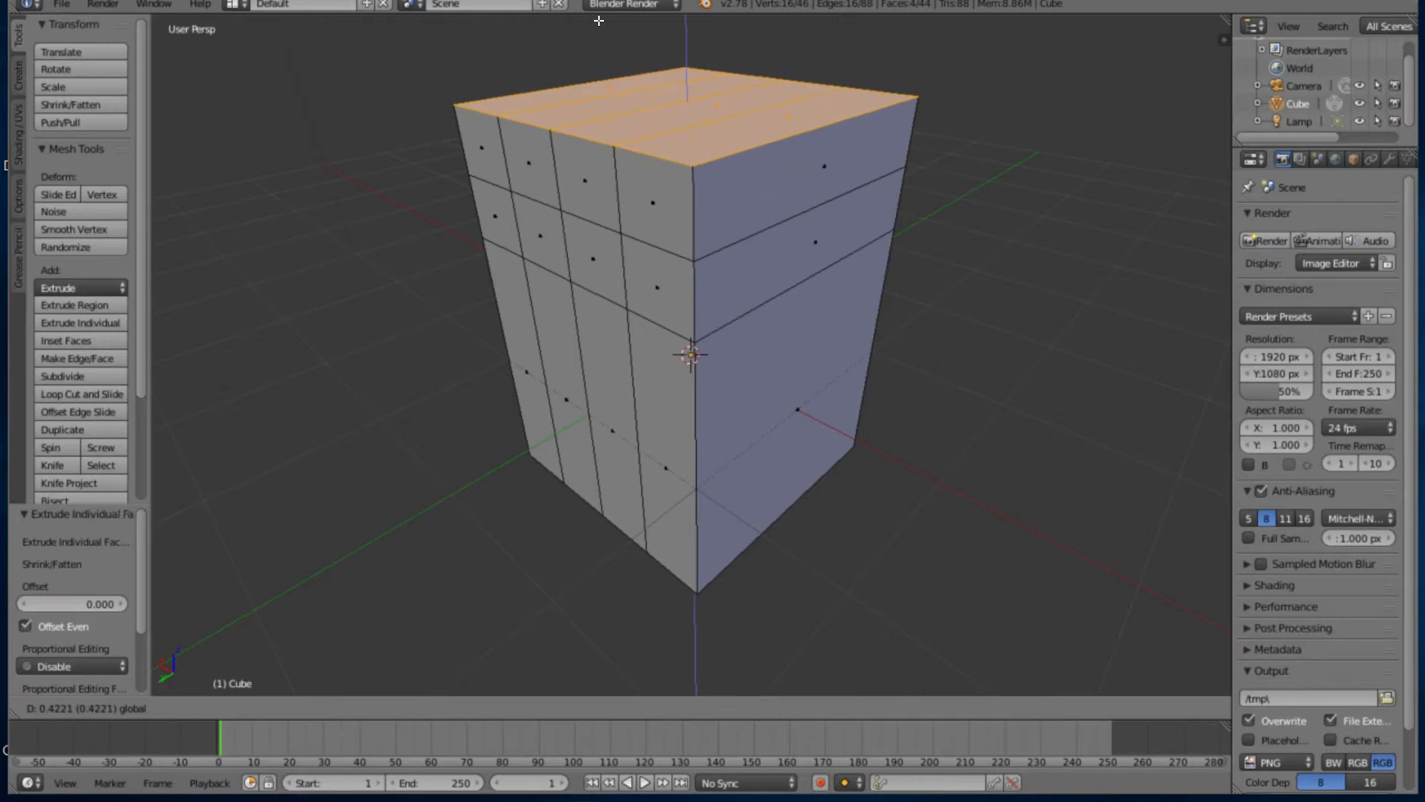
left_click(600, 22)
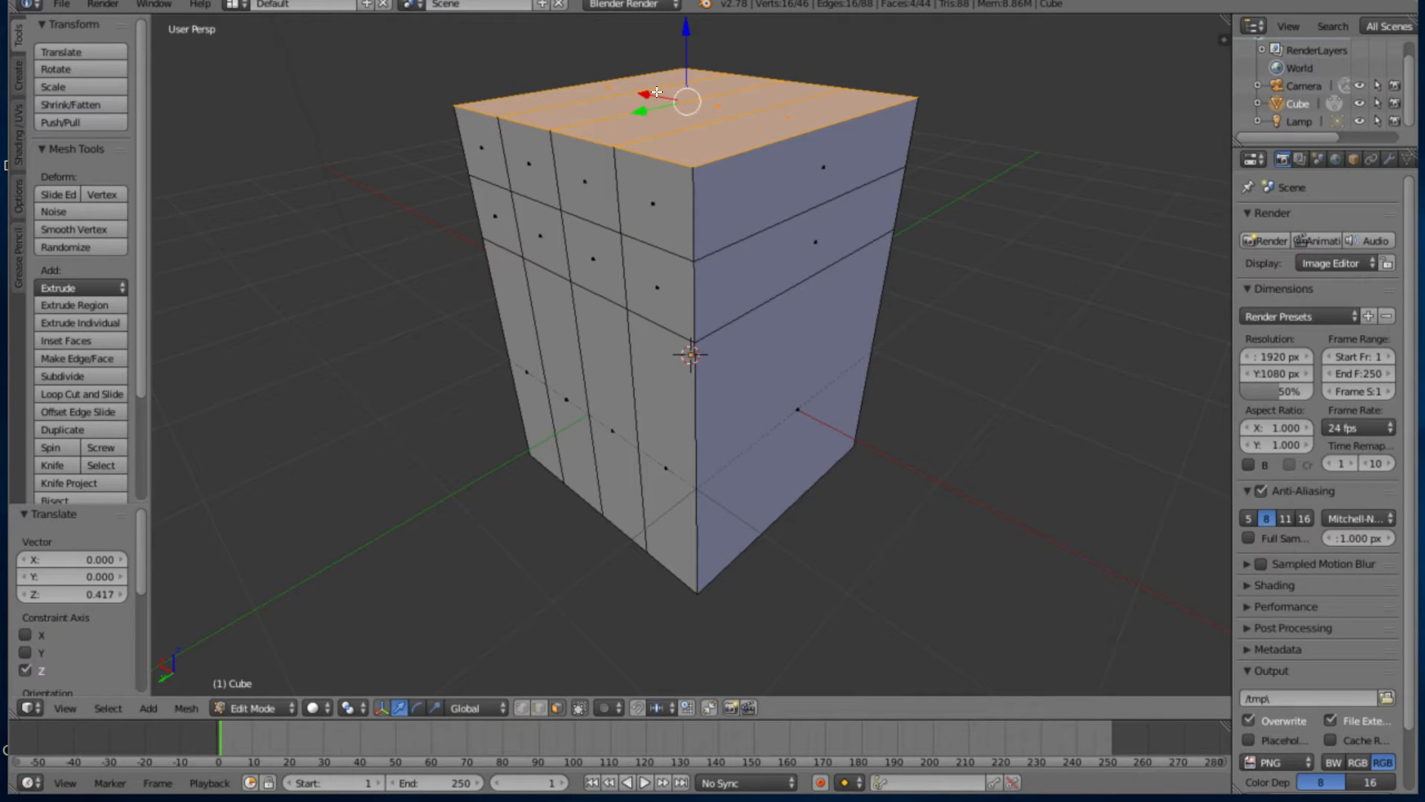
Move the outer top face on the negative X side outward about 0.45 along X
right_click(656, 92)
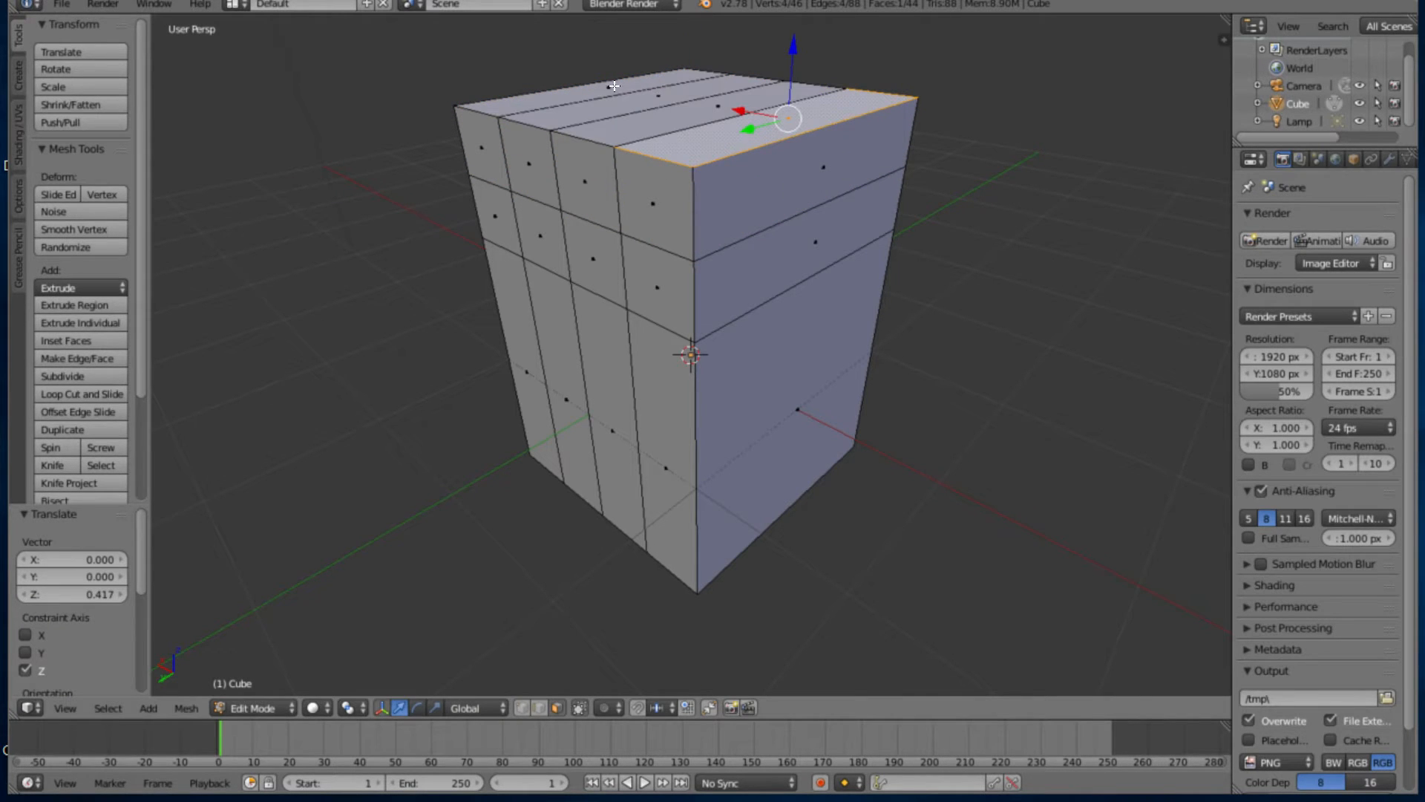
key("g")
key("x")
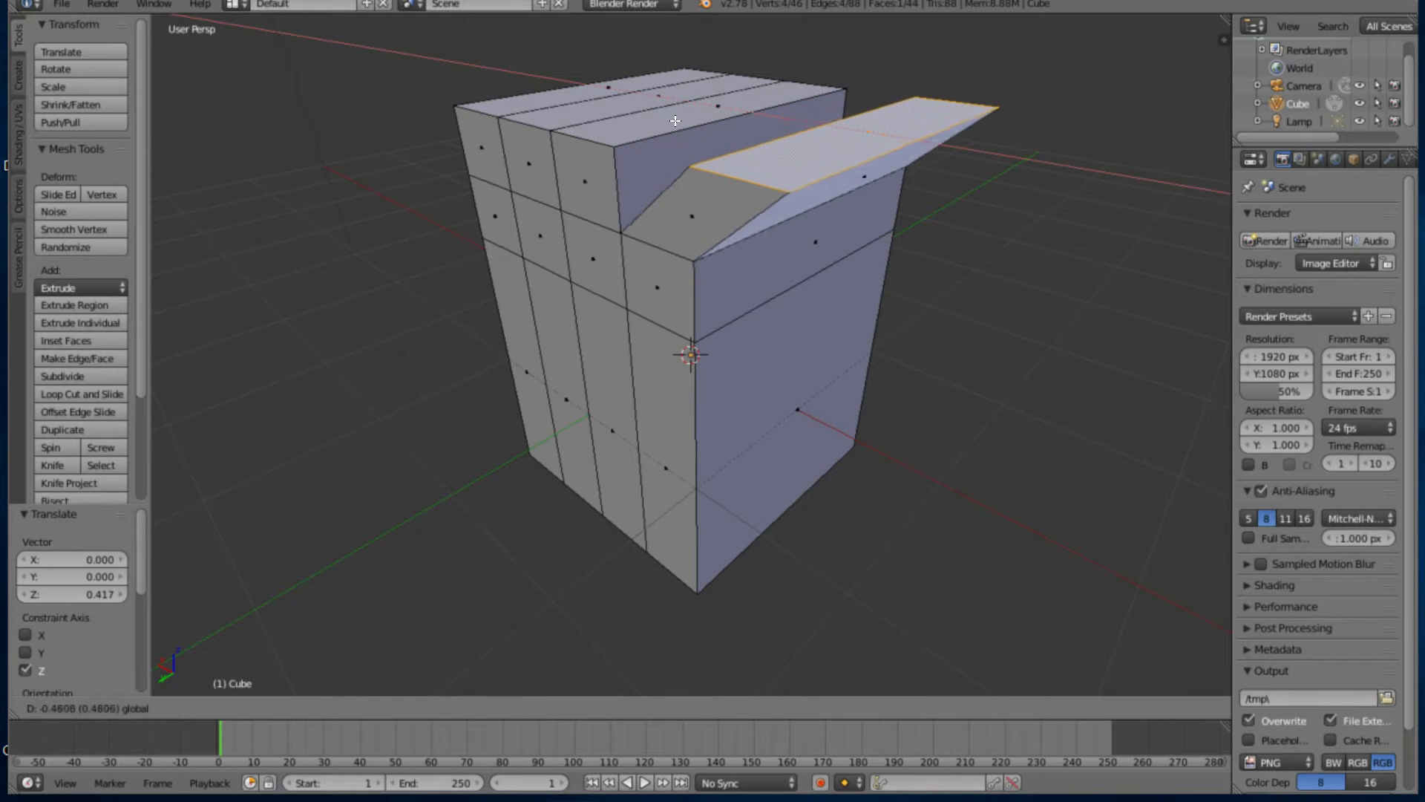
left_click(672, 128)
Move the outer top face on the positive X side outward about 0.34 along X
middle_click_drag(419, 314, 495, 330)
right_click(470, 90)
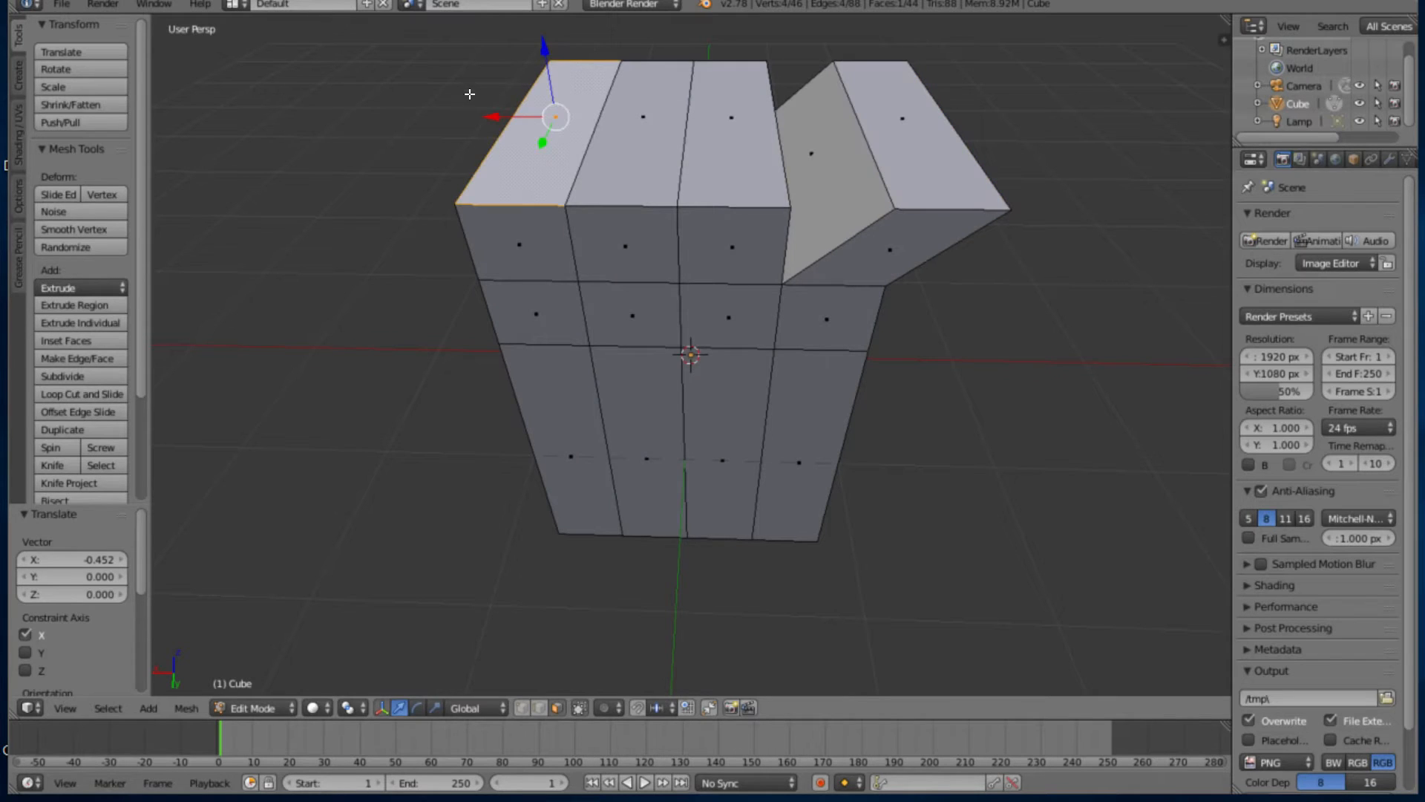
key("g")
key("x")
left_click(355, 103)
Move the inner top face on the positive X side about 0.14 along X, away from its inner neighbour
middle_click_drag(383, 109, 481, 128)
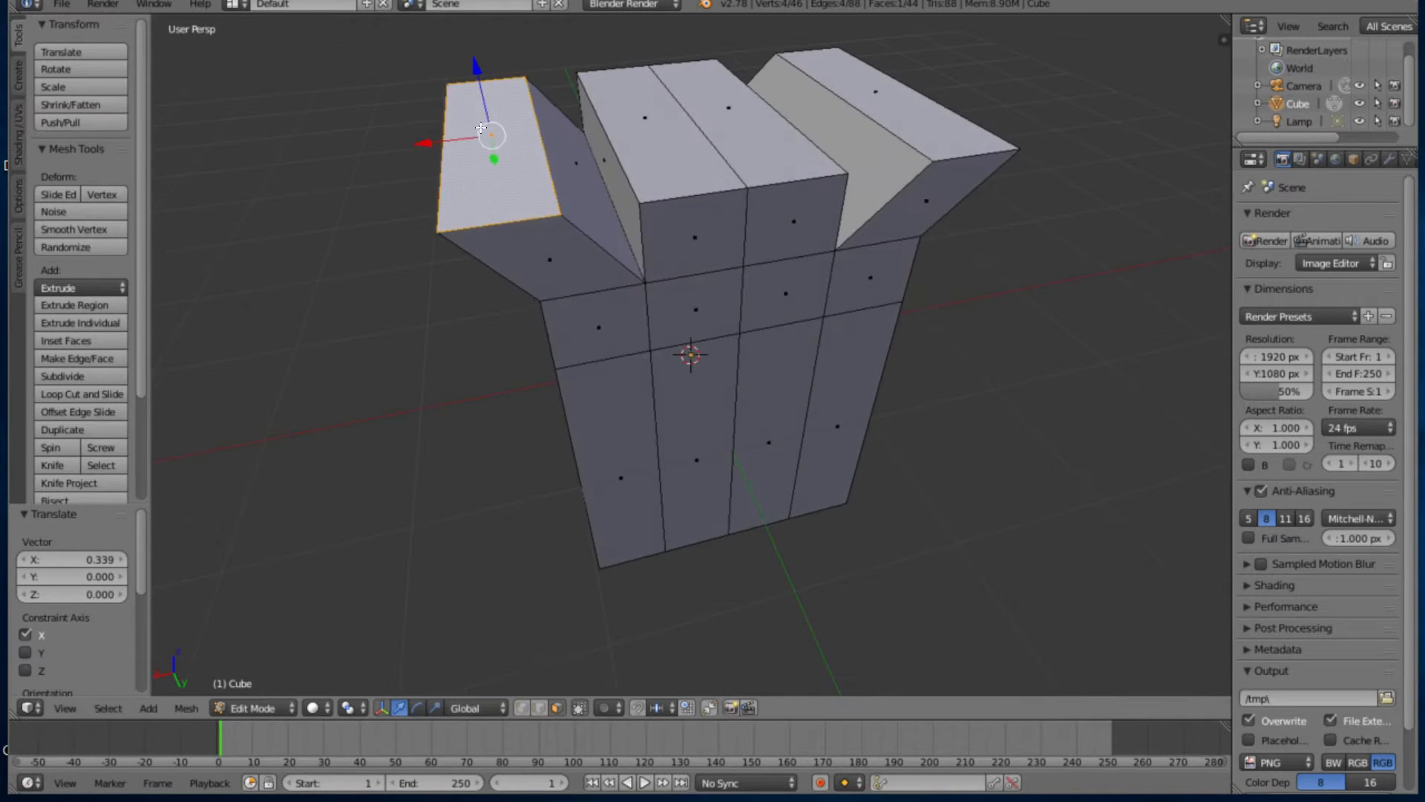
right_click(451, 200)
middle_click_drag(451, 200, 602, 121)
right_click(539, 190)
right_click(779, 227)
right_click(826, 242)
right_click(801, 177)
right_click(689, 127)
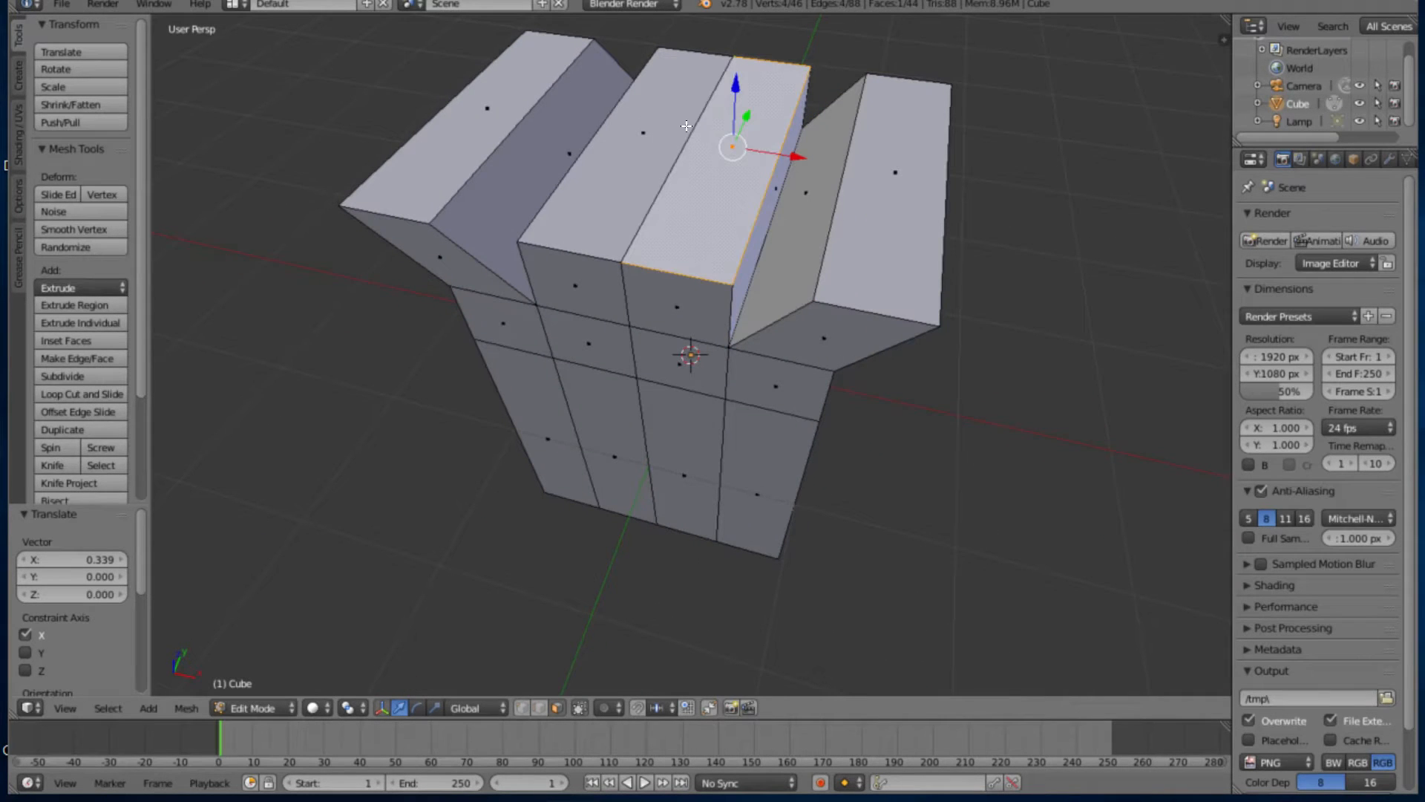
key("g")
key("x")
left_click(688, 126)
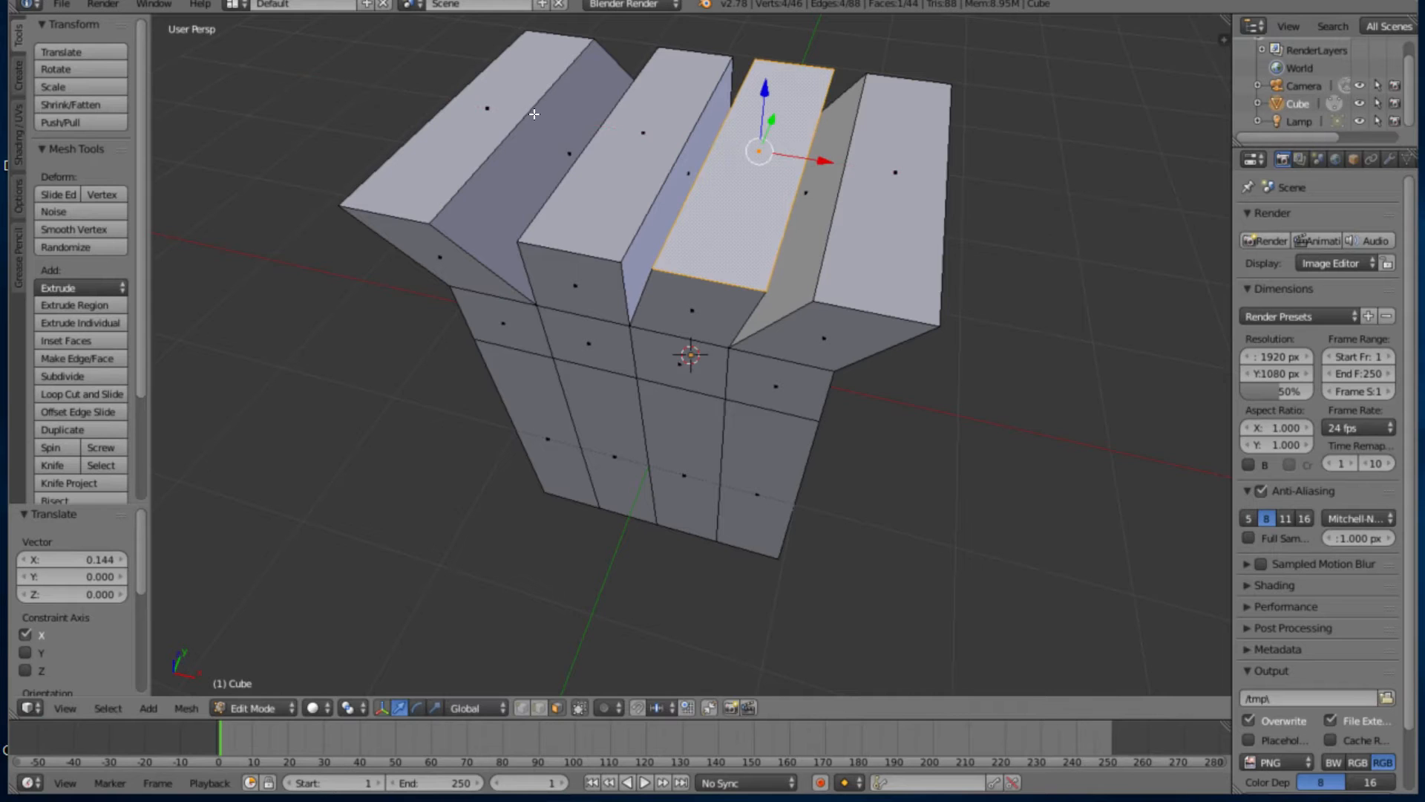
Move the remaining inner top face about 0.08 toward negative X to widen the middle gap
right_click(623, 123)
key("g")
key("x")
left_click(565, 115)
Select the top faces of all four prongs and extrude them as a region about 0.59 upward
middle_click_drag(565, 115, 471, 153)
right_click(536, 185, "shift")
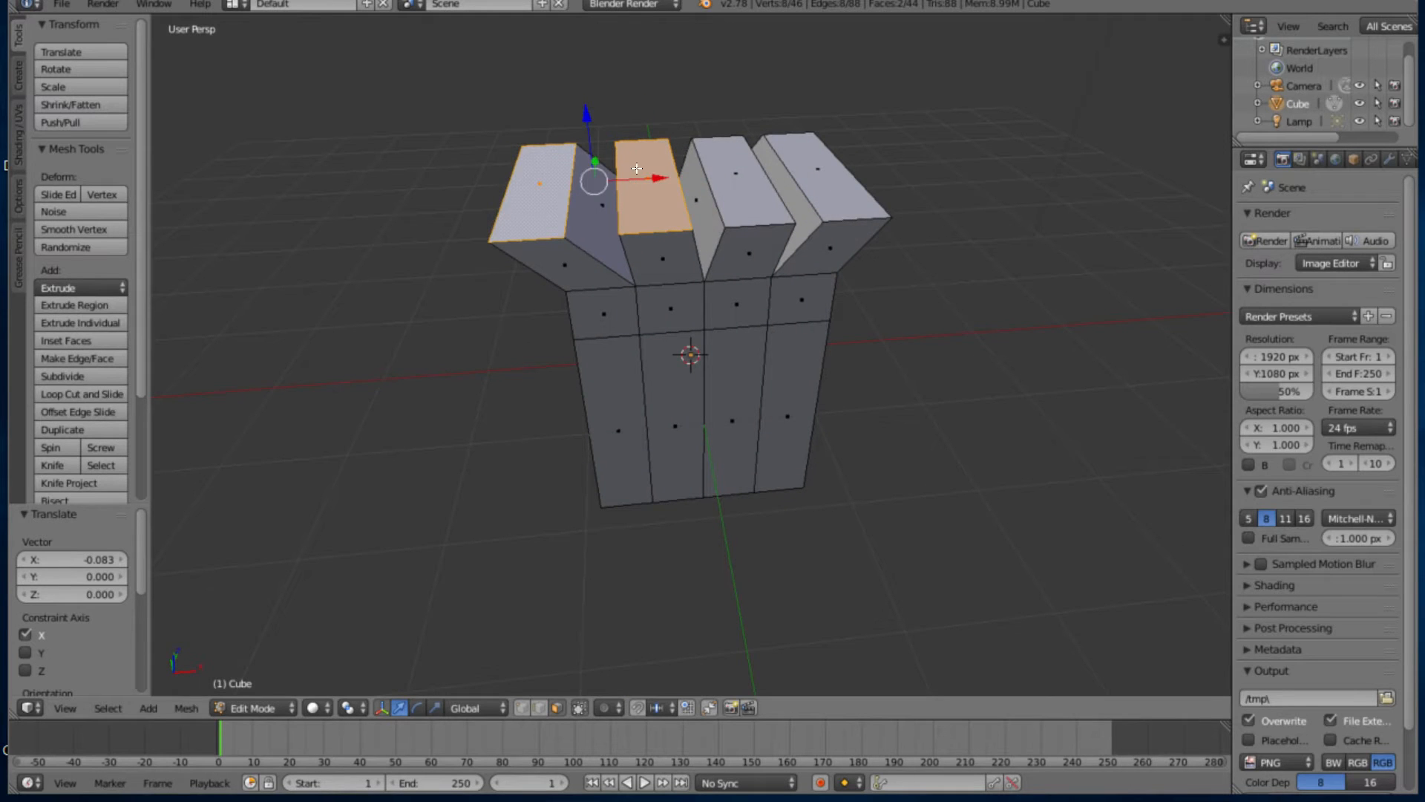
right_click(695, 153, "shift")
right_click(816, 170, "shift")
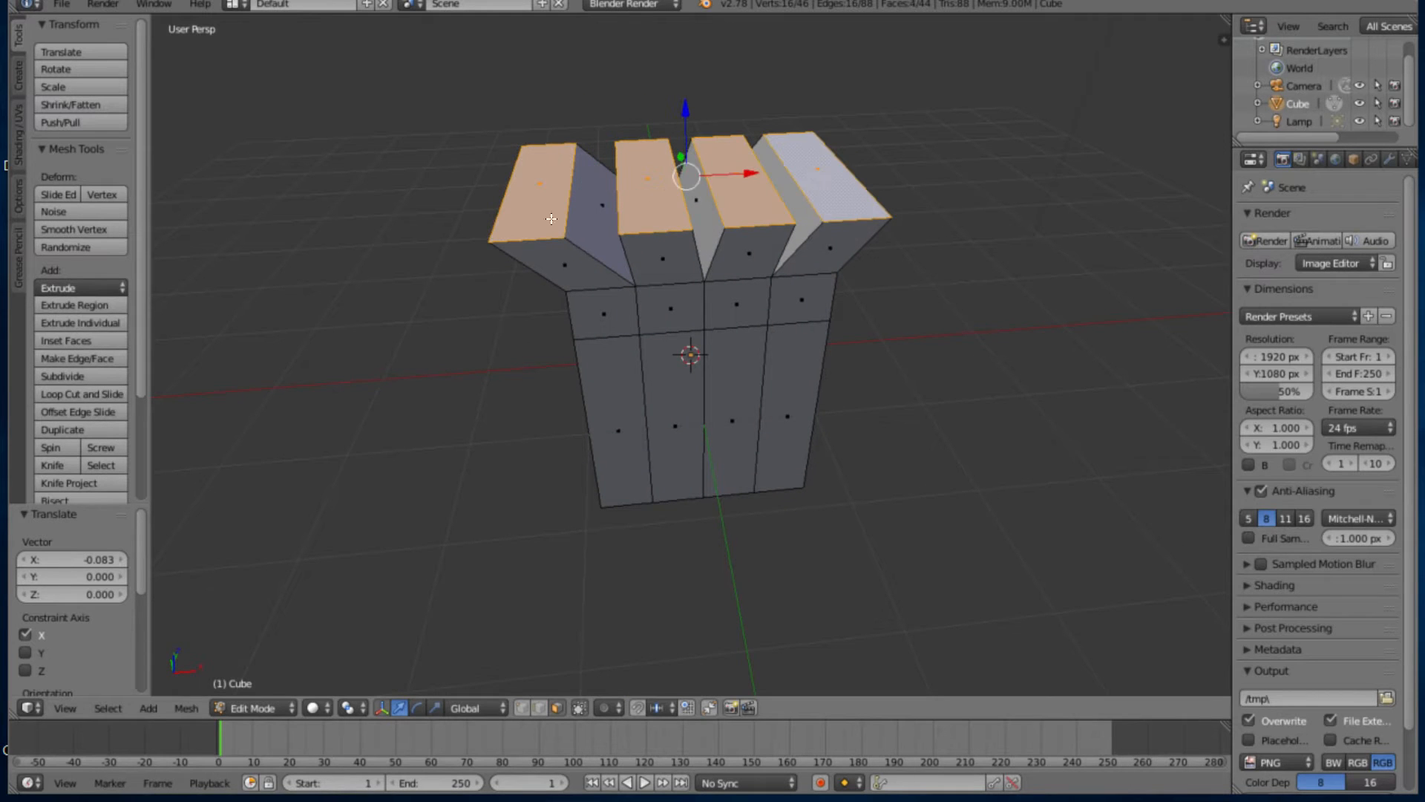
left_click(82, 248)
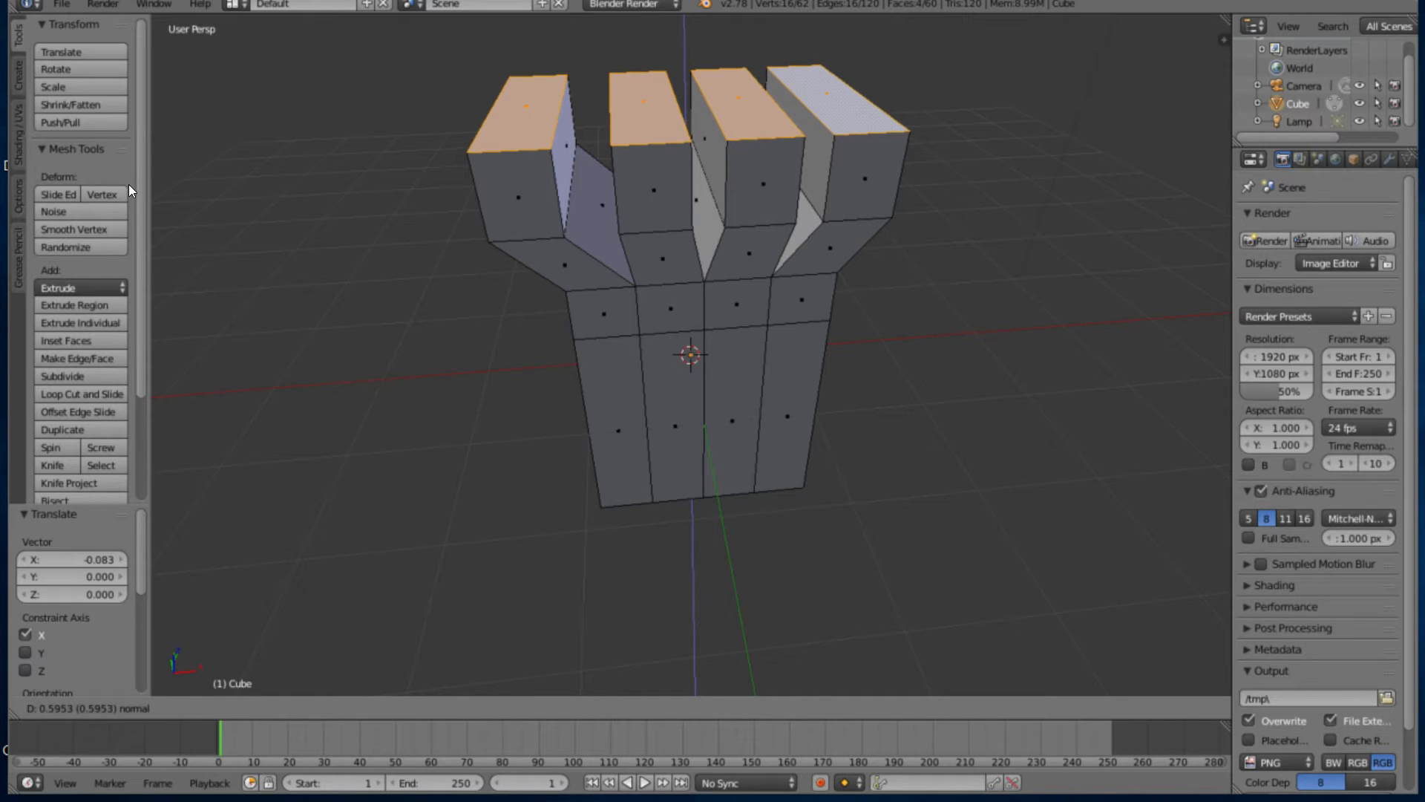
left_click(128, 184)
Select the four faces lining the gap between the two prongs on the negative X side and delete them as Faces
middle_click_drag(465, 363, 557, 371)
scroll(593, 382, "up", 2)
middle_click_drag(523, 252, 436, 243)
right_click(574, 230)
right_click(556, 252, "shift")
middle_click_drag(490, 318, 544, 300)
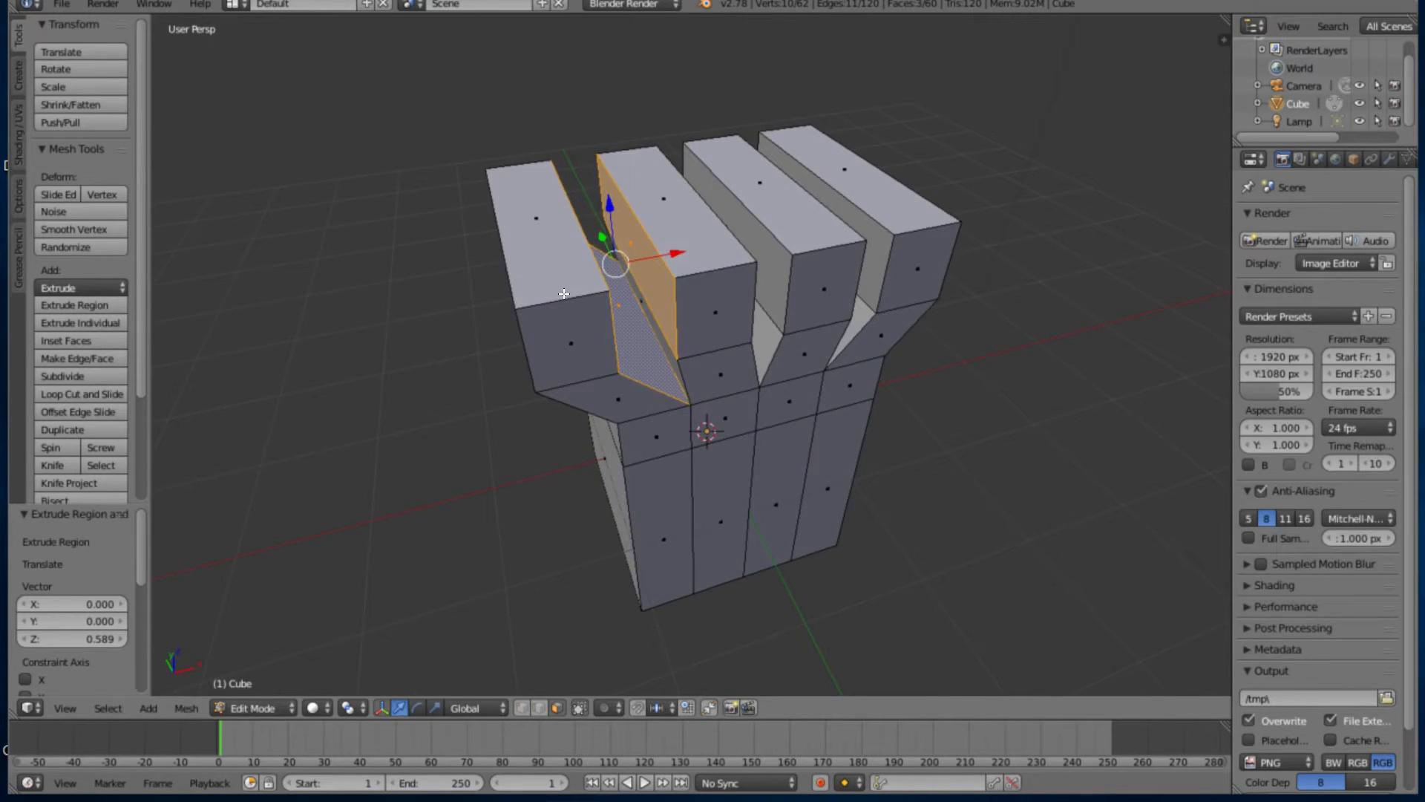
right_click(548, 275, "shift")
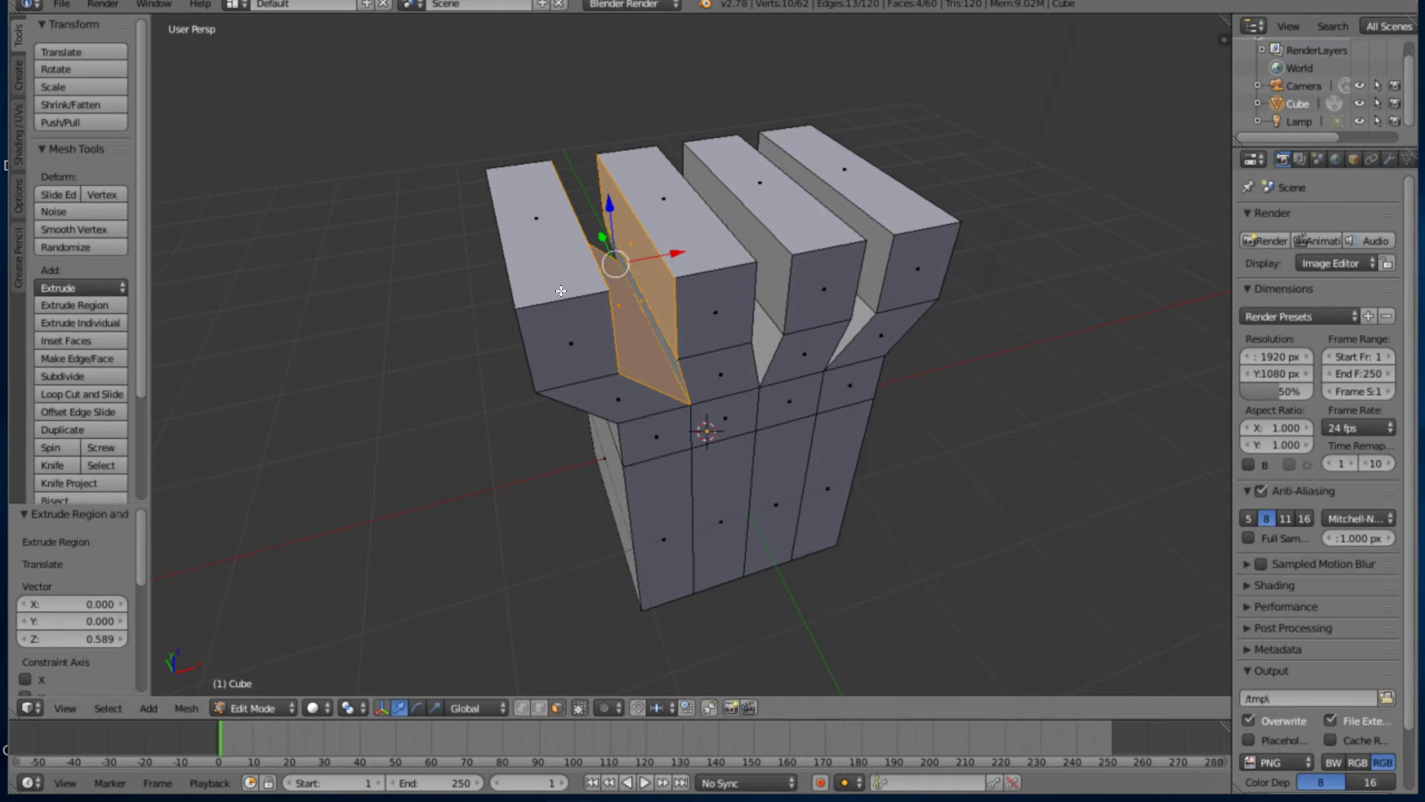
middle_click_drag(549, 276, 526, 293)
key("x")
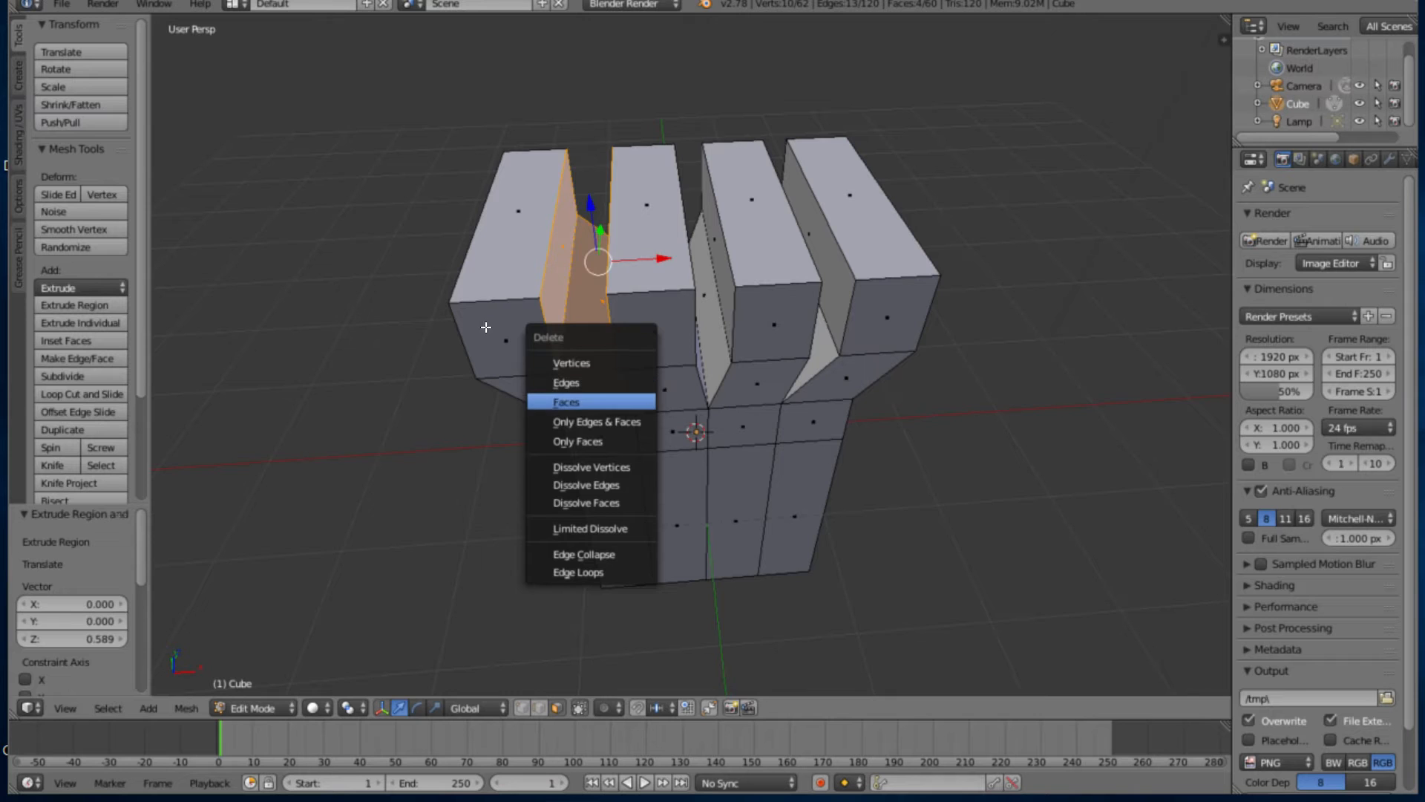
left_click(566, 402)
middle_click_drag(567, 402, 431, 139)
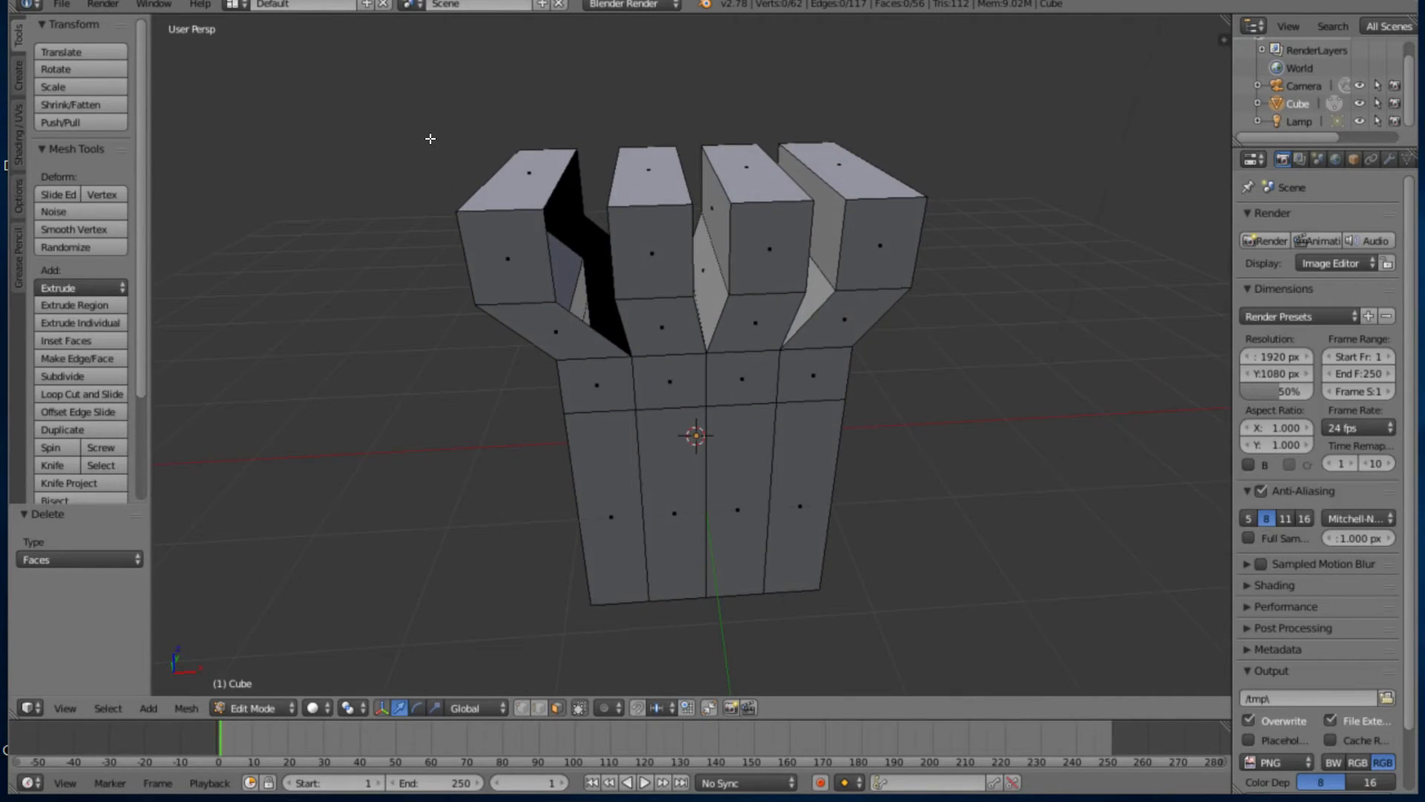
In vertex select mode, merge the facing top front corner vertices of the two negative X prongs with At First, keeping the inner prong's vertex
key("ctrl+Tab")
key("Return")
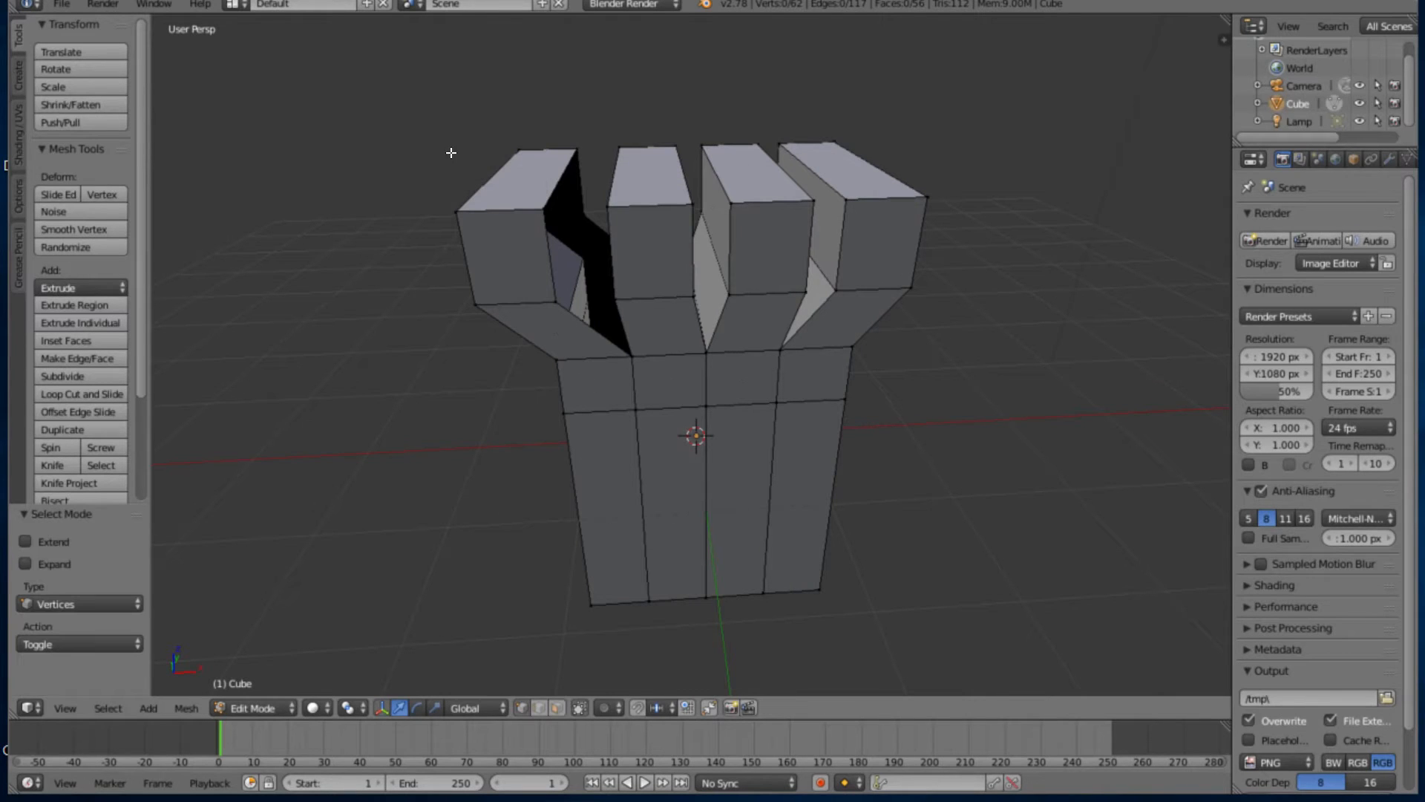
right_click(520, 165)
middle_click_drag(520, 171, 527, 262)
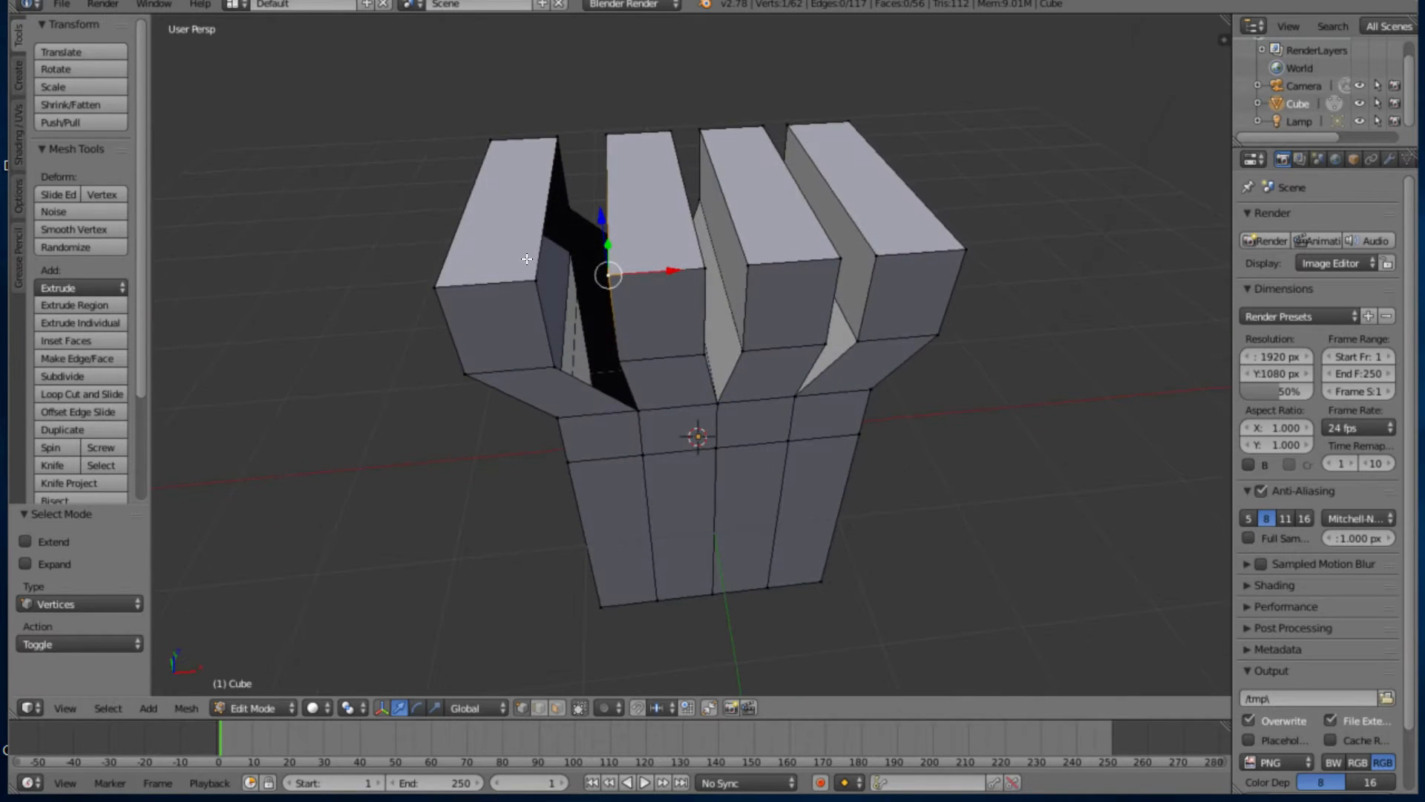
right_click(446, 226, "shift")
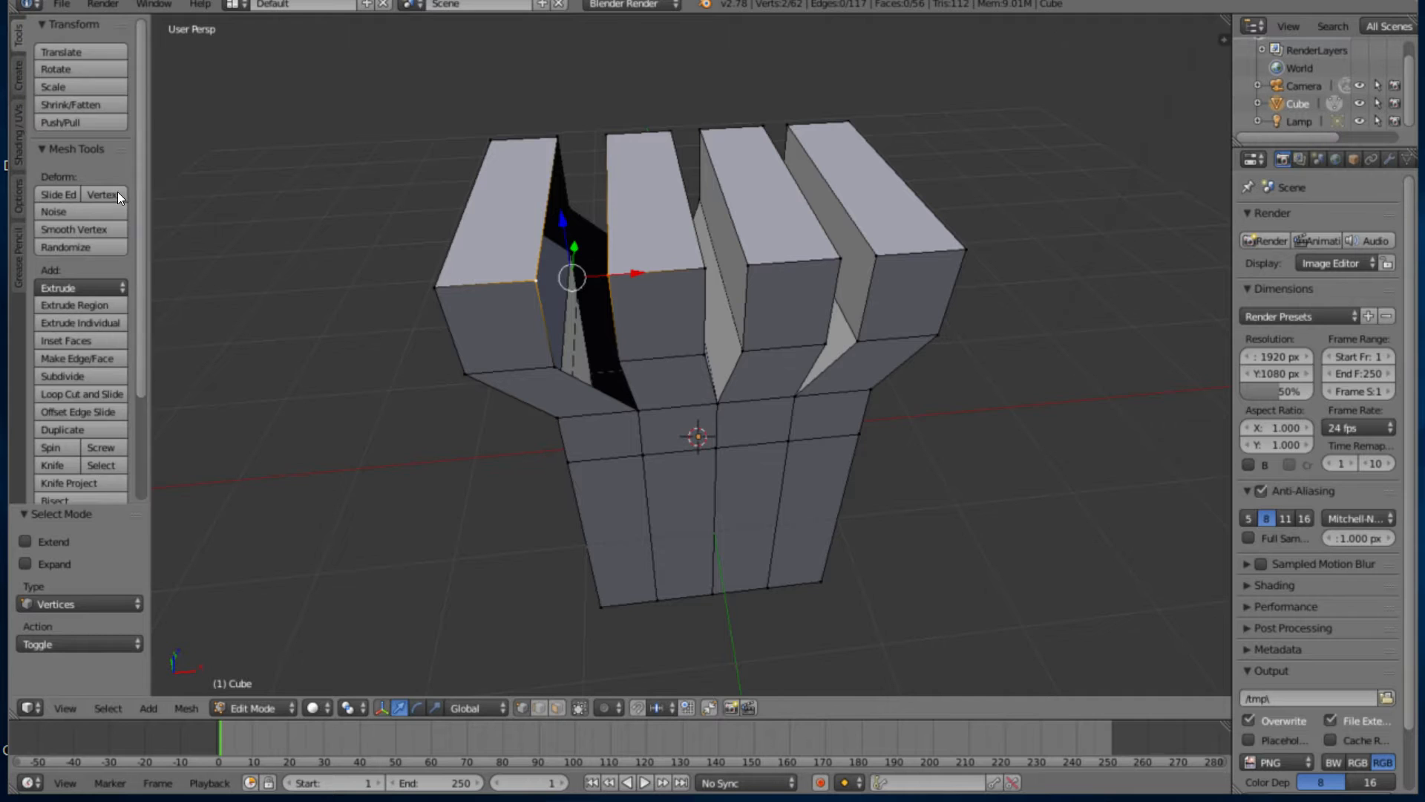
scroll(117, 192, "down", 5)
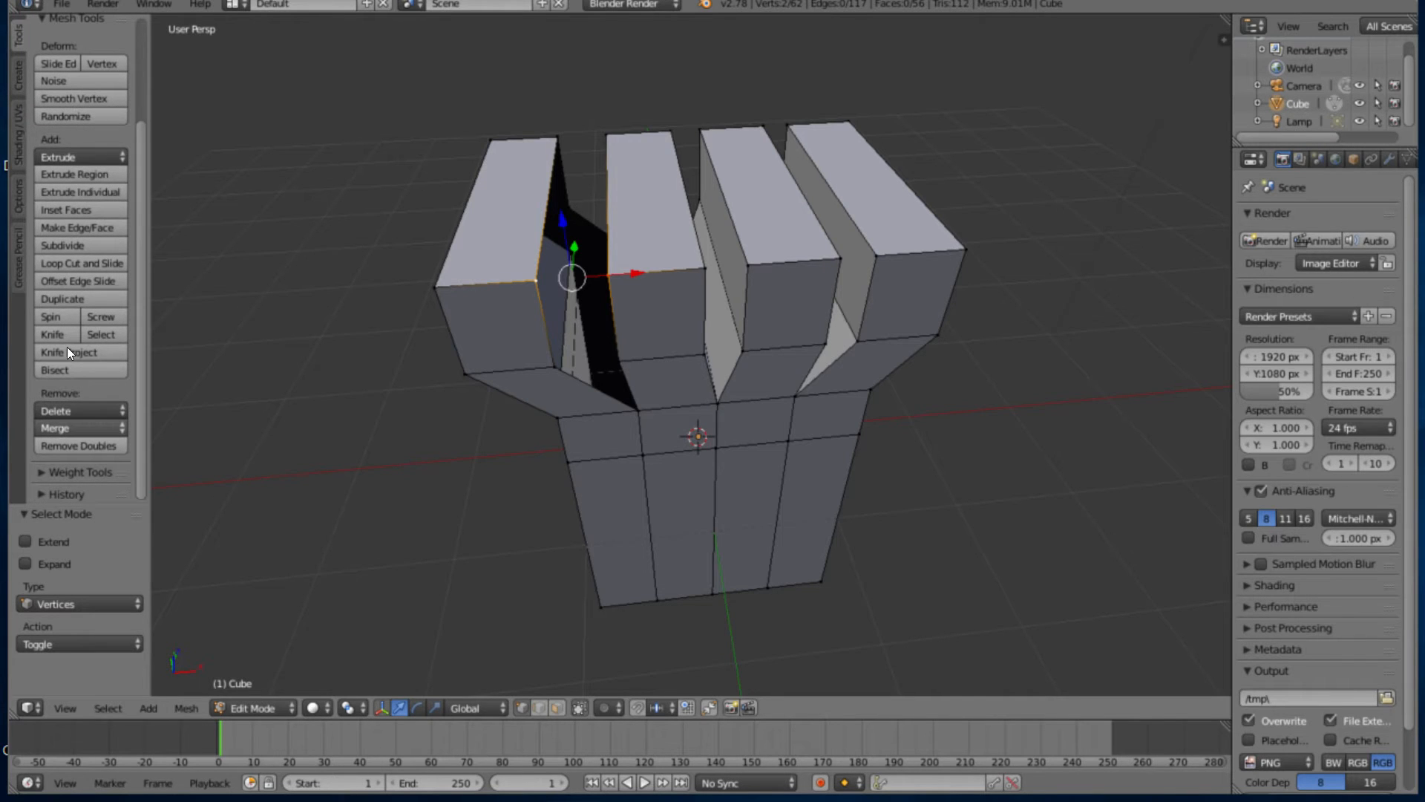
left_click(66, 427)
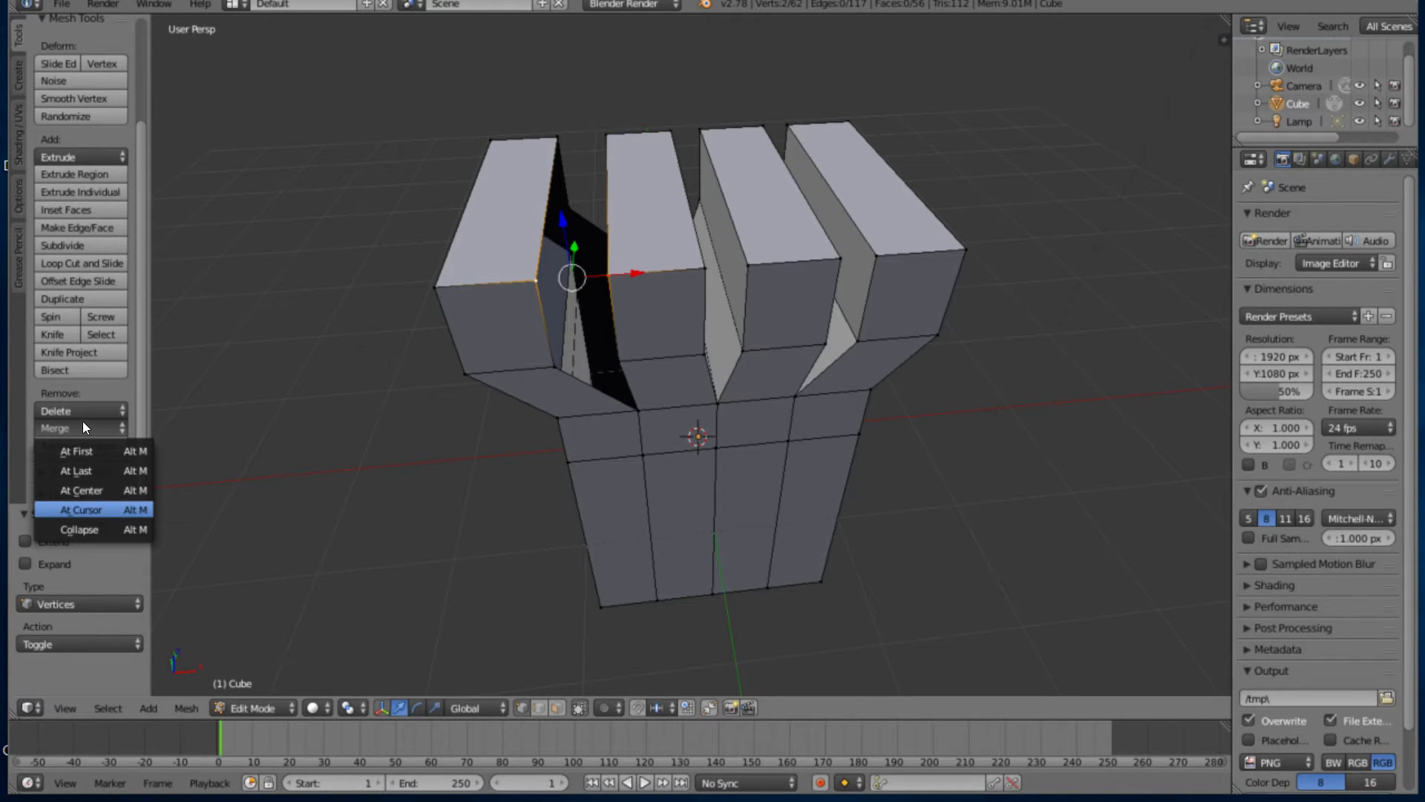
key("Up")
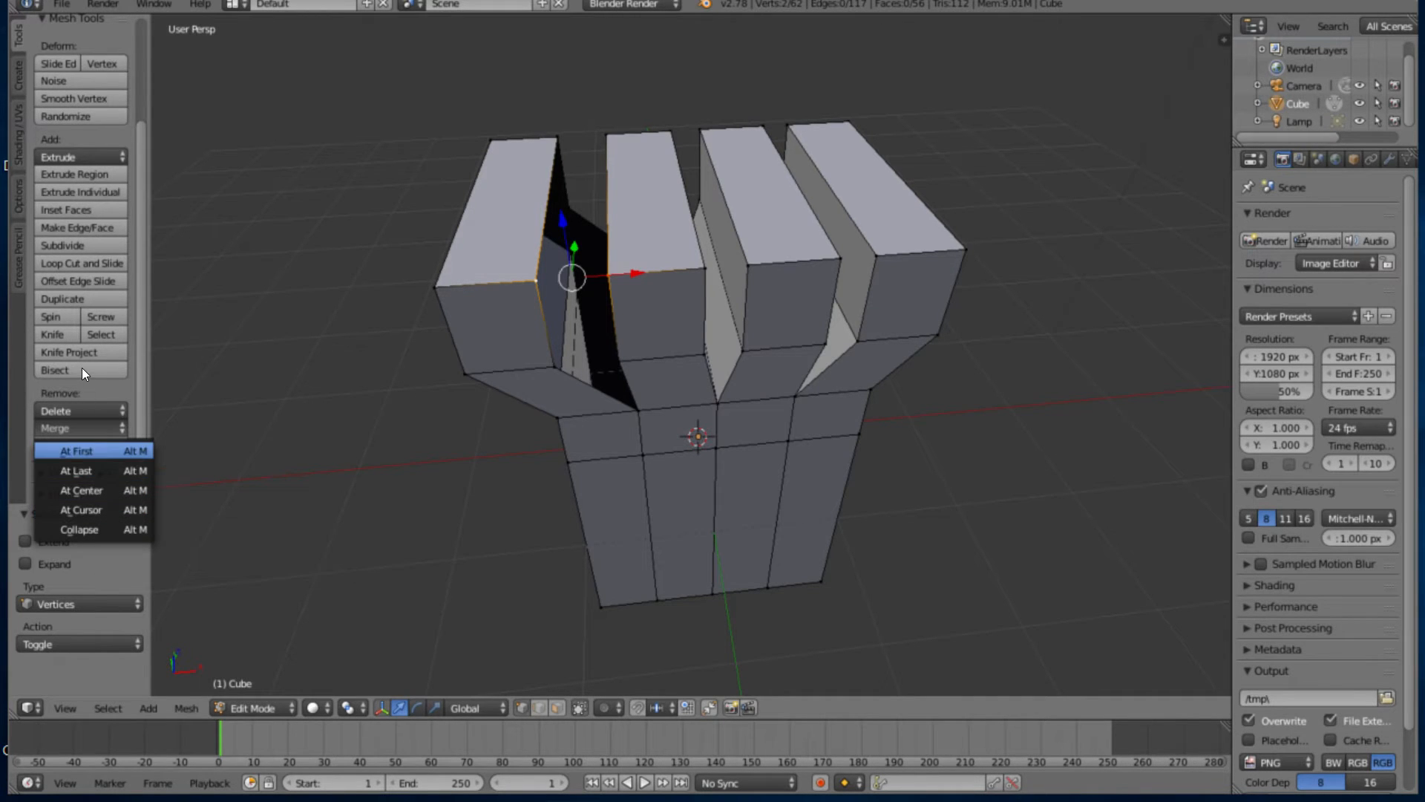
key("Return")
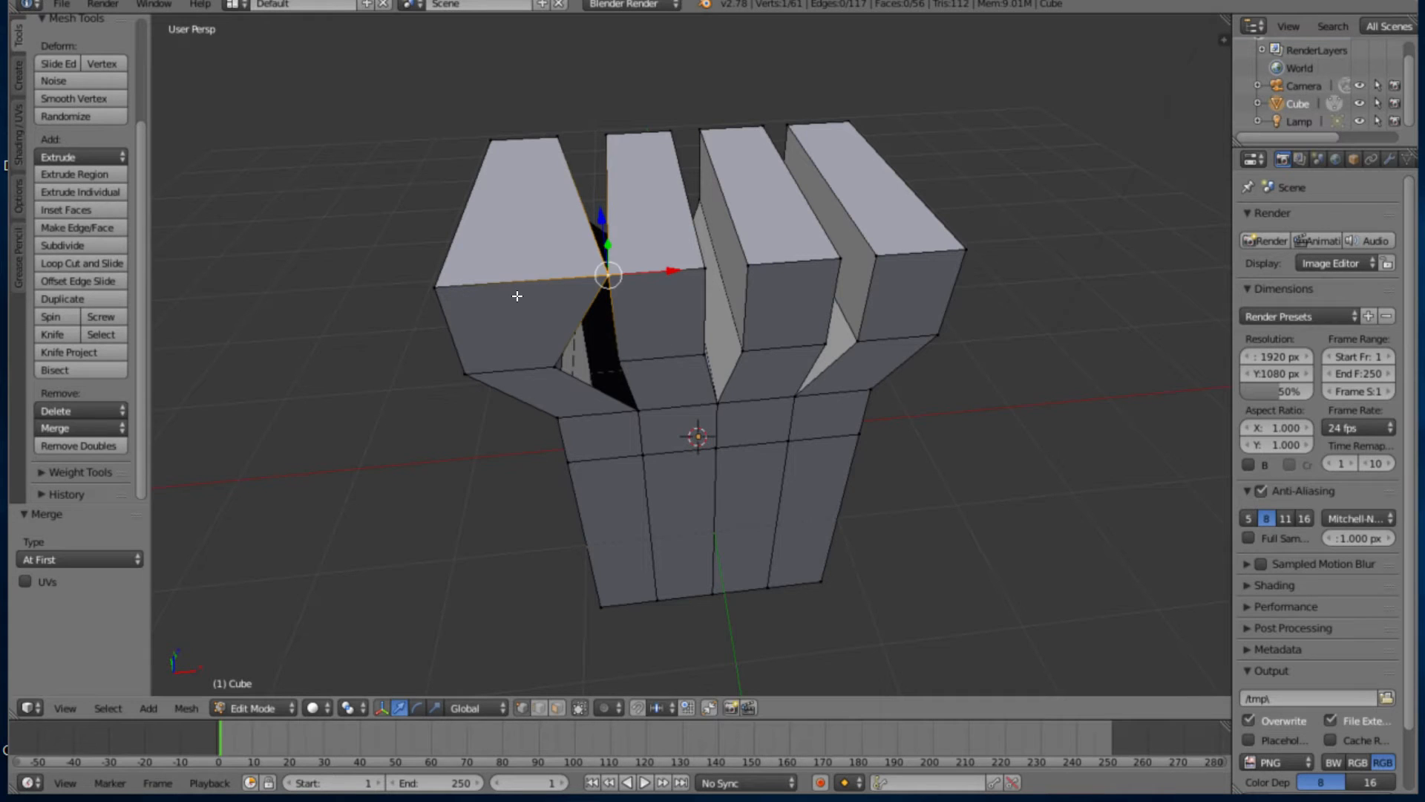
Merge the two lower front corner vertices across the same gap with At First, keeping the inner prong's vertex
key("ctrl+z")
right_click(494, 362, "shift")
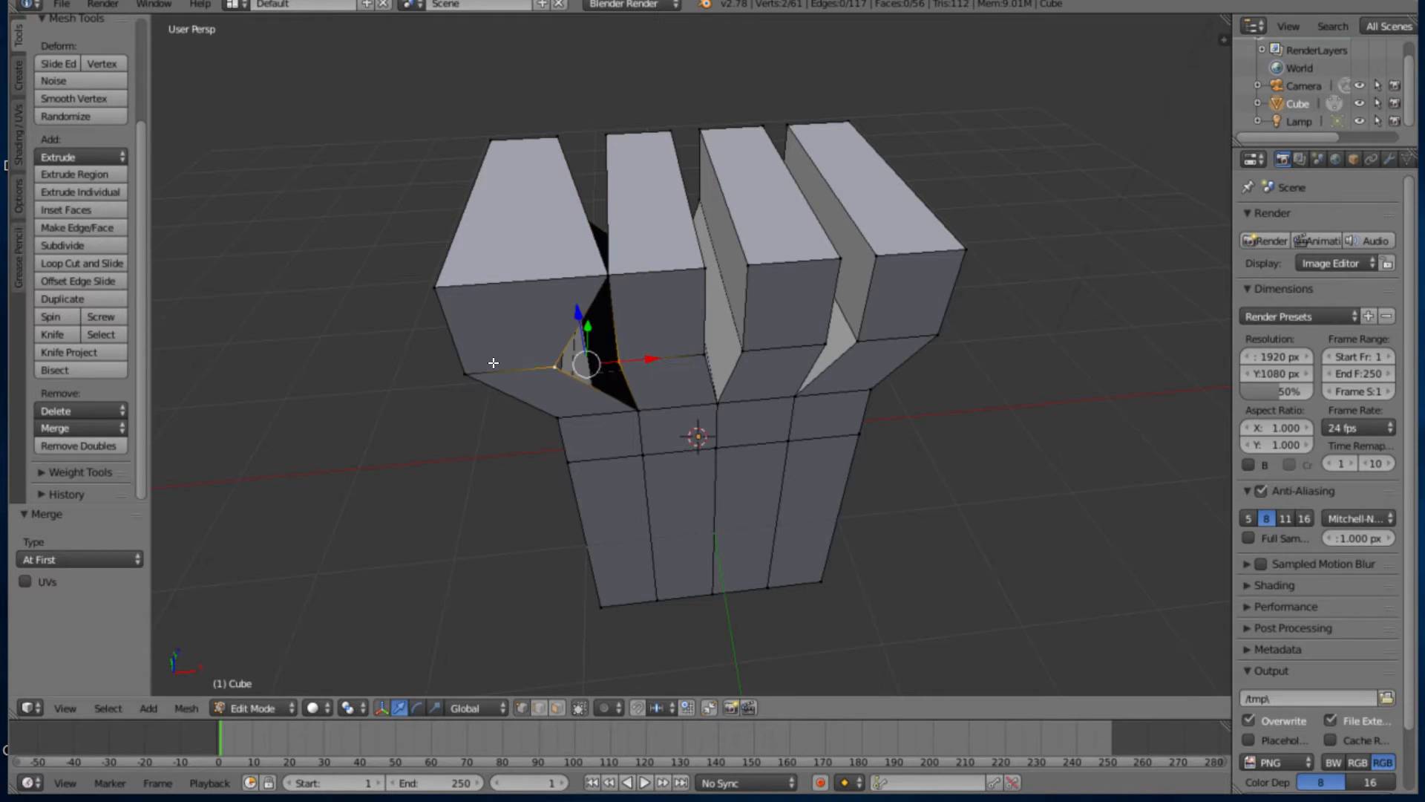
key("alt+m")
key("Return")
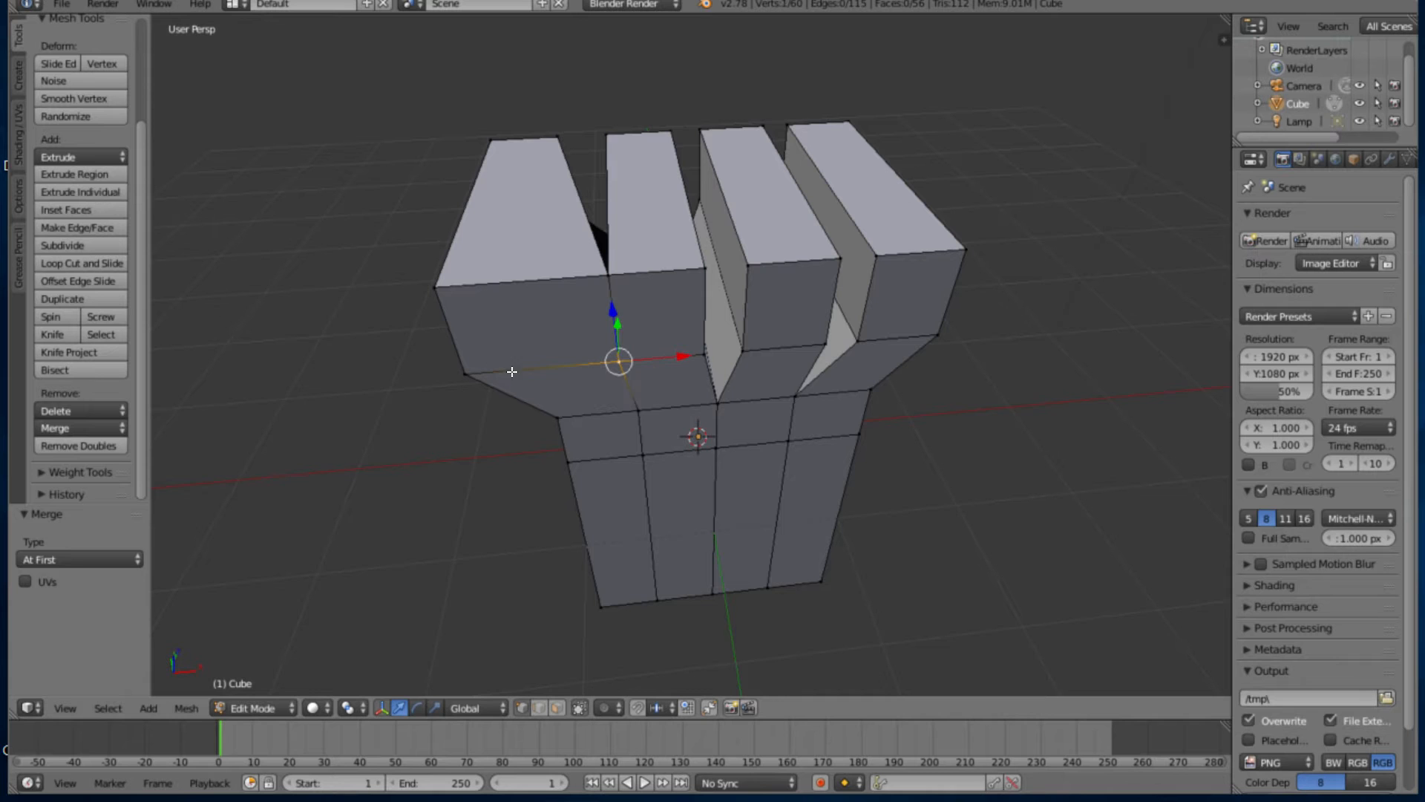
Merge the two facing top corner vertices on the rear side of the same gap with At Center
middle_click_drag(413, 354, 683, 341)
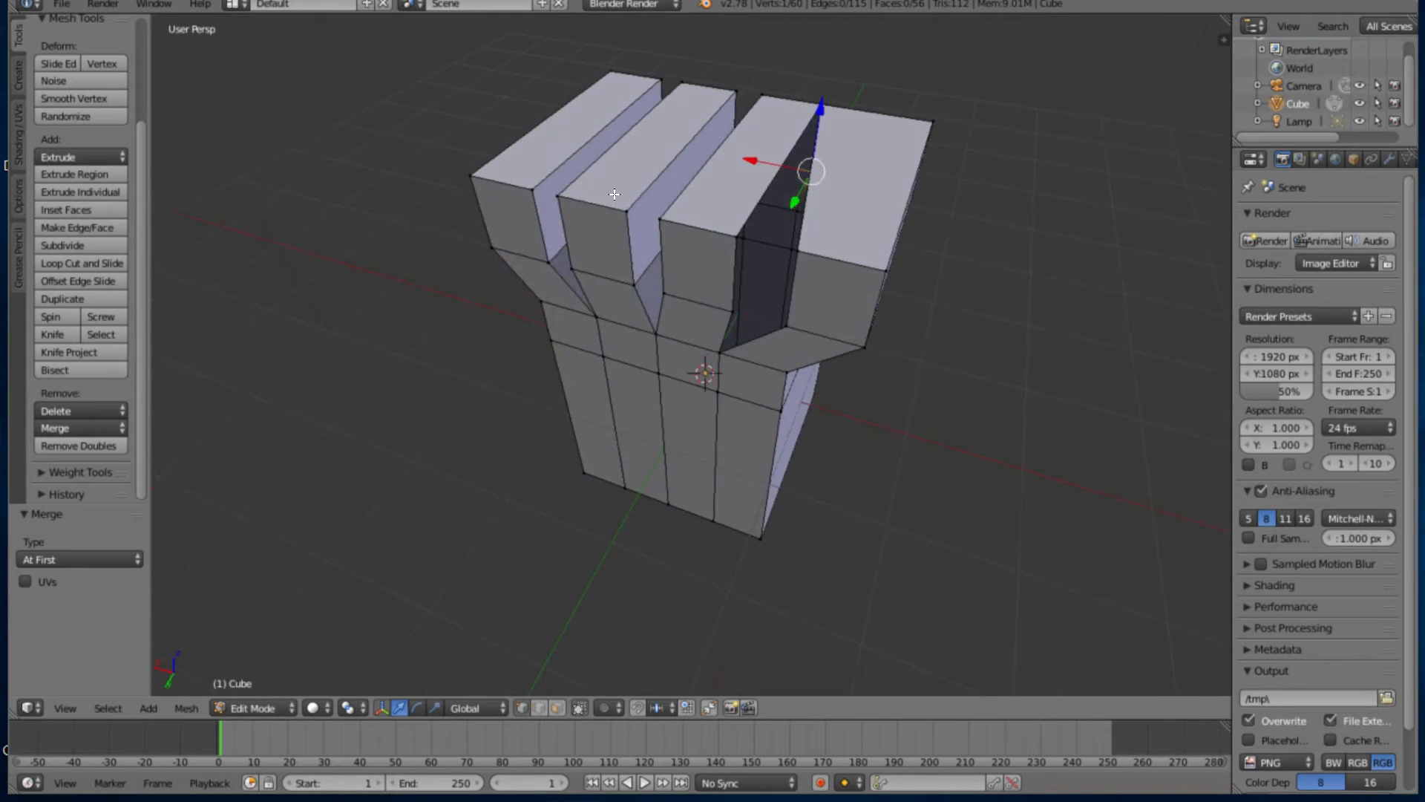
right_click(662, 199, "shift")
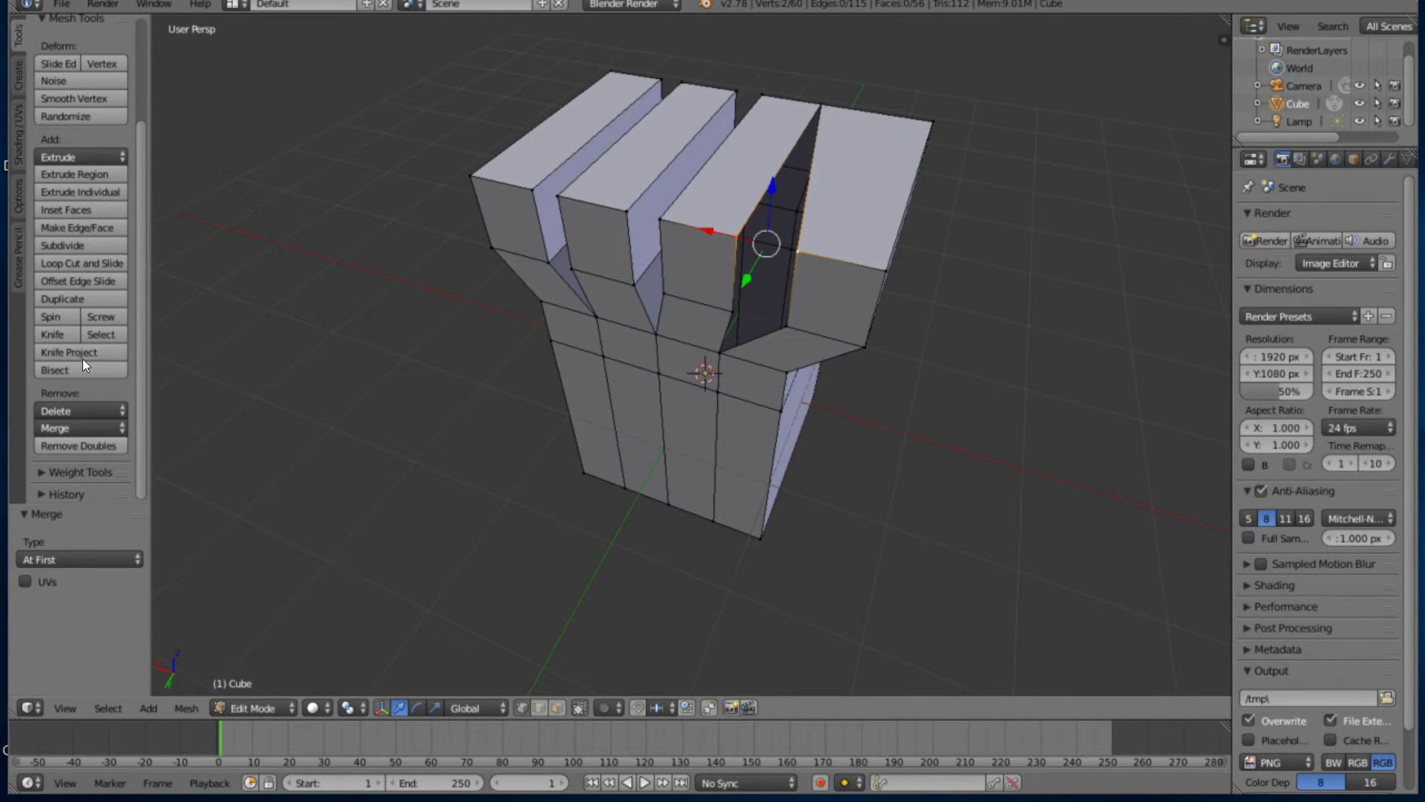
left_click(78, 428)
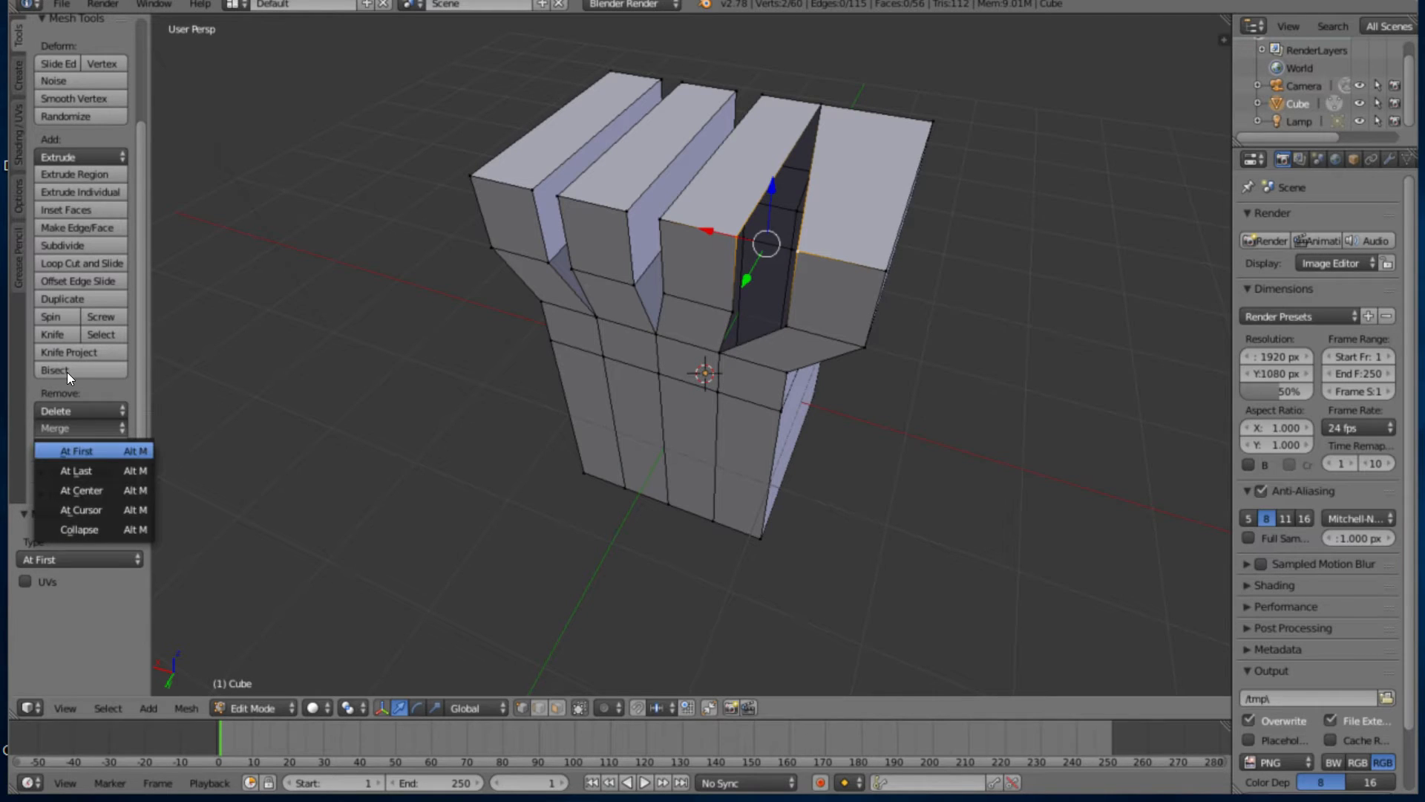
key("Down")
key("Down")
key("Down")
key("Up")
key("Return")
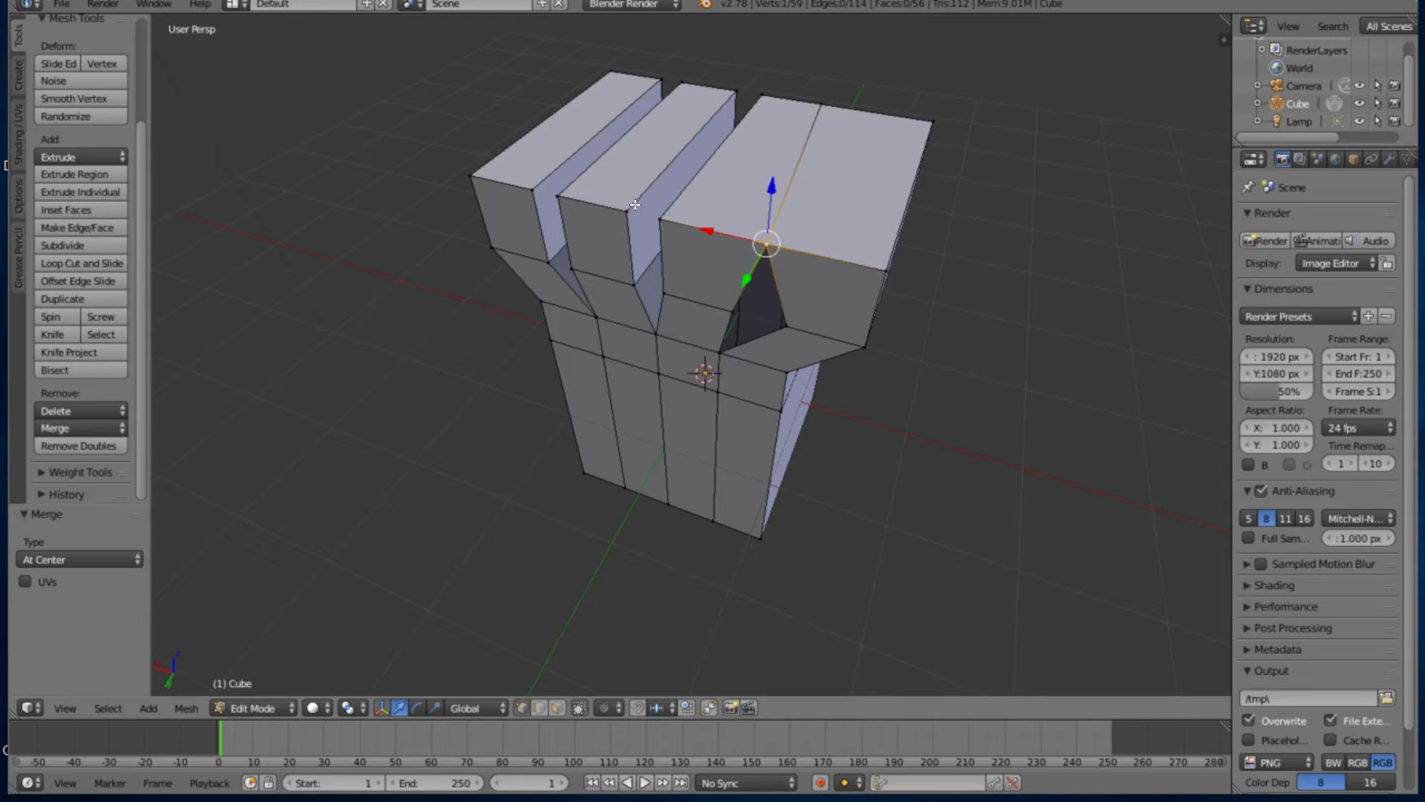
Merge the two lower rear corner vertices across the same gap at the 3D cursor with At Cursor
right_click(657, 263)
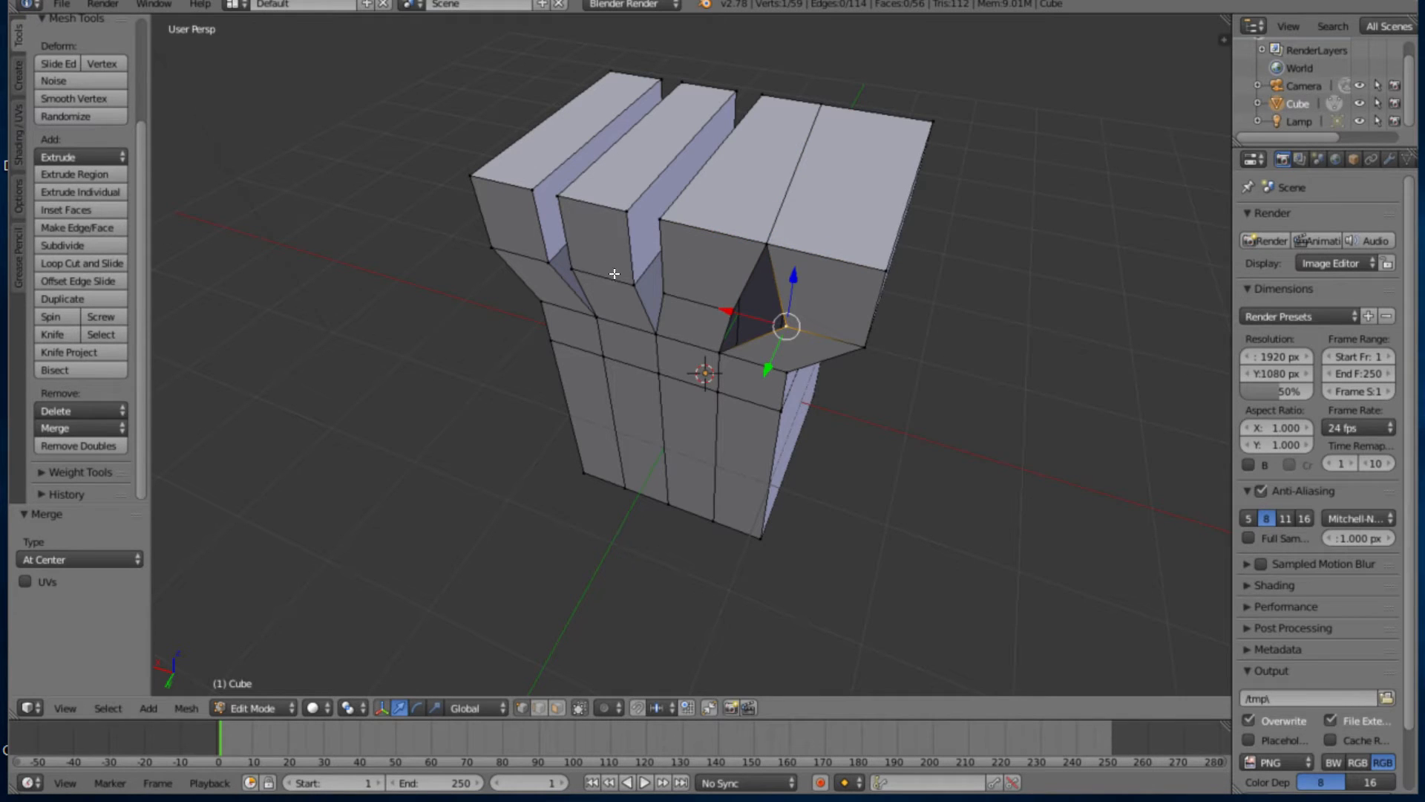
middle_click_drag(621, 312, 668, 349)
scroll(729, 341, "up", 3)
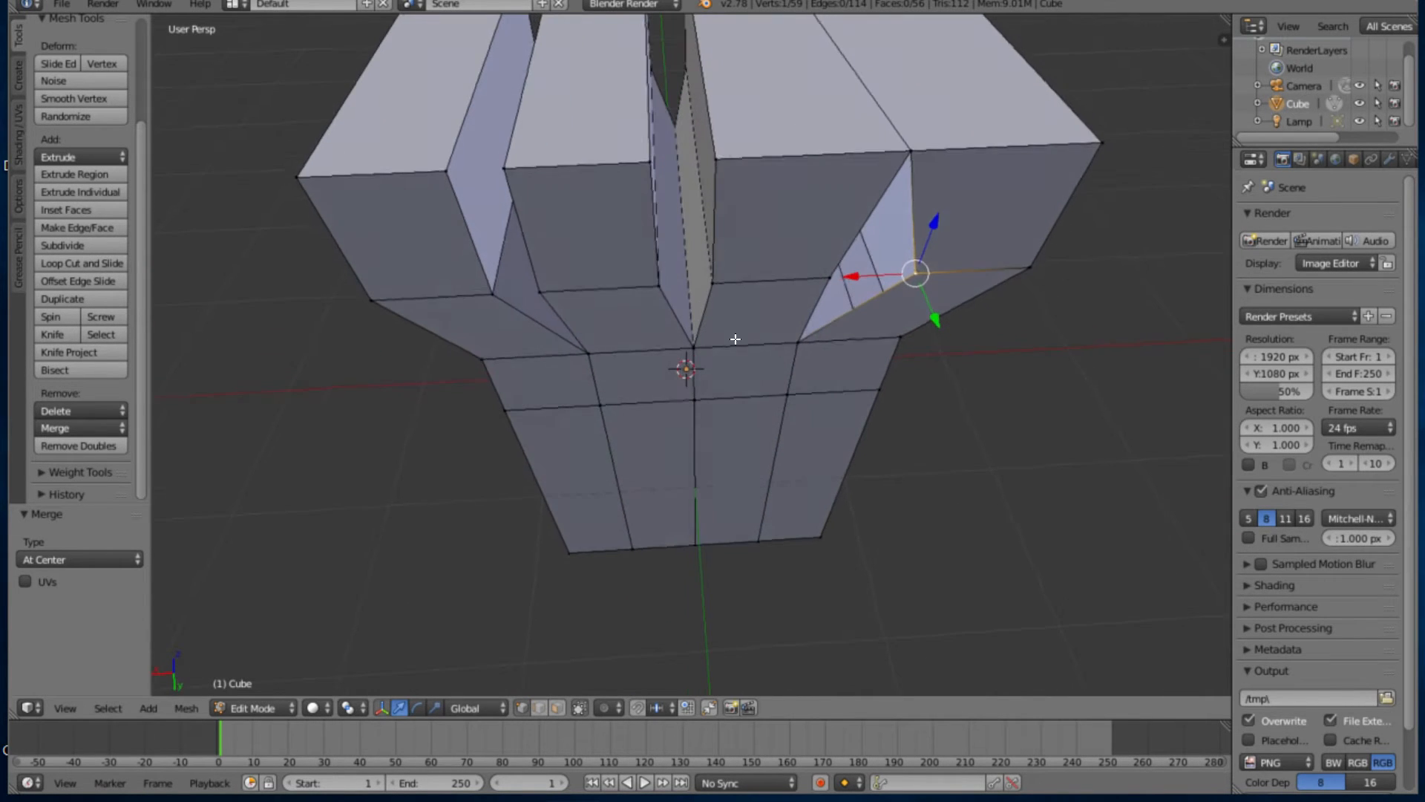
right_click(690, 225, "shift")
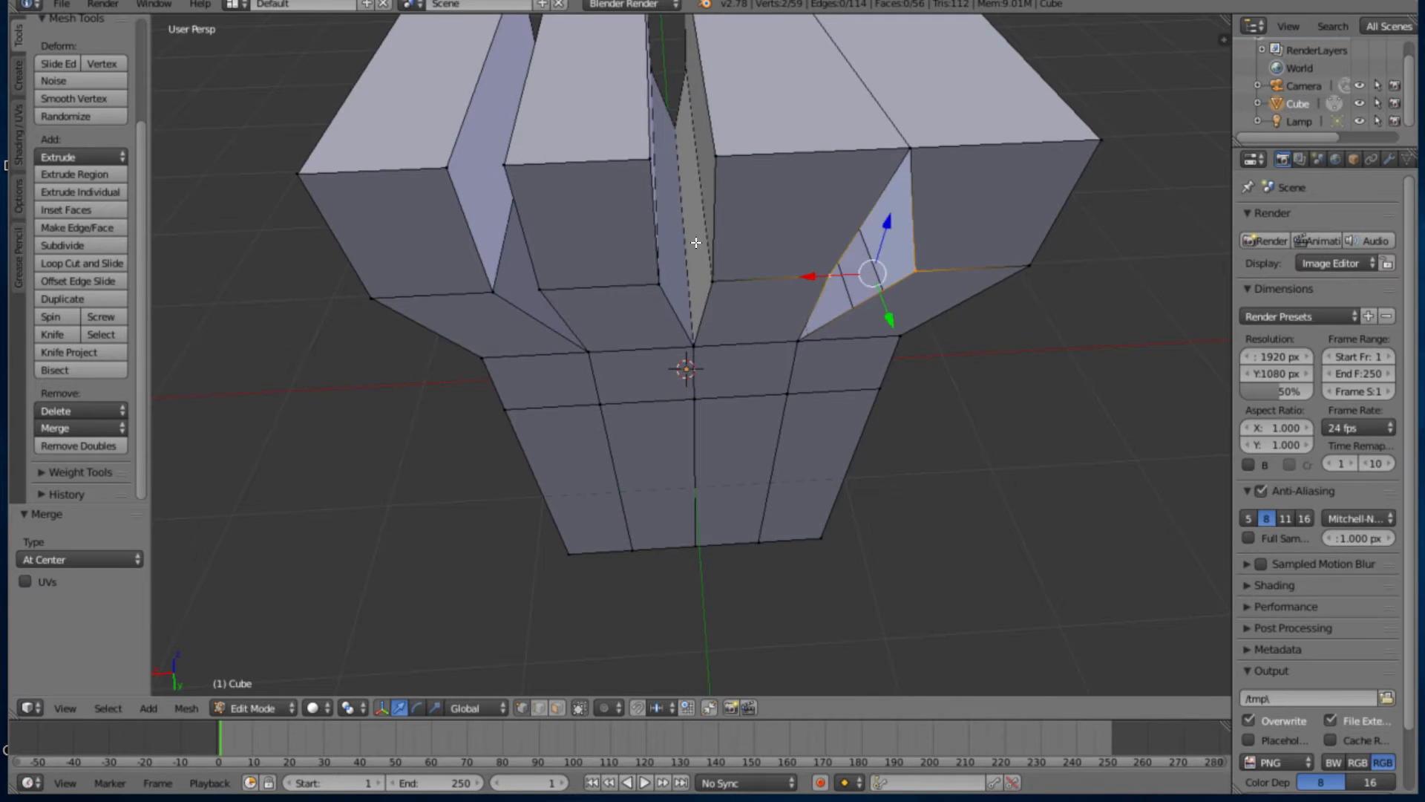
scroll(696, 242, "down", 6)
scroll(665, 301, "up", 3)
middle_click_drag(652, 293, 649, 233)
left_click(78, 428)
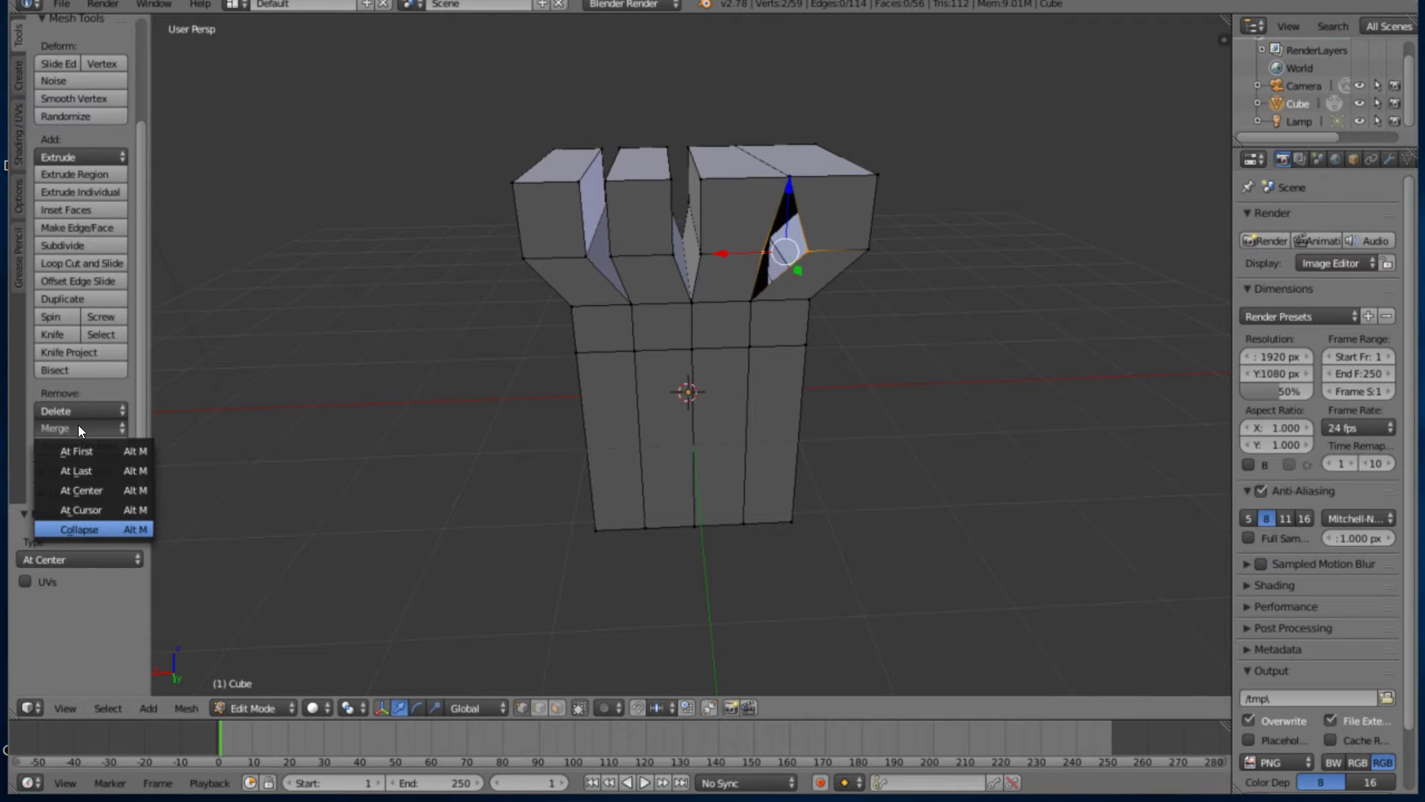
key("Return")
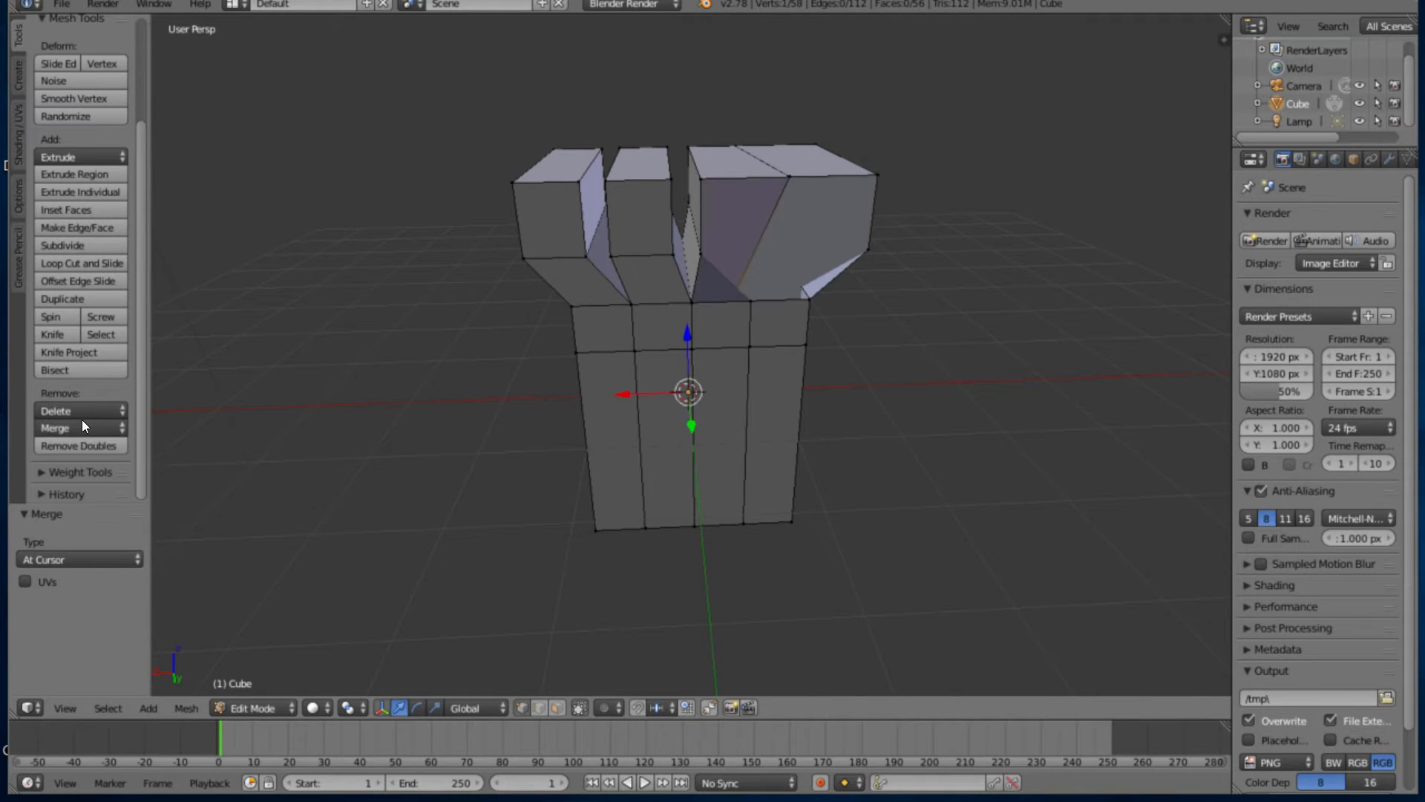
middle_click_drag(488, 420, 416, 386)
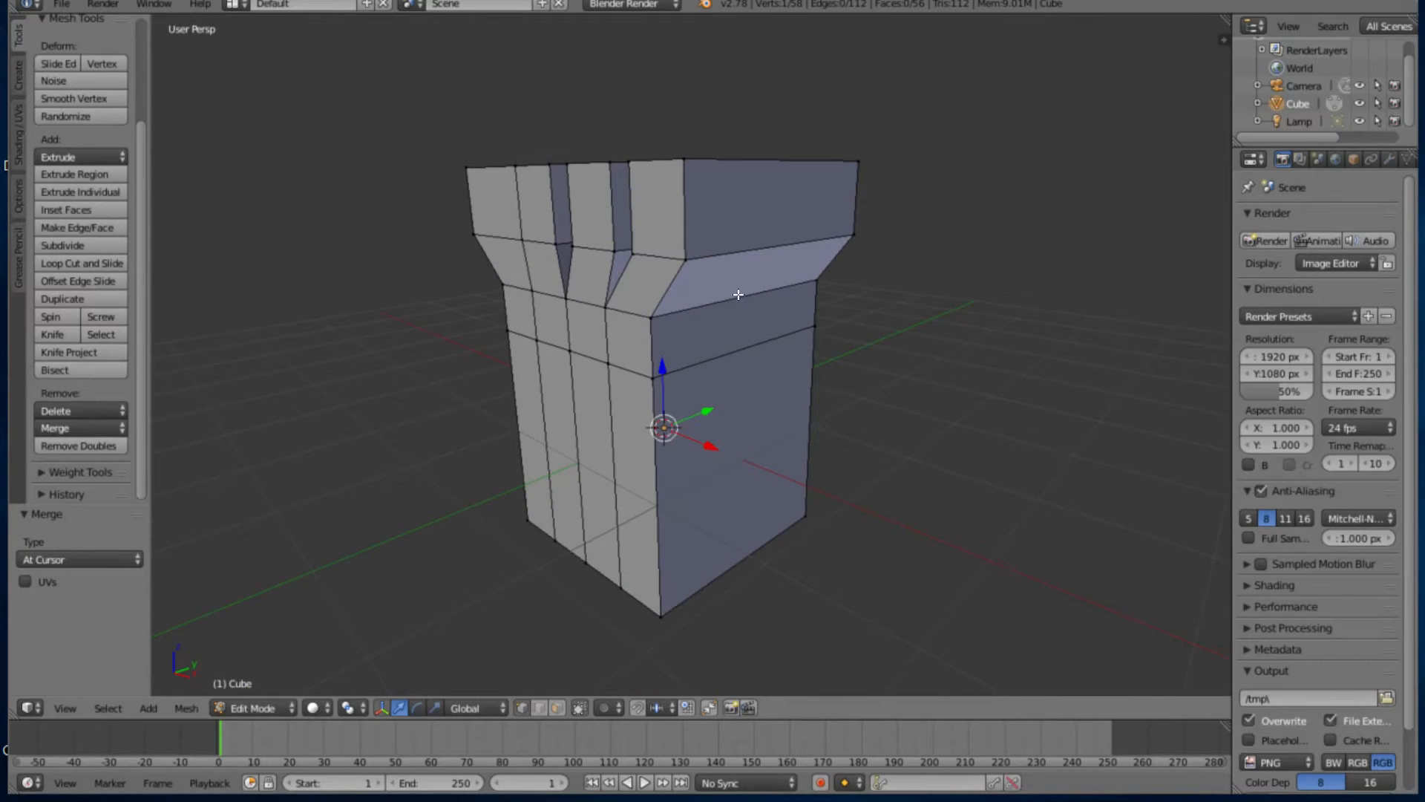
key("ctrl+Tab")
right_click(832, 260)
middle_click_drag(754, 188, 446, 398)
middle_click_drag(598, 232, 586, 261)
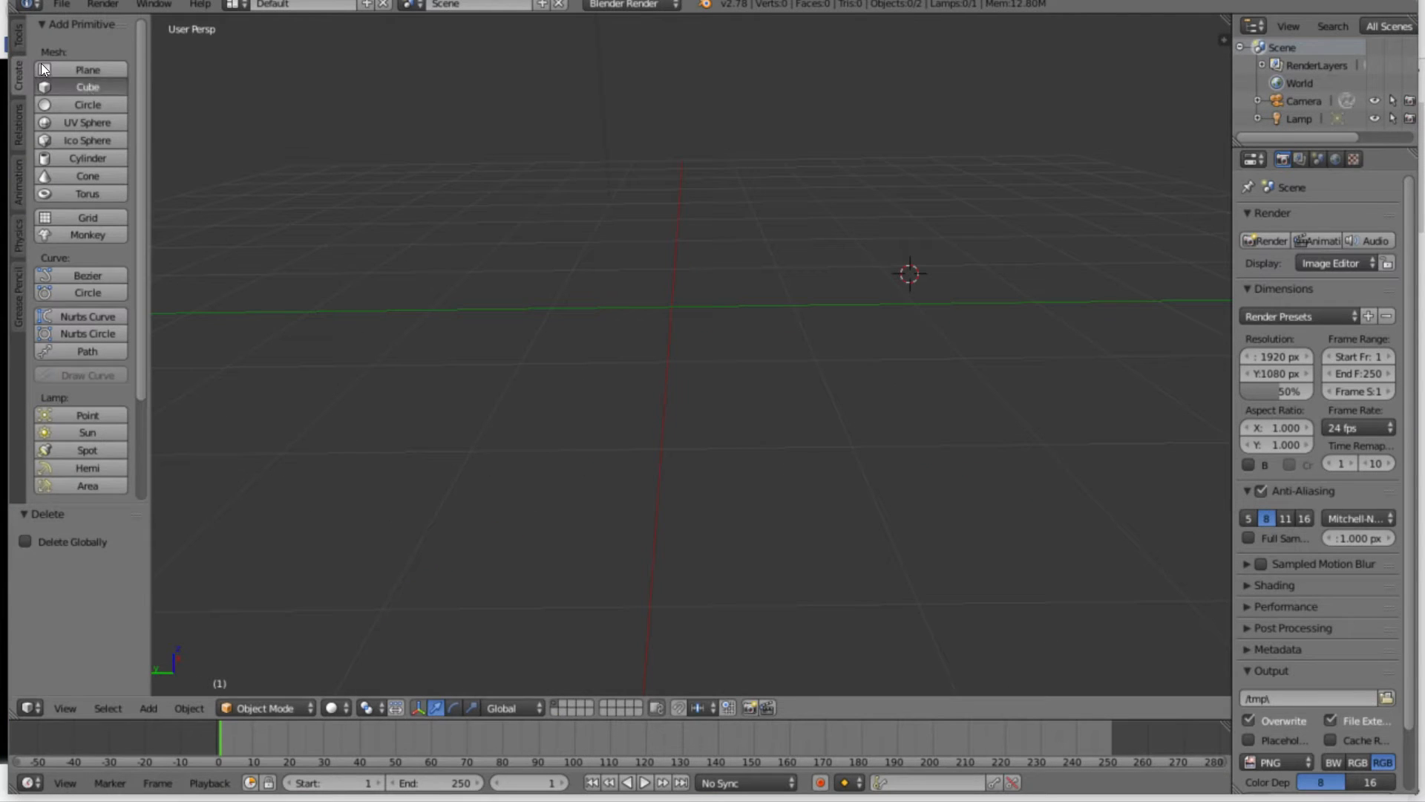
Add a cube to the empty scene and move it about 2.7 along Y
left_click(87, 87)
key("g")
key("y")
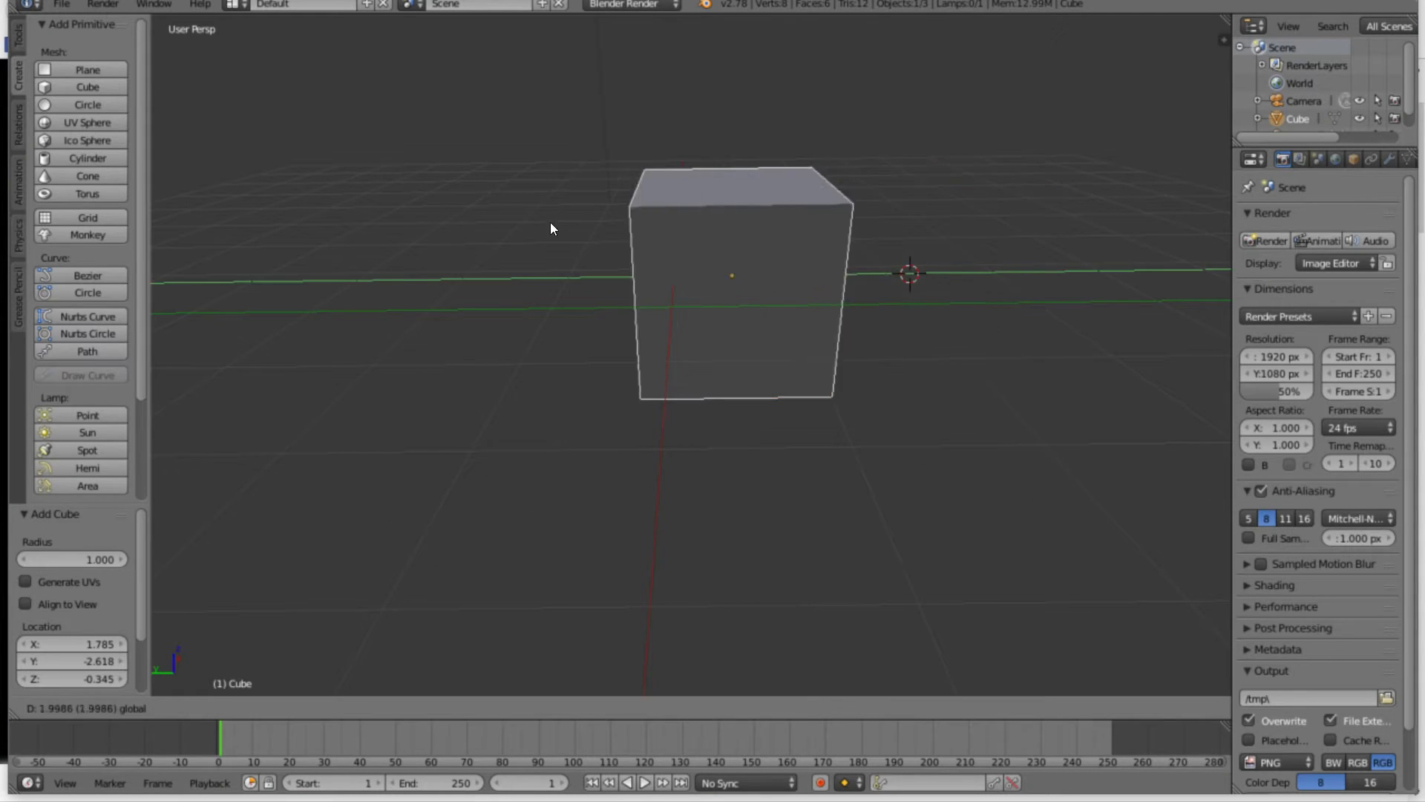
left_click(512, 221)
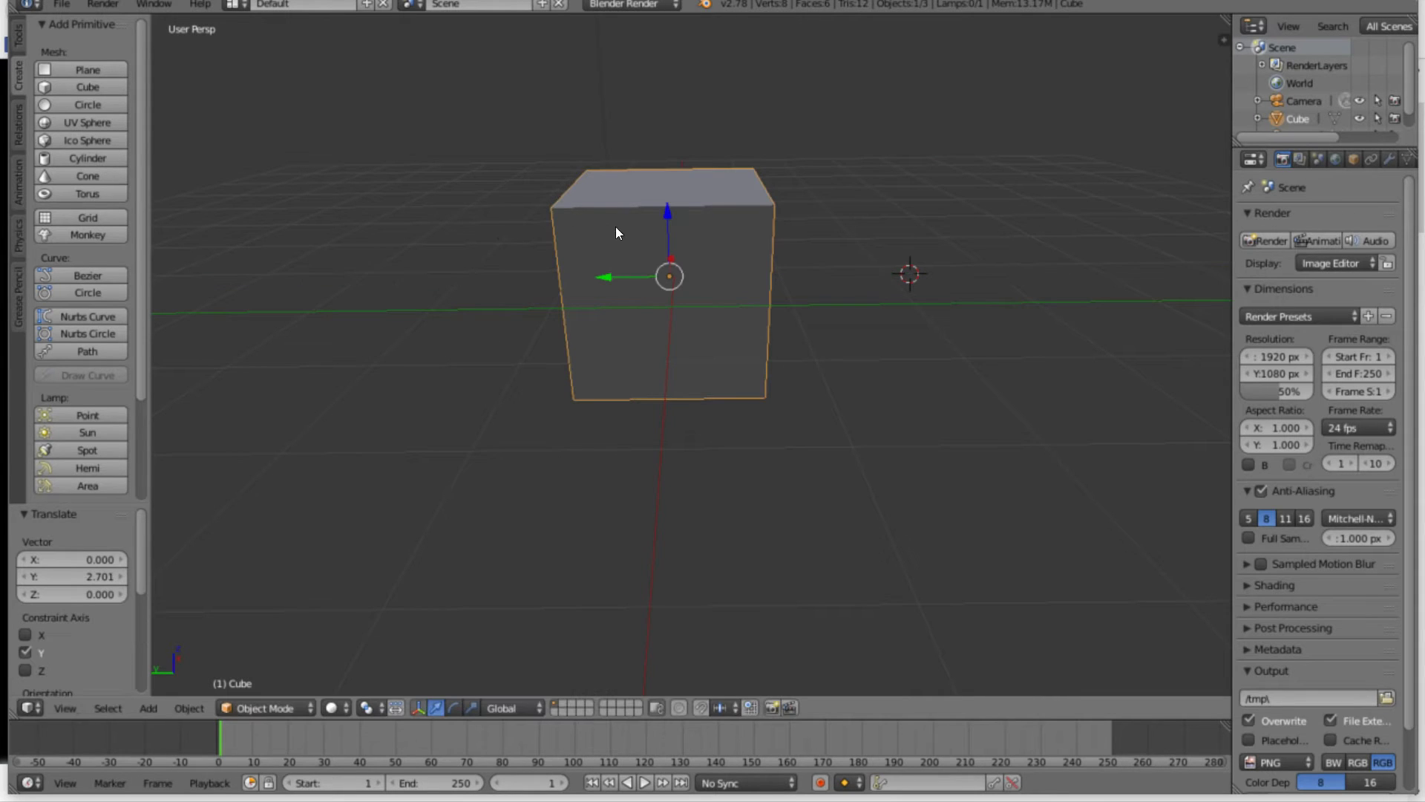
Switch to the scale manipulator and stretch the cube along Z by a factor of about 2.99
key("ctrl+alt+s")
key("s")
key("z")
left_click(569, 52)
scroll(572, 192, "down", 3)
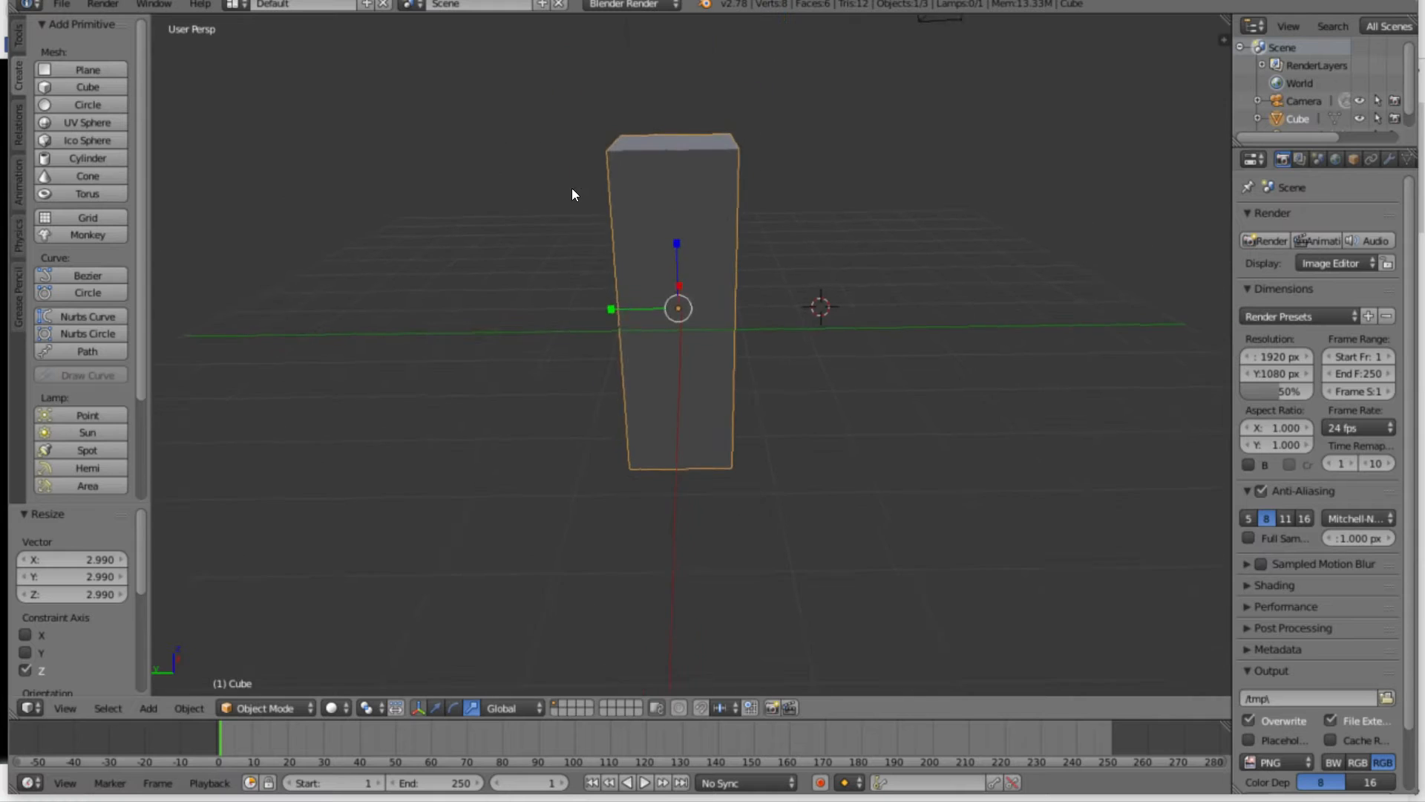
Switch to the rotate manipulator and rotate the tall cube about 15.3 degrees around X
middle_click_drag(572, 189, 572, 172)
key("ctrl+alt+r")
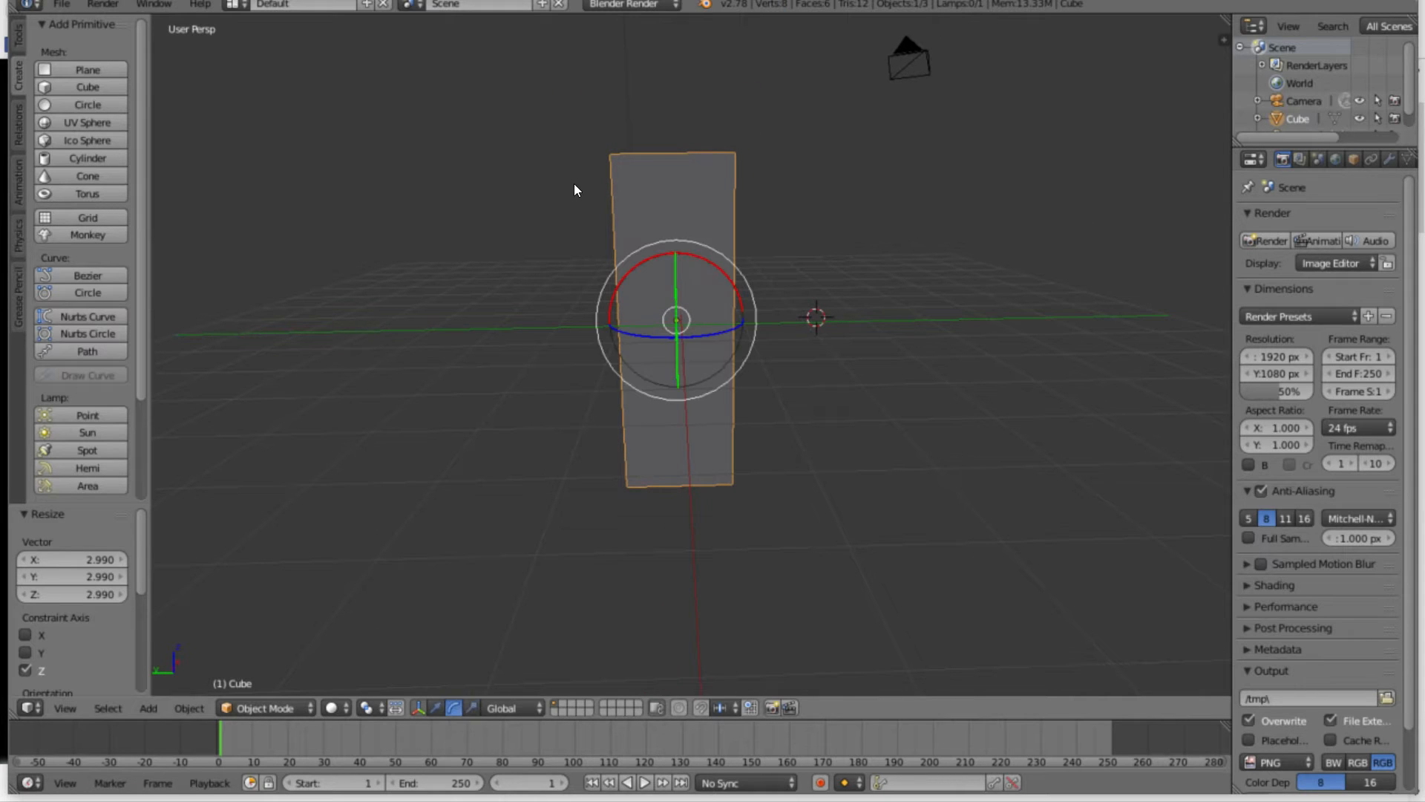
key("r")
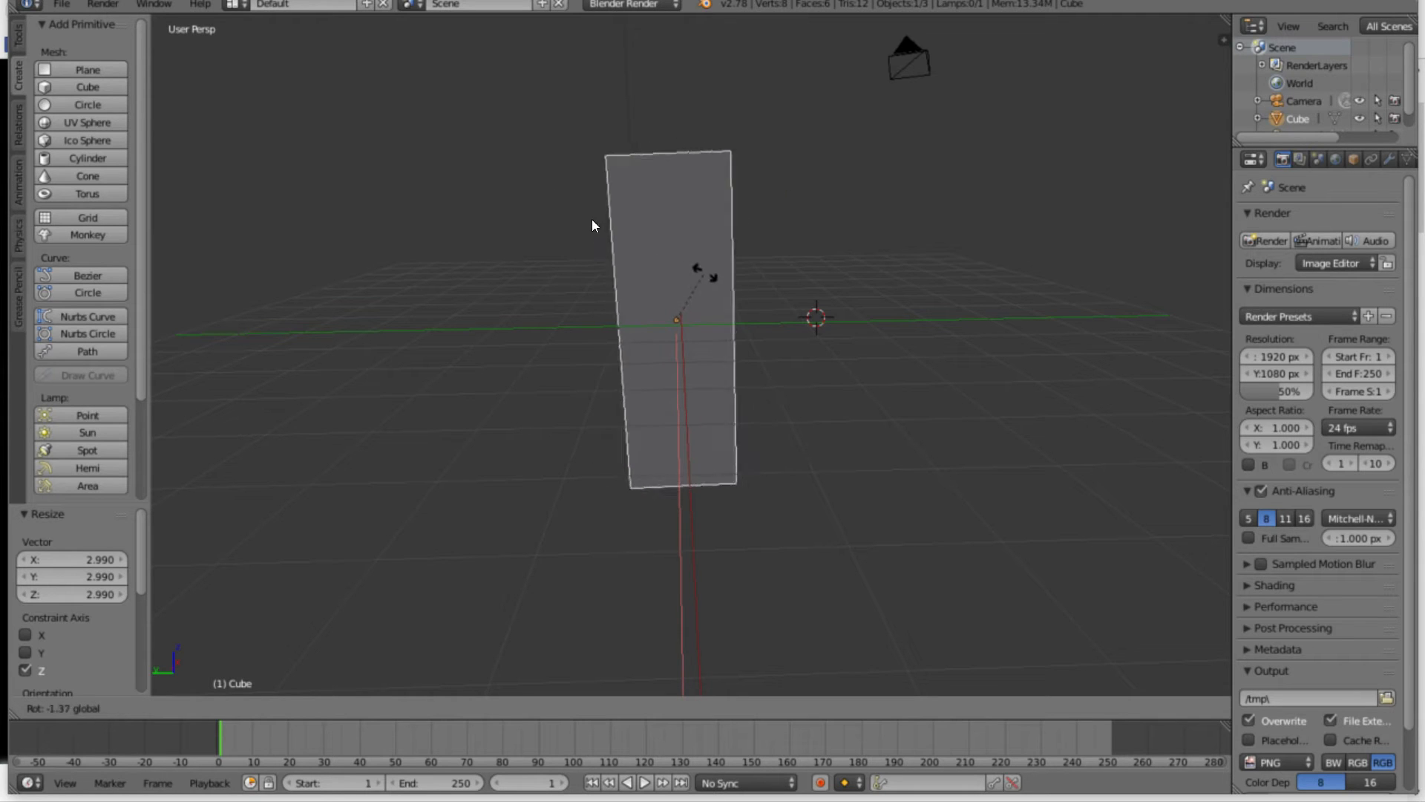
key("x")
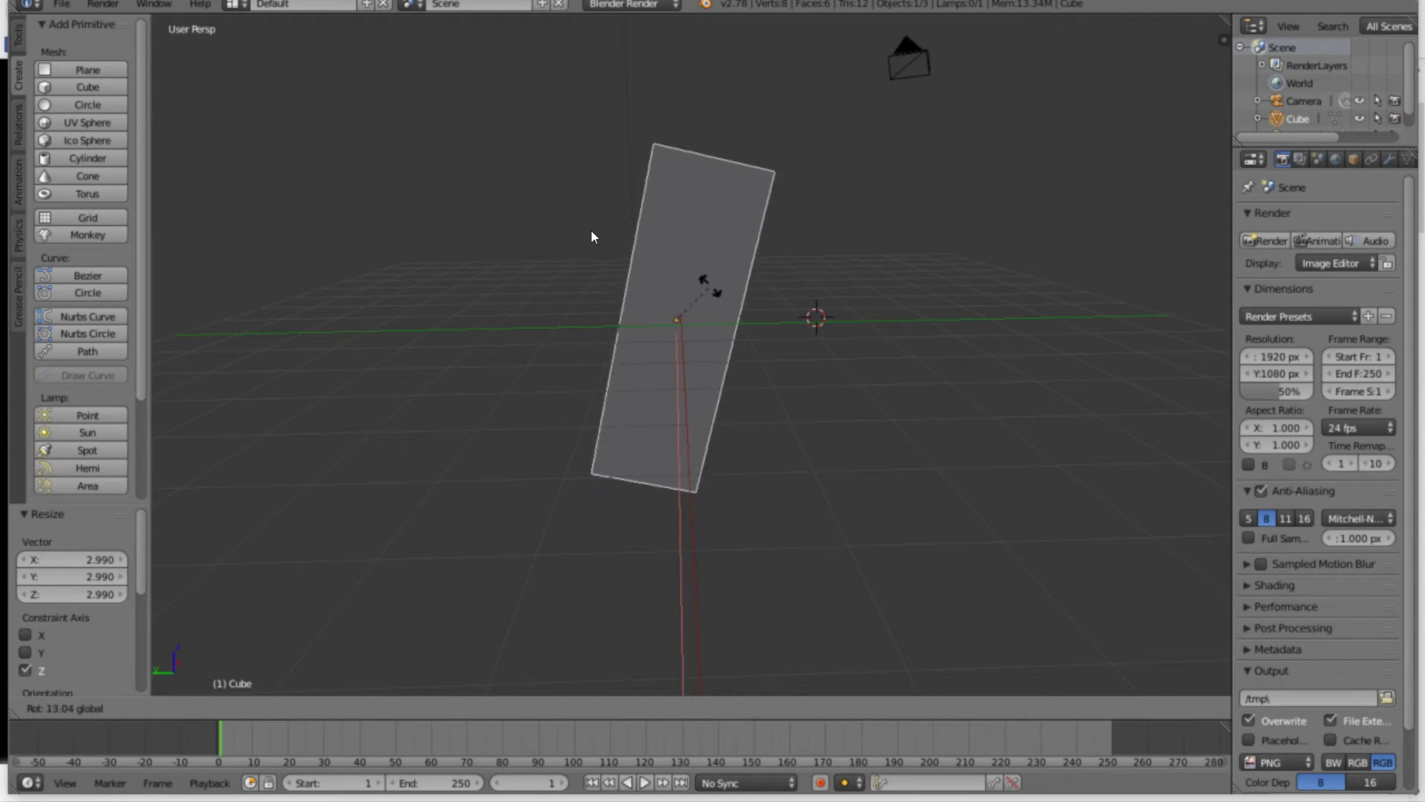
left_click(579, 271)
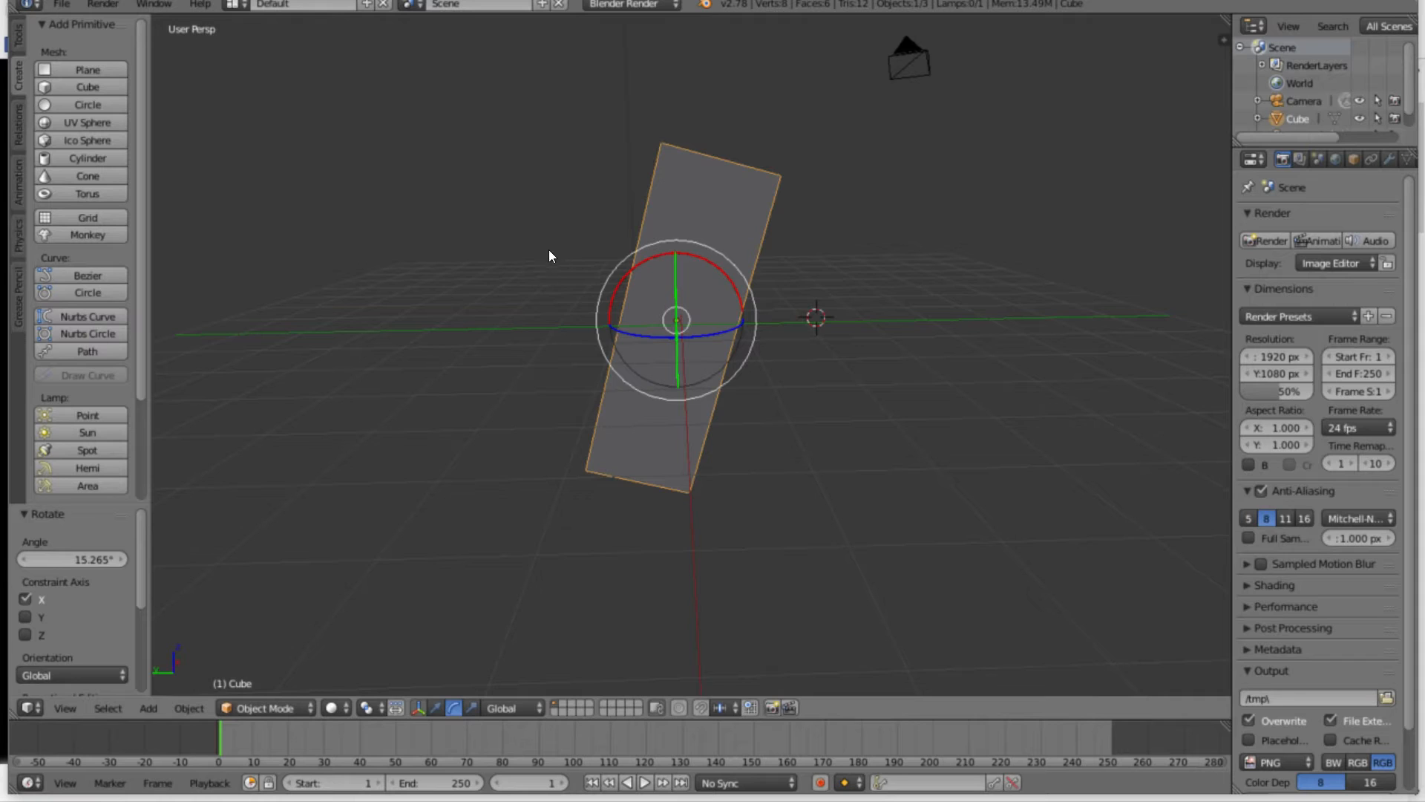
Rotate the tilted cube about -14.6 degrees around X to bring it nearly upright
key("r")
key("x")
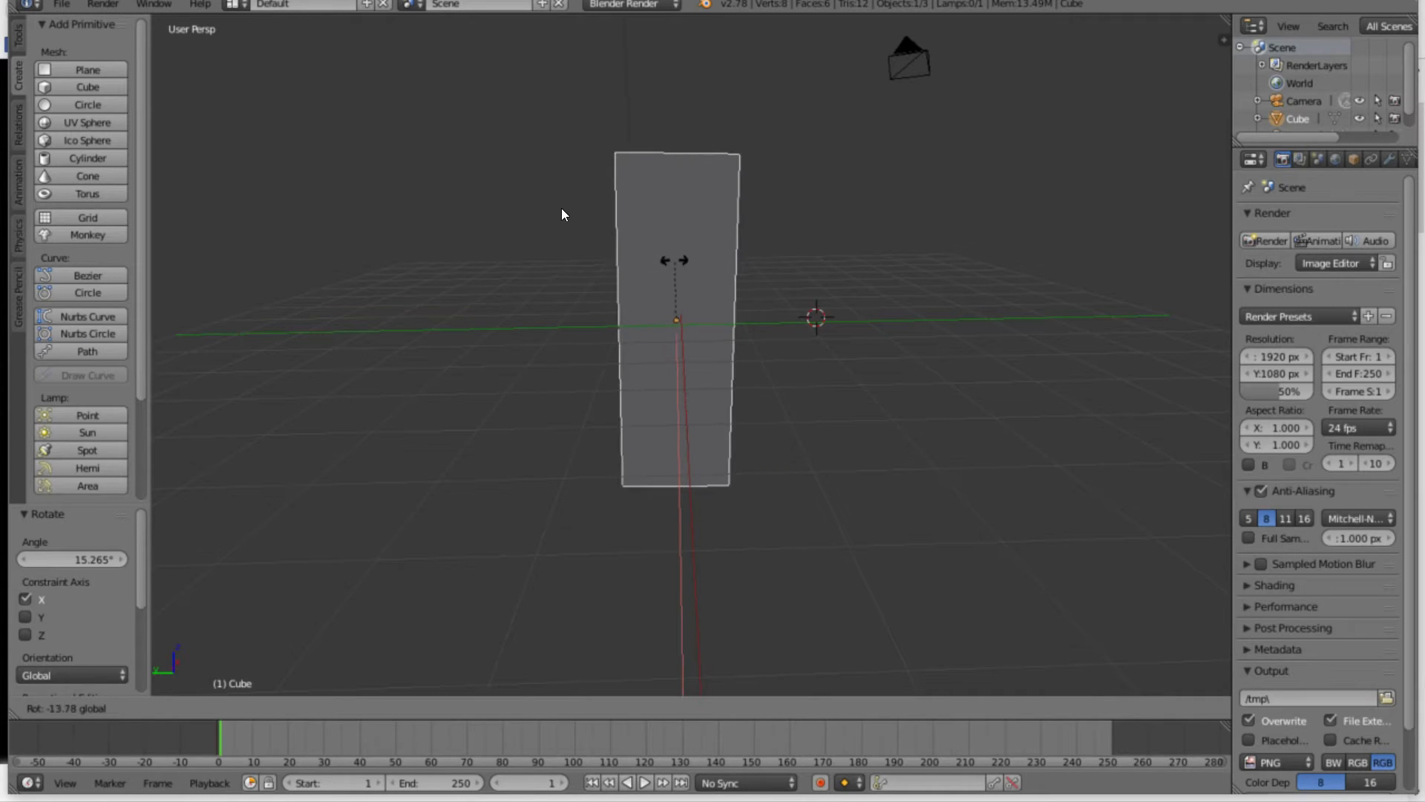
left_click(561, 208)
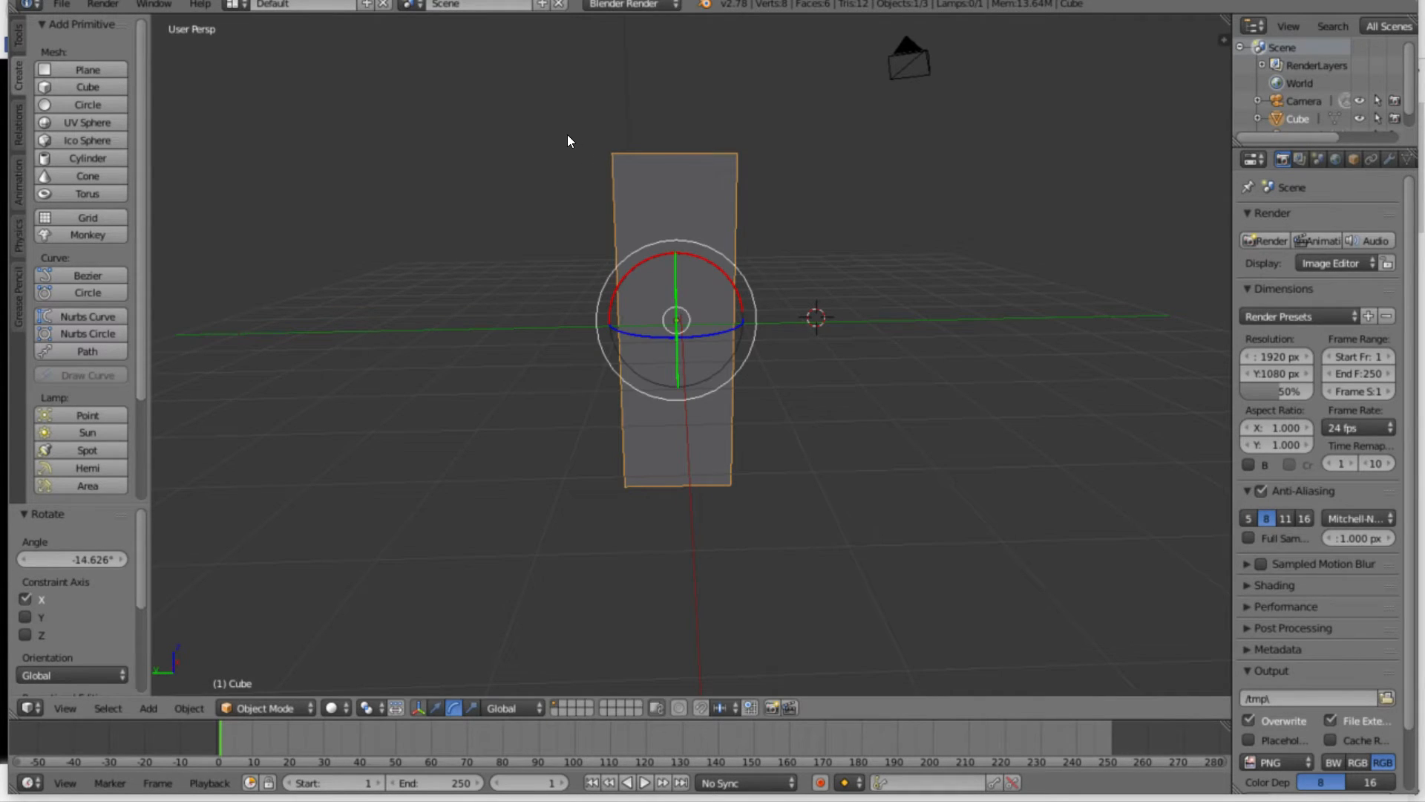
Try an X rotation of 90 degrees in the cube's object transform values, and reset the X rotation to 0
left_click(1355, 159)
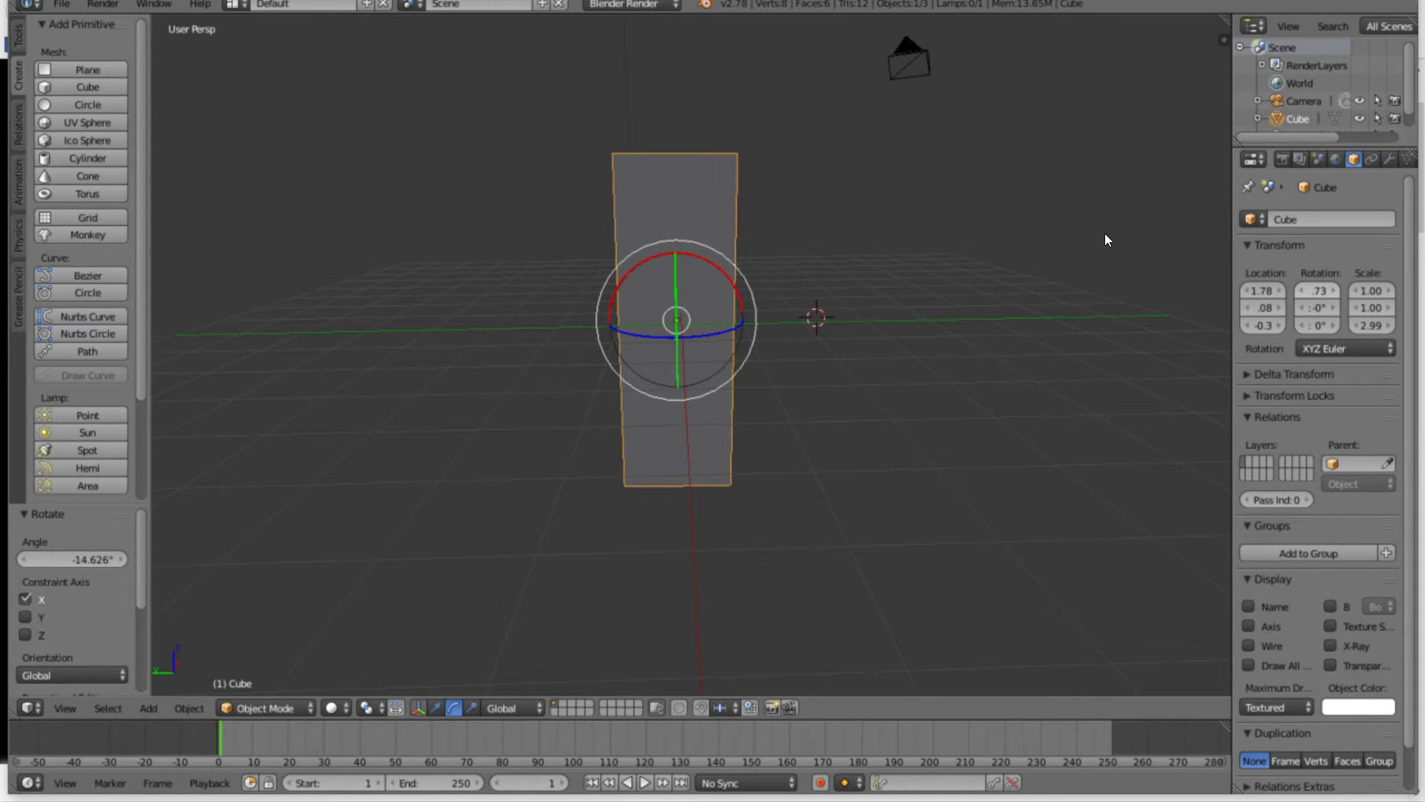
left_click_drag(1319, 290, 1315, 290)
left_click(1318, 290)
type("90")
key("Return")
left_click(1318, 291)
type("0")
key("Return")
middle_click_drag(750, 325, 693, 368)
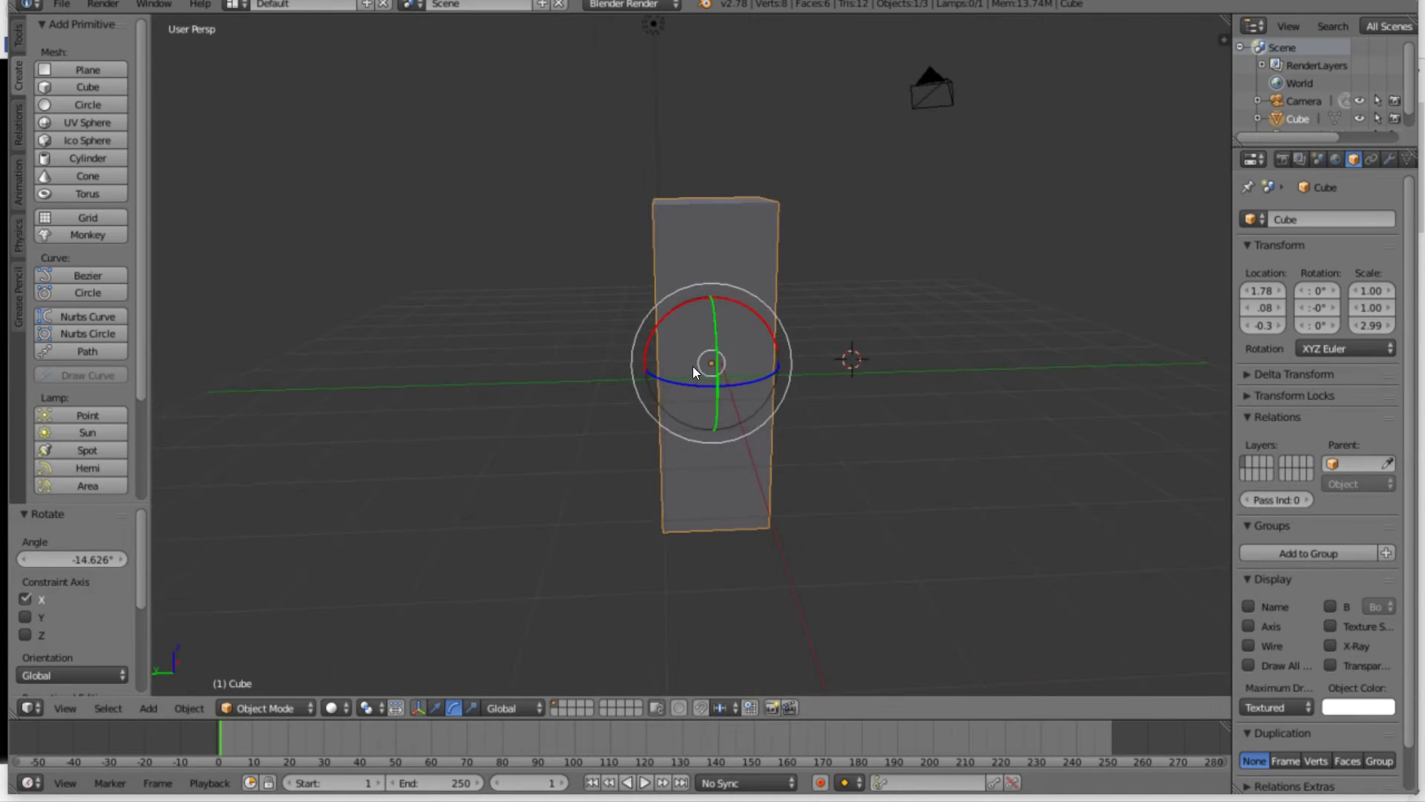
Enter Edit Mode on the tall cube and try to box-select all its vertices in solid shading
key("Tab")
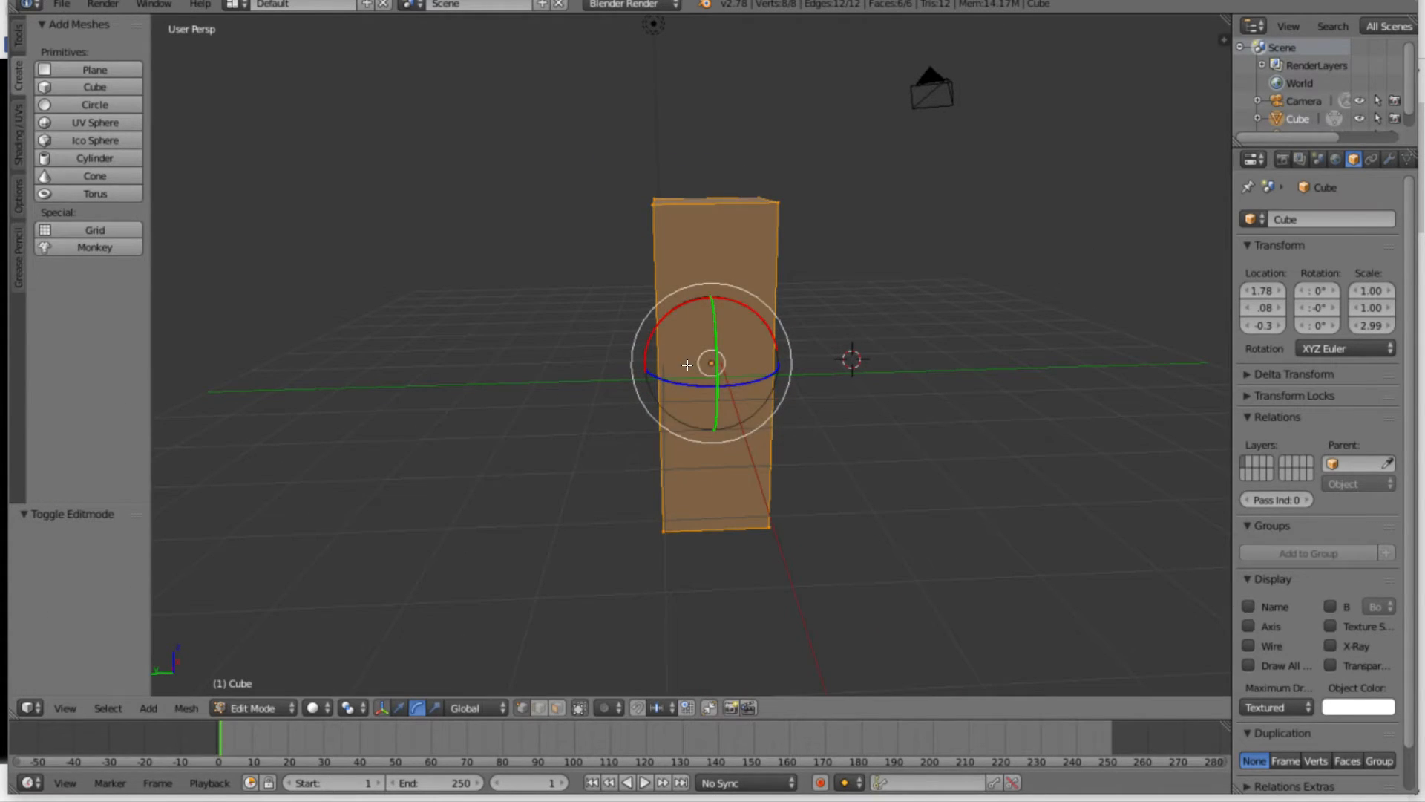
key("a")
key("a")
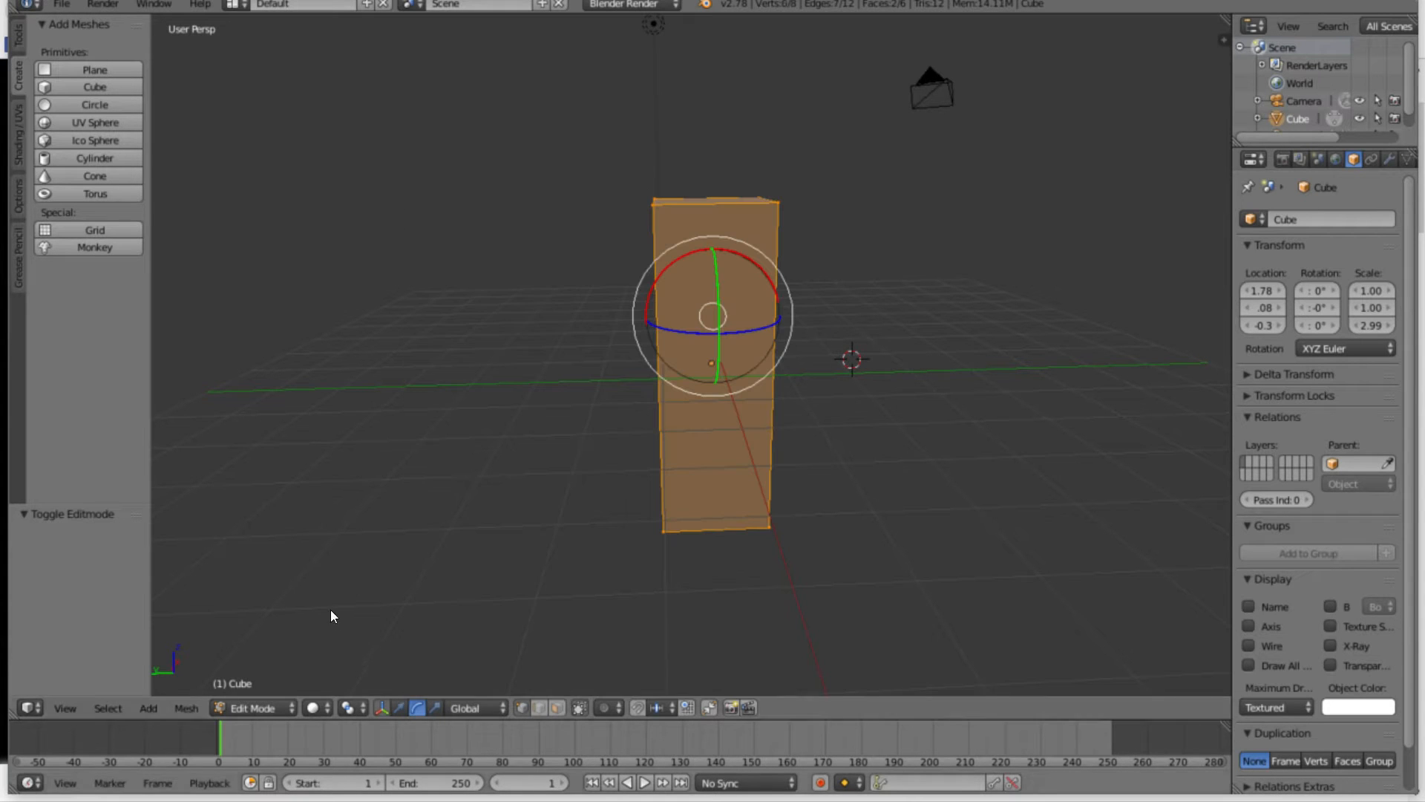
middle_click_drag(677, 407, 605, 331)
key("b")
left_click_drag(506, 155, 739, 526)
middle_click_drag(742, 427, 688, 427)
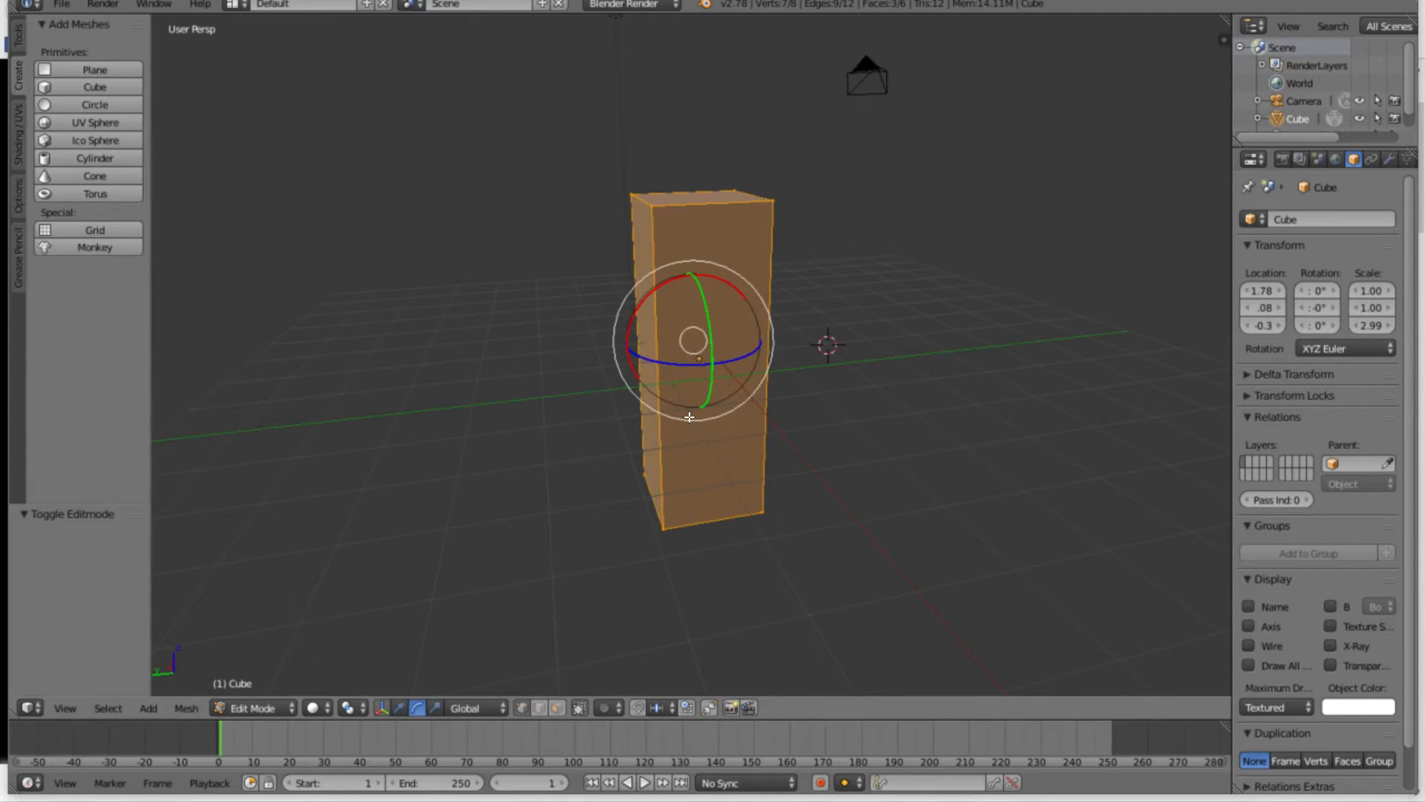
Switch to wireframe display and box-select all of the cube's vertices, including the hidden back corners
key("z")
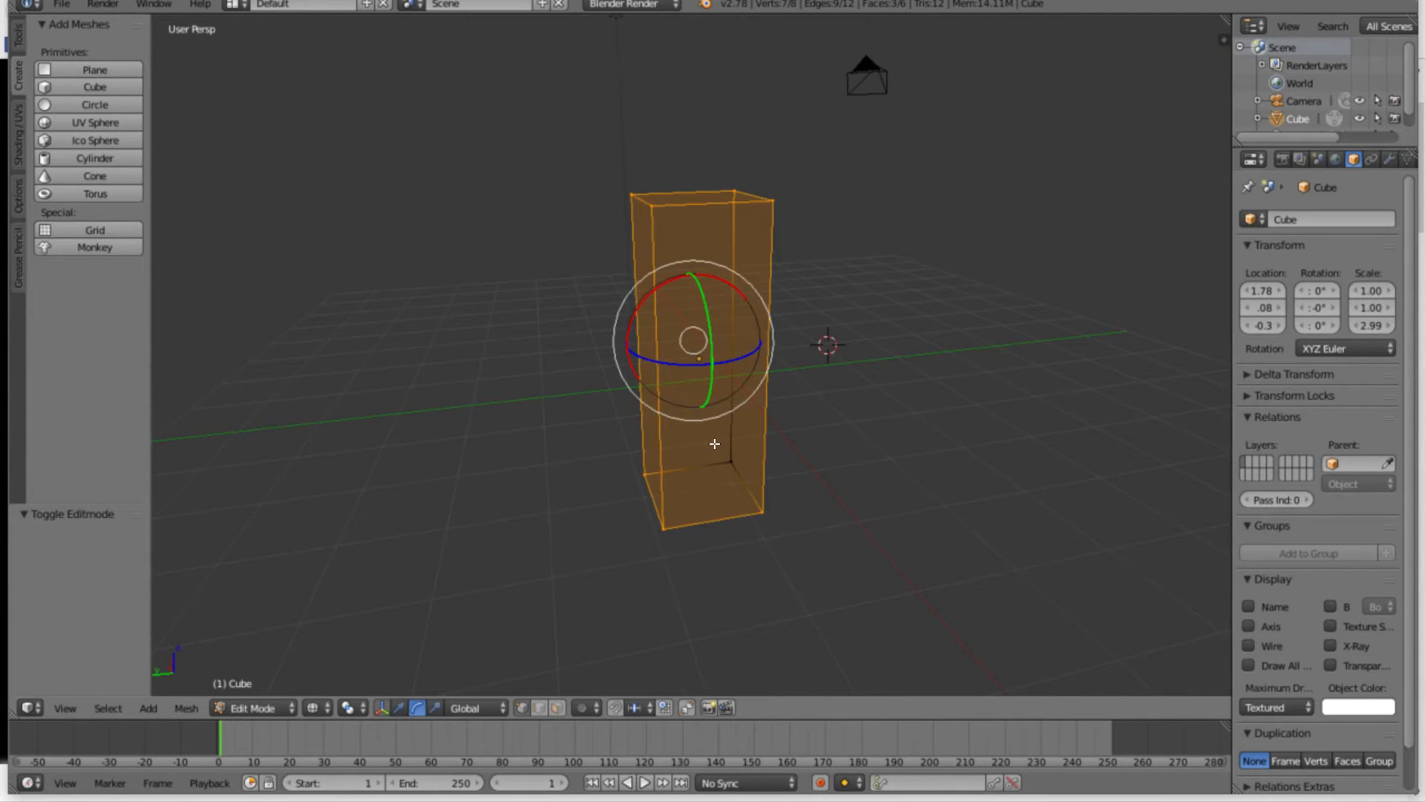
key("a")
key("b")
left_click_drag(709, 121, 435, 450)
key("b")
left_click_drag(453, 117, 766, 461)
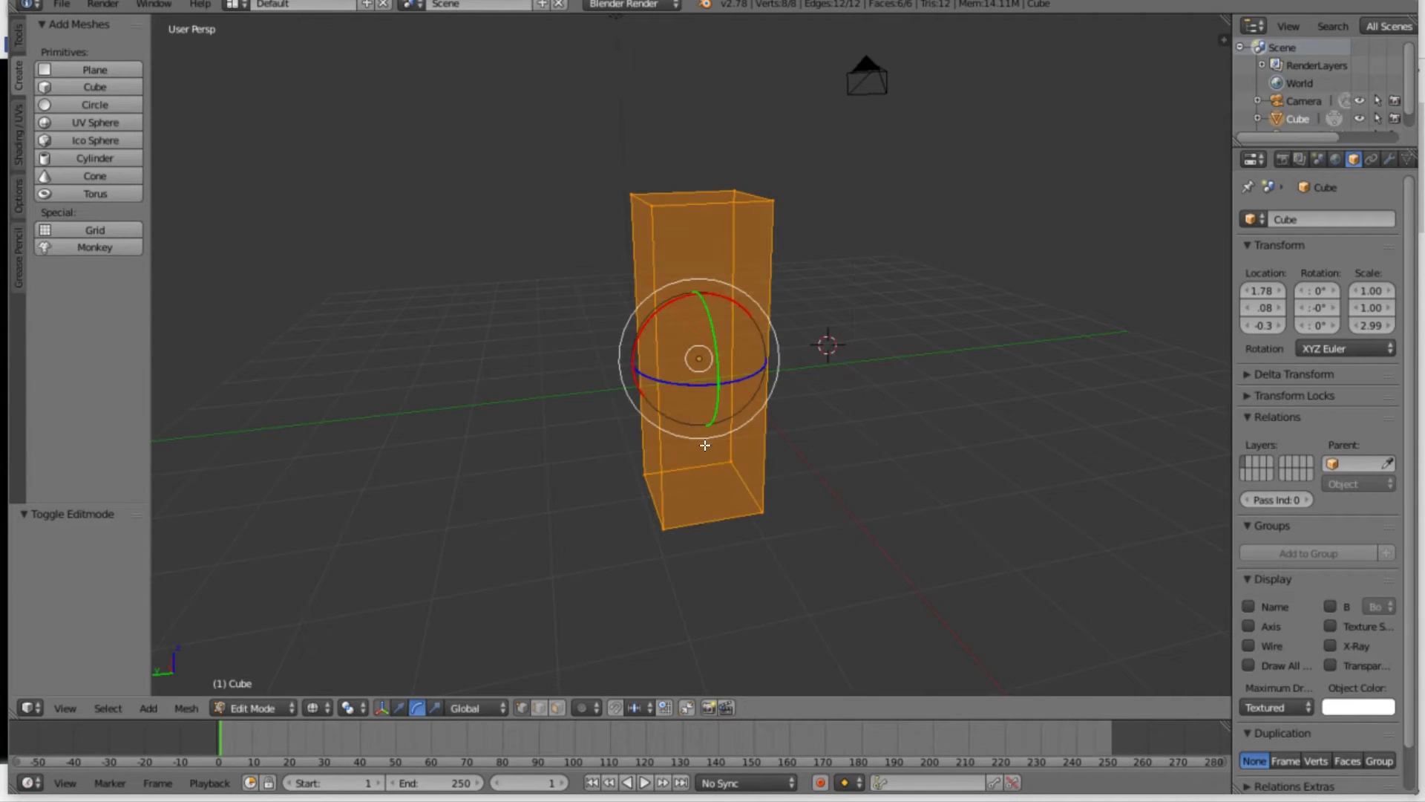
key("b")
left_click_drag(472, 115, 785, 470)
middle_click_drag(782, 433, 718, 415)
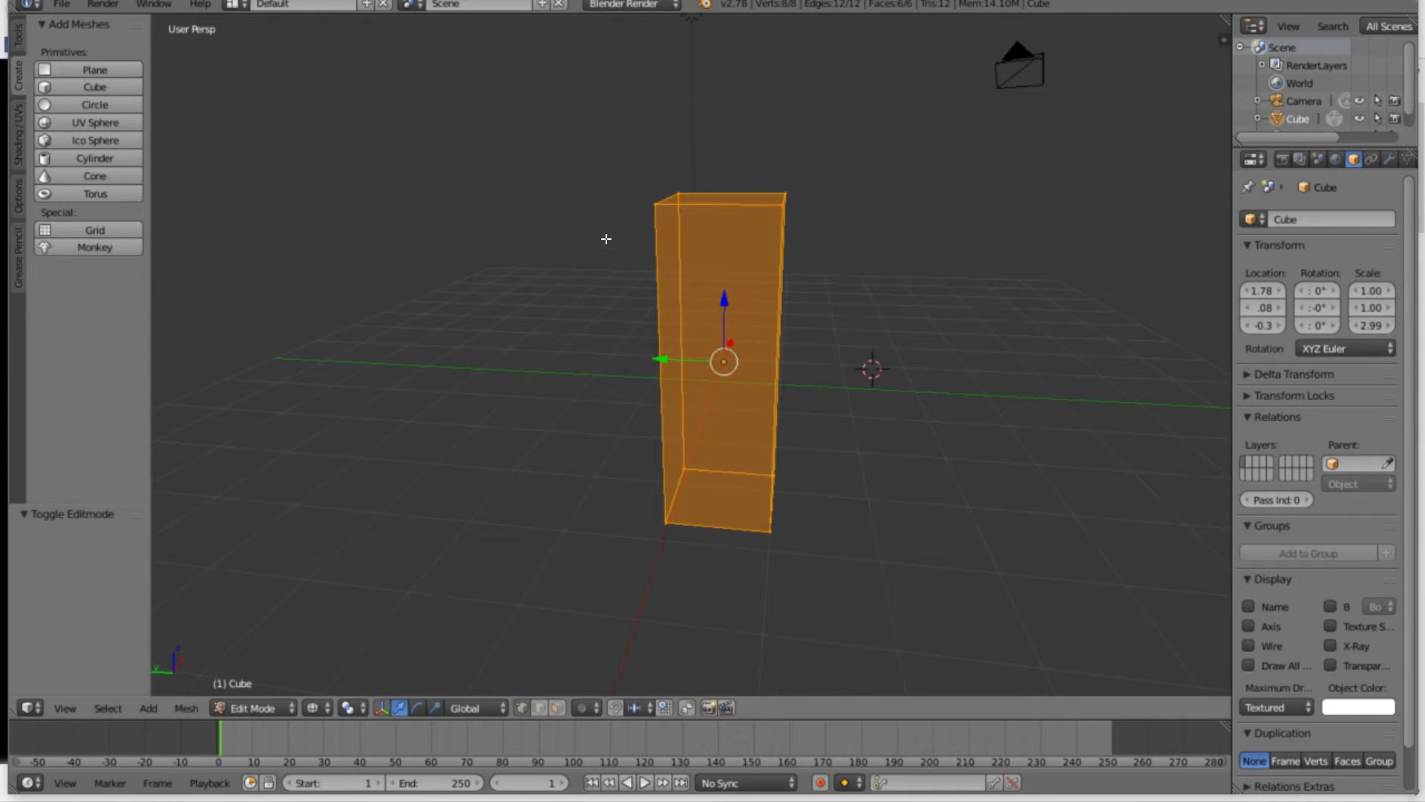
Move the whole mesh down along Z in several moves, the first about -1.562, to shift it below its origin
key("g")
key("z")
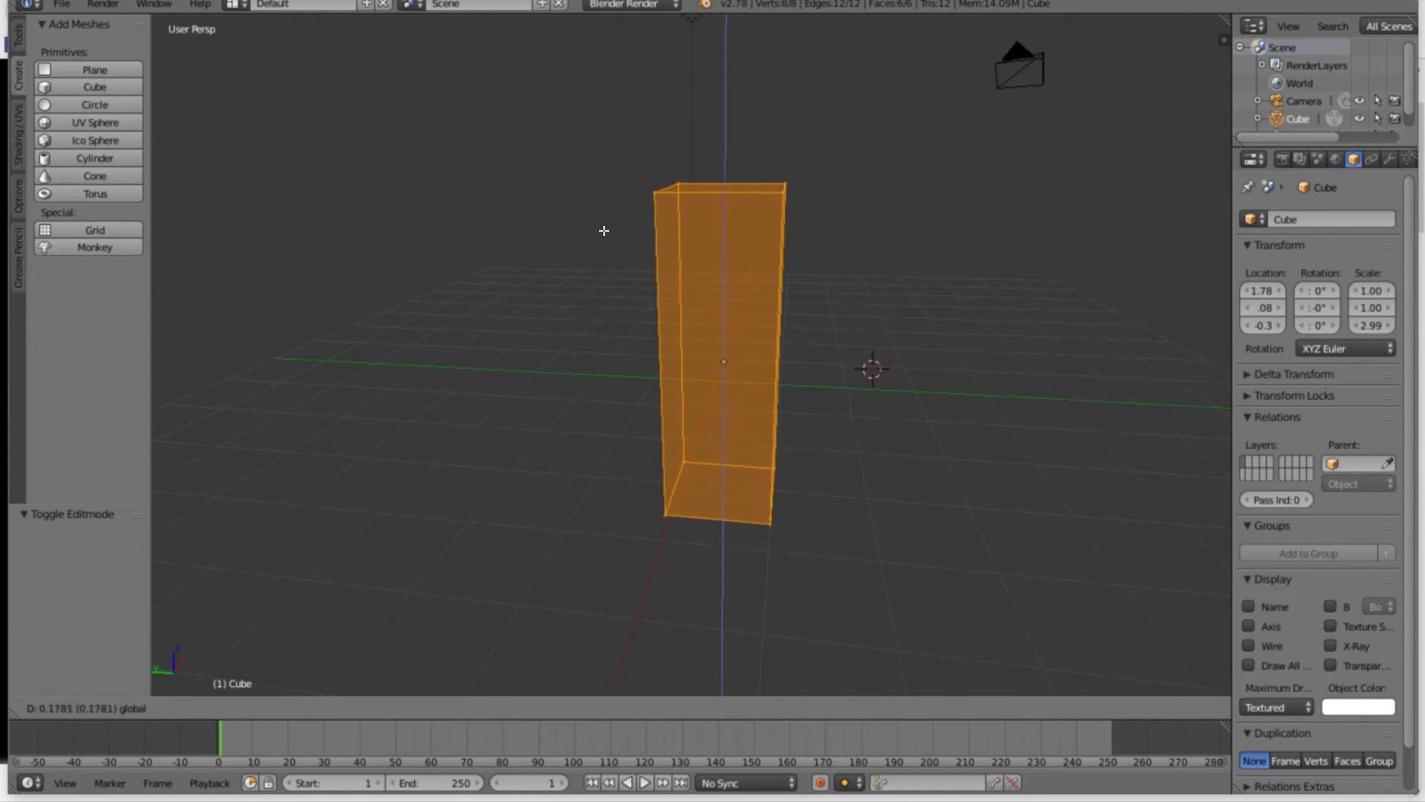
left_click(604, 305)
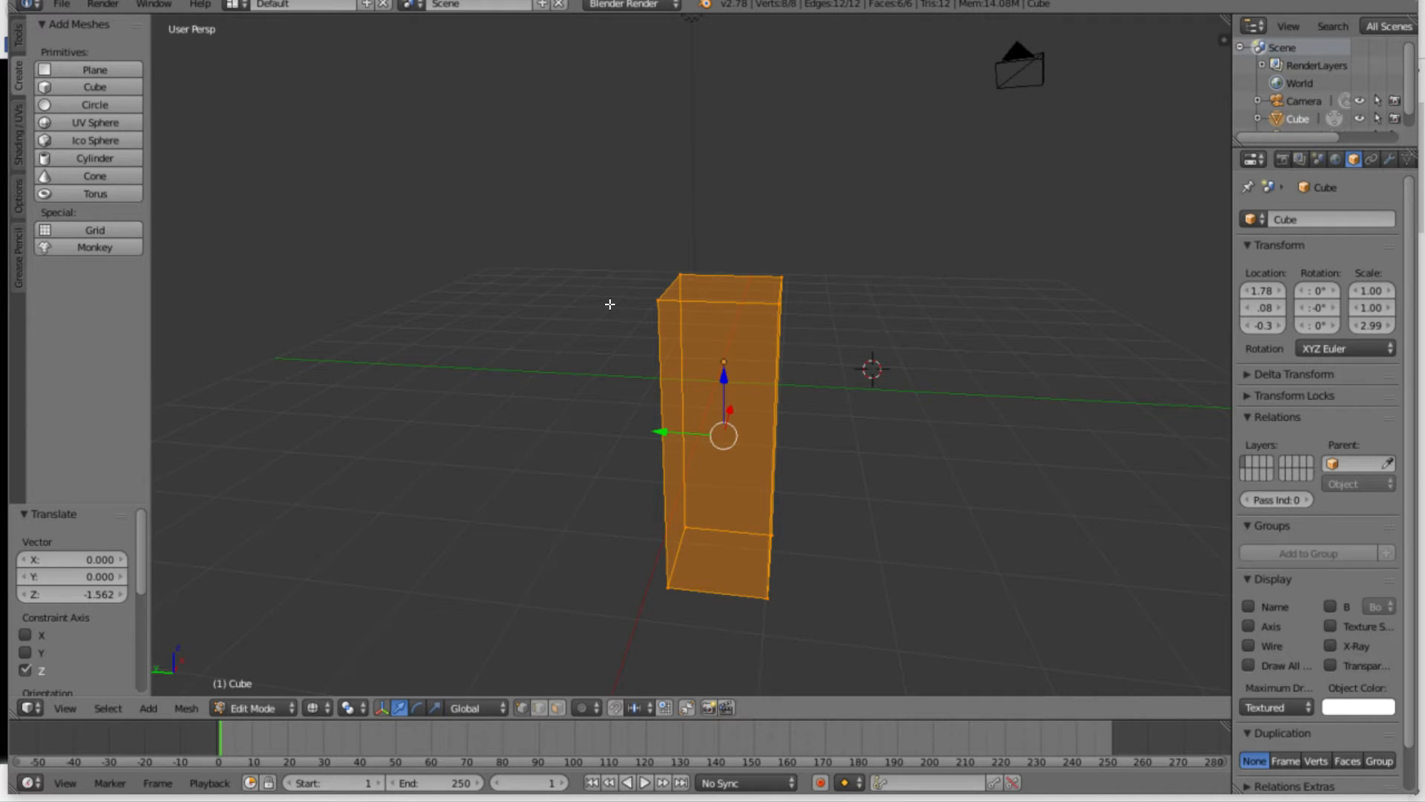
middle_click_drag(623, 323, 657, 346)
key("g")
key("z")
left_click(603, 352)
key("g")
key("z")
left_click(597, 376)
Return to Object Mode and move the cube up along Z by about 3.693
key("Tab")
key("g")
key("z")
left_click(596, 146)
Try rotating the cube about 51.2 degrees around X on its off-centre origin, and undo the rotation
key("r")
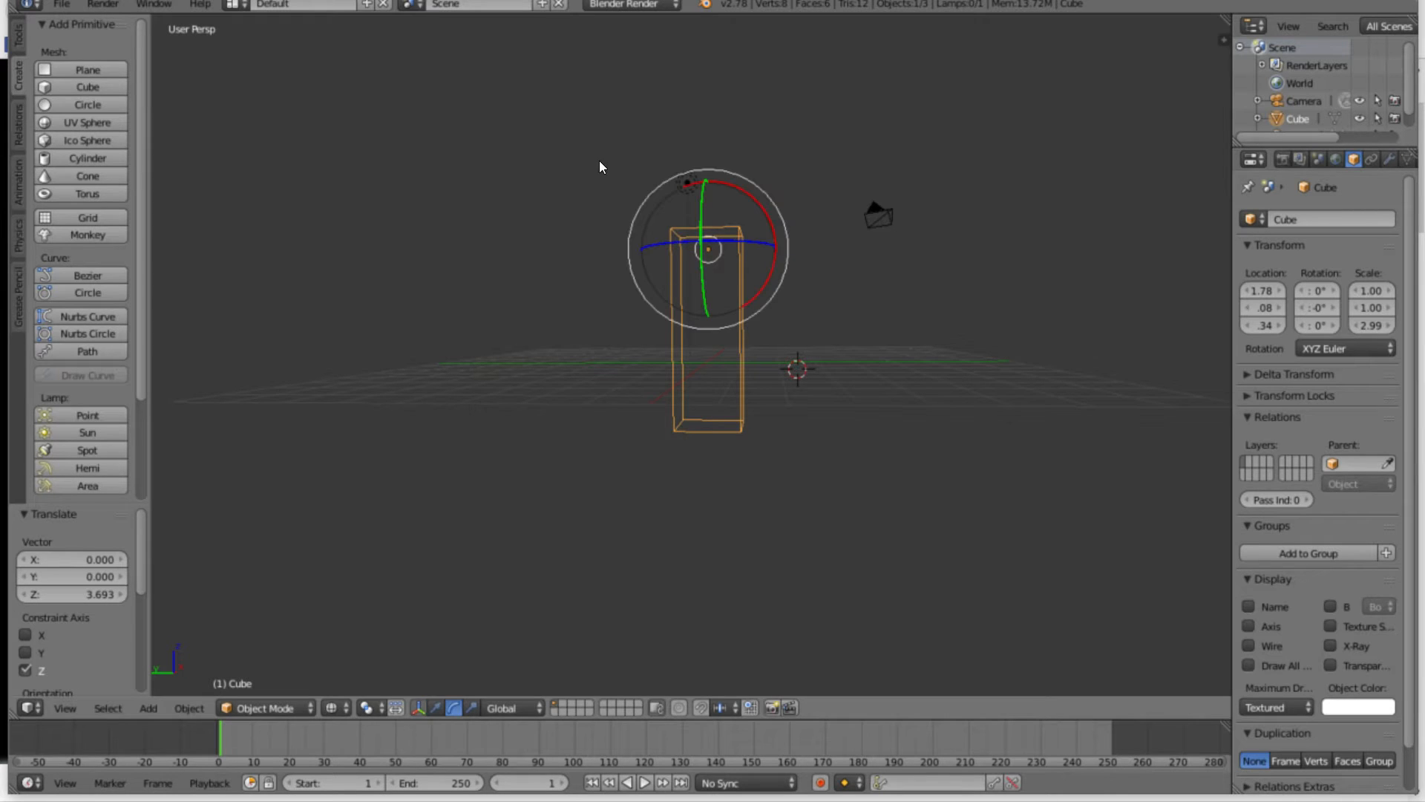
key("r")
key("x")
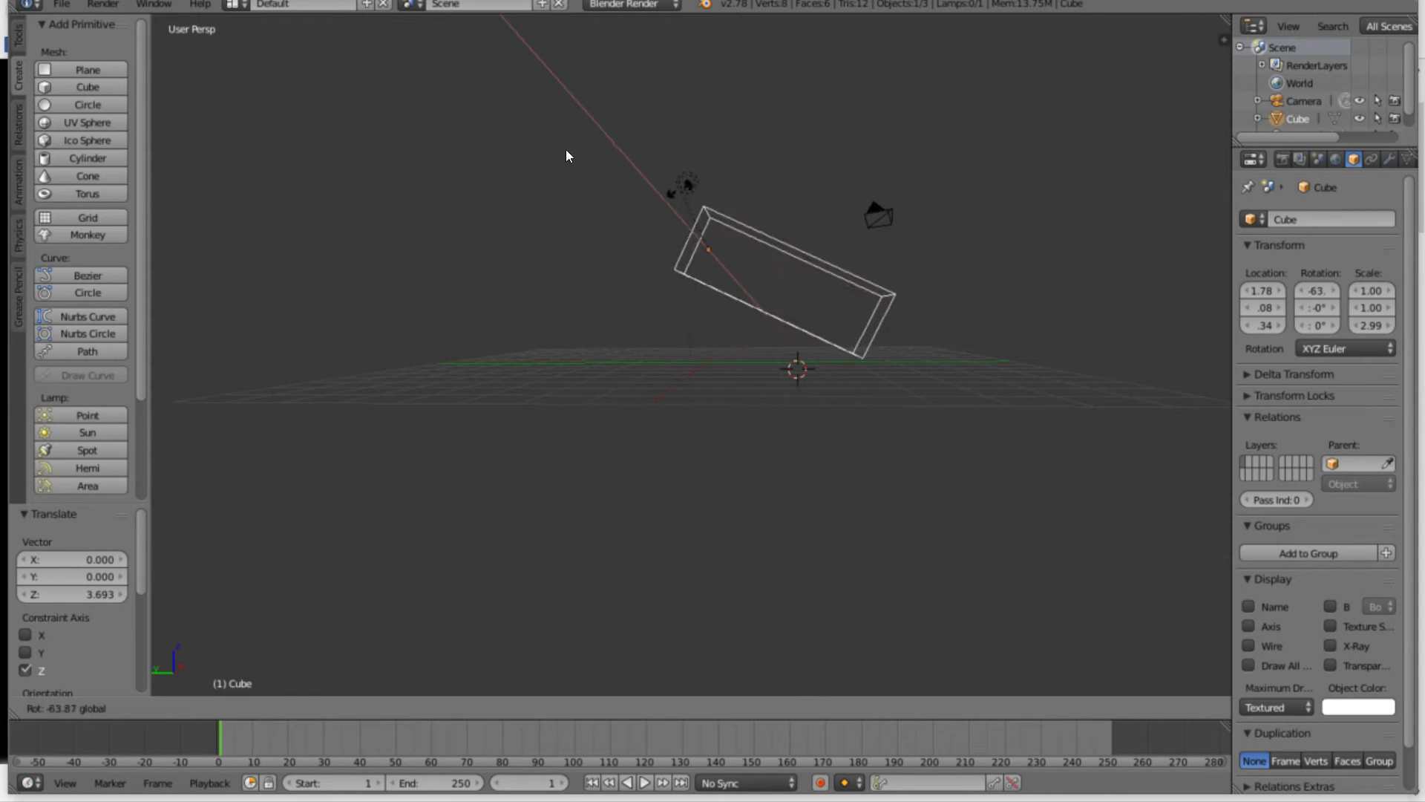
left_click(617, 198)
middle_click_drag(617, 199, 586, 263)
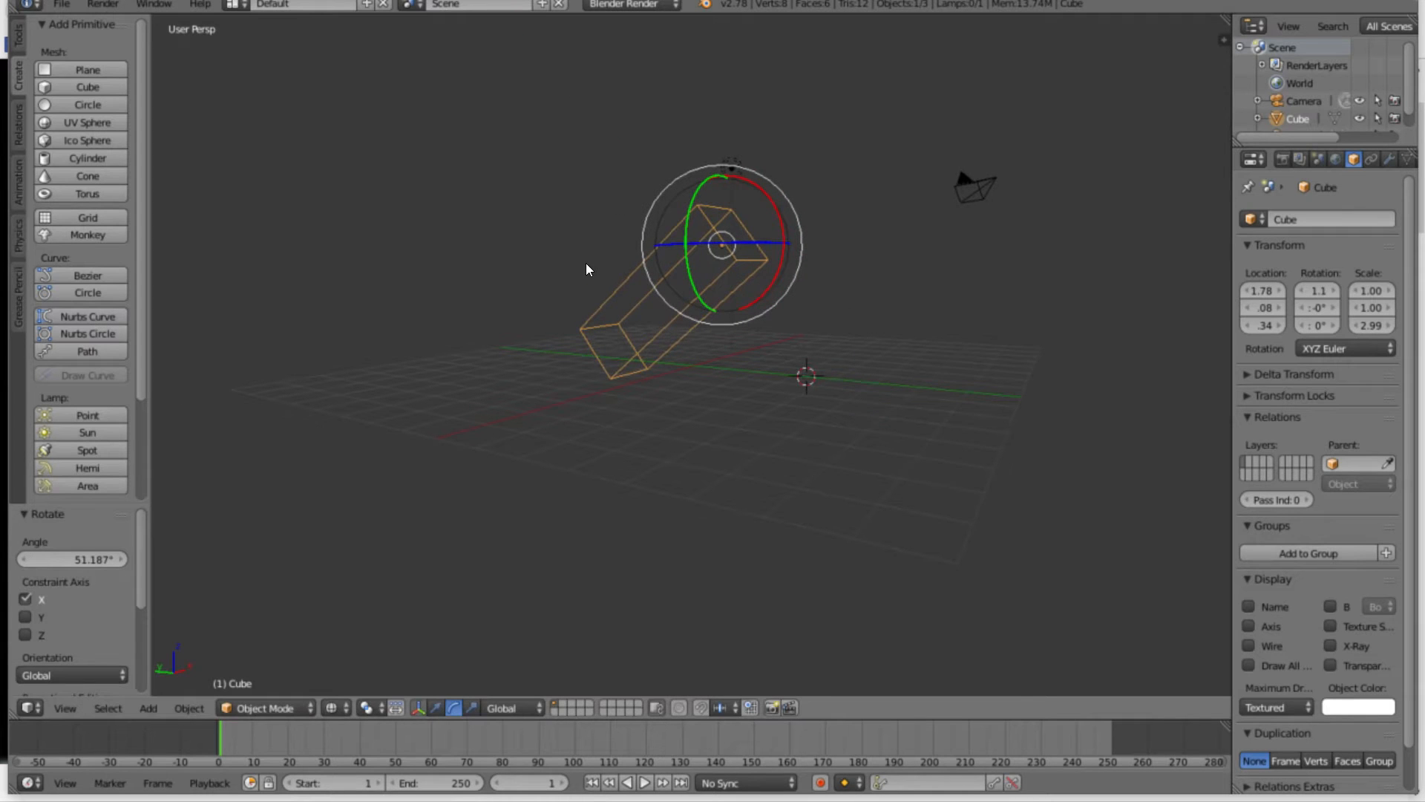
key("ctrl+z")
Enter Edit Mode, switch to face selection and select the cube's bottom face
middle_click_drag(700, 287, 643, 305)
key("Tab")
right_click(614, 341)
key("ctrl+Tab")
key("Down")
key("Down")
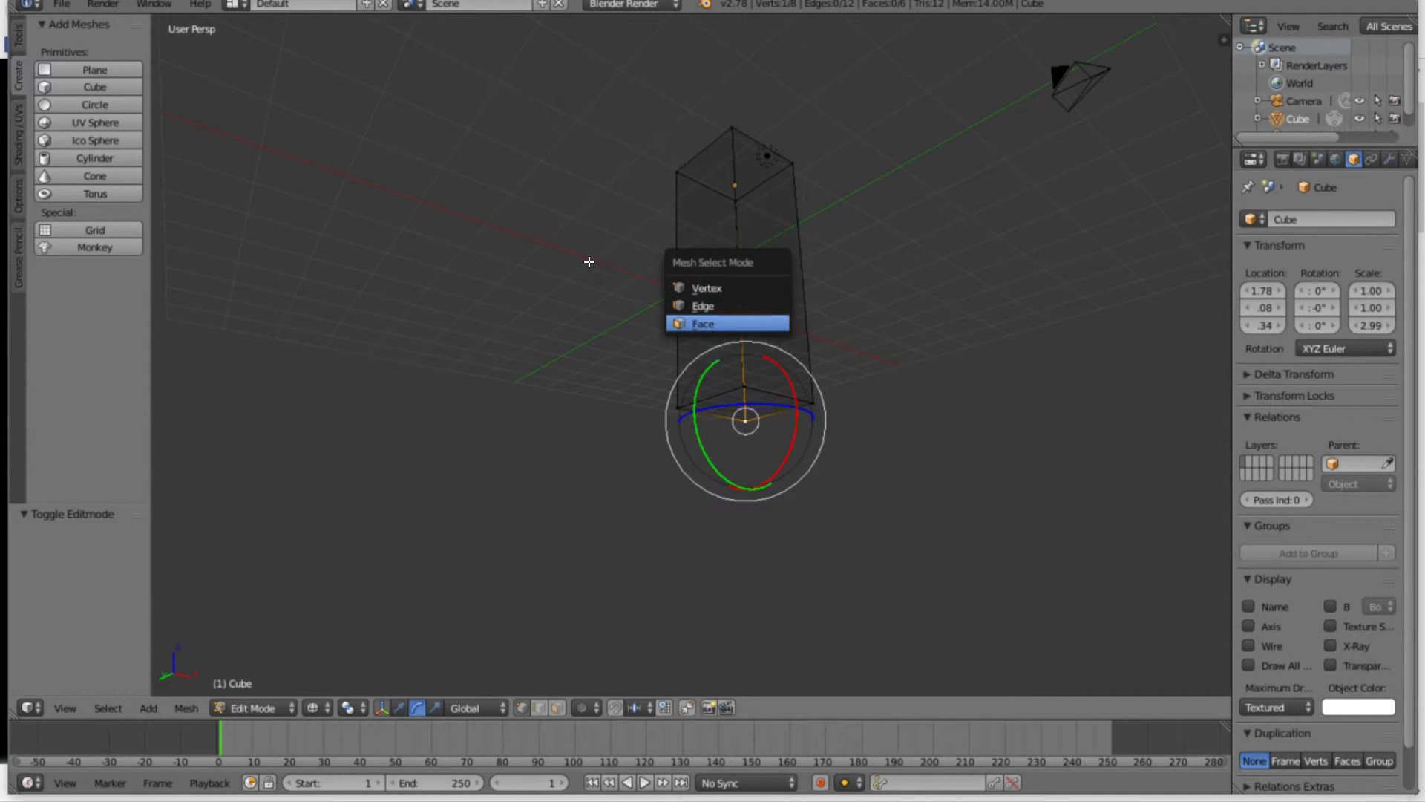
key("Return")
middle_click_drag(586, 400, 614, 410)
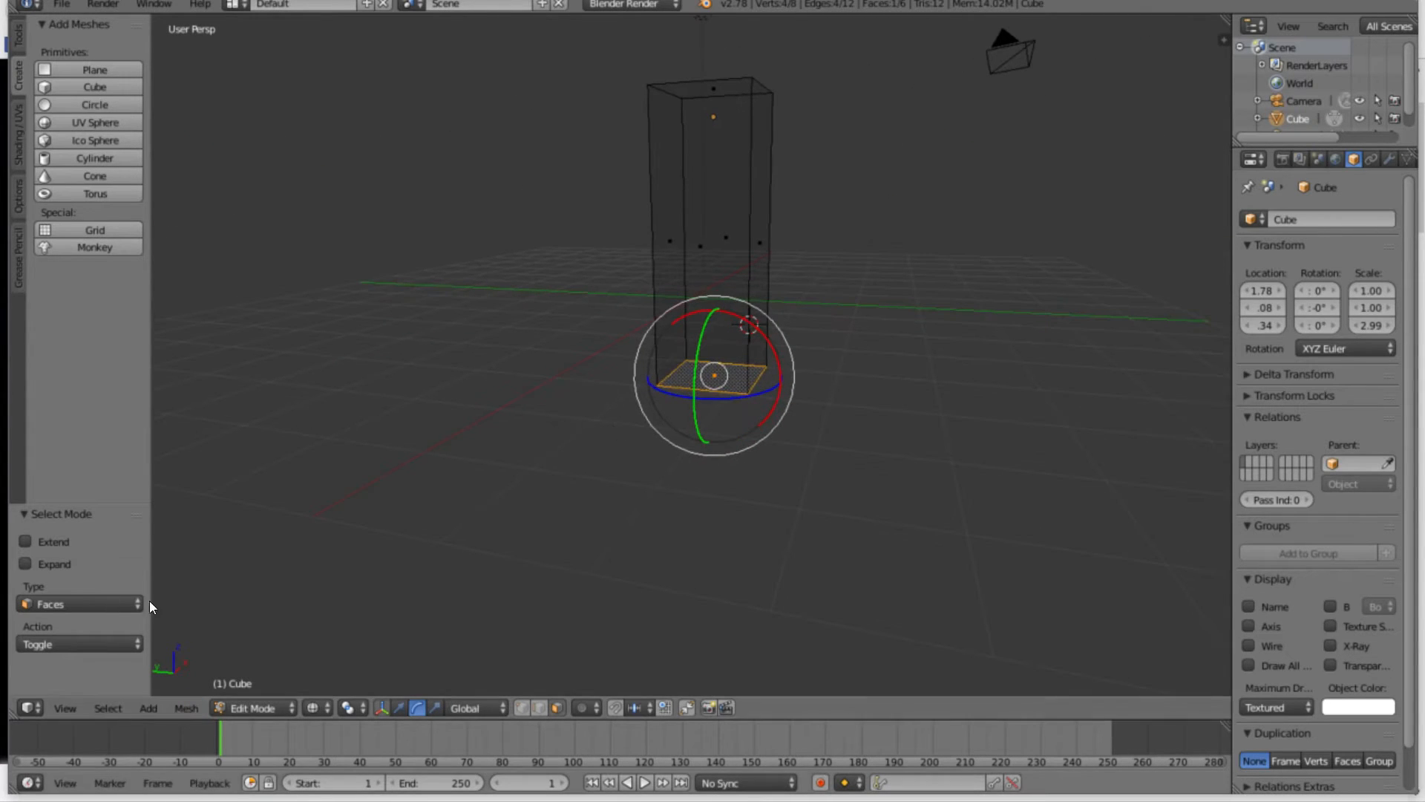
Snap the 3D cursor to the selected bottom face with Cursor to Selected
left_click(187, 707)
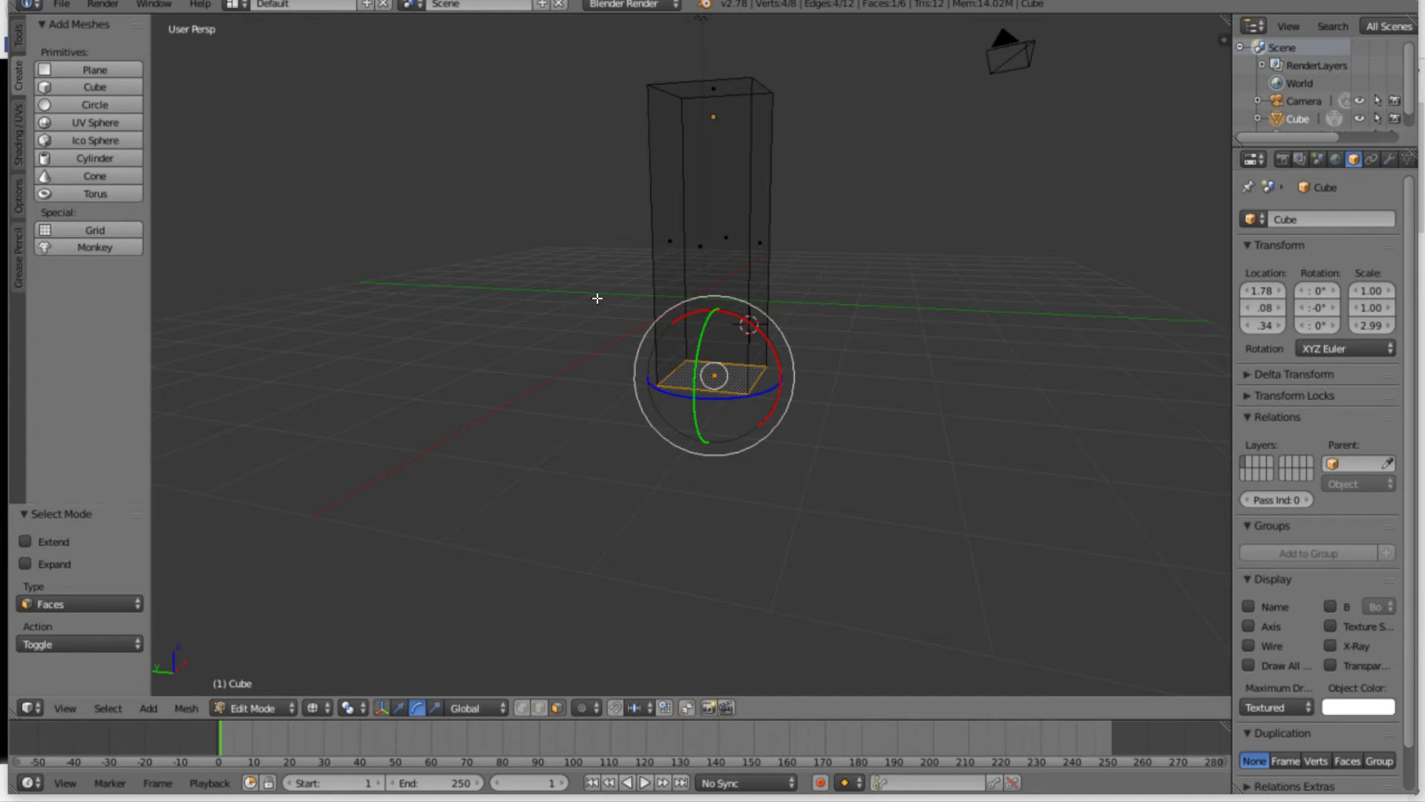
left_click(186, 708)
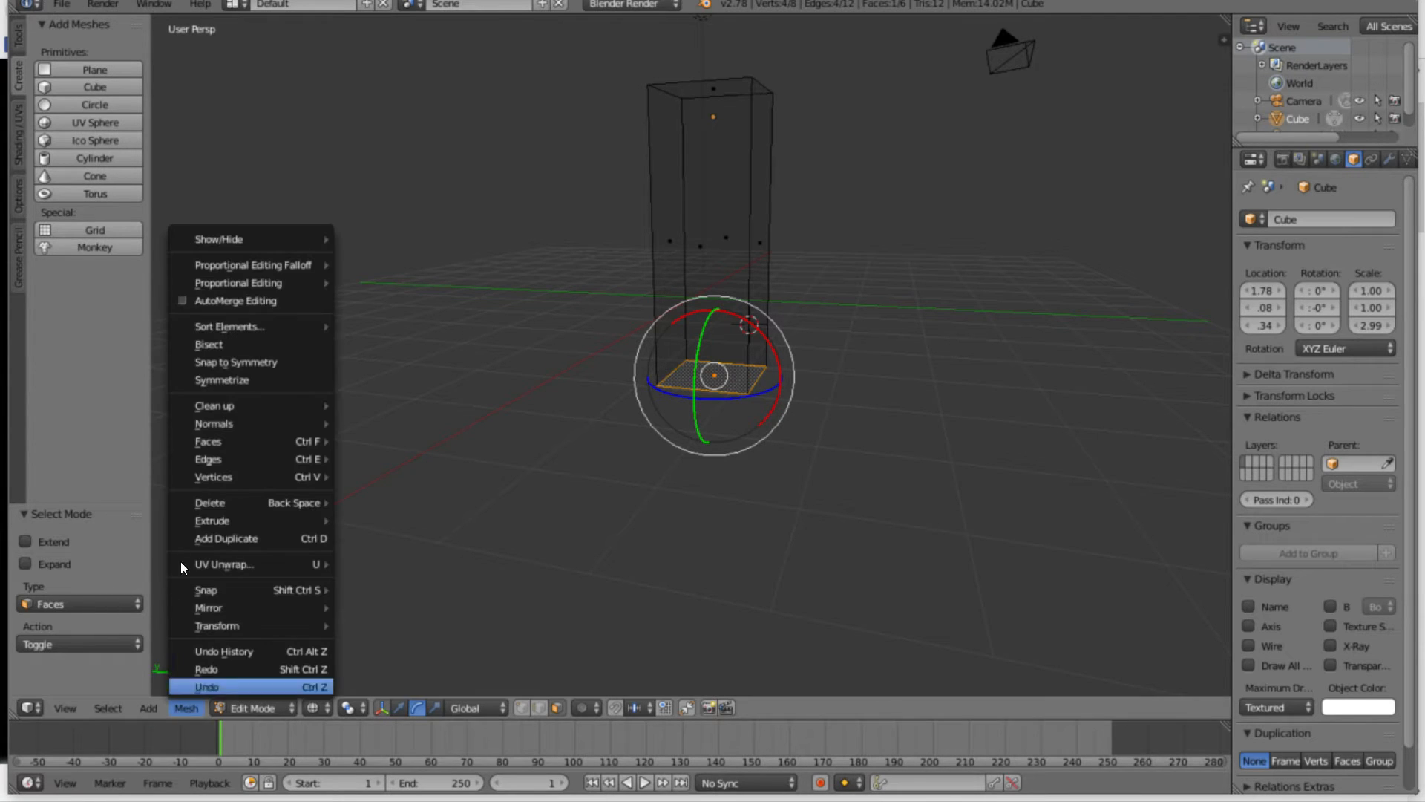
mouse_move(253, 590)
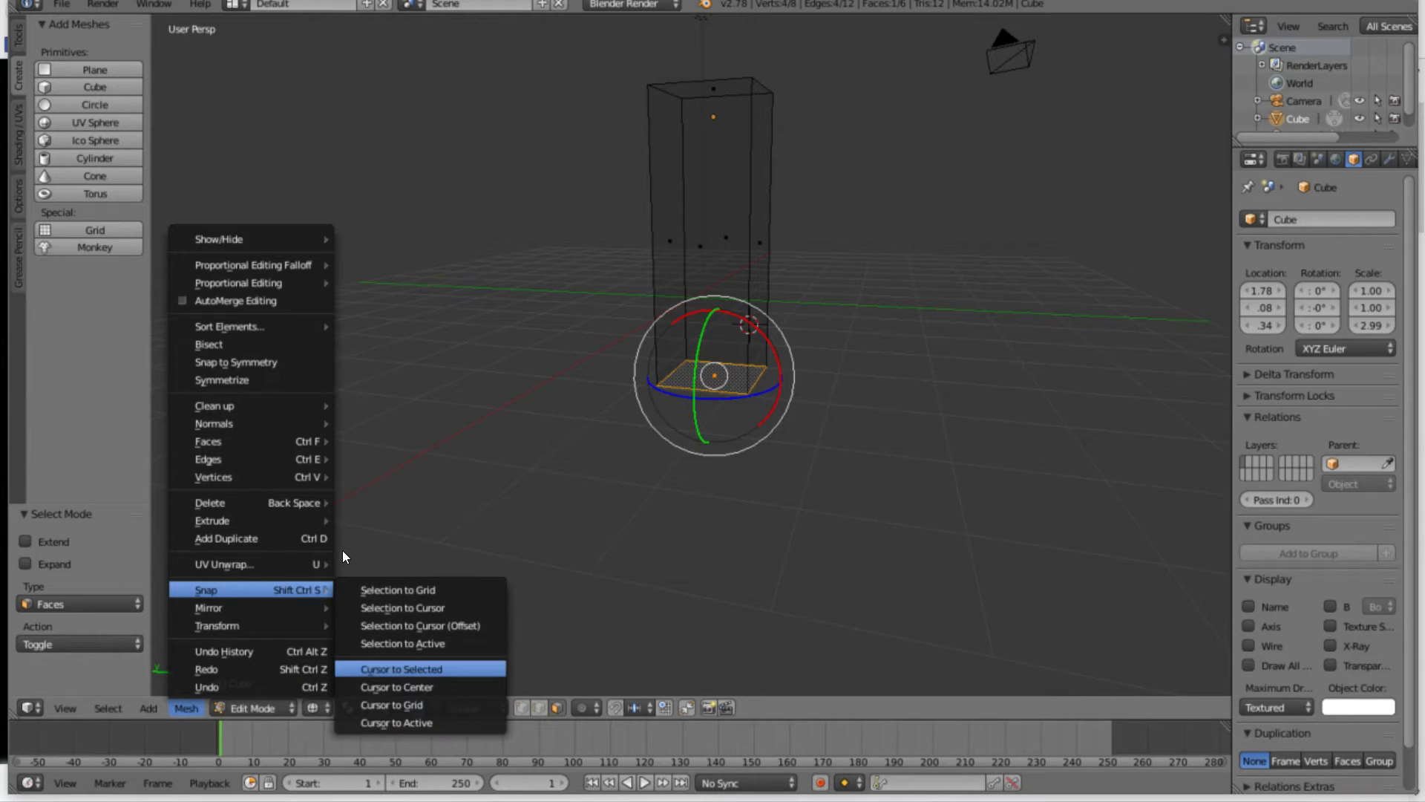
left_click(401, 669)
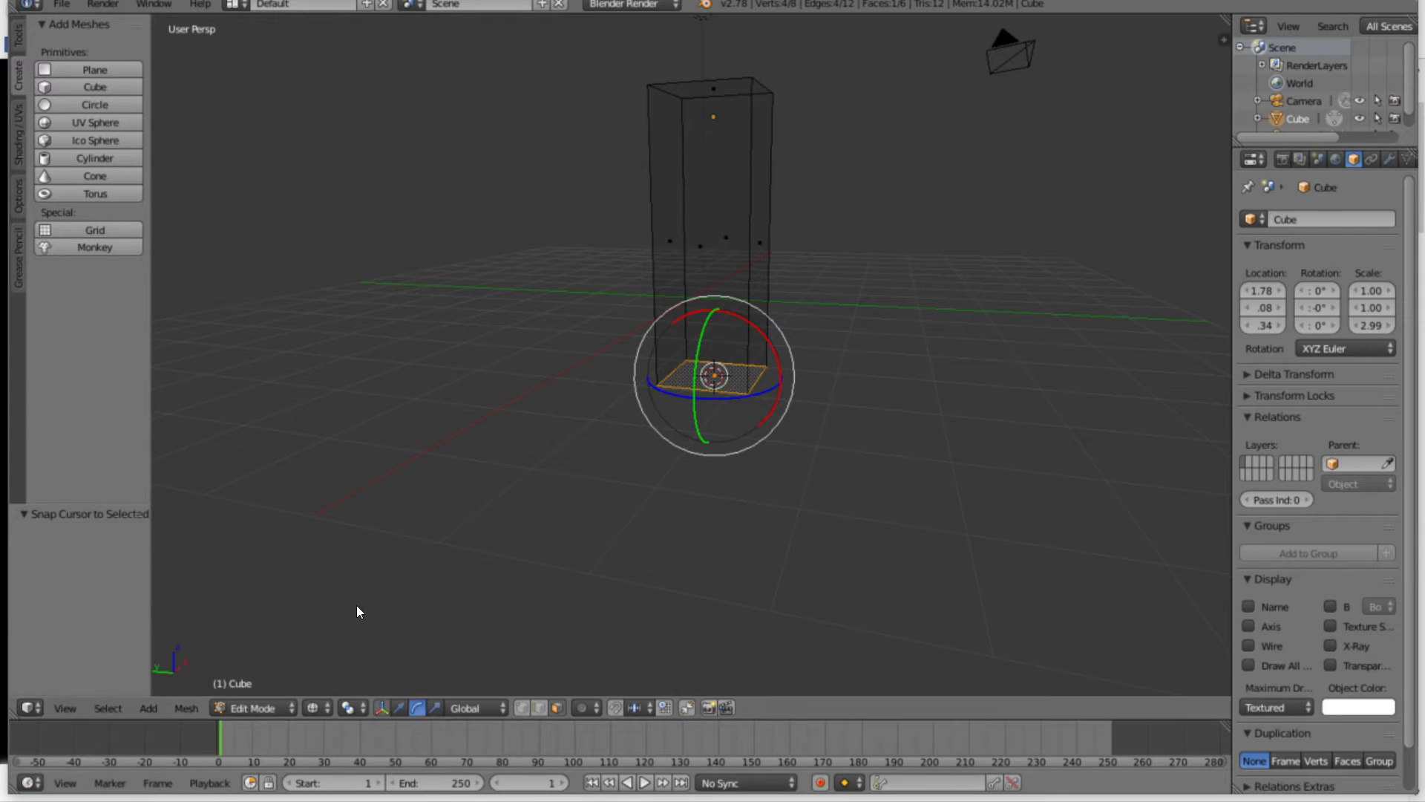
Return to Object Mode, place the 3D cursor in empty space beside the cube, and toggle the cube's selection off and on
key("Tab")
left_click(957, 197)
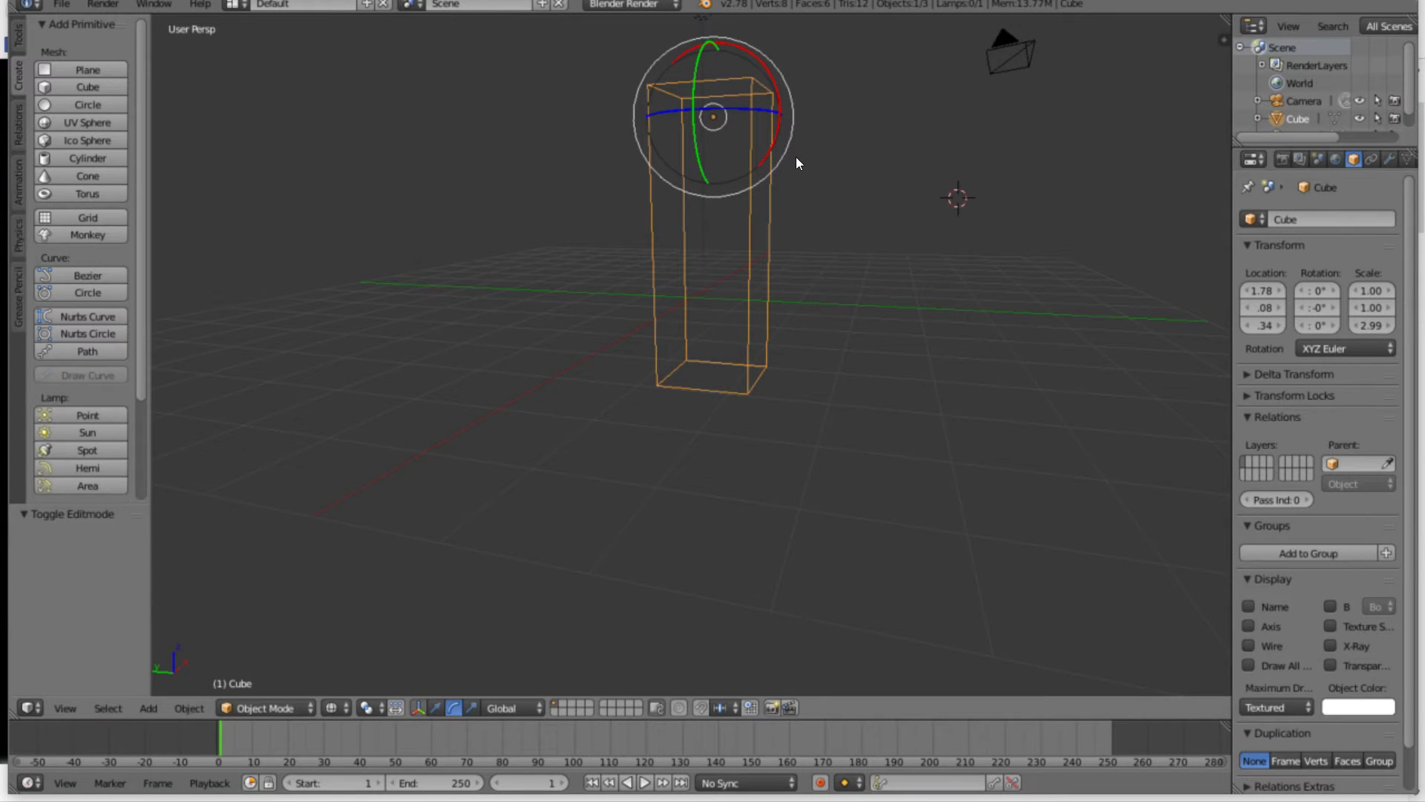
left_click(1125, 166)
key("a")
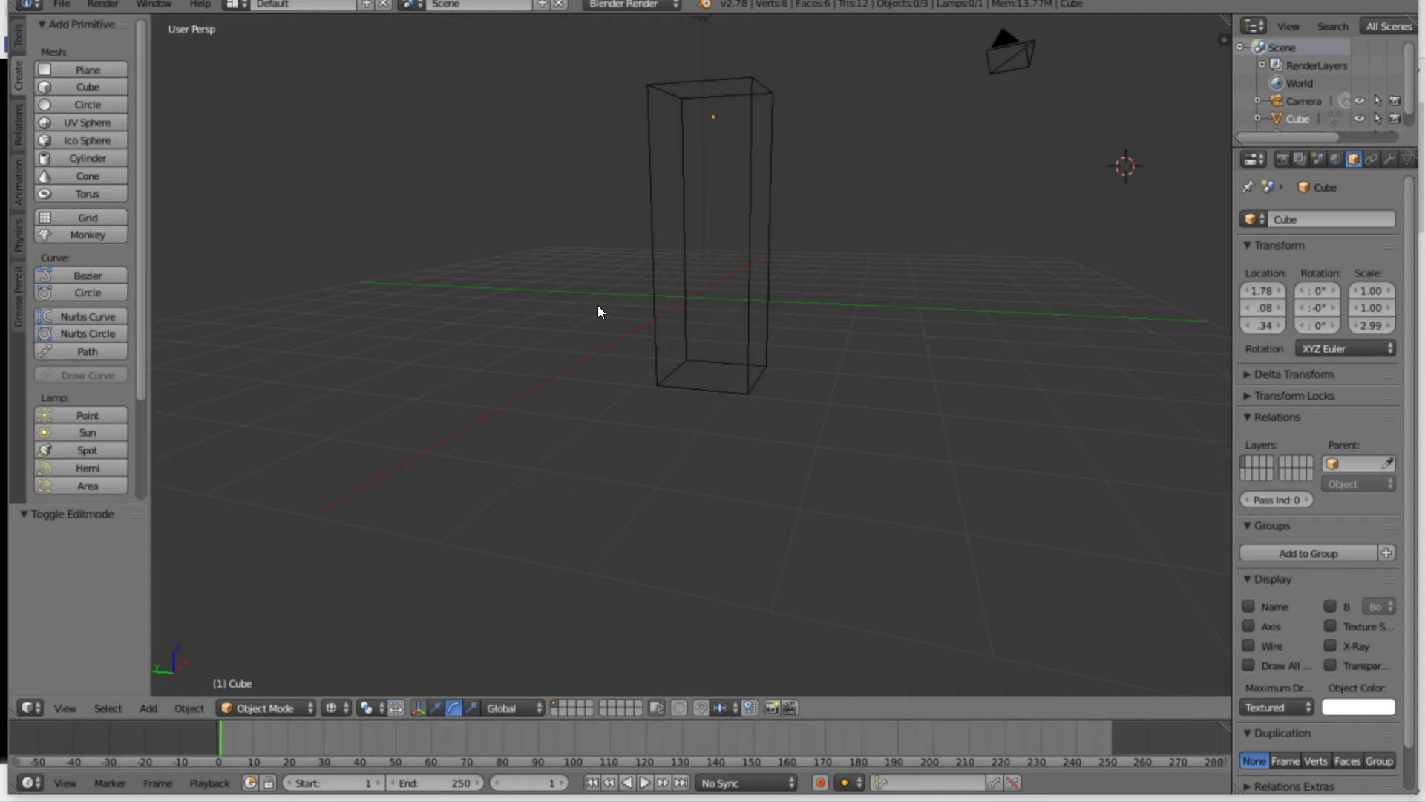
key("a")
Go back into Edit Mode and snap the displaced 3D cursor to the cube's selected bottom face again
key("Tab")
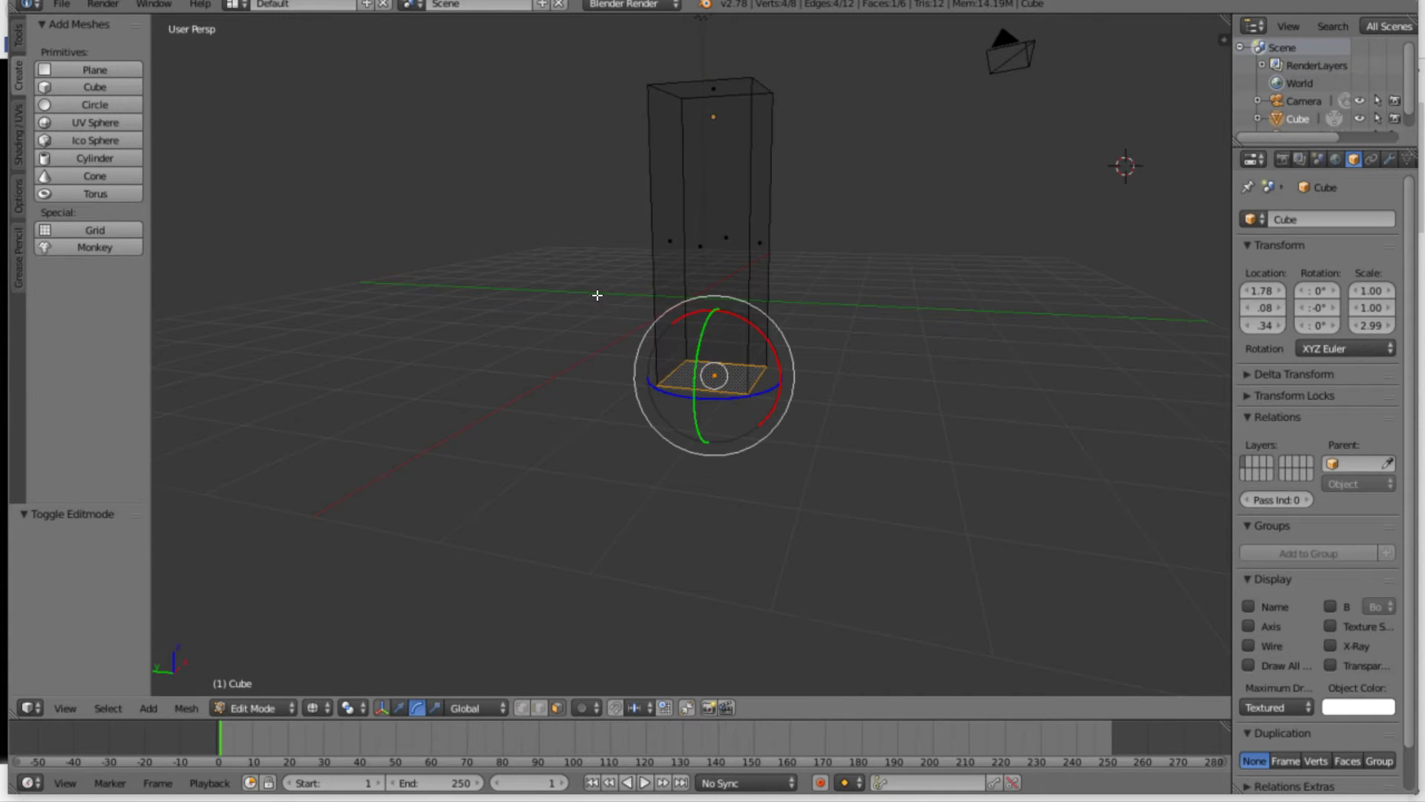
left_click(186, 708)
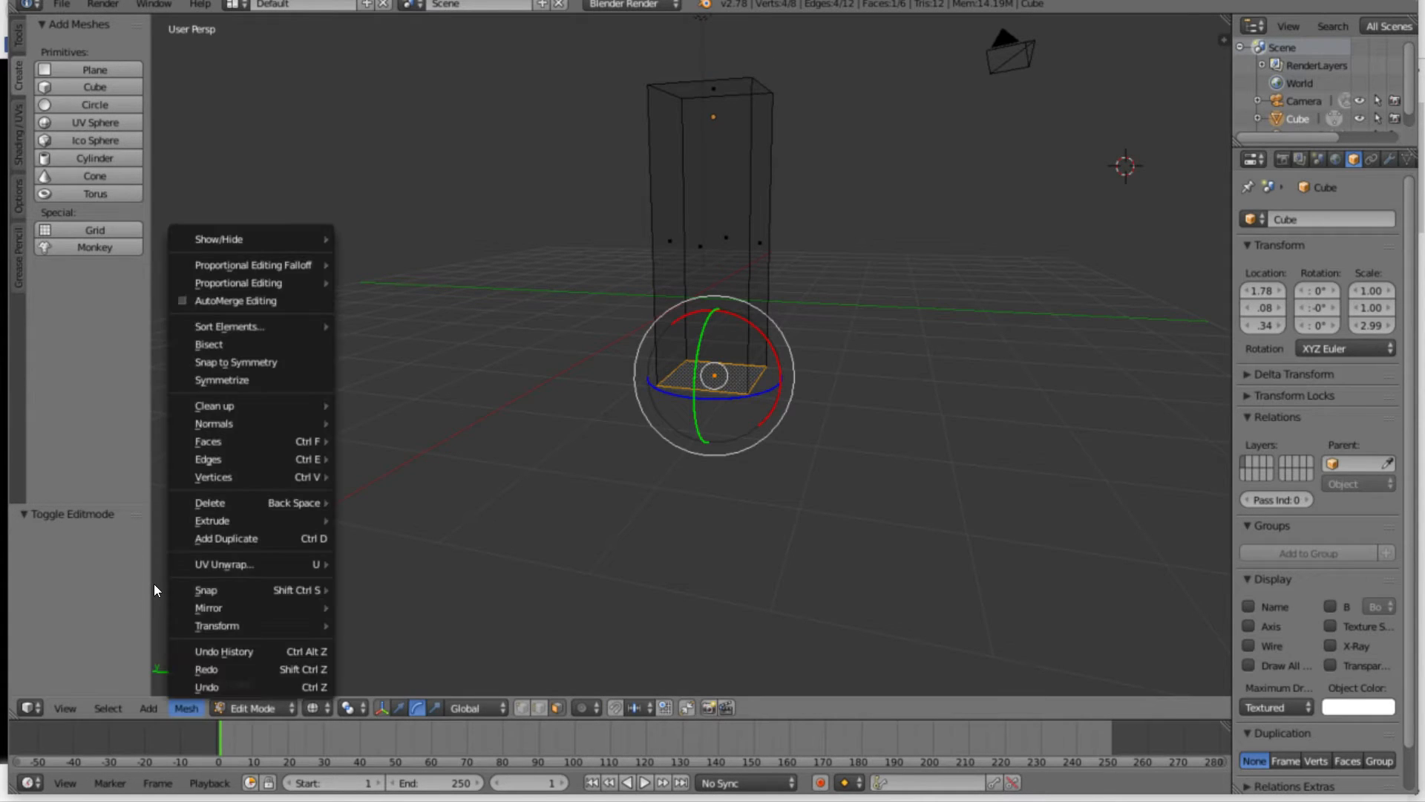
mouse_move(248, 590)
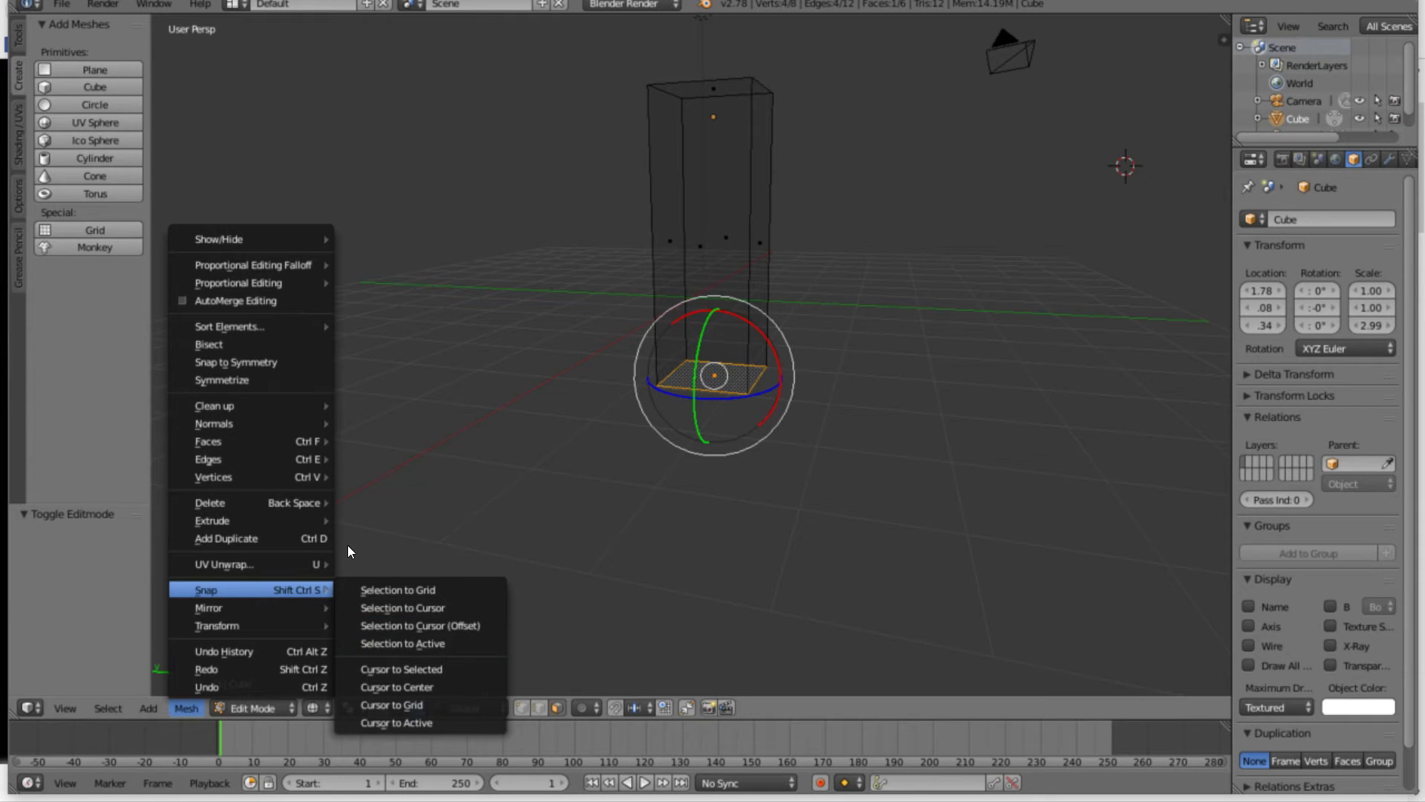
left_click(402, 669)
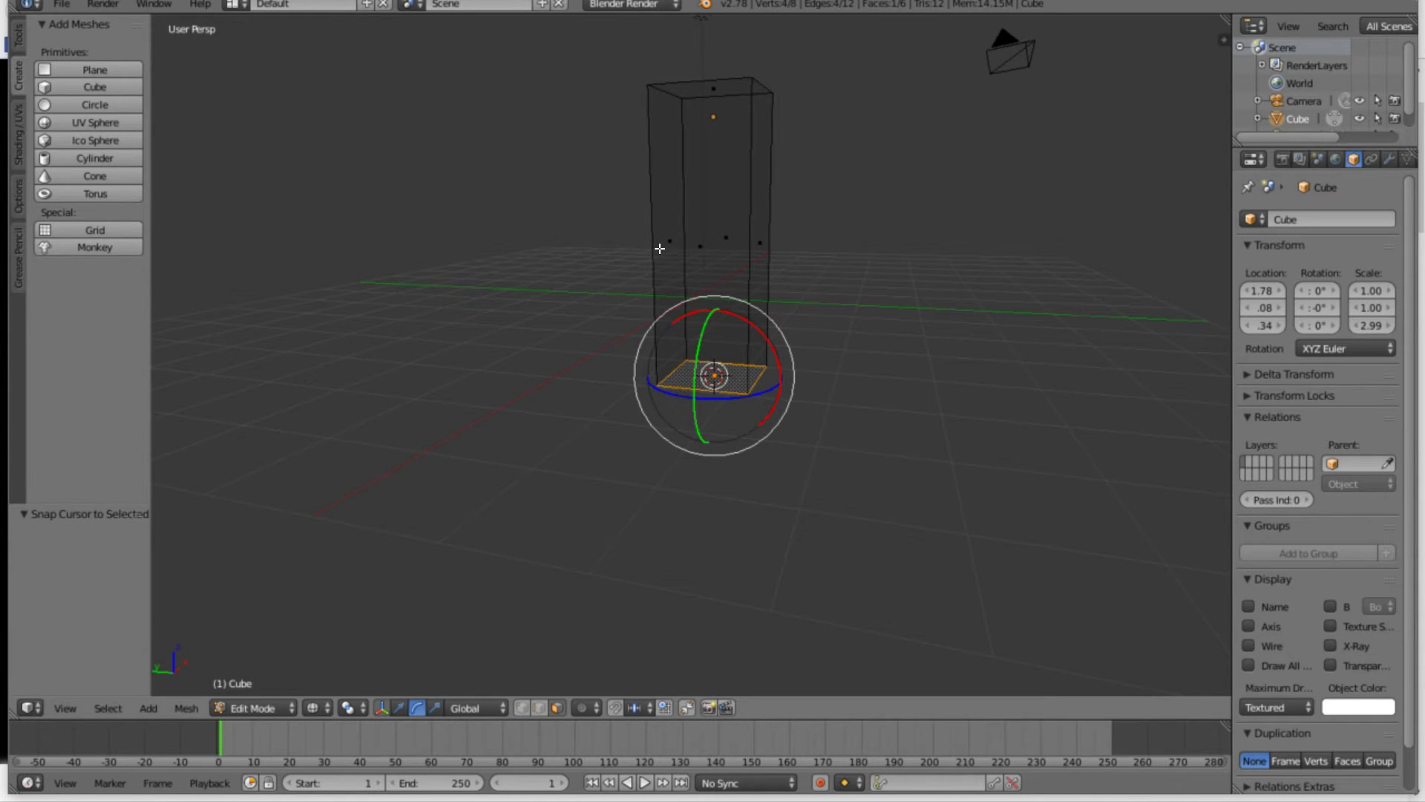
In Object Mode, set the cube's origin to the 3D cursor and rotate the cube slightly around X
key("Tab")
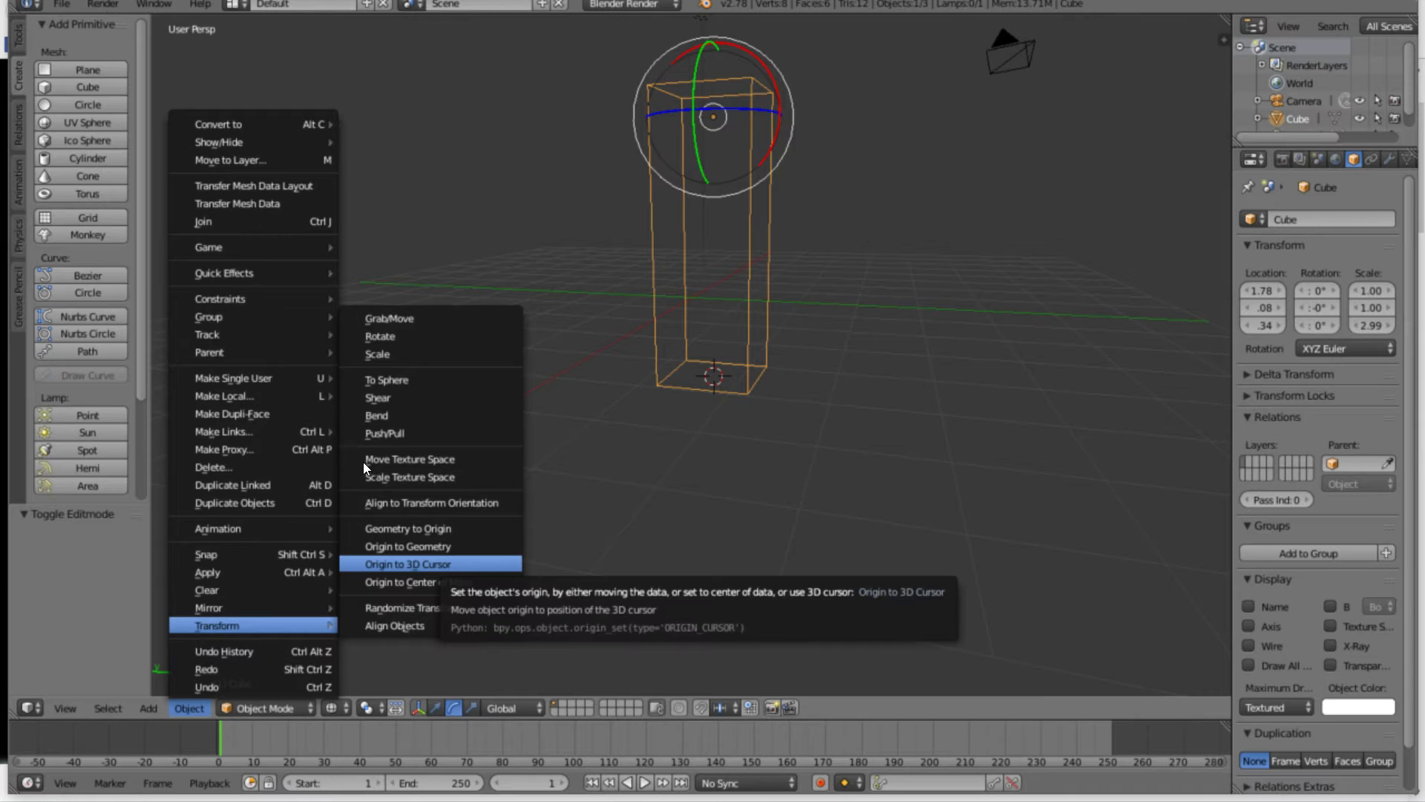
key("Return")
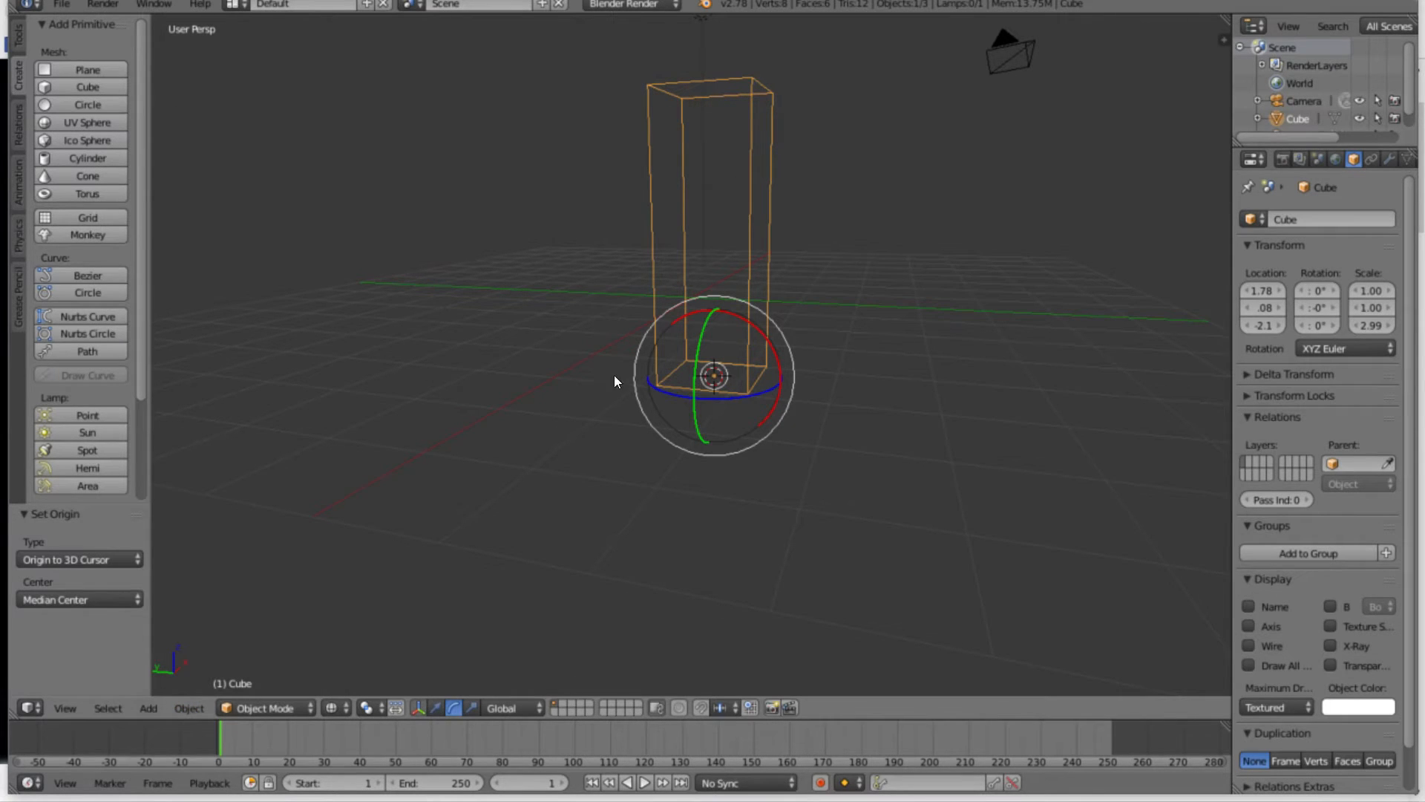
key("r")
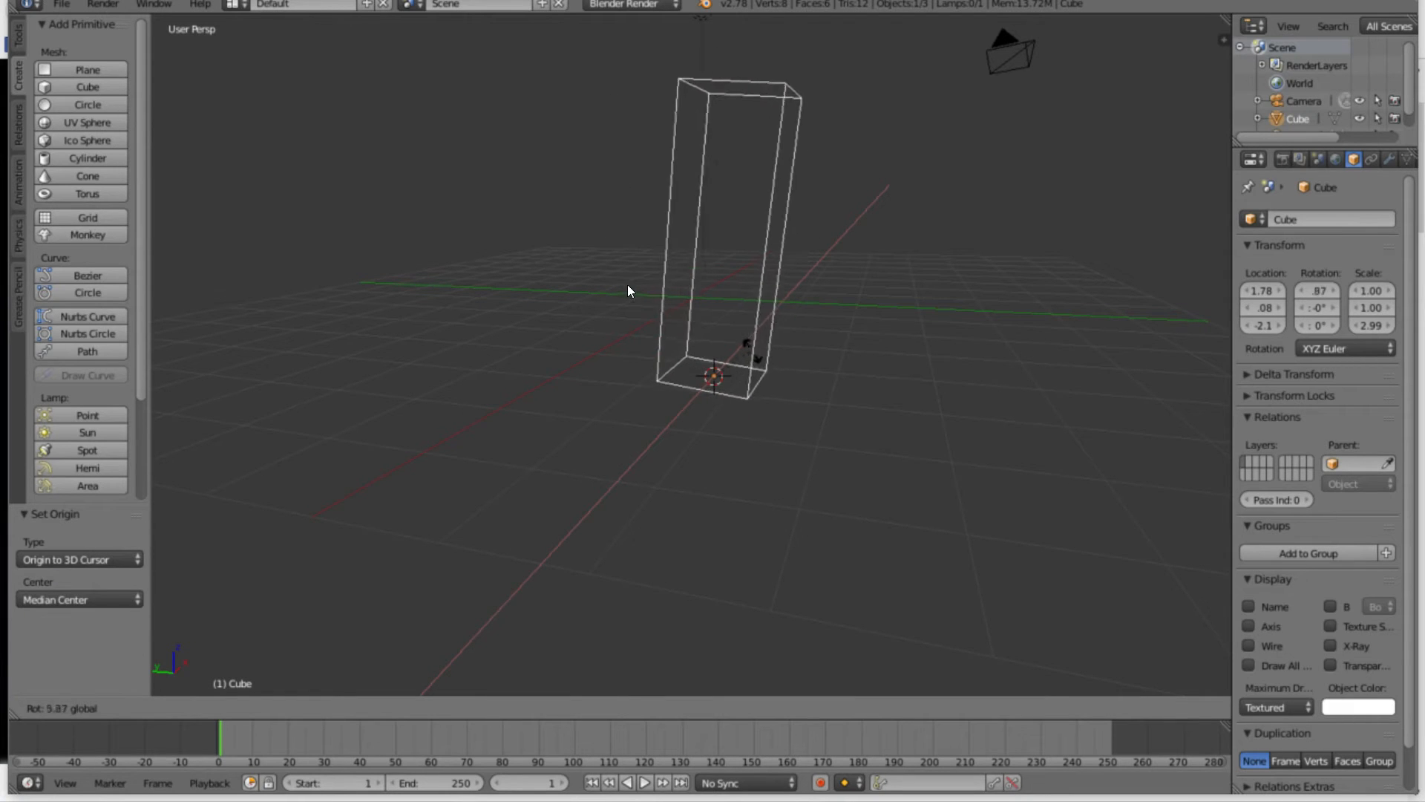
left_click(621, 288)
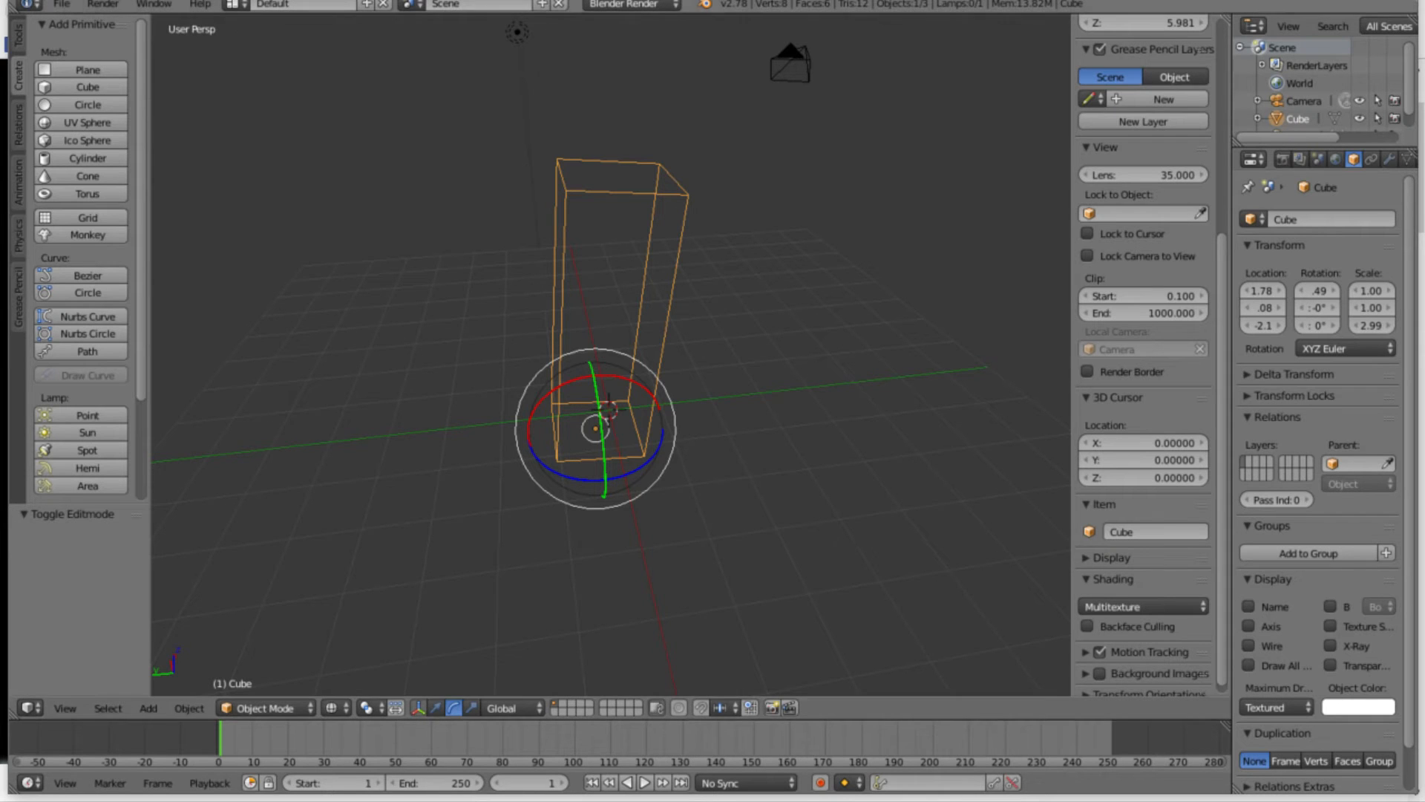
Start a new scene by reloading the start-up file
left_click(49, 4)
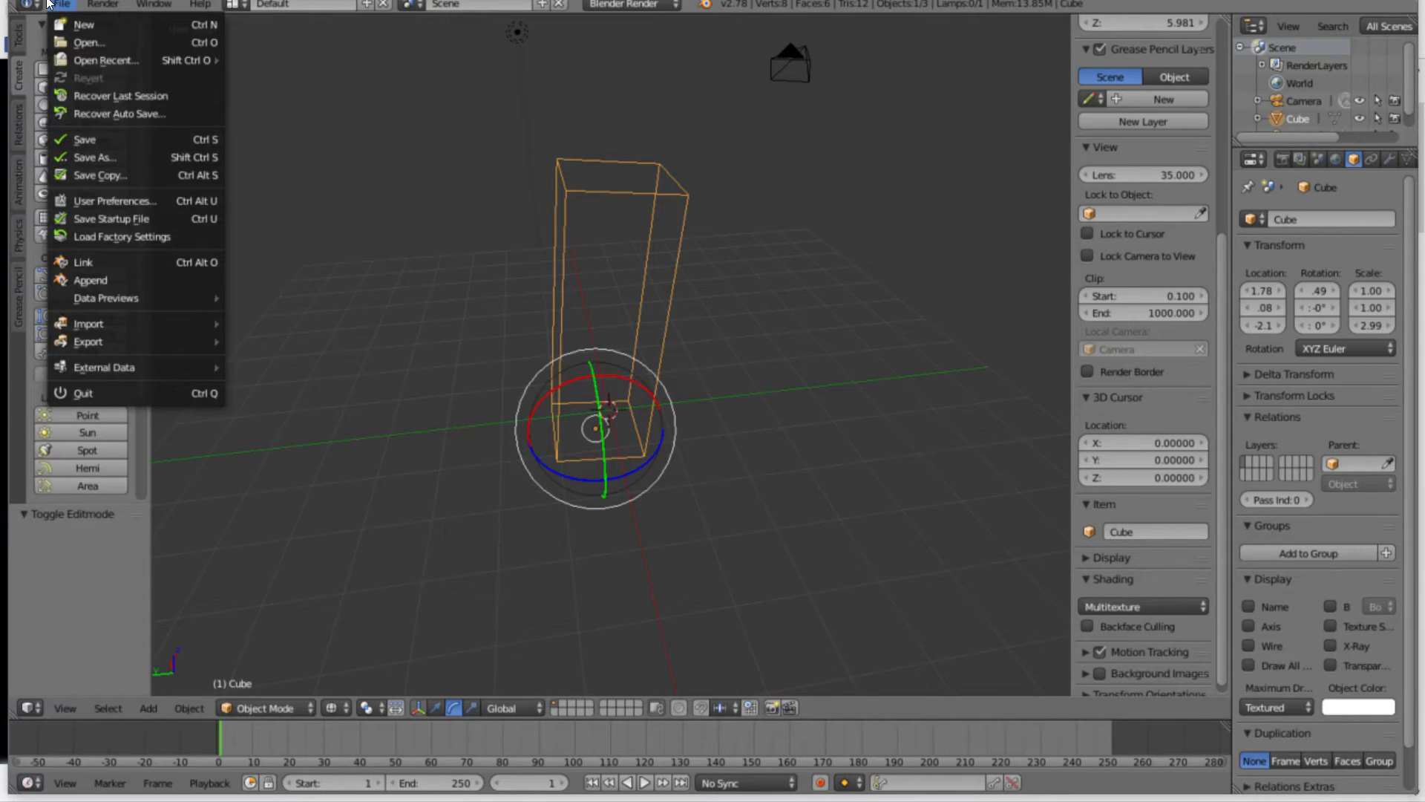
left_click(77, 25)
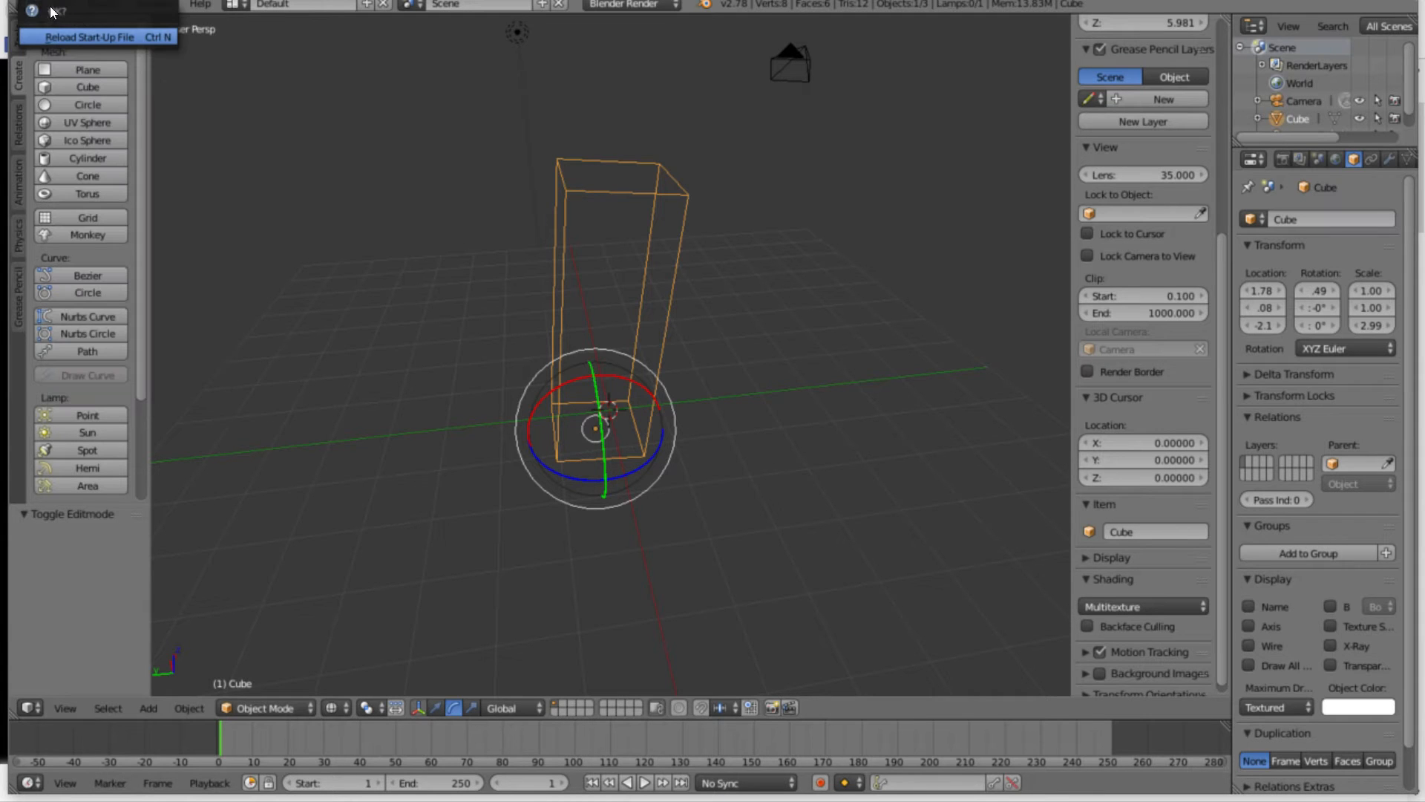
left_click(59, 22)
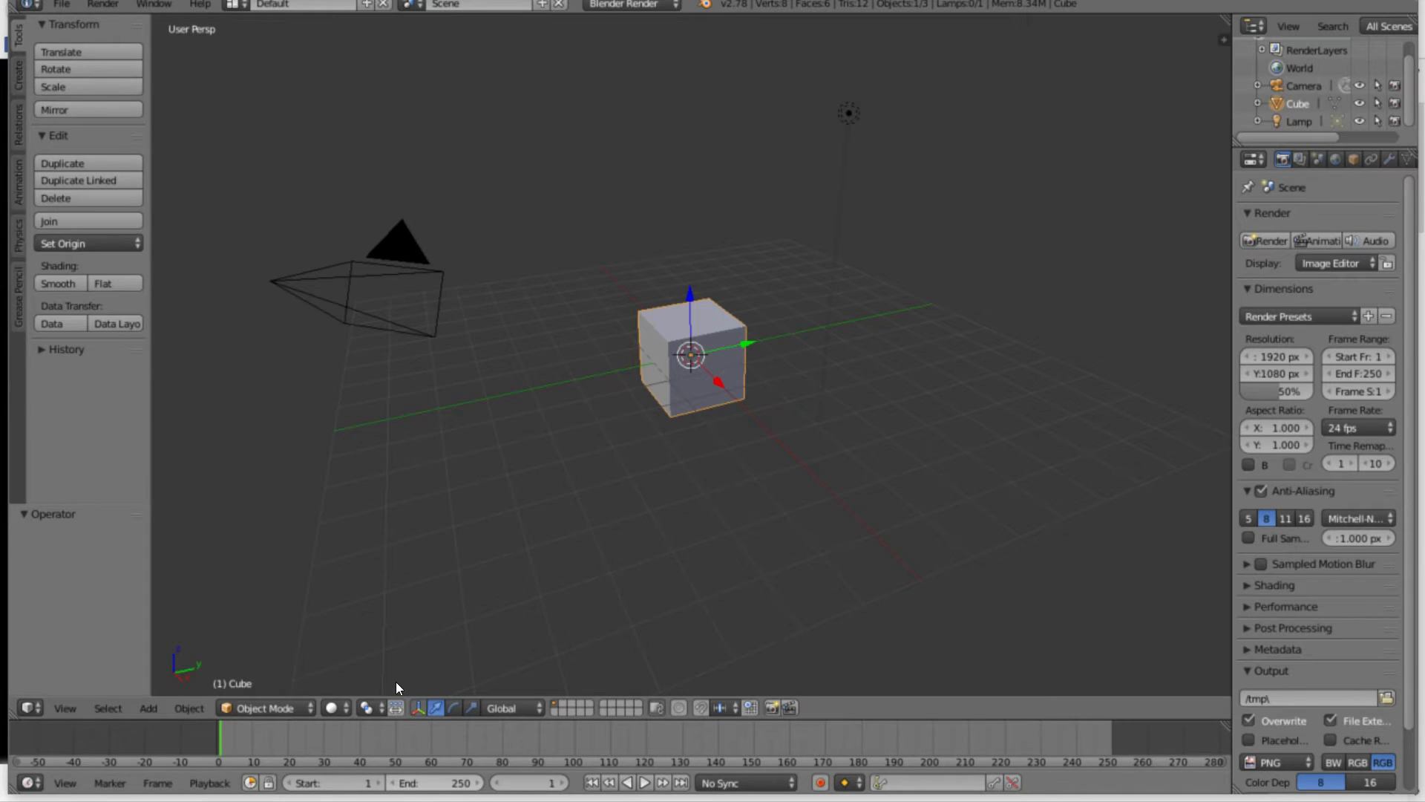
Switch to the browser and look through the Creators Workshop Lecture 01 document down to the View selection shortcuts
key("alt+Tab")
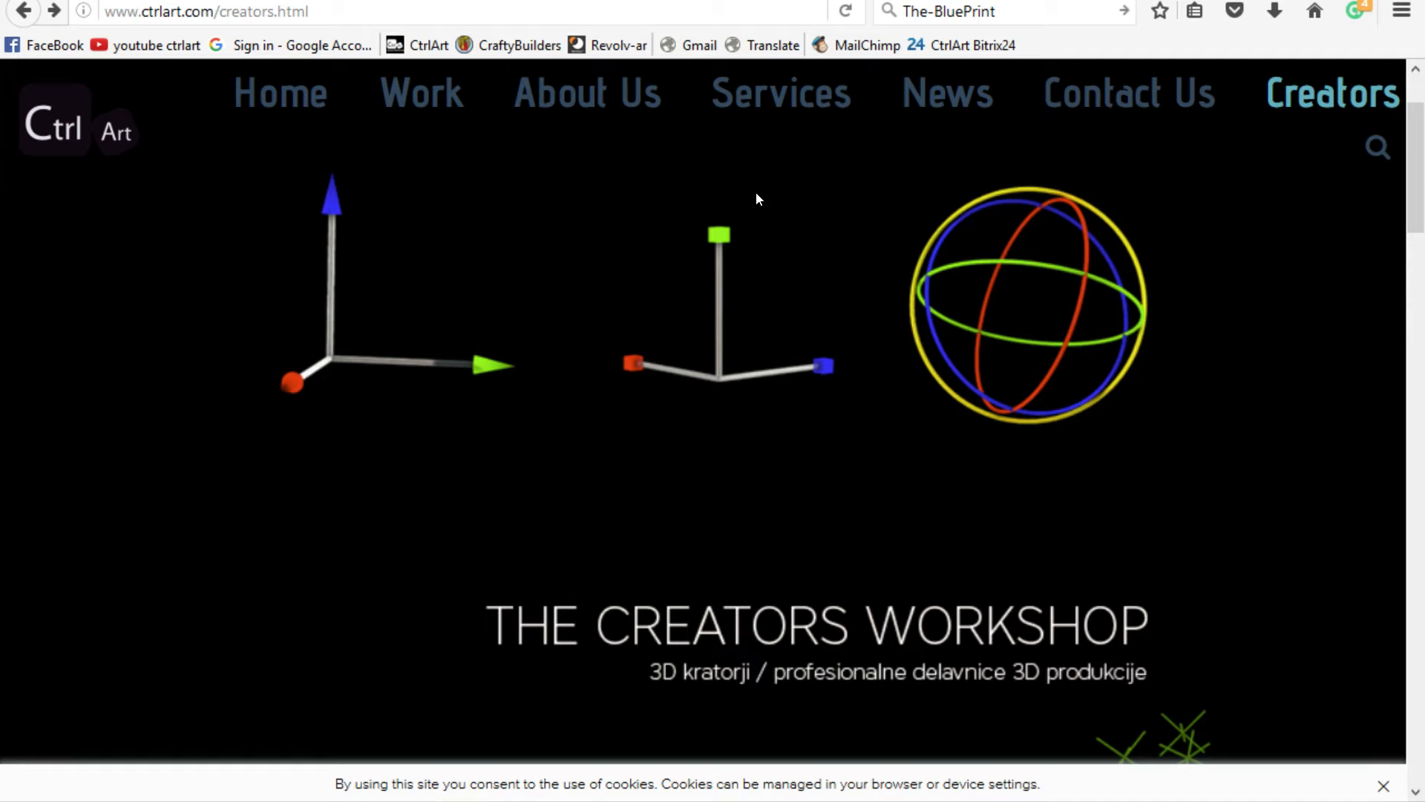
scroll(608, 290, "down", 10)
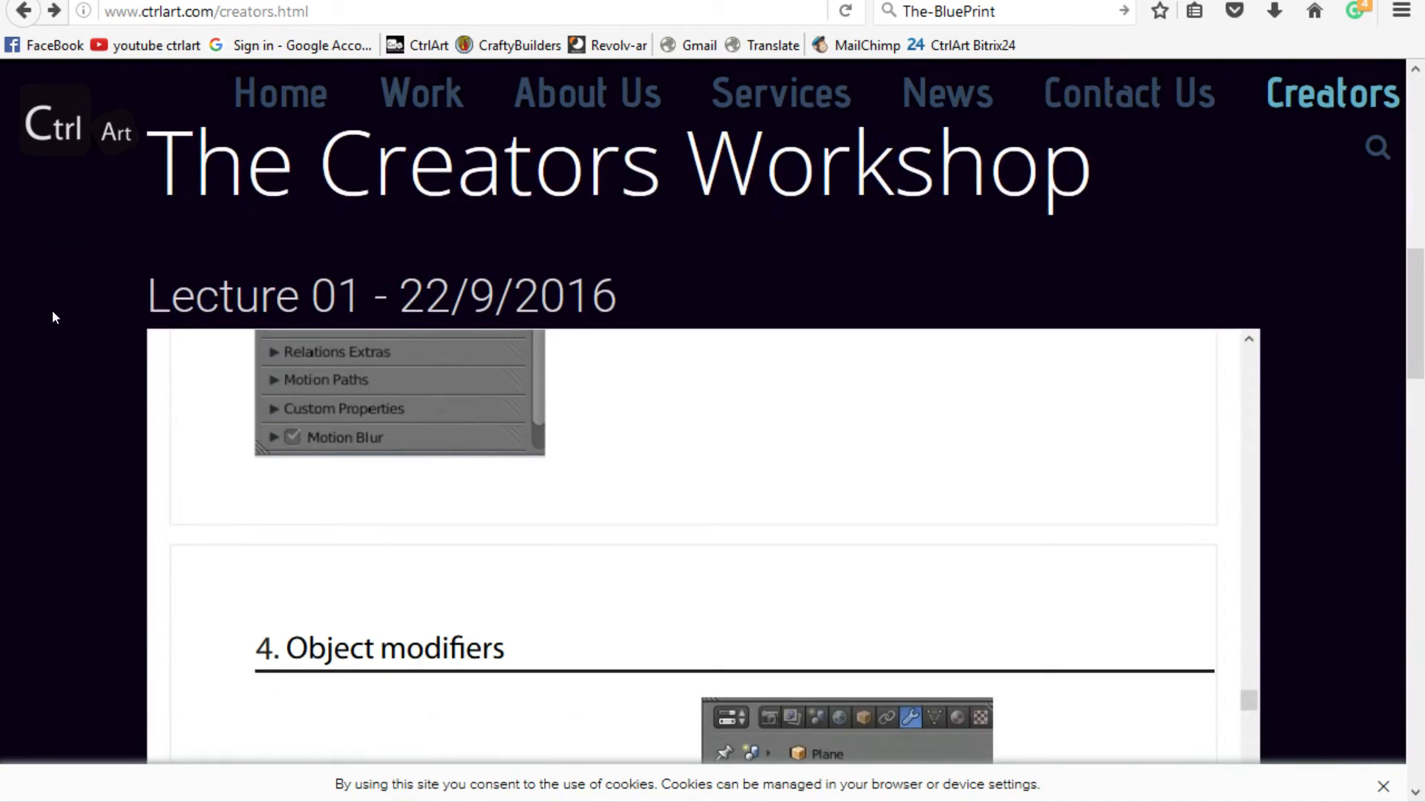
scroll(475, 378, "down", 4)
scroll(549, 416, "down", 5)
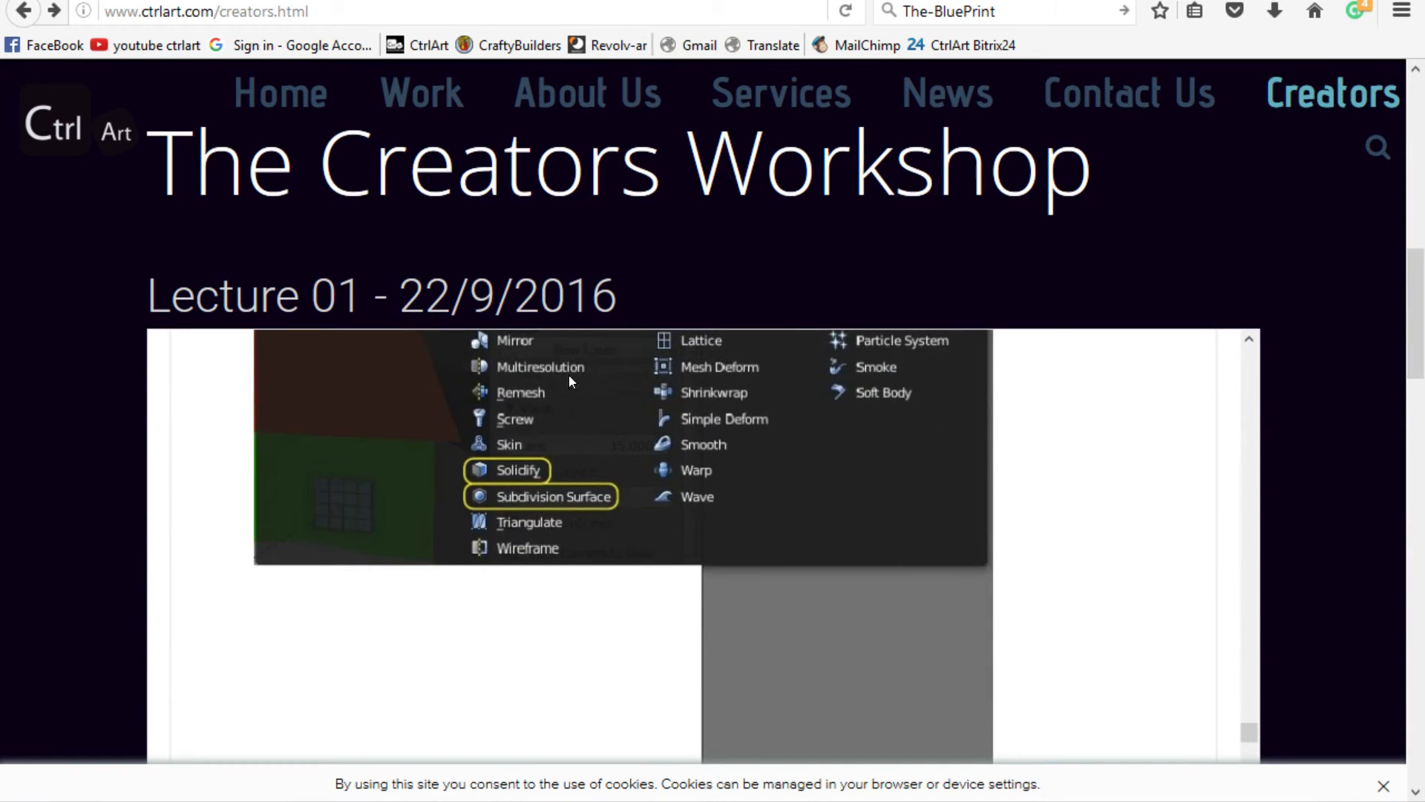
scroll(631, 444, "down", 15)
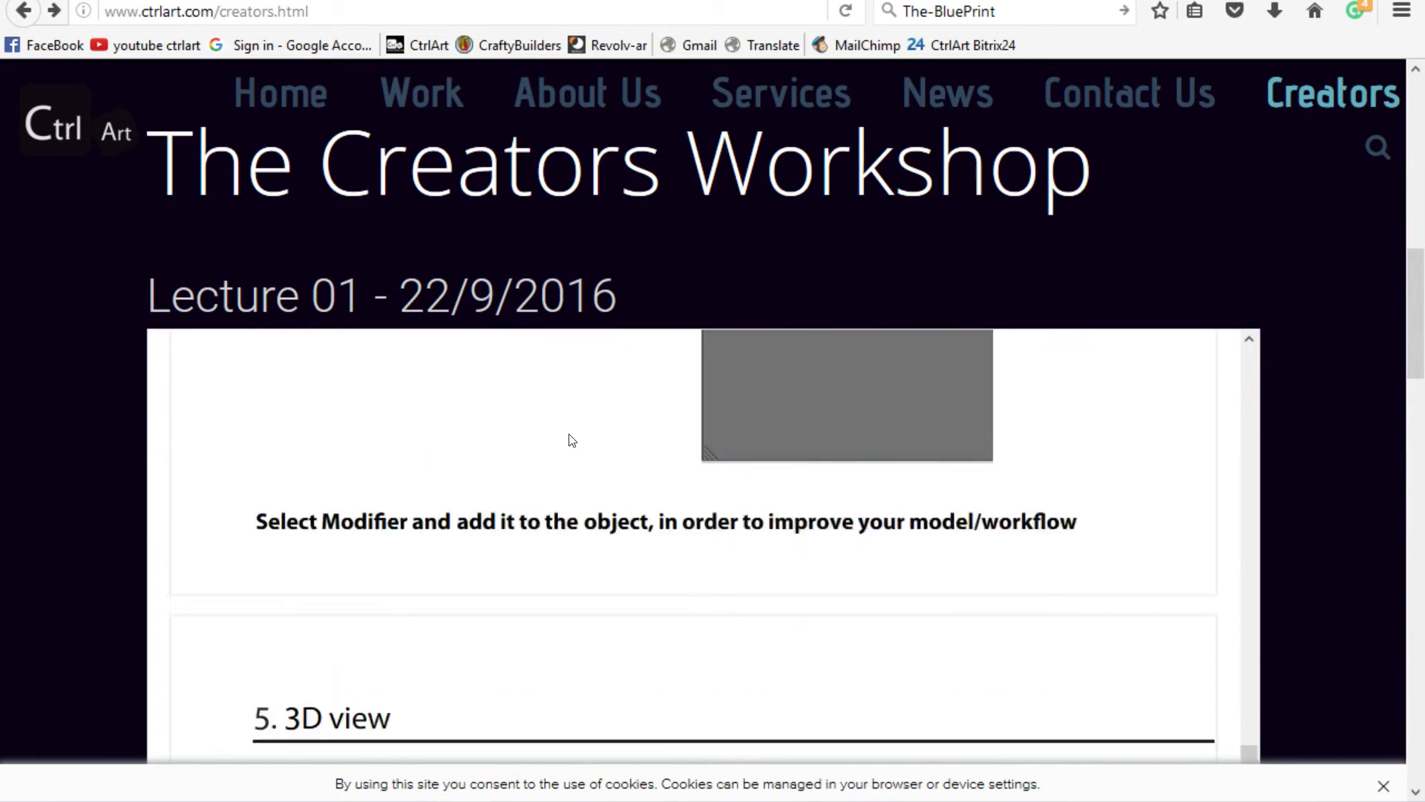
scroll(576, 439, "down", 10)
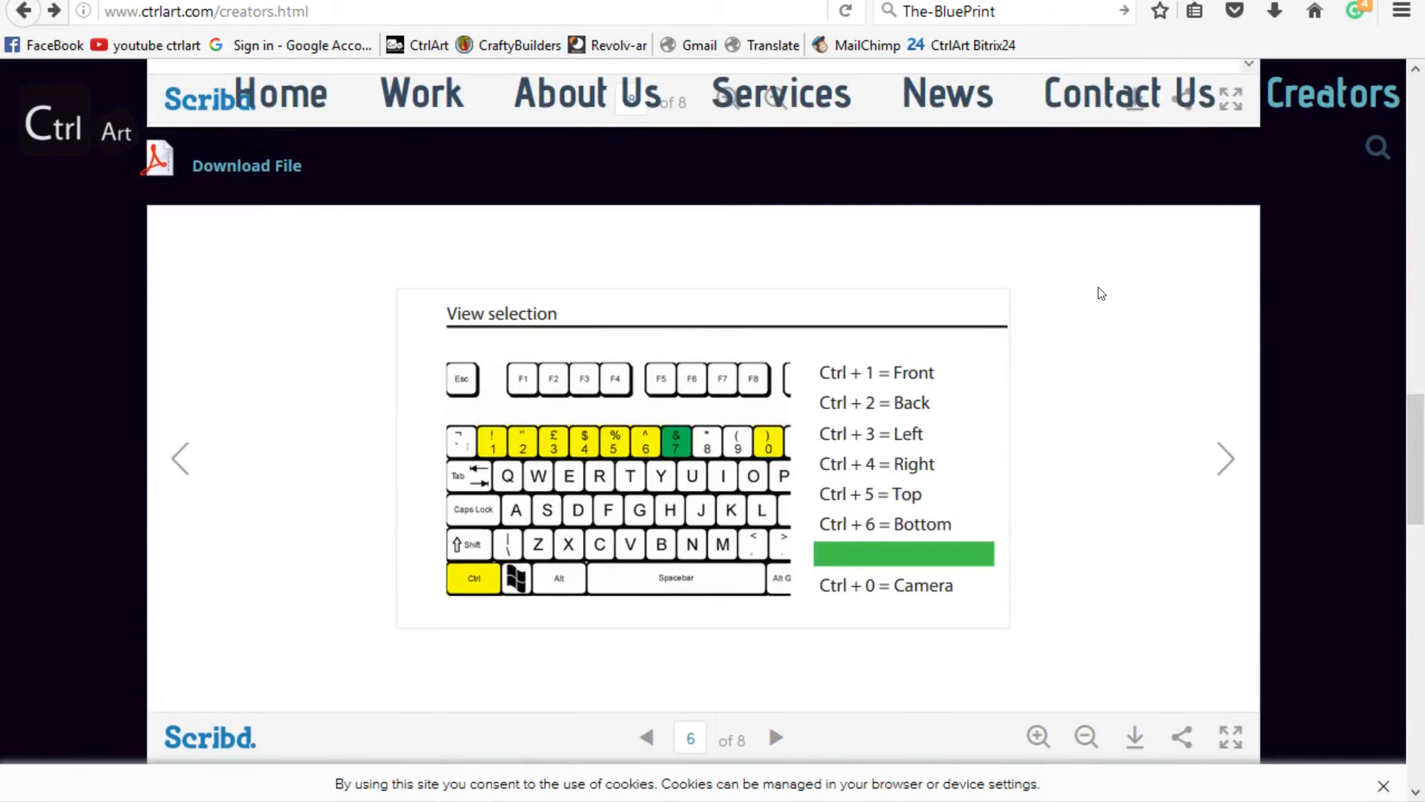
Look through the Lecture 02 aircraft blueprints on the workshop page and the open Curtiss triplane drawing and photo
scroll(1134, 341, "down", 7)
scroll(672, 432, "up", 3)
scroll(672, 432, "up", 3)
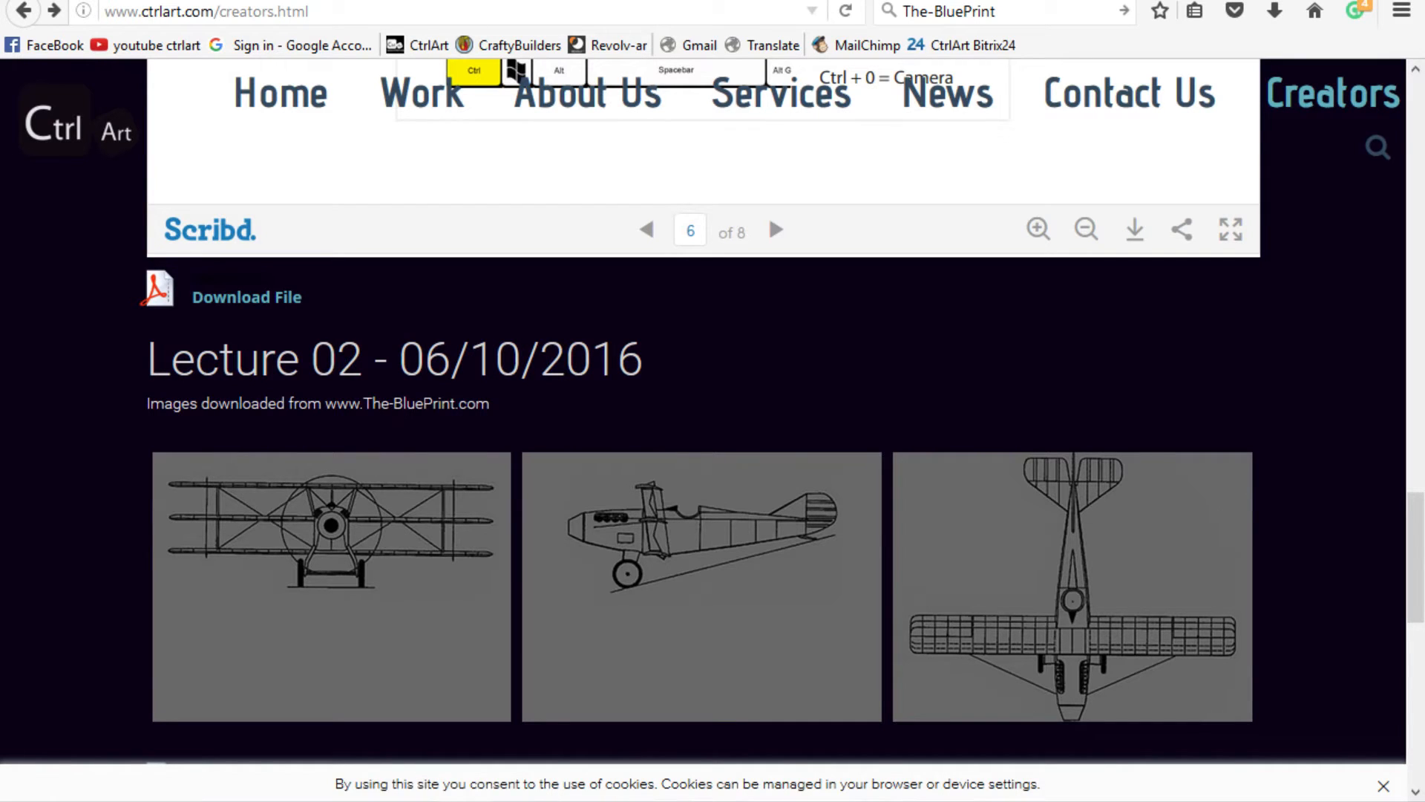
left_click(594, 2)
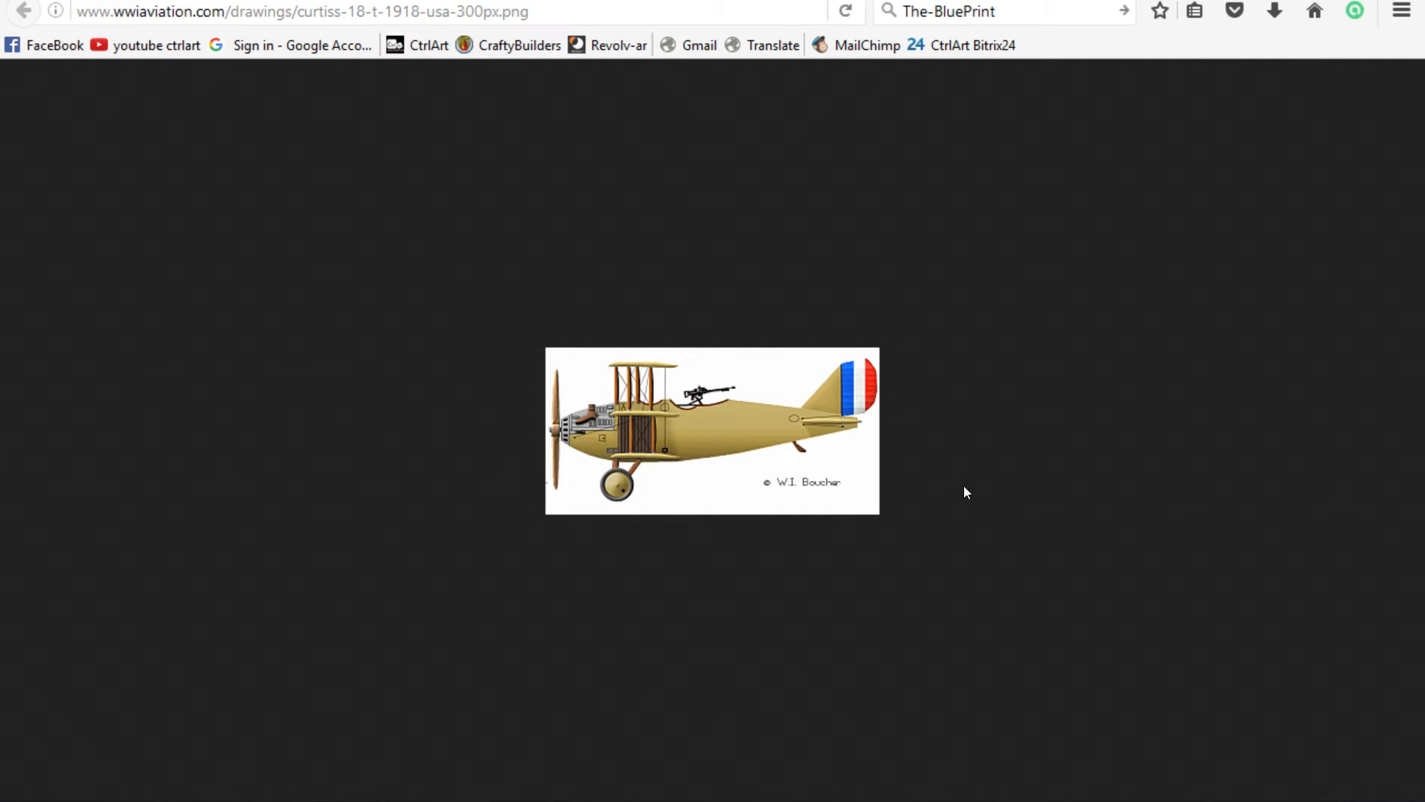
left_click(653, 2)
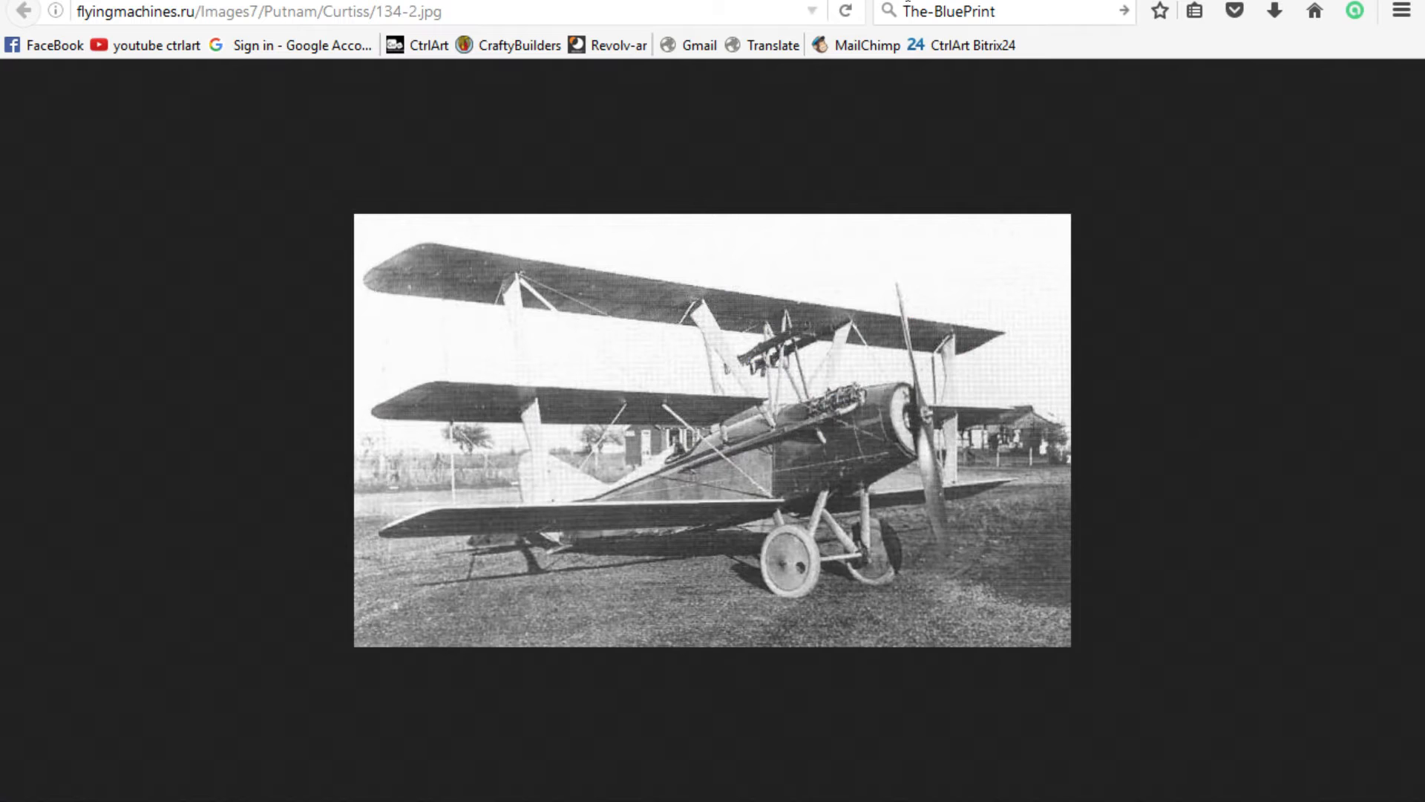
Browse the latest vector drawings on The-Blueprints.com home page, and return to Blender
left_click(149, 1)
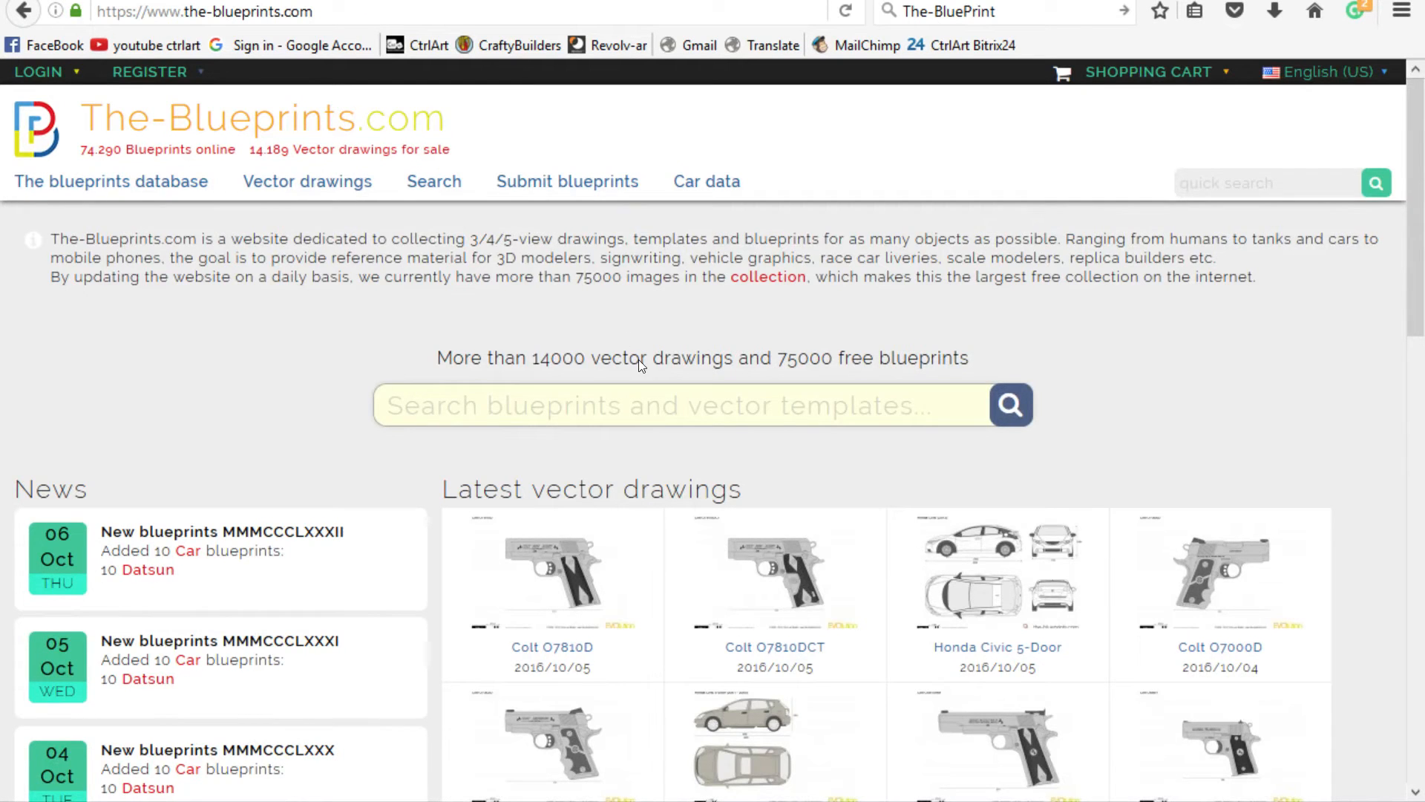
scroll(609, 359, "down", 8)
scroll(687, 359, "down", 4)
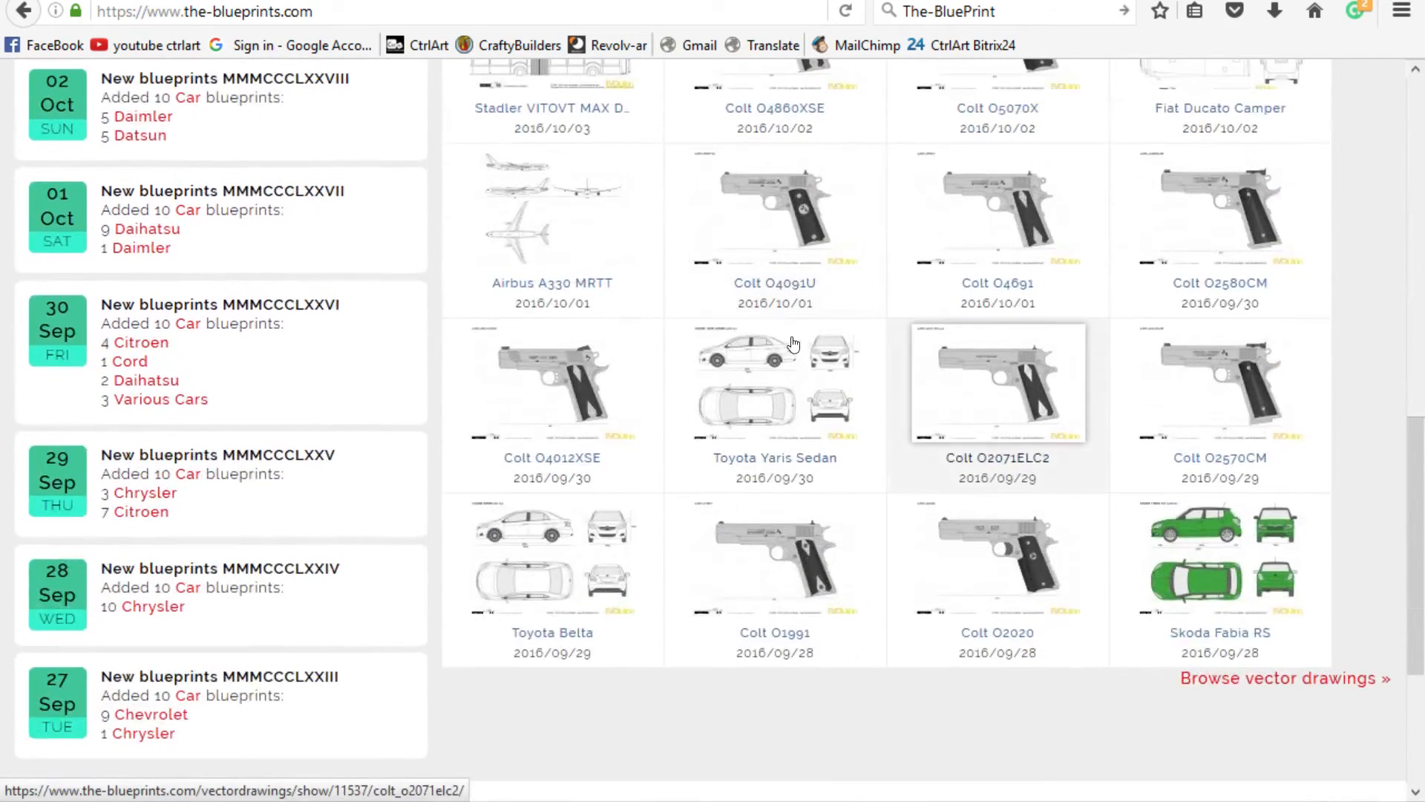
scroll(545, 391, "up", 10)
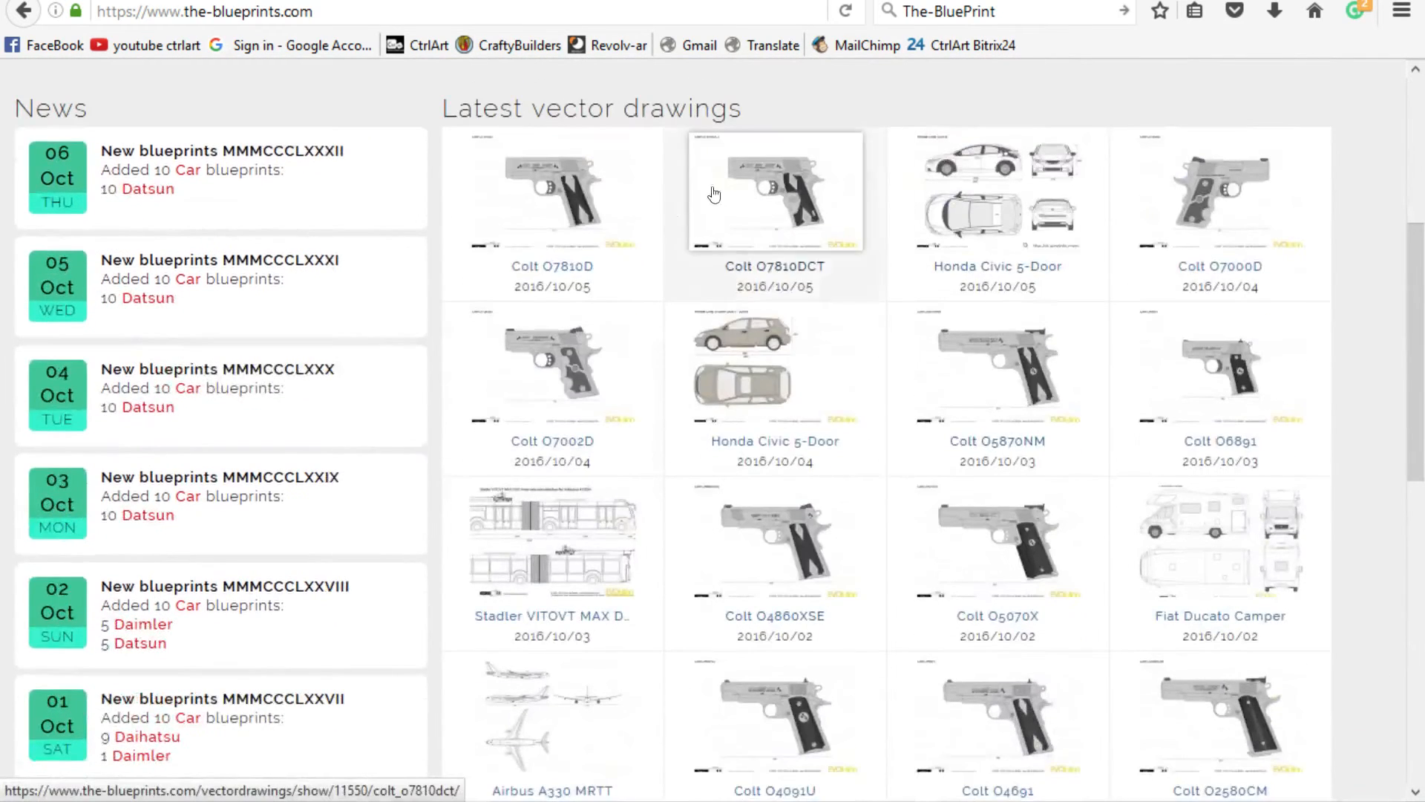
scroll(608, 233, "up", 2)
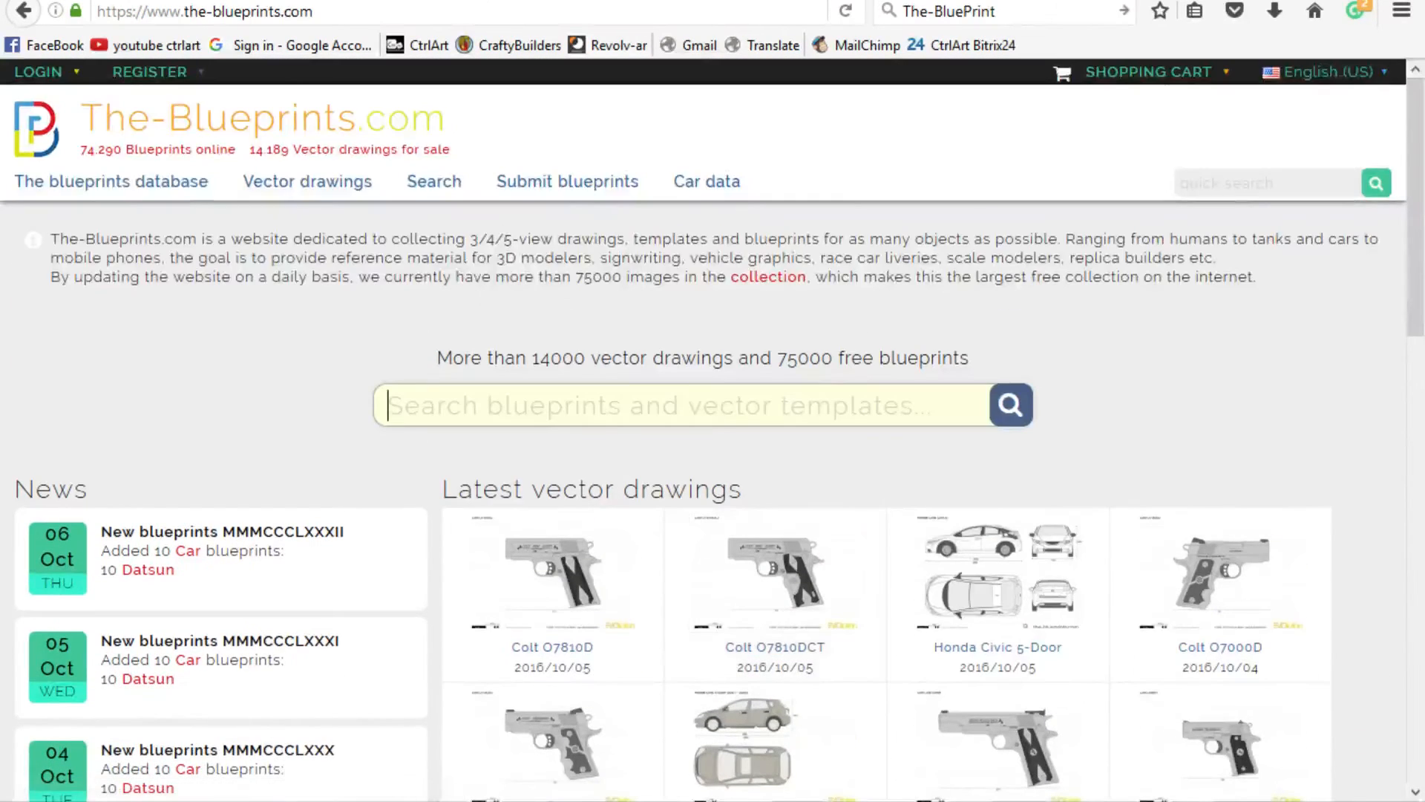
left_click(123, 149)
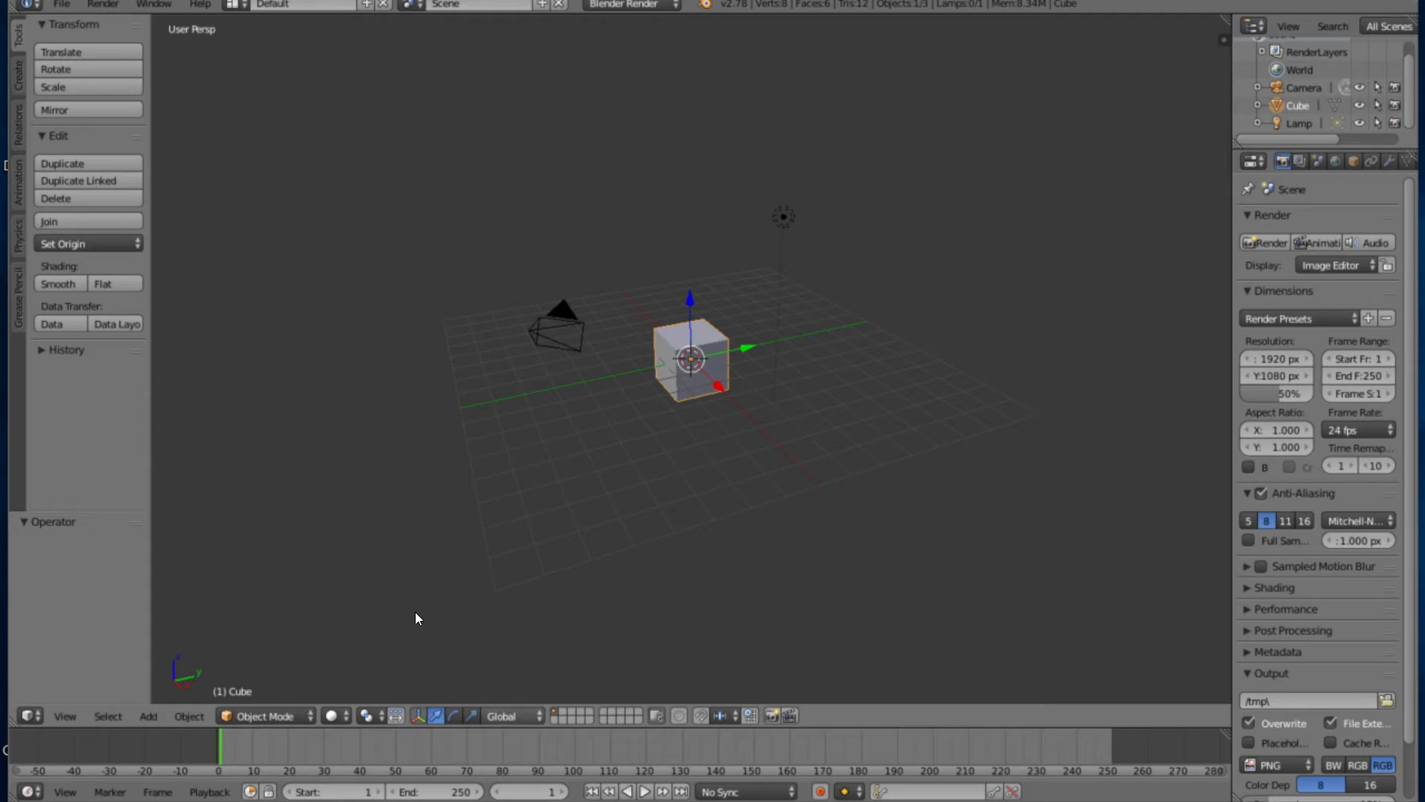
Switch to layer 2 and add a mesh circle at the 3D cursor
key("2")
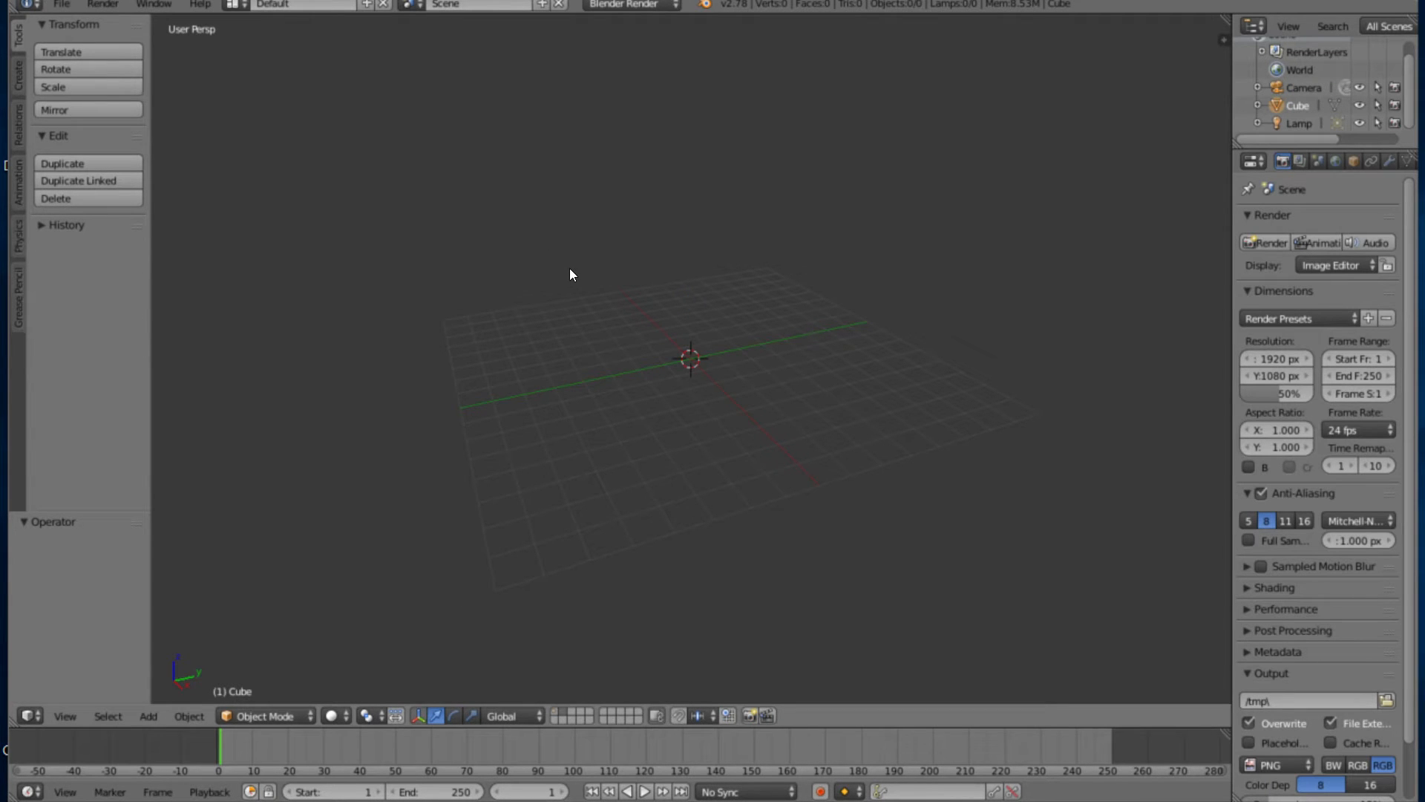
left_click(19, 74)
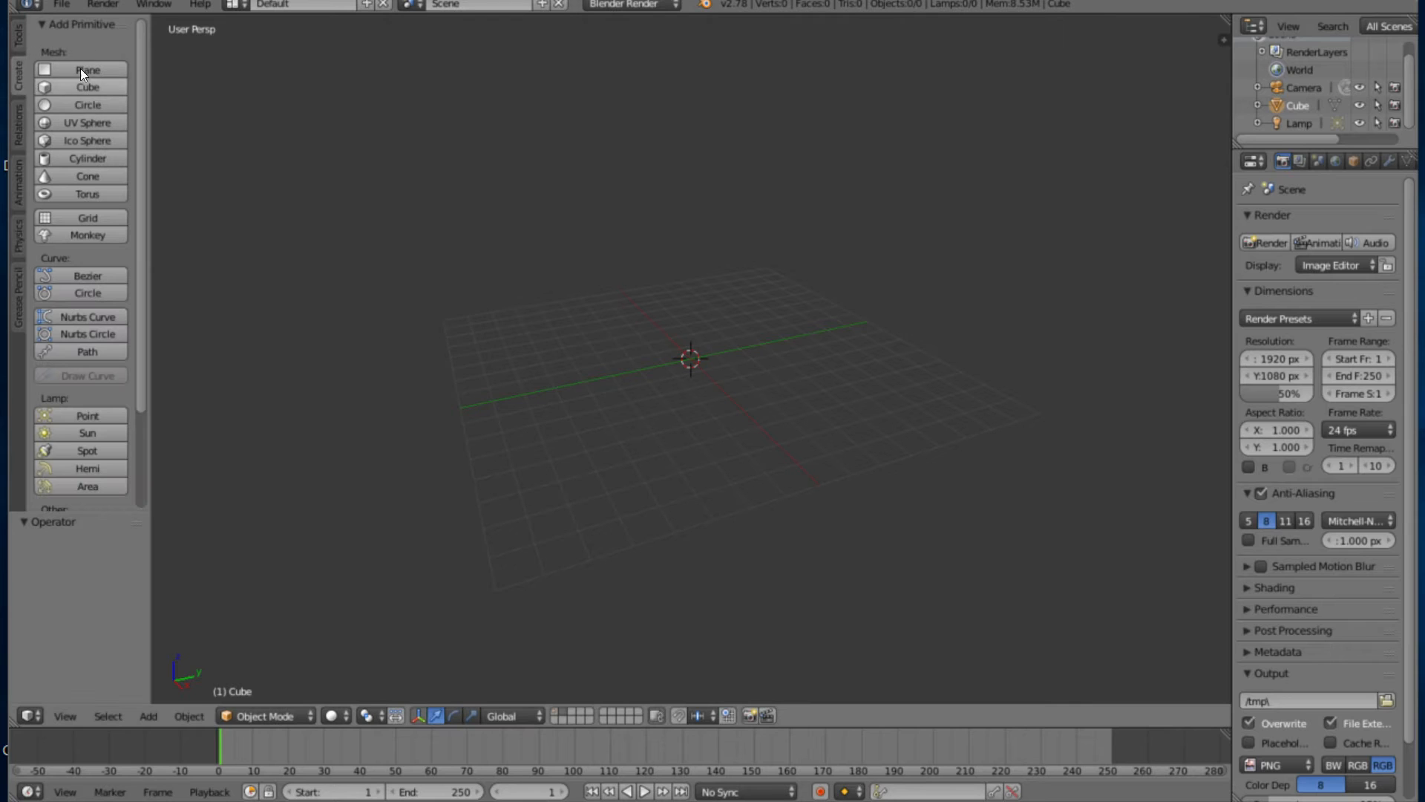
left_click(88, 105)
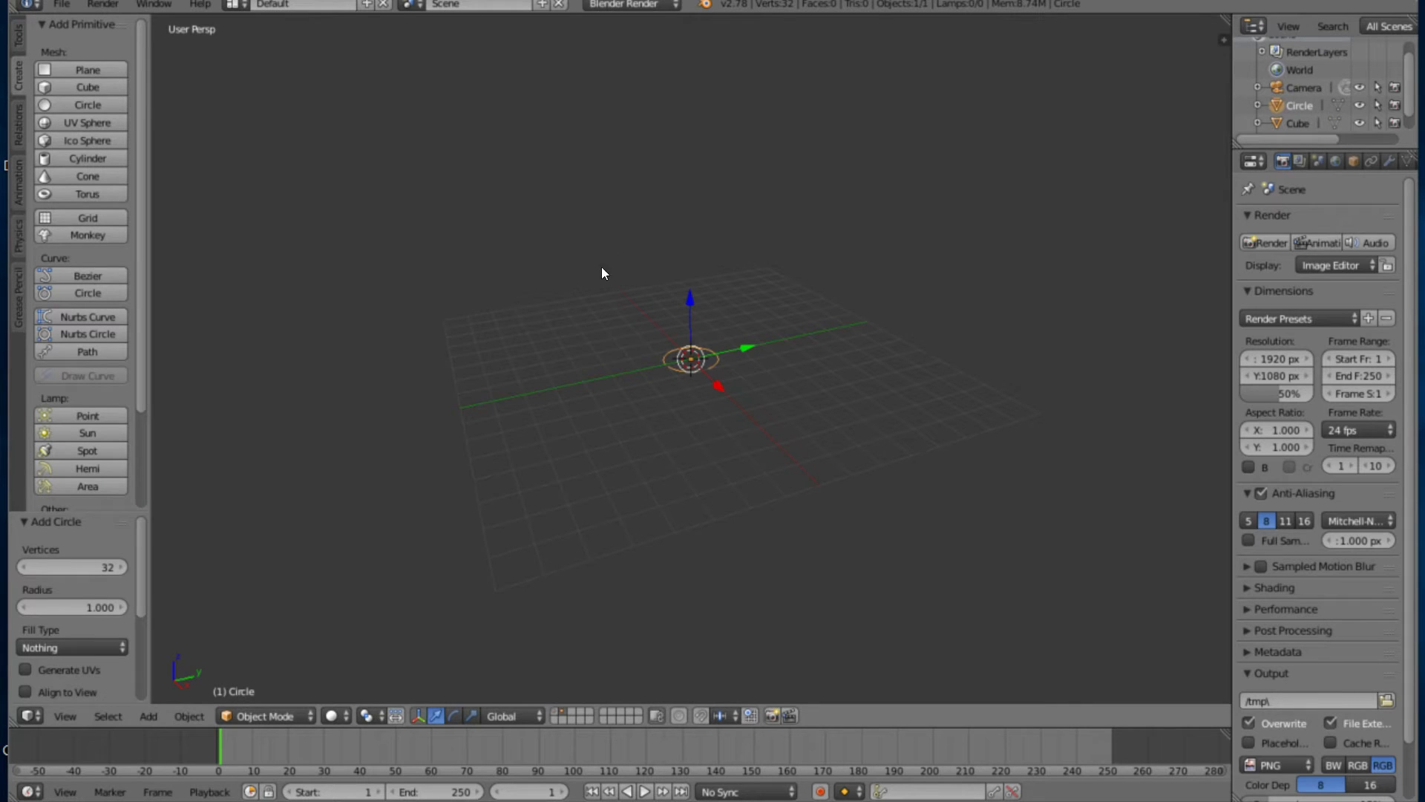
Add a UV sphere and move it about 4.03 units along the Y axis
left_click(88, 122)
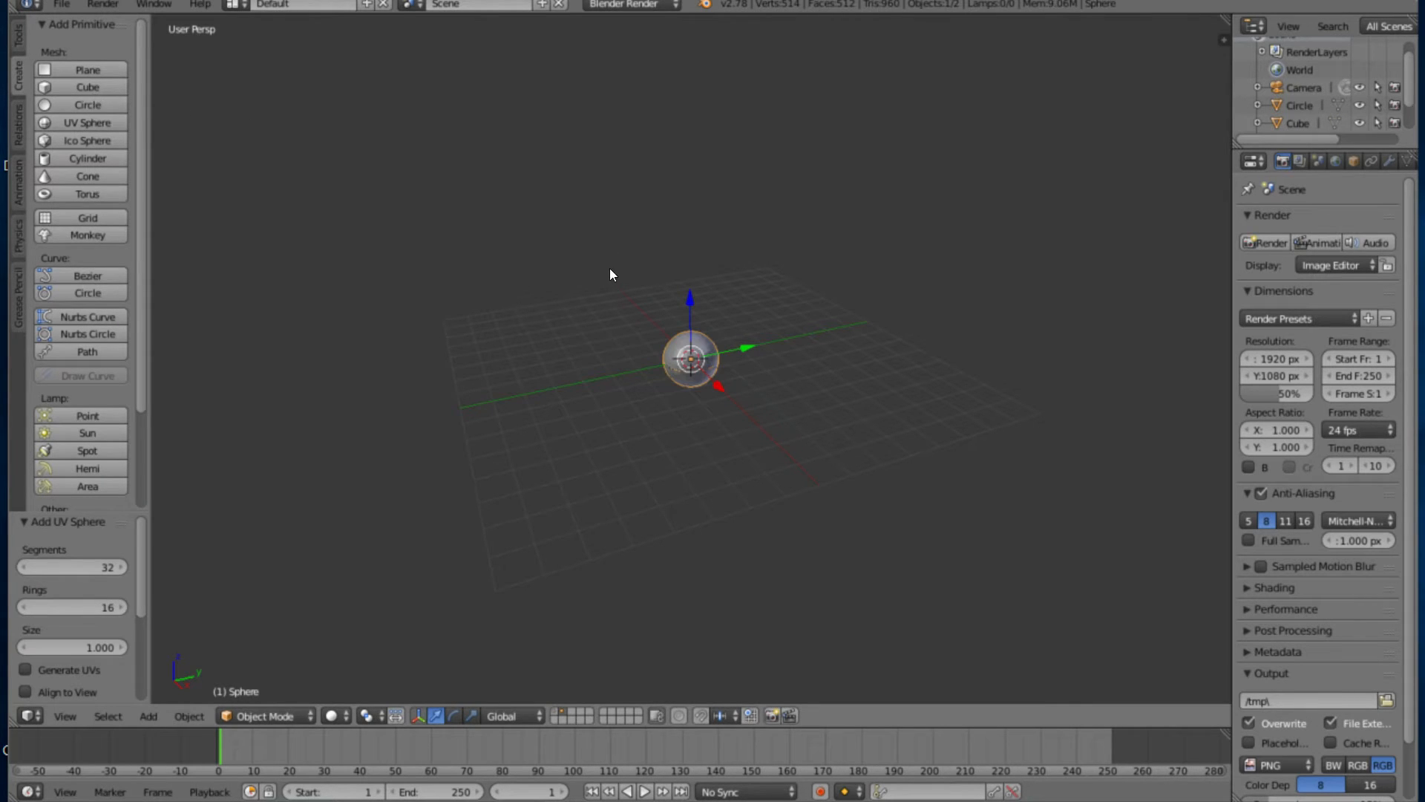
key("g")
key("y")
left_click(697, 258)
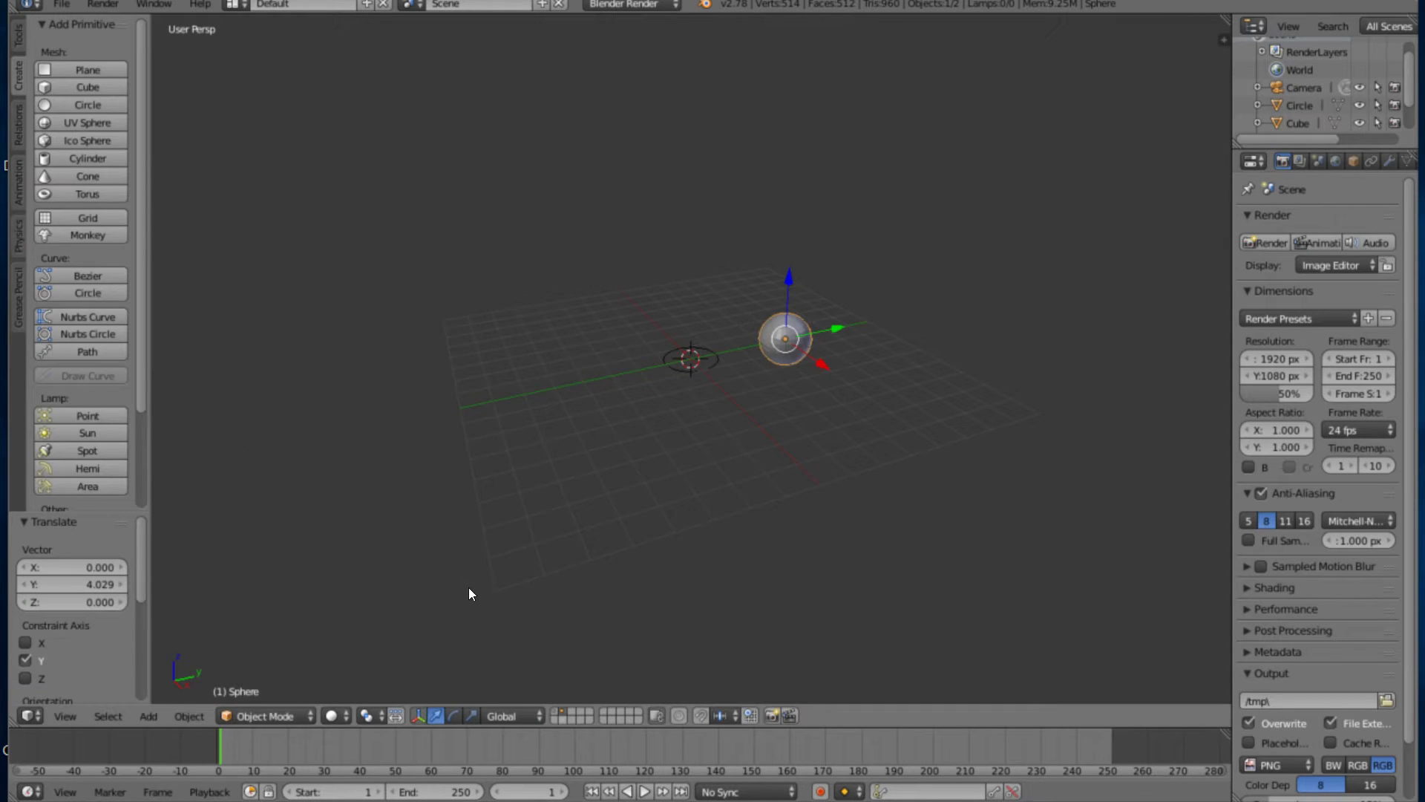
Inspect layers 1, 2 and 3 one at a time, and display layers 1 and 2 together
key("1")
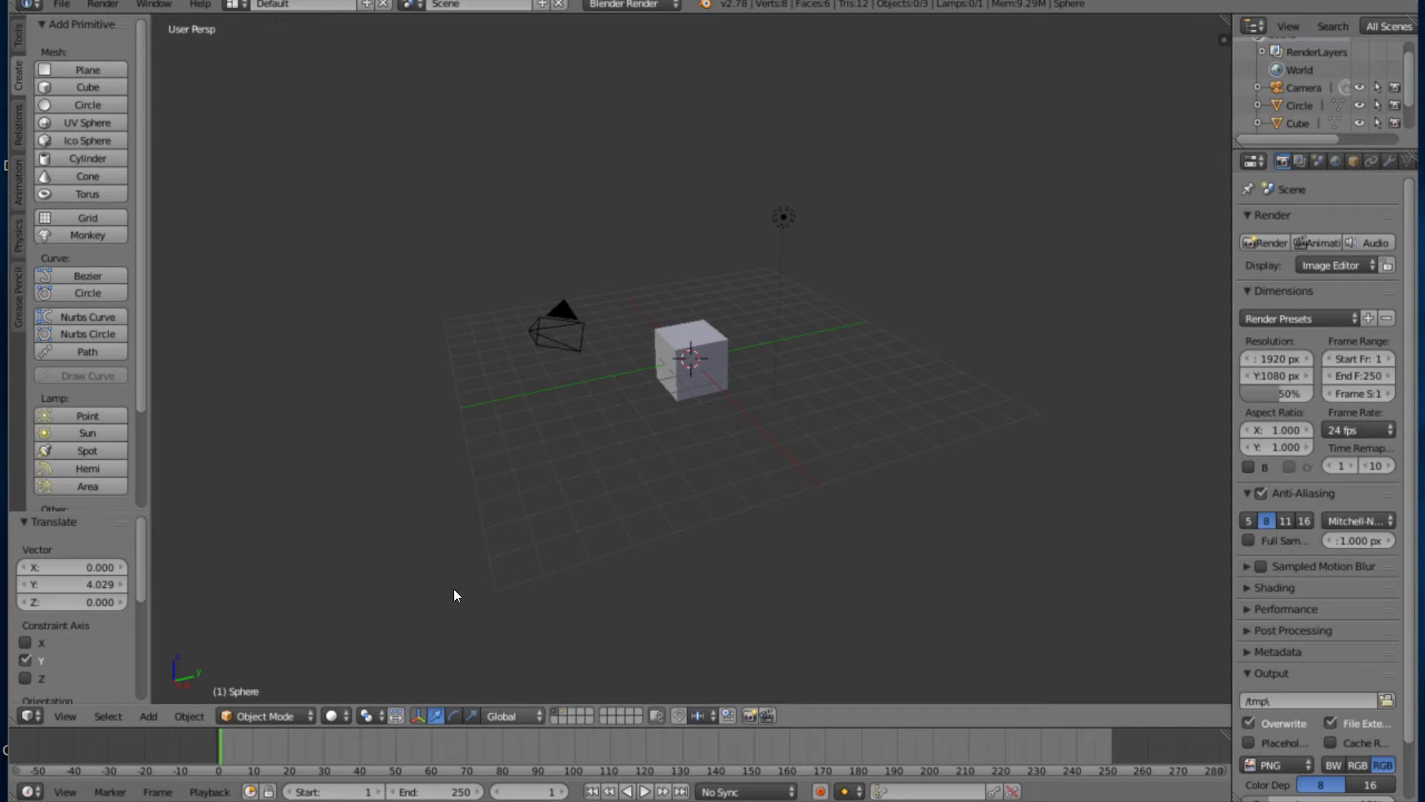
key("2")
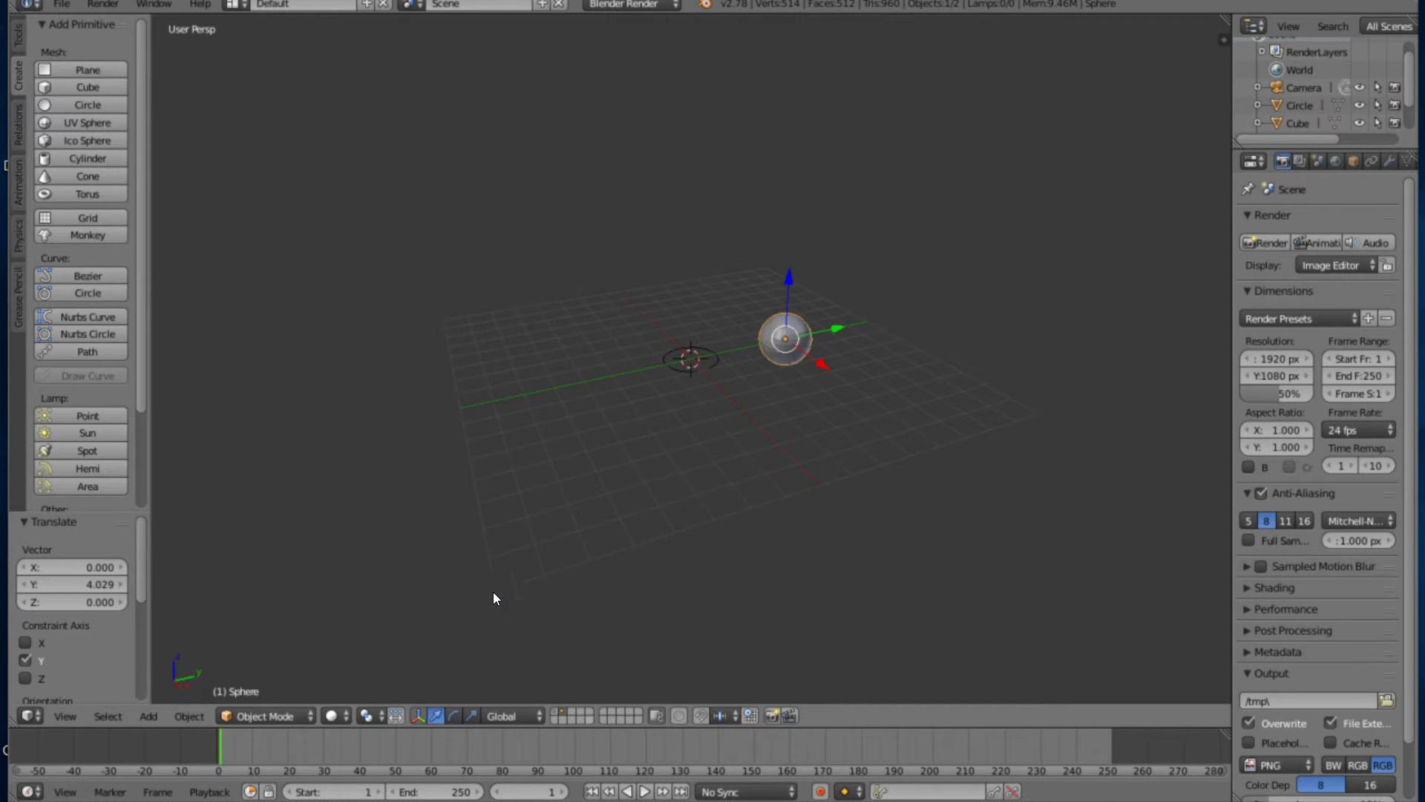
key("3")
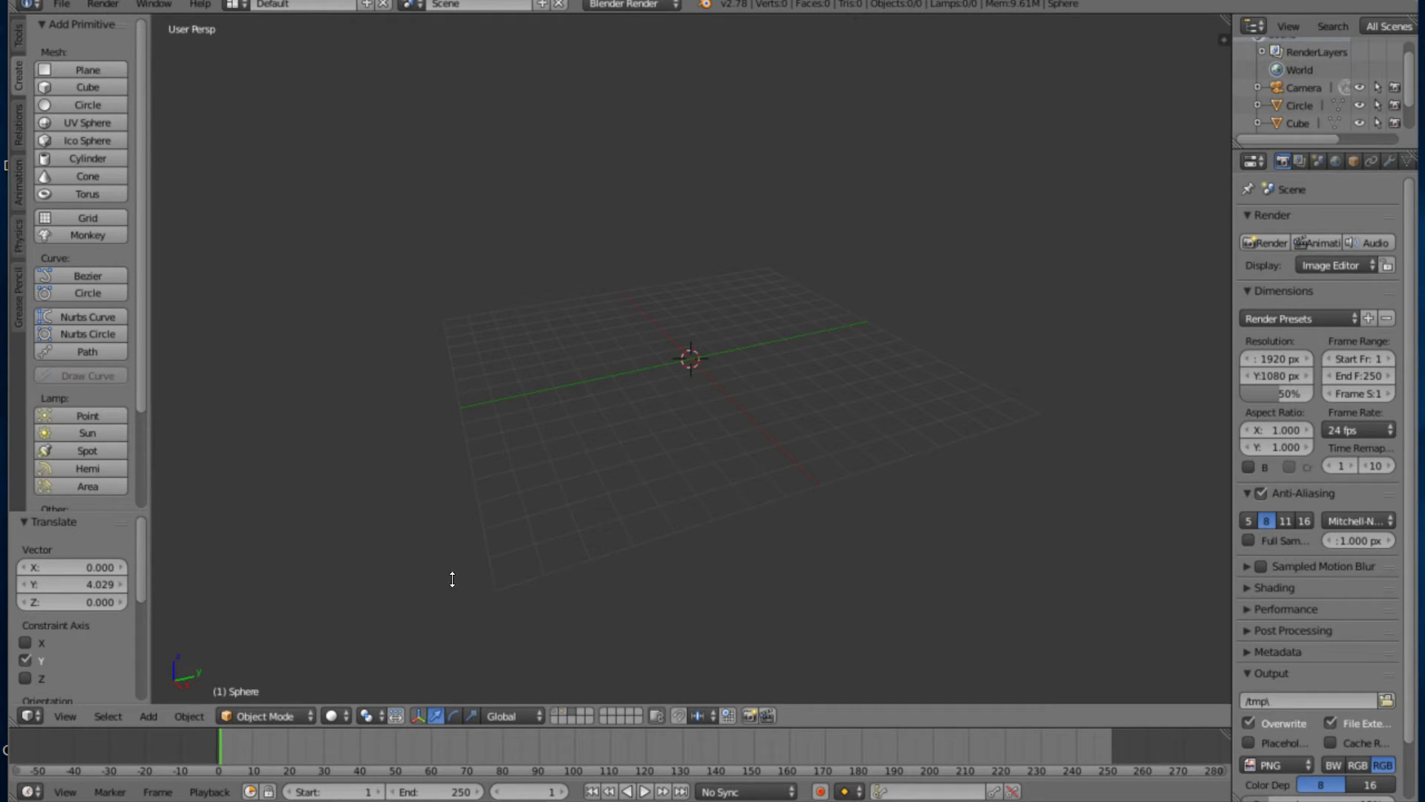
key("1")
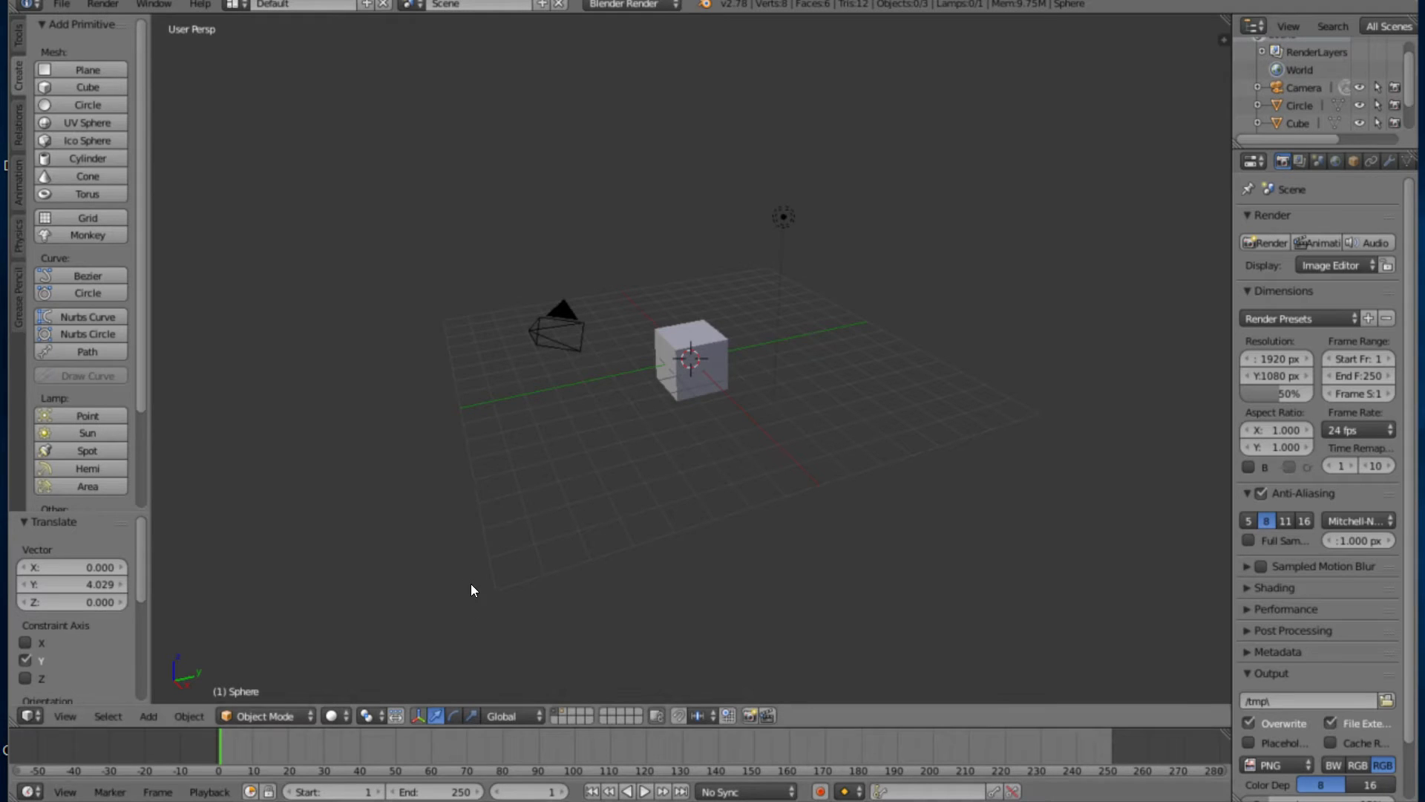
key("shift+3")
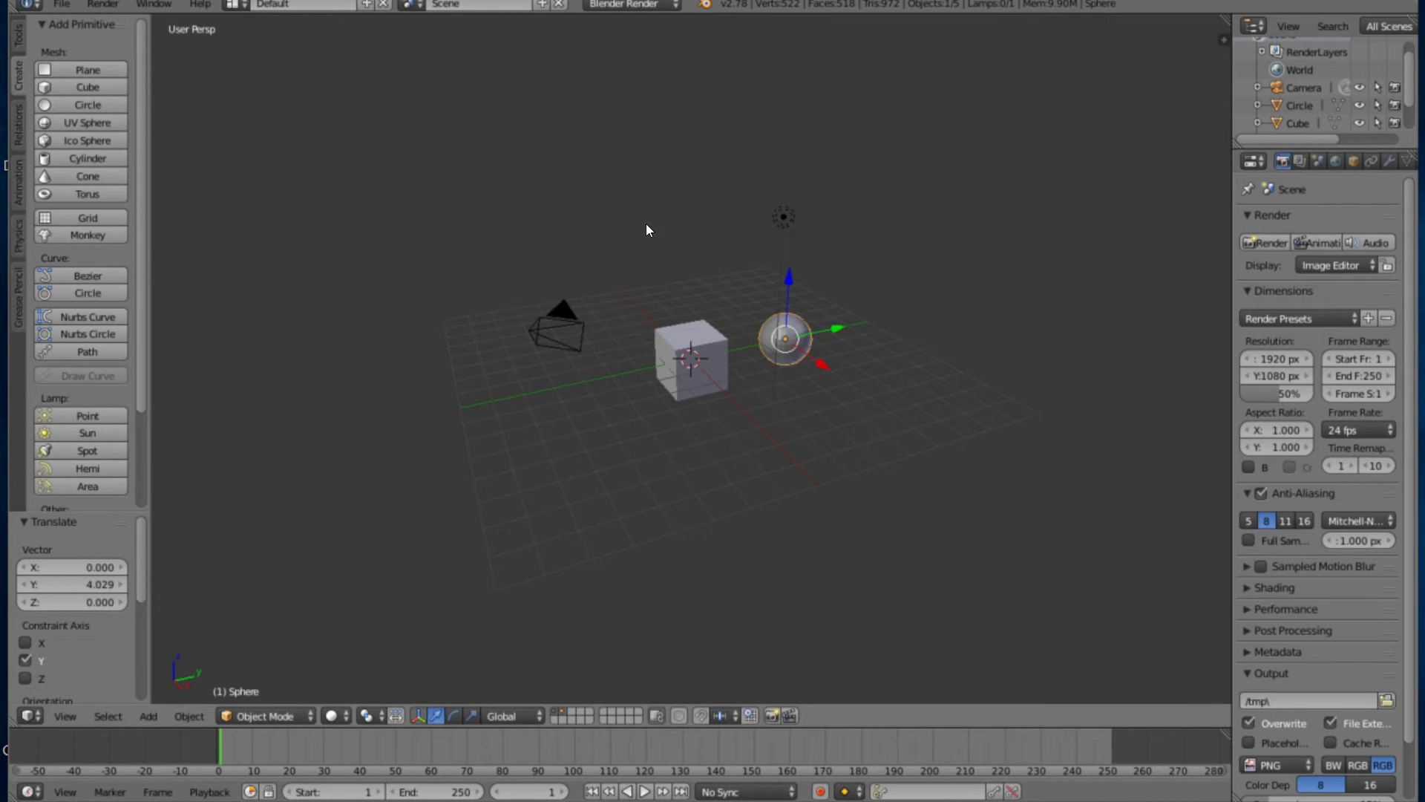
left_click(1016, 324)
left_click(739, 283)
left_click(804, 319)
key("g")
left_click(659, 291)
Move the selected sphere to layer 1 and display only that layer
key("m")
key("m")
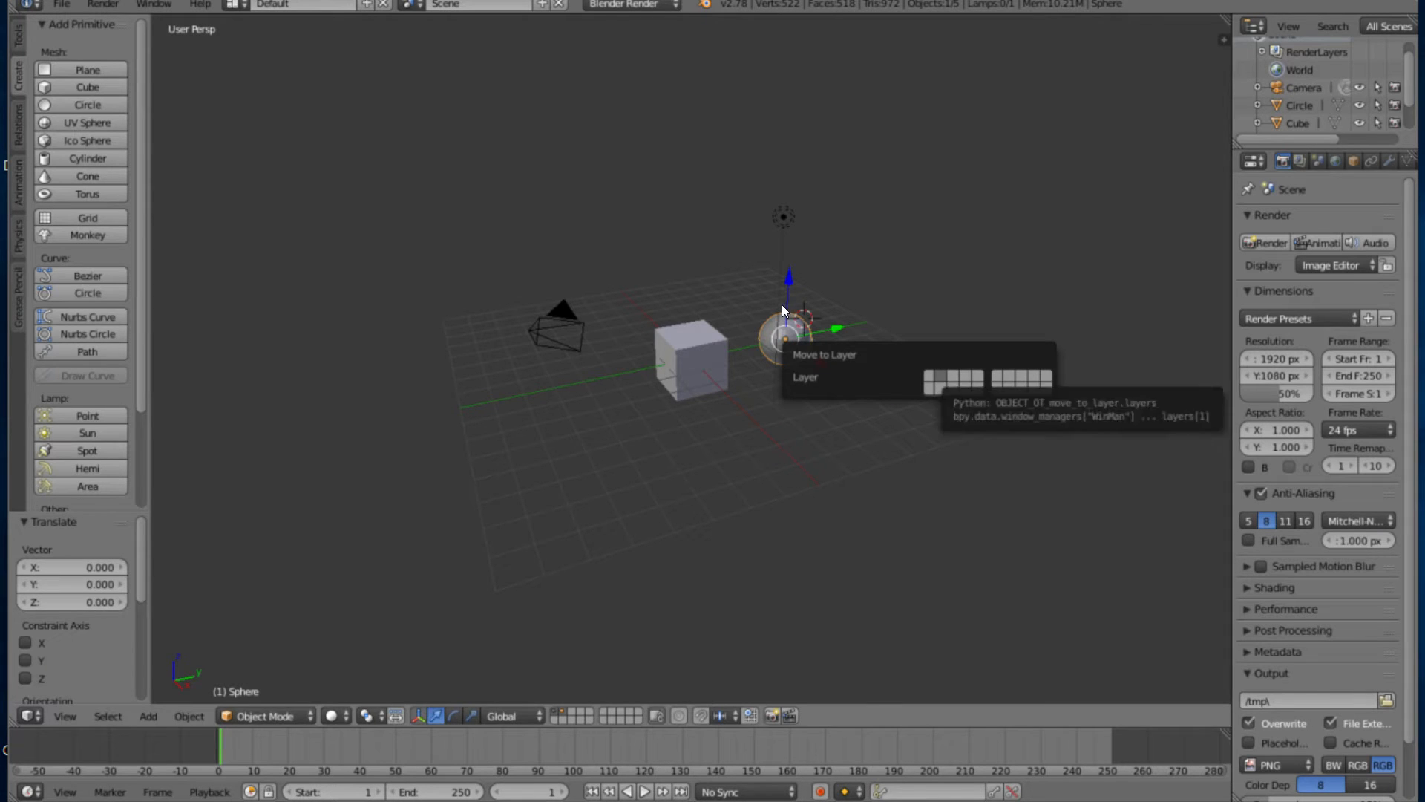
key("3")
key("1")
left_click(487, 568)
key("1")
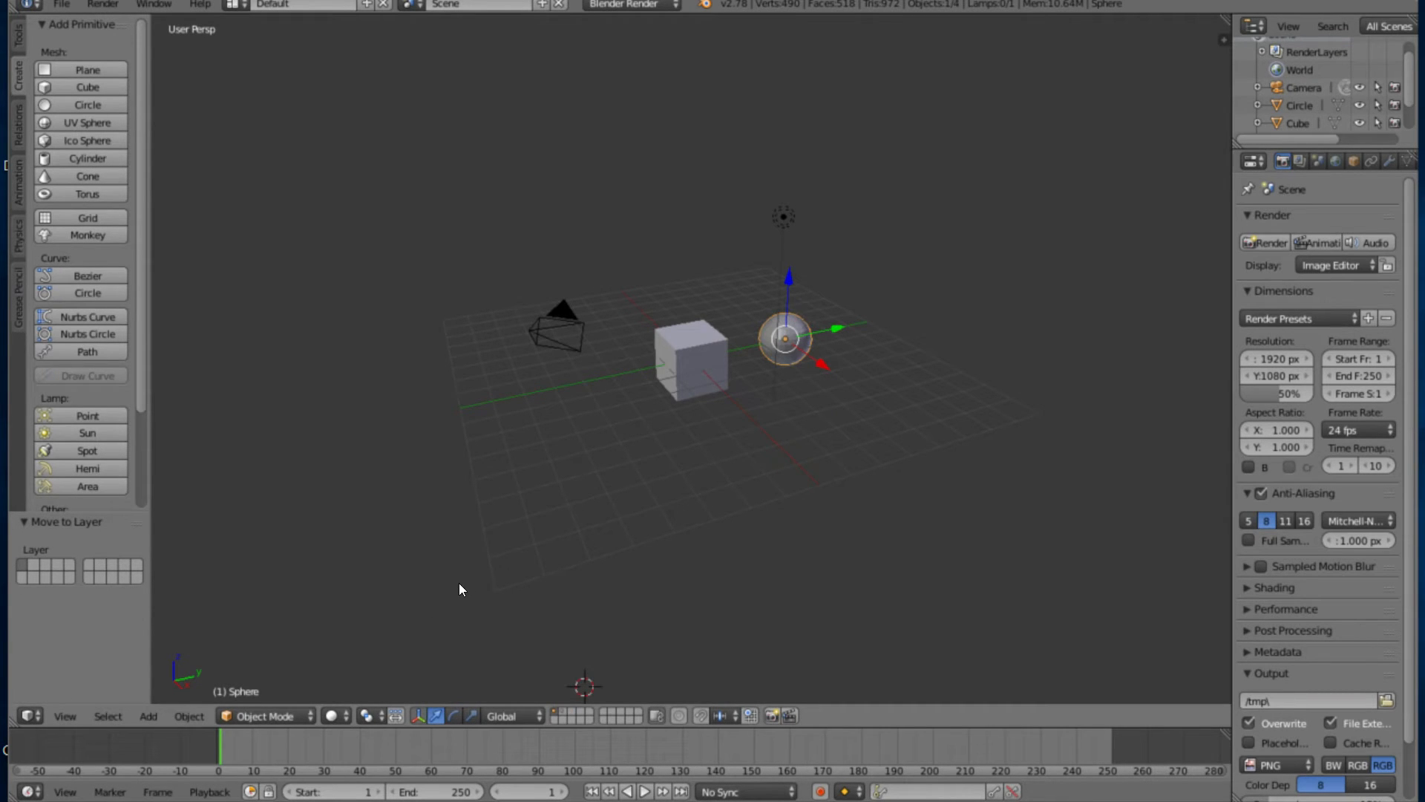
Switch to layer 2, select the circle and delete it
key("2")
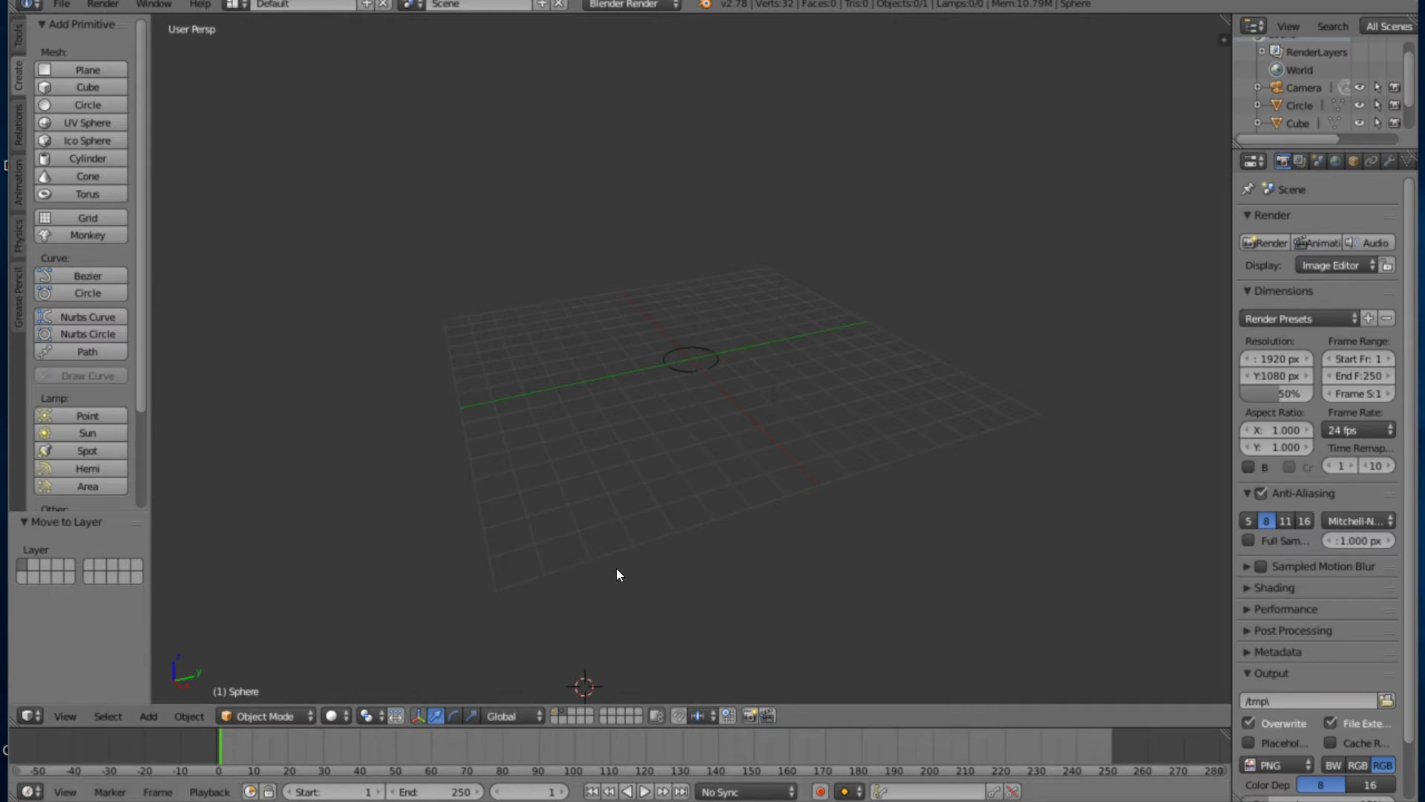
left_click(586, 300)
left_click(575, 303)
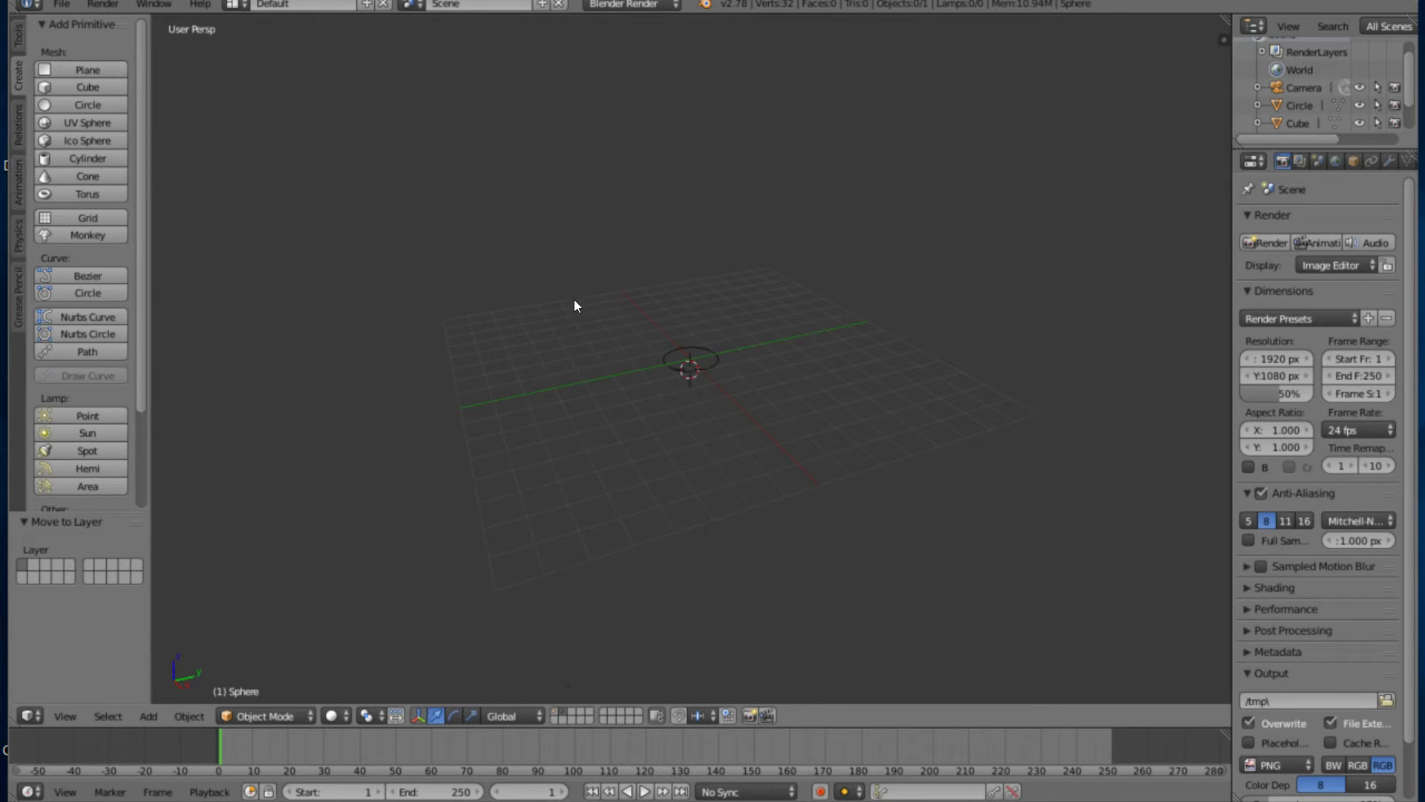
left_click(591, 282)
right_click(595, 297)
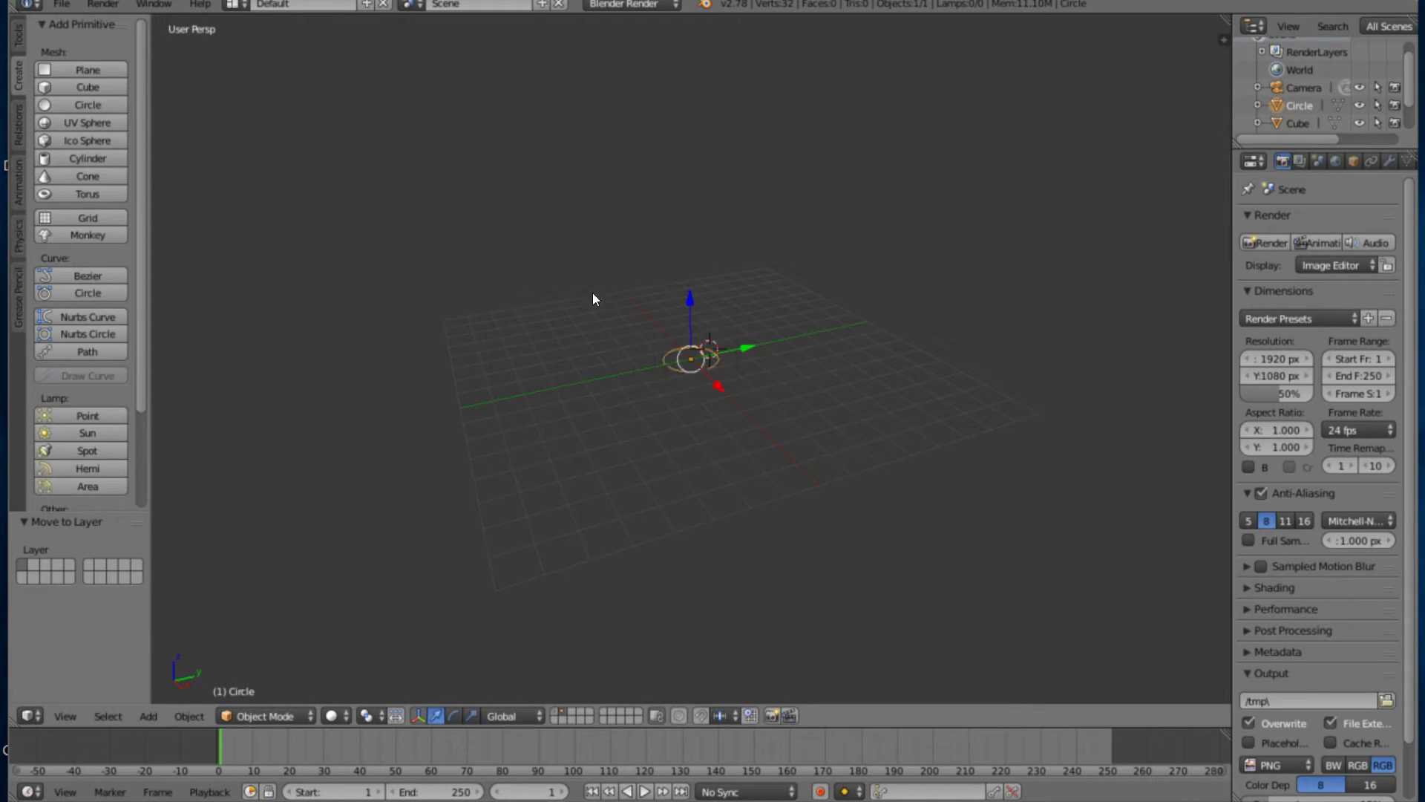
key("x")
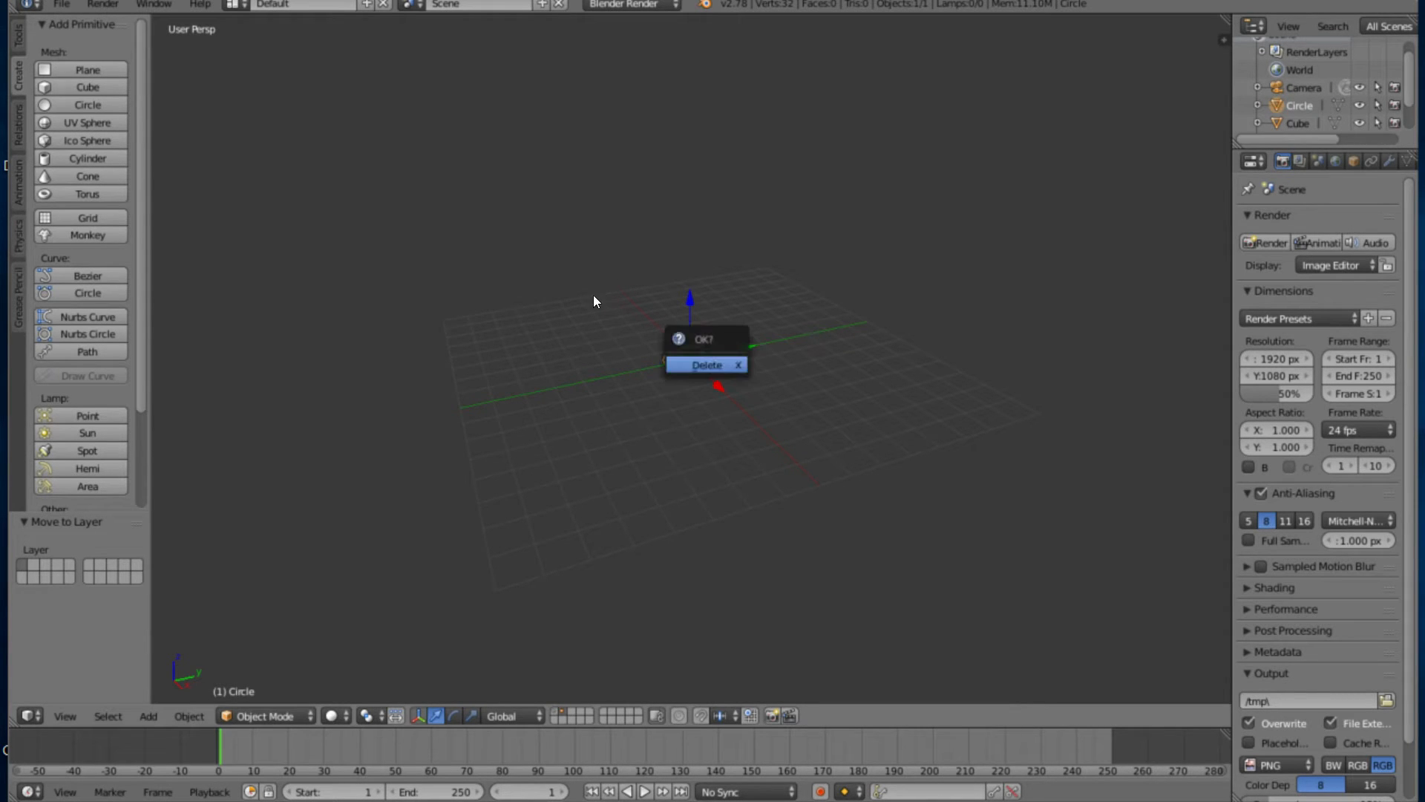
key("Return")
Set the key configuration to Maya in the Input user preferences, and return the editor to the 3D View
left_click(30, 715)
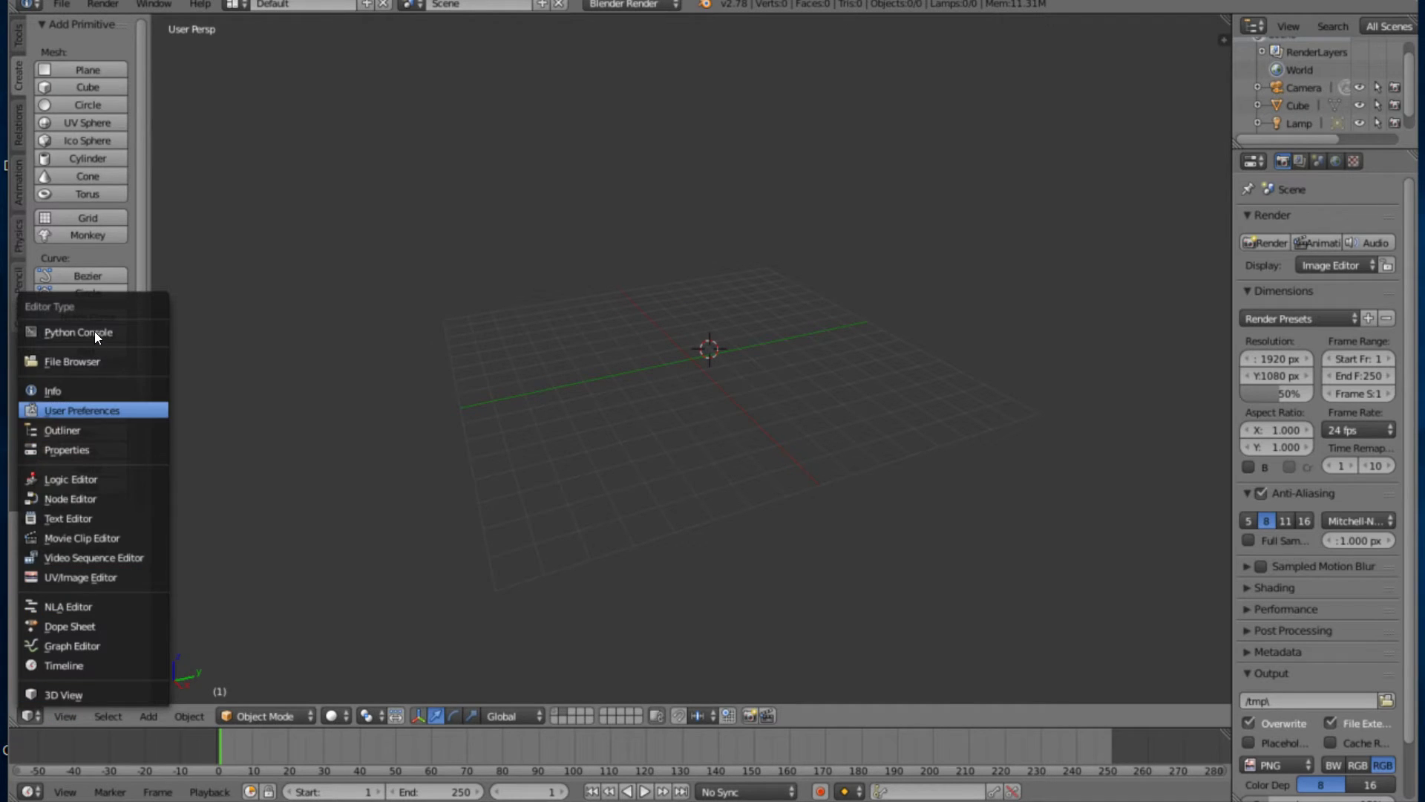
left_click(82, 410)
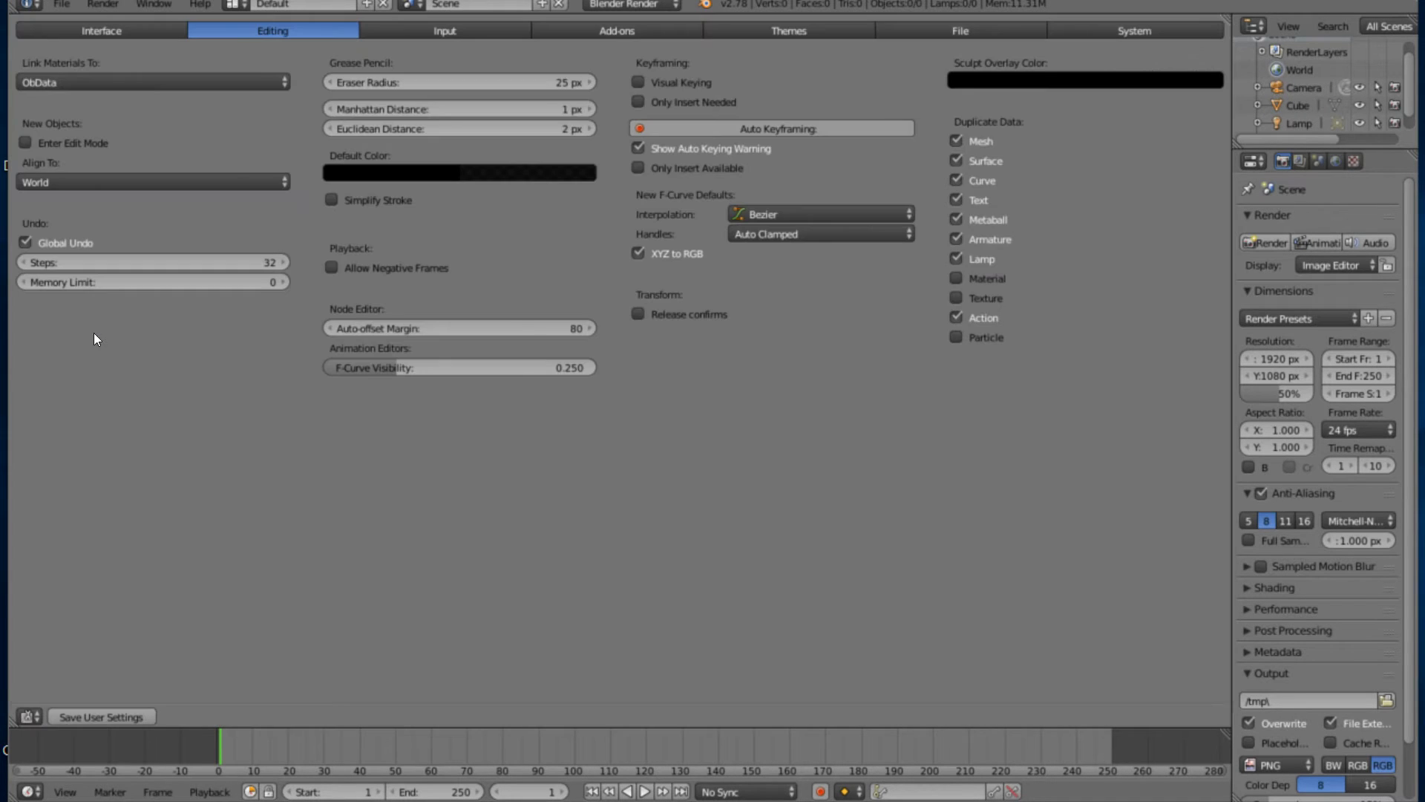
left_click(369, 30)
left_click(401, 63)
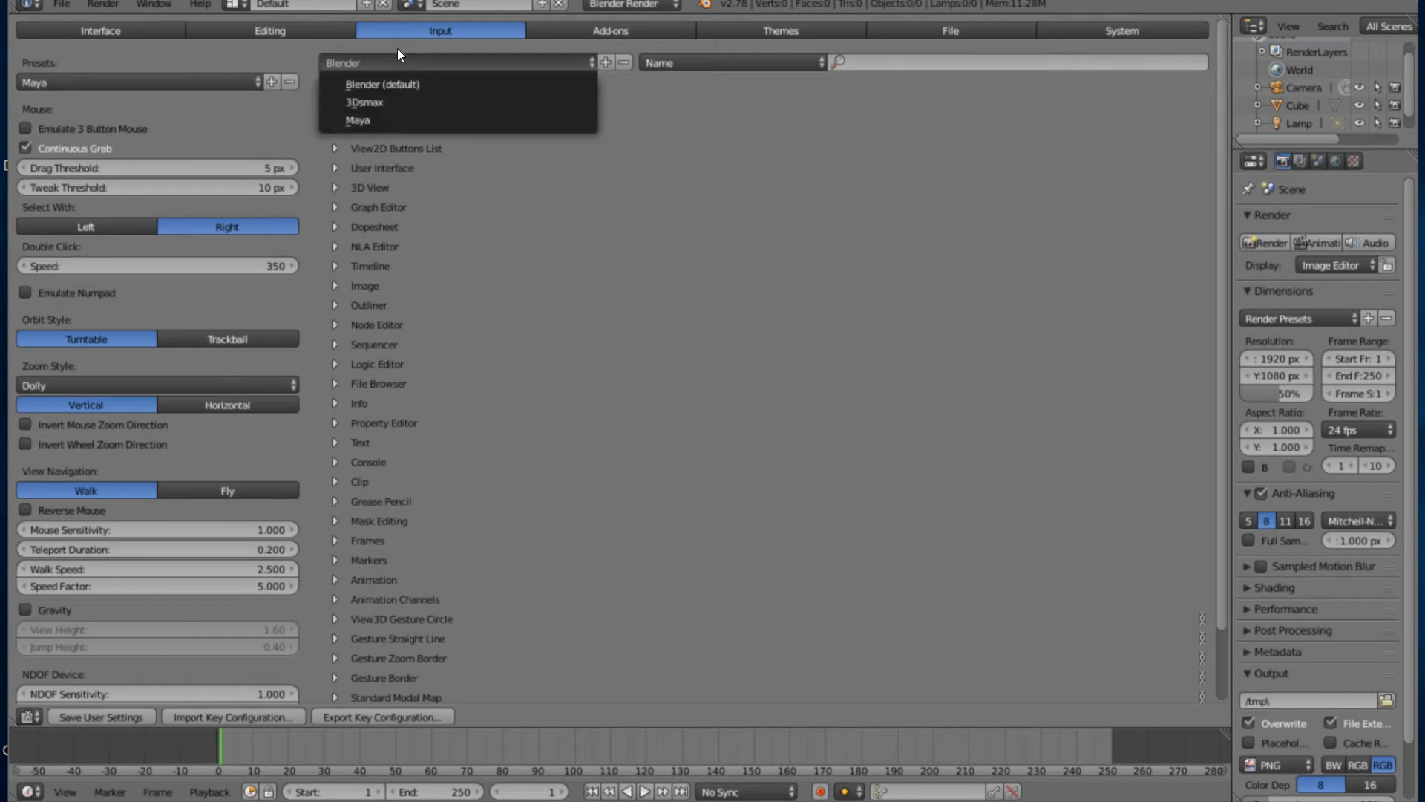
key("Return")
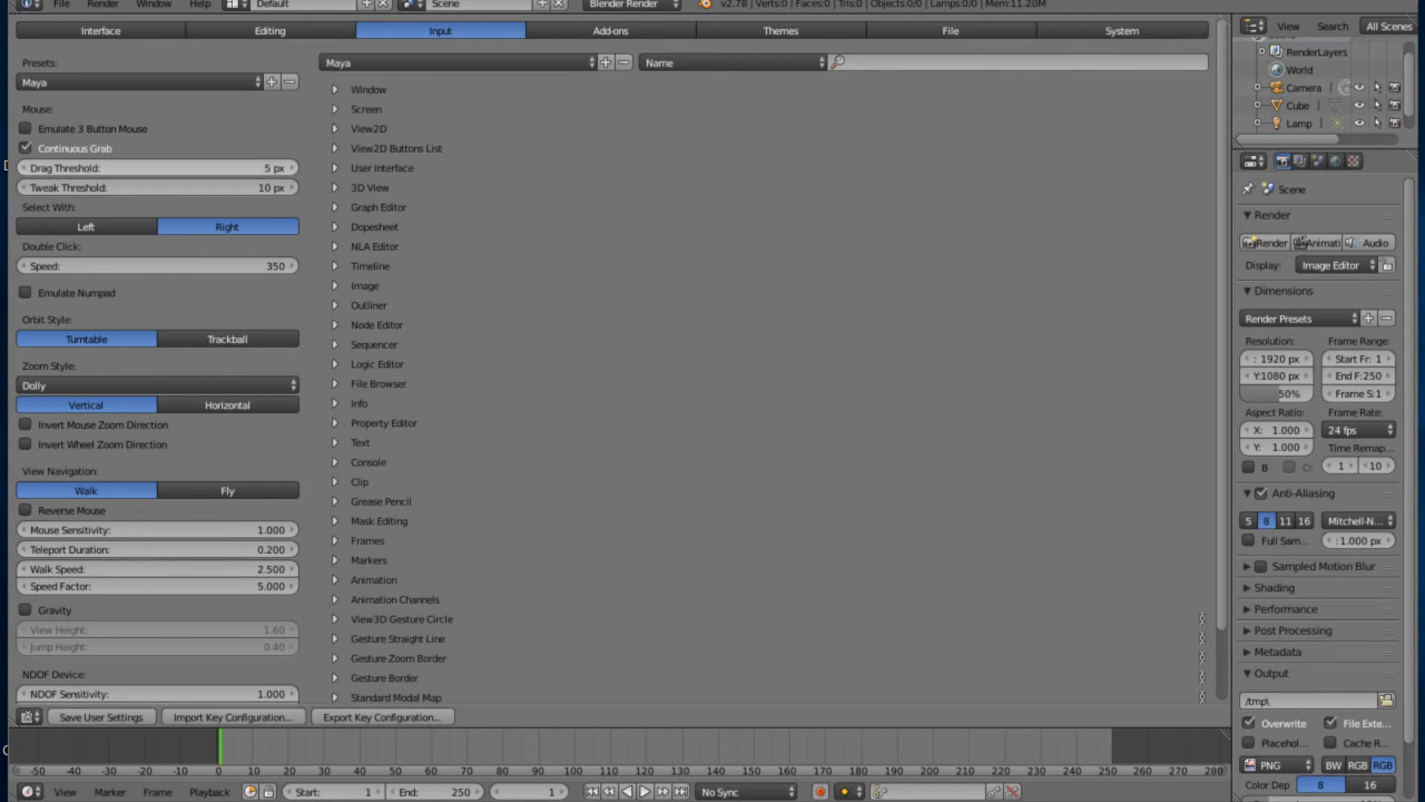
left_click(30, 716)
left_click(63, 695)
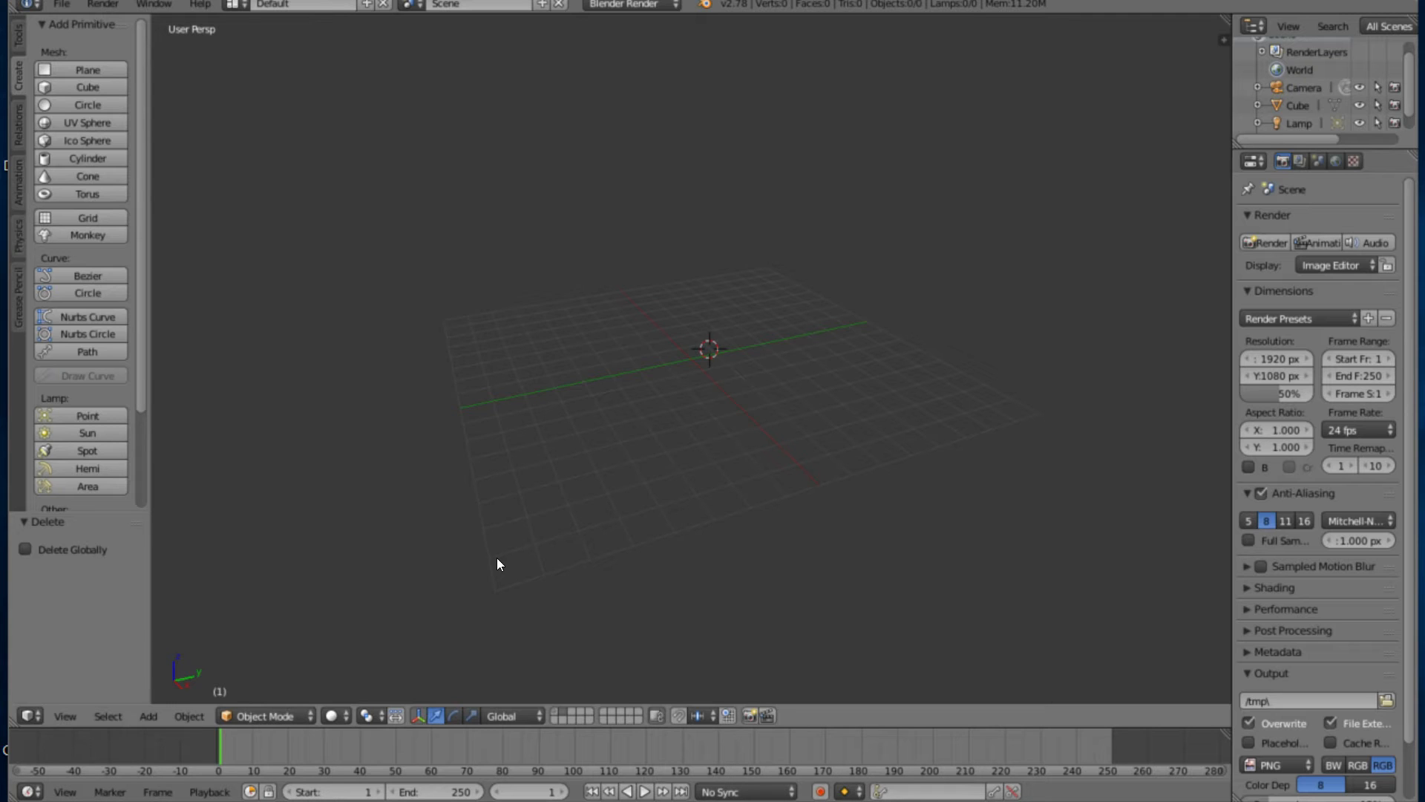
Add a cone on layer 2 and scale it up to about 2.92 times its size
key("1")
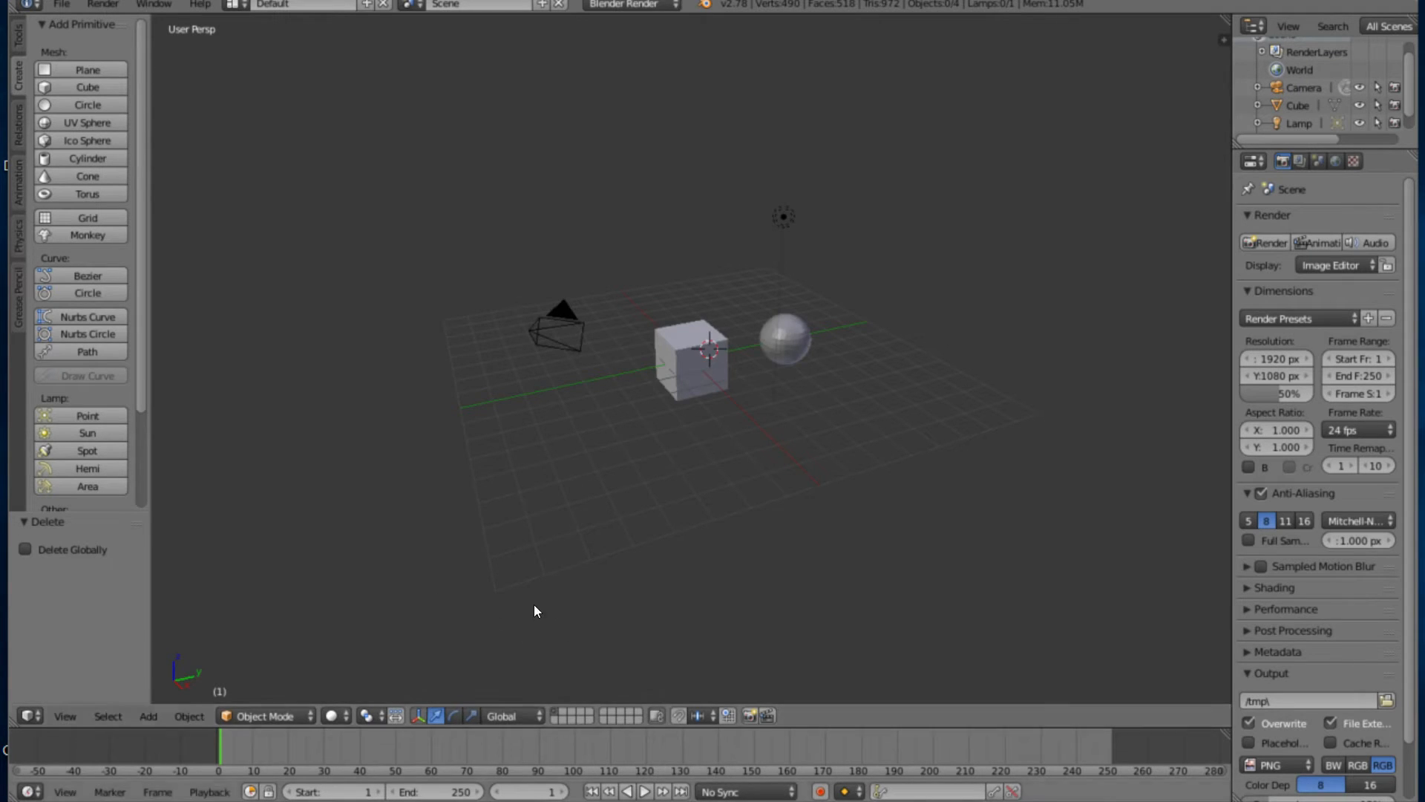
key("2")
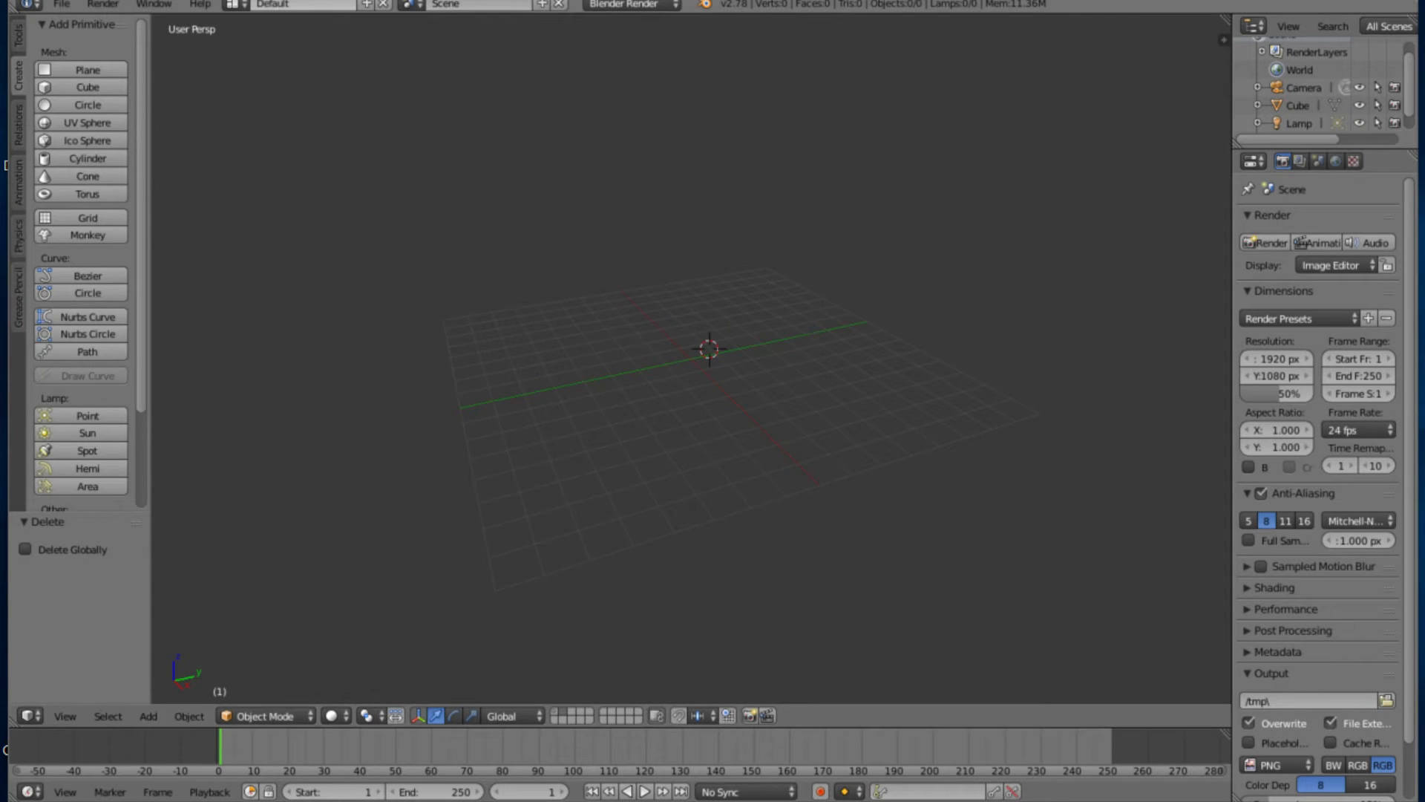
left_click(83, 176)
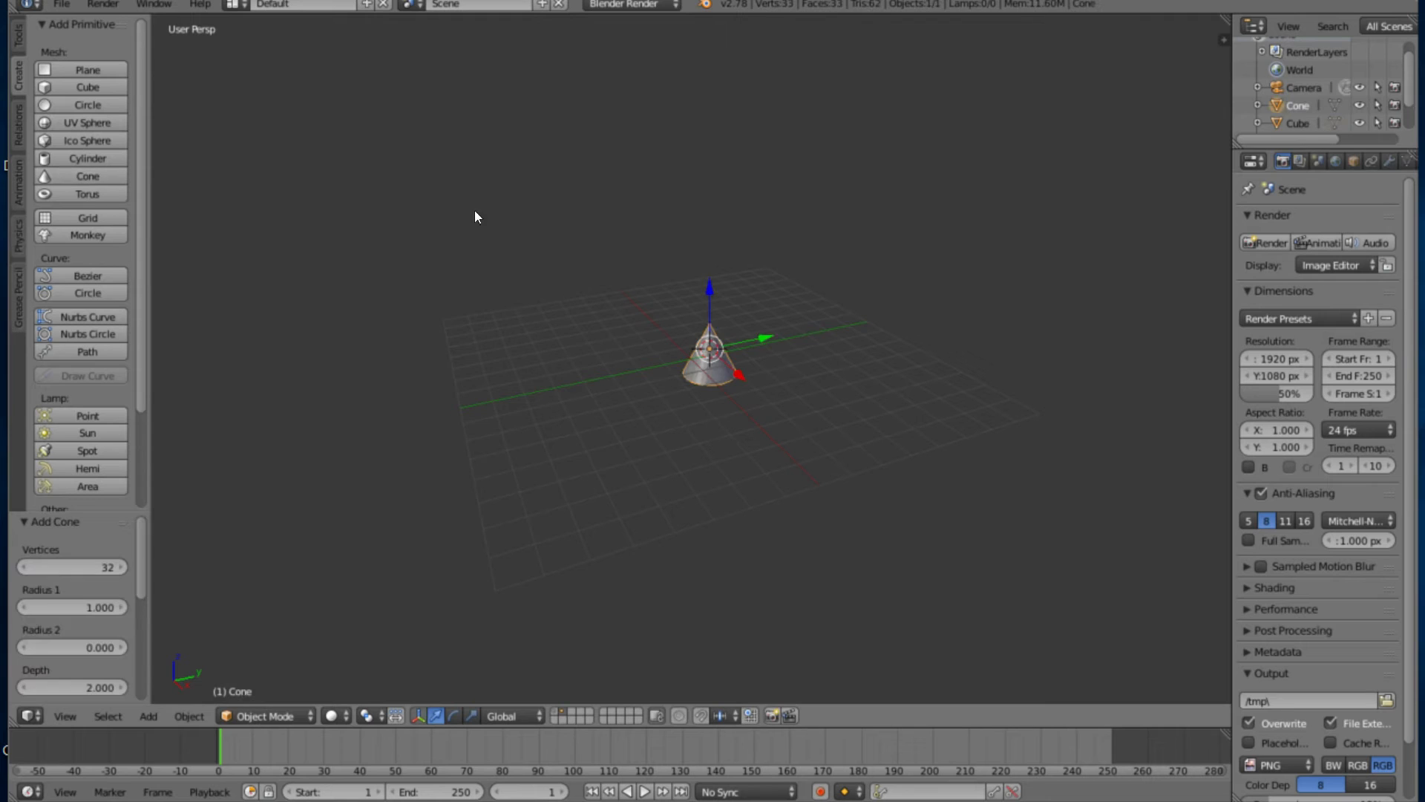
key("s")
left_click(733, 407)
key("s")
key("z")
left_click(482, 313)
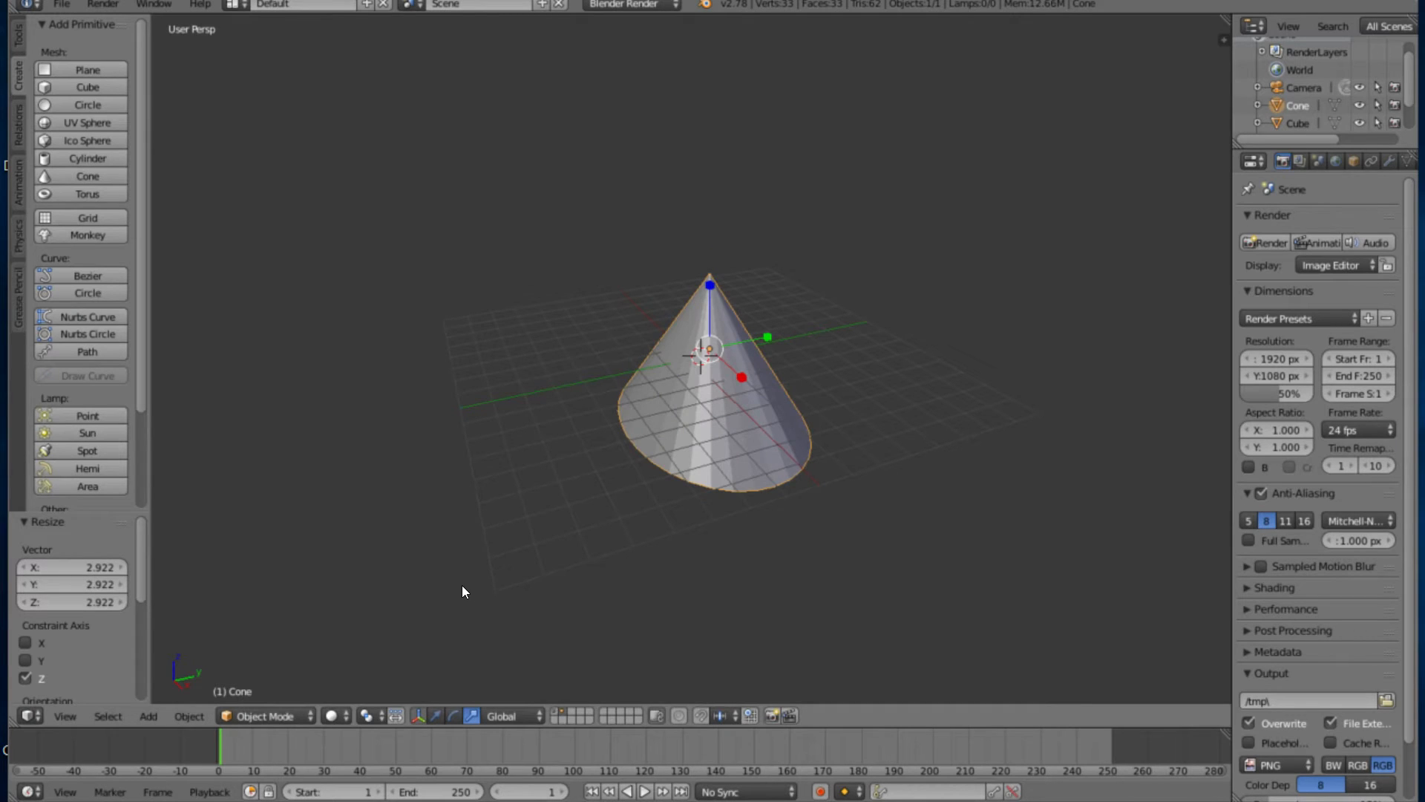
Compare the contents of layers 1, 2 and 3, ending on layer 2 with the cone
key("1")
key("2")
key("3")
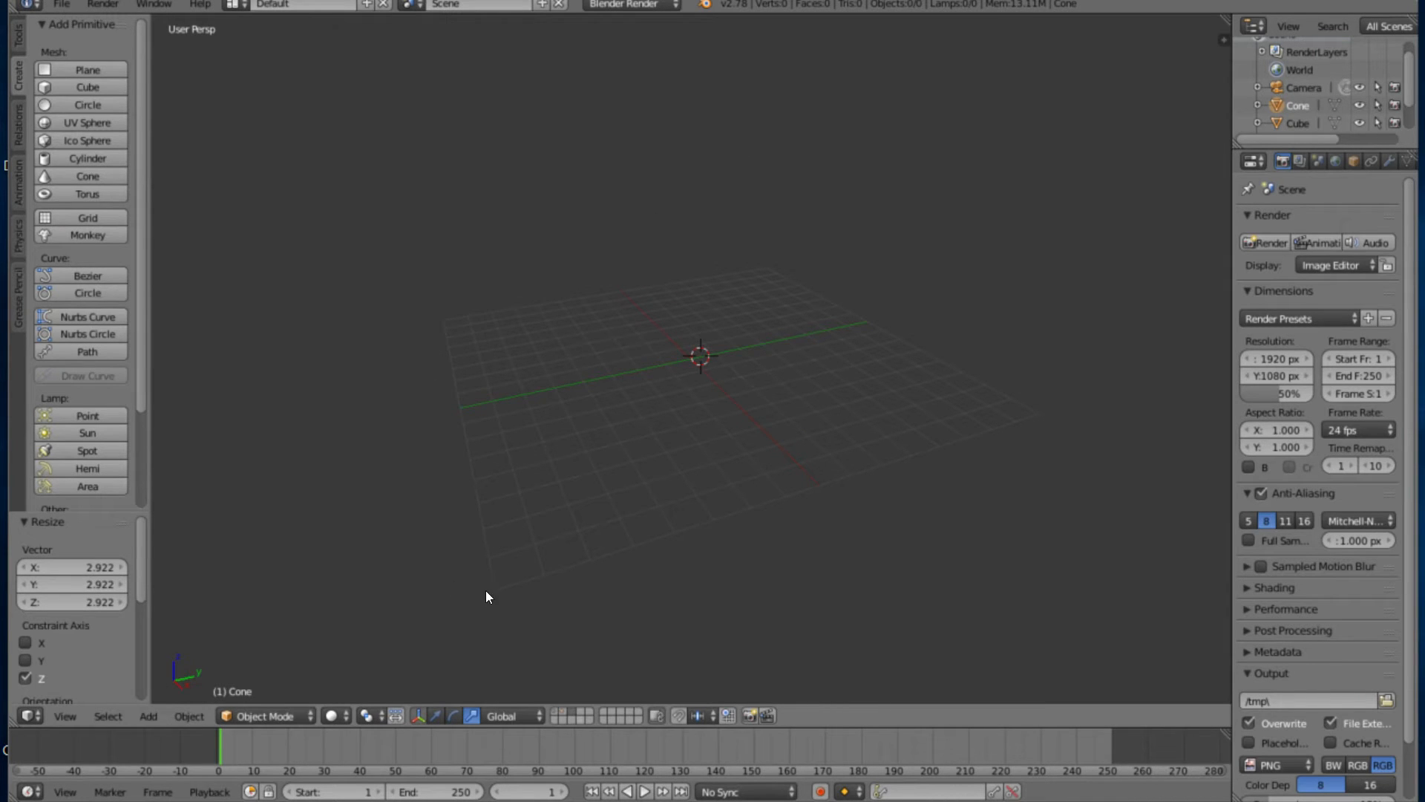
key("2")
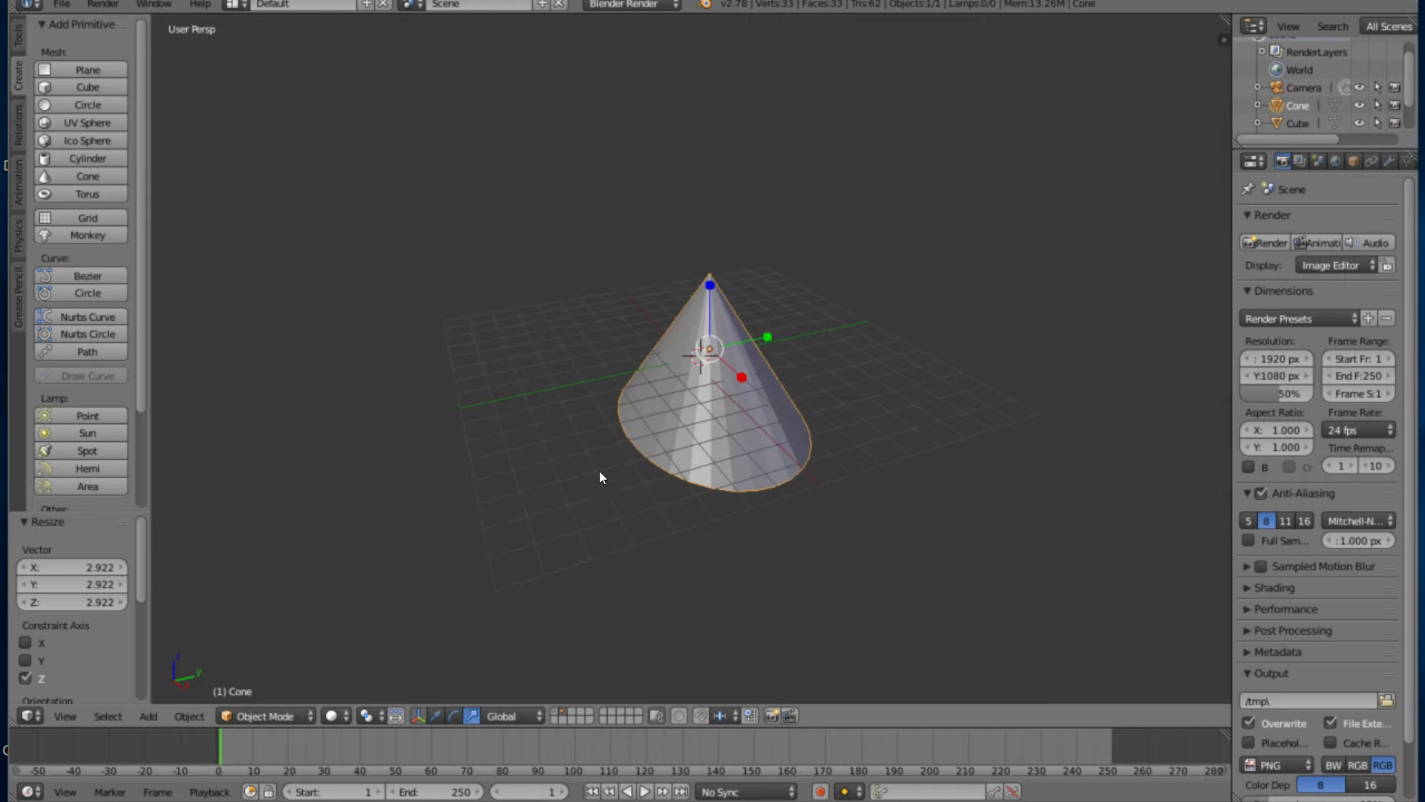
Delete the cone and return to layer 1 with the cube, camera and lamp
key("x")
key("Return")
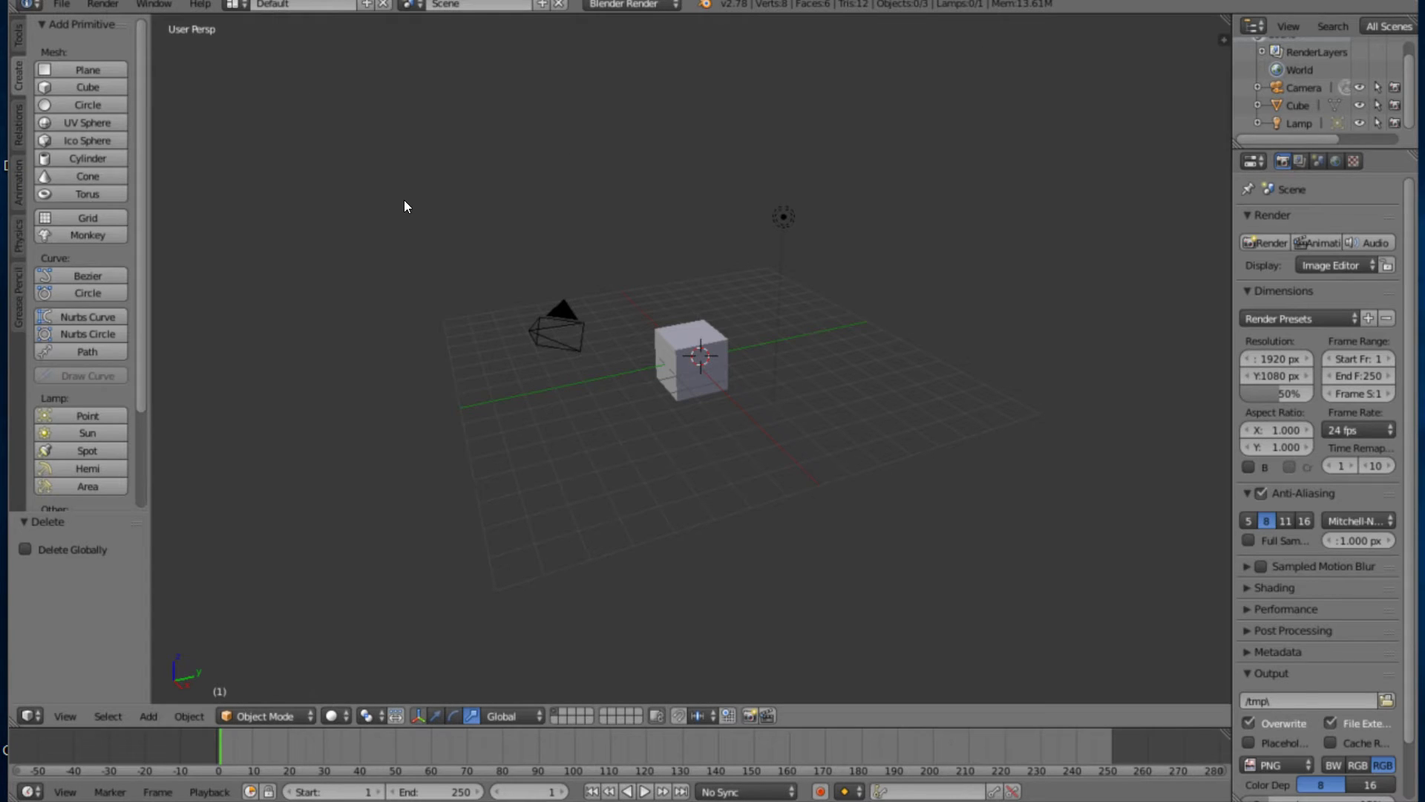
Show the 3D view's properties, enable background images and add an empty image slot
key("n")
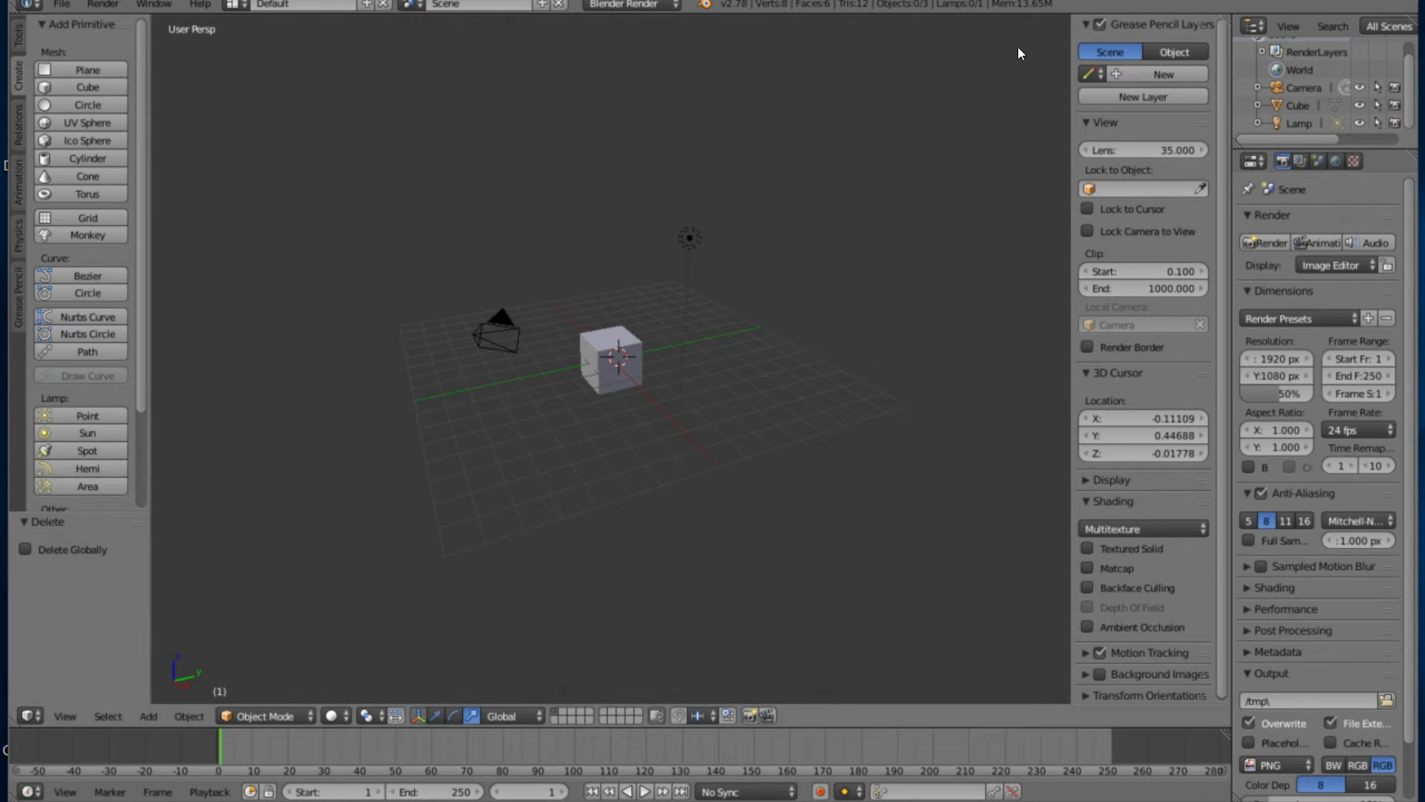
key("n")
key("n")
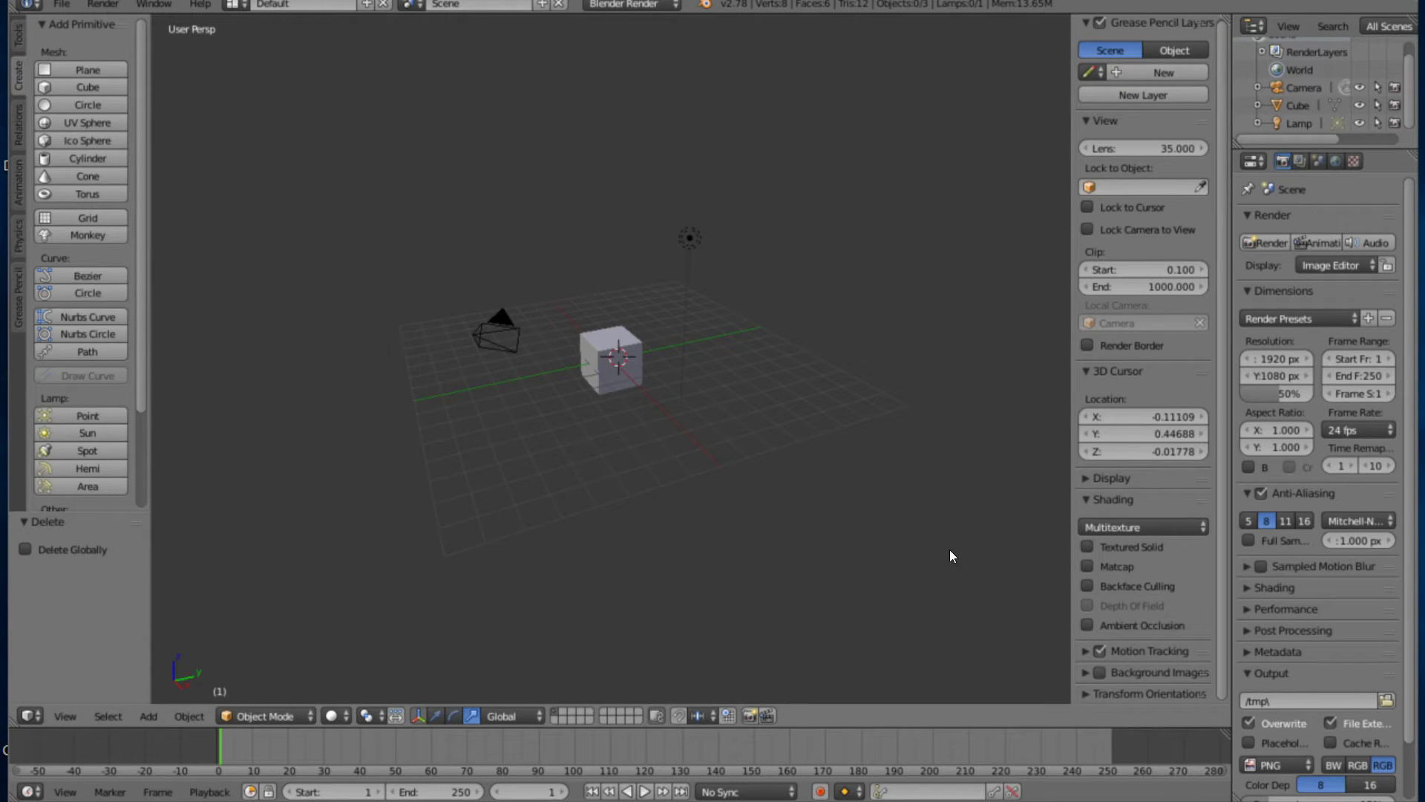
left_click(1101, 673)
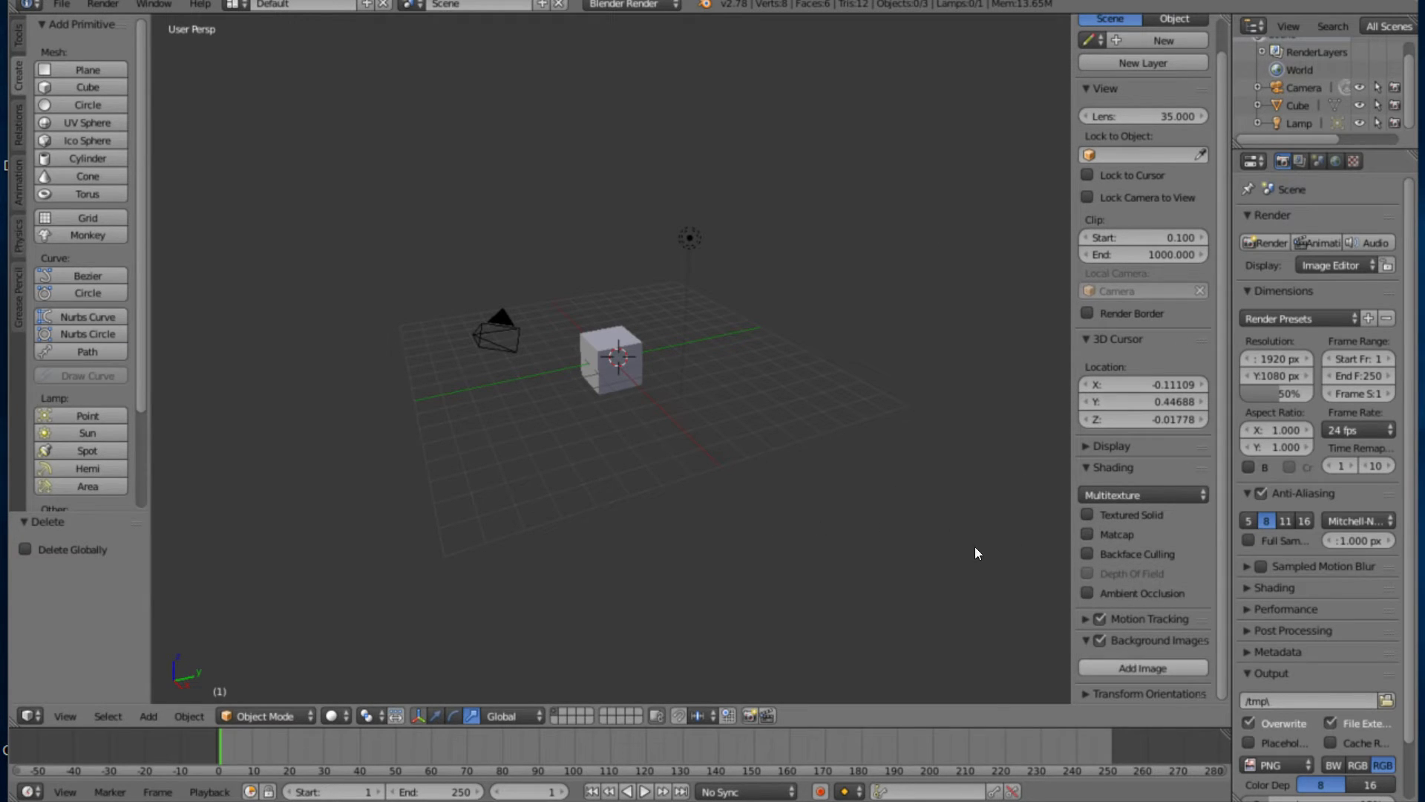
left_click(1144, 668)
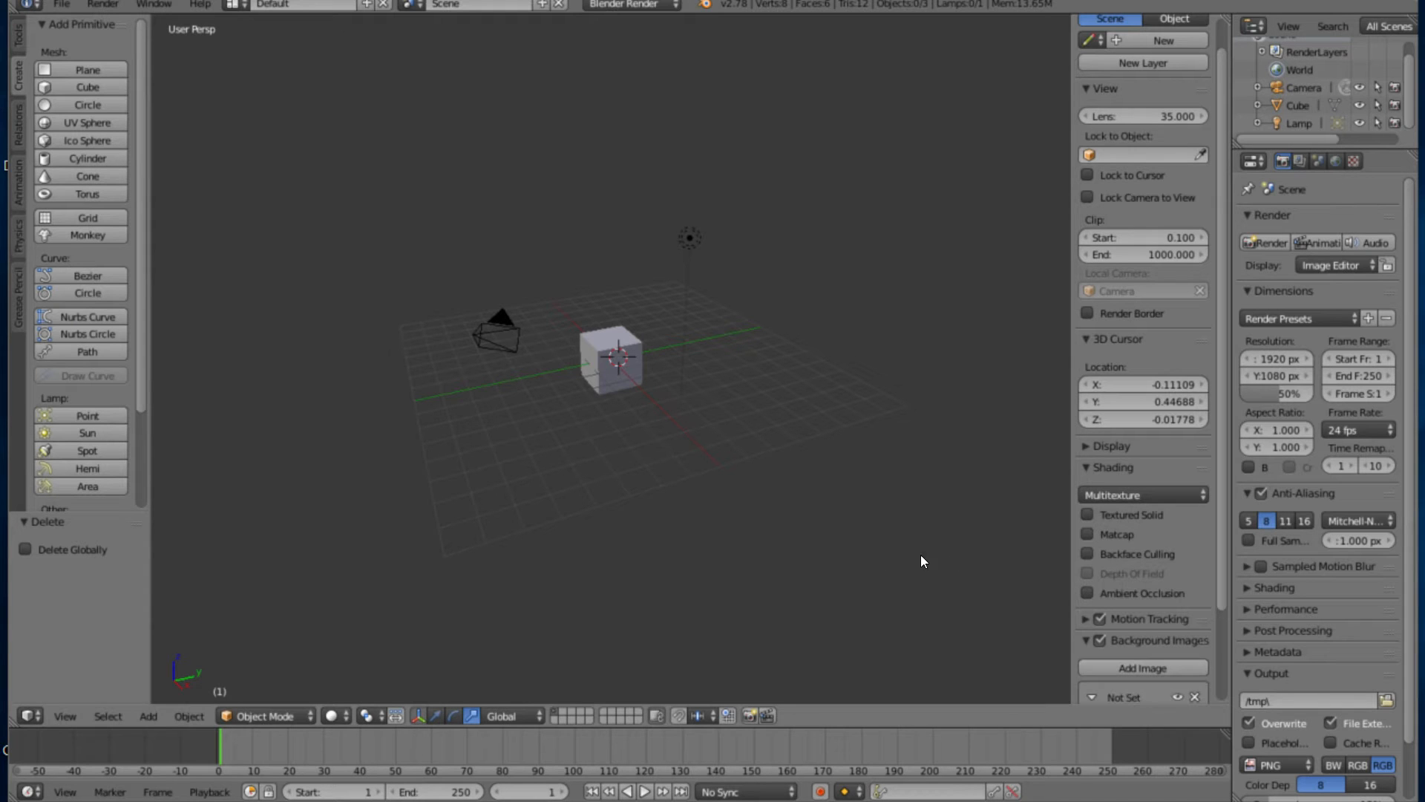
Load Curtiss_S-3_USA _1917_ImagePlaneTop.png from the desktop folder Class02_6.10.16 as the background image
scroll(1143, 394, "down", 3)
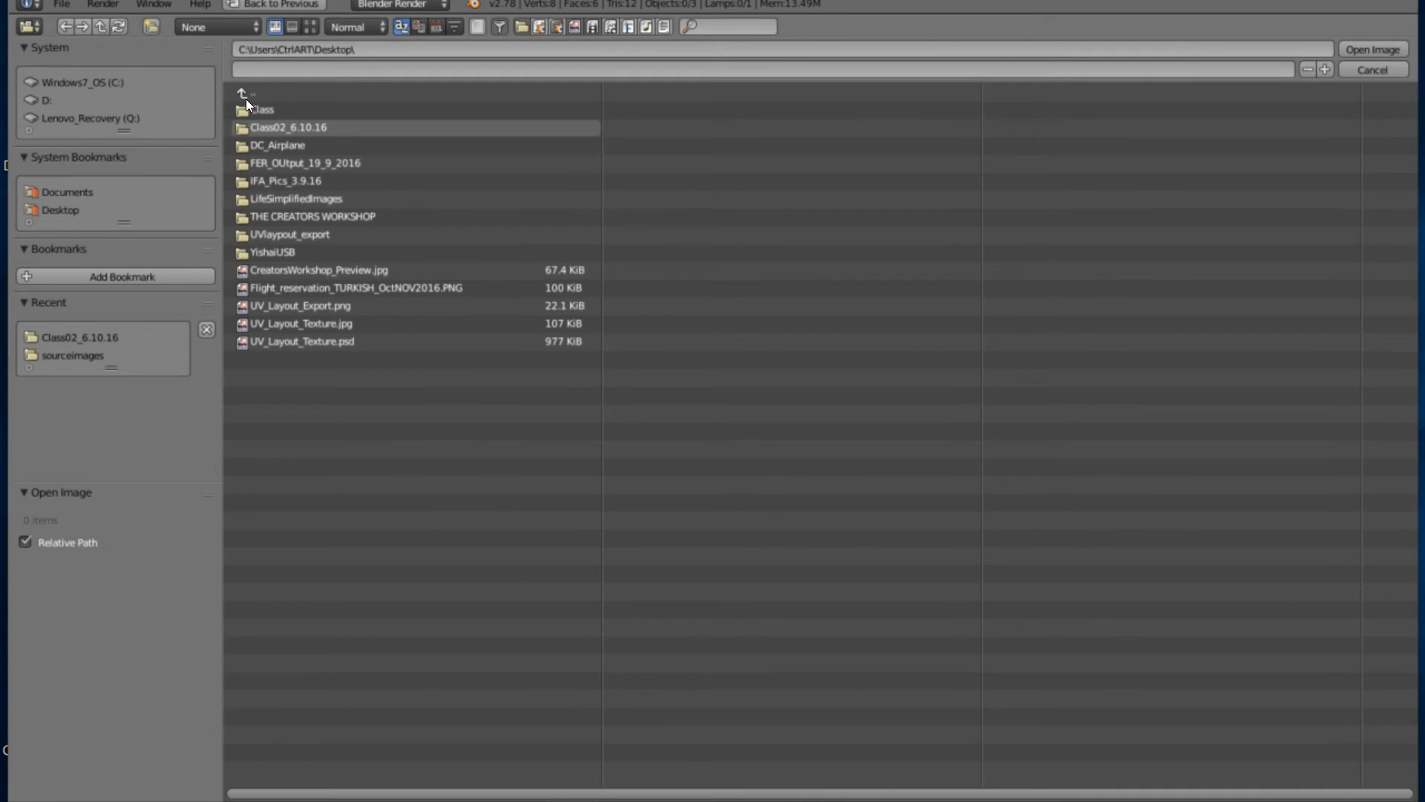
left_click(276, 128)
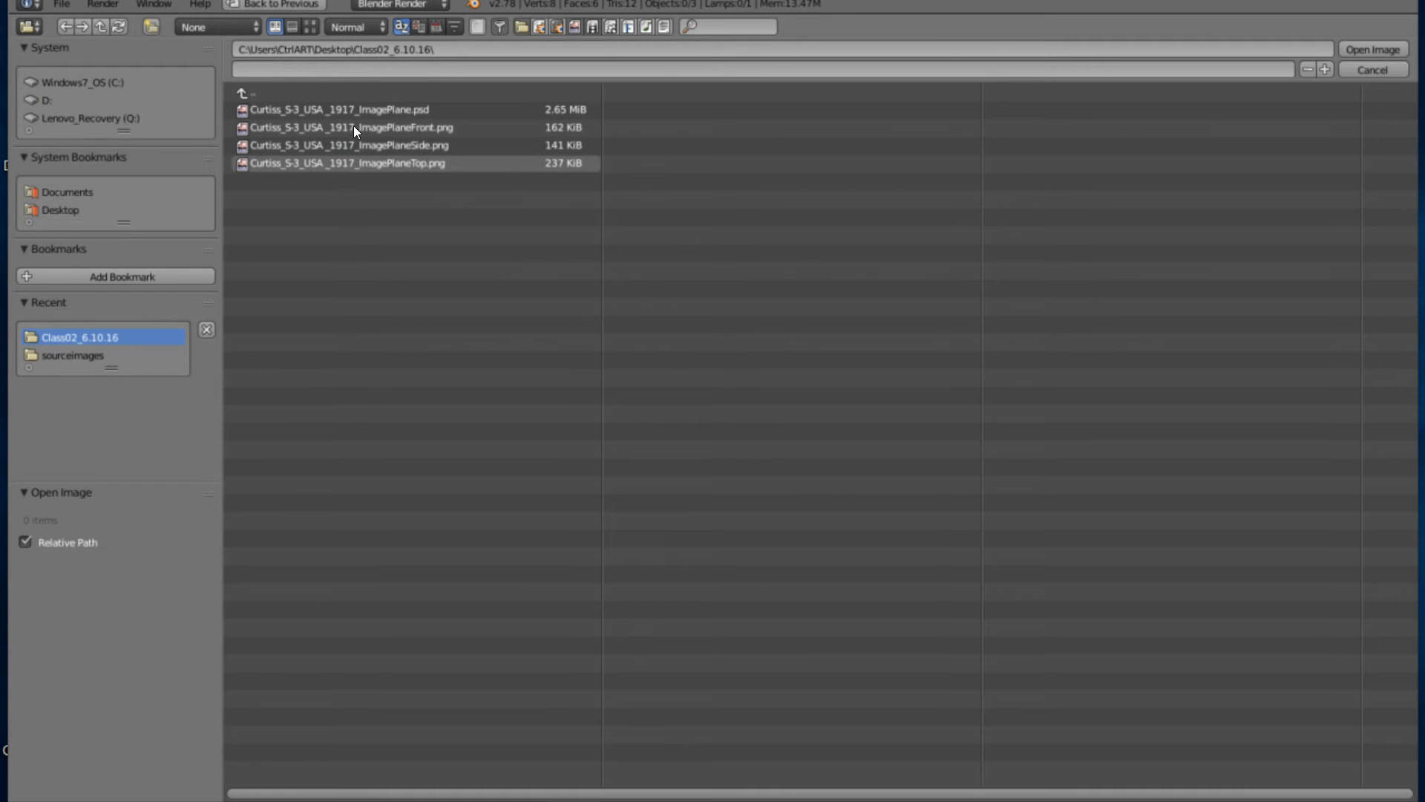
left_click(308, 164)
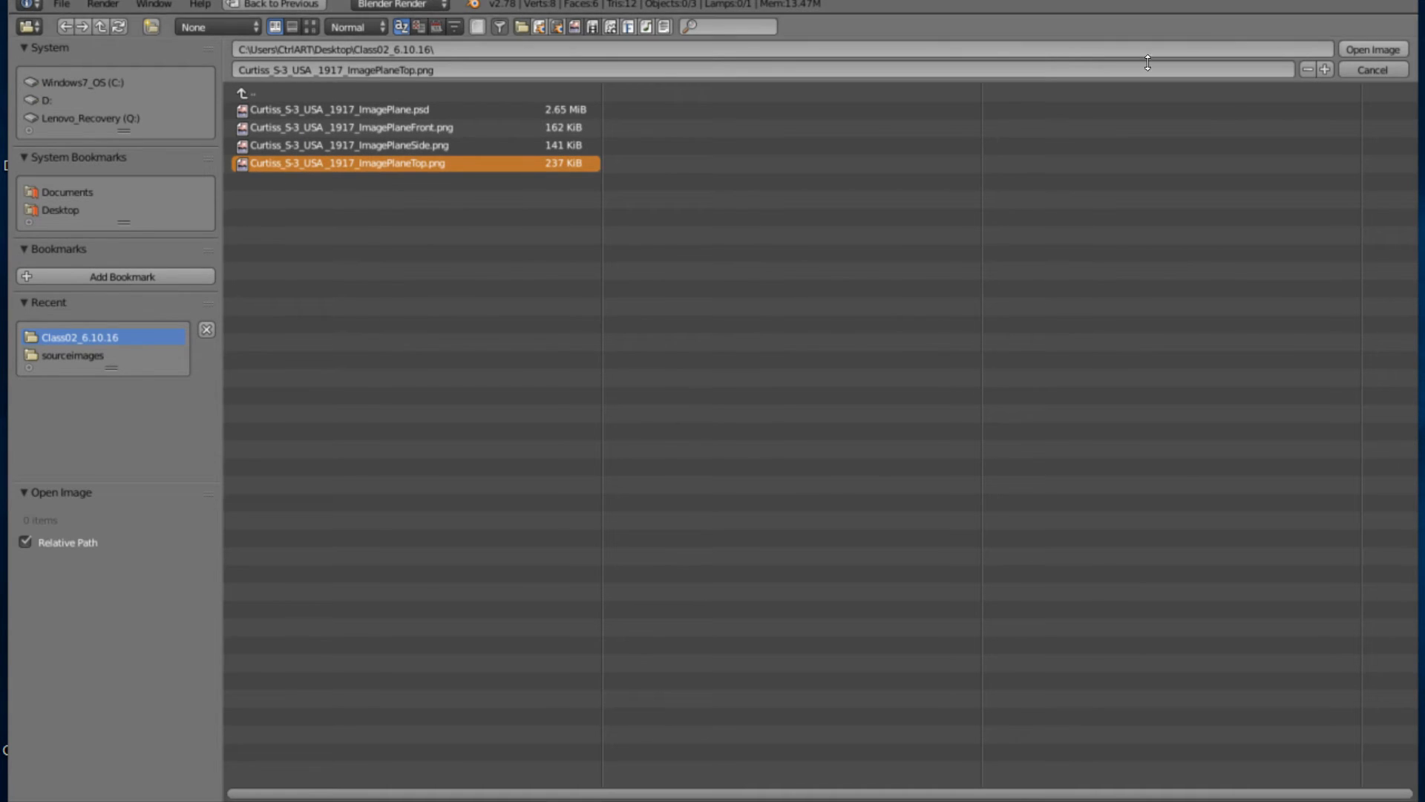
key("Return")
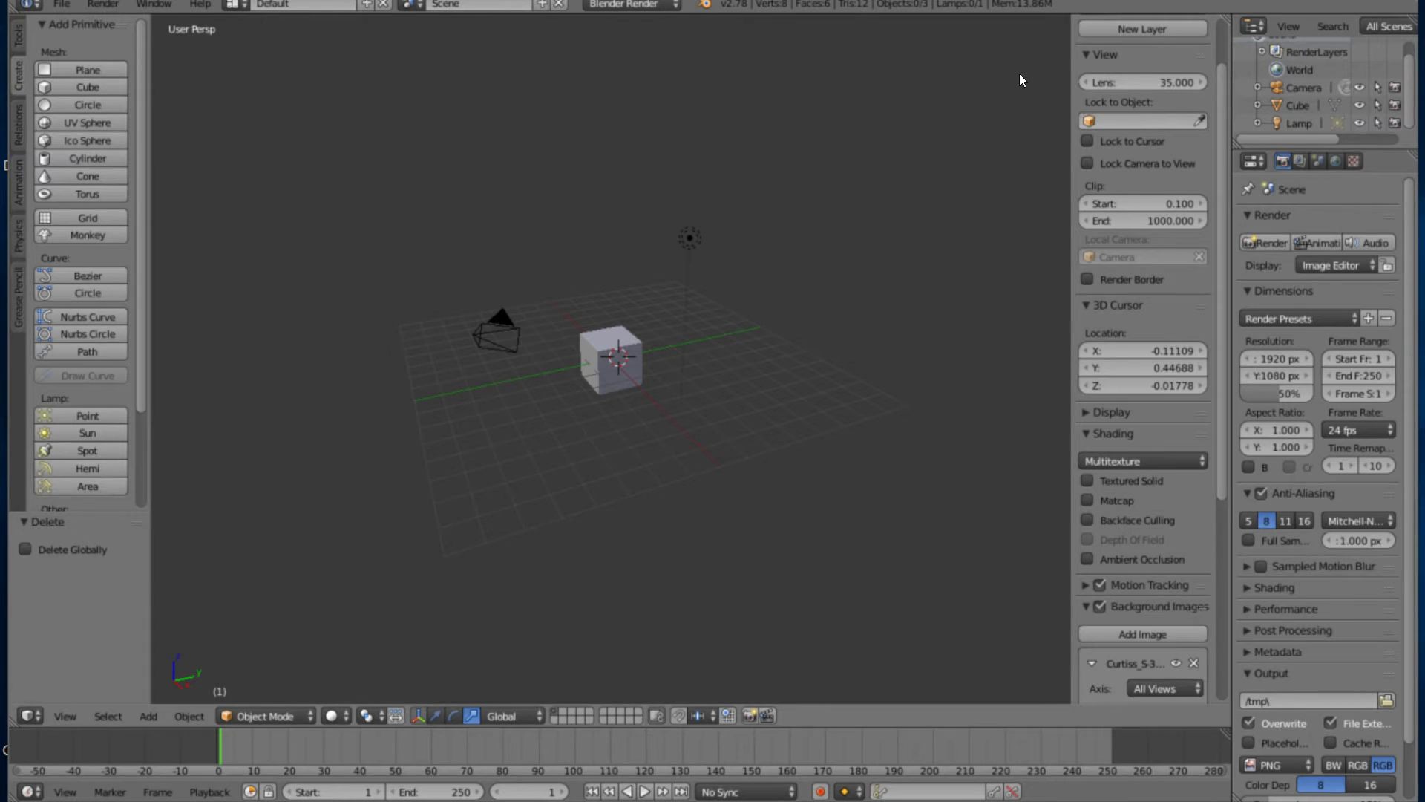
scroll(1021, 239, "down", 5)
scroll(1019, 239, "down", 2)
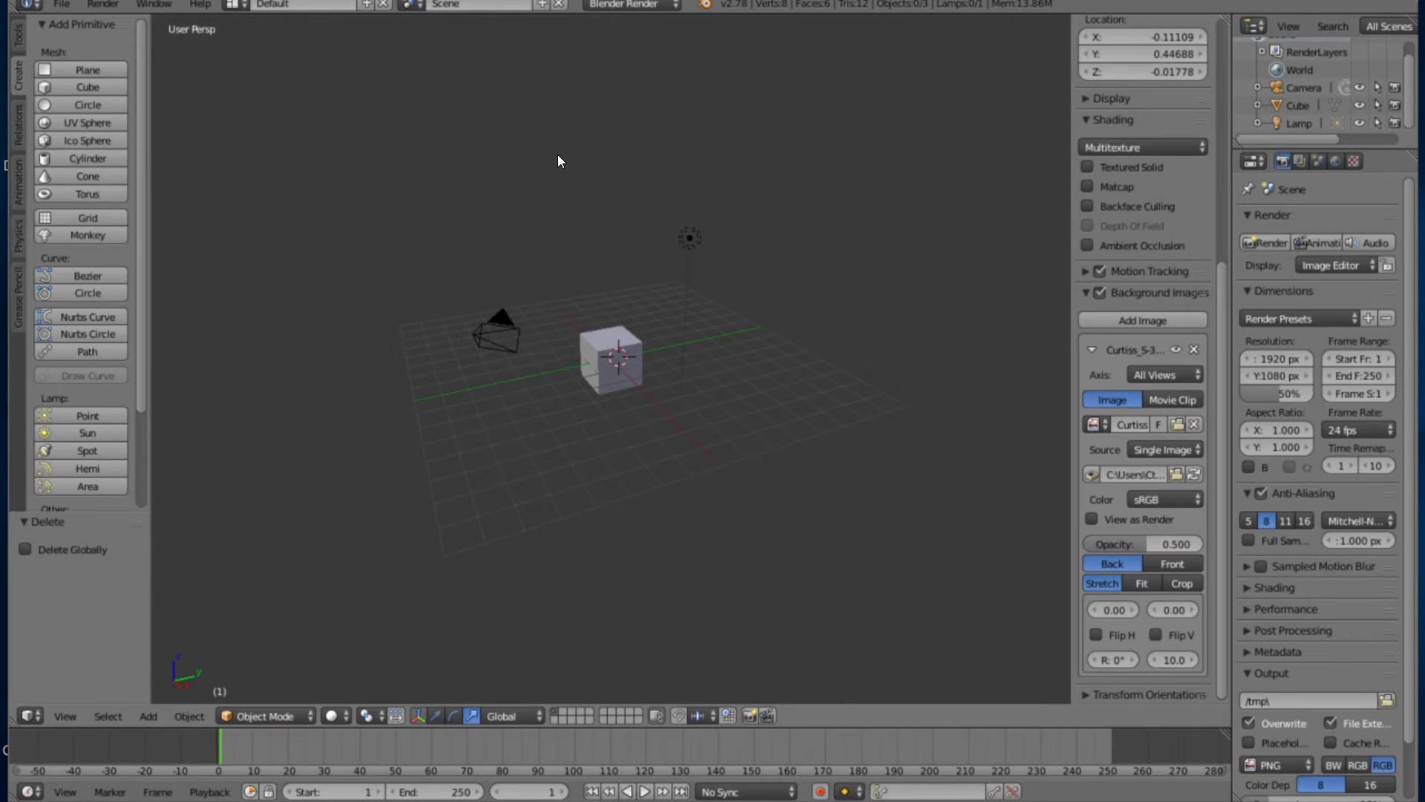
Check the background image in quad view, orbit its perspective view and return to a single view
key("ctrl+alt+q")
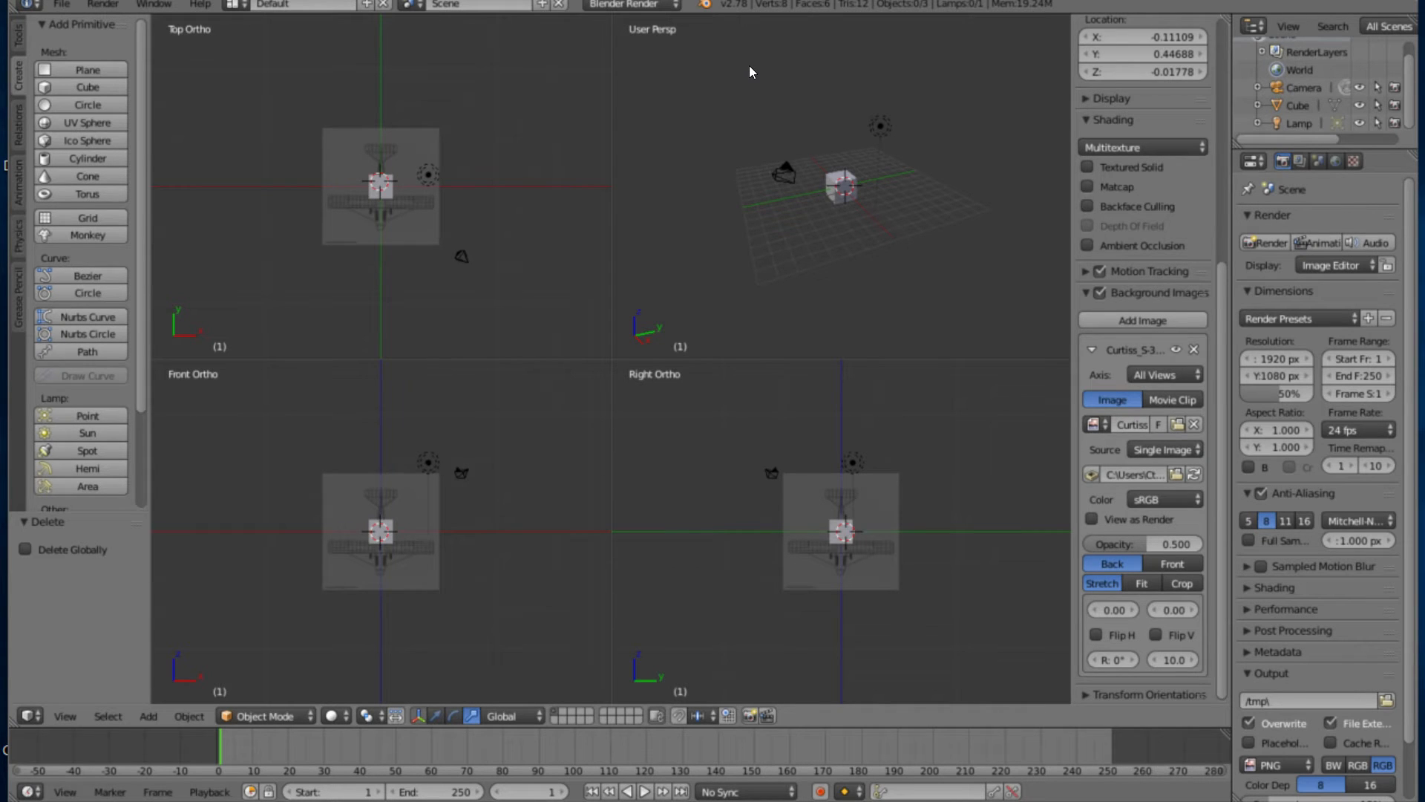
middle_click_drag(782, 142, 747, 181)
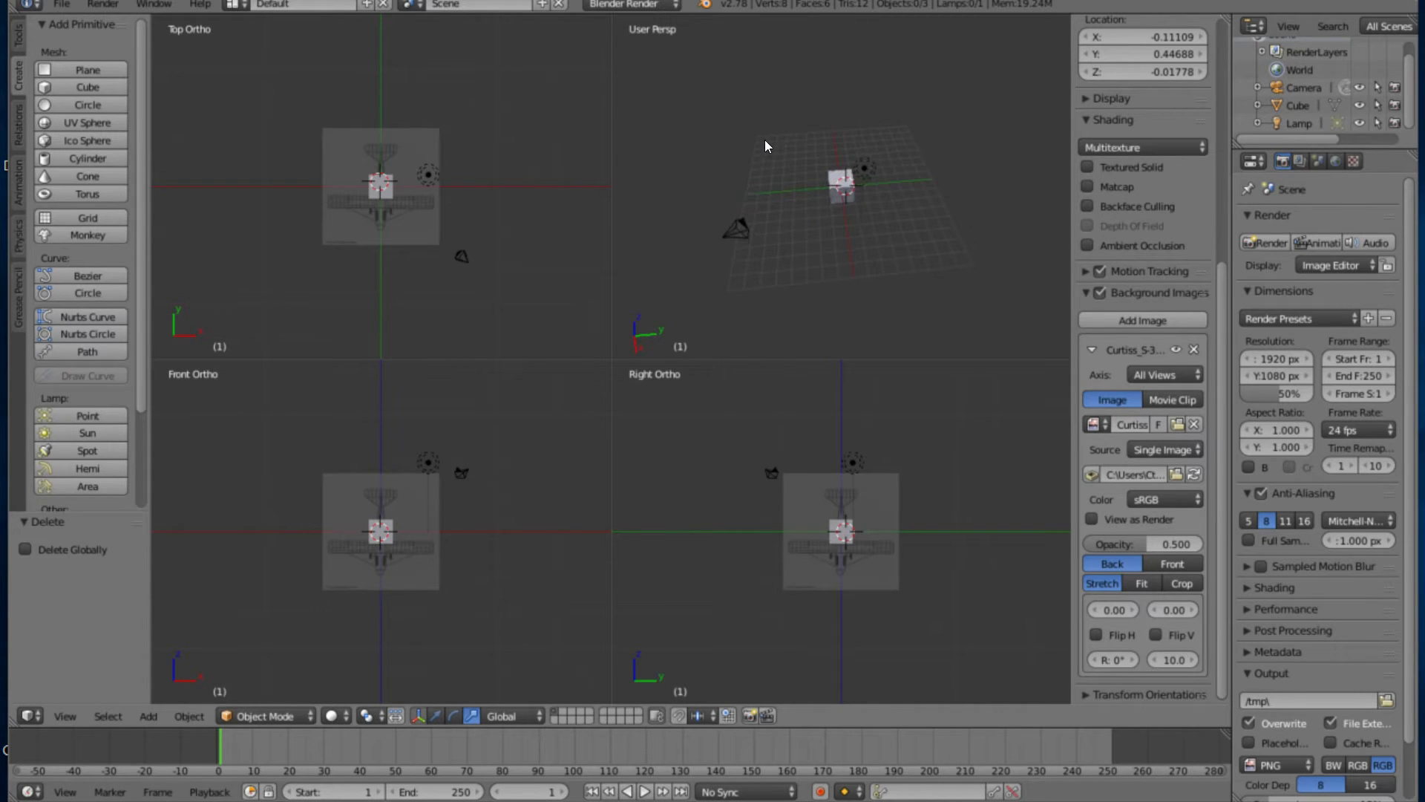
key("ctrl+alt+q")
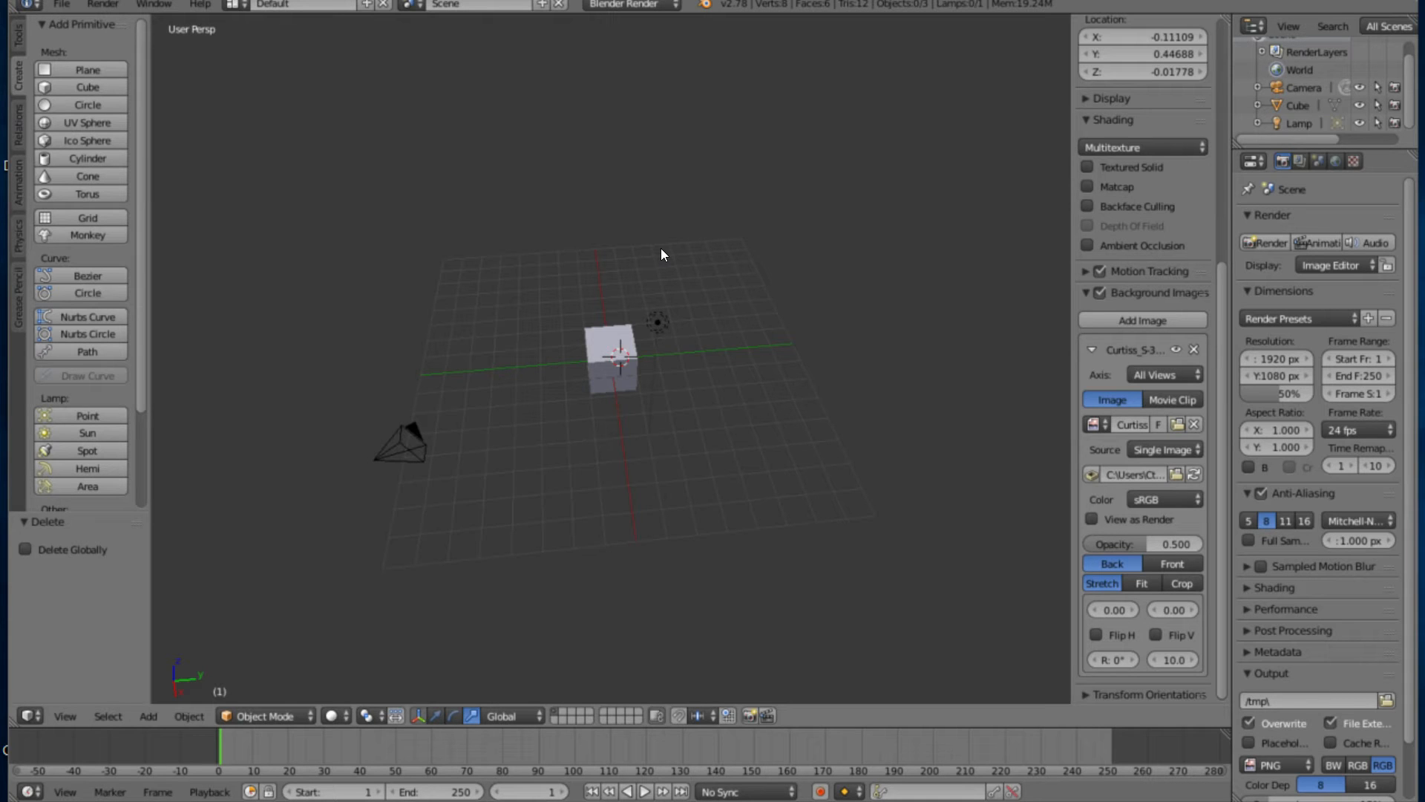
Compare perspective and orthographic projection of the cube from above in wireframe, and return to solid shading in perspective
middle_click_drag(559, 297, 622, 322)
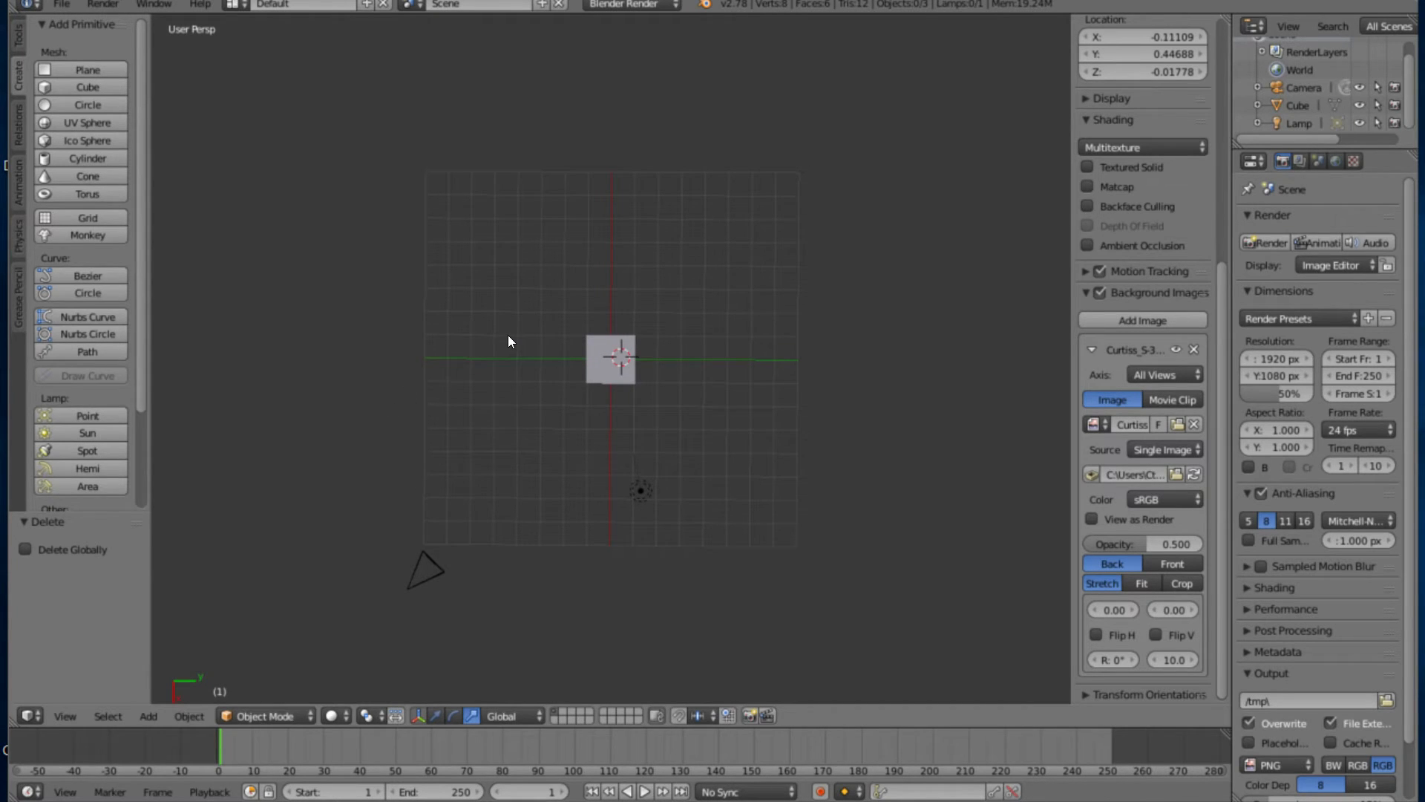
key("z")
scroll(509, 349, "up", 5)
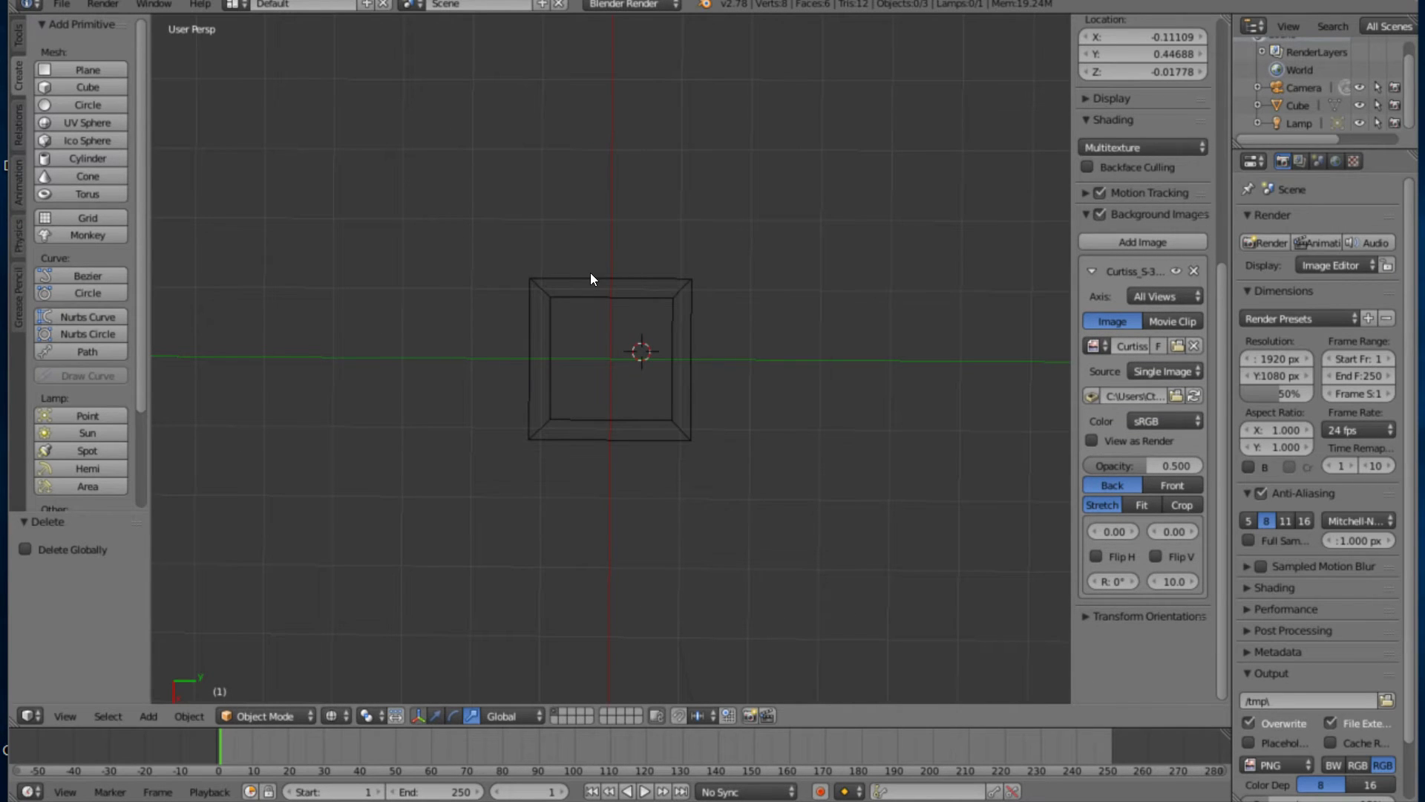
key("KP_5")
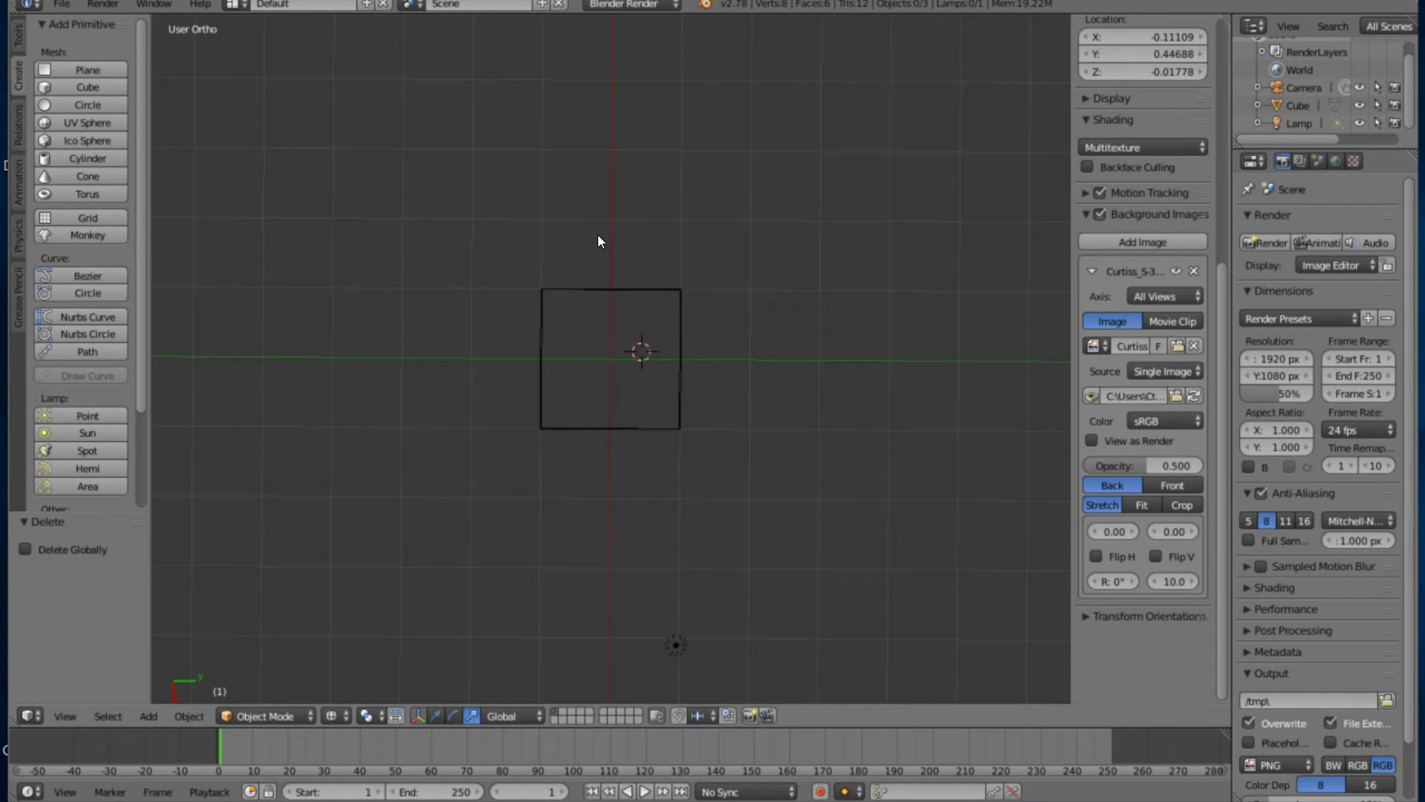
key("KP_5")
middle_click_drag(558, 340, 620, 249)
key("z")
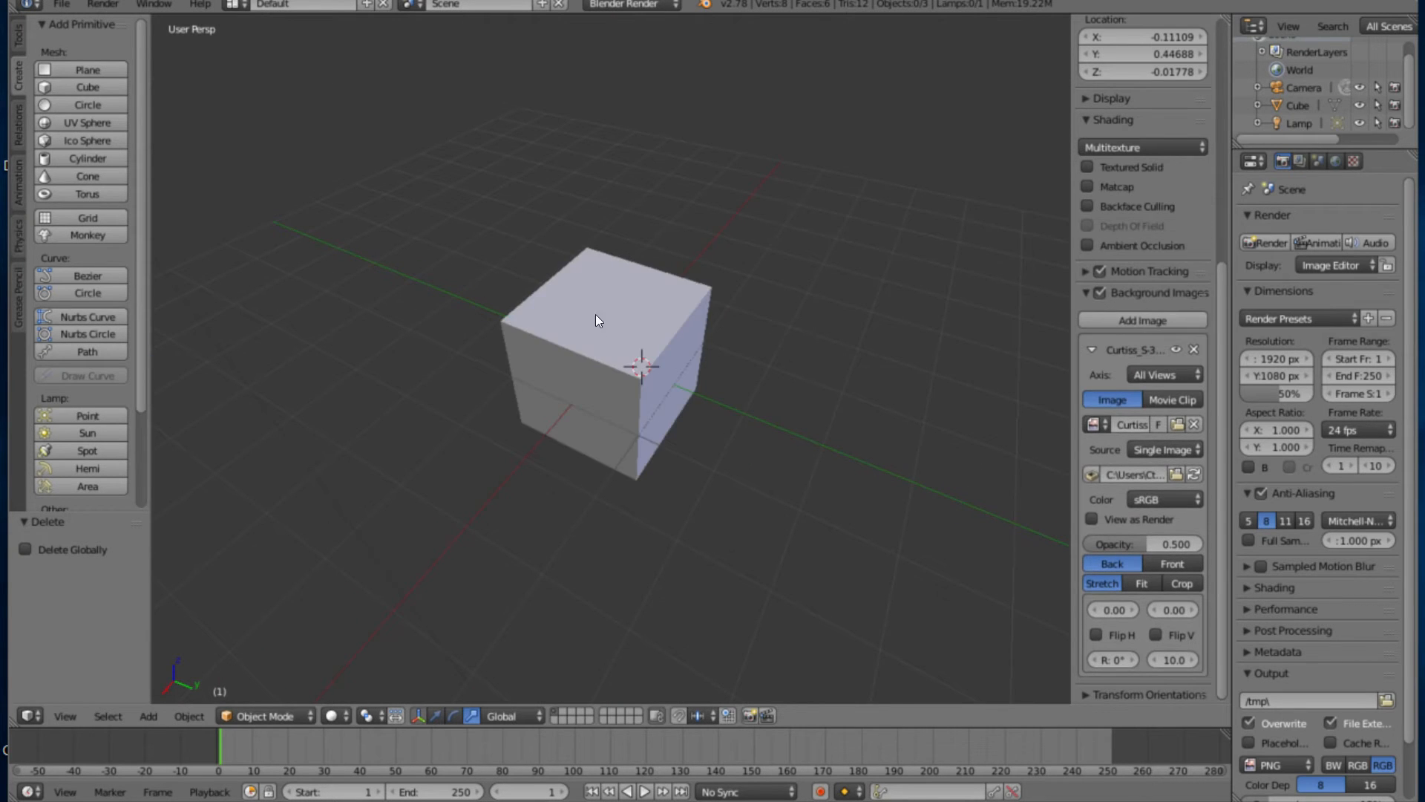
Compare the solid cube at an angle in orthographic and perspective projection, ending in perspective
scroll(595, 321, "down", 3)
middle_click_drag(591, 338, 710, 325)
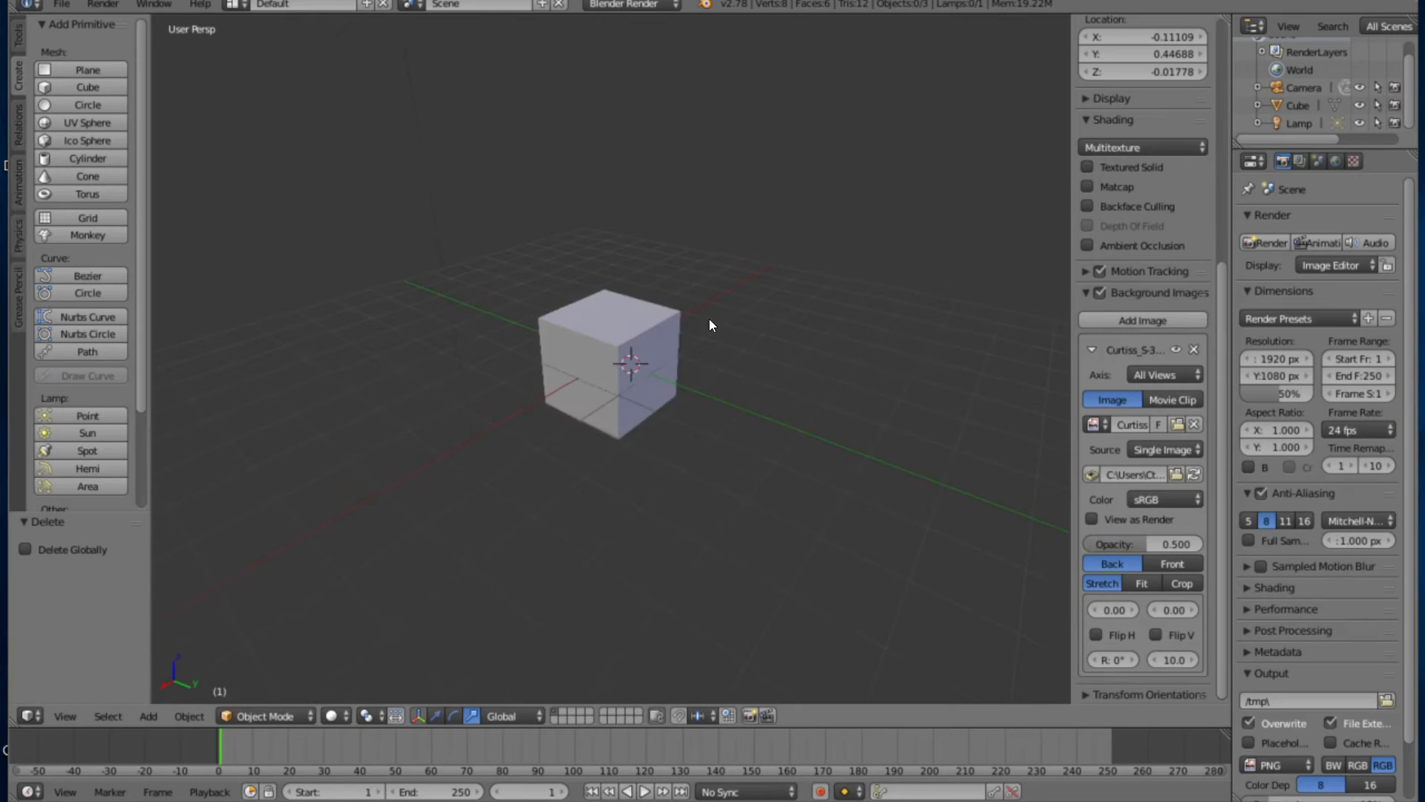
key("KP_5")
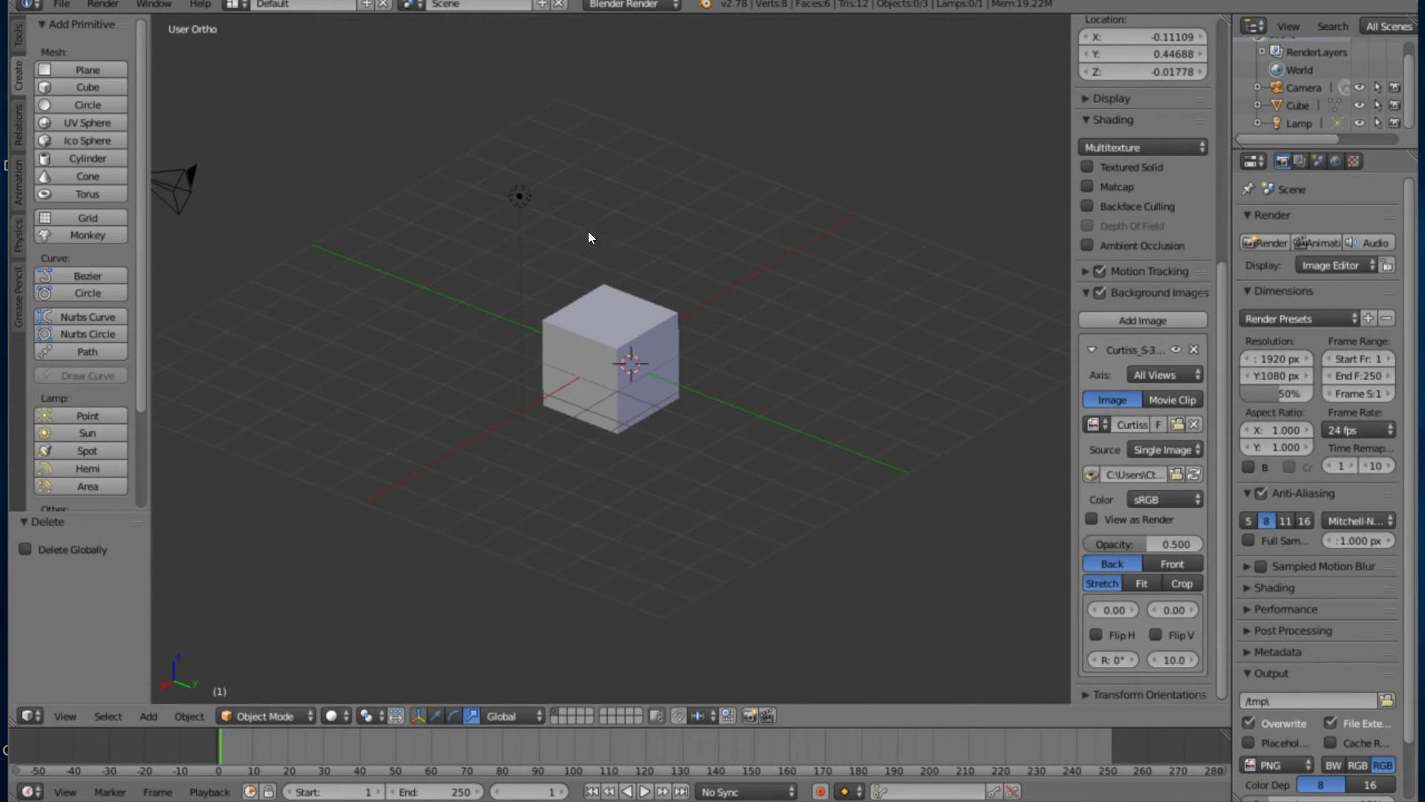
middle_click_drag(602, 279, 526, 294)
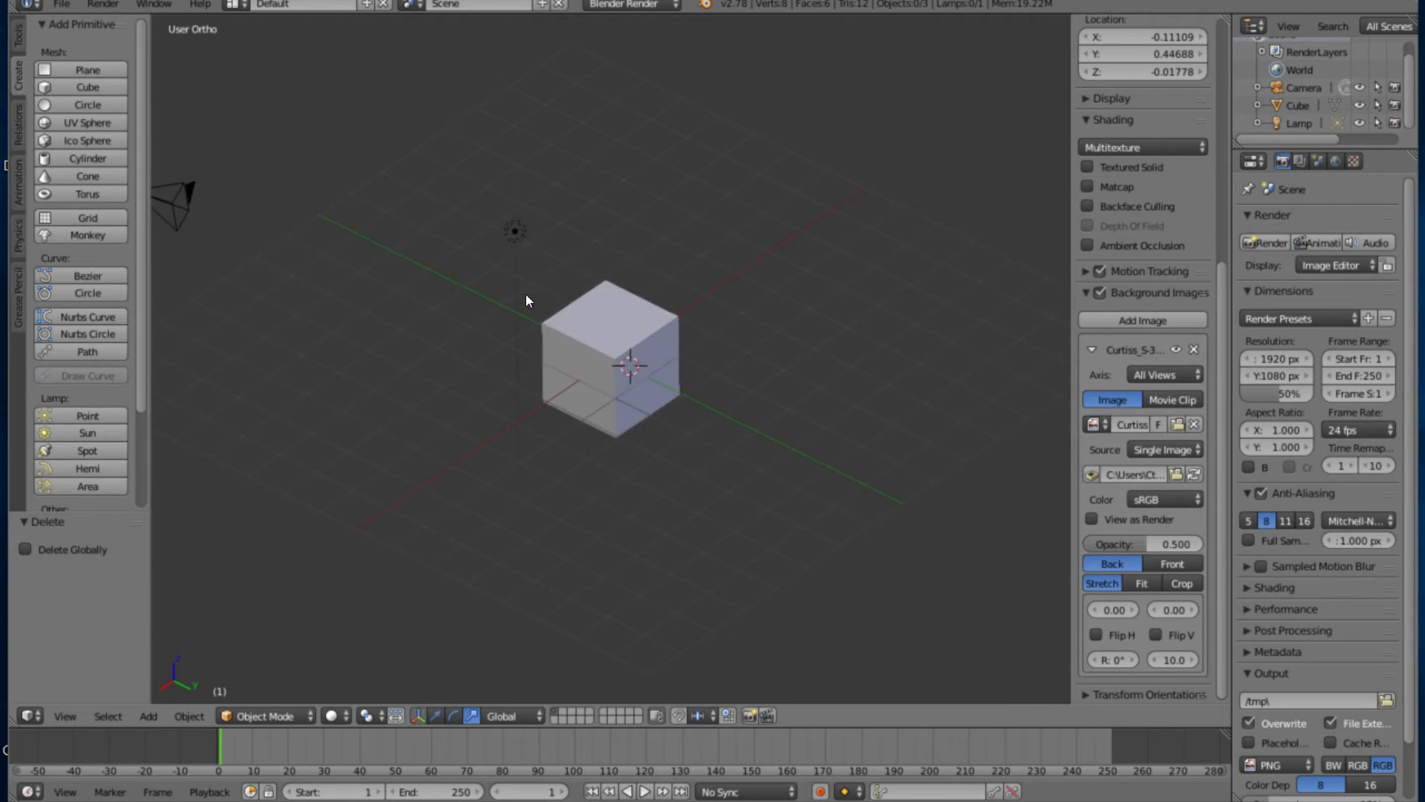
middle_click_drag(622, 263, 492, 170)
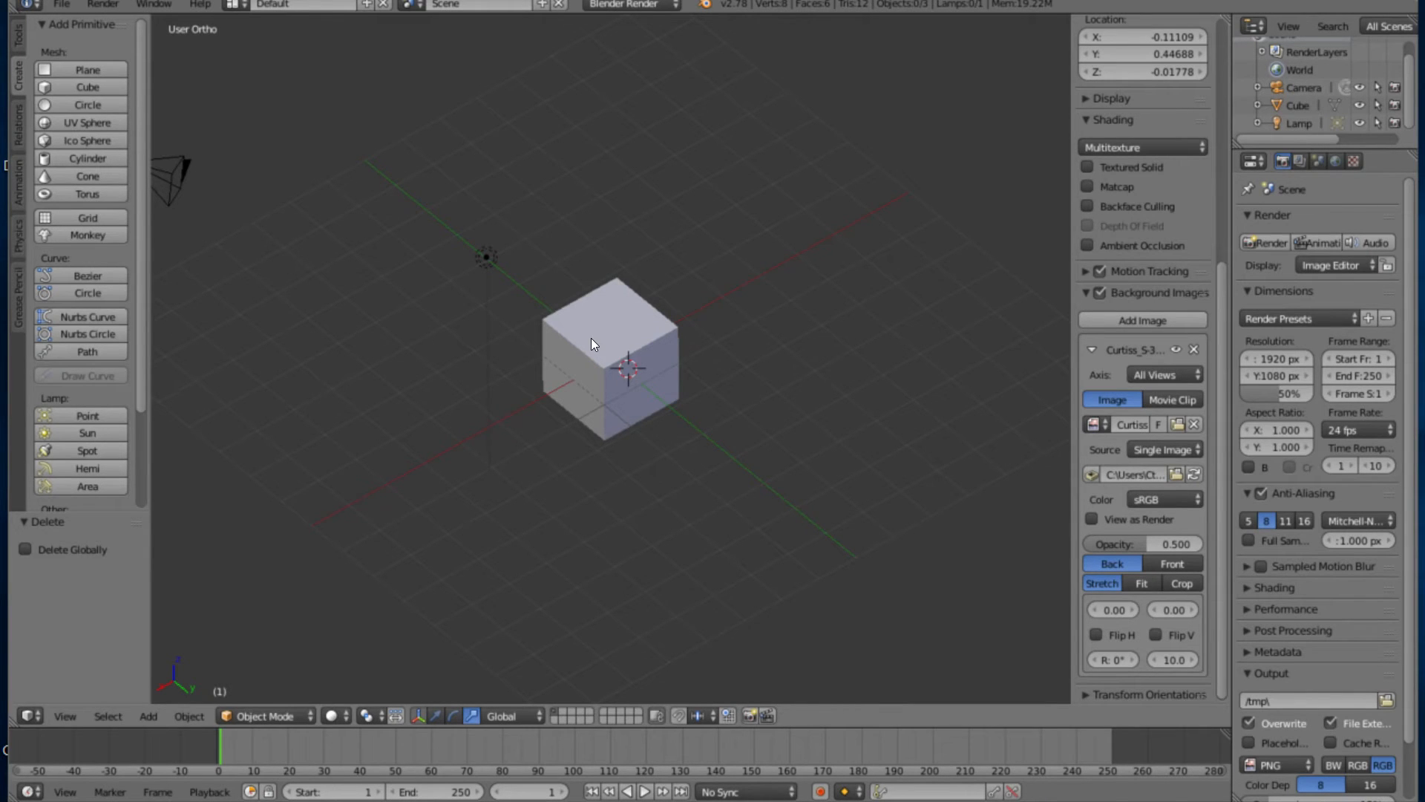
key("KP_5")
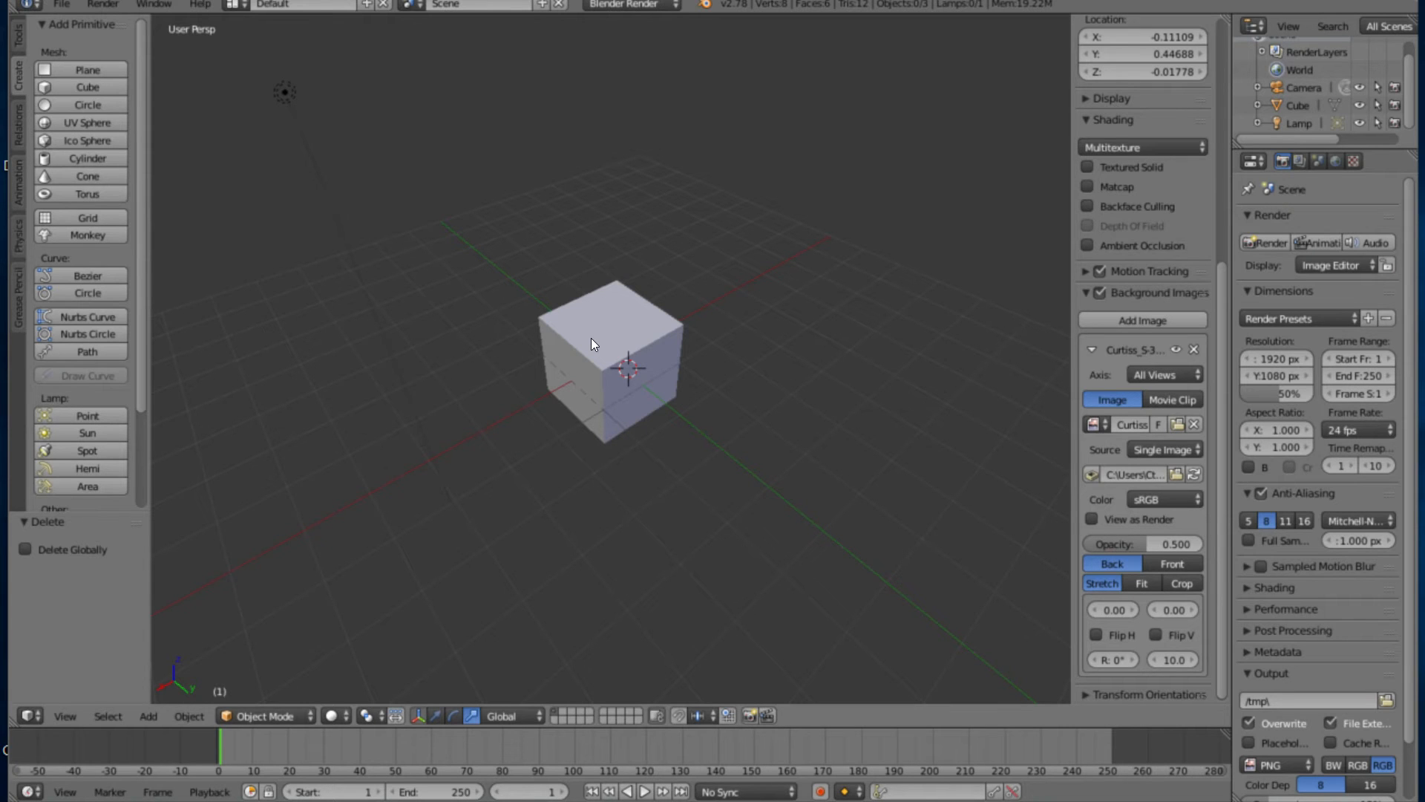
Switch to quad view and limit the airplane background image to the Top axis
key("ctrl+alt+q")
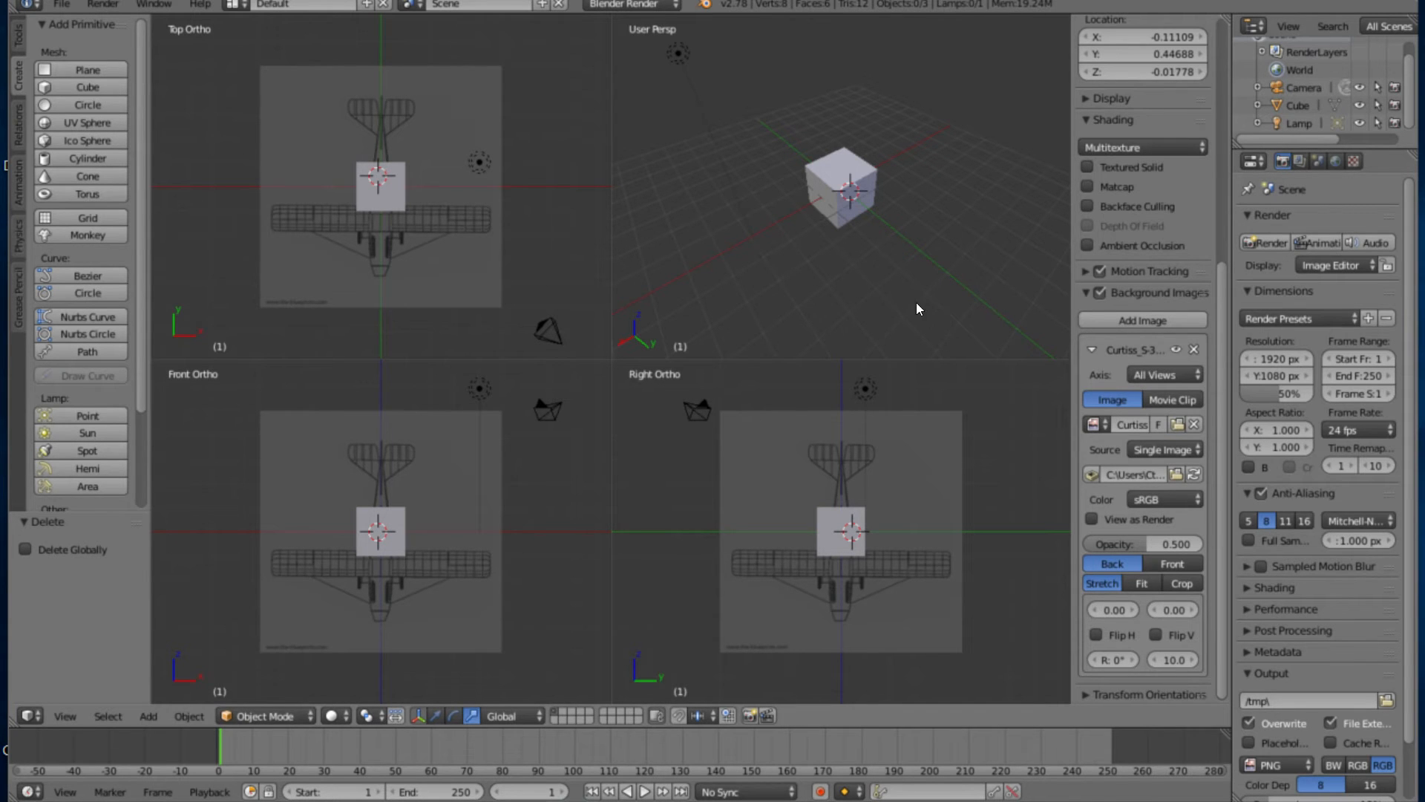
left_click(1164, 375)
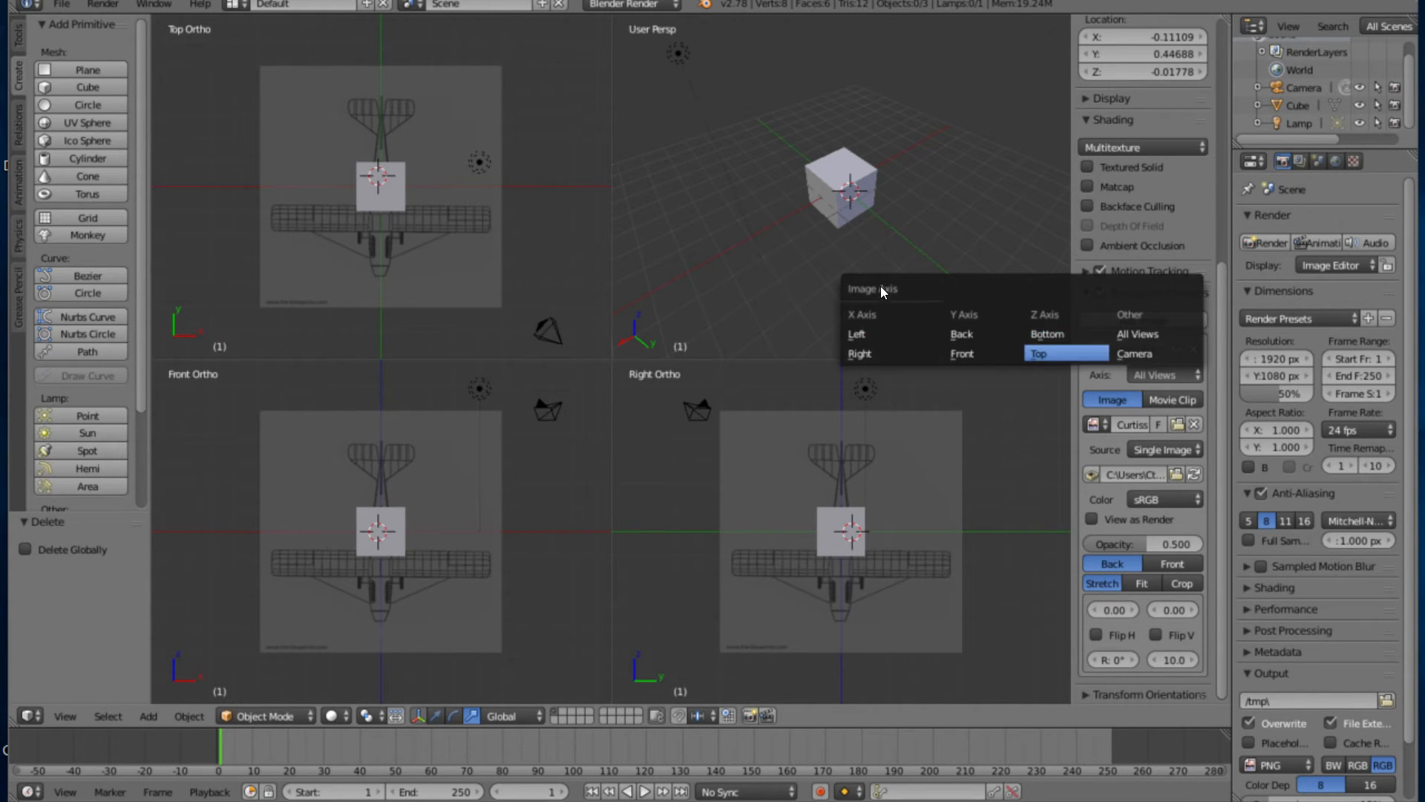
left_click(1066, 353)
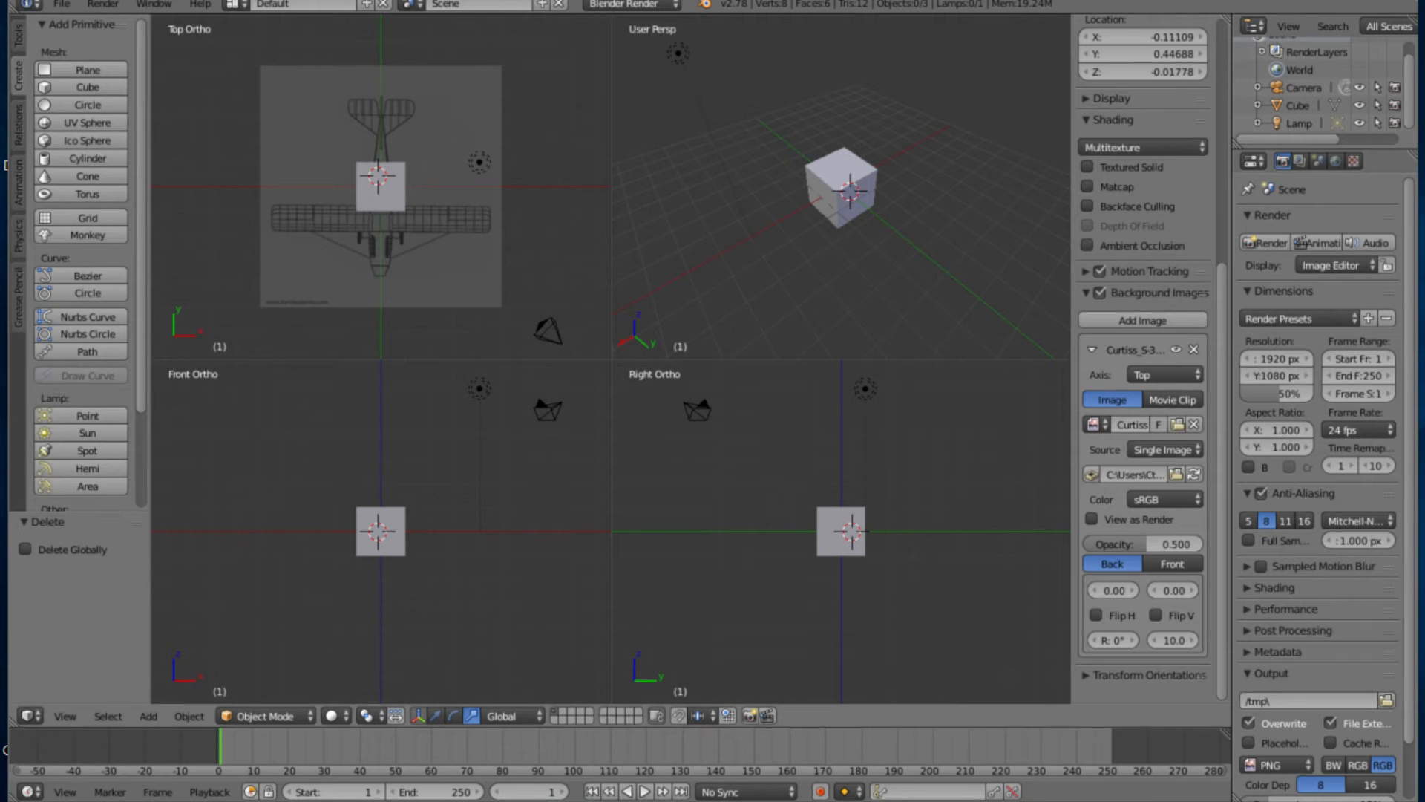
Examine the airplane blueprint in the Top view and the cube in the perspective view
middle_click_drag(404, 162, 382, 266, "shift")
scroll(409, 152, "up", 6)
scroll(407, 159, "down", 3)
scroll(407, 161, "up", 2)
scroll(382, 175, "down", 3)
mouse_move(705, 199)
middle_mouse_down()
mouse_move(731, 221)
mouse_move(685, 221)
mouse_move(772, 229)
mouse_move(698, 221)
middle_mouse_up()
scroll(718, 200, "down", 2)
middle_click_drag(778, 186, 741, 189)
scroll(719, 209, "up", 6)
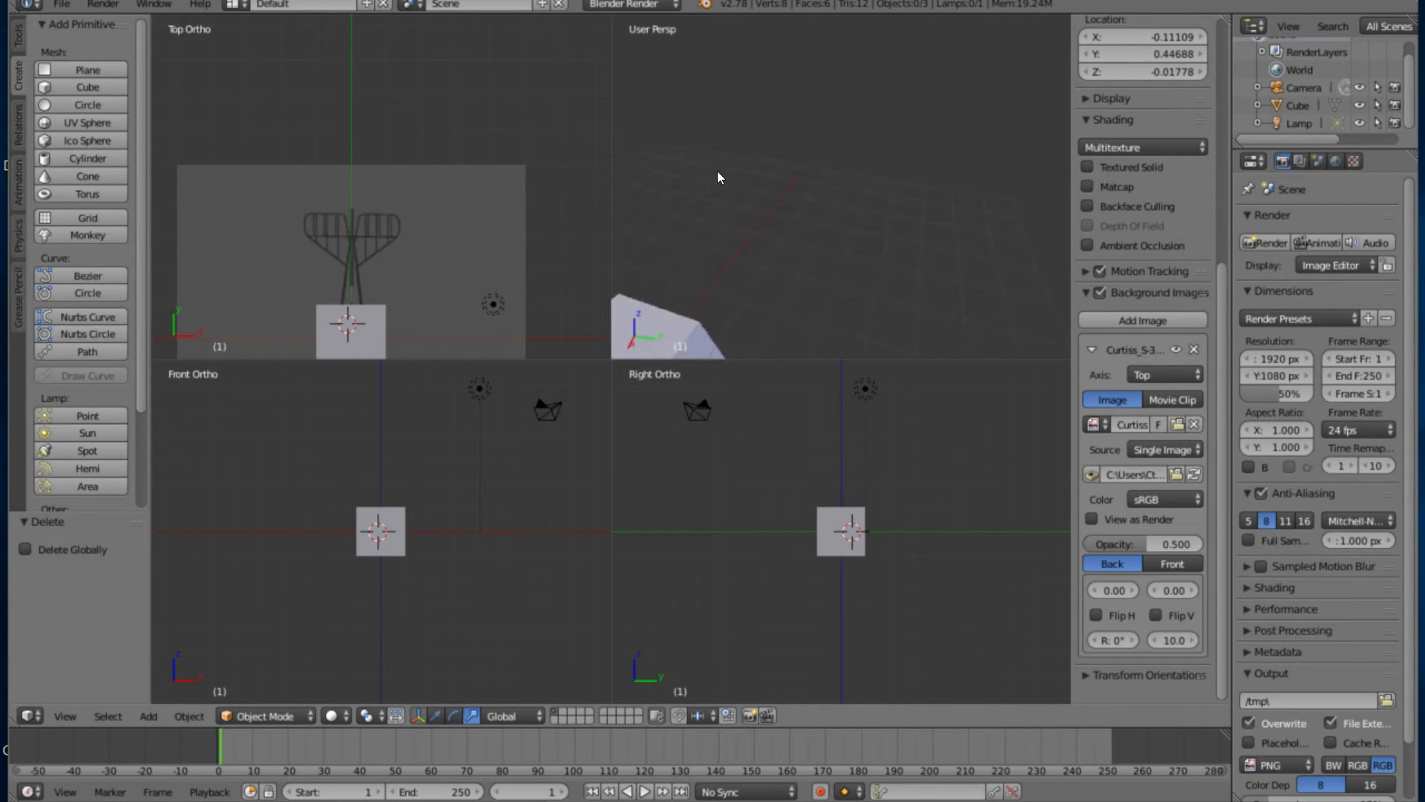
scroll(773, 110, "down", 4)
scroll(443, 190, "down", 3)
middle_click_drag(417, 203, 435, 131, "shift")
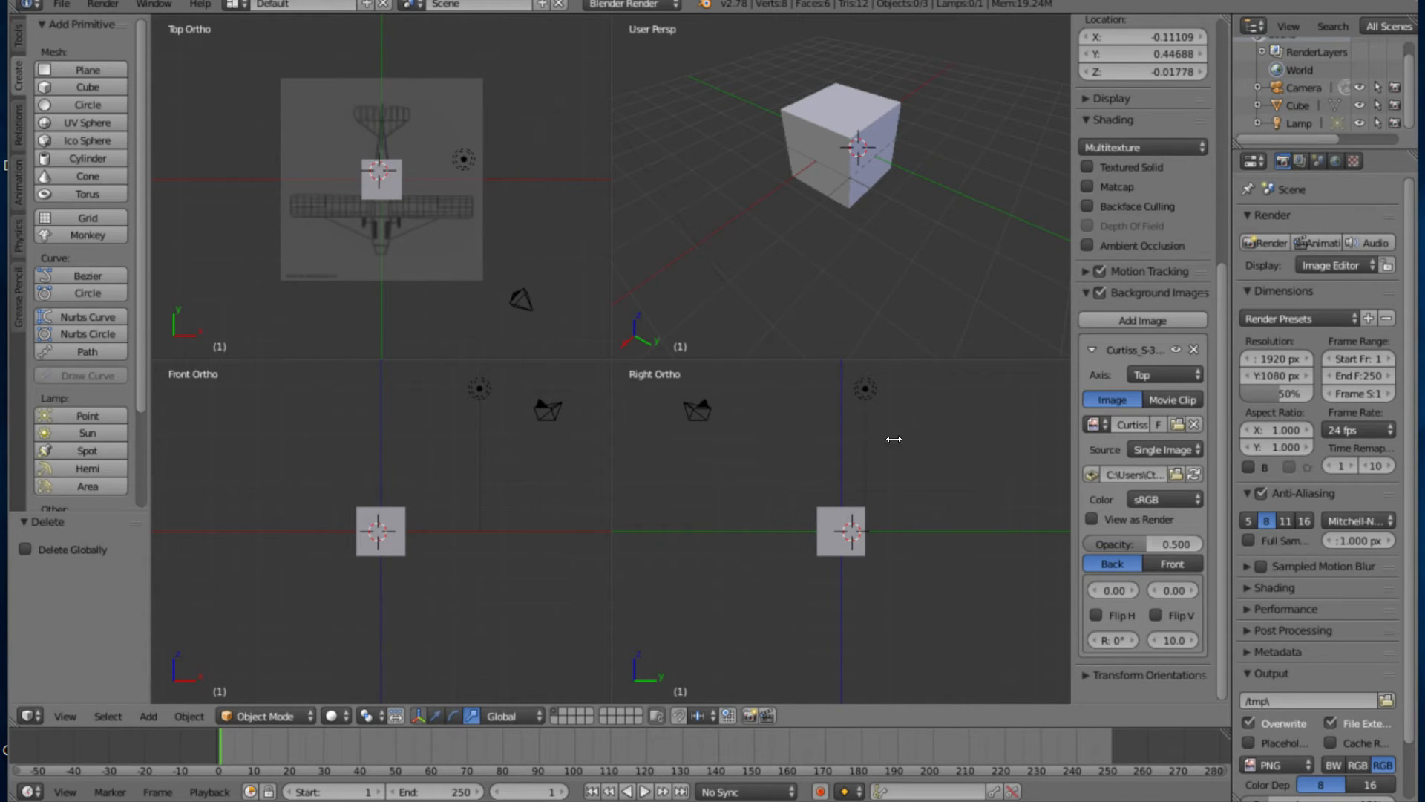
Try the top background image at full opacity, and settle on an opacity of 0.754
left_click_drag(1144, 544, 1218, 544)
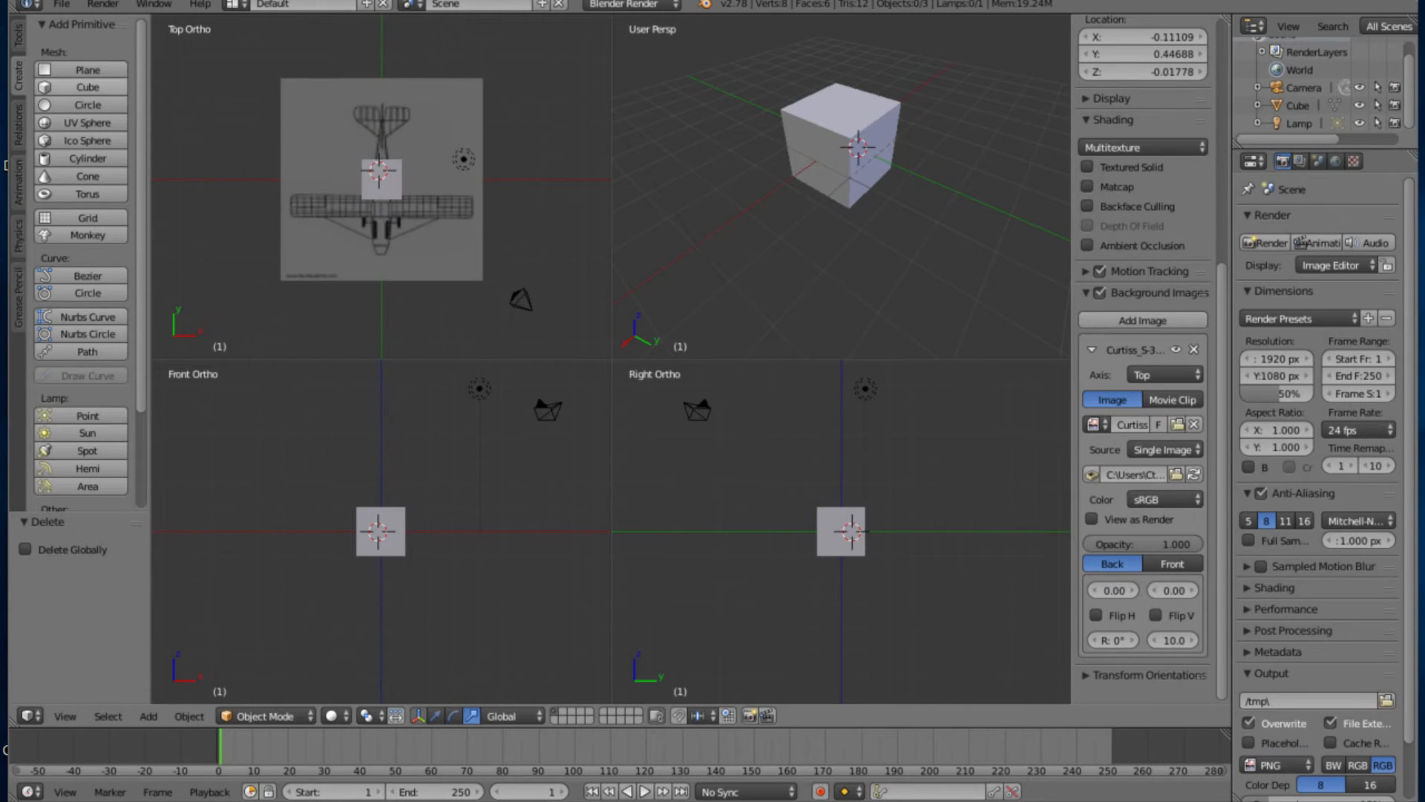
scroll(364, 159, "up", 4)
scroll(377, 149, "up", 1)
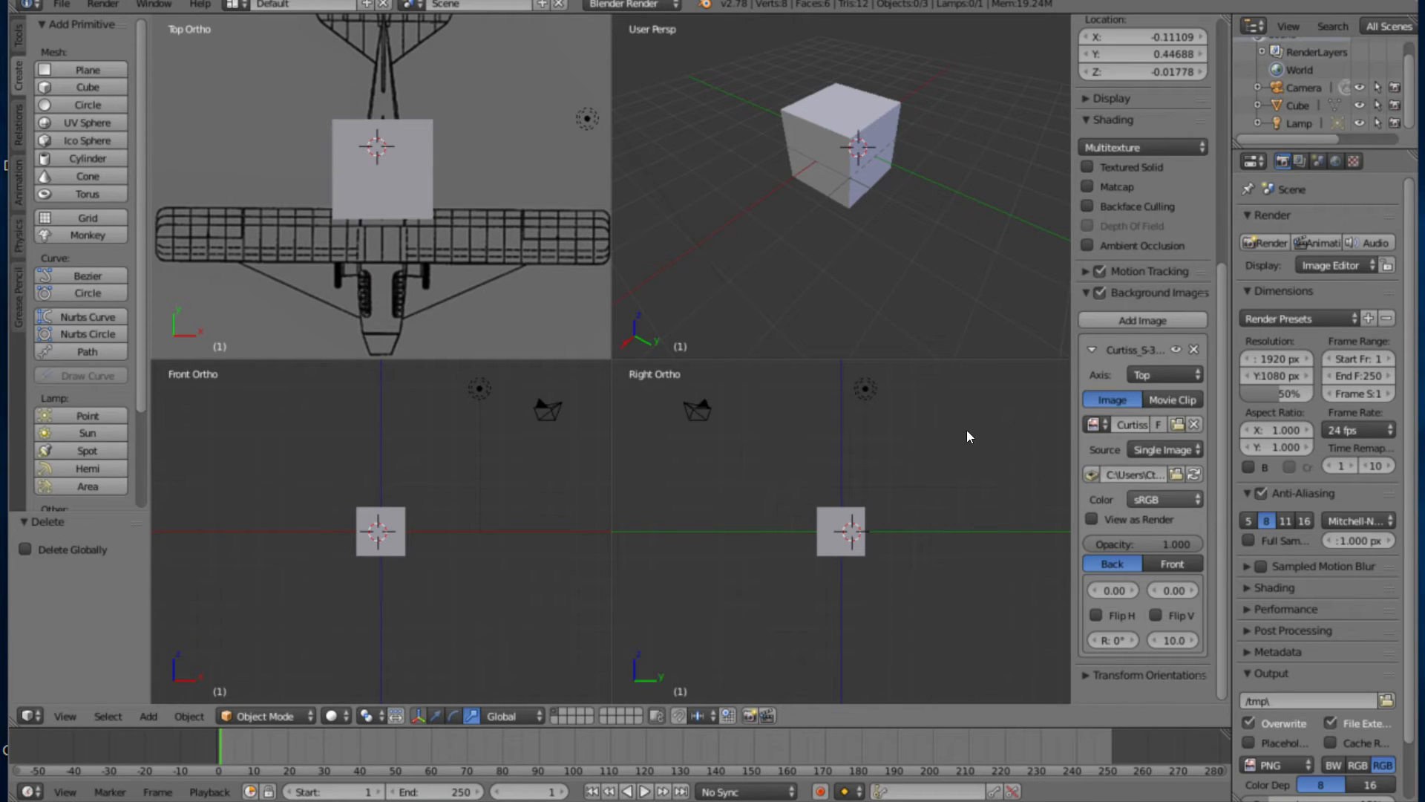
left_click_drag(1147, 544, 1207, 544)
left_click_drag(1191, 545, 1173, 544)
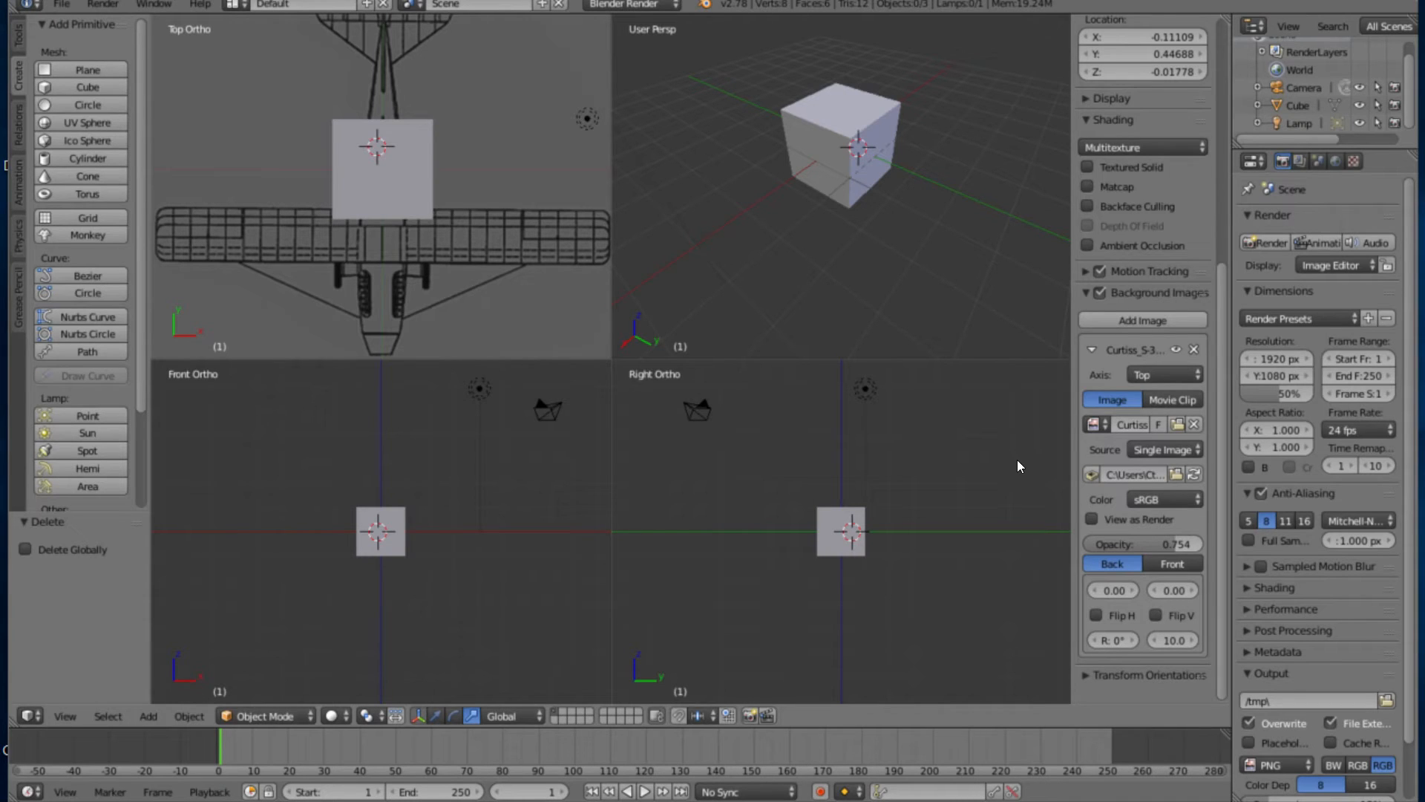
Try a horizontal offset of -1.60 on the top background image and reset it to 0
left_click_drag(1114, 591, 1084, 591)
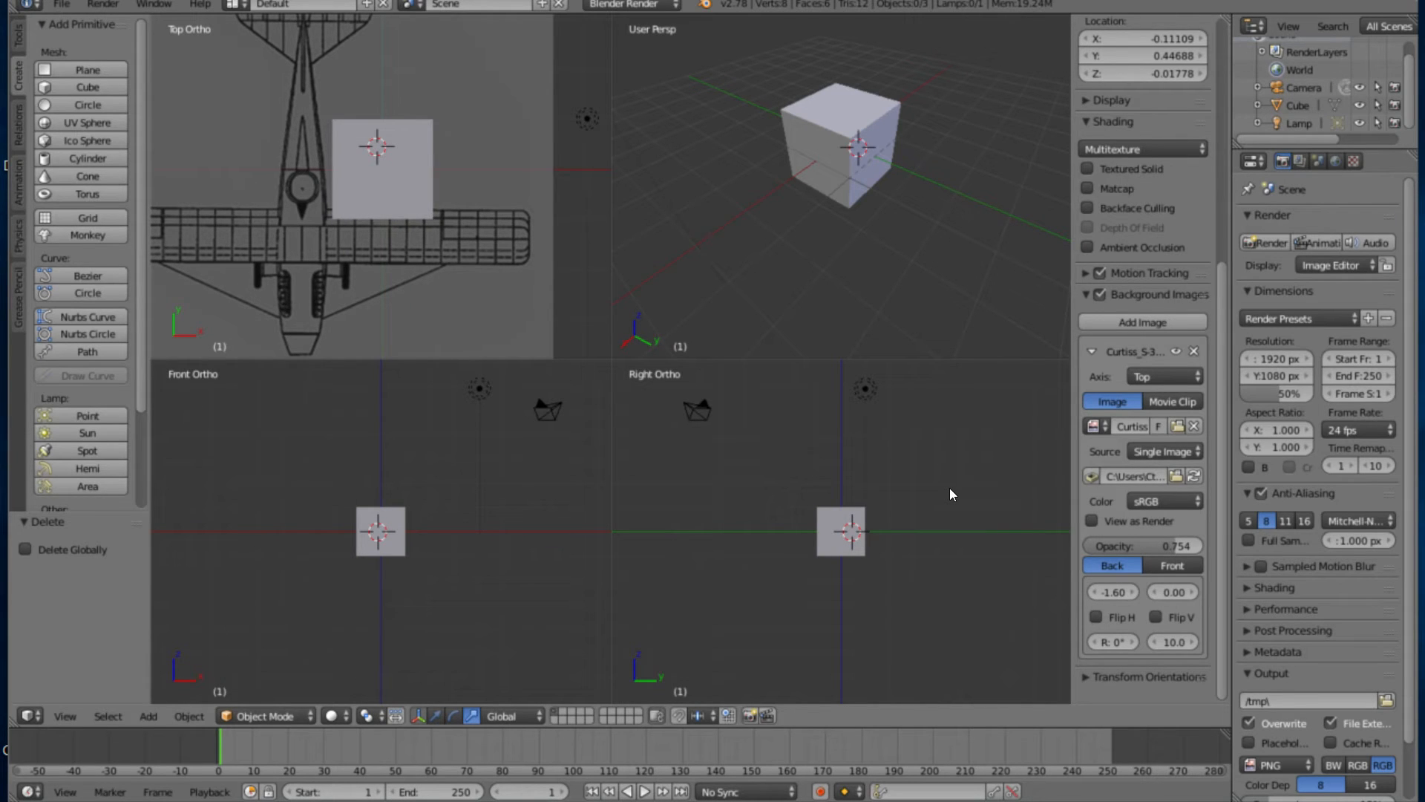
left_click(1112, 592)
type("0")
key("Return")
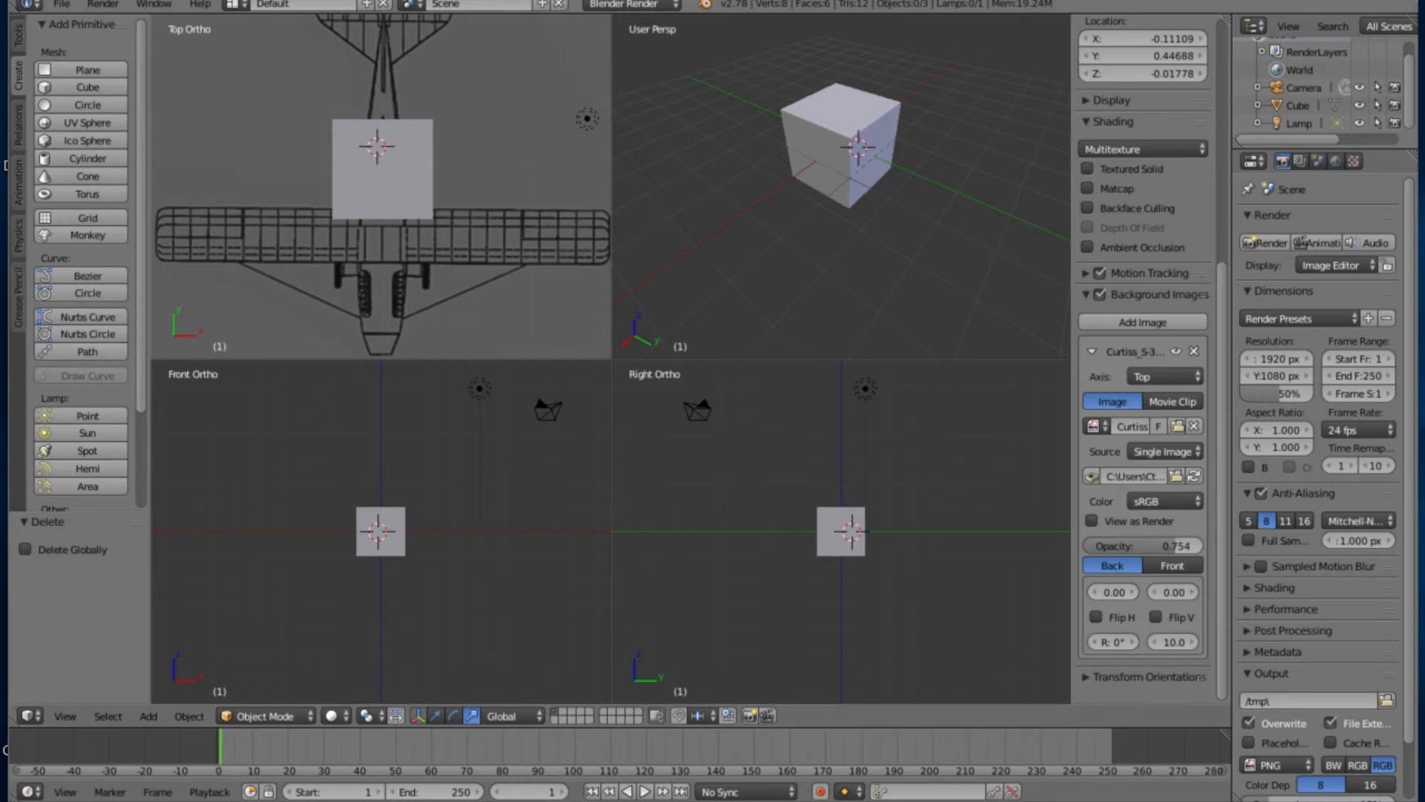
Add a second background image and load Curtiss_S-3_USA_1917_ImagePlaneFront.png from the Class02_6.10.16 folder on the Desktop
scroll(399, 119, "down", 3)
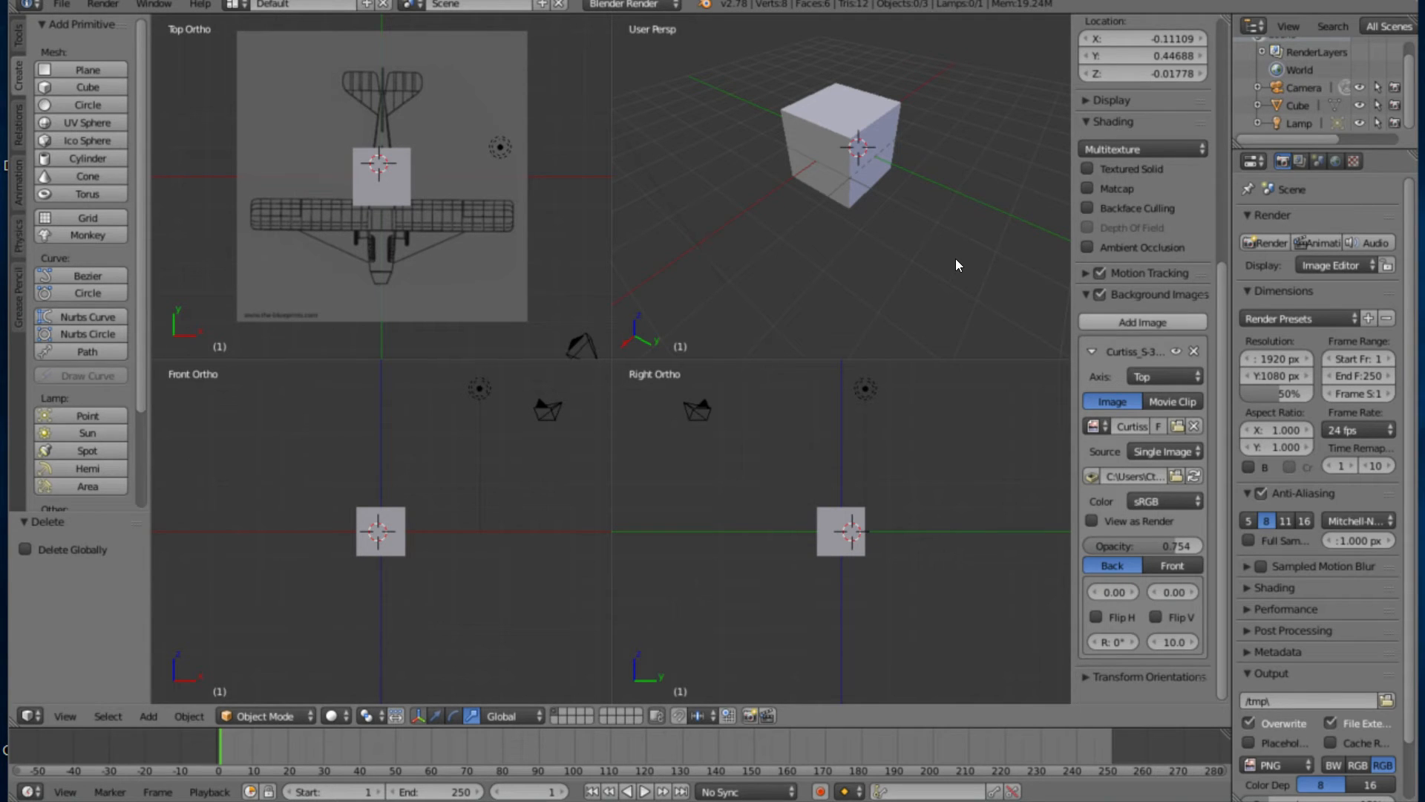
left_click(1144, 322)
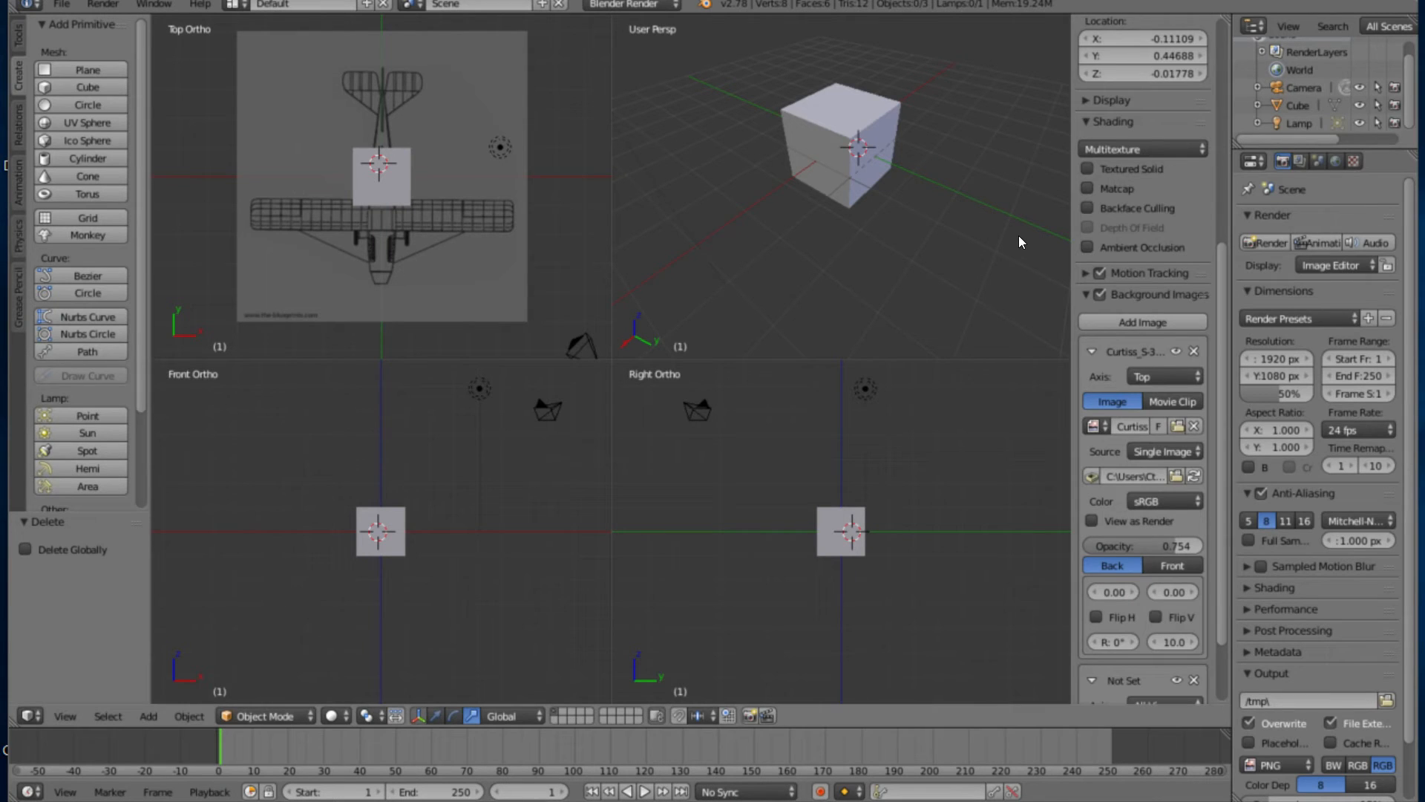
scroll(1143, 371, "down", 4)
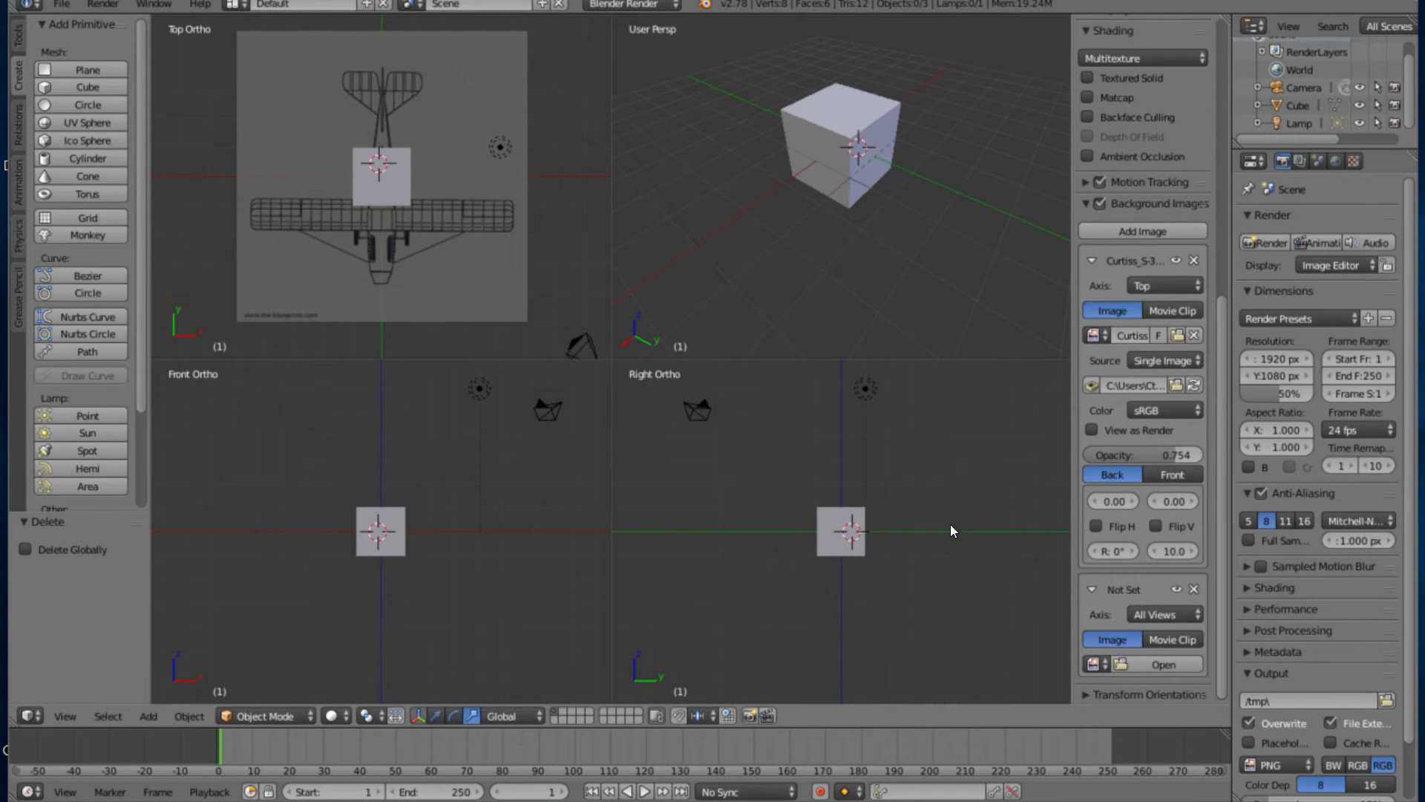
left_click(1163, 663)
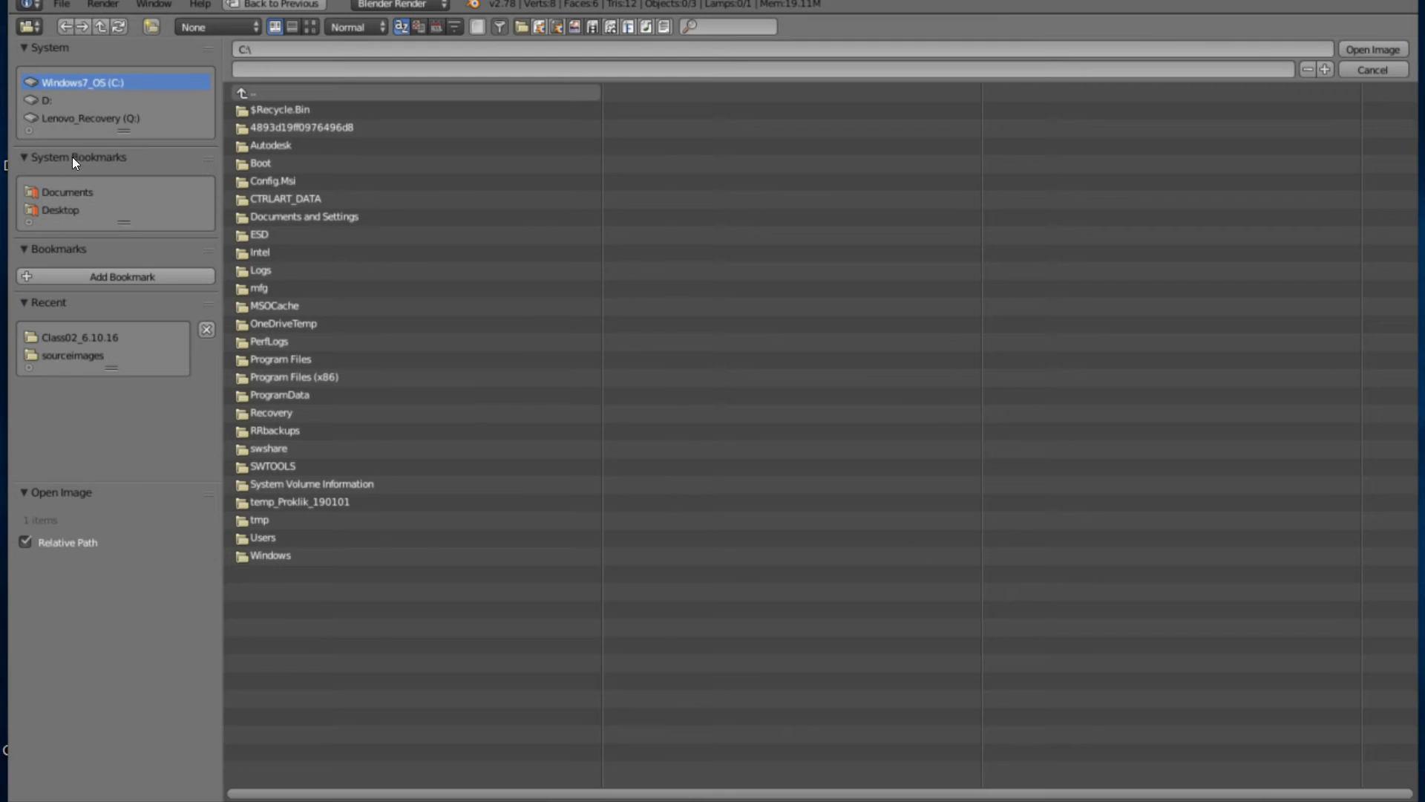
left_click(59, 208)
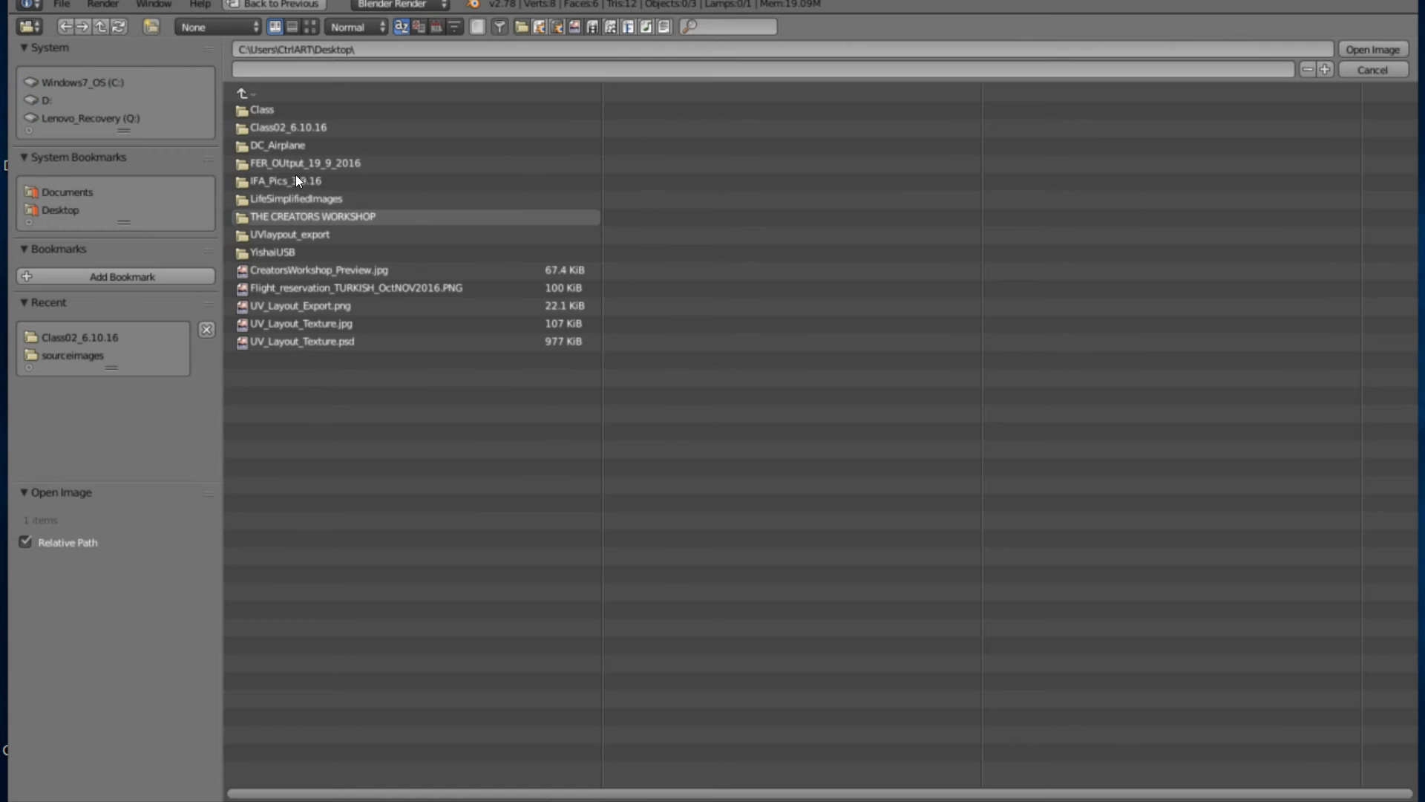
left_click(267, 127)
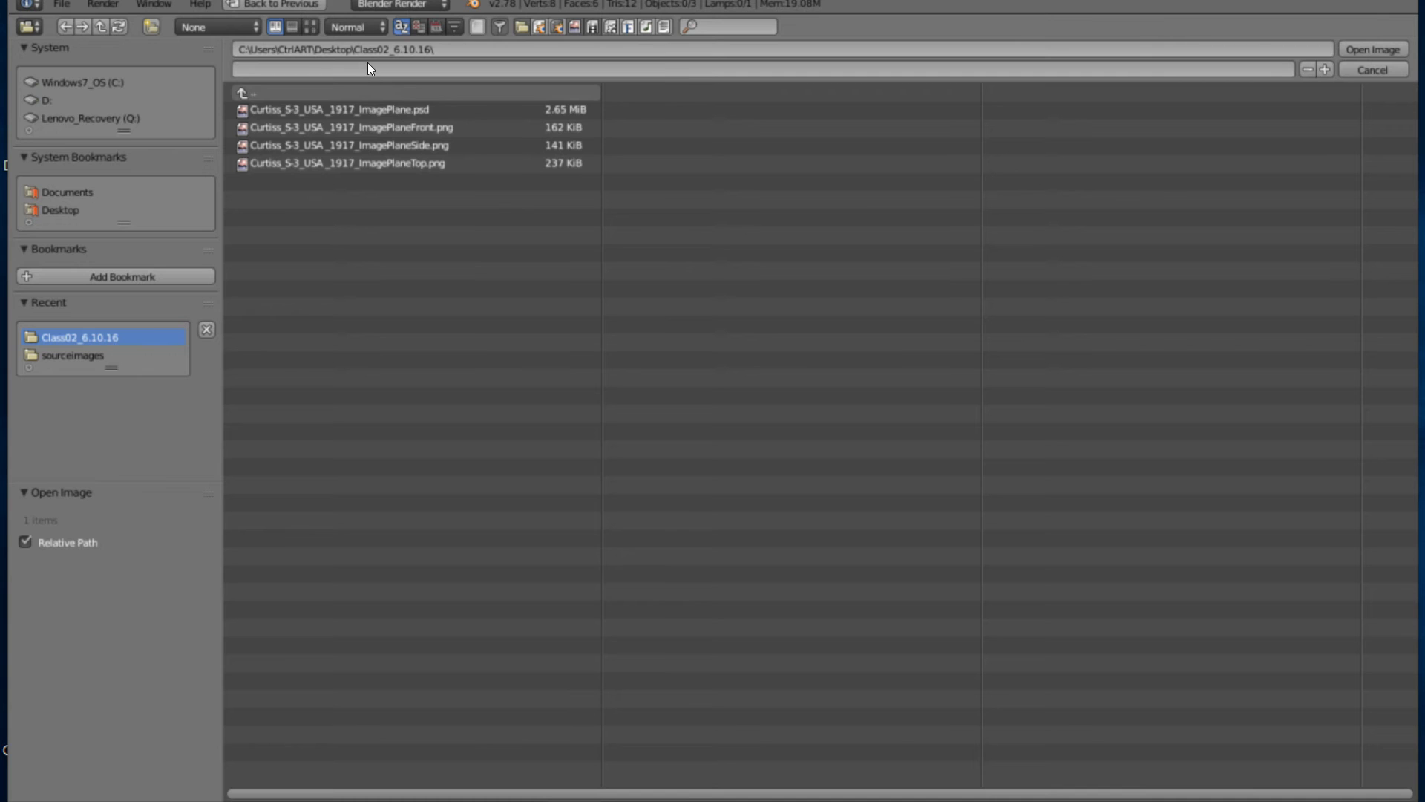
left_click(375, 127)
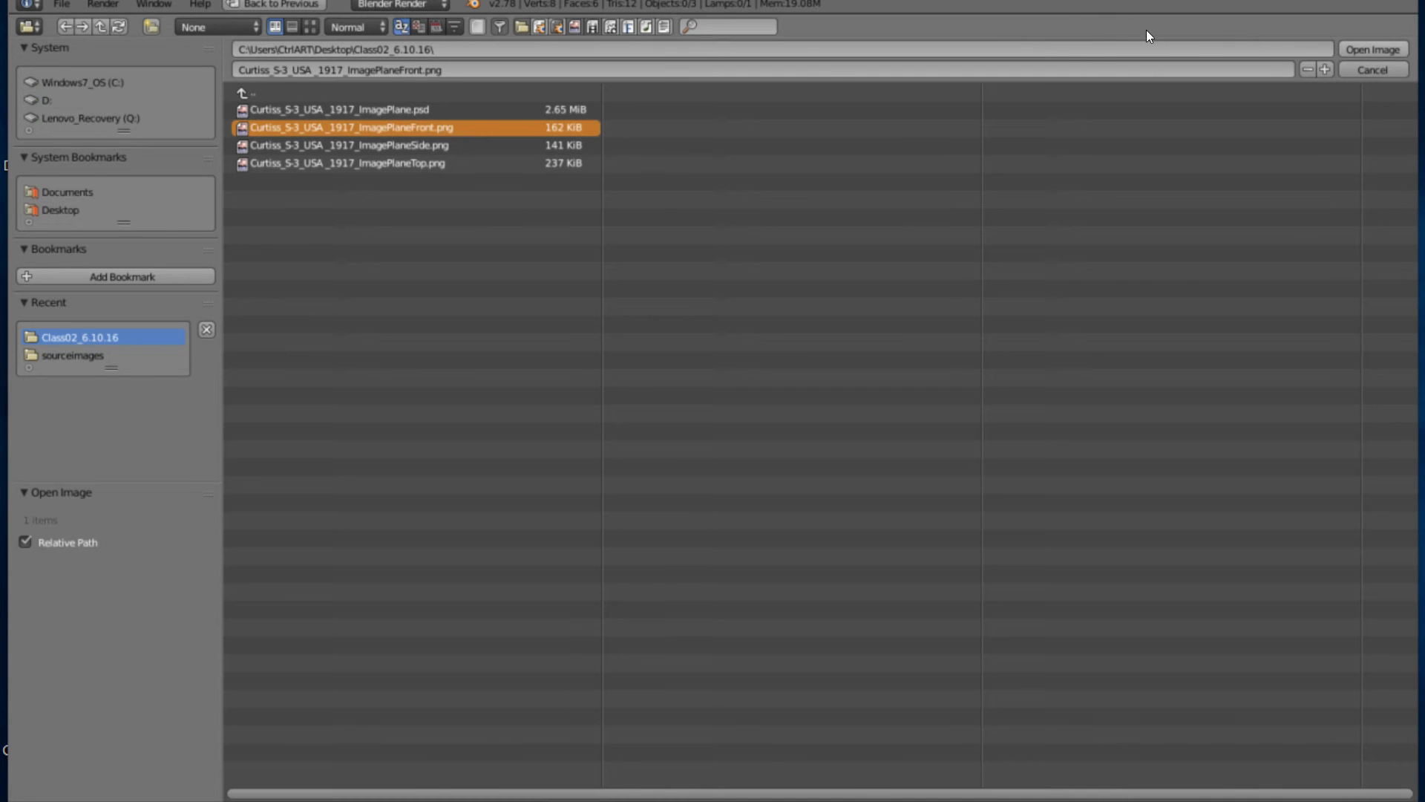
left_click(1372, 49)
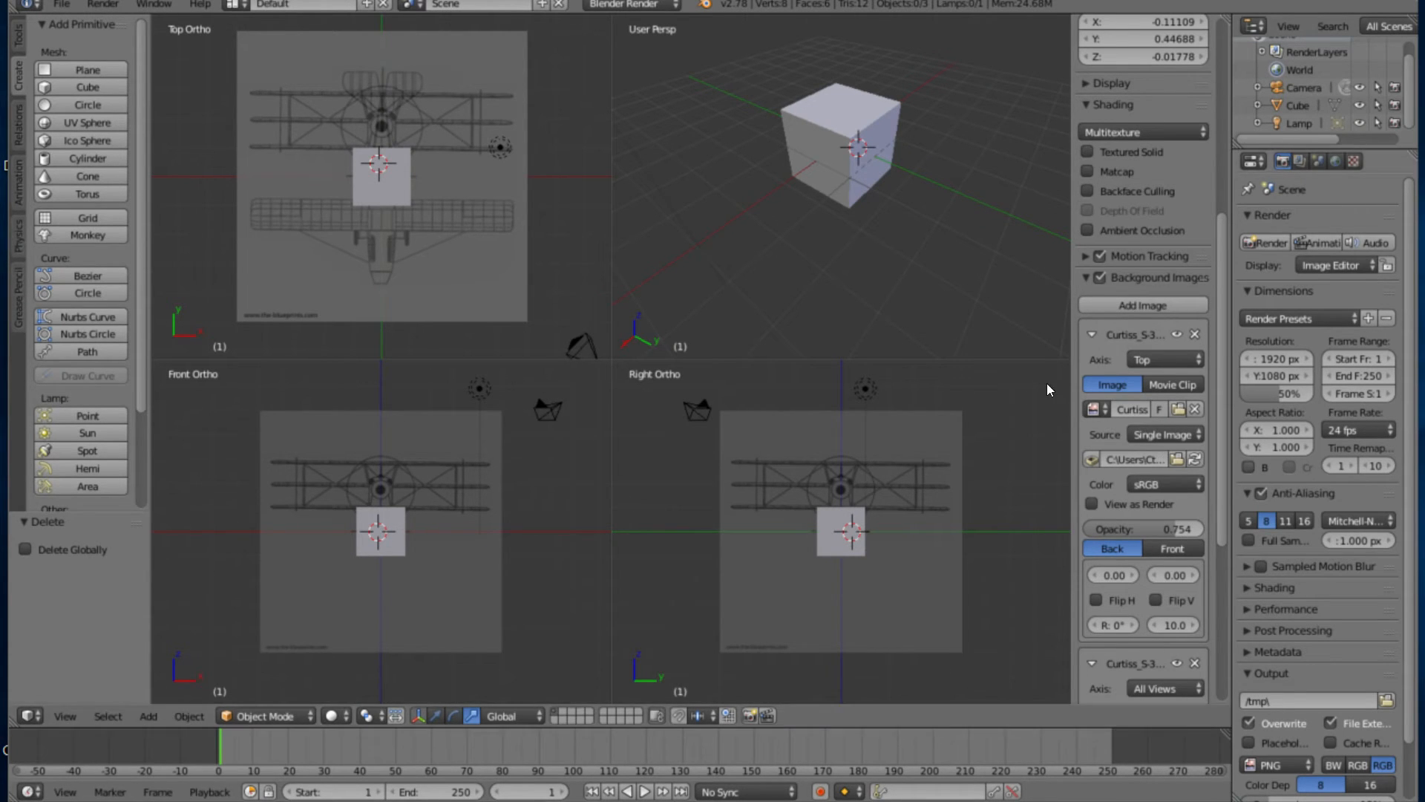
Limit the front blueprint background image to the Front axis and set its opacity to 1.000
left_click_drag(1016, 360, 1013, 509)
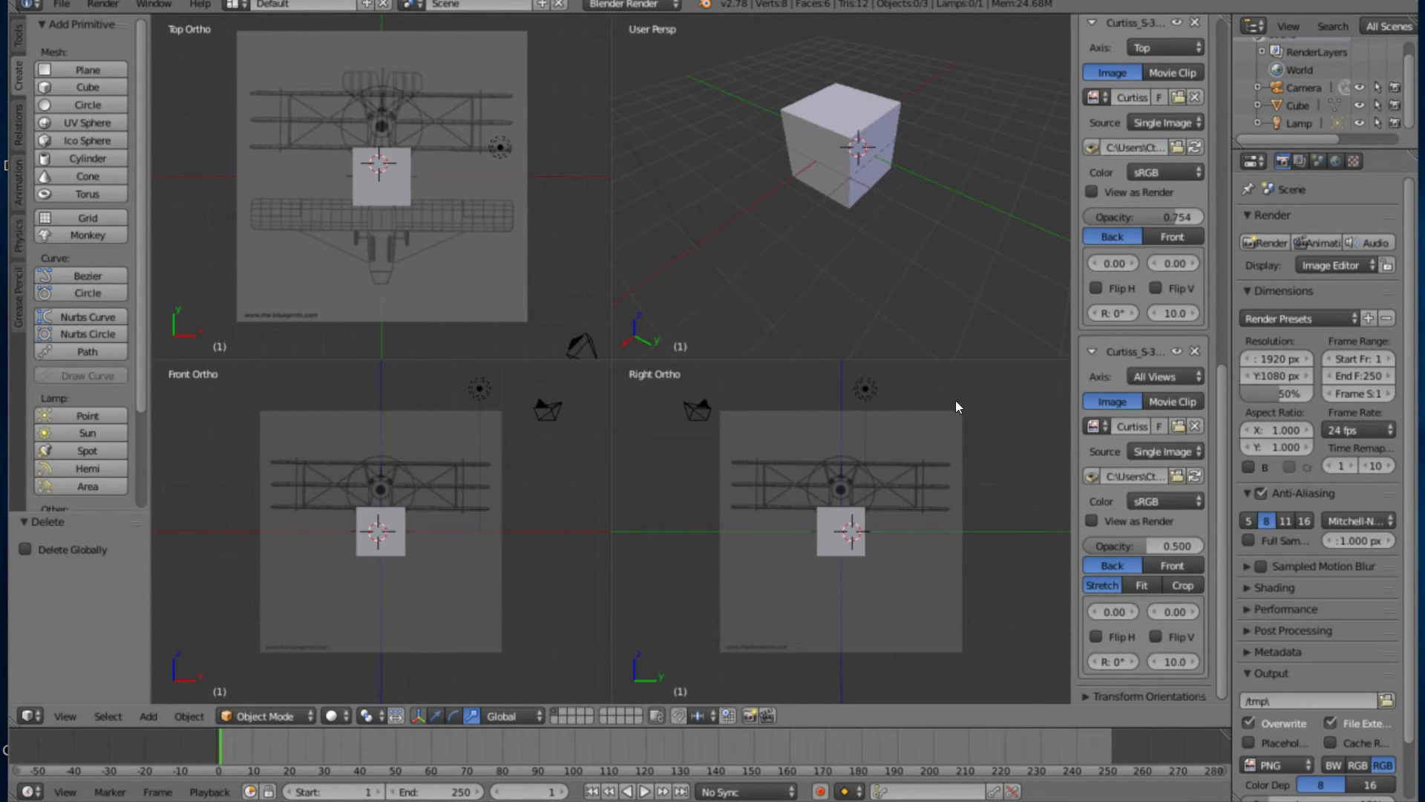
left_click(995, 307)
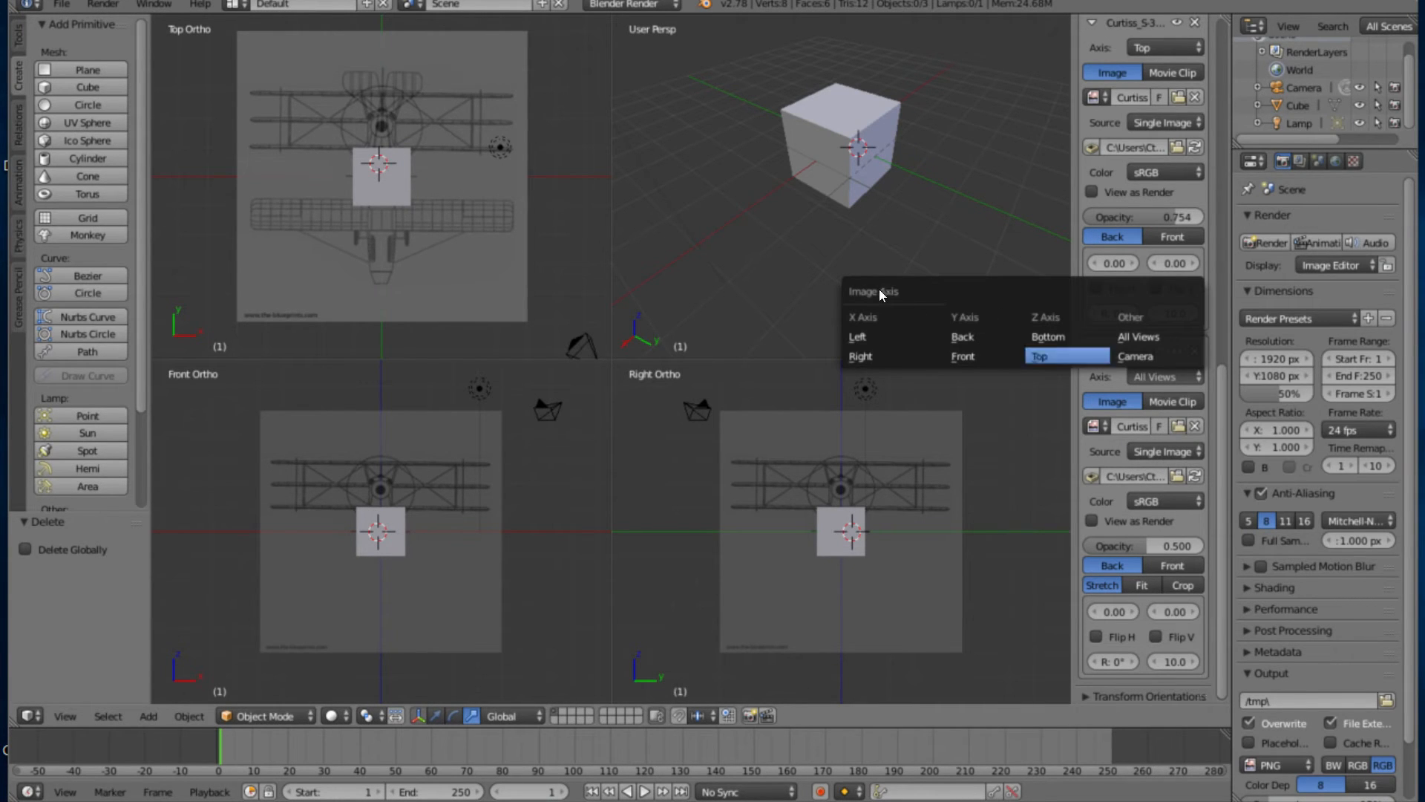
left_click(963, 356)
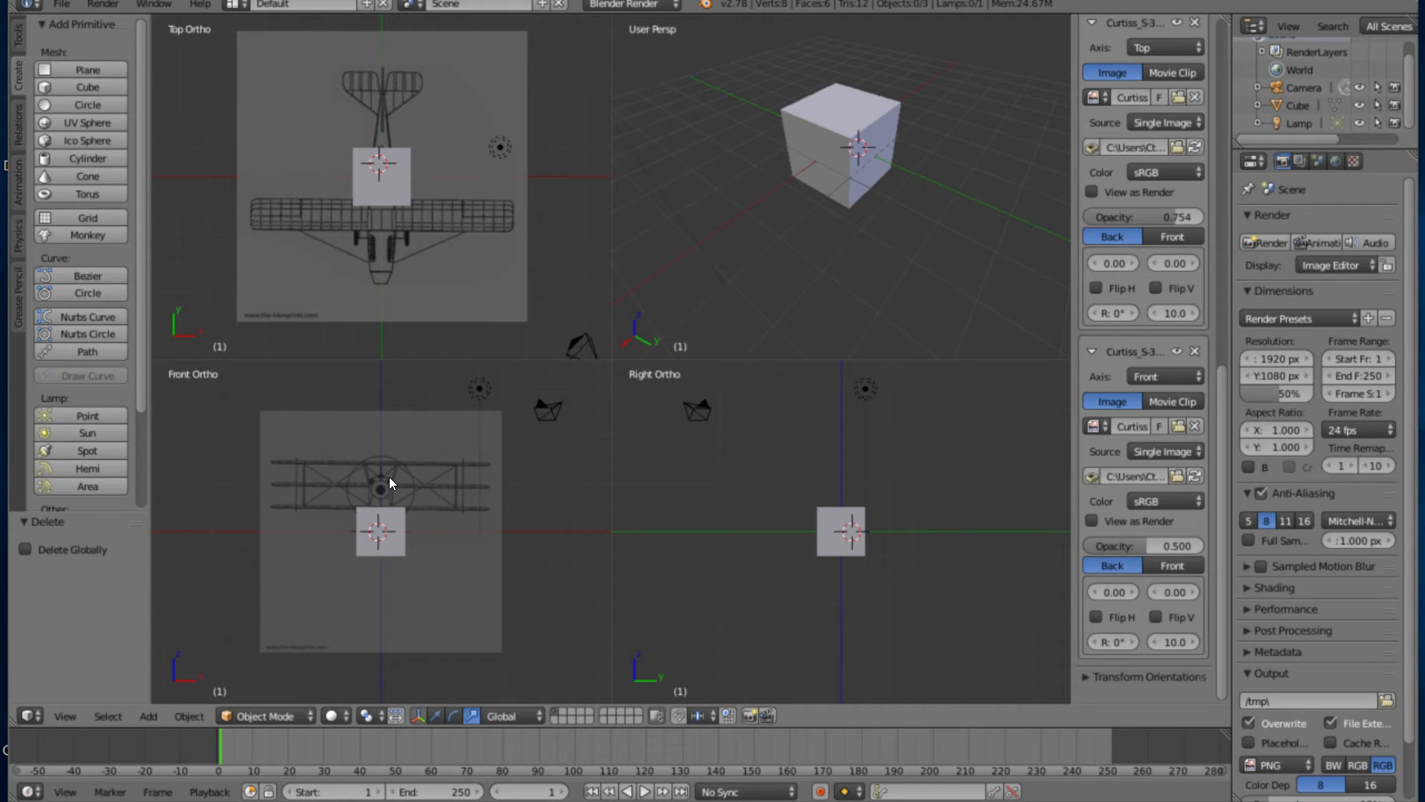
left_click_drag(1143, 545, 1210, 546)
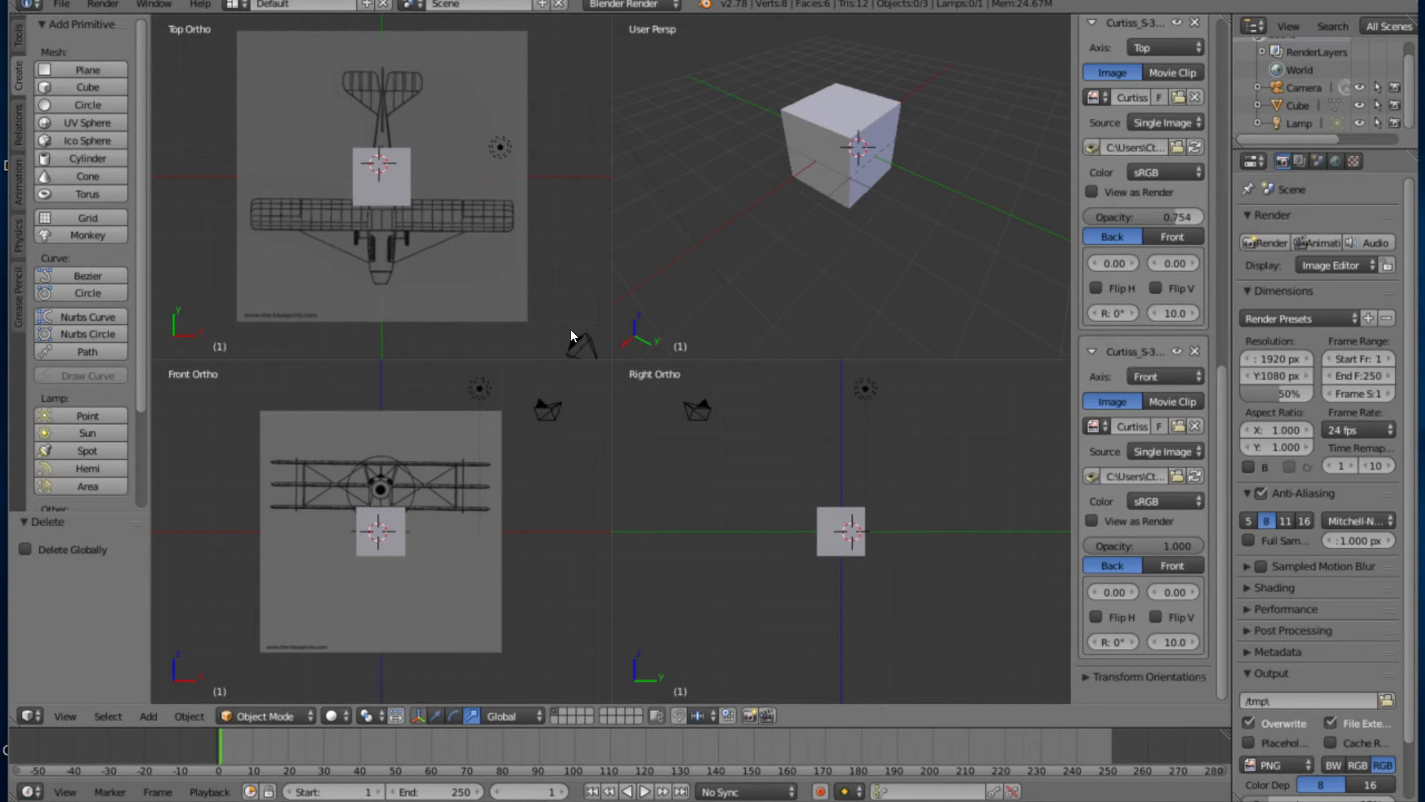
Add a third background image and load Curtiss_S-3_USA_1917_ImagePlaneSide.png from the Desktop's Class02_6.10.16 folder
scroll(1091, 335, "up", 6)
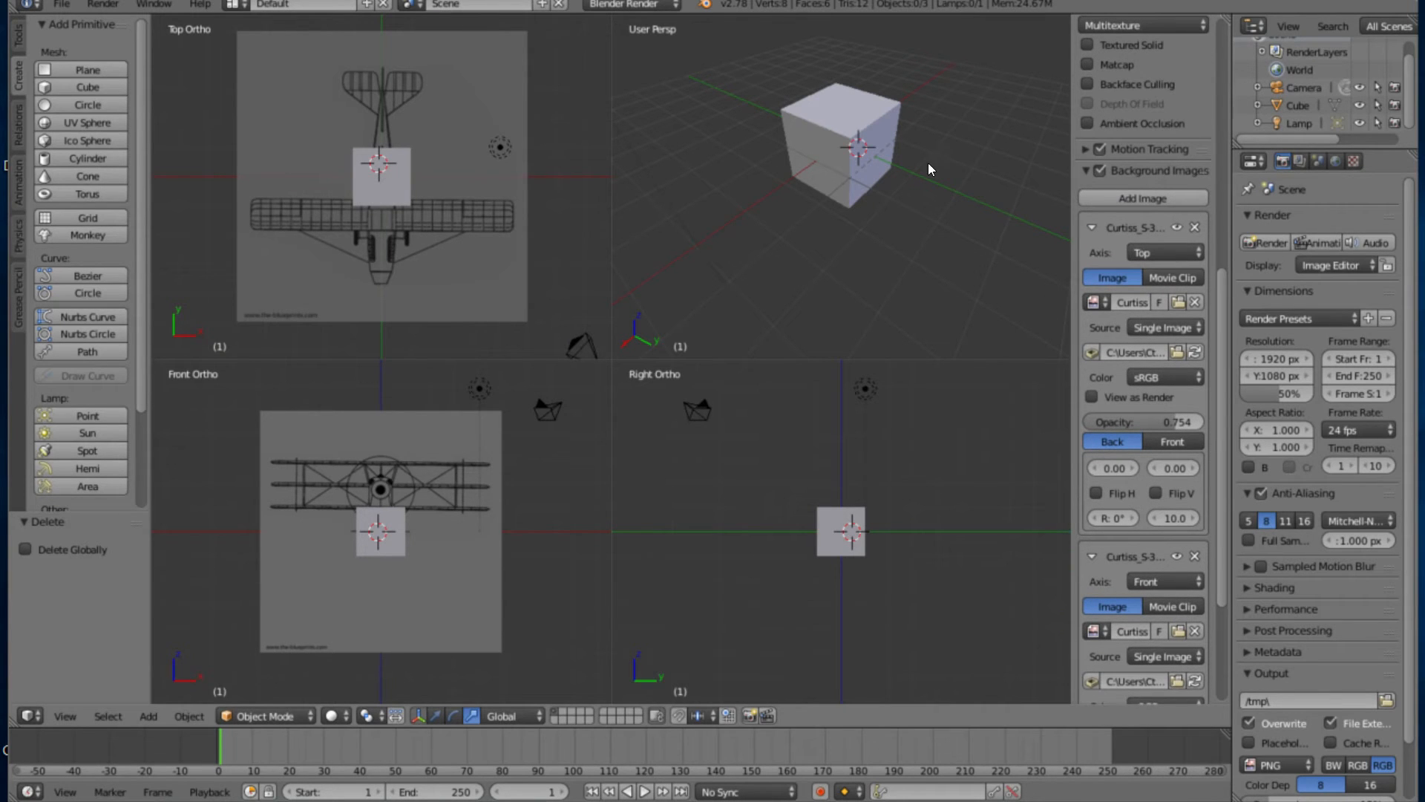
left_click_drag(1019, 206, 1035, 375)
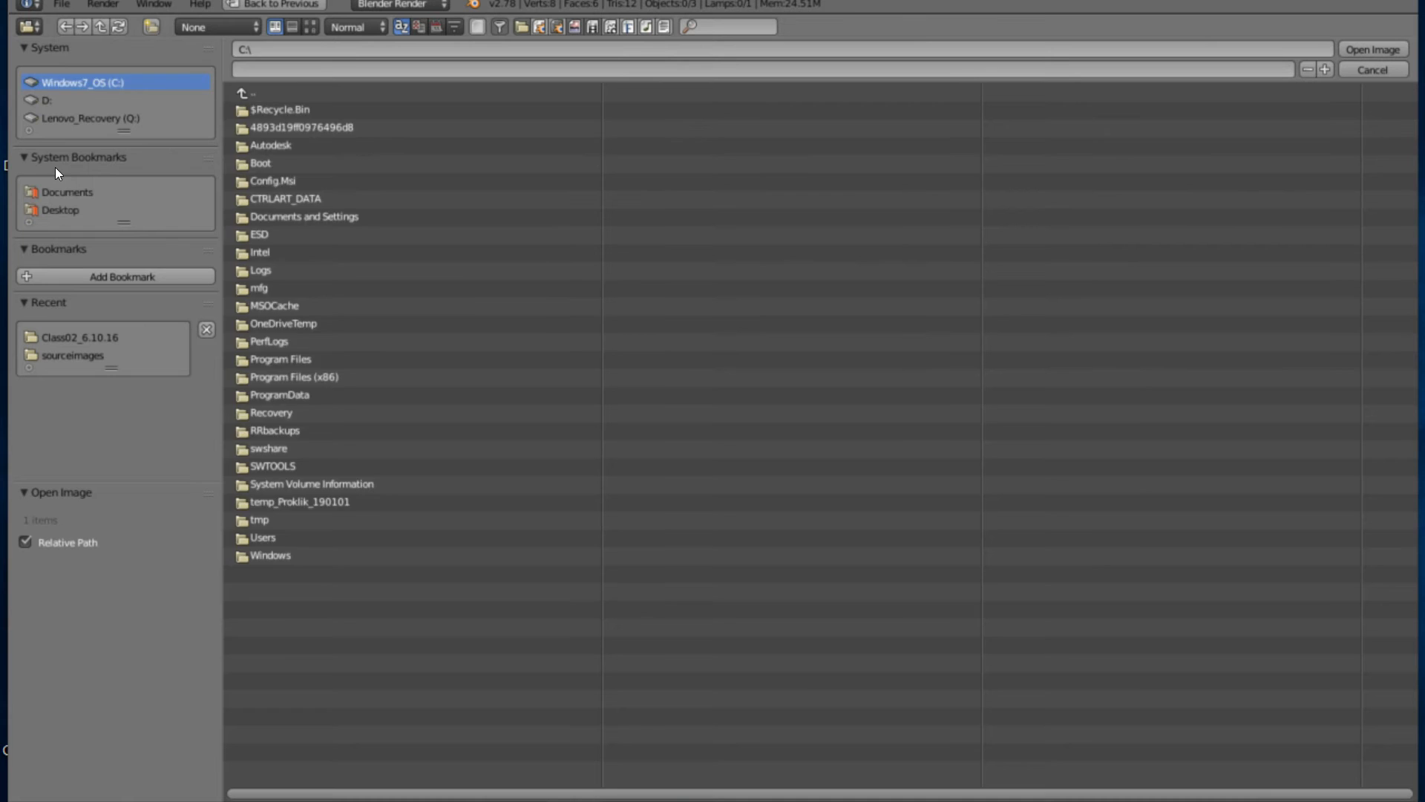
left_click(60, 209)
left_click(262, 127)
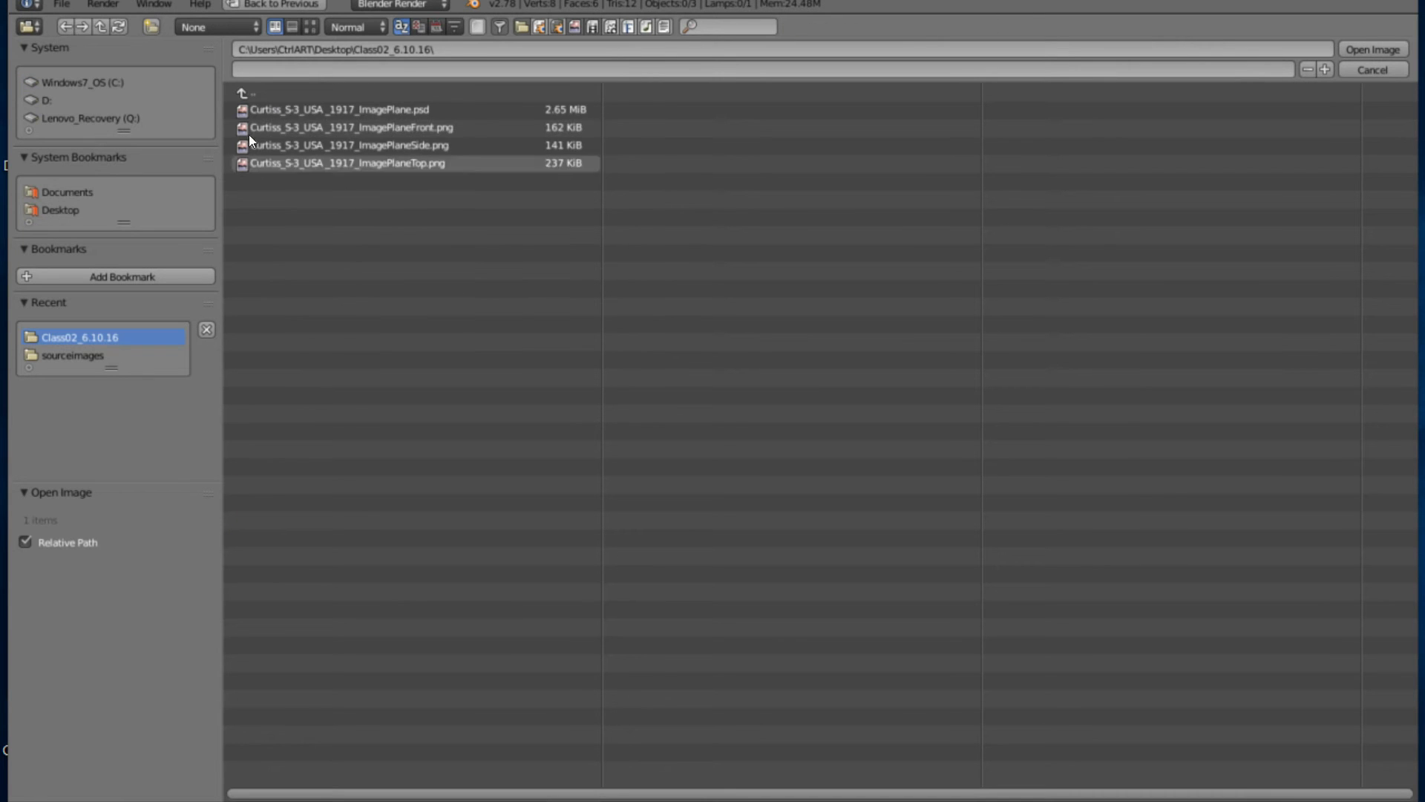
left_click(350, 144)
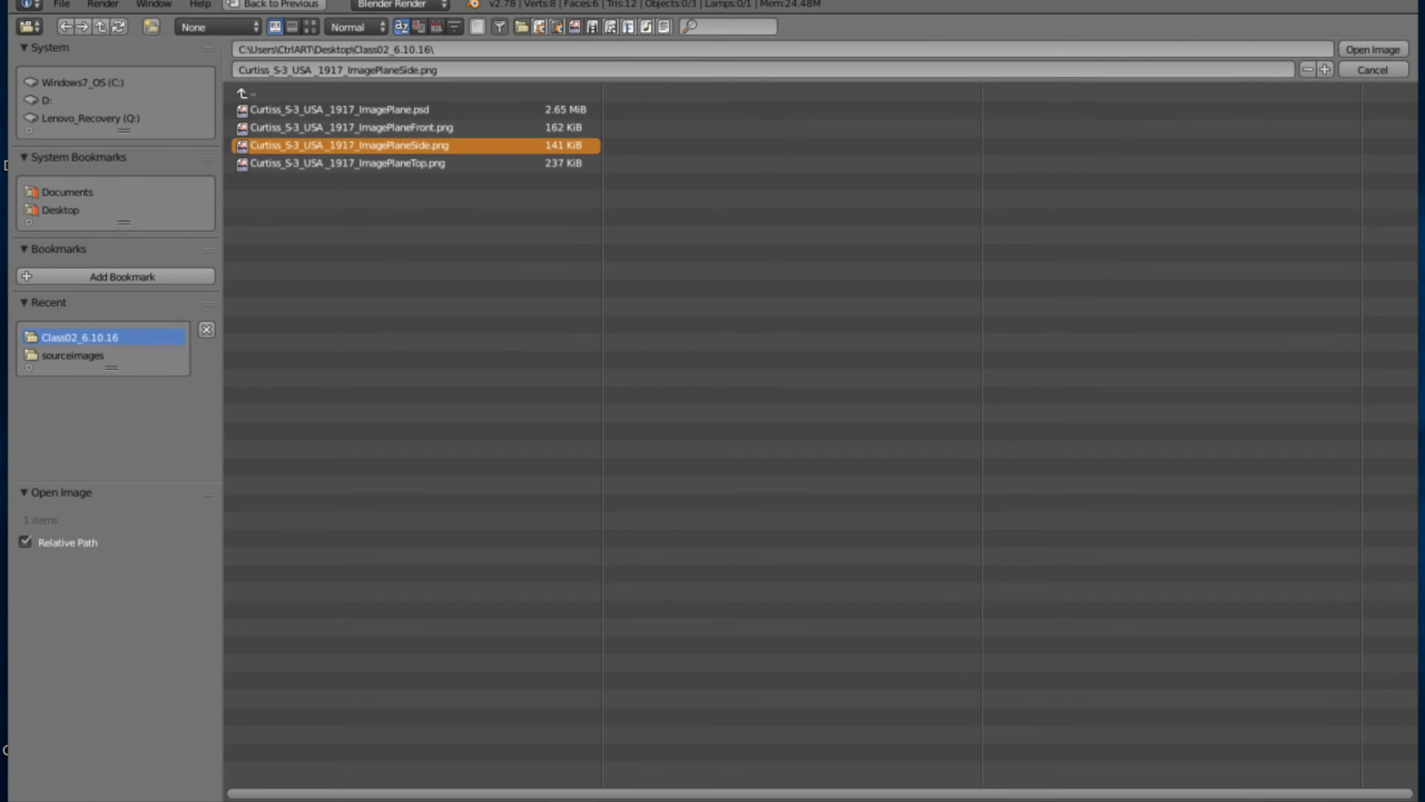
left_click(1373, 49)
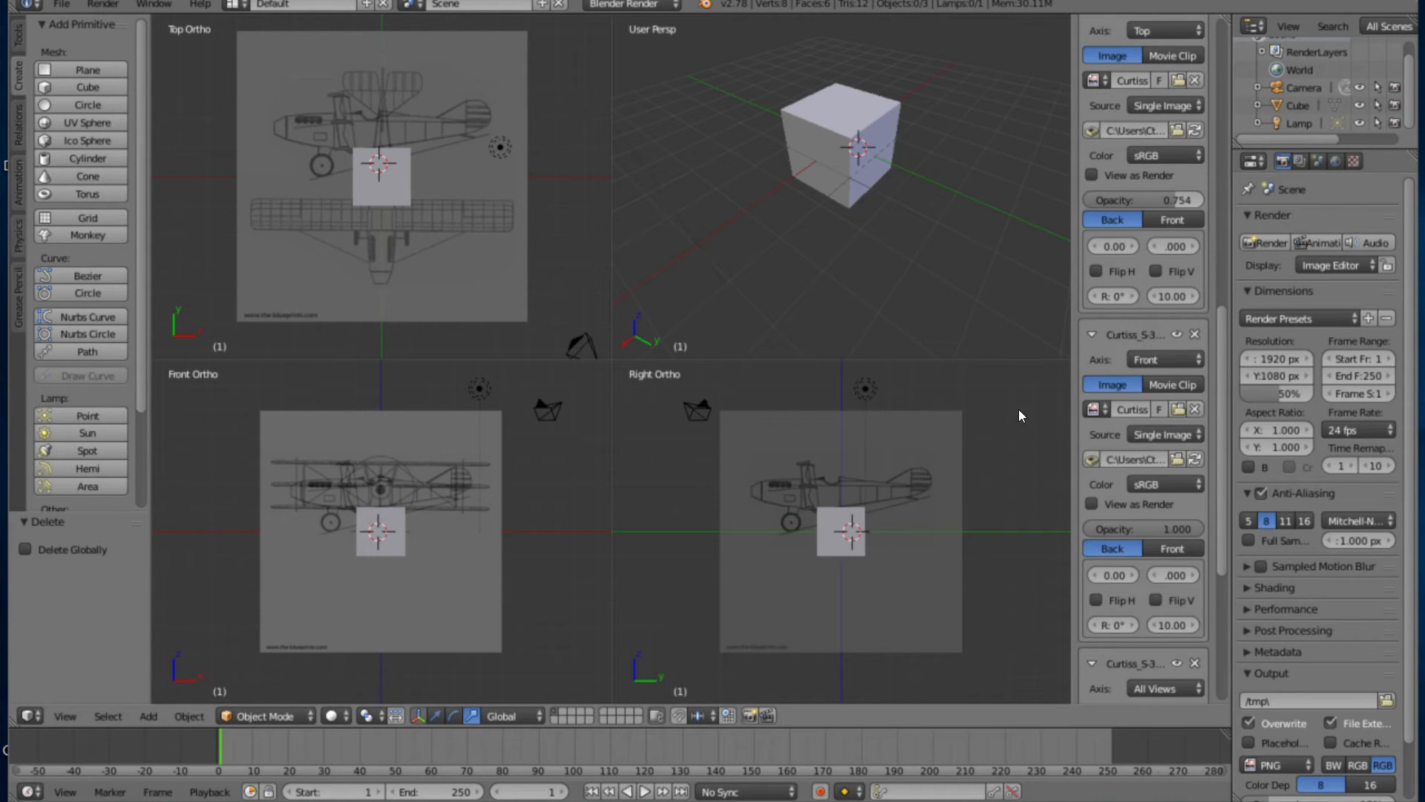
Limit the side blueprint background image to the Right axis
scroll(1015, 356, "down", 8)
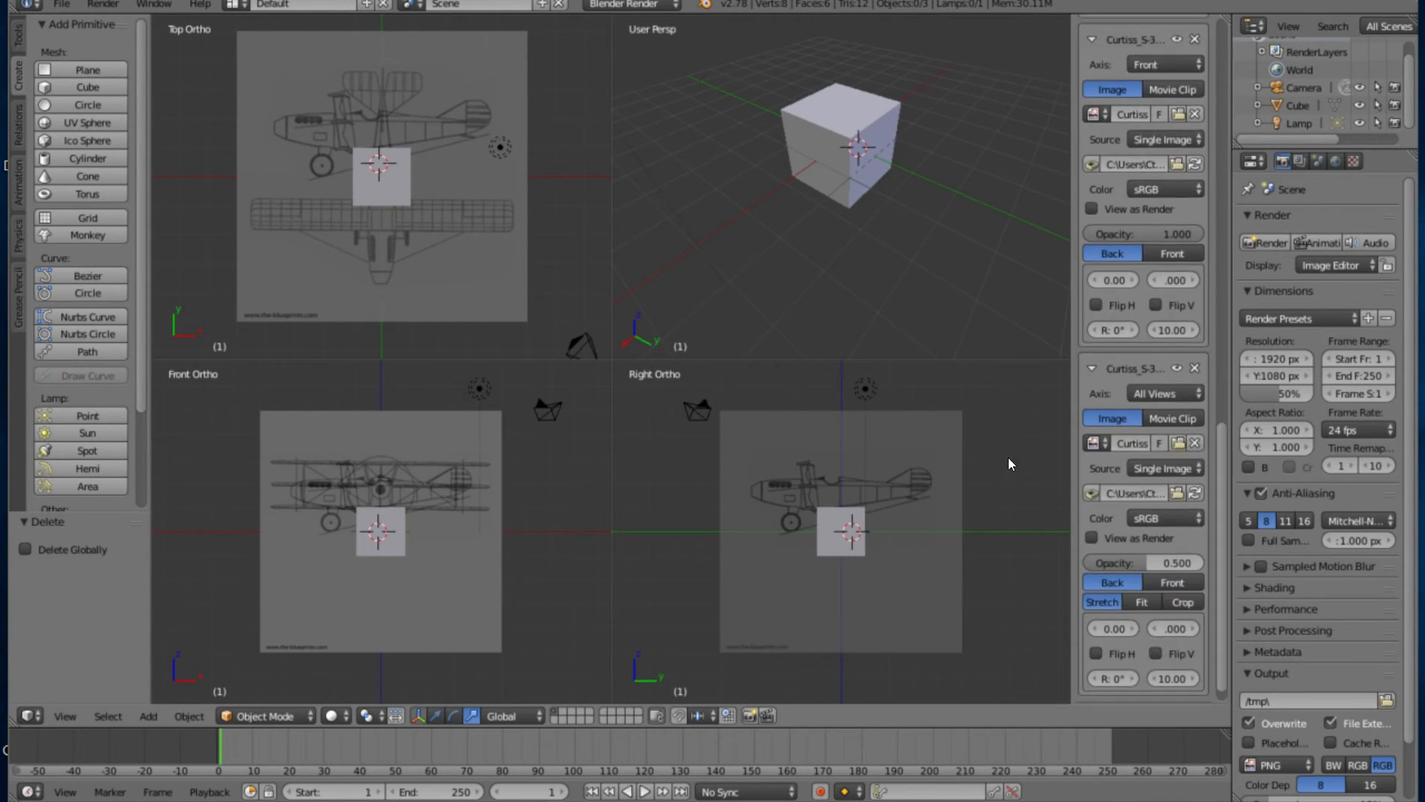
left_click(1166, 393)
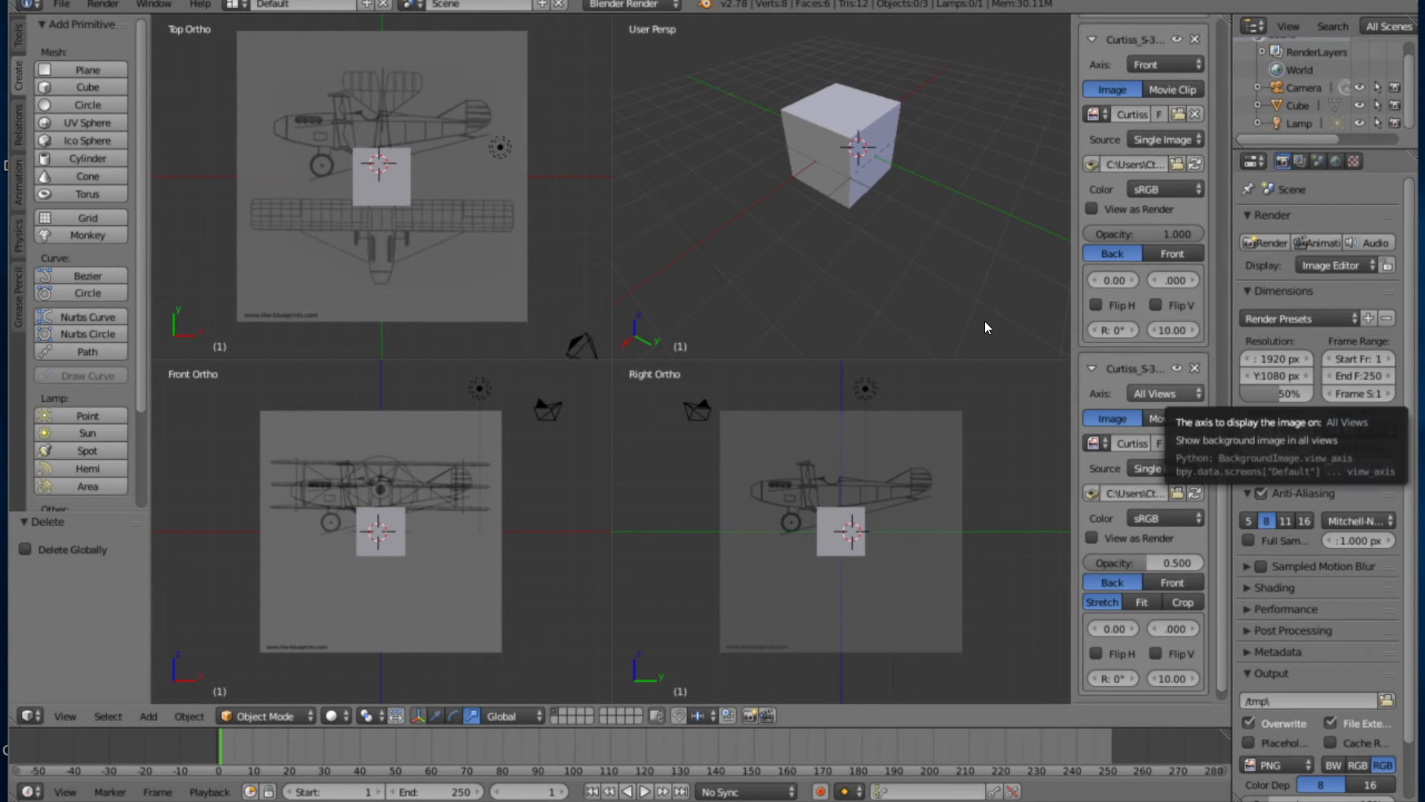
left_click(1165, 393)
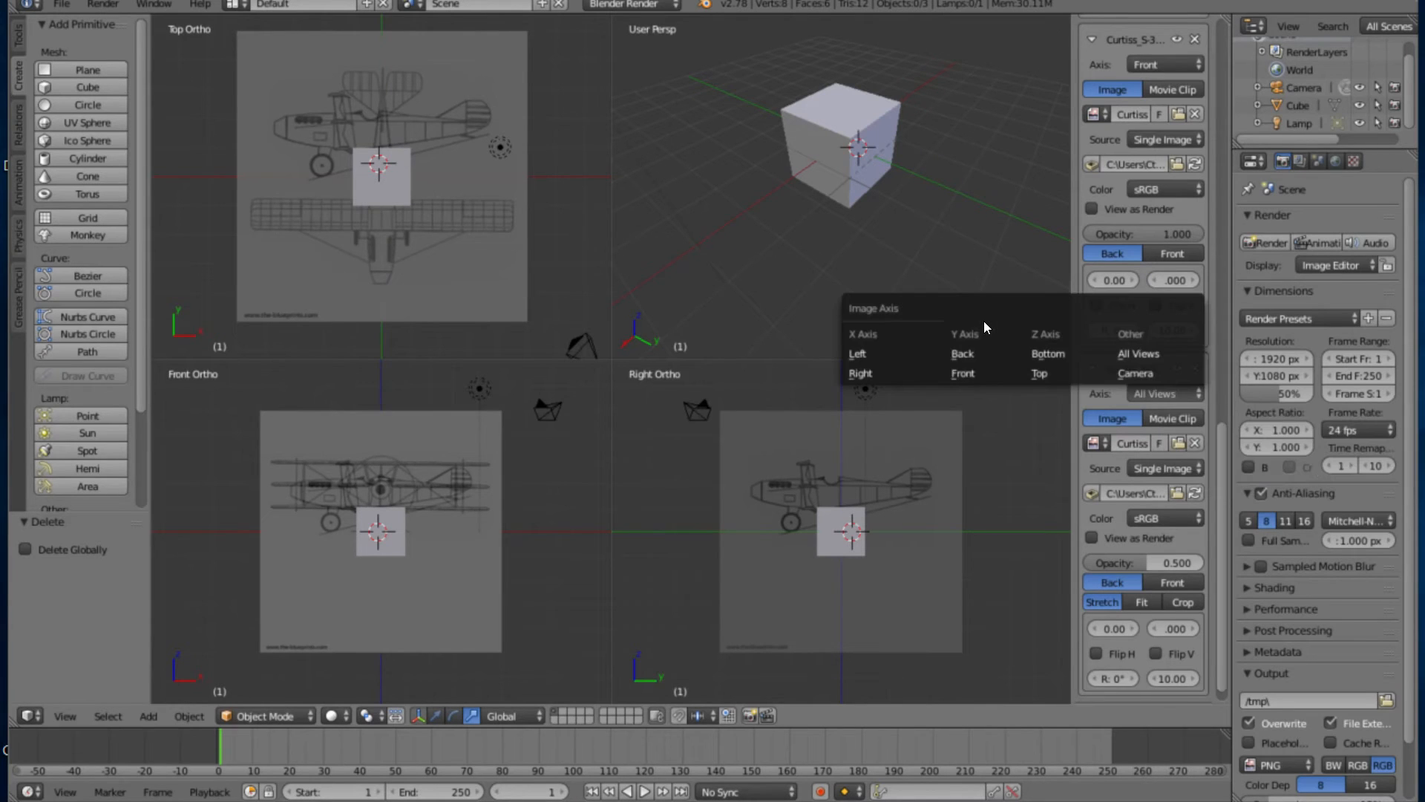
left_click(891, 373)
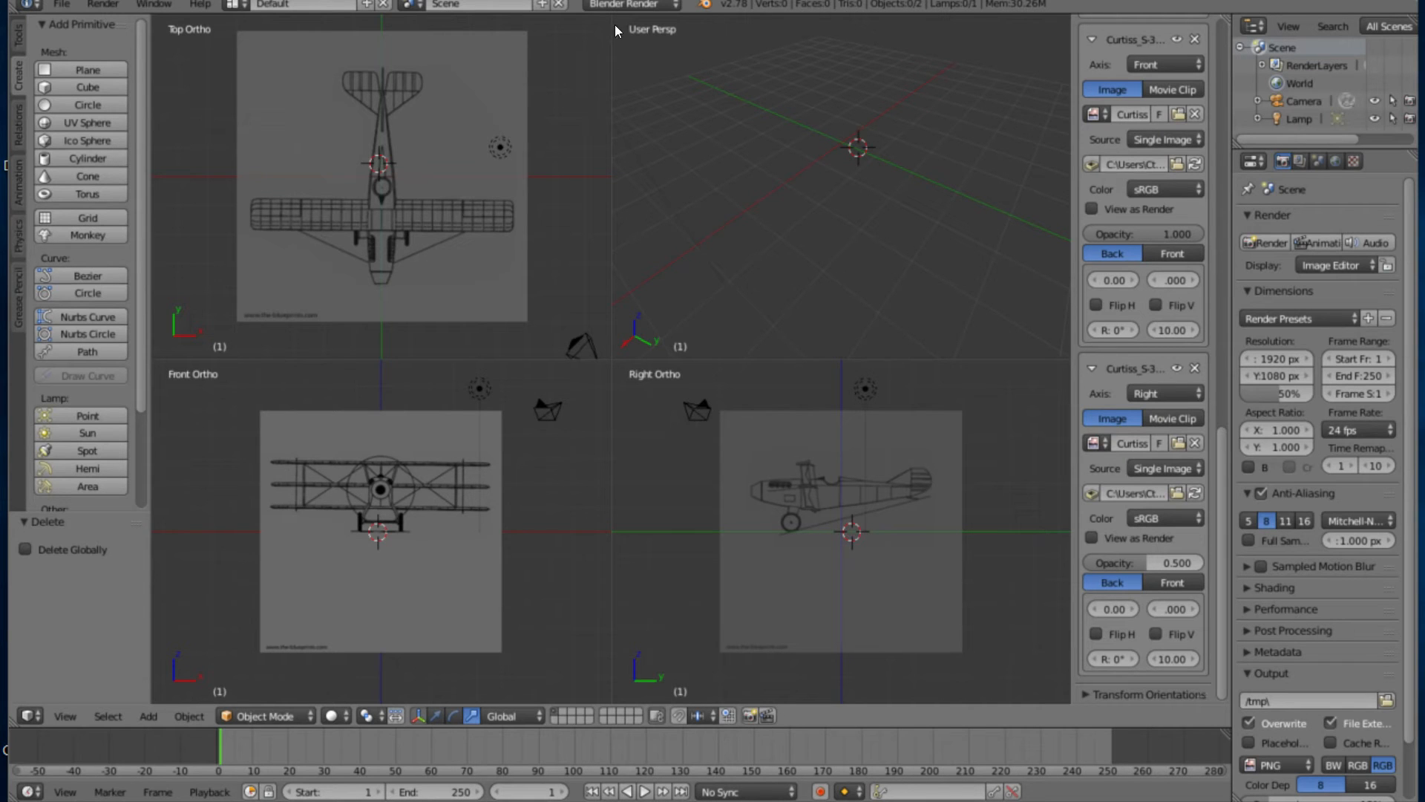
Switch to layer 2, and hide the side blueprint background image and show it again
key("2")
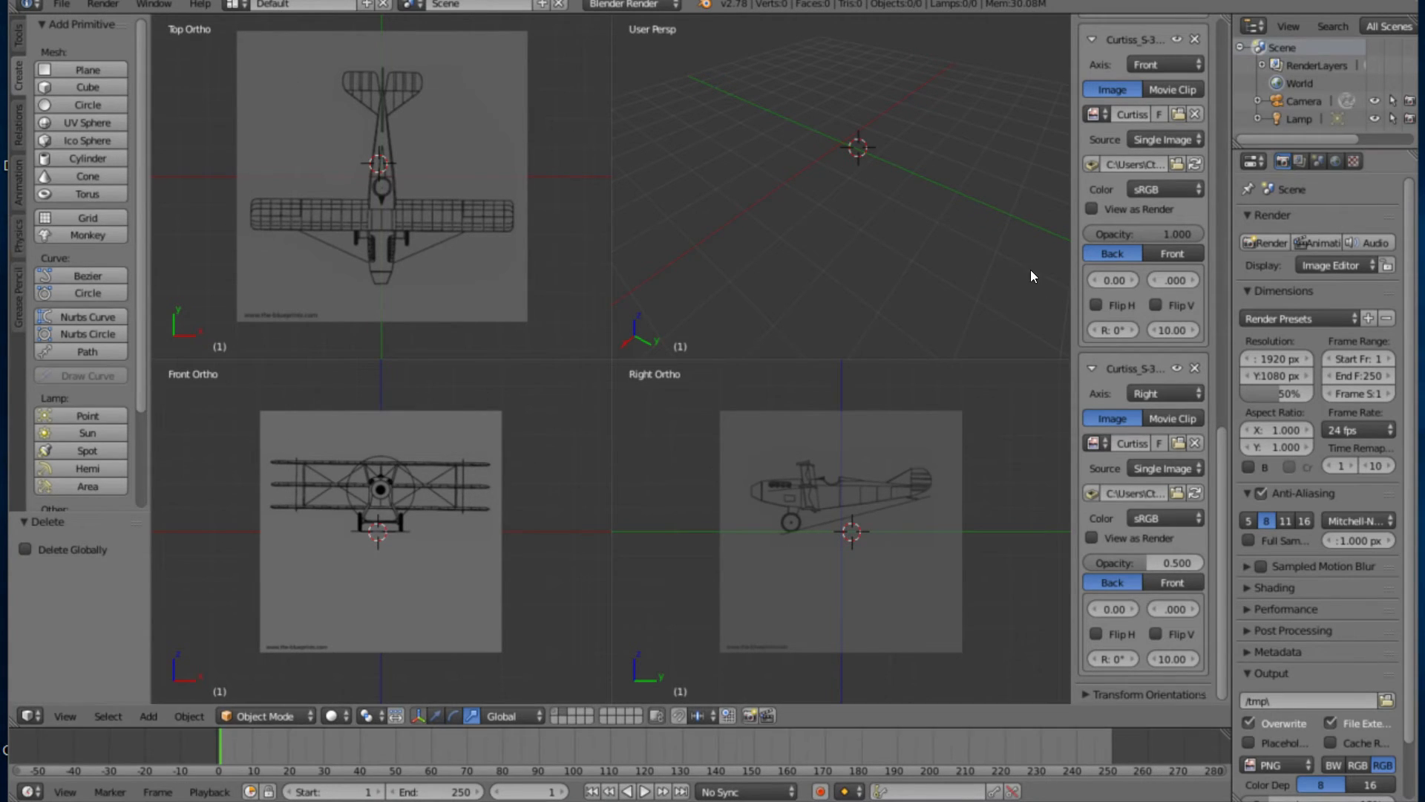
left_click(1177, 368)
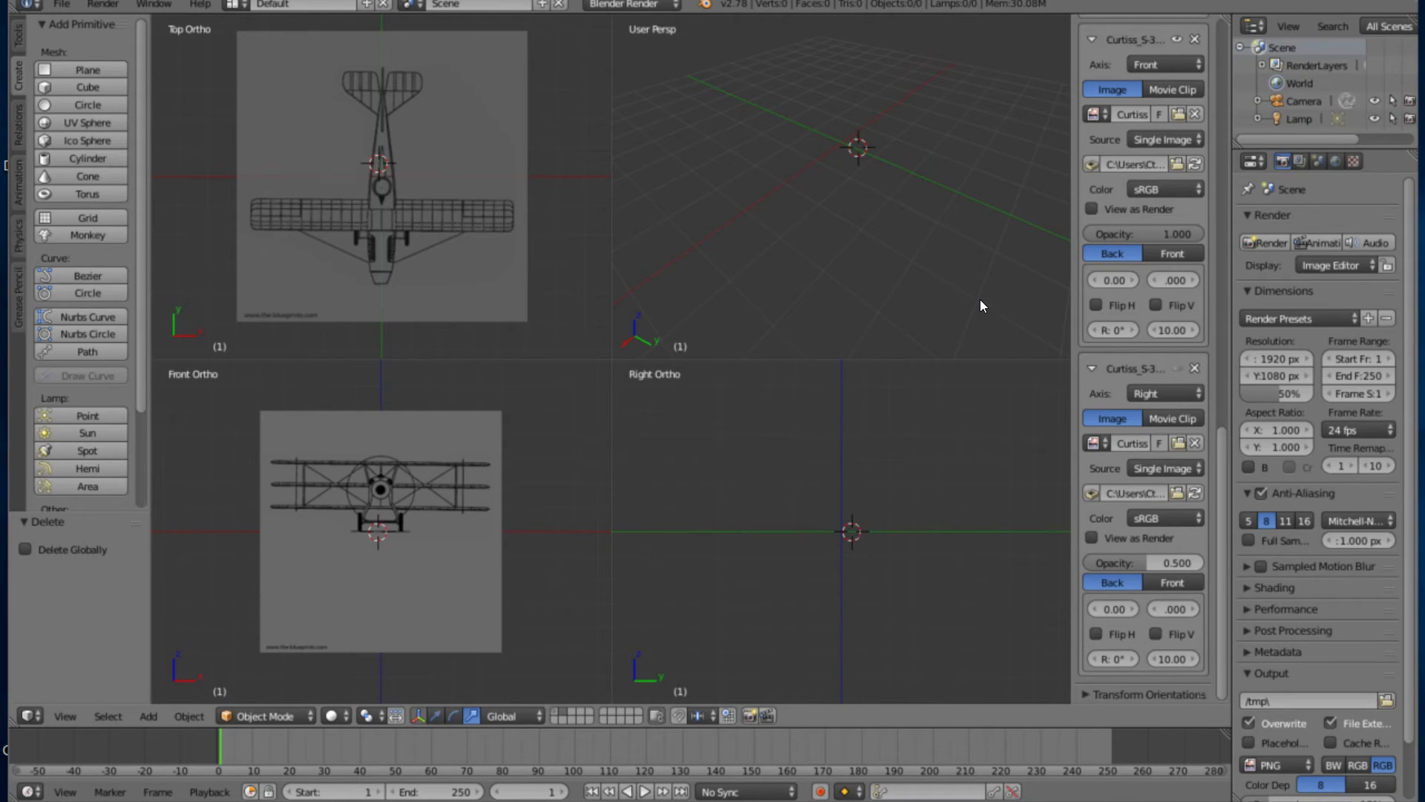
left_click(1176, 368)
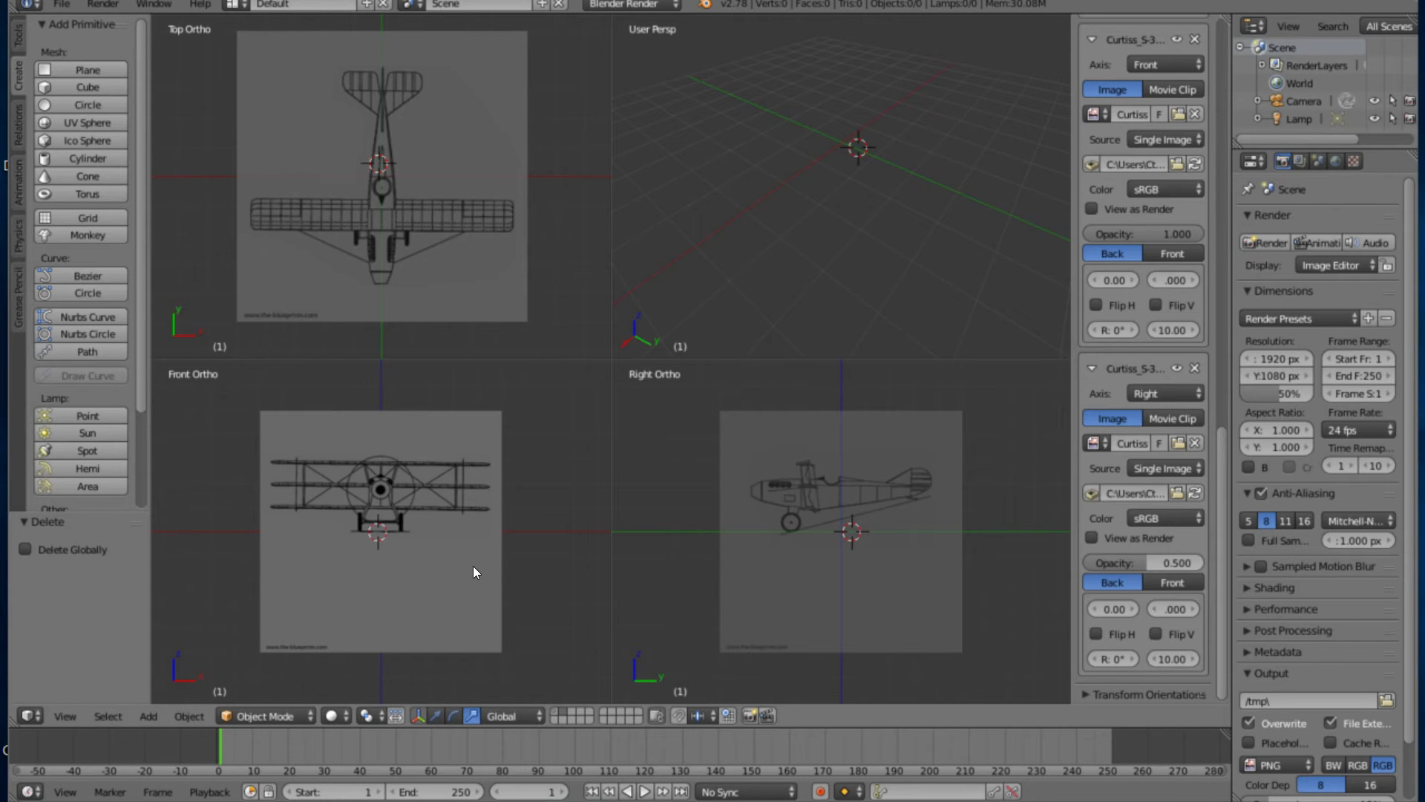
Add a cylinder at the 3D cursor and set its number of vertices to 12
left_click(87, 124)
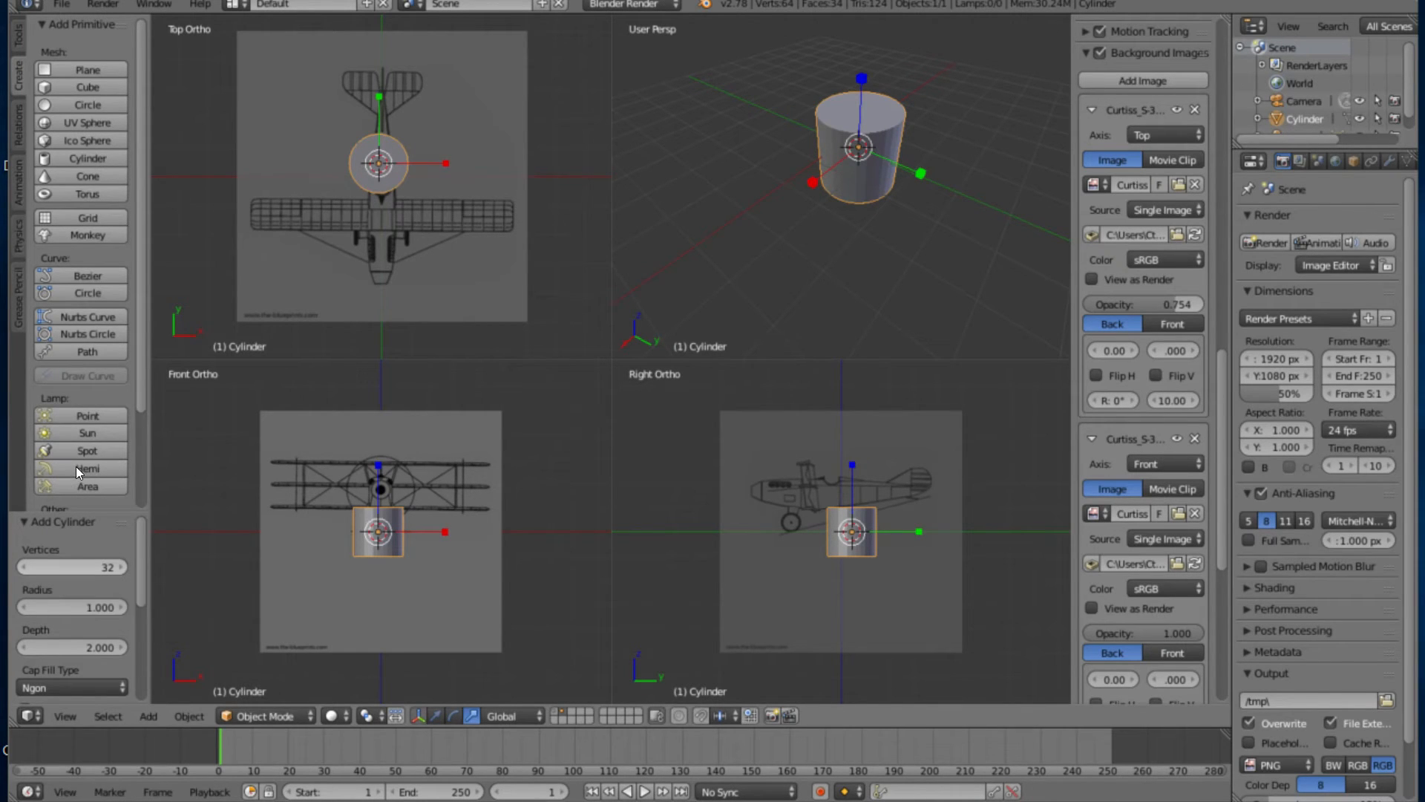
left_click(83, 567)
type("12")
key("Return")
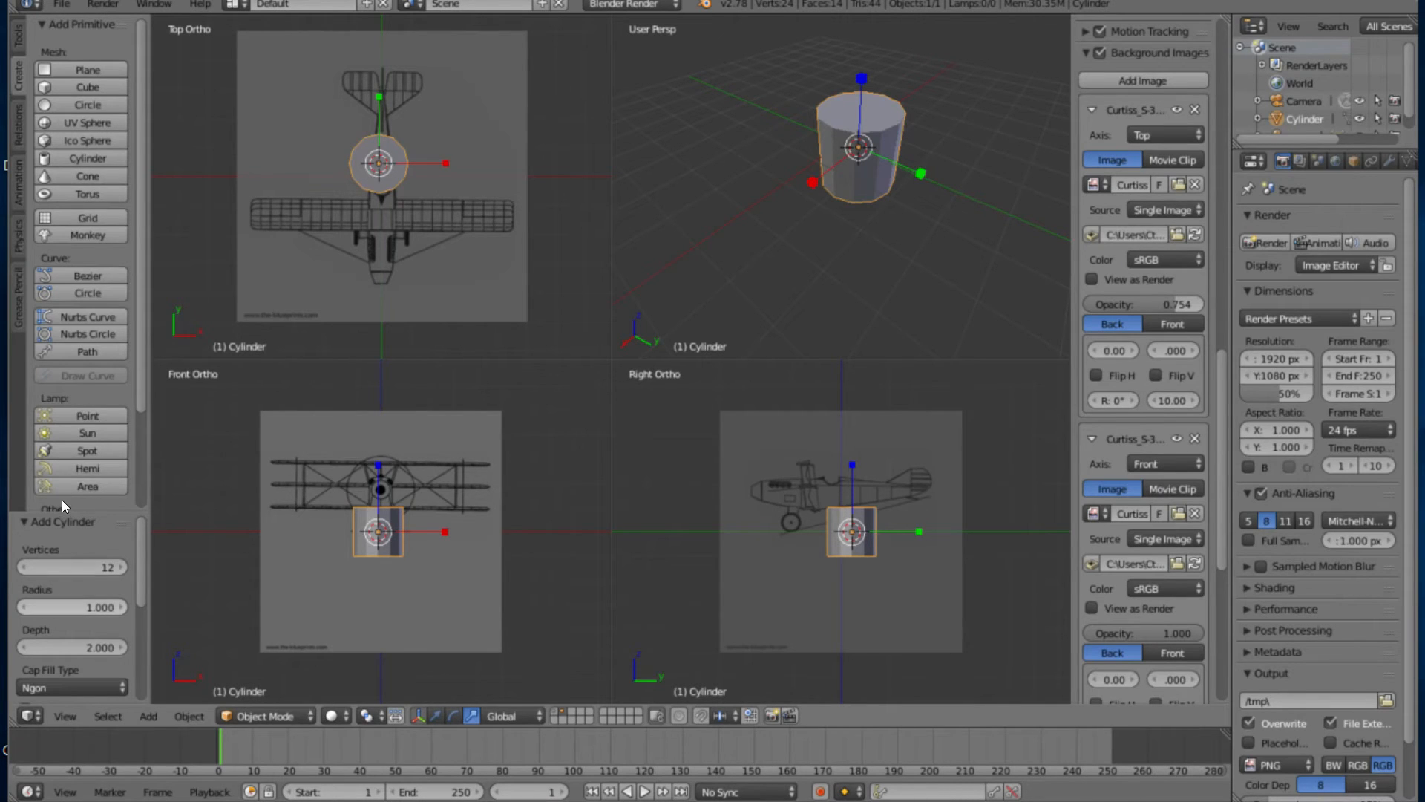
Try a larger radius for the new cylinder and reset it to 1
left_click_drag(120, 460, 79, 485)
left_click(77, 489)
type("1")
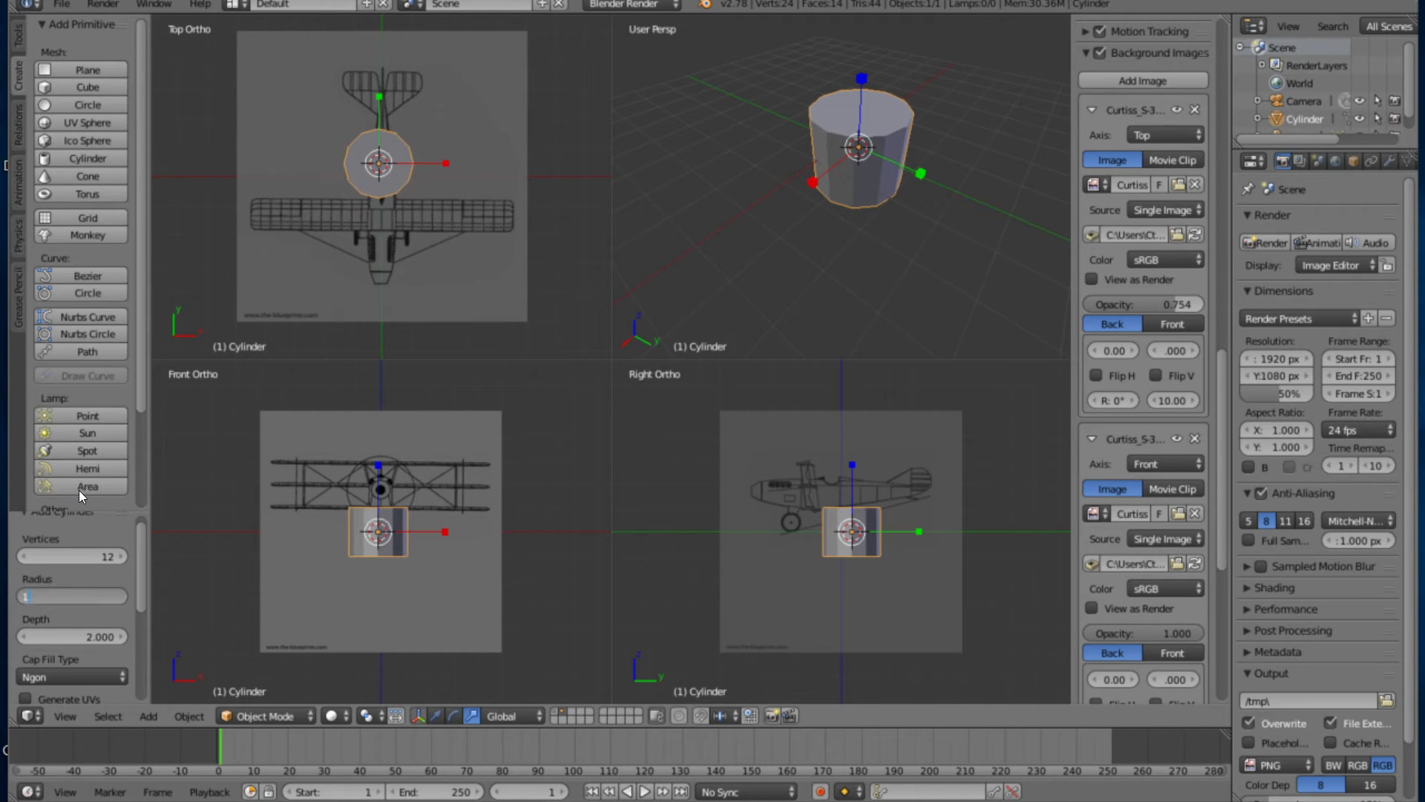
key("Return")
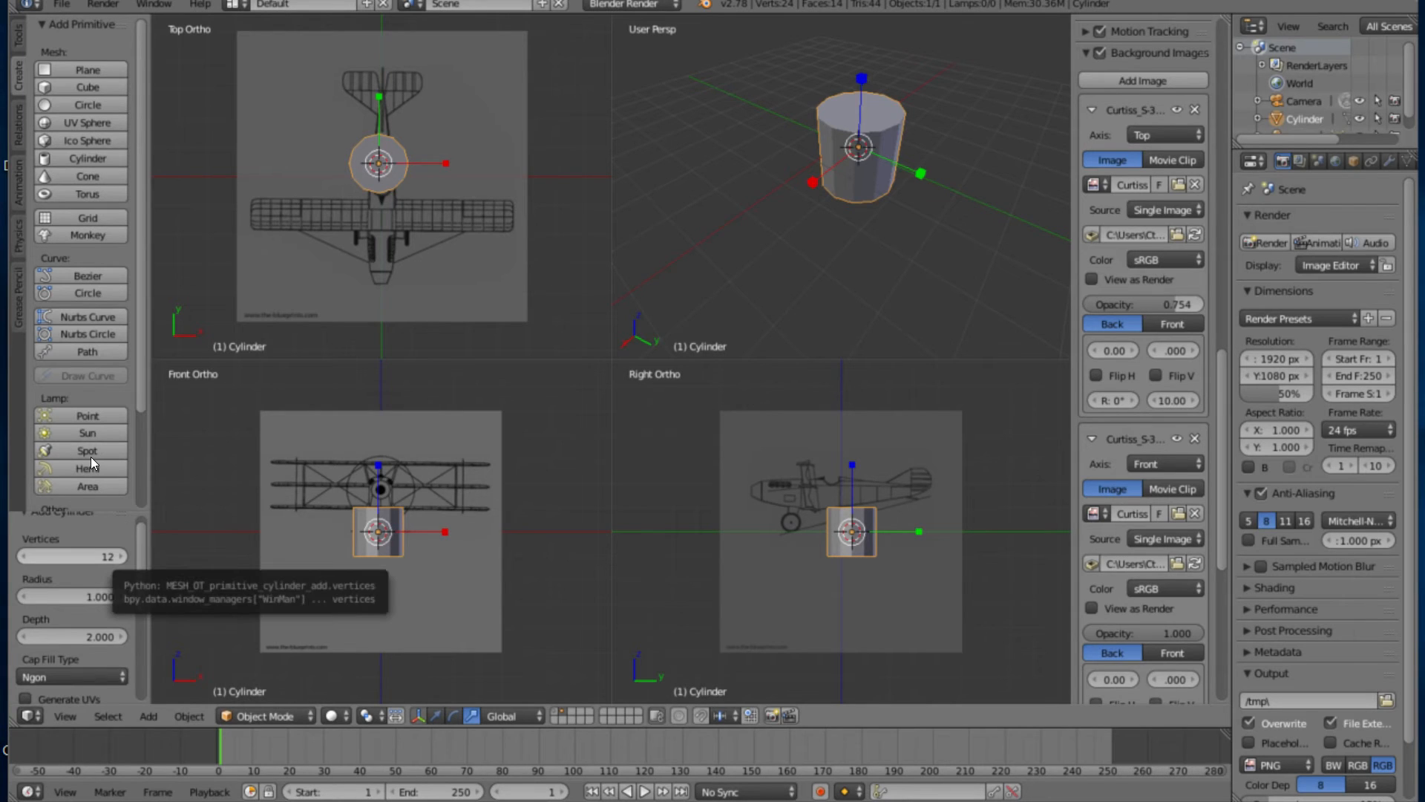
Scale the cylinder along the Z axis by a factor of about 3.156
key("s")
key("z")
left_click(733, 226)
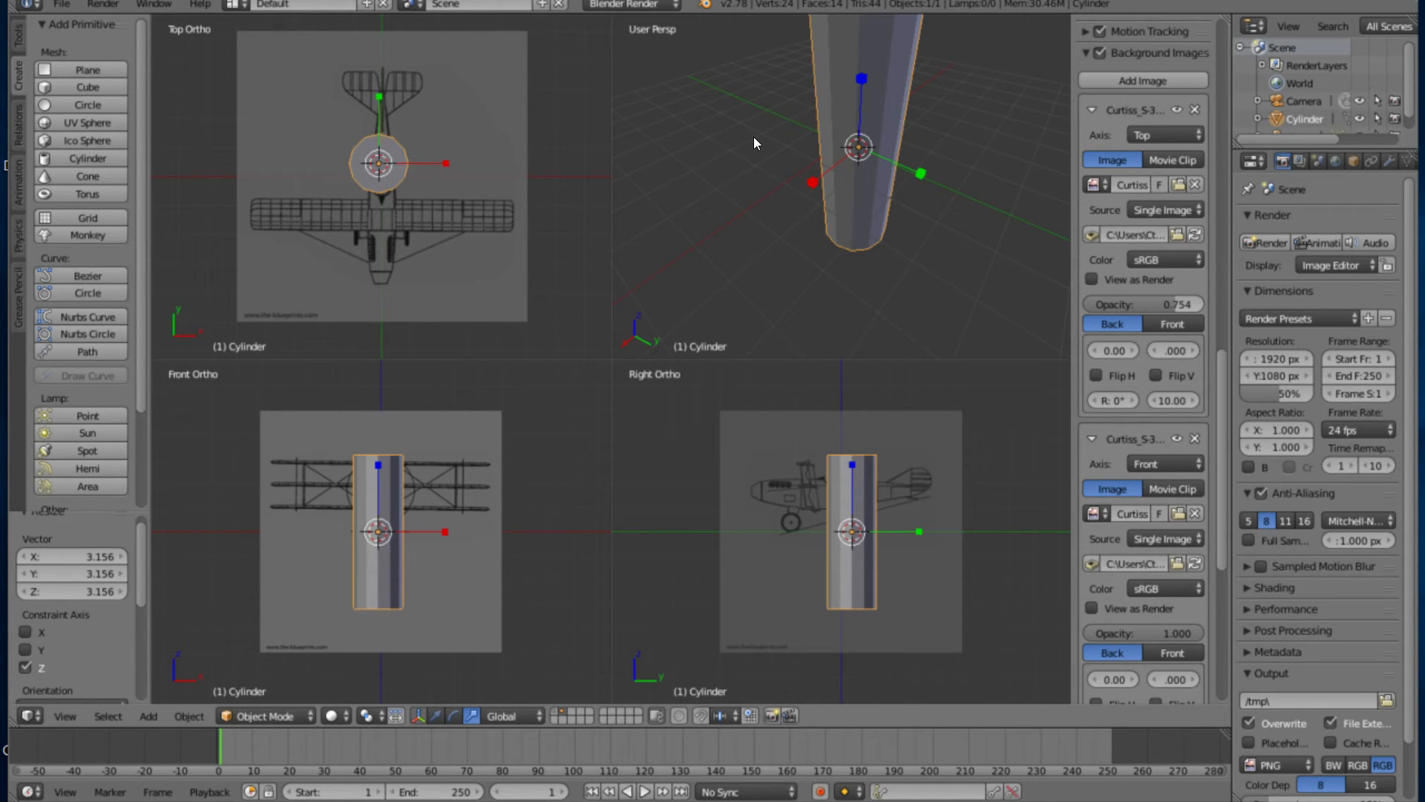
Switch to the rotation manipulator and rotate the cylinder exactly 90° about the global Y axis
key("e")
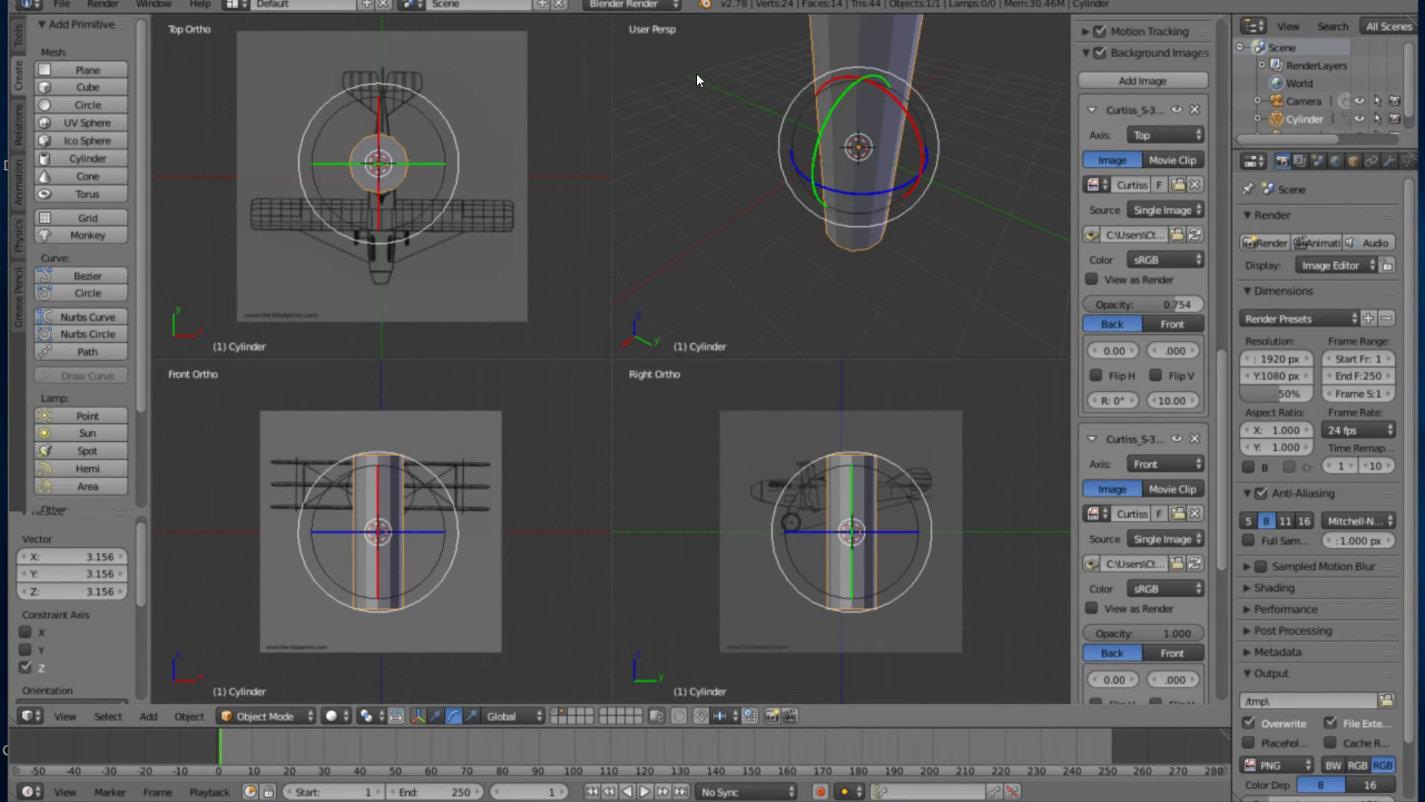
key("r")
key("y")
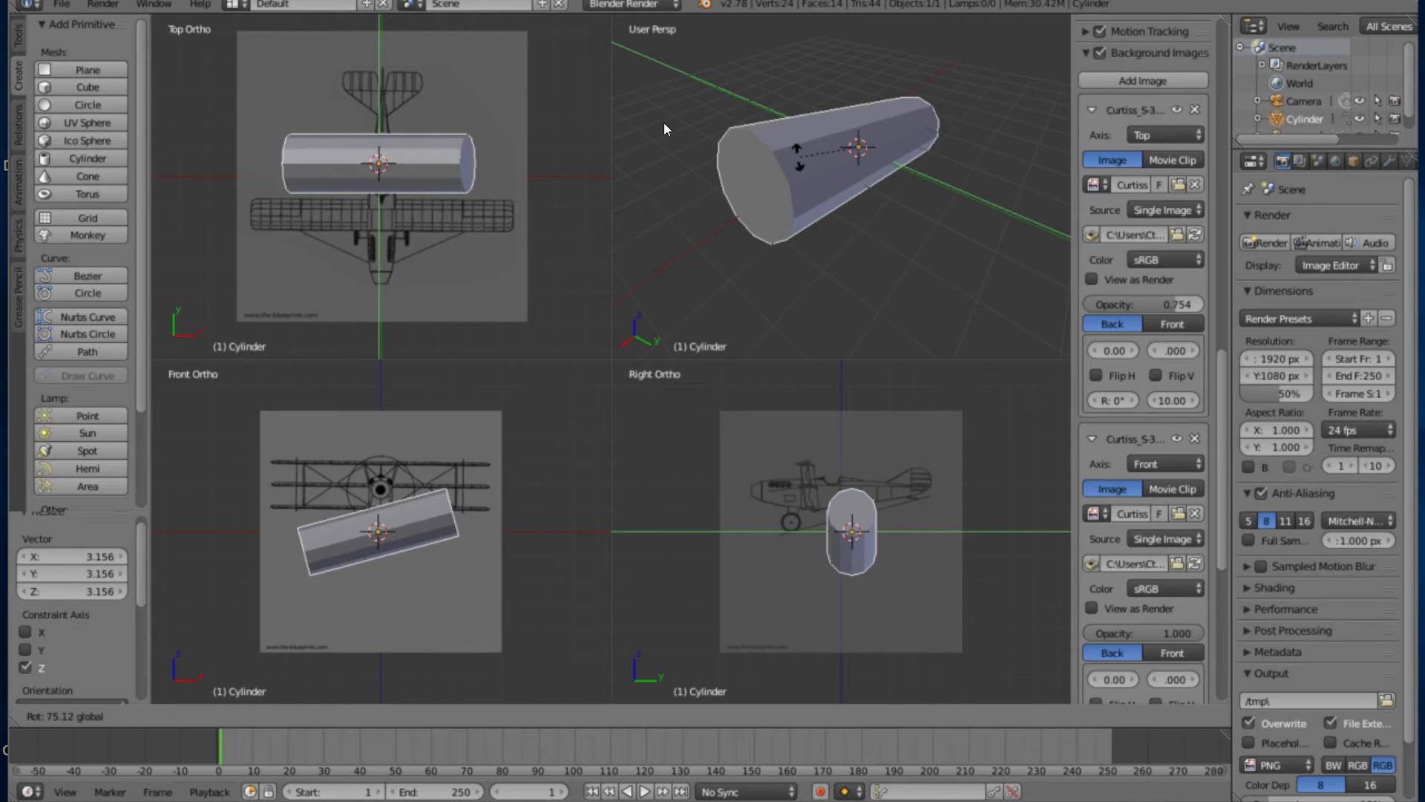
left_click(659, 127)
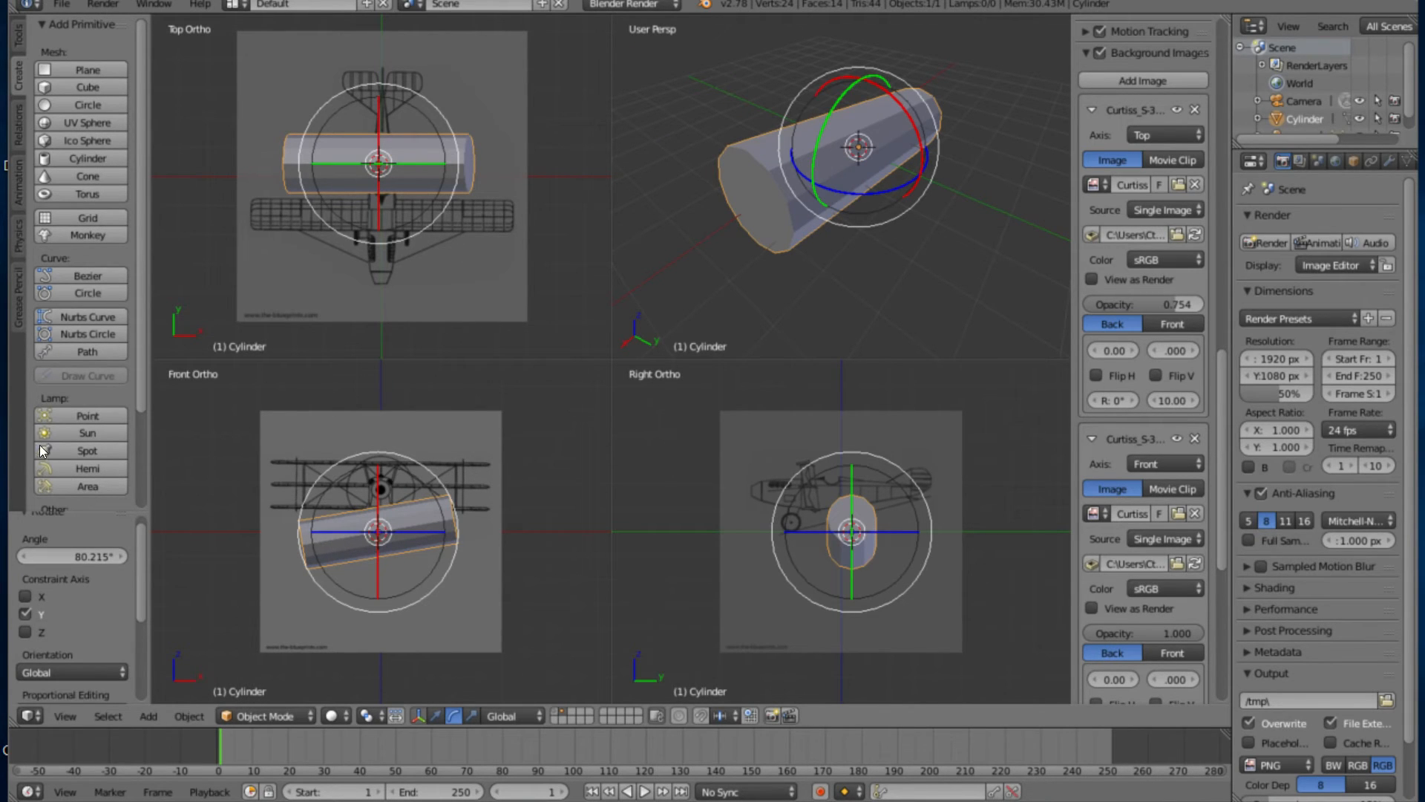
left_click(70, 556)
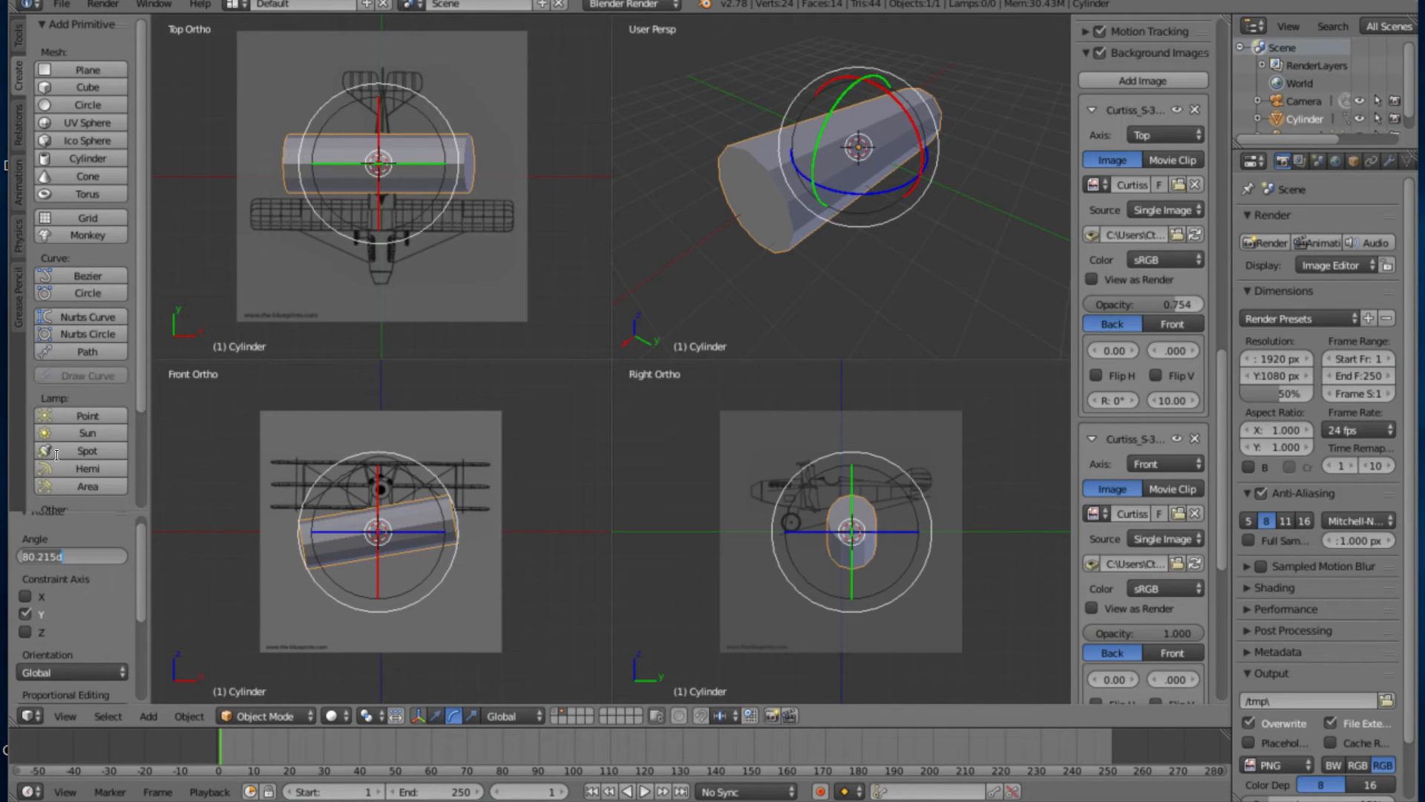
type("90")
key("Return")
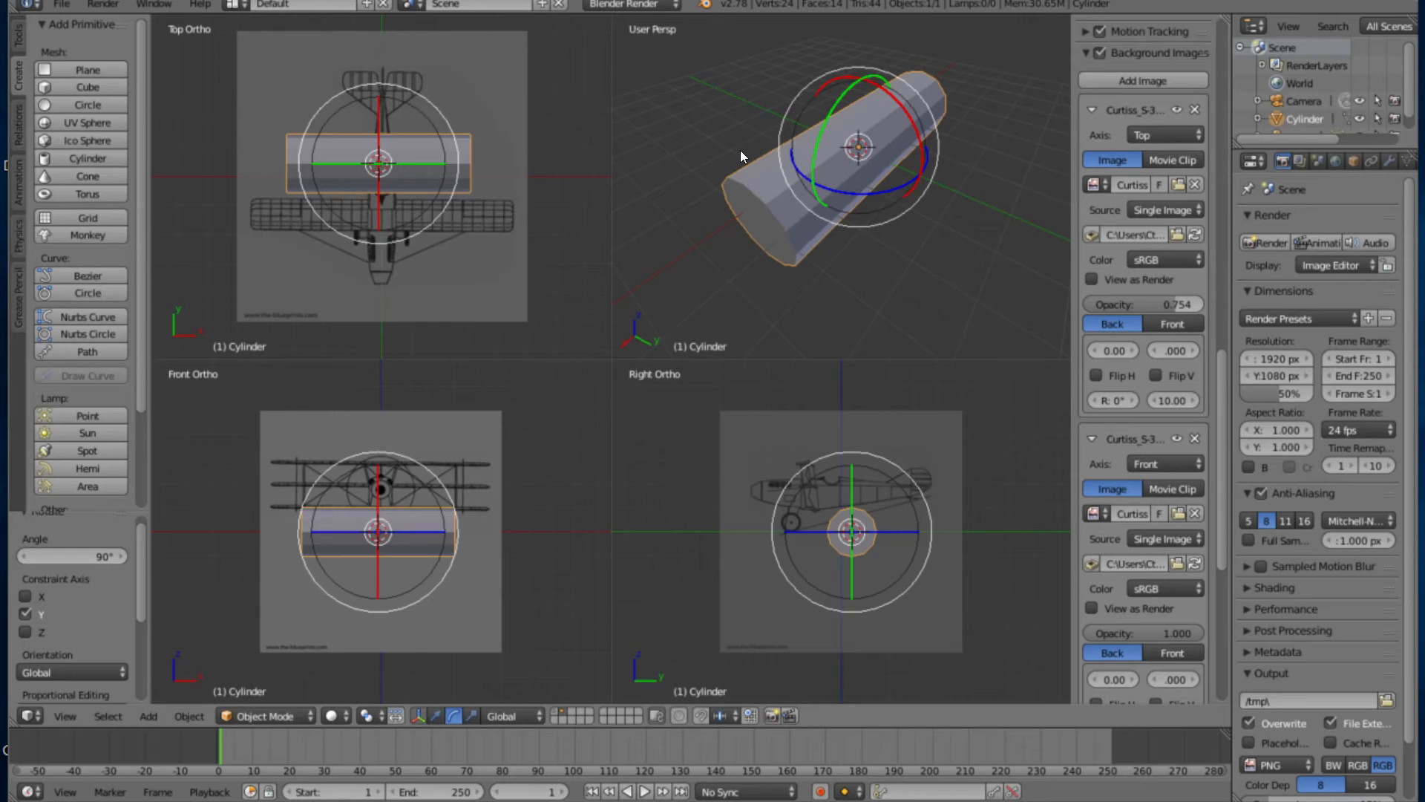
Rotate the cylinder exactly -90° about the global Z axis so it runs along the fuselage in the top view
key("r")
key("z")
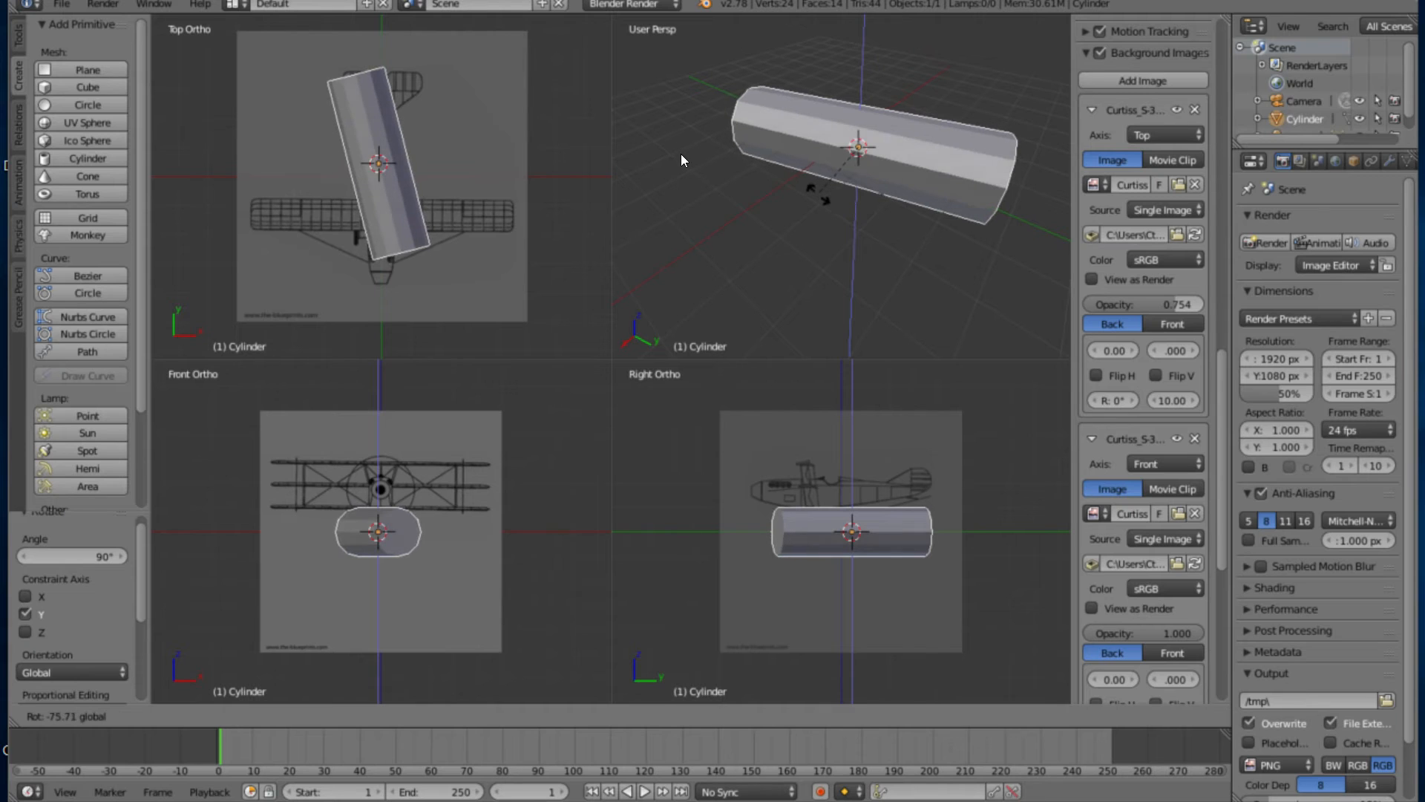
left_click(681, 153)
left_click(121, 556)
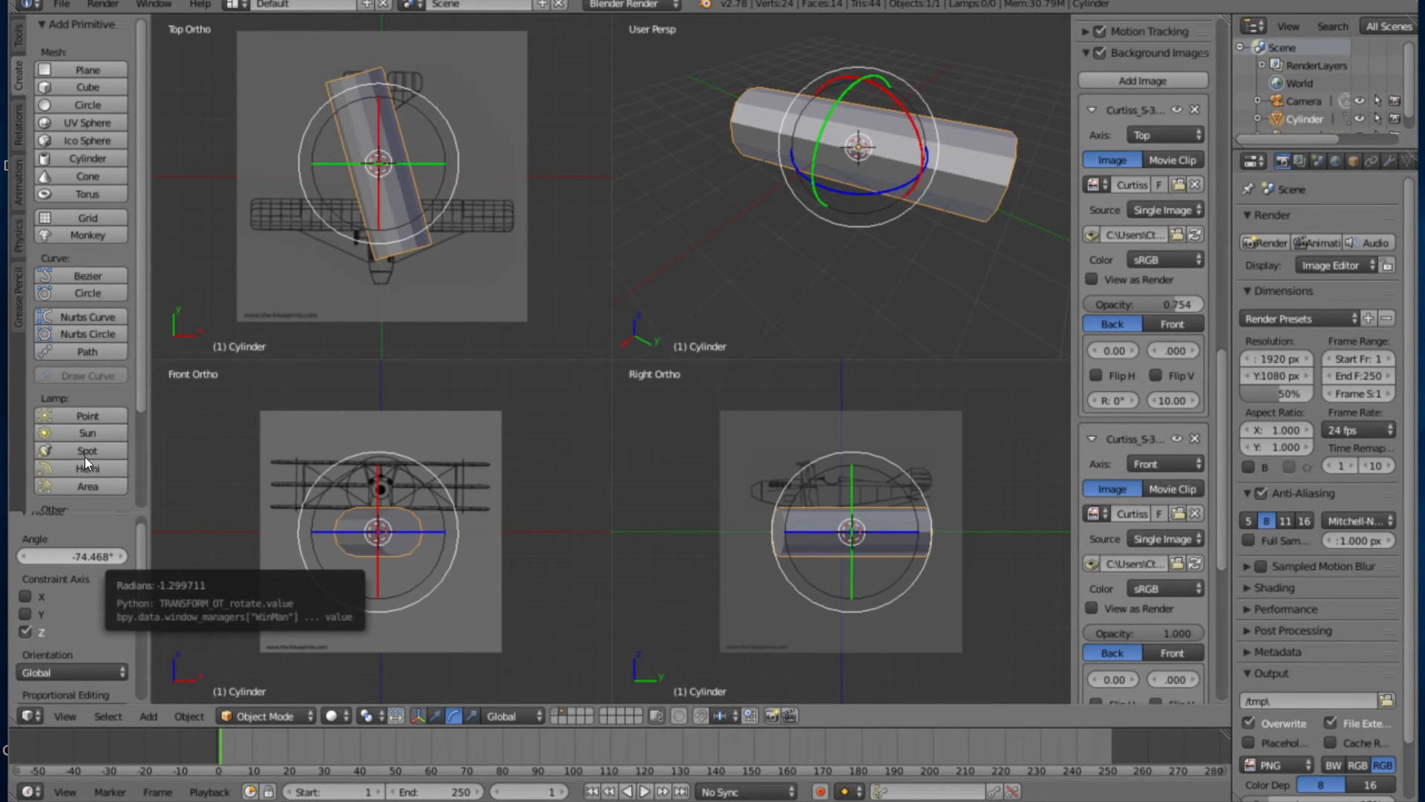
left_click(101, 556)
key("BackSpace")
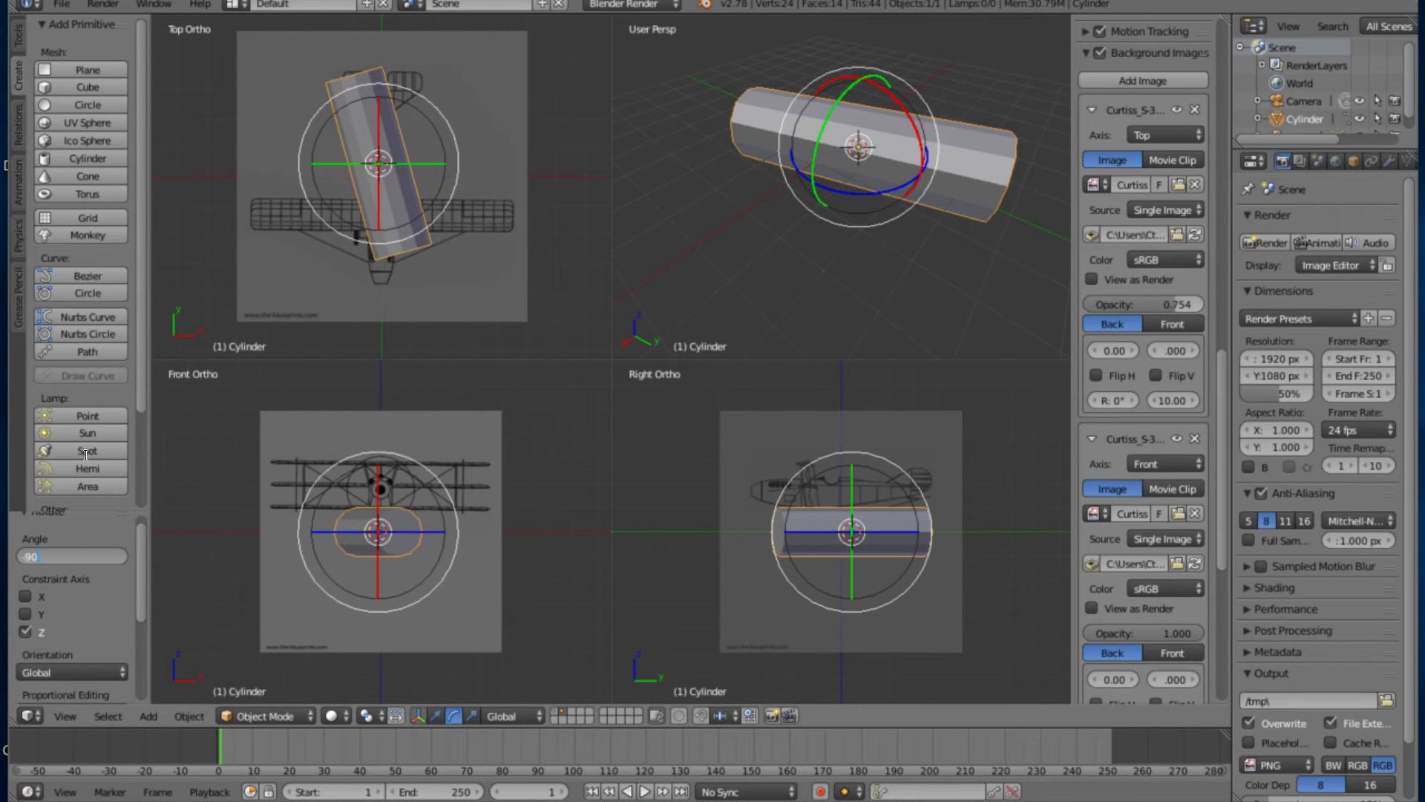
type("-90")
key("Return")
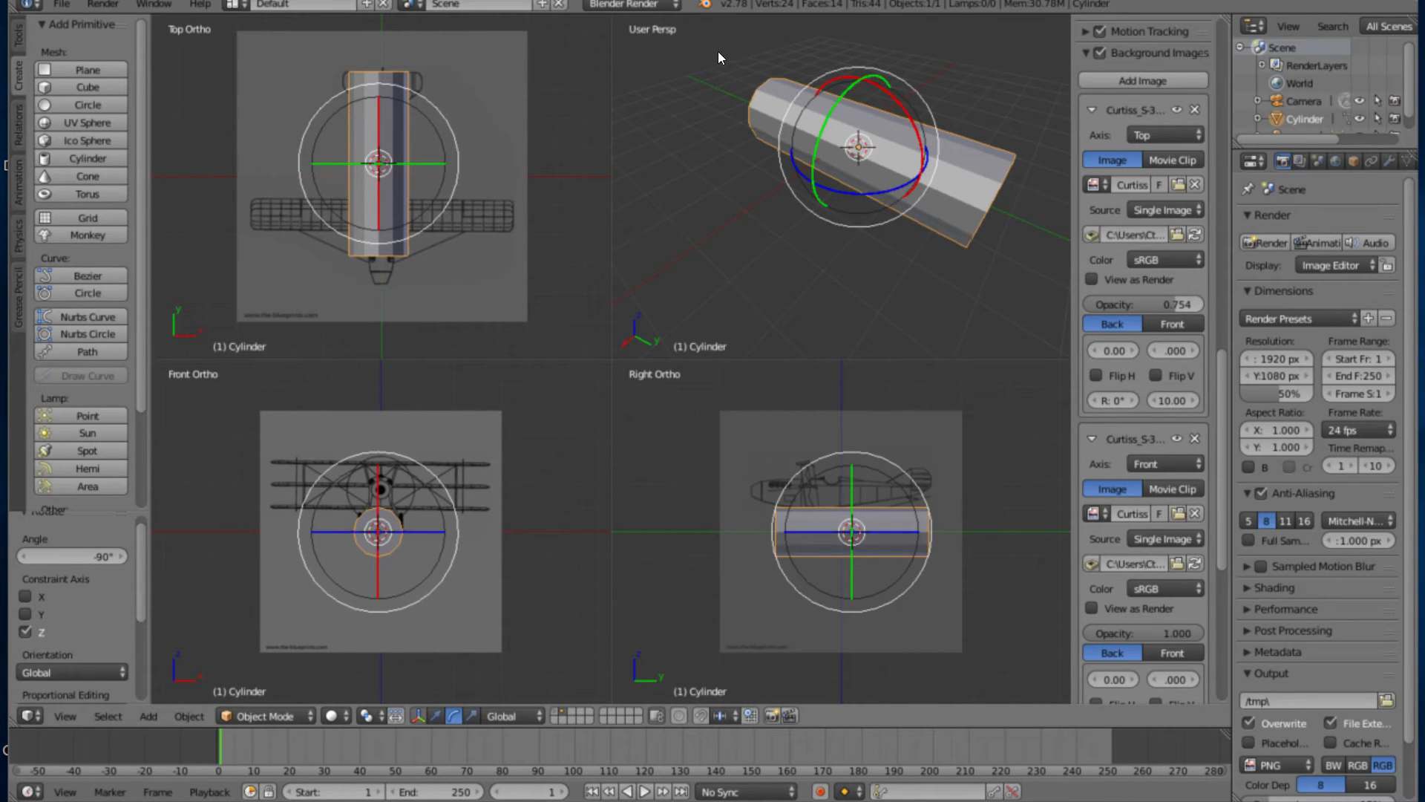
Try rotating the cylinder about -12.6° around the global Y axis and undo the rotation
key("r")
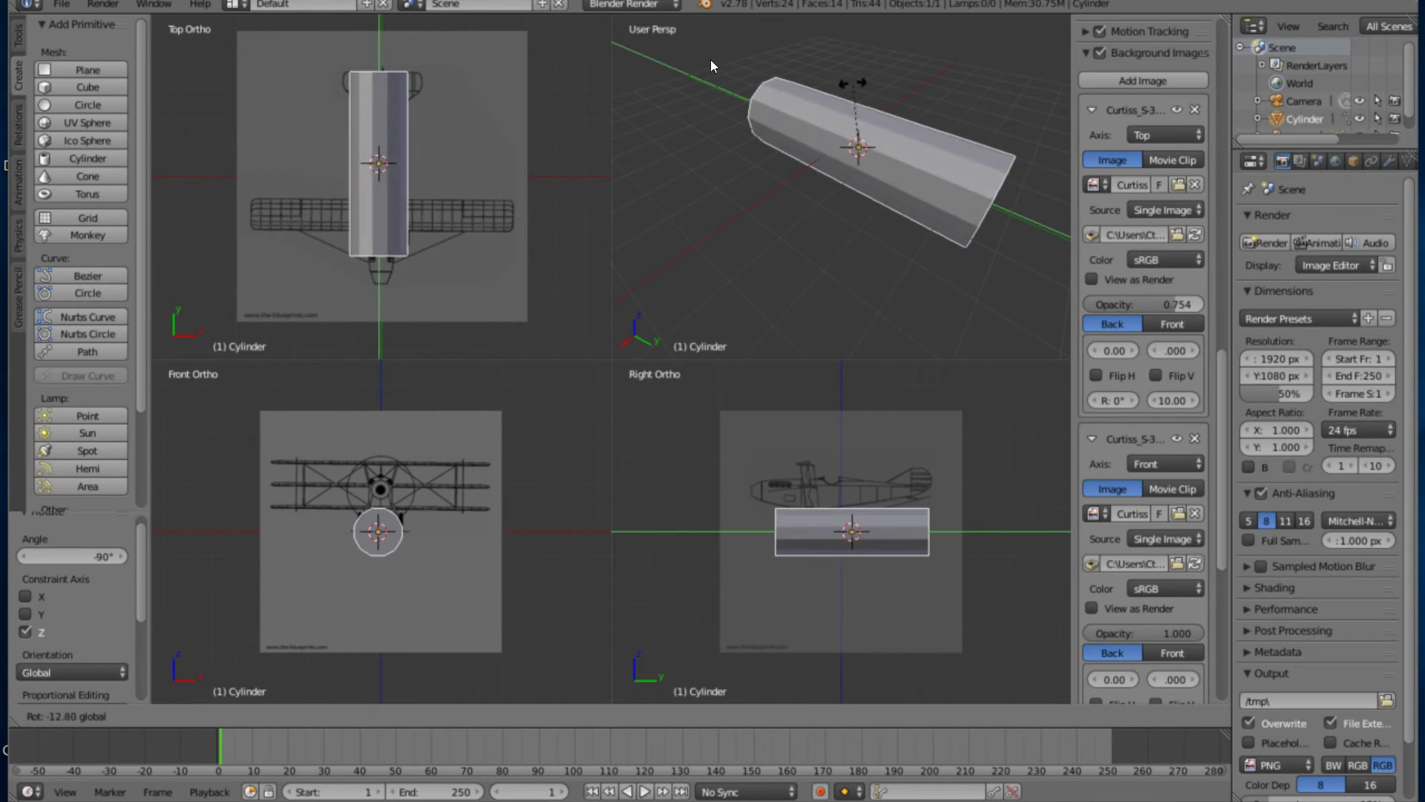
left_click(714, 77)
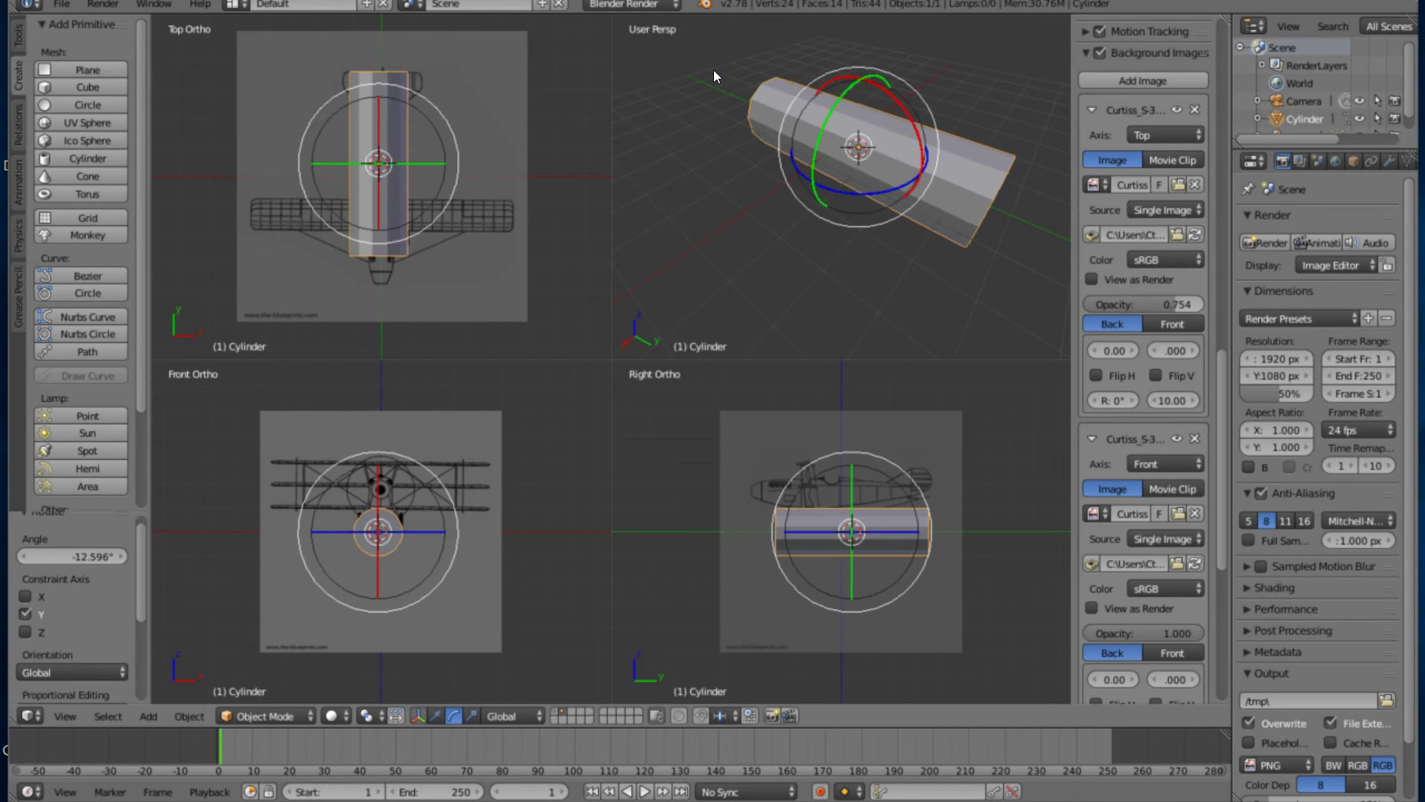
key("ctrl+z")
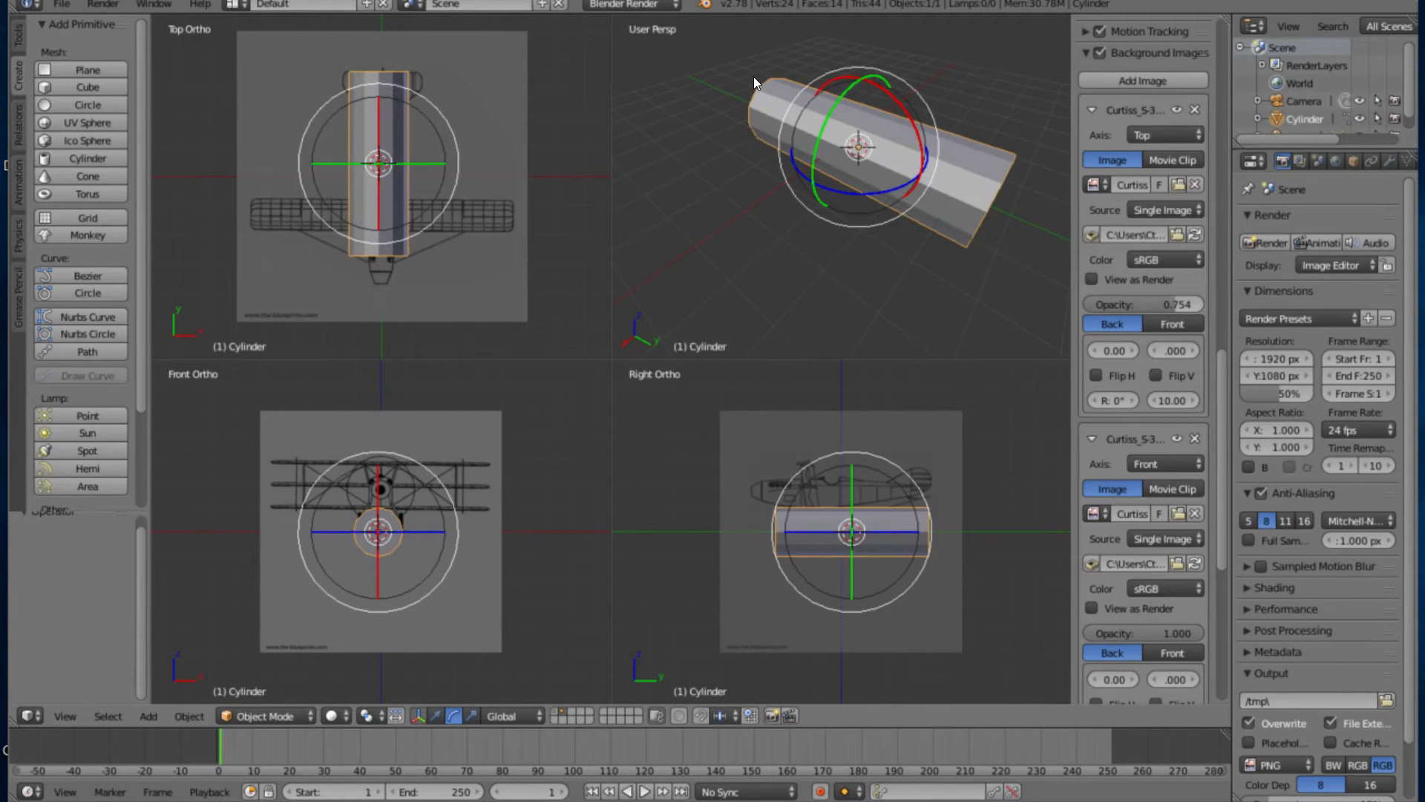
Try a freehand rotation of the cylinder about the global X axis and reset its angle to 0°
key("r")
key("x")
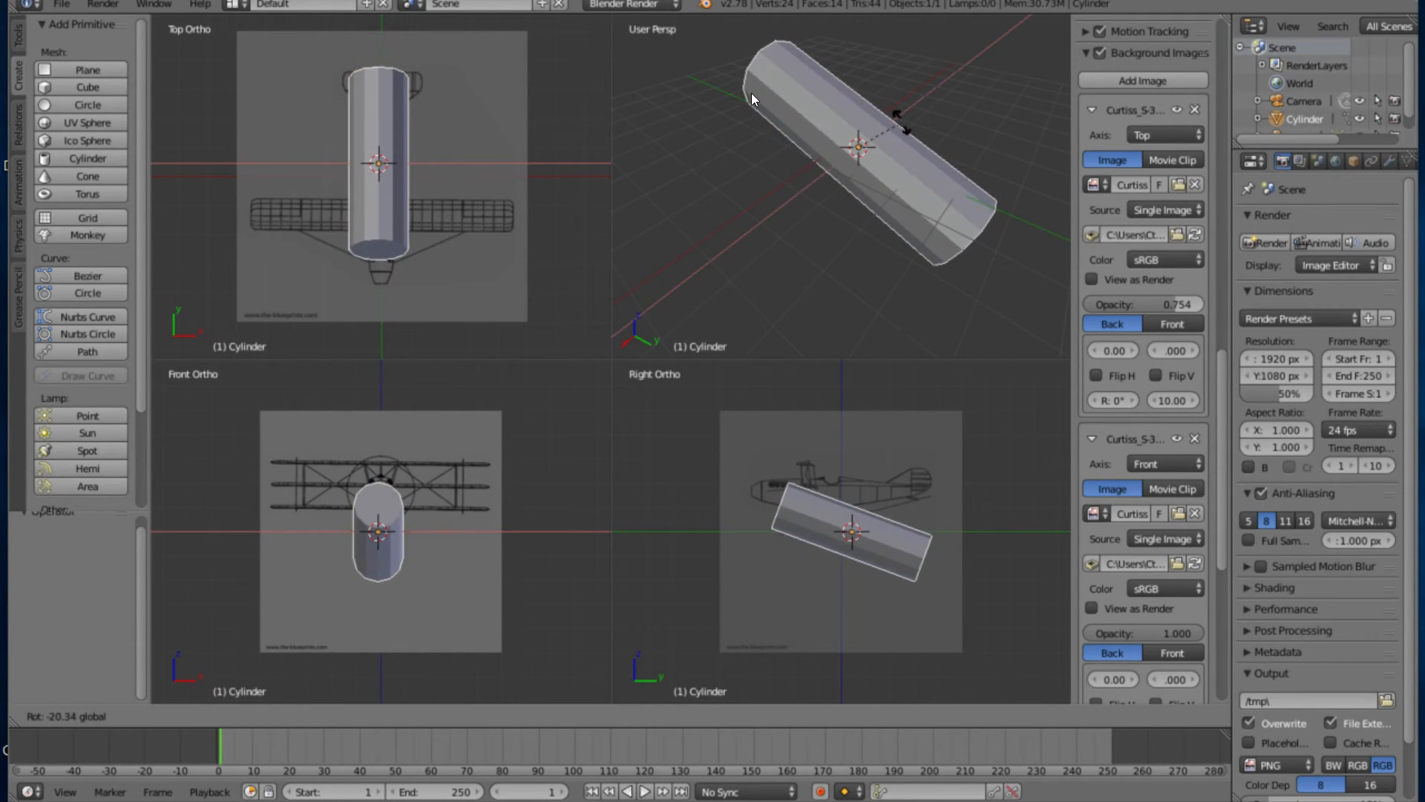
left_click(752, 93)
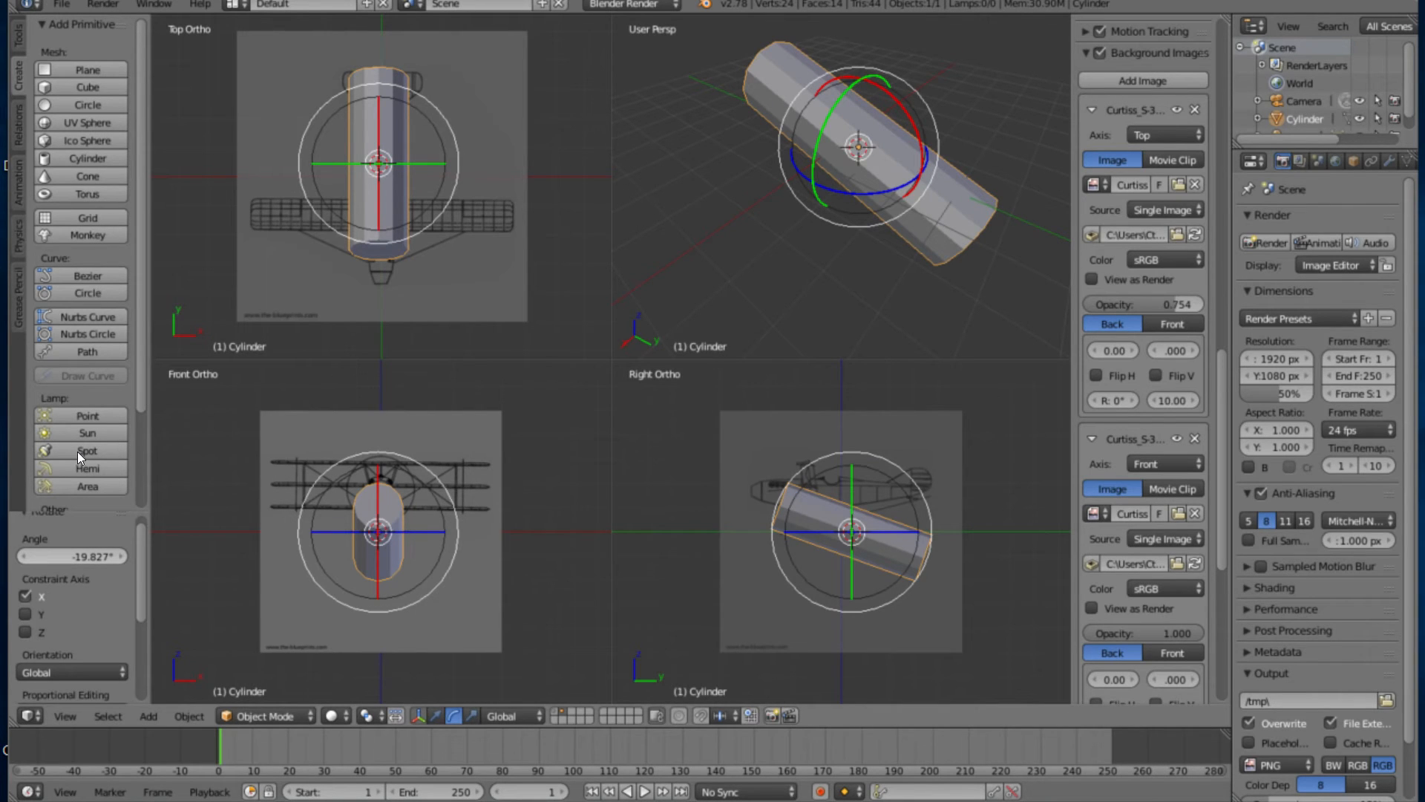
left_click(72, 556)
type("0")
key("Return")
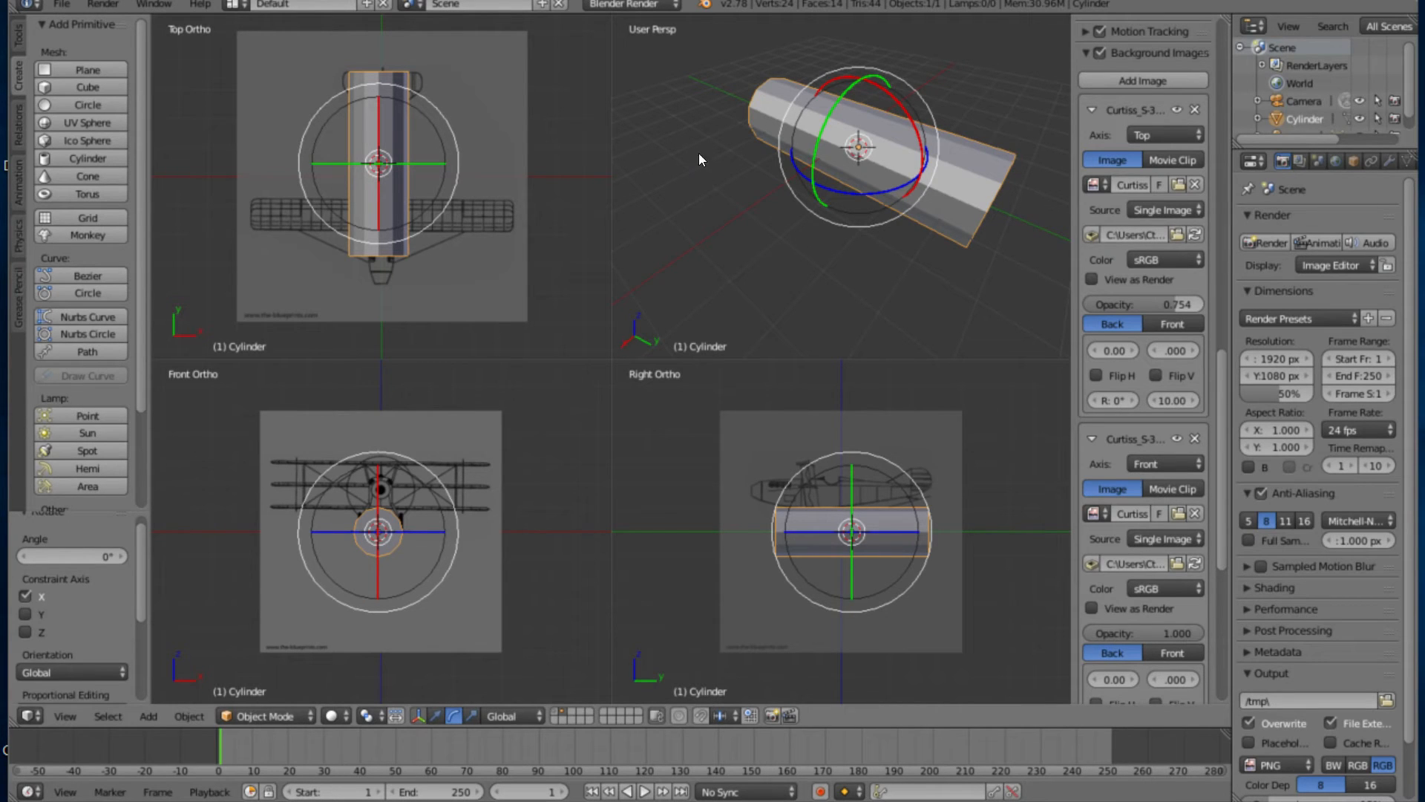
Cycle through the translate, rotate and scale manipulators, and hide and restore the tool shelf
key("w")
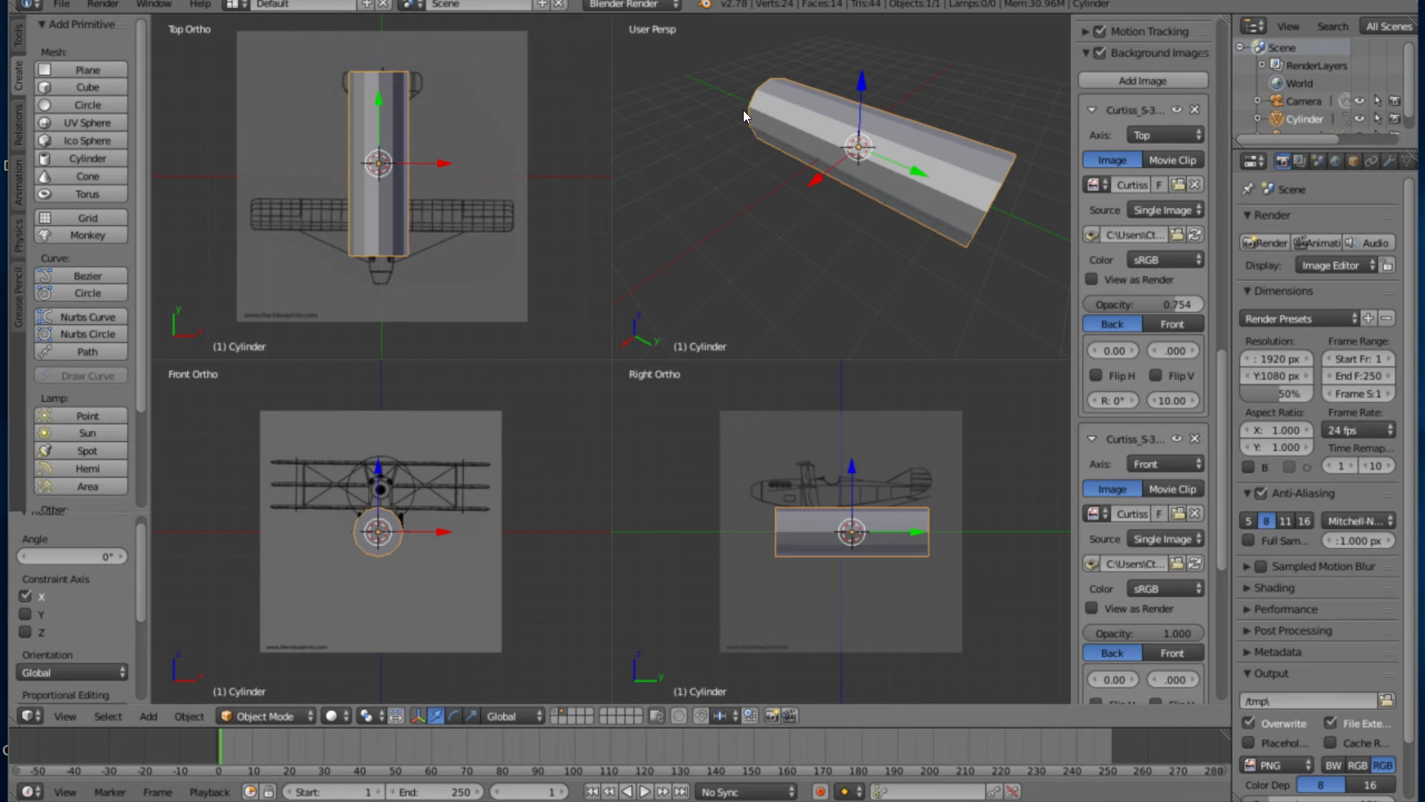
key("e")
key("r")
key("t")
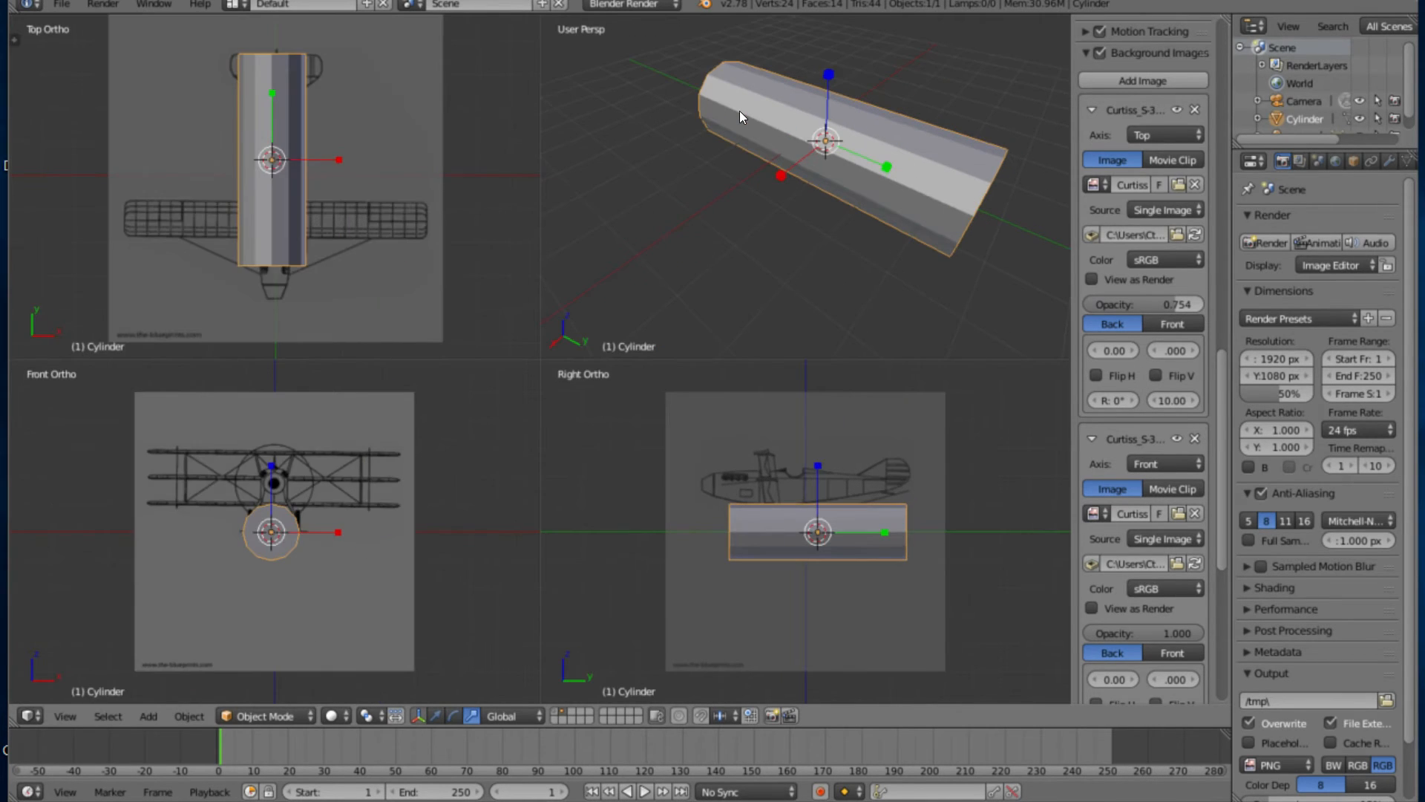
key("t")
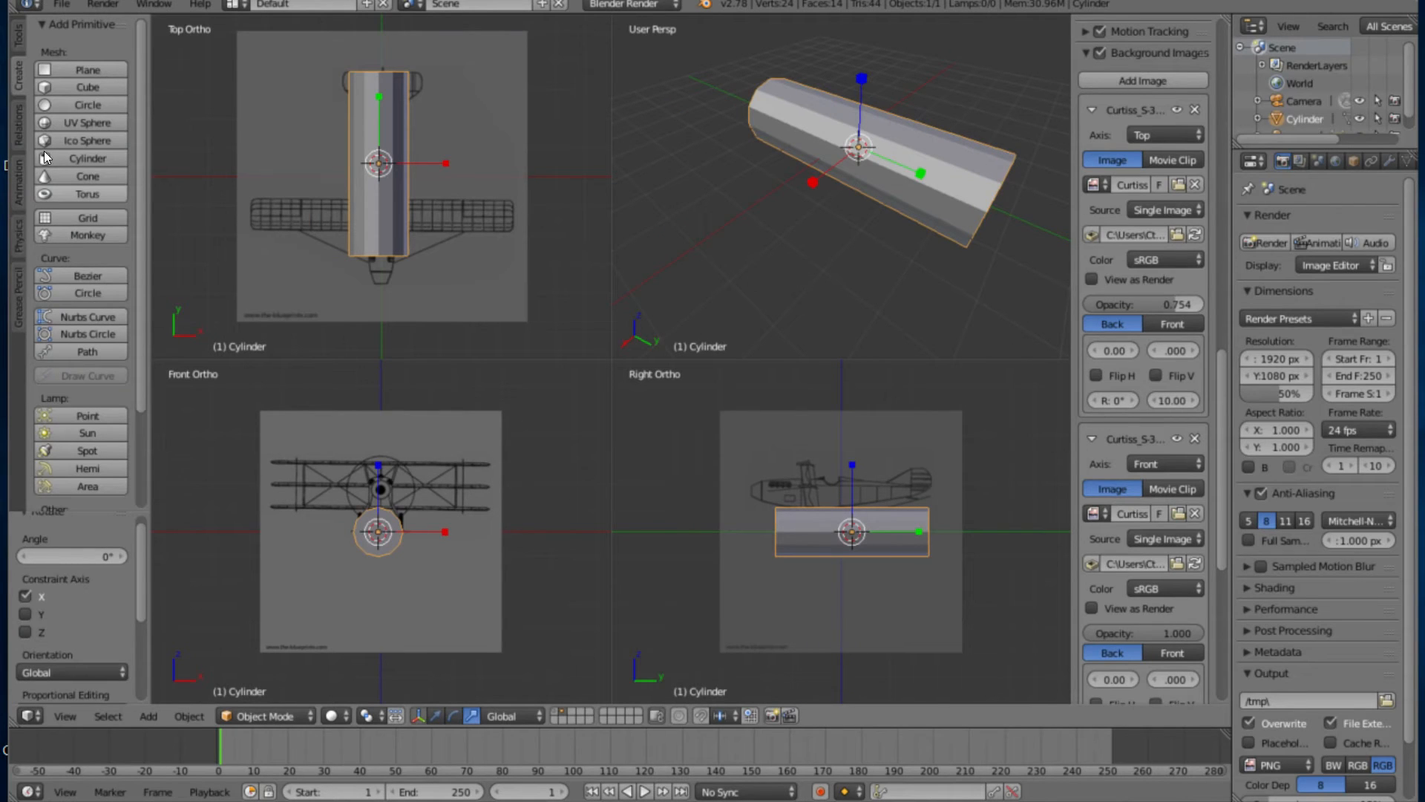
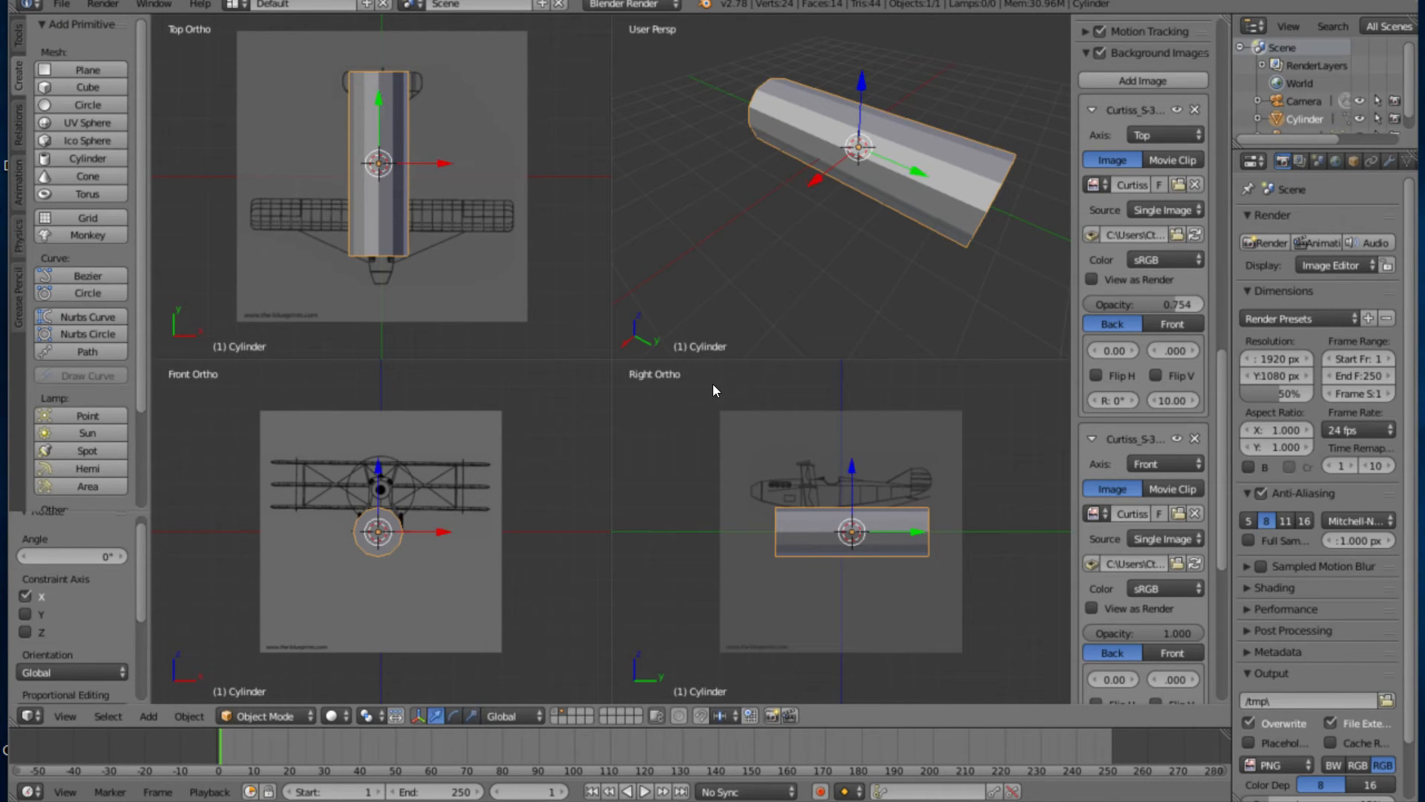
Move the cylinder about 1.549 up along Z and about 0.123 along X to centre it on the blueprint fuselage
key("g")
key("z")
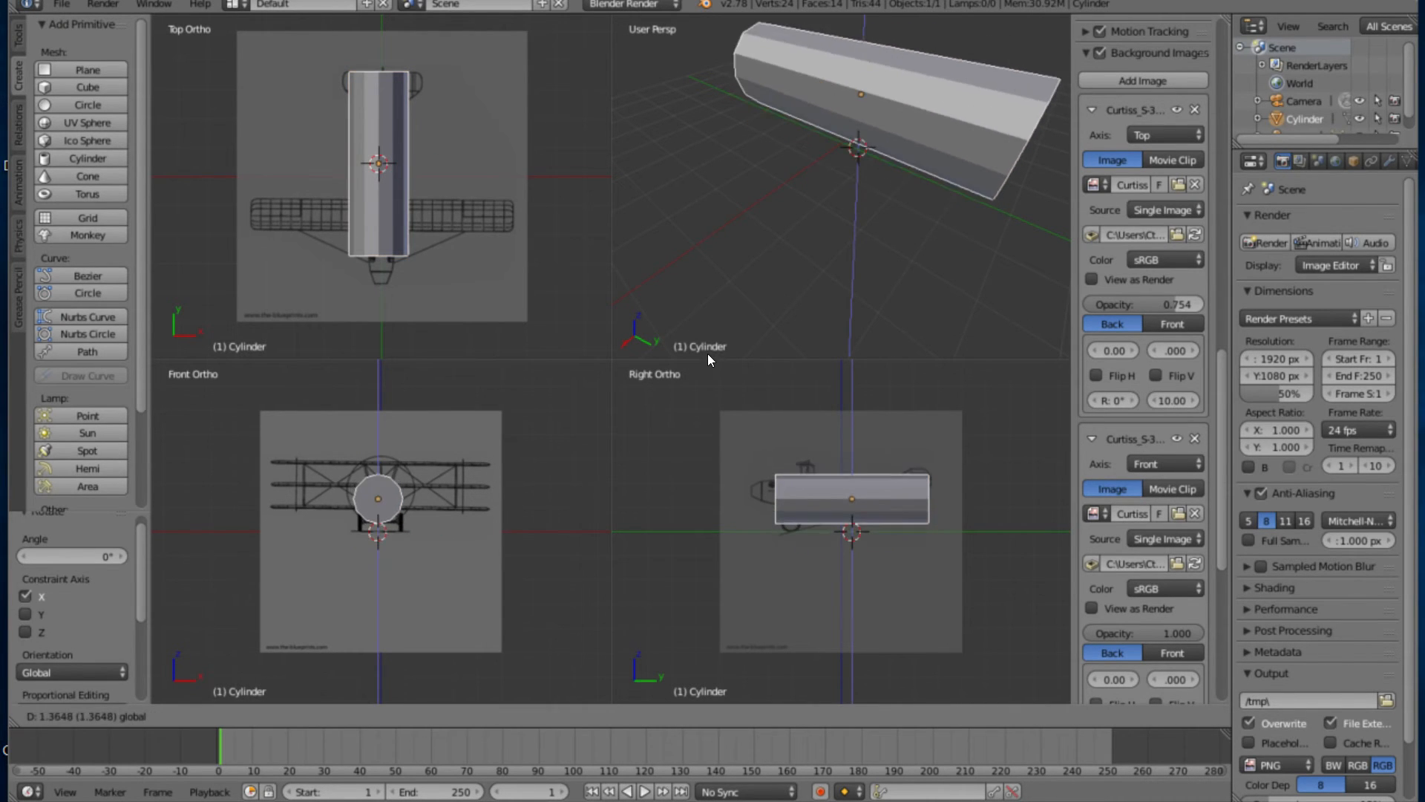
left_click(712, 355)
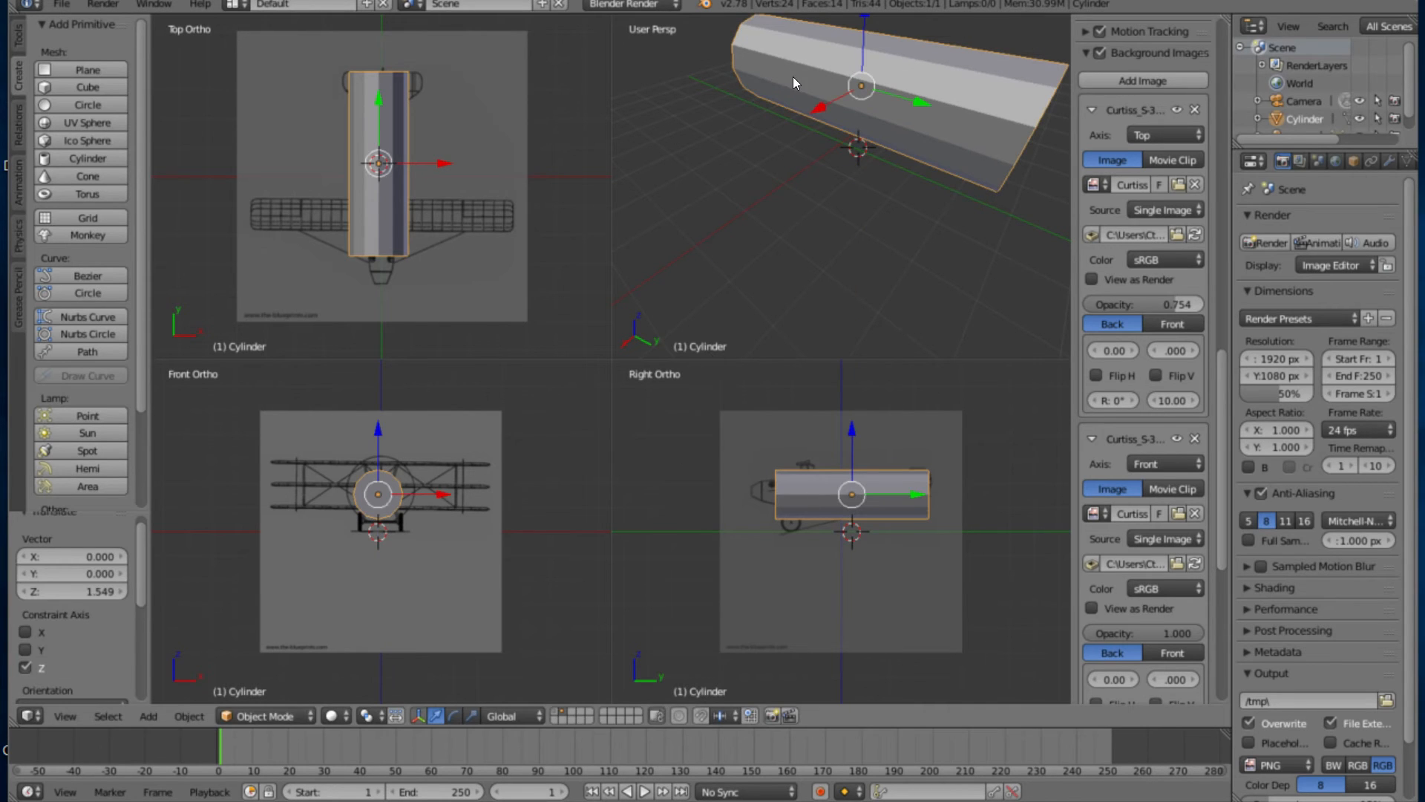
scroll(750, 141, "down", 6)
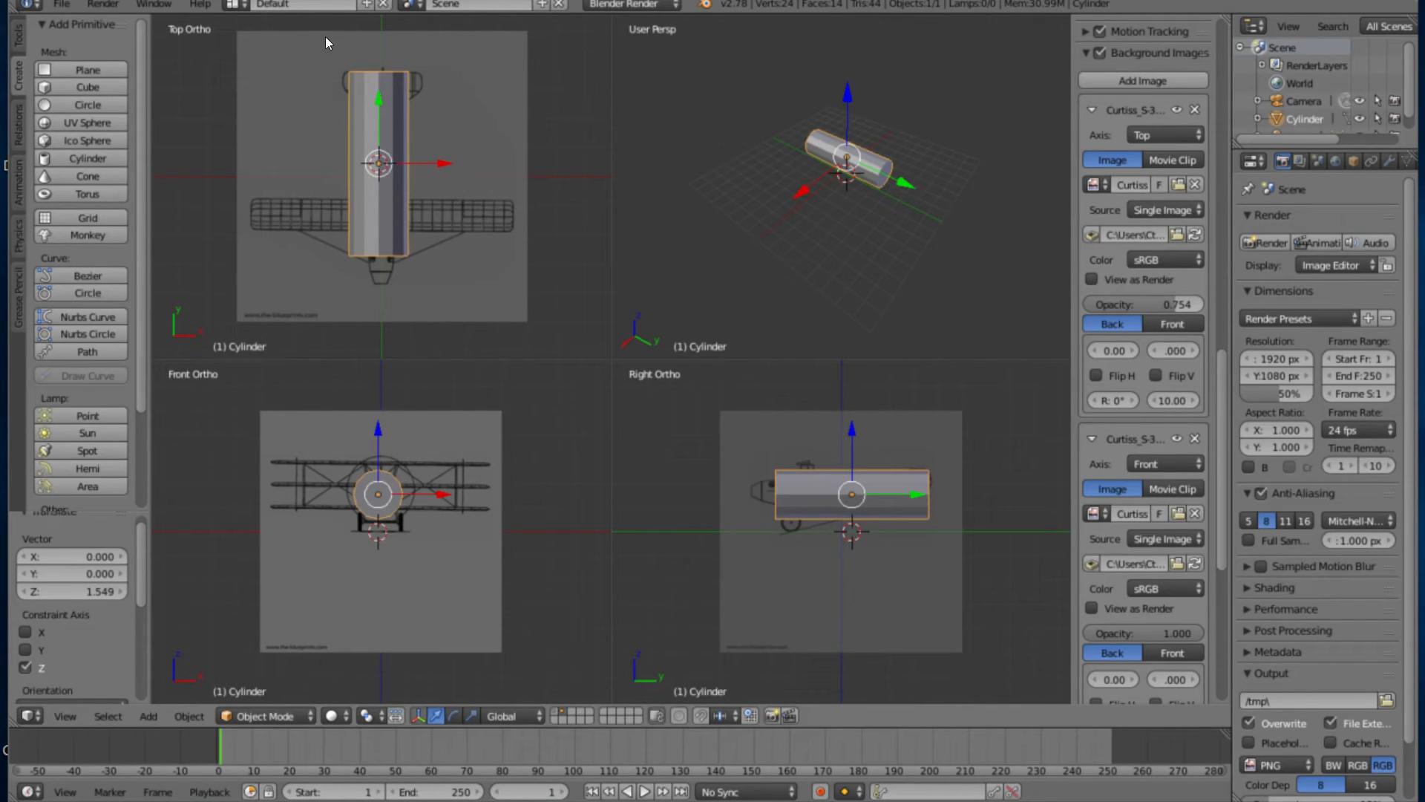
key("g")
key("x")
left_click(372, 124)
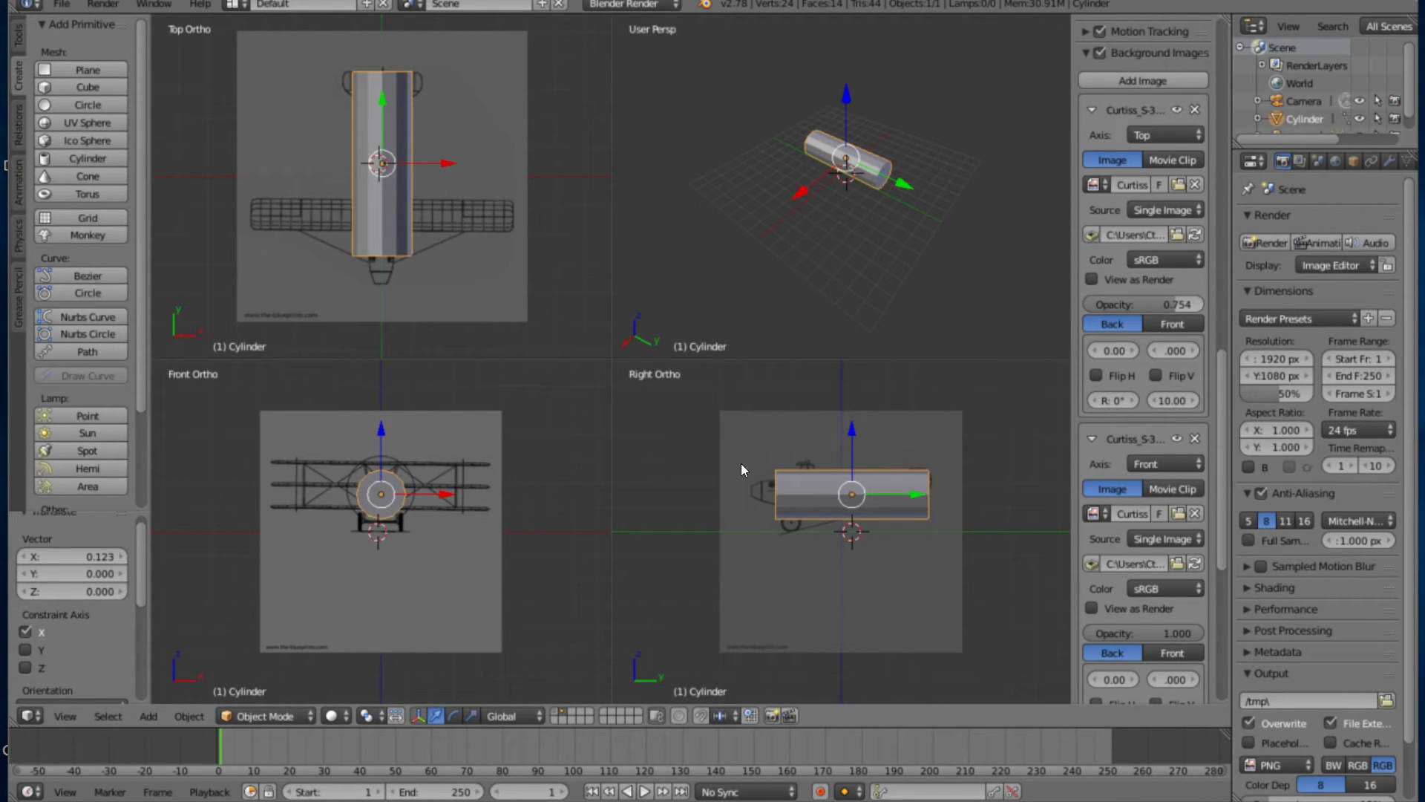
Try wireframe shading and return the viewports to solid shading
key("z")
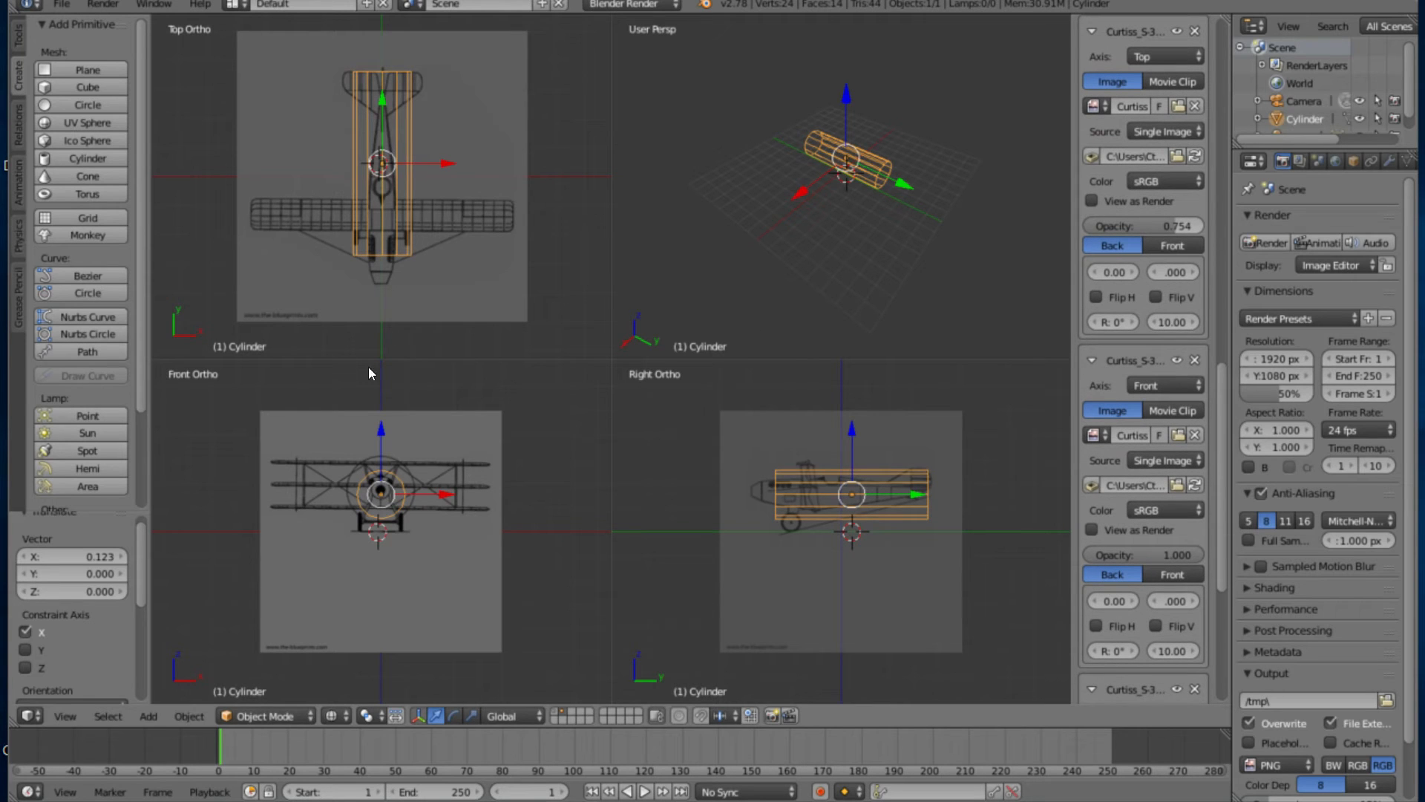
left_click(337, 717)
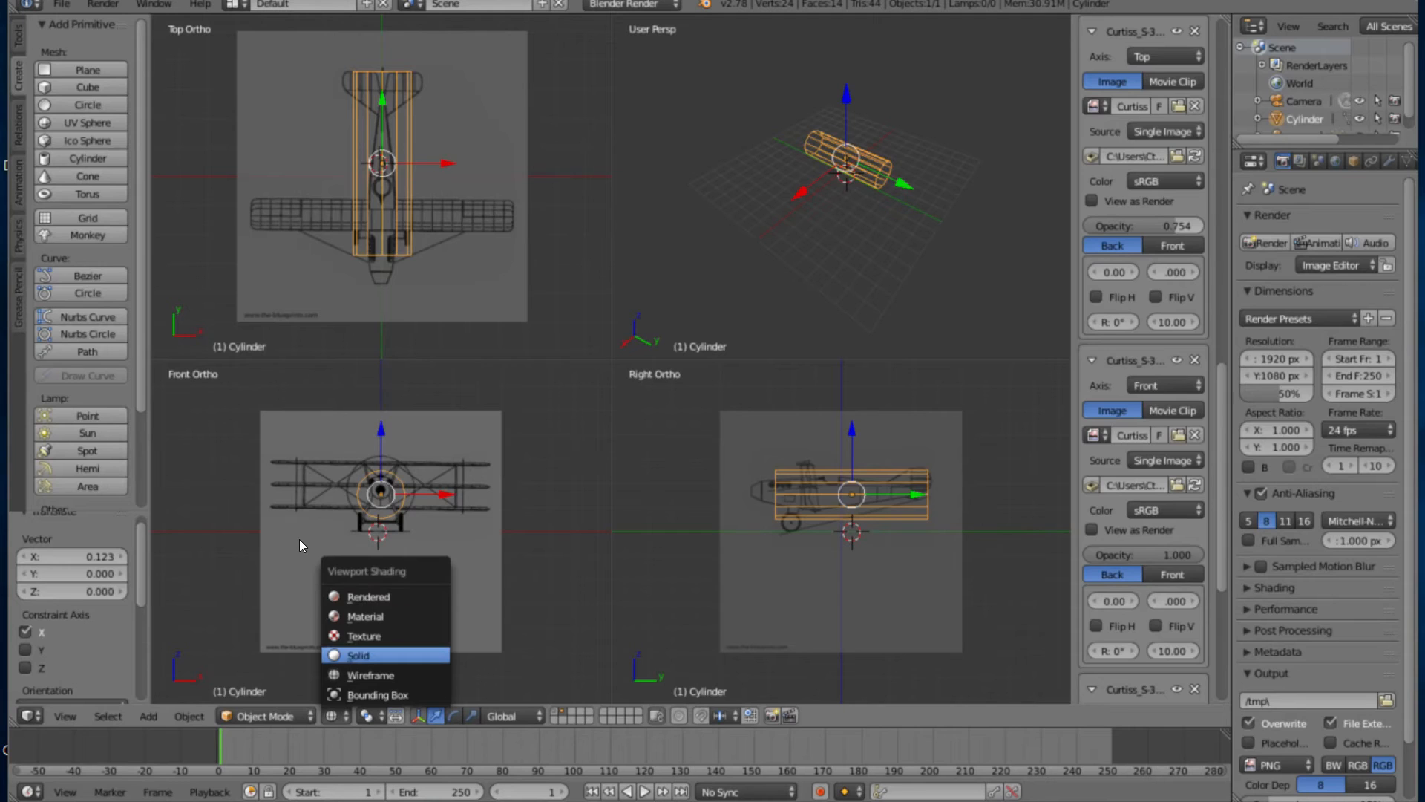
left_click(358, 655)
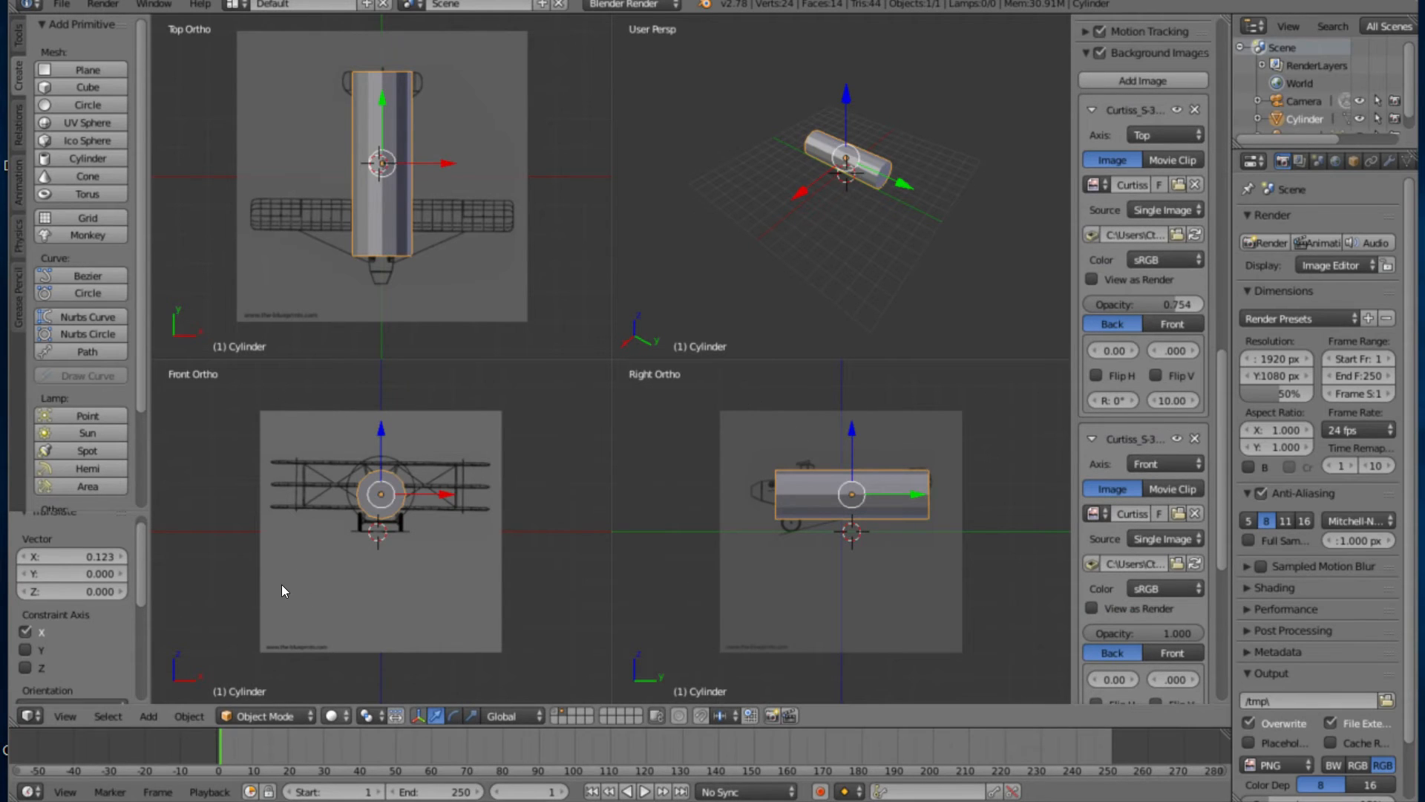
Set the viewport shading to Wireframe so the blueprints show through the cylinder
left_click(337, 717)
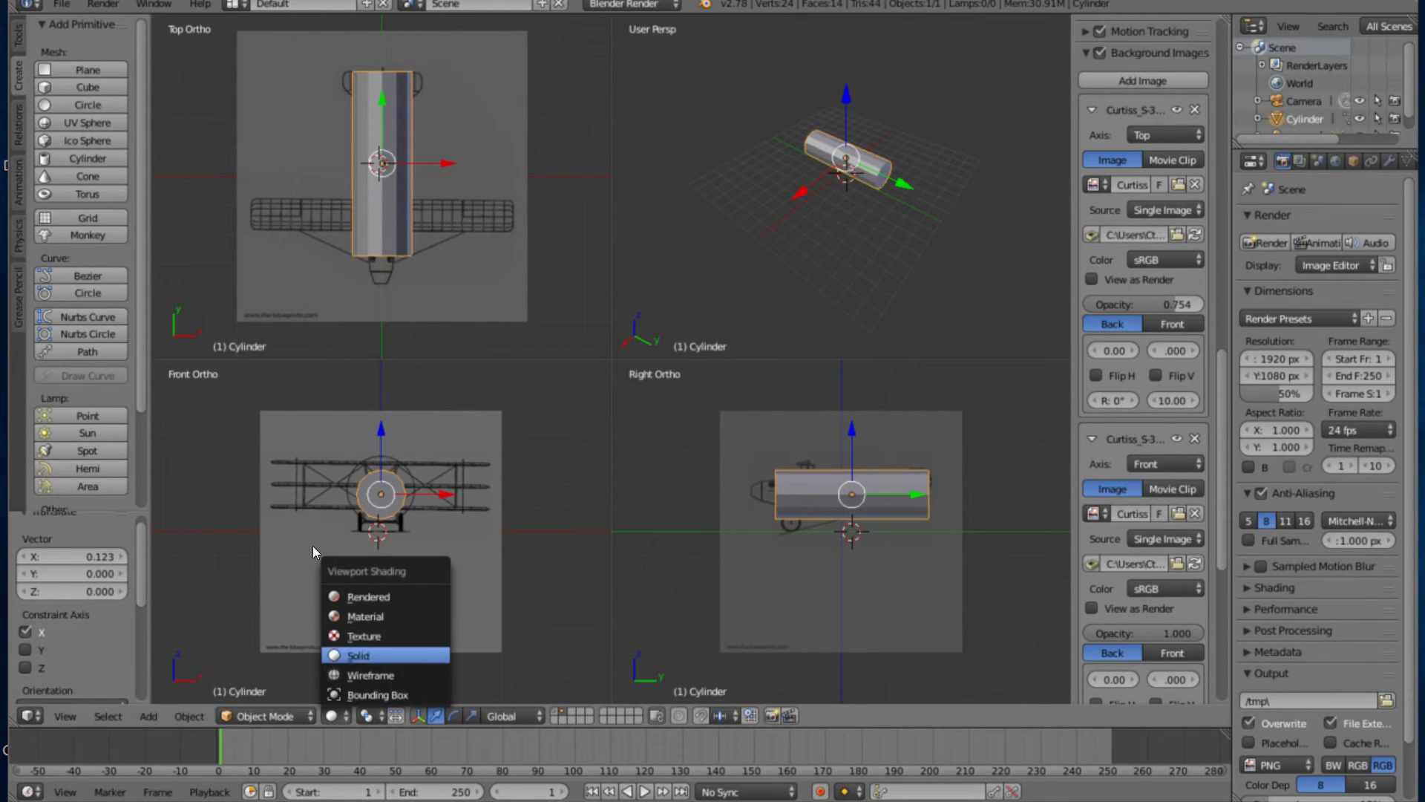
key("Return")
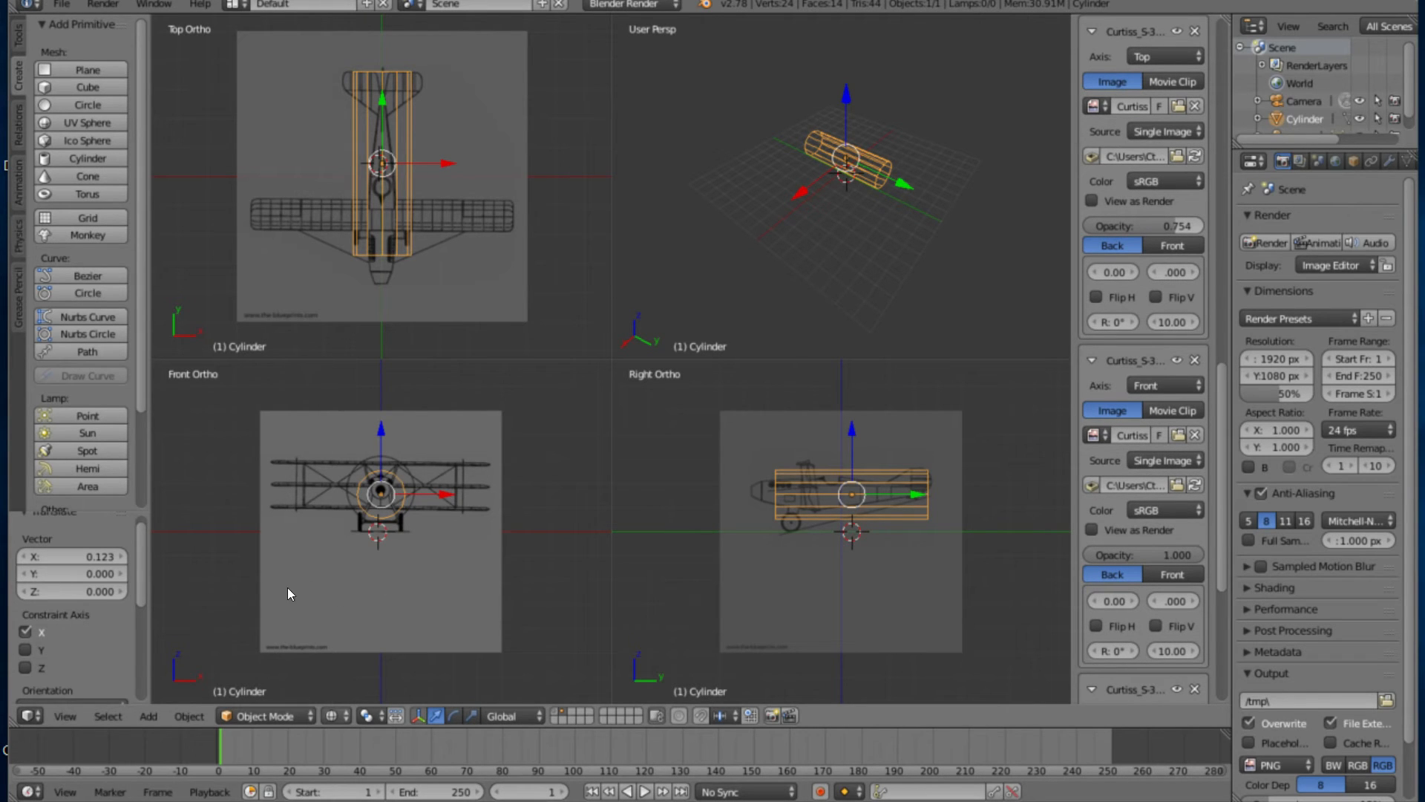
left_click(337, 717)
key("Up")
key("Up")
key("Up")
key("Down")
key("Up")
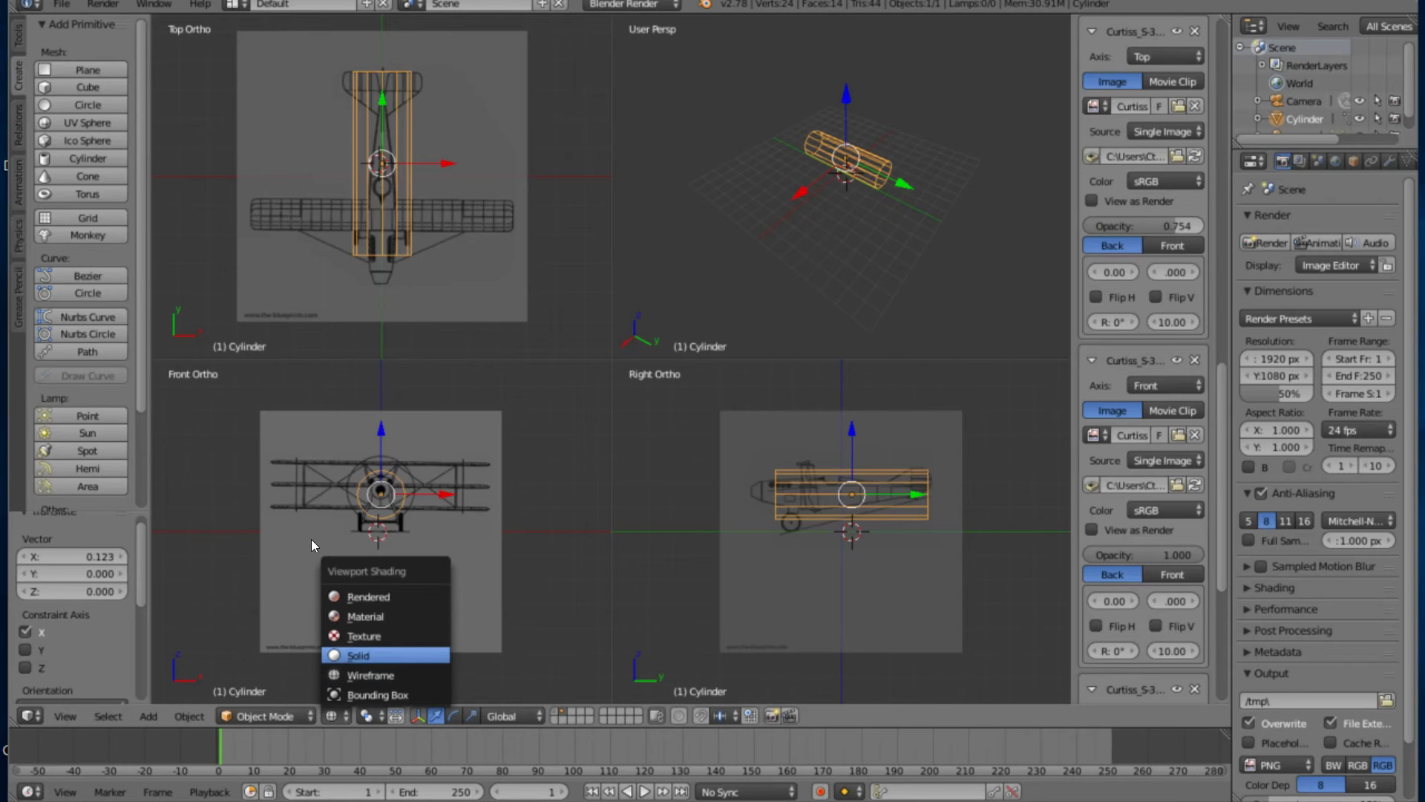
key("Up")
key("Down")
key("Down")
key("Up")
key("Up")
key("Down")
key("Down")
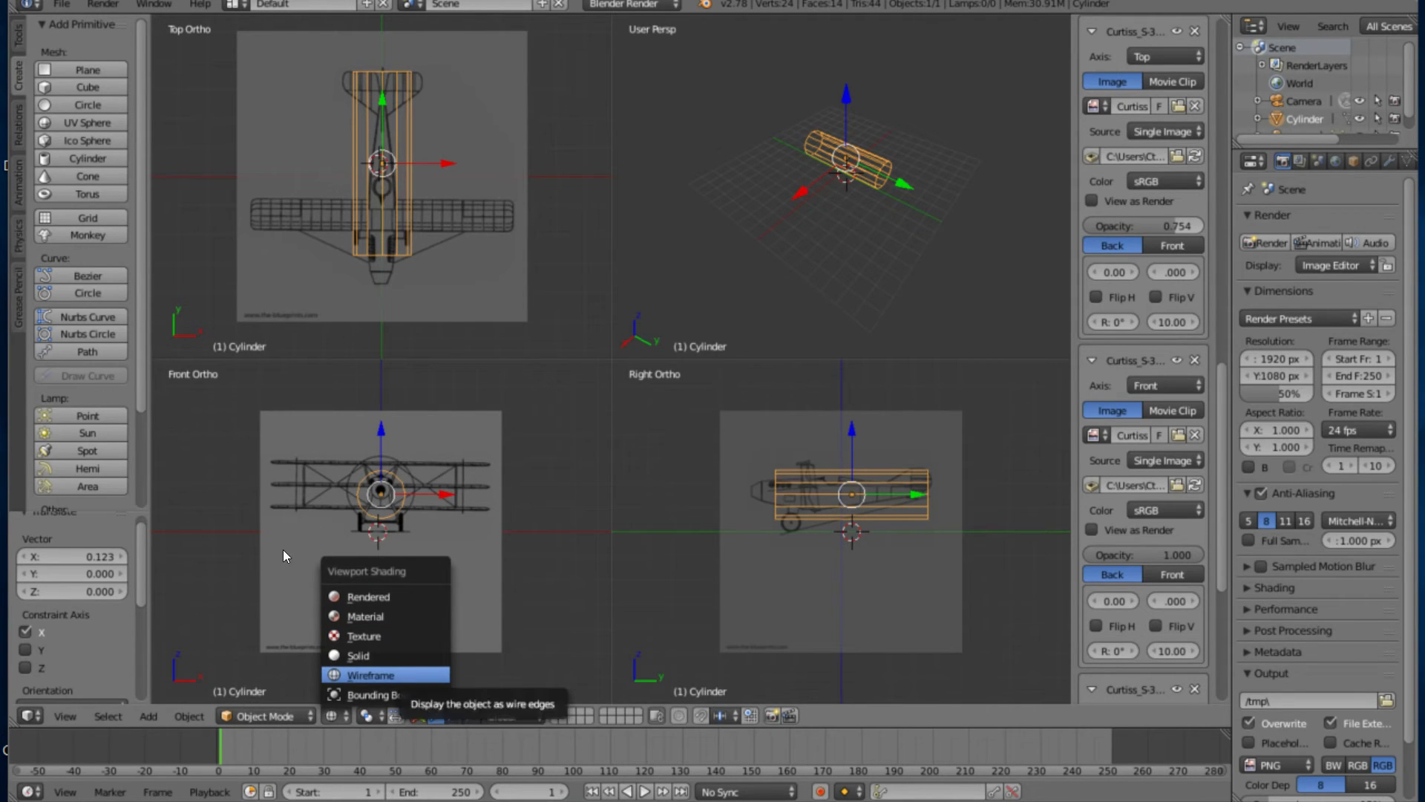
key("Up")
key("Down")
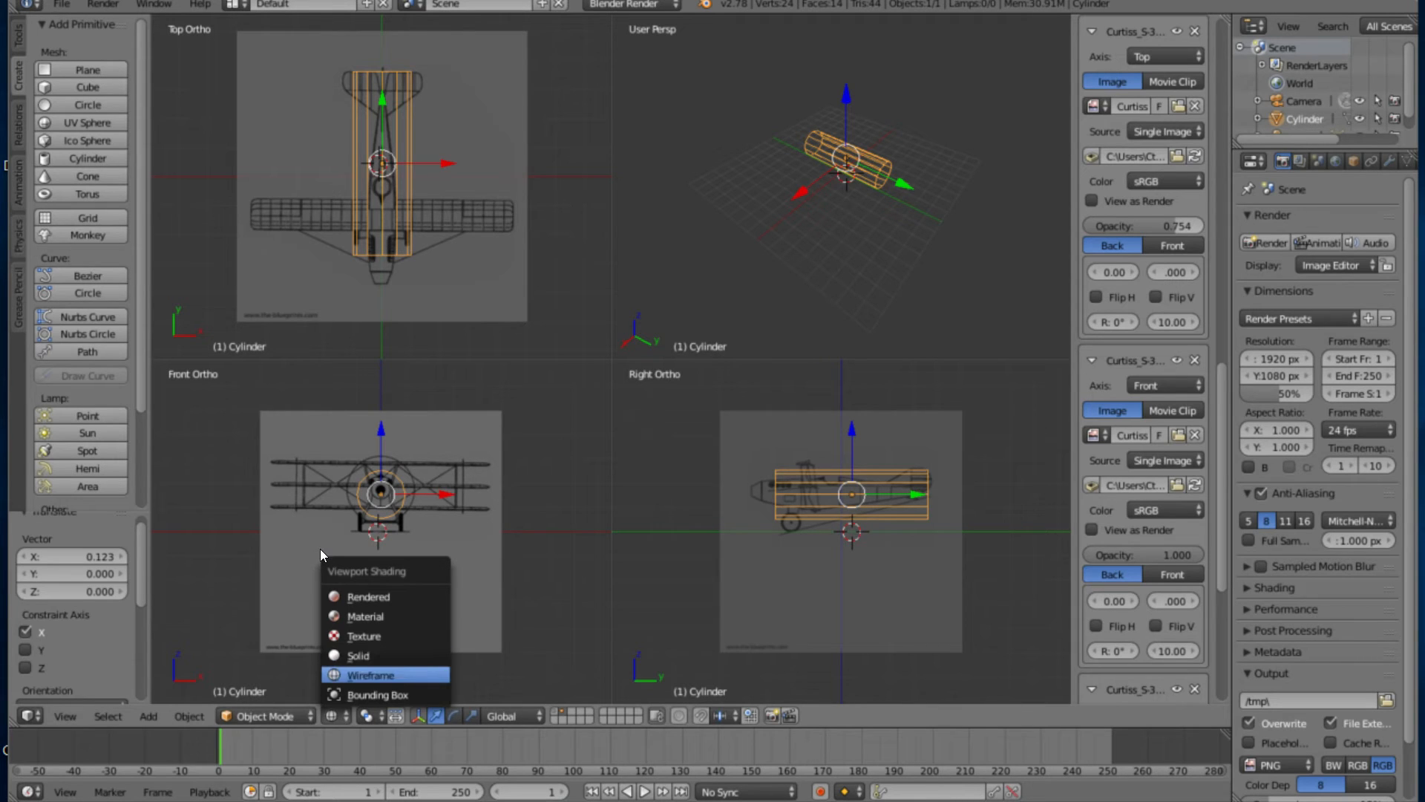
key("Return")
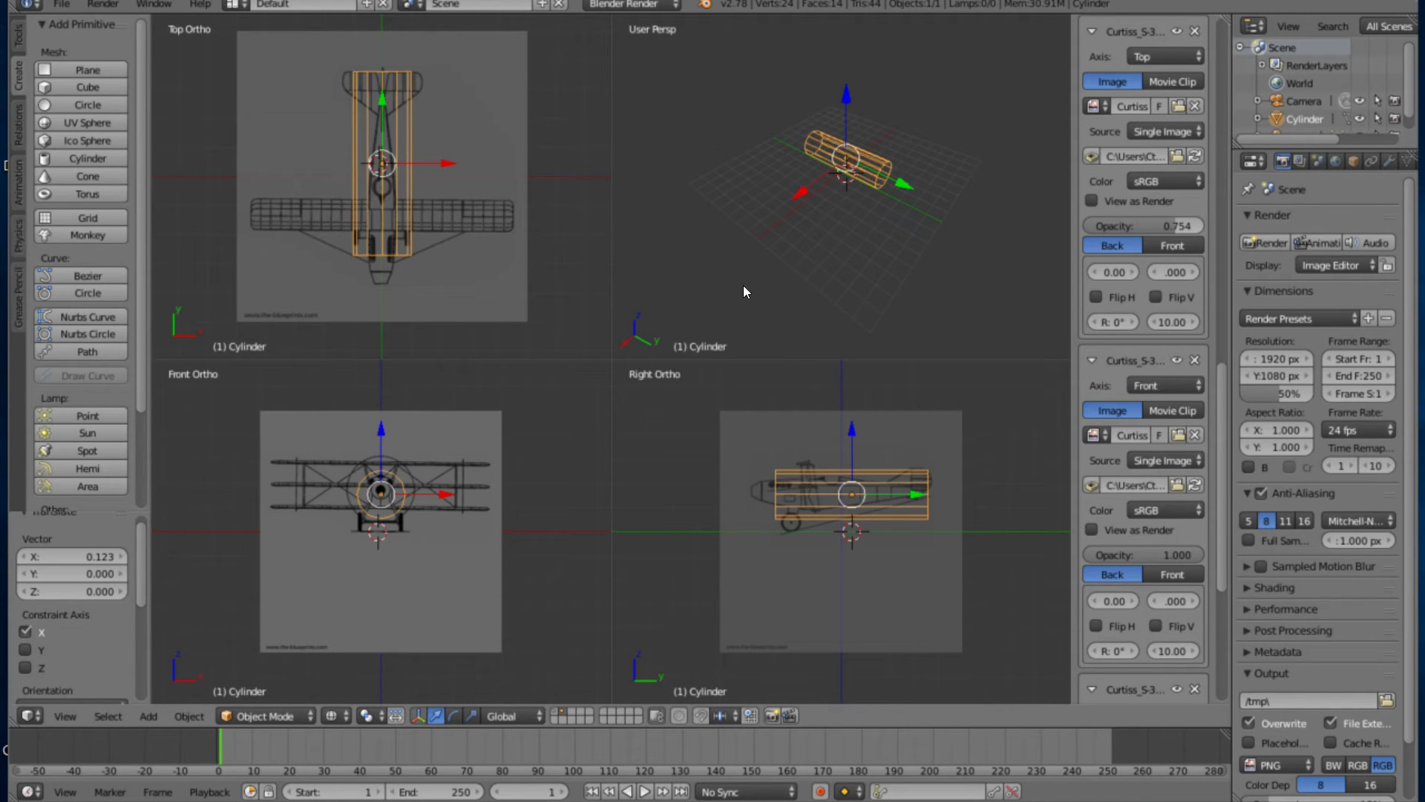
Scale the cylinder along the global Y axis by a factor of about 1.054 against the side-view blueprint
scroll(698, 431, "up", 5)
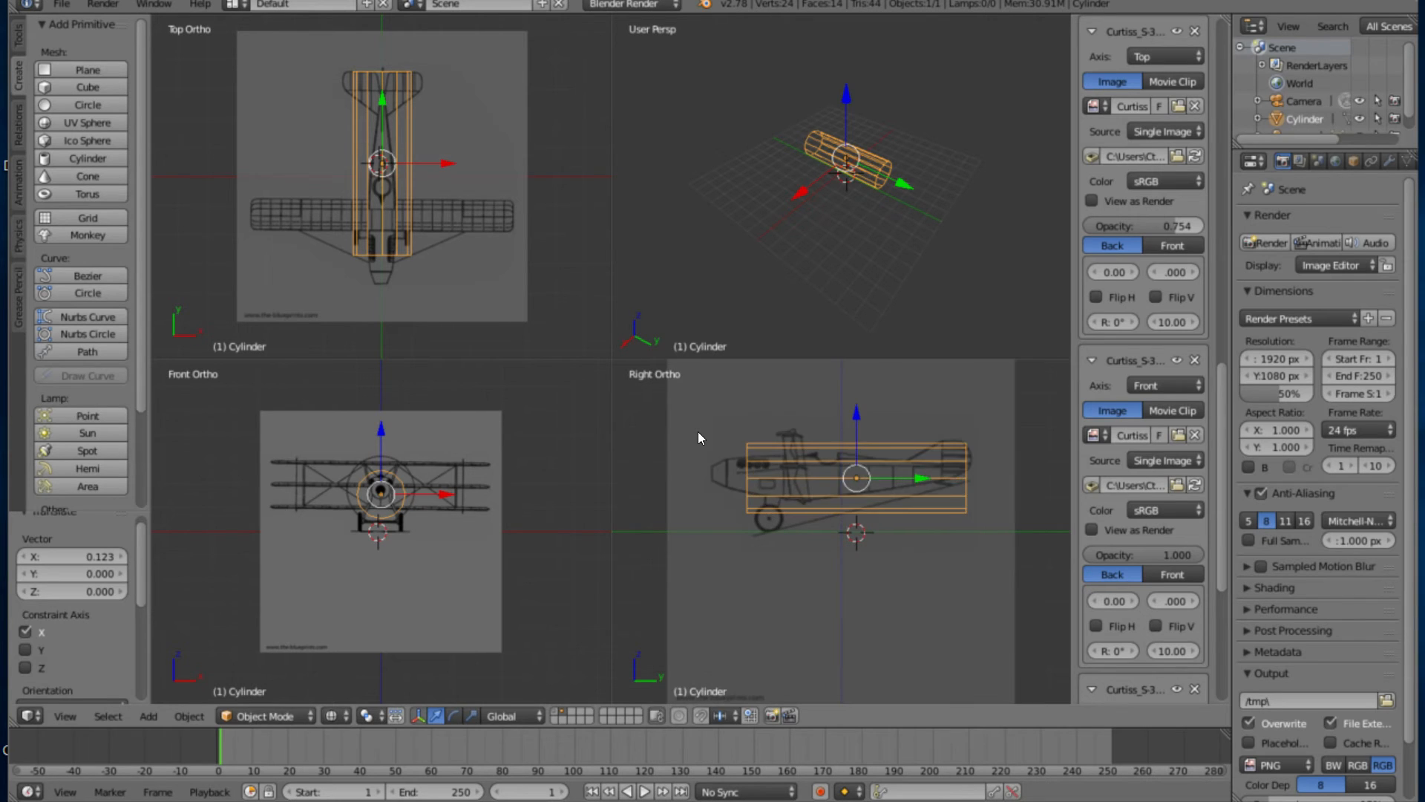
scroll(689, 407, "down", 1)
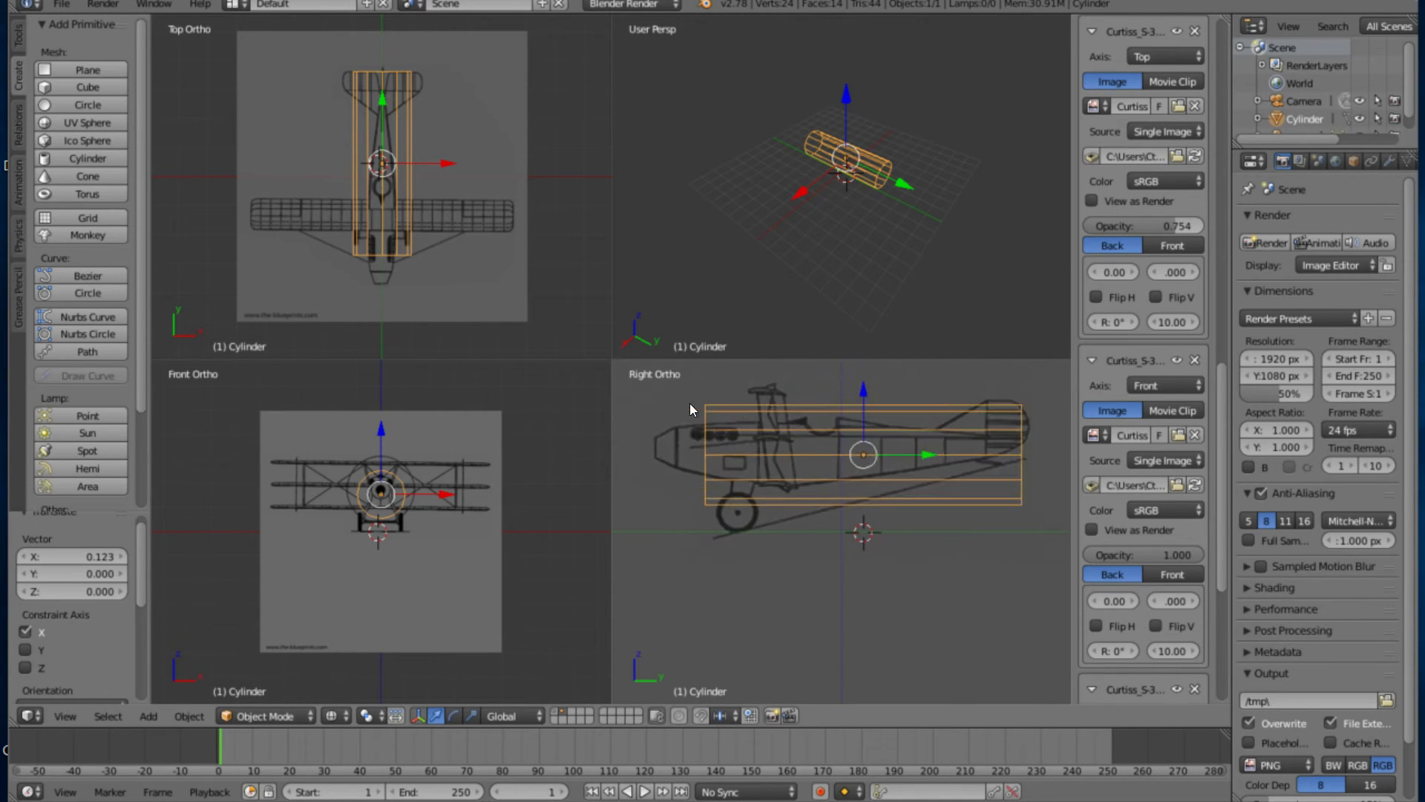
key("ctrl+alt+s")
key("s")
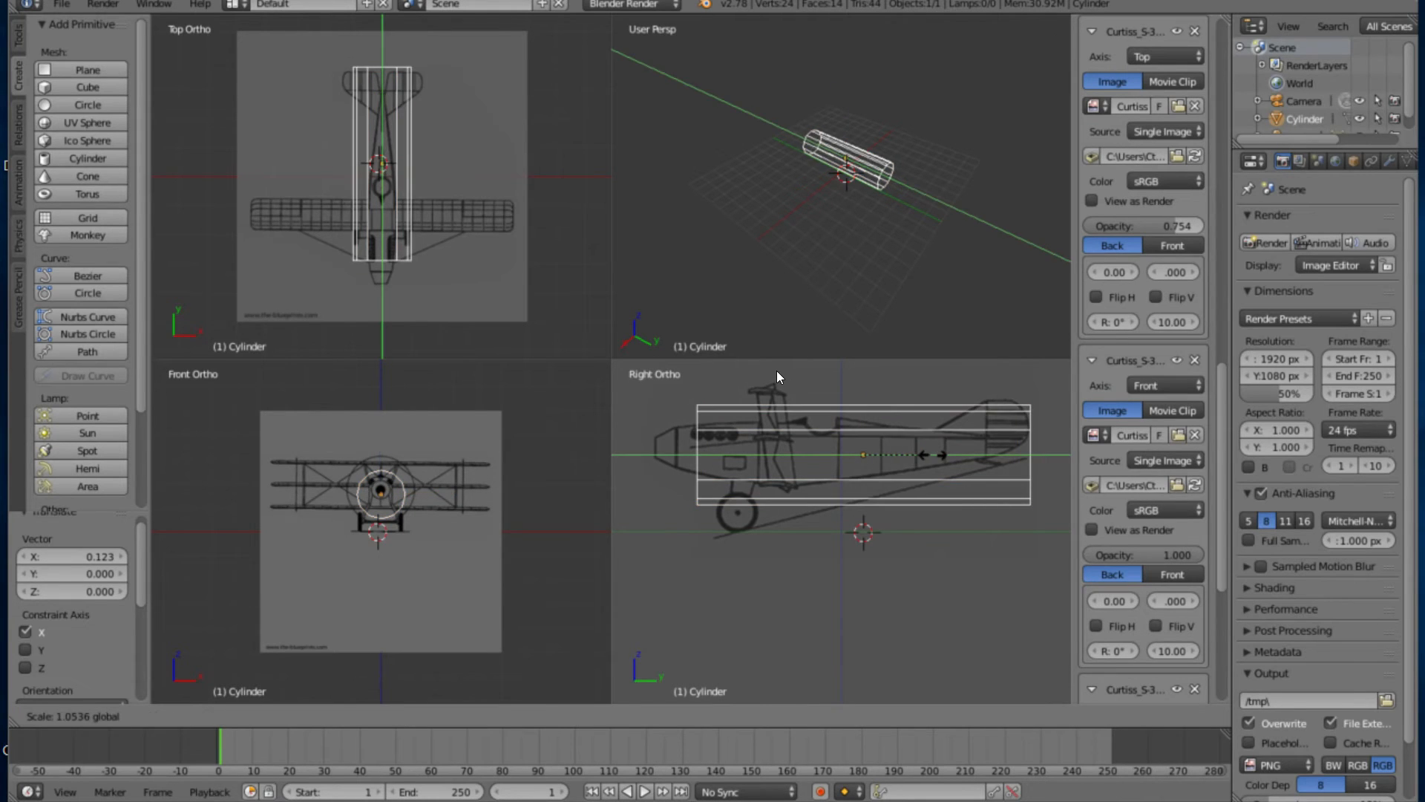
left_click(777, 372)
Move the cylinder along the Y axis toward the airplane's nose in the side view
key("ctrl+alt+g")
key("g")
key("y")
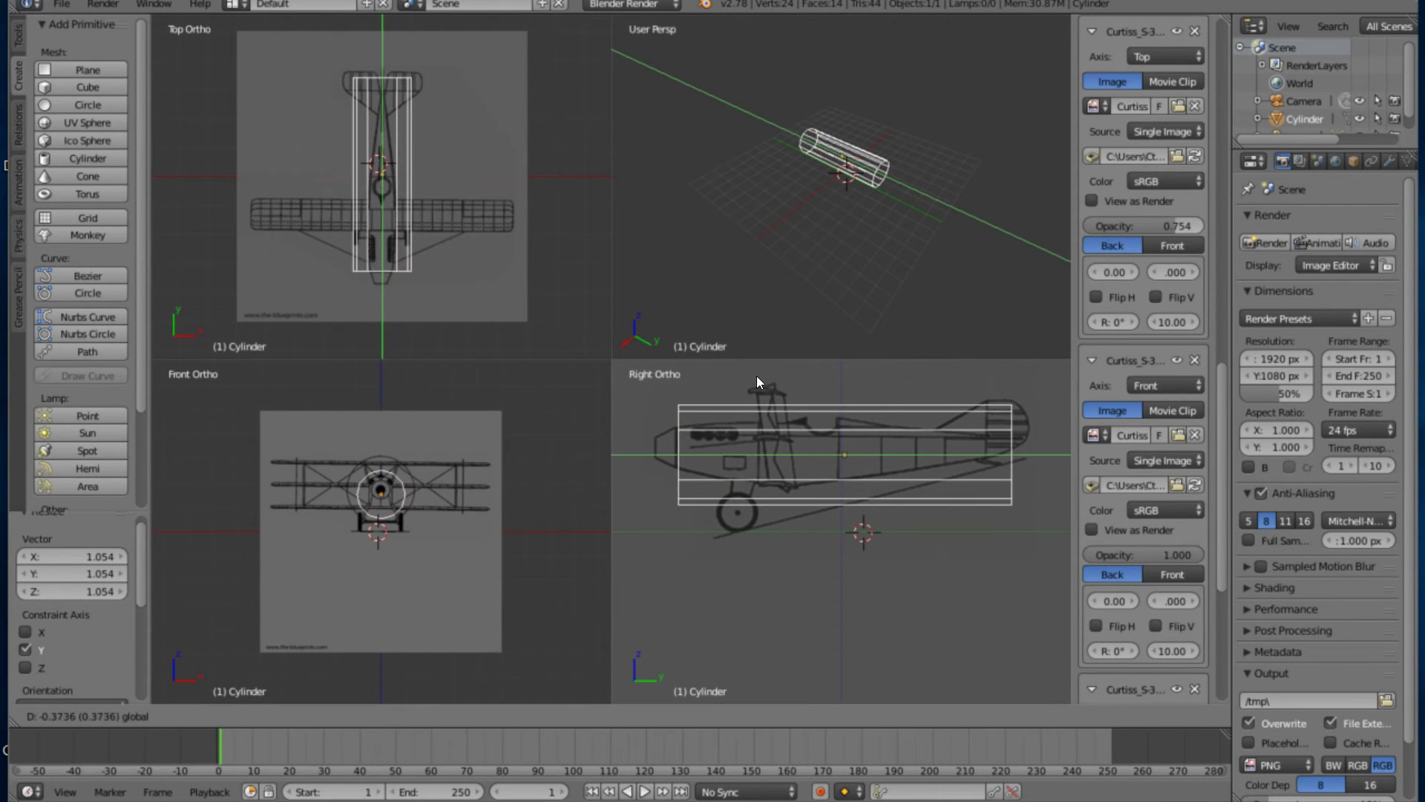
Move the cylinder about -0.249 along Y over the fuselage blueprint and enter Edit Mode with vertex selection
left_click(762, 375)
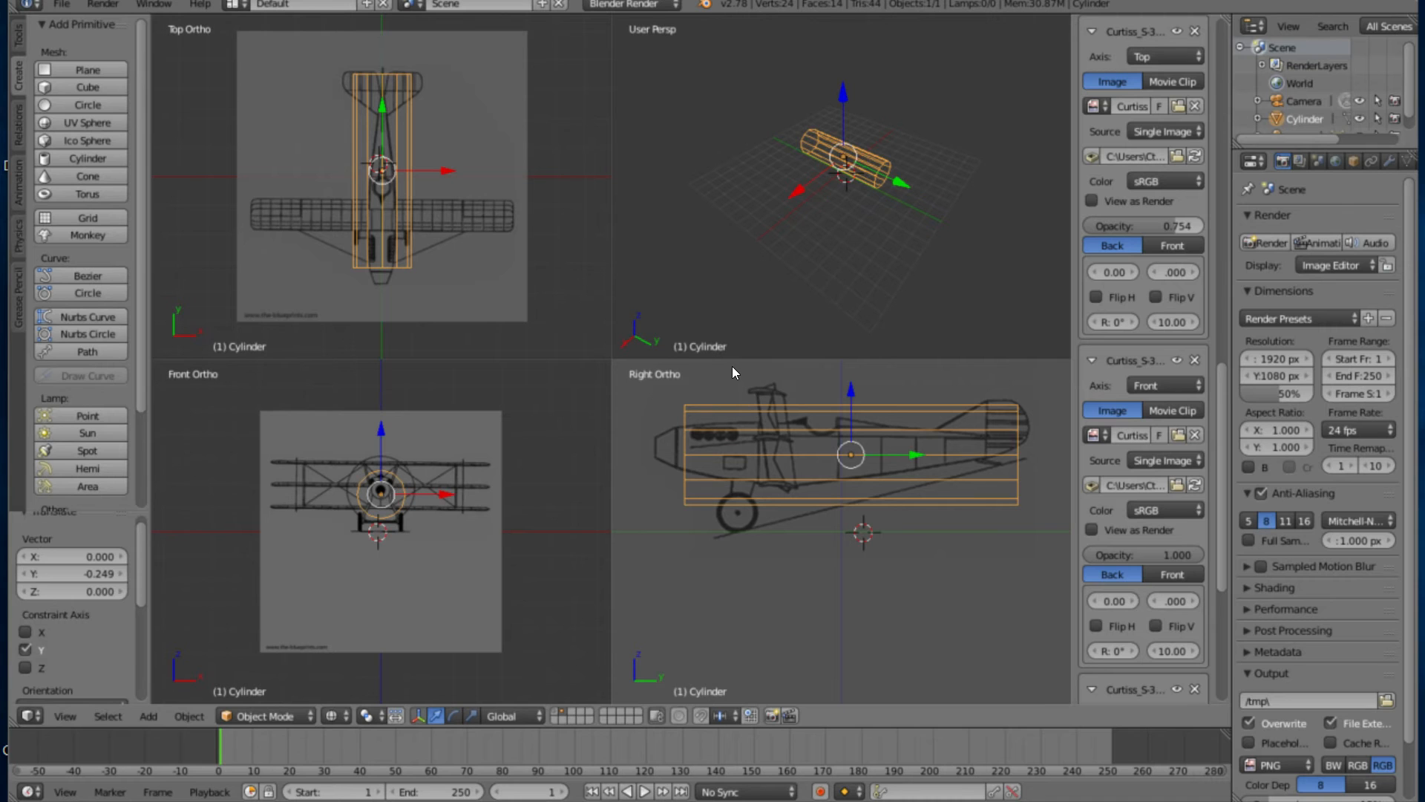
key("Tab")
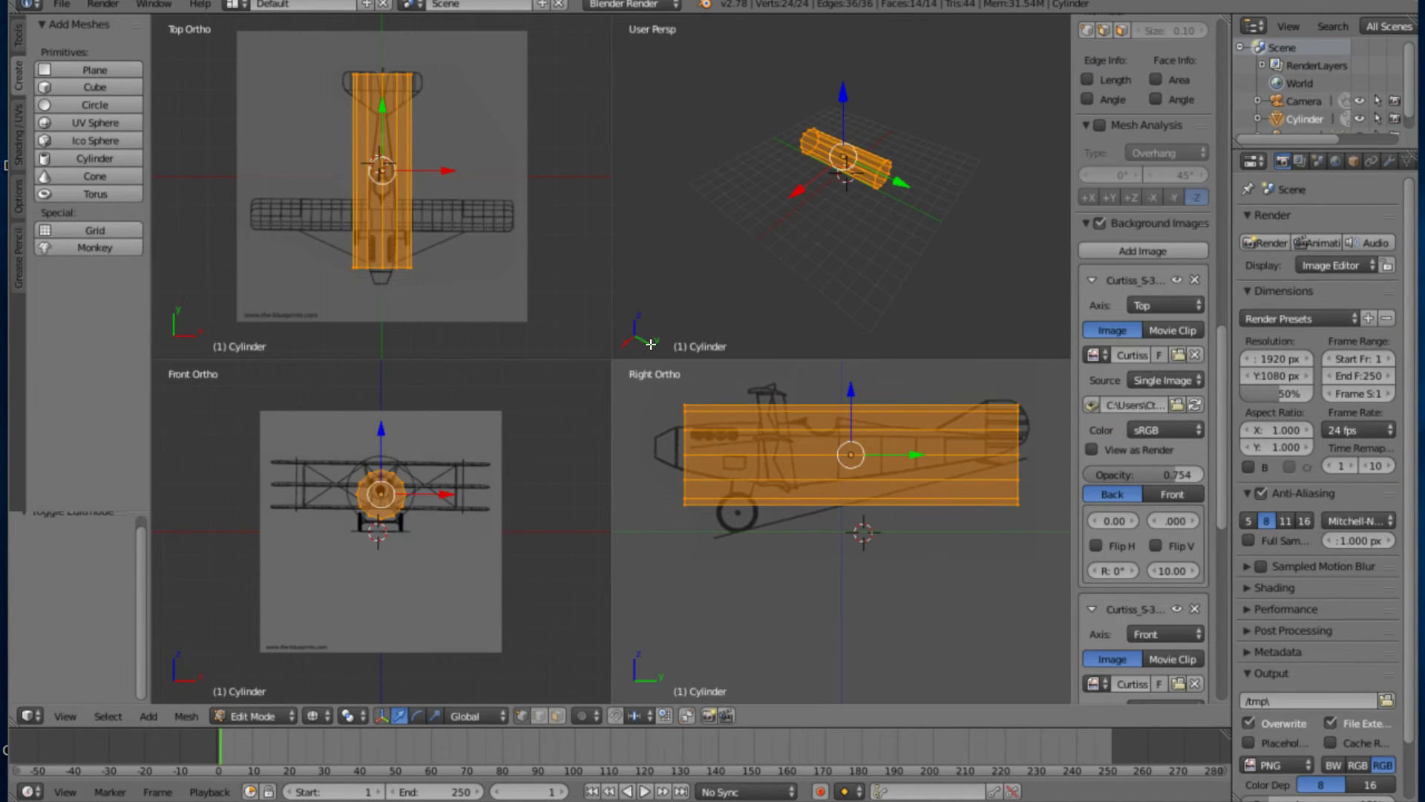
key("ctrl+Tab")
key("Up")
key("Up")
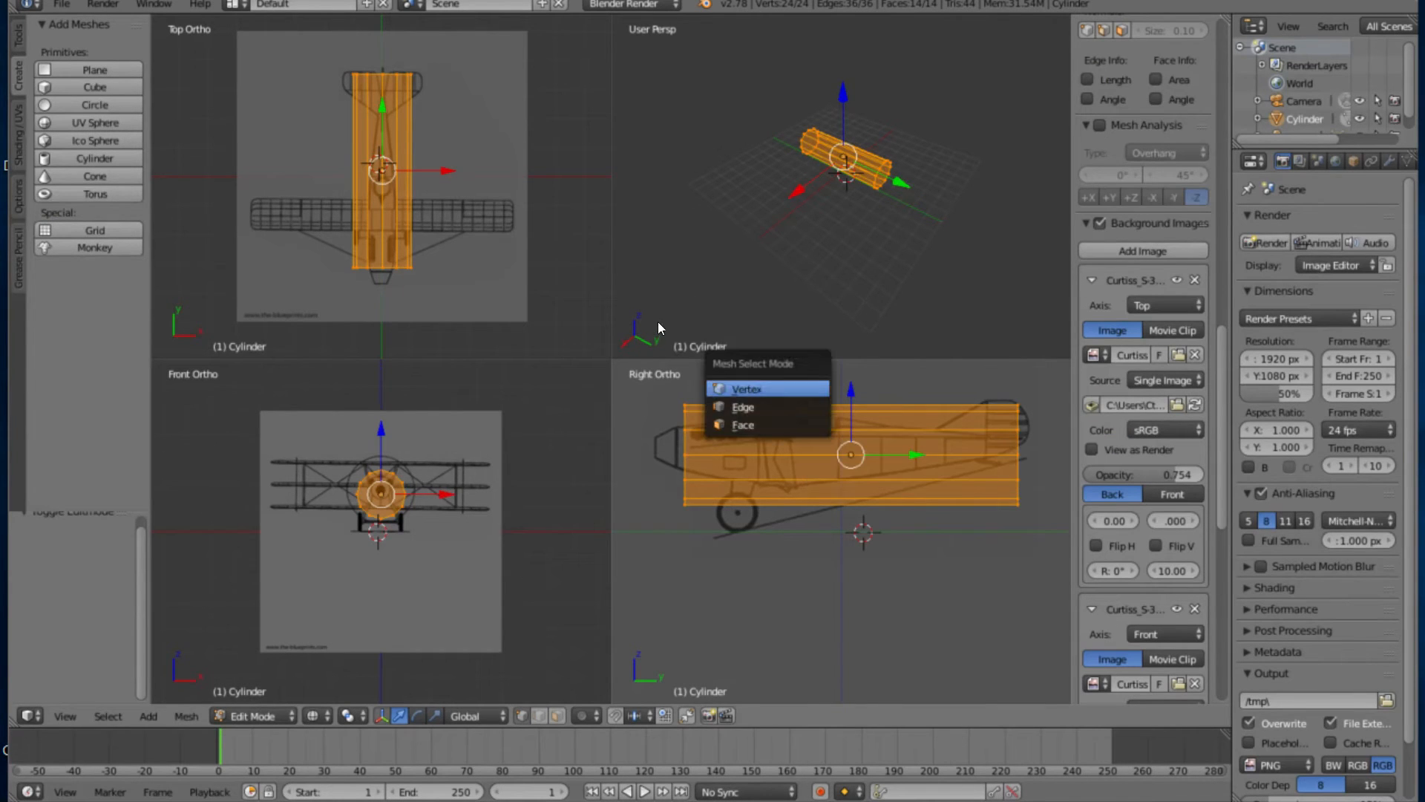
key("Return")
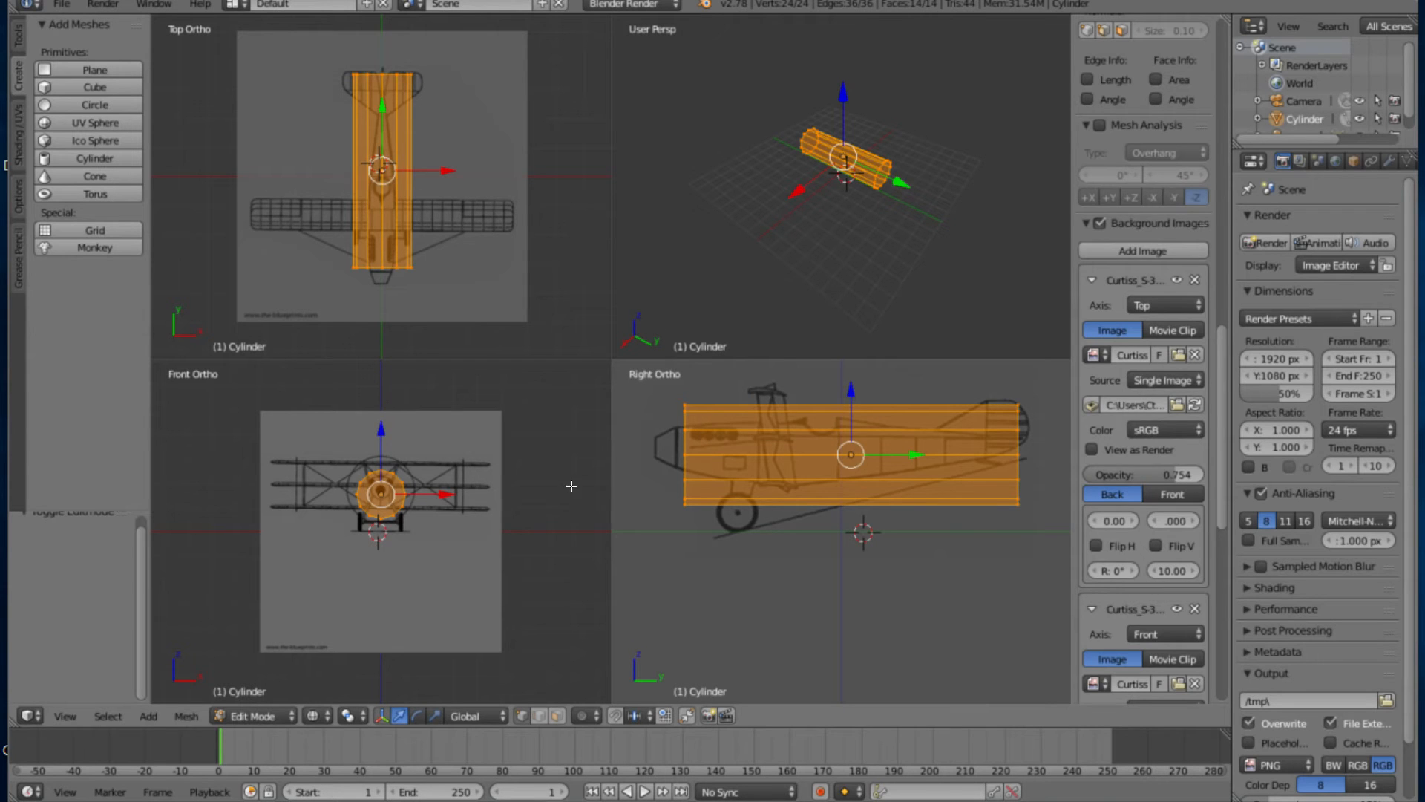
Clear the selection and box-select all vertices at the cylinder's nose end in the side view
key("a")
key("b")
left_click_drag(663, 385, 734, 593)
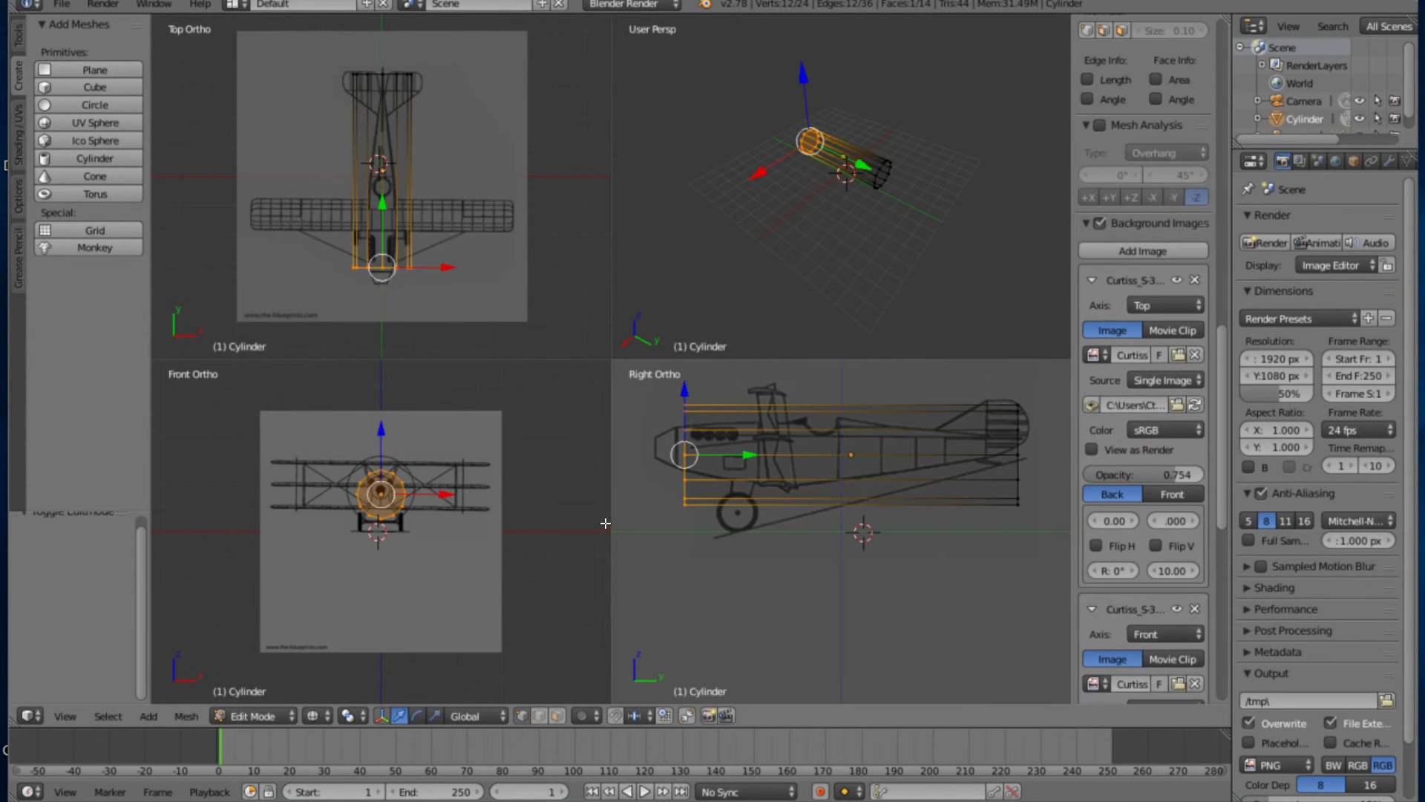
scroll(709, 162, "up", 4)
mouse_move(705, 162)
middle_mouse_down()
mouse_move(793, 146)
mouse_move(686, 178)
middle_mouse_up()
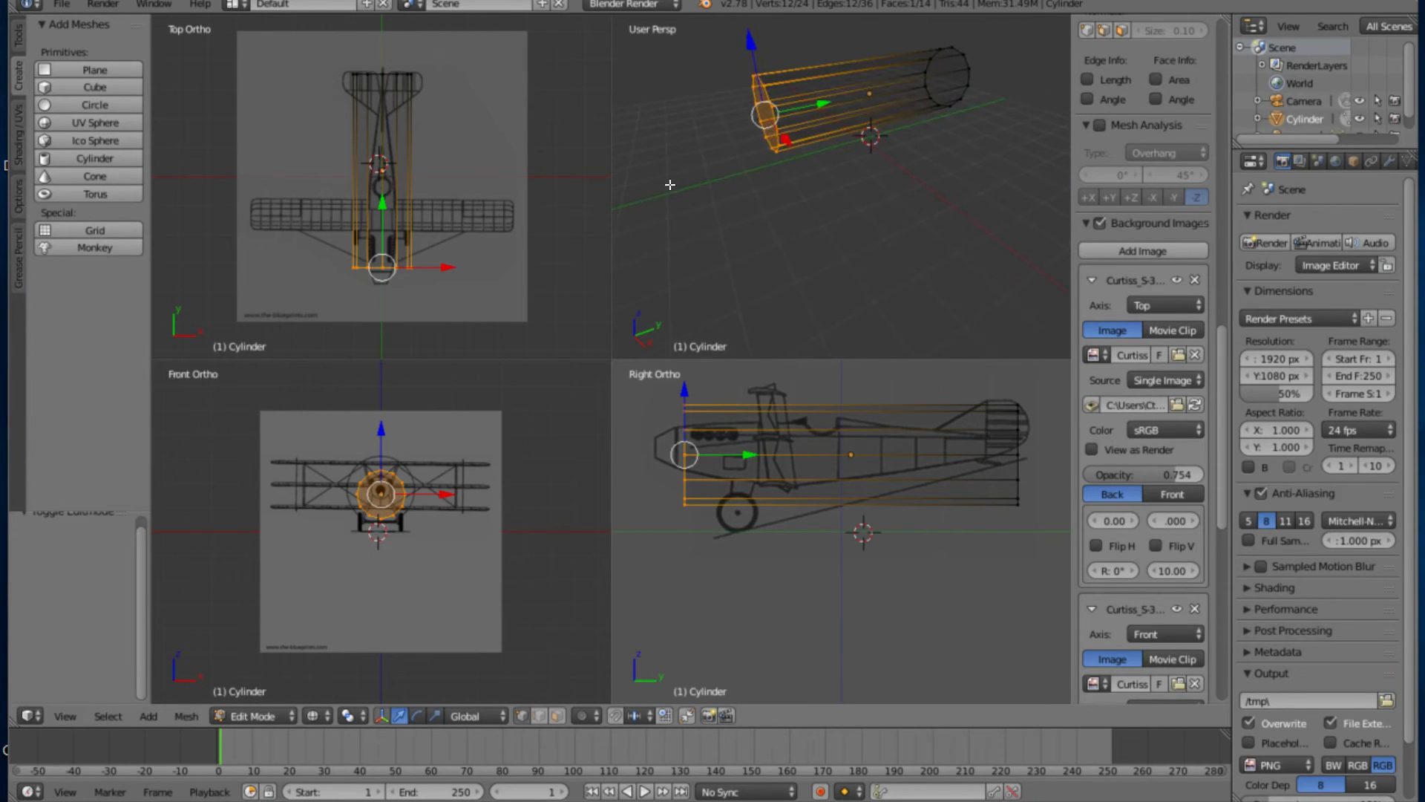
Switch to solid shading, box-select the nose-end vertices again, and inspect the selection in the perspective view
key("z")
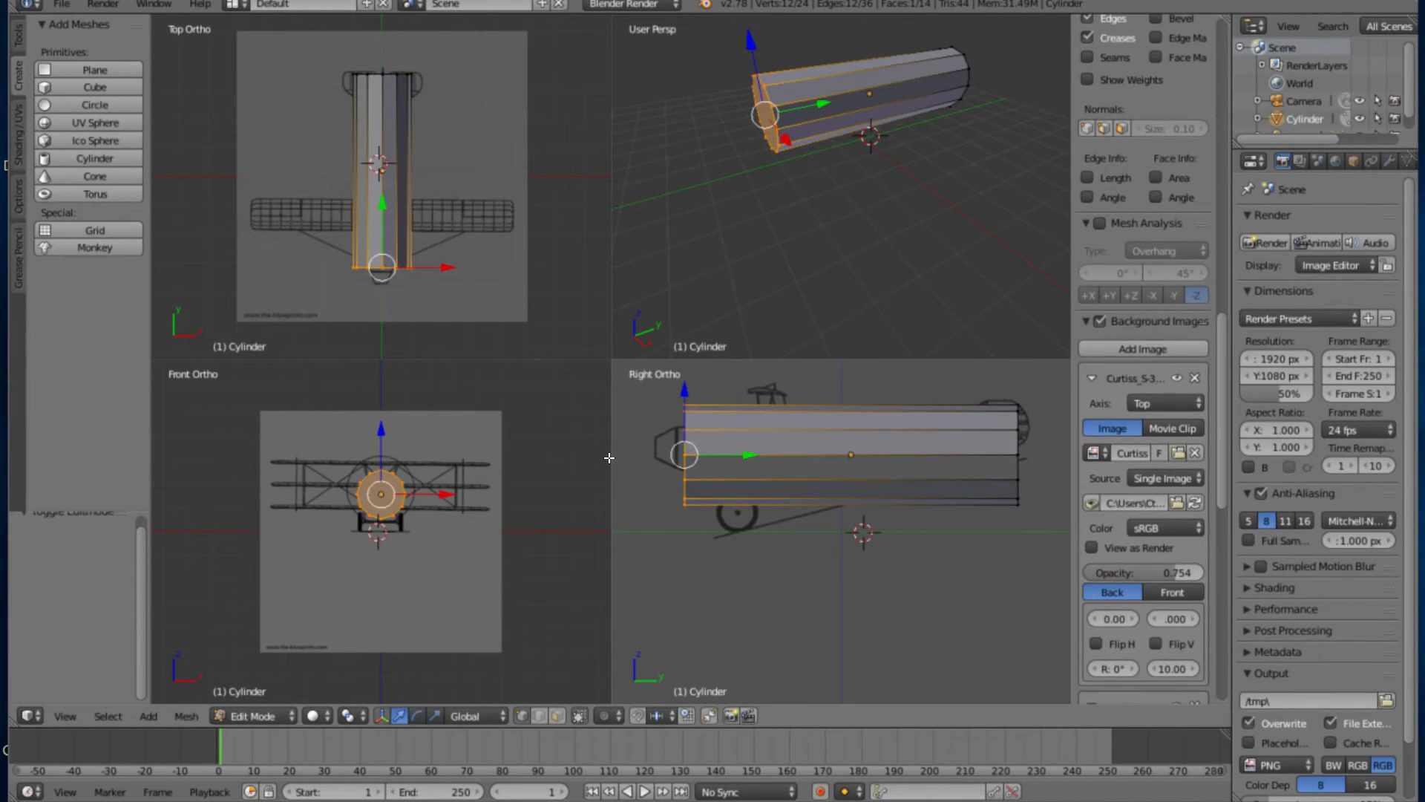
key("a")
key("b")
left_click_drag(641, 379, 735, 594)
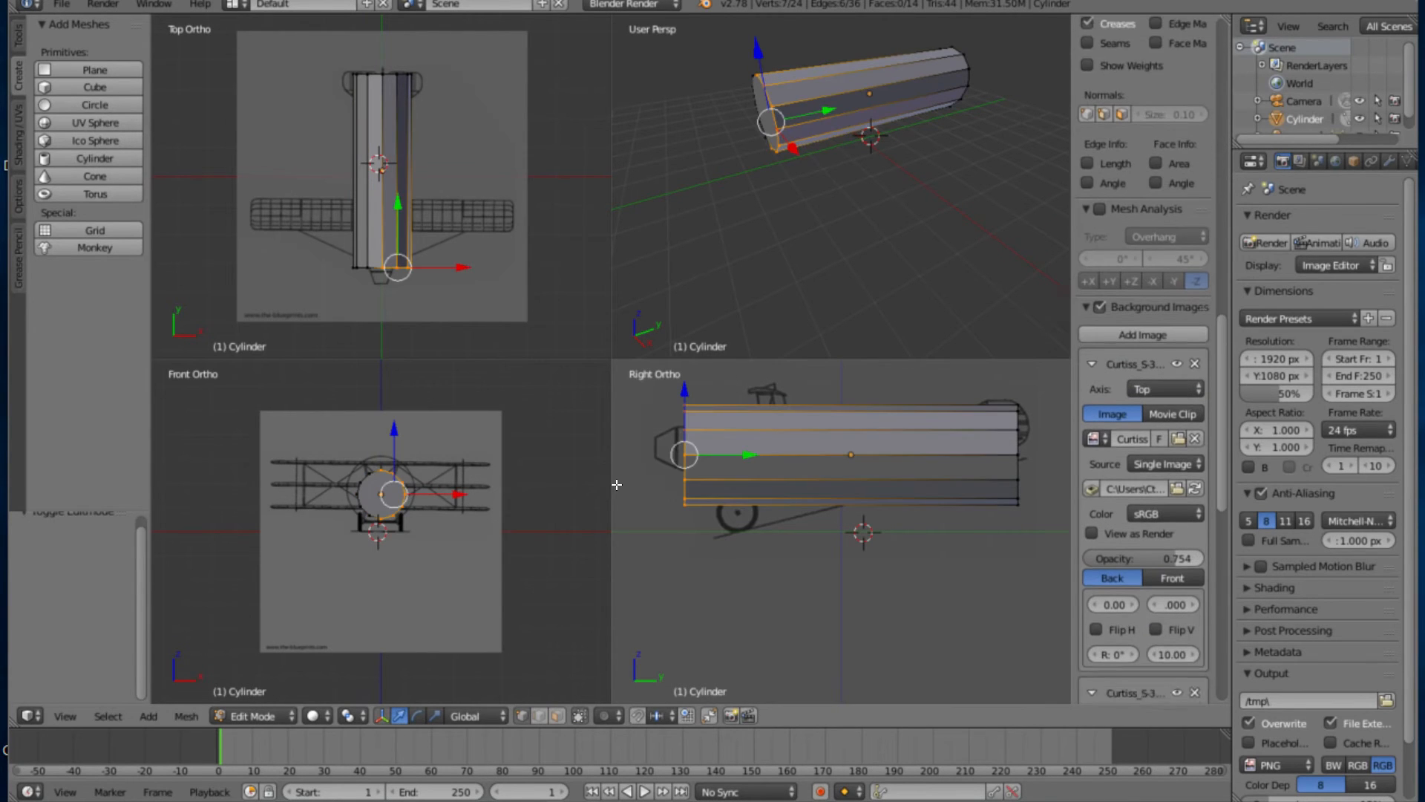
middle_click_drag(624, 150, 656, 79)
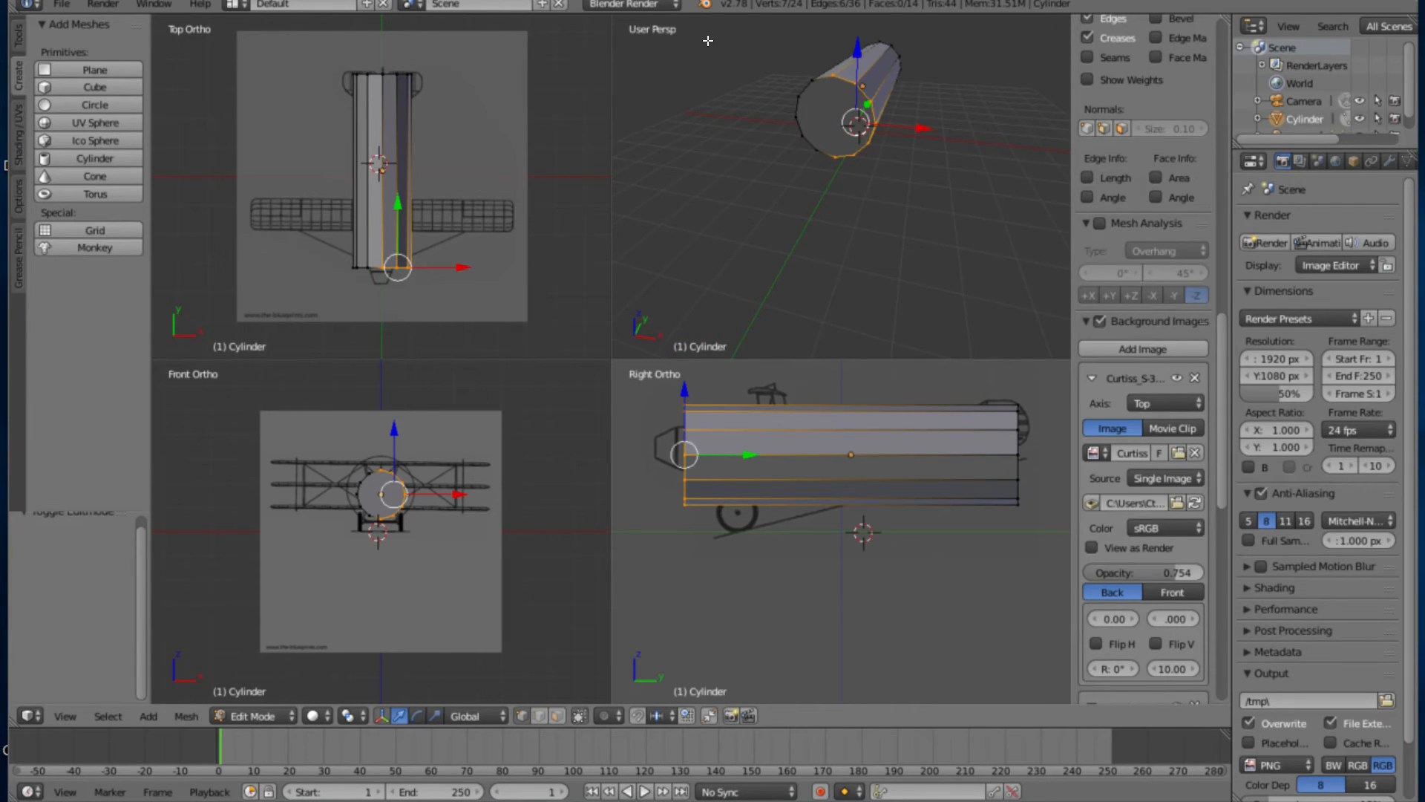
scroll(684, 154, "up", 2)
middle_click_drag(793, 95, 803, 175, "shift")
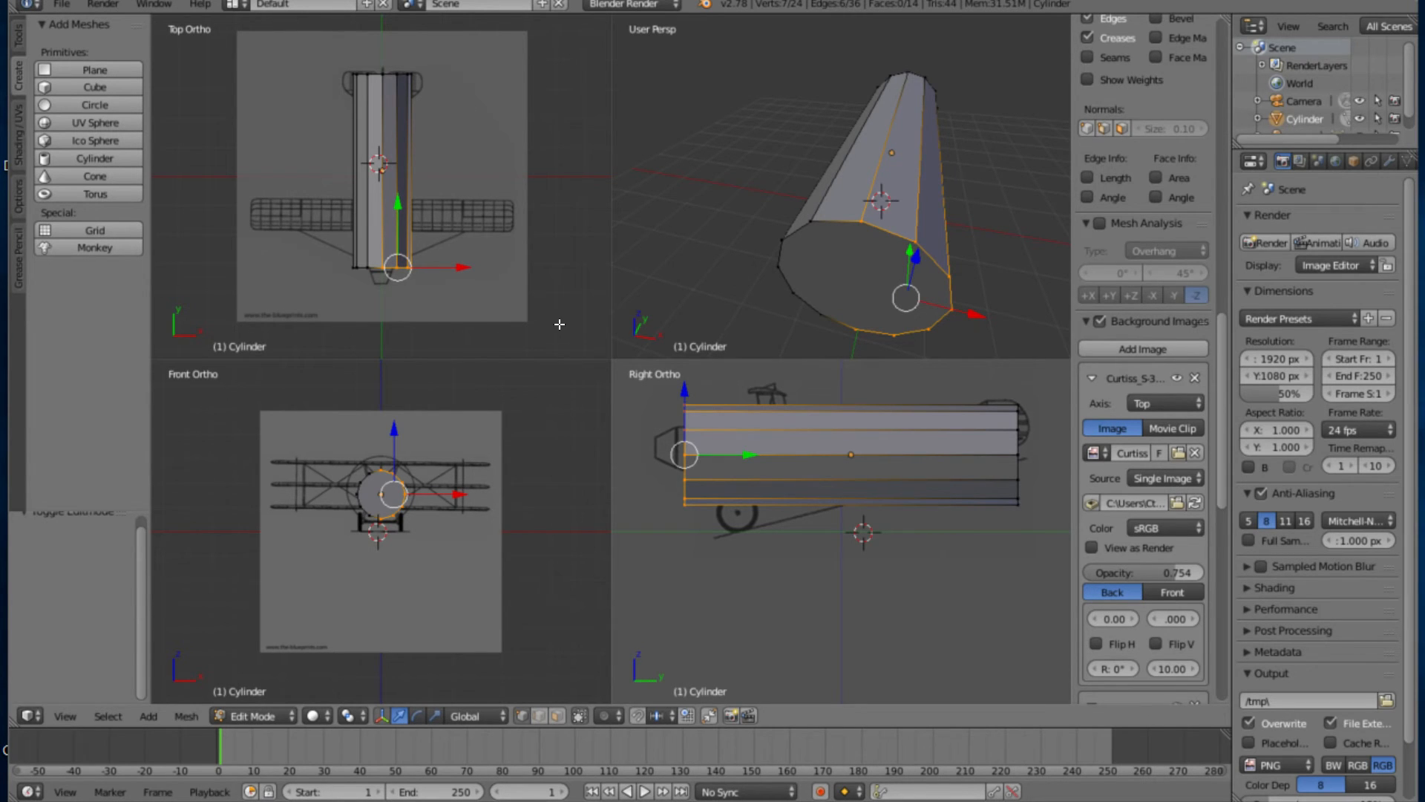
Return to wireframe shading and box-select the complete ring of vertices at the cylinder's nose end
key("z")
key("a")
key("b")
left_click_drag(548, 319, 592, 506)
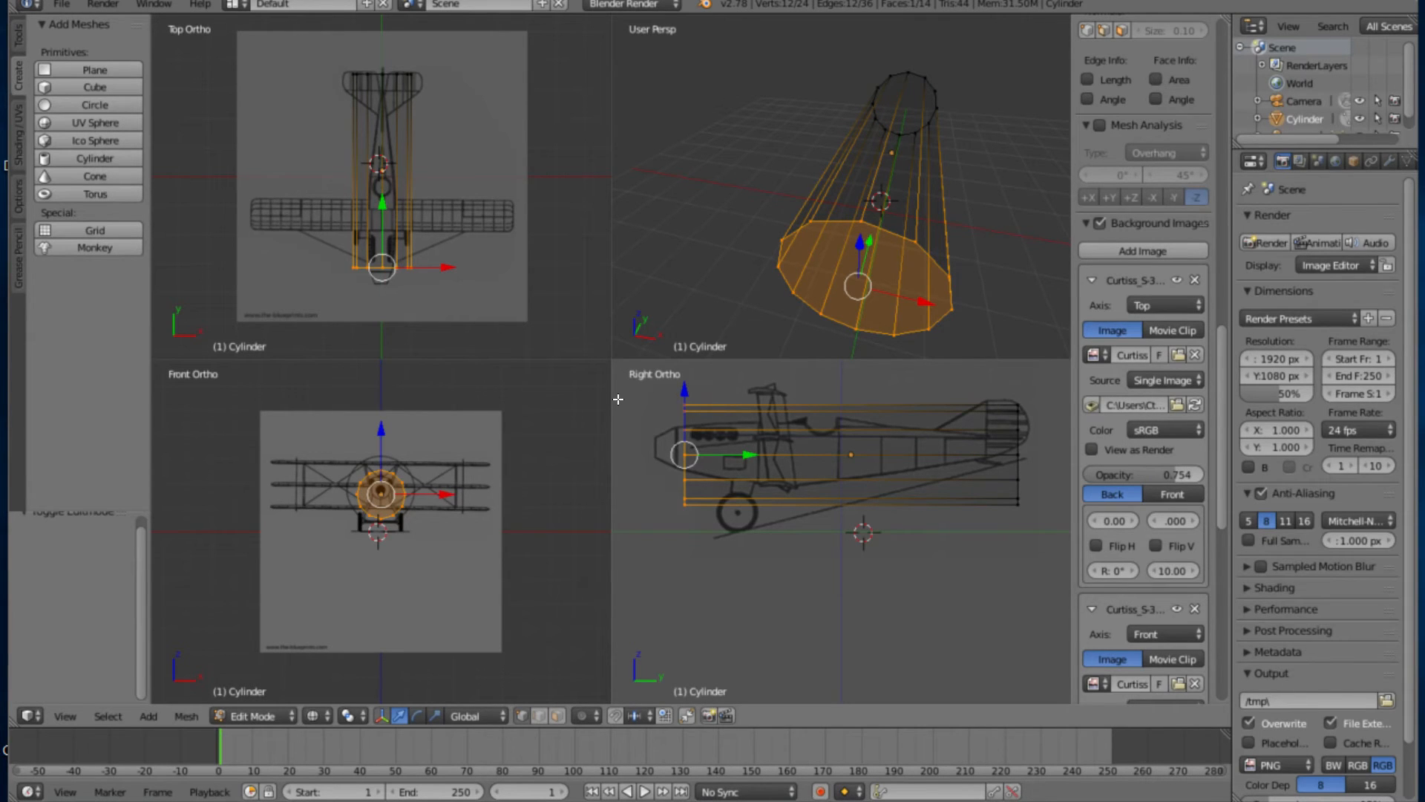
Scale the nose-end ring by about 0.575 along Z and about 0.419 along X to match the fuselage outline
key("ctrl+alt+s")
key("s")
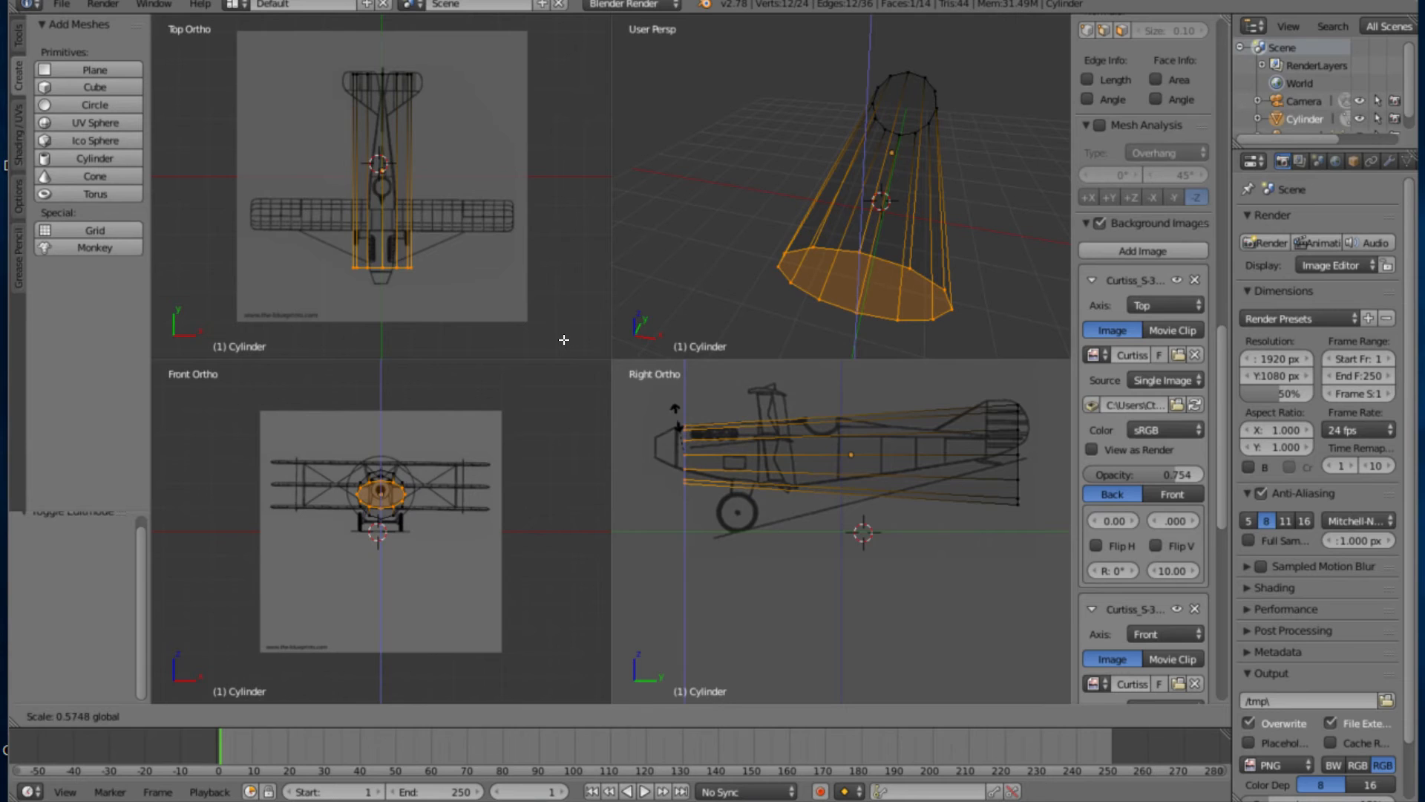
left_click(565, 340)
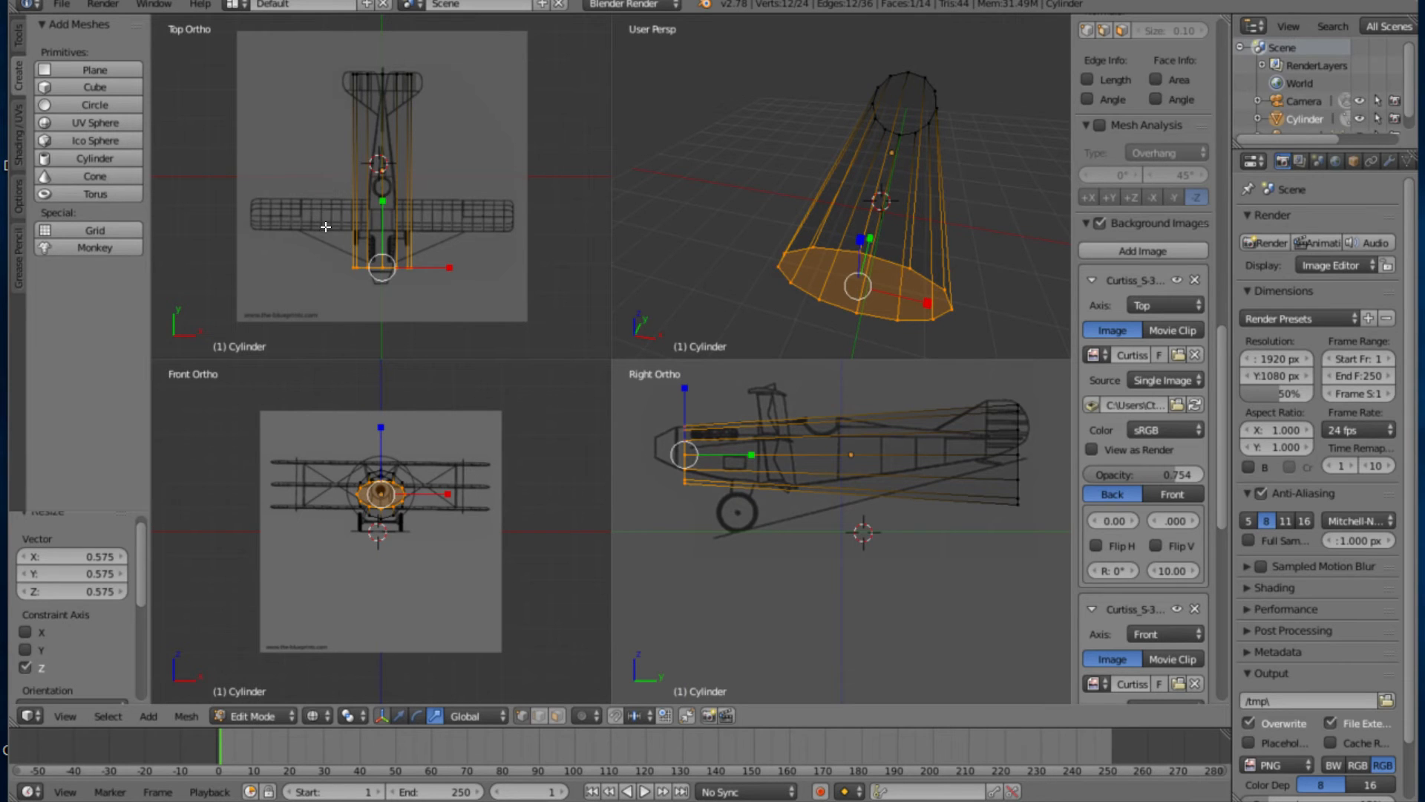
scroll(326, 227, "up", 3)
key("s")
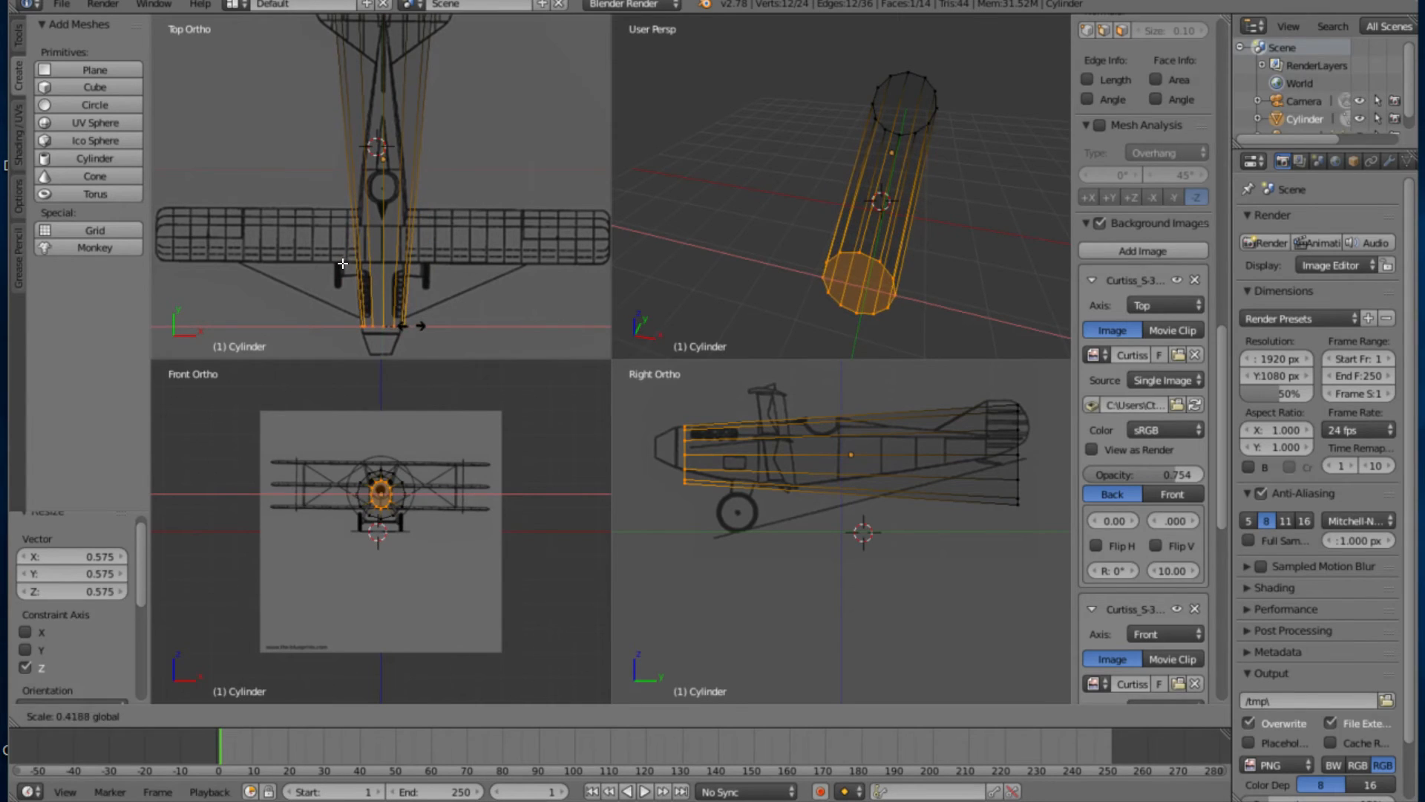
left_click(342, 263)
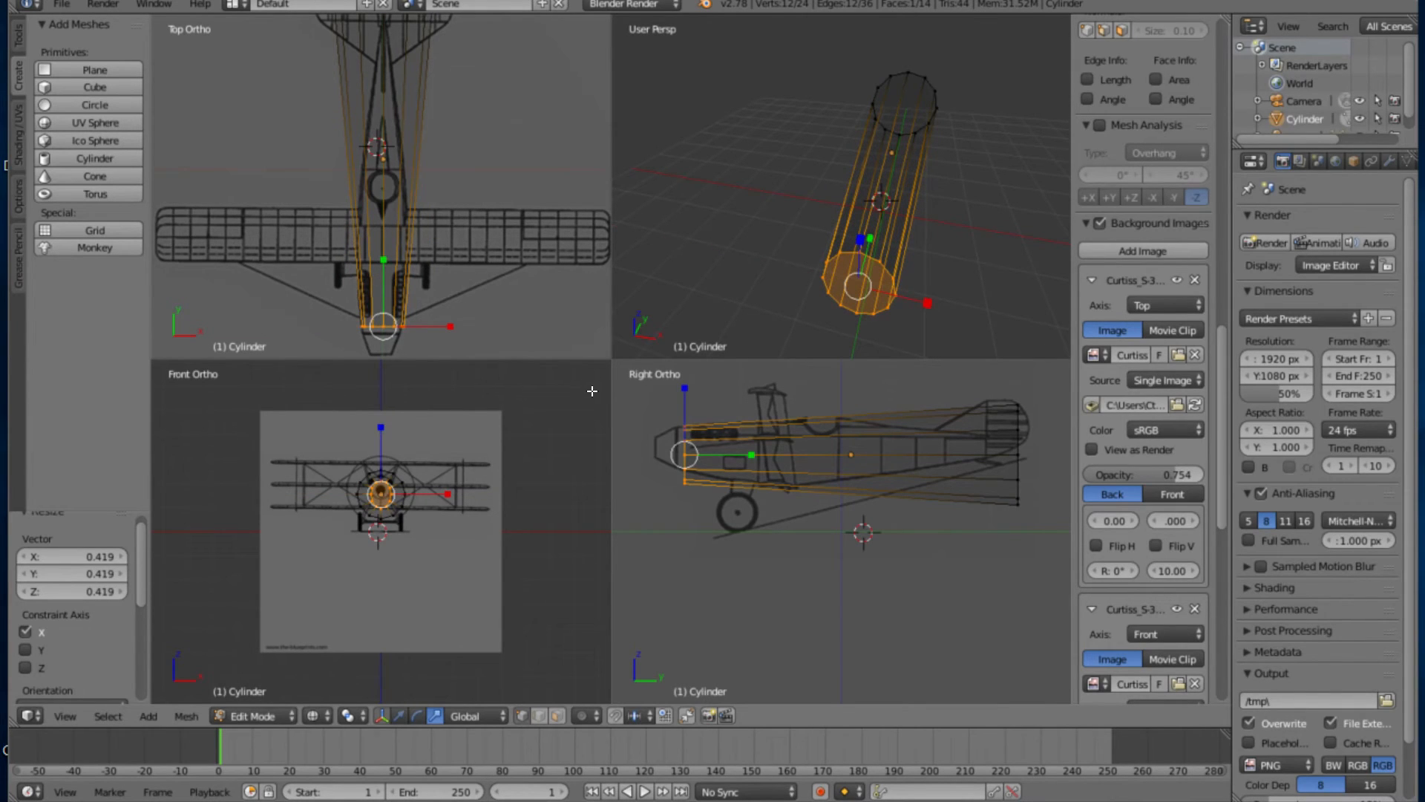
Move the nose-end ring about -0.196 along Y and nudge it back about 0.036 to align with the blueprint's nose
key("w")
key("g")
key("y")
left_click(615, 372)
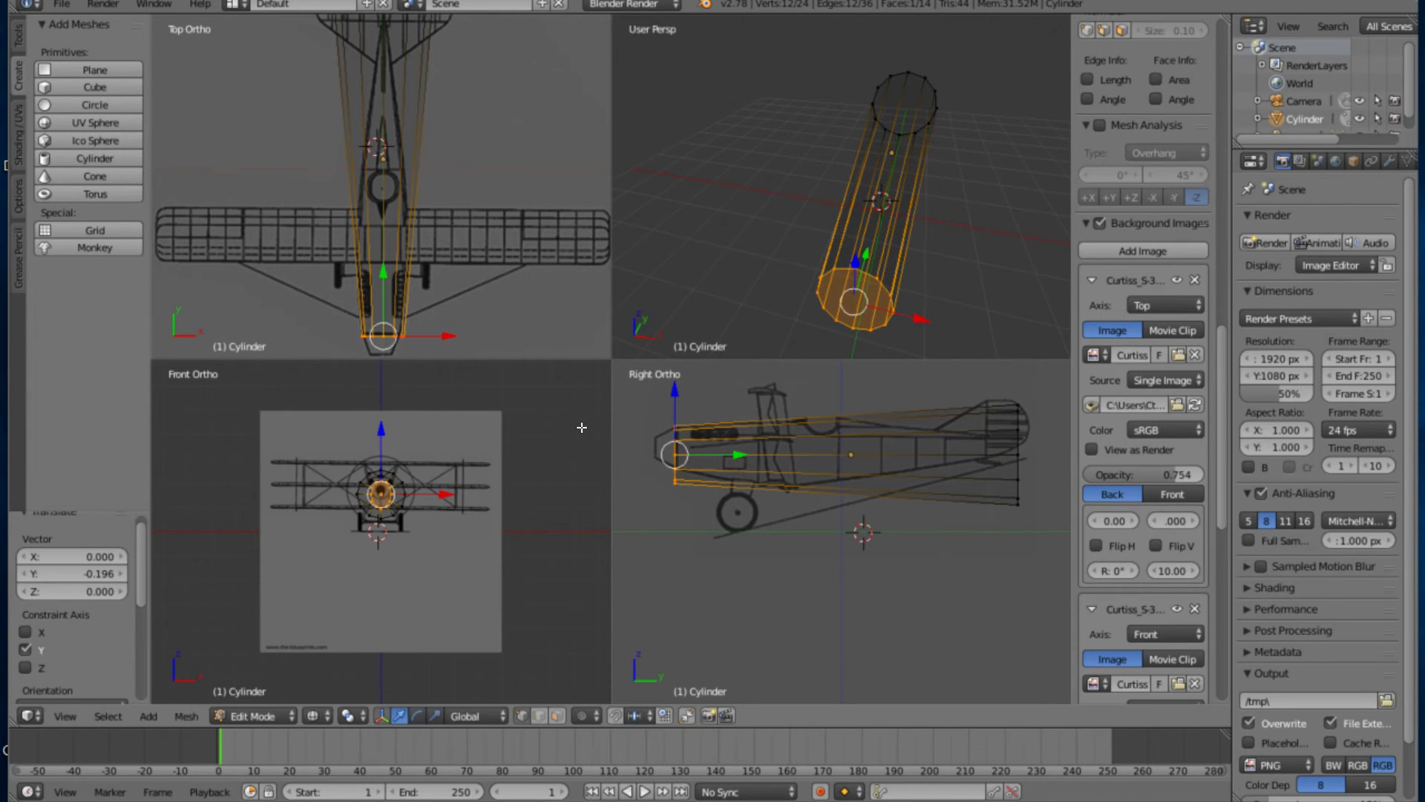
key("g")
key("y")
left_click(616, 373)
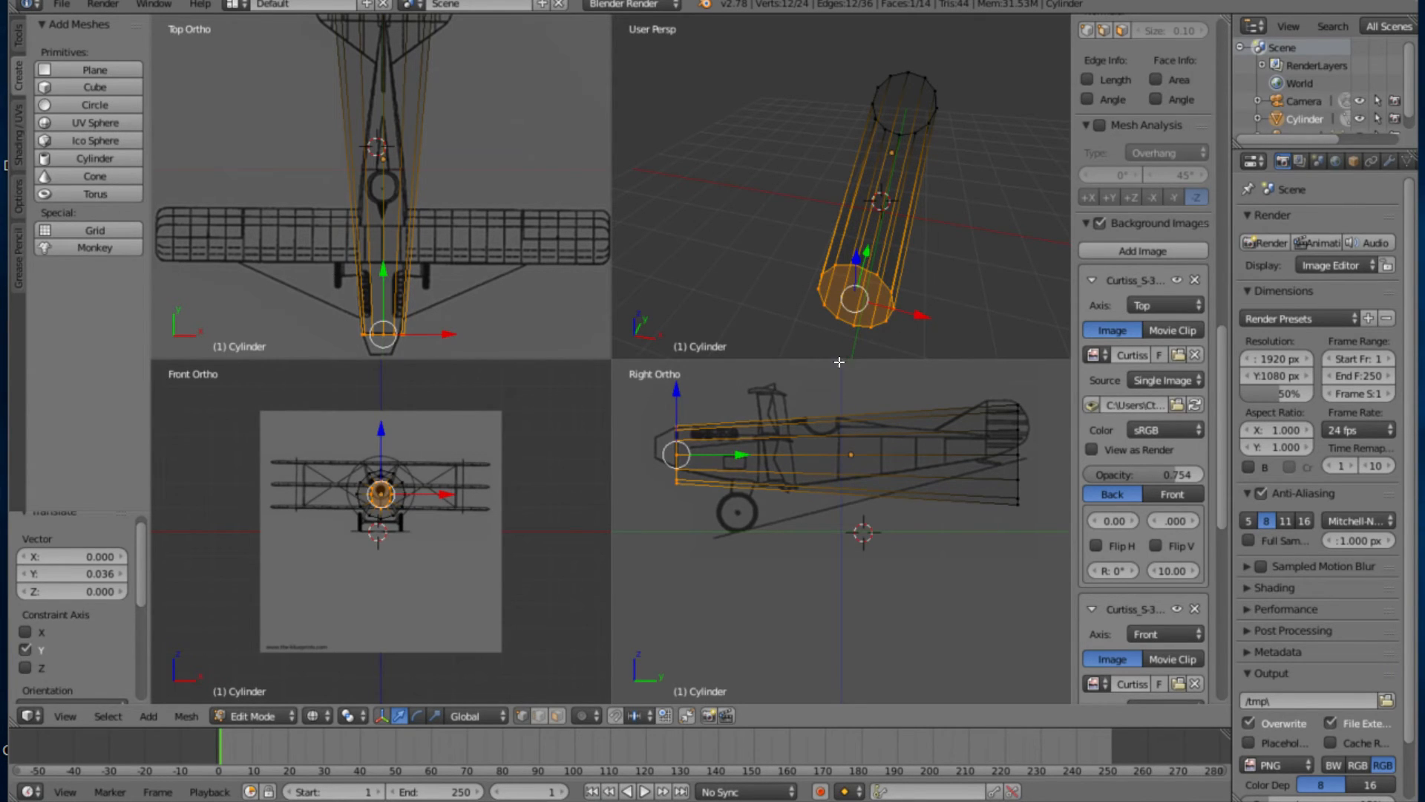
Scale the nose-end ring by about 0.748 along Z and raise it about 0.134 to fit the blueprint's side profile
scroll(613, 422, "up", 1)
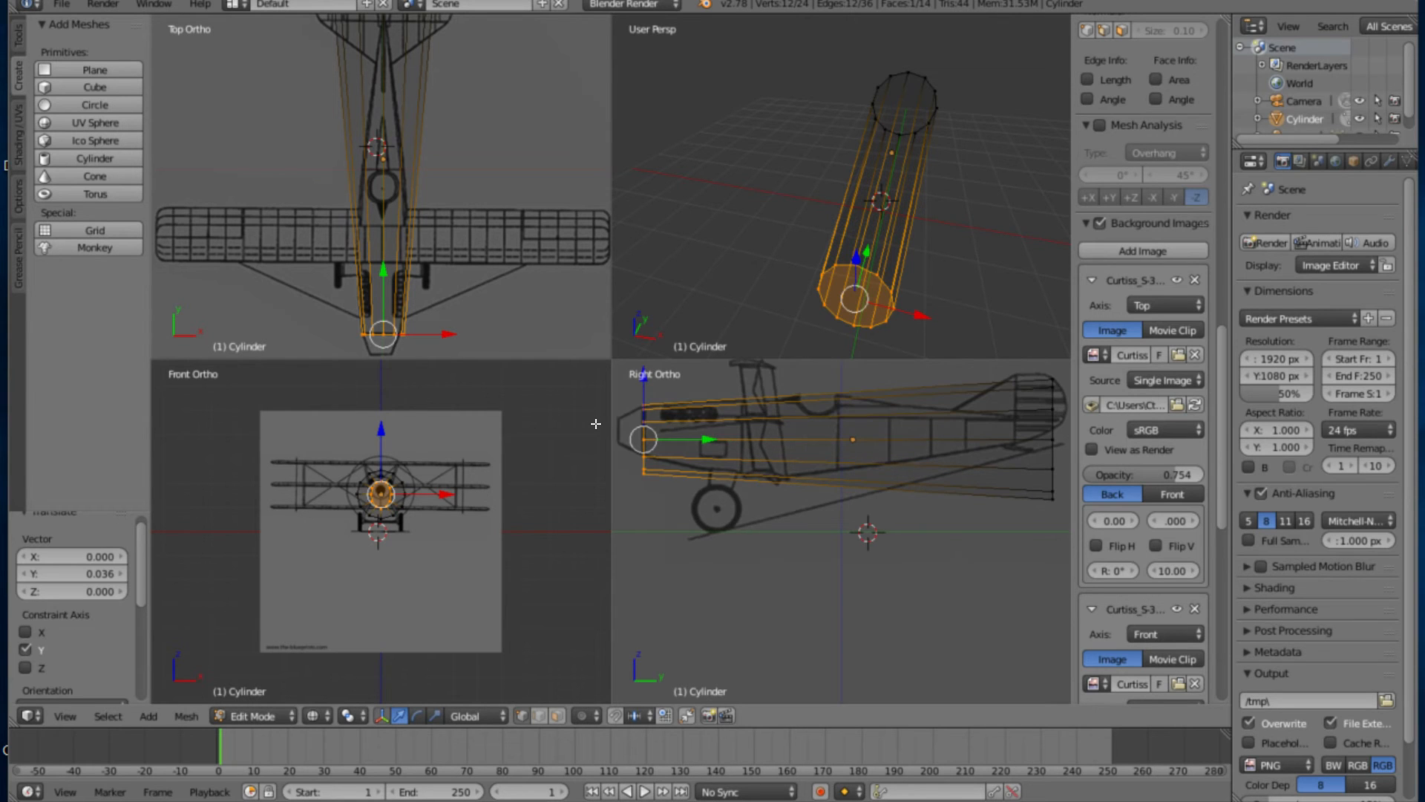
scroll(643, 449, "up", 3)
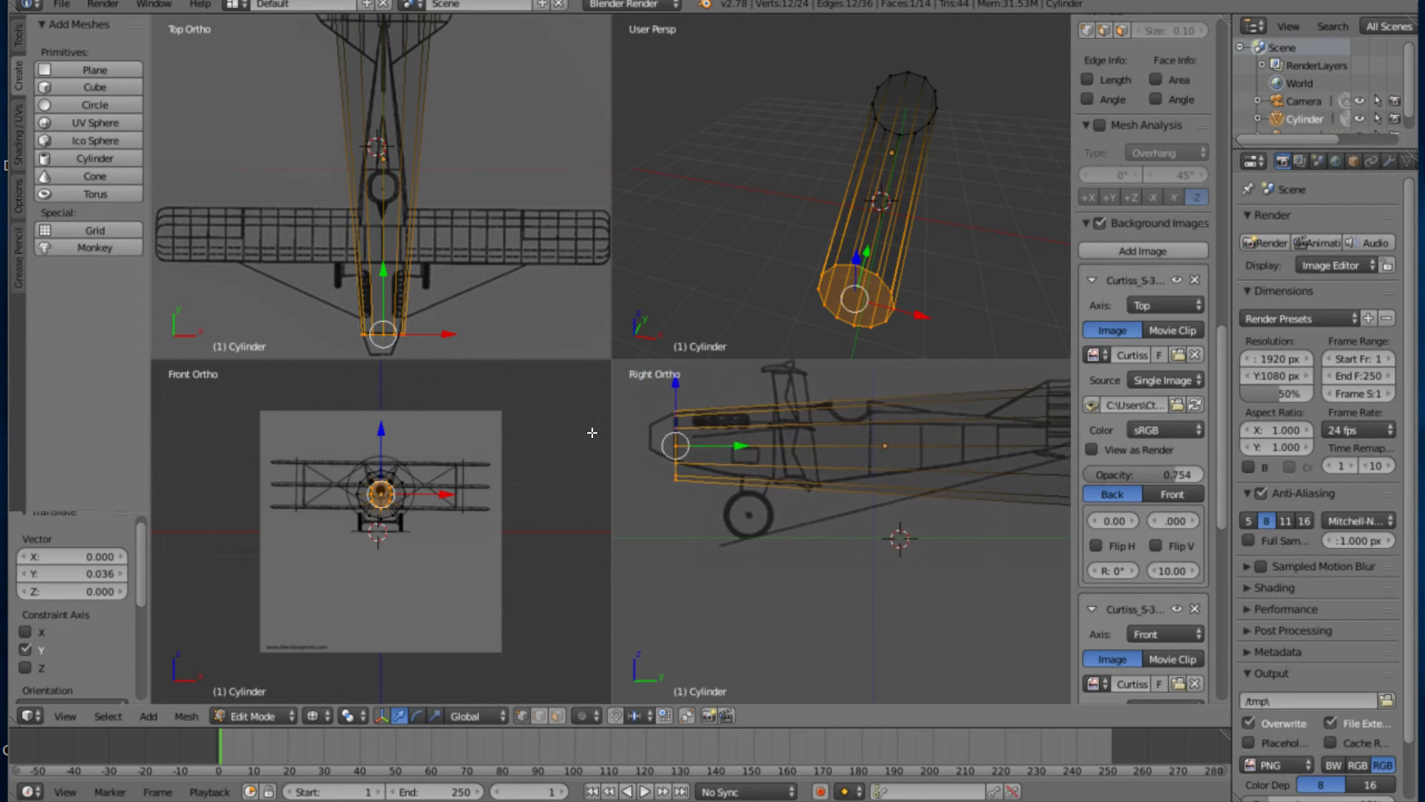
middle_click_drag(606, 461, 637, 483, "shift")
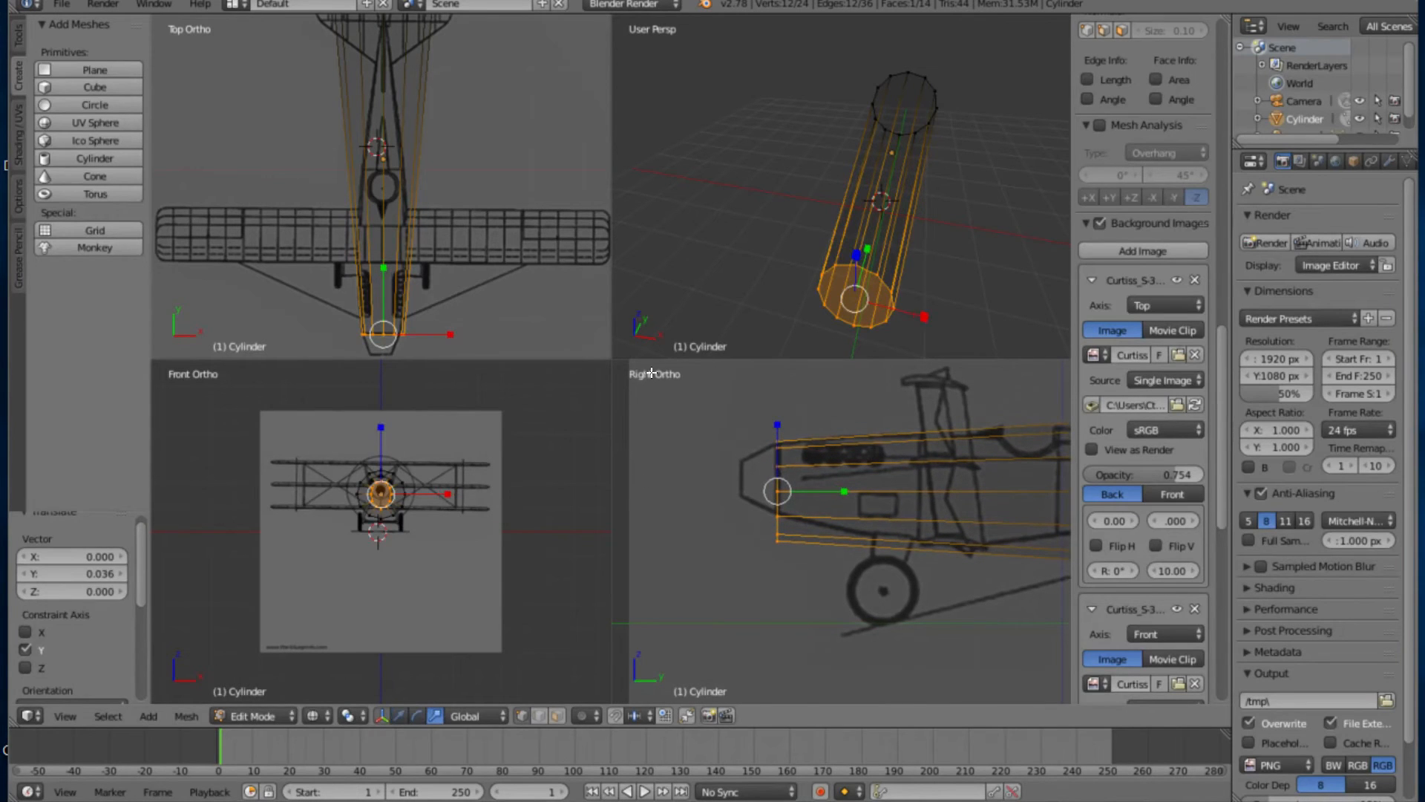
key("s")
key("z")
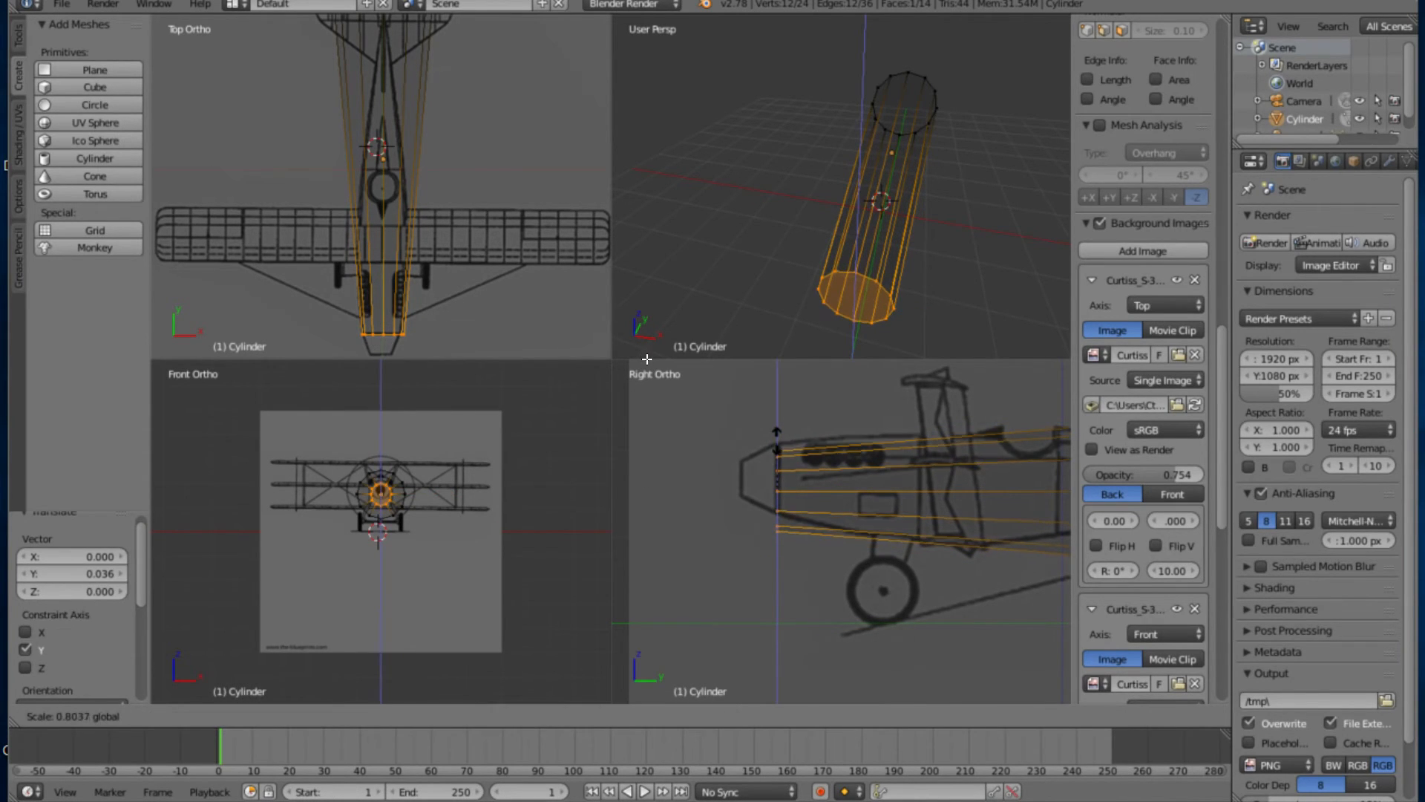
left_click(645, 357)
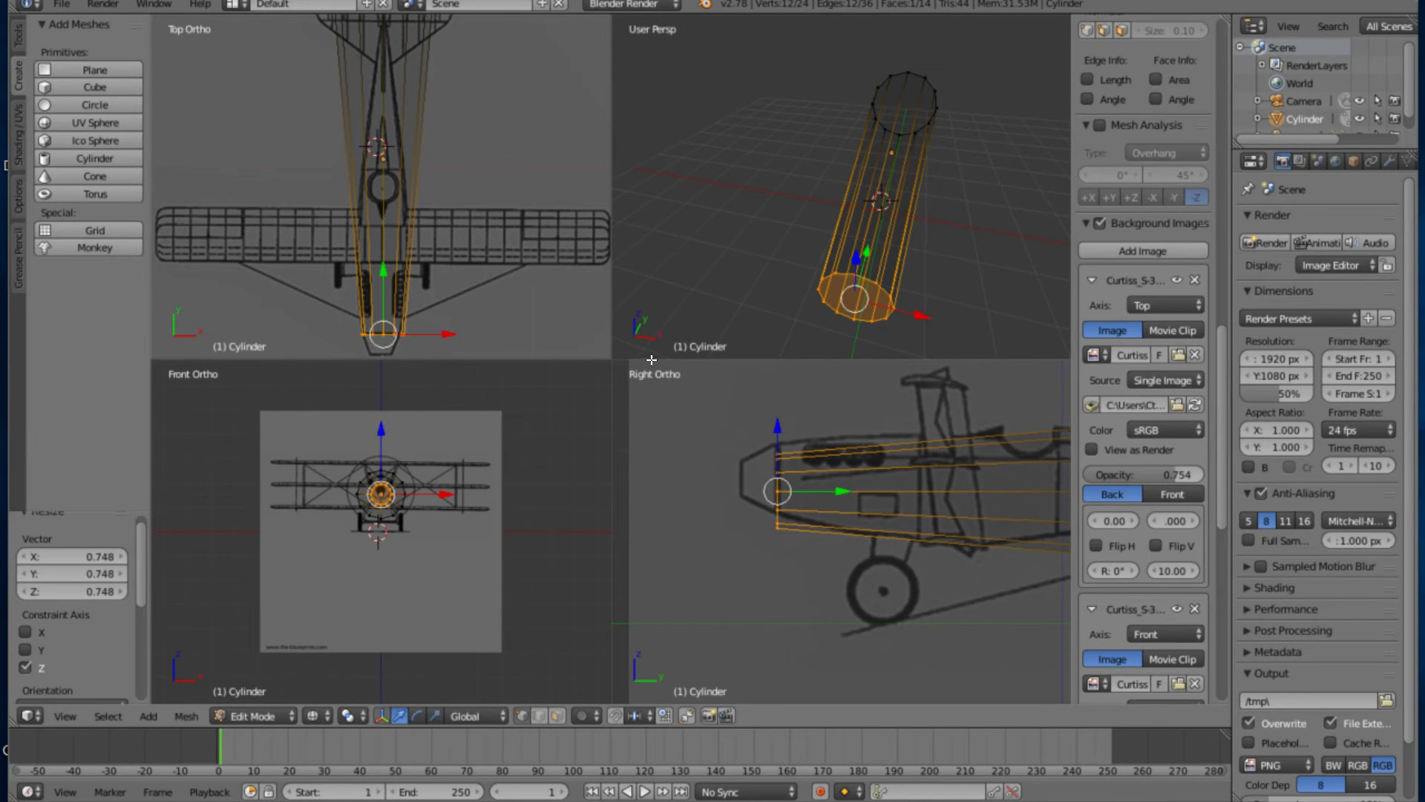
key("g")
key("z")
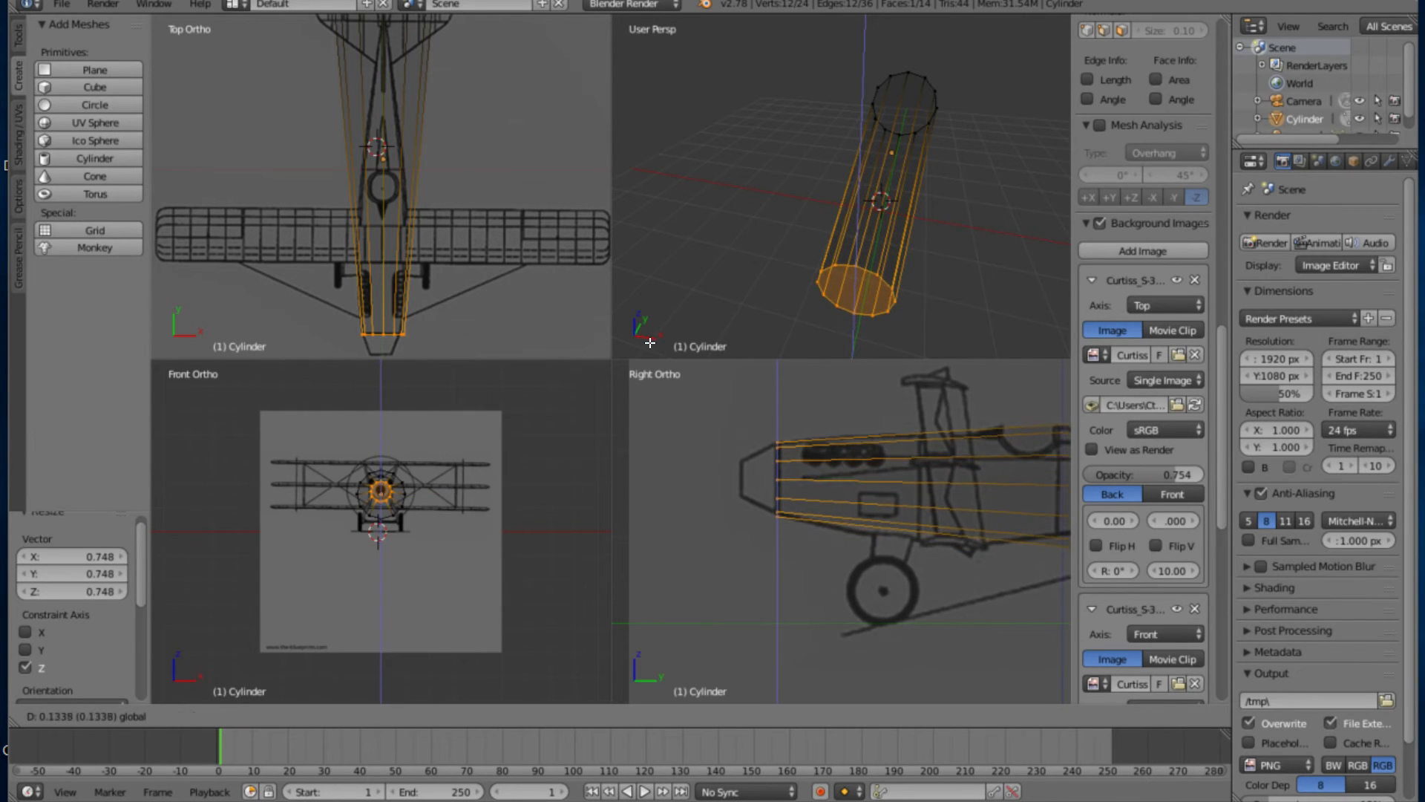
left_click(650, 342)
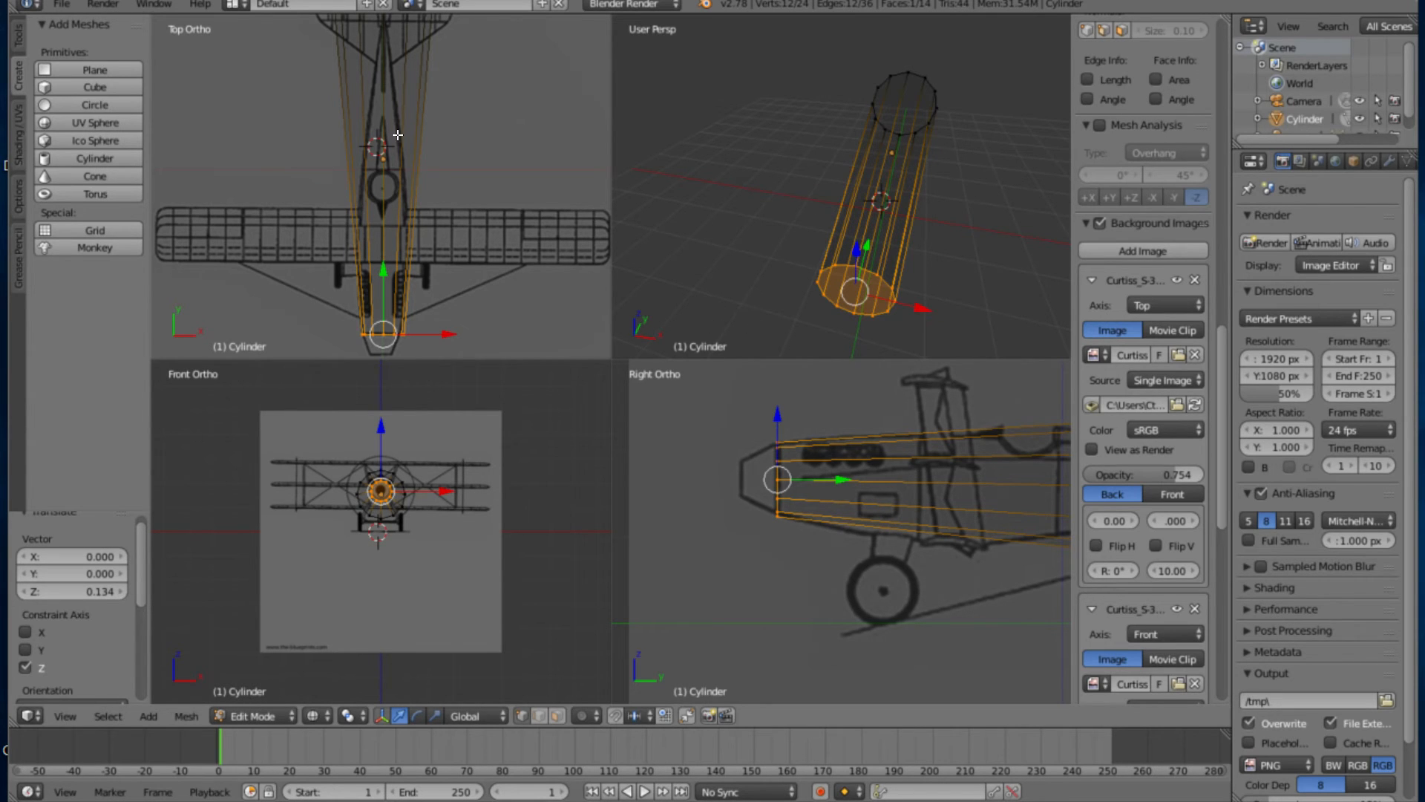
Box-select the cylinder's tail-end vertices and move them about -0.562 along Y toward the tailplane's base
scroll(408, 127, "down", 2)
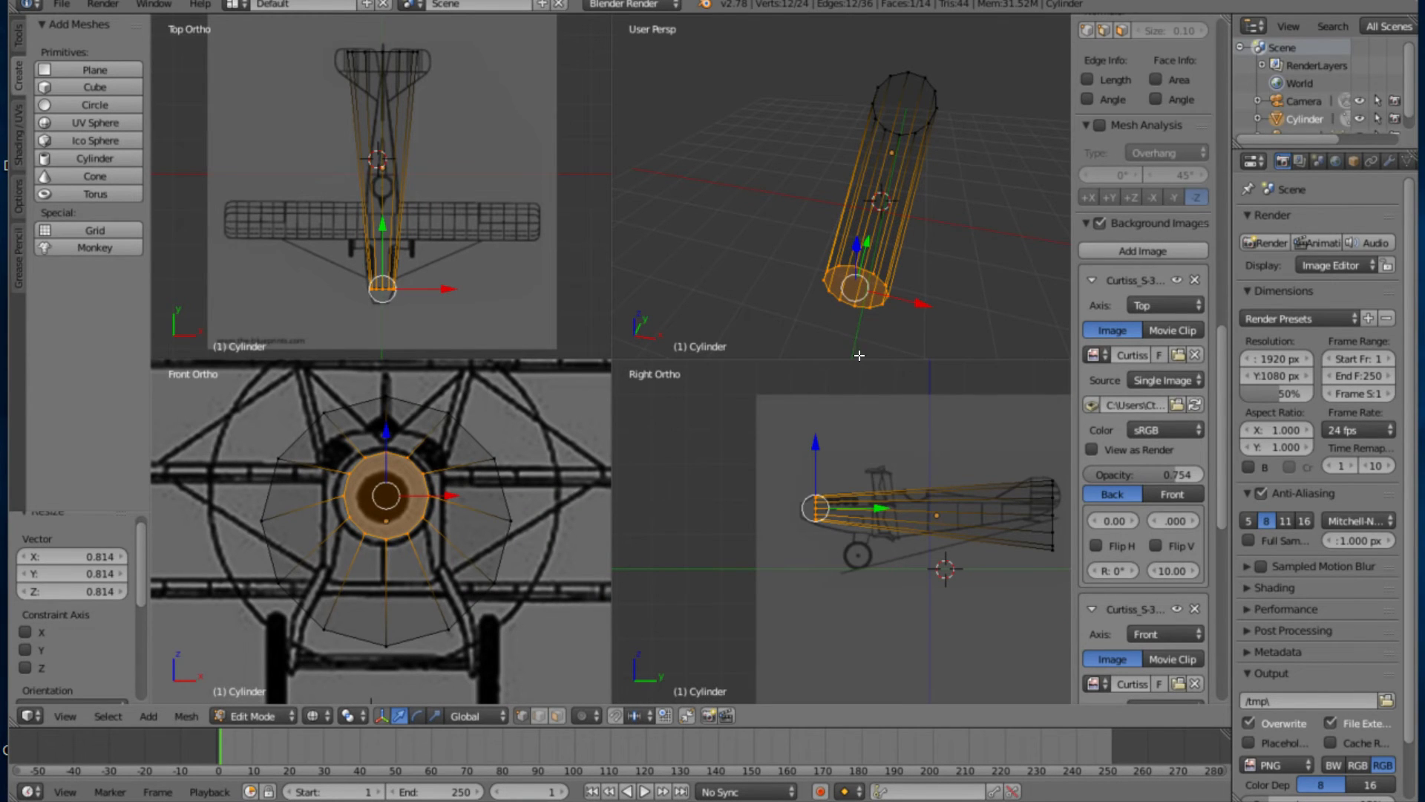
key("b")
left_click_drag(1017, 427, 1072, 644)
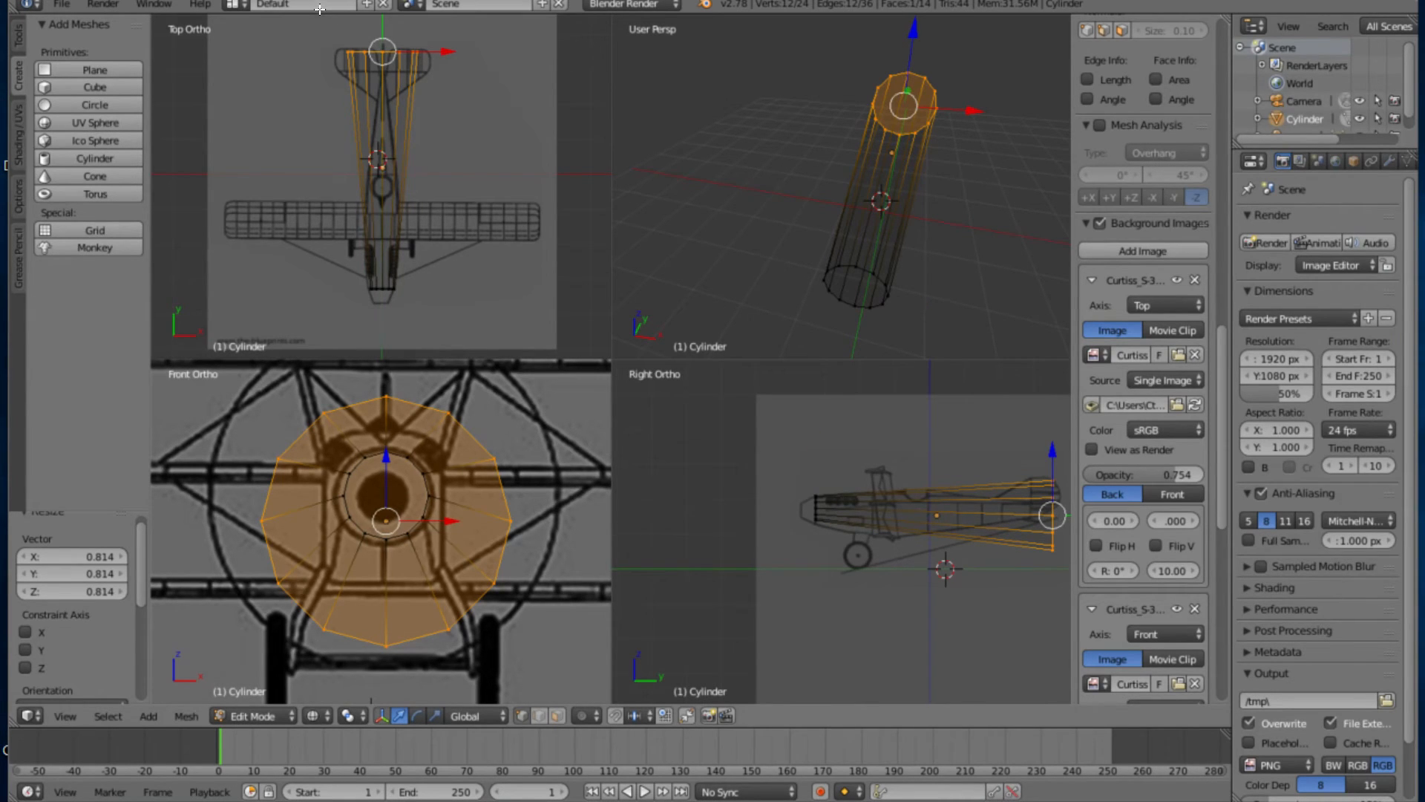
key("g")
key("y")
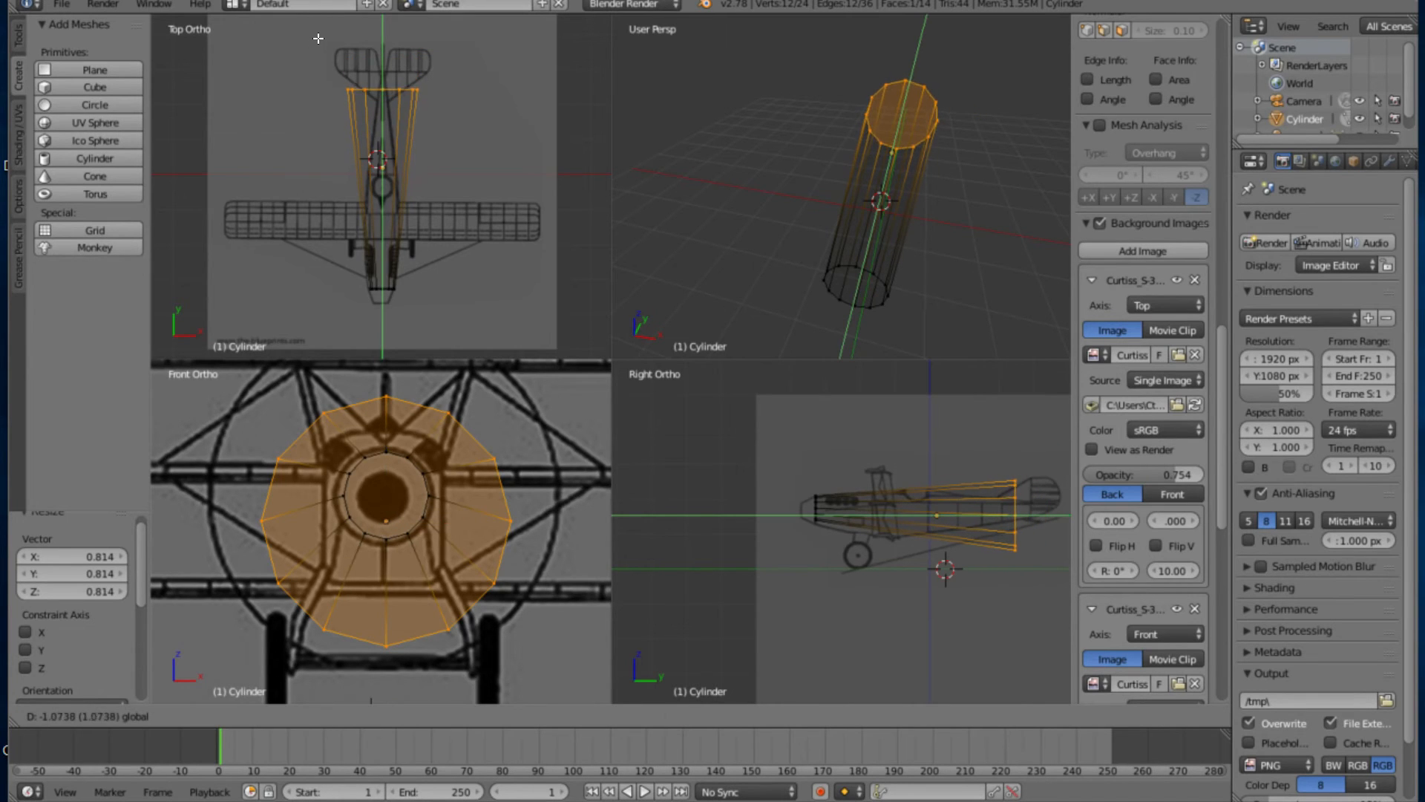
left_click(318, 30)
scroll(327, 49, "up", 2)
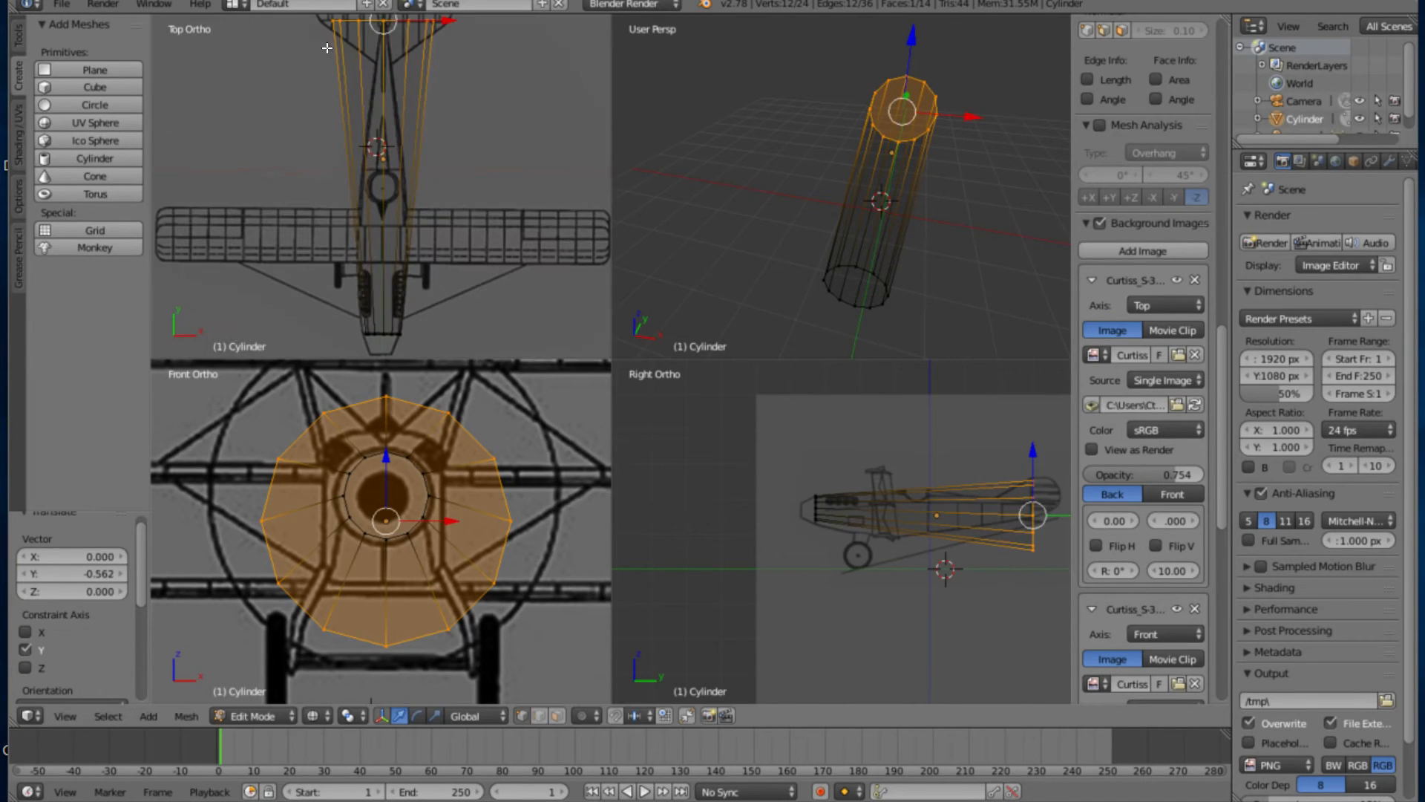
Nudge the tail-end ring about -0.030 along Y to line up with the tailplane's crossbar in the top view
middle_click_drag(424, 107, 433, 235, "shift")
scroll(432, 236, "up", 6)
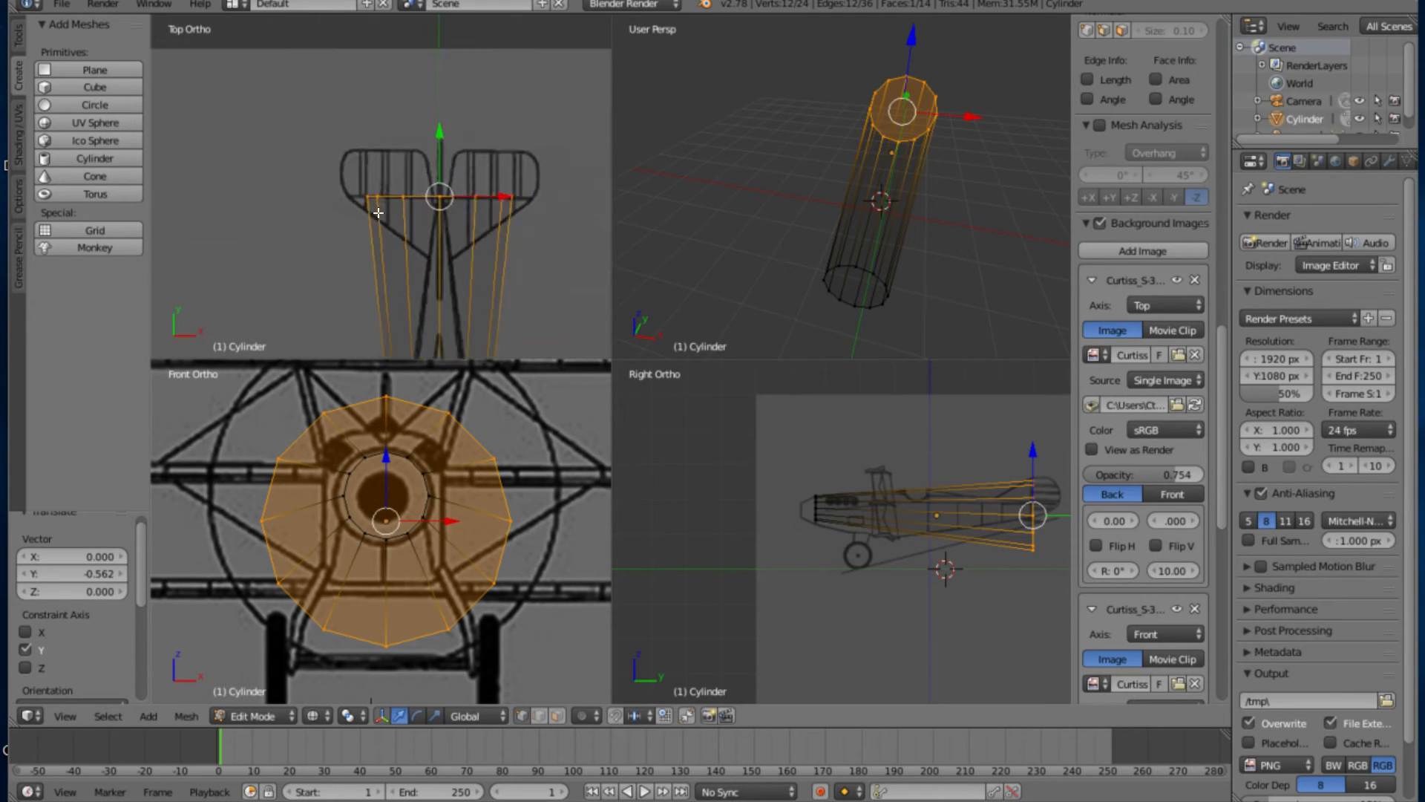
key("g")
key("y")
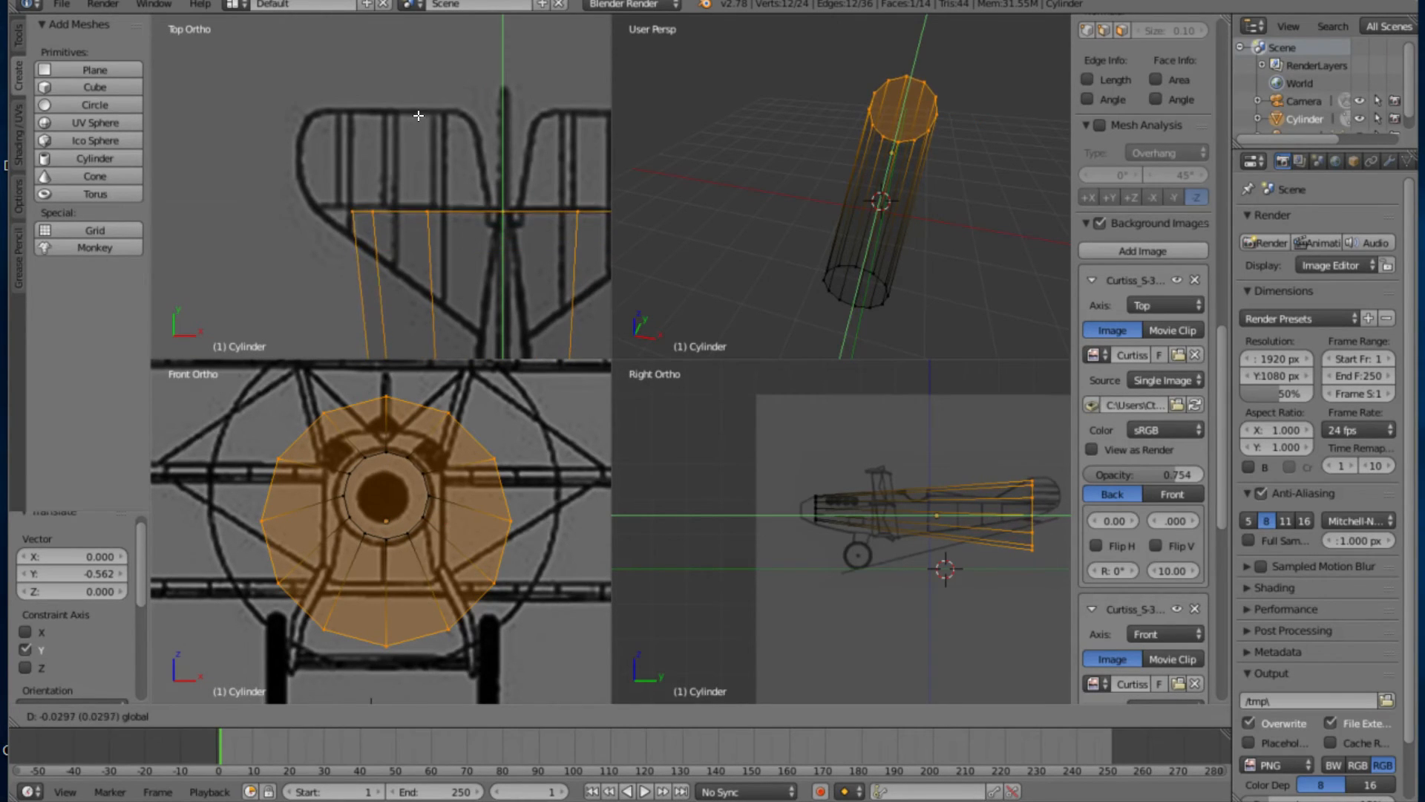
left_click(419, 117)
scroll(423, 159, "down", 3)
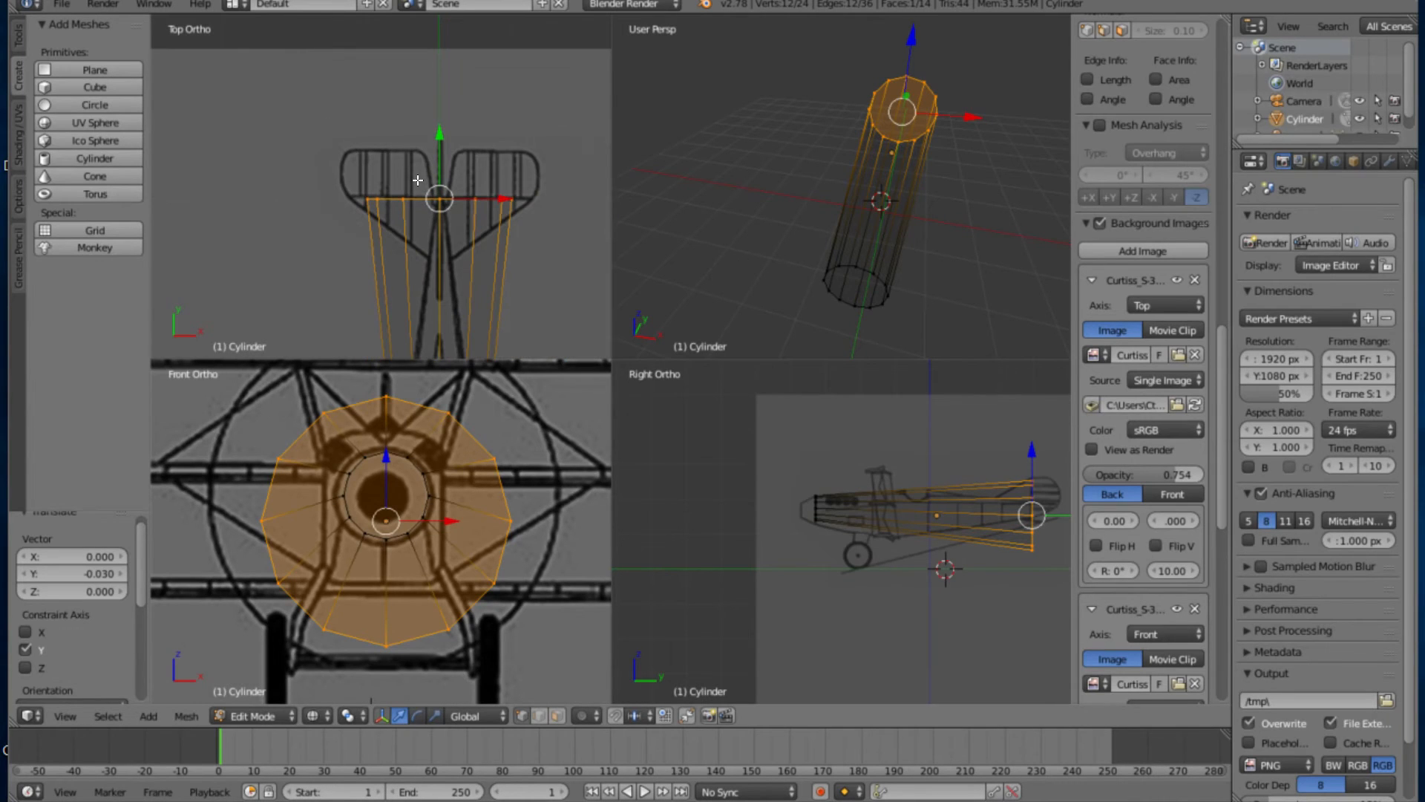
Scale the tail-end ring by about 0.116 along X to match the narrow fuselage tail
key("s")
key("x")
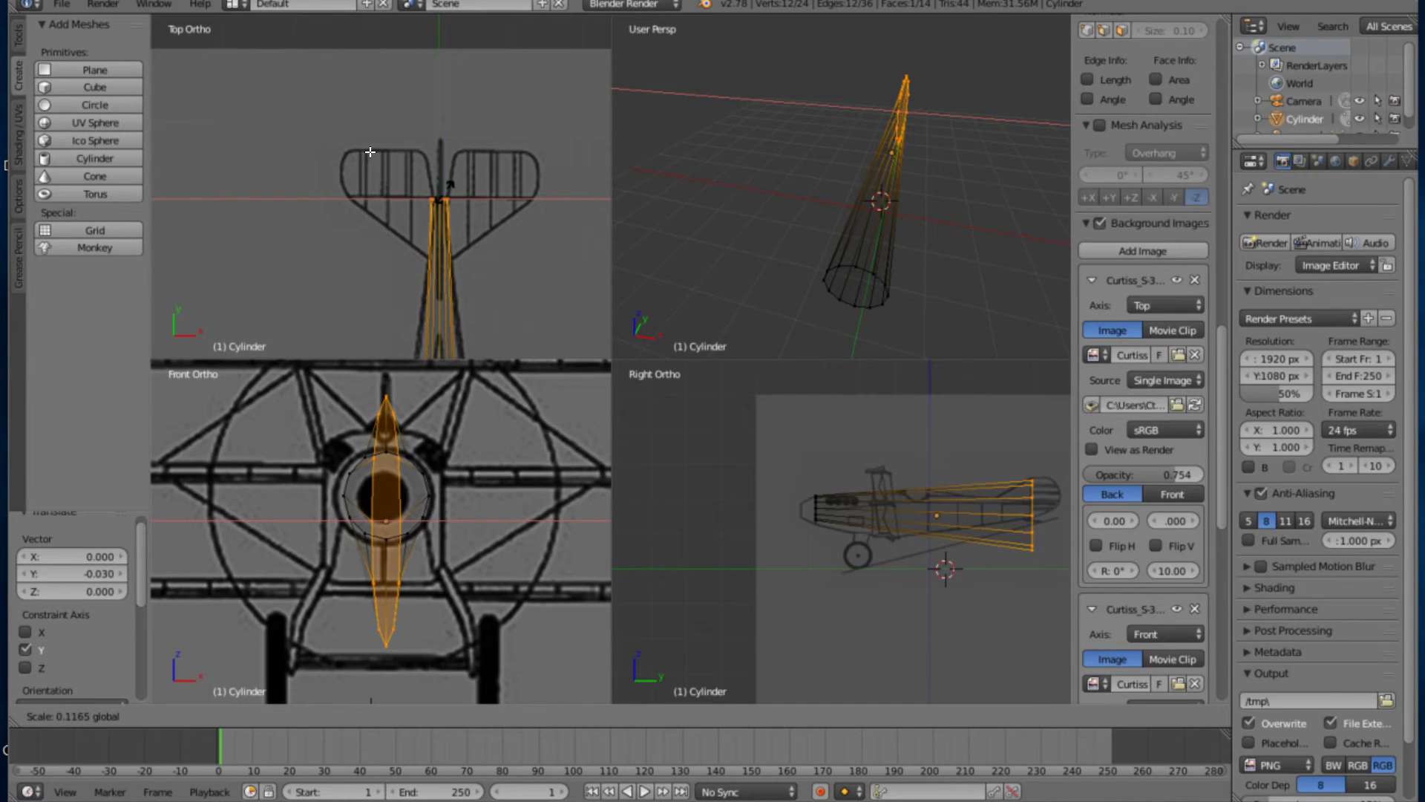
left_click(369, 151)
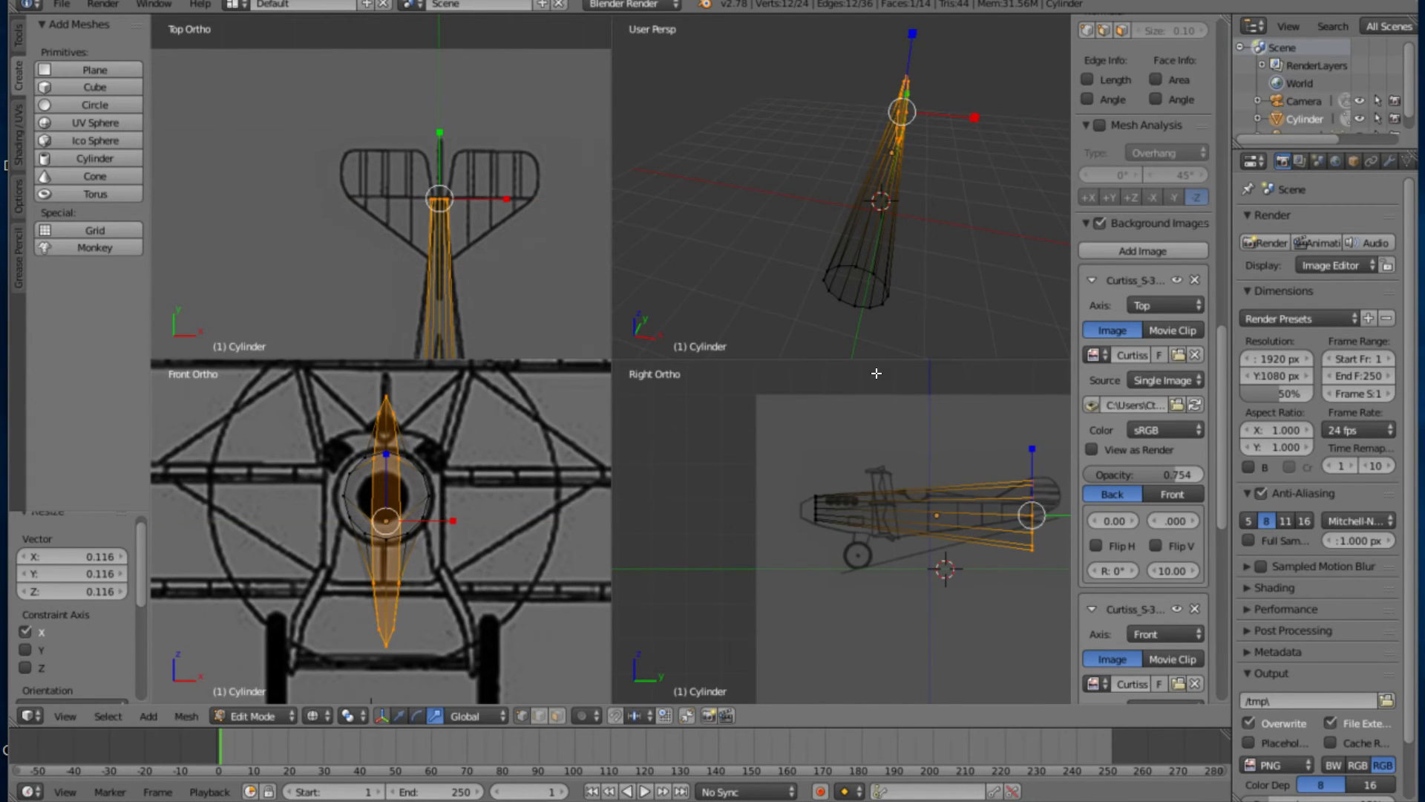
Scale the tail-end ring by about 0.259 along Z to flatten it in the side profile
middle_click_drag(785, 223, 631, 193)
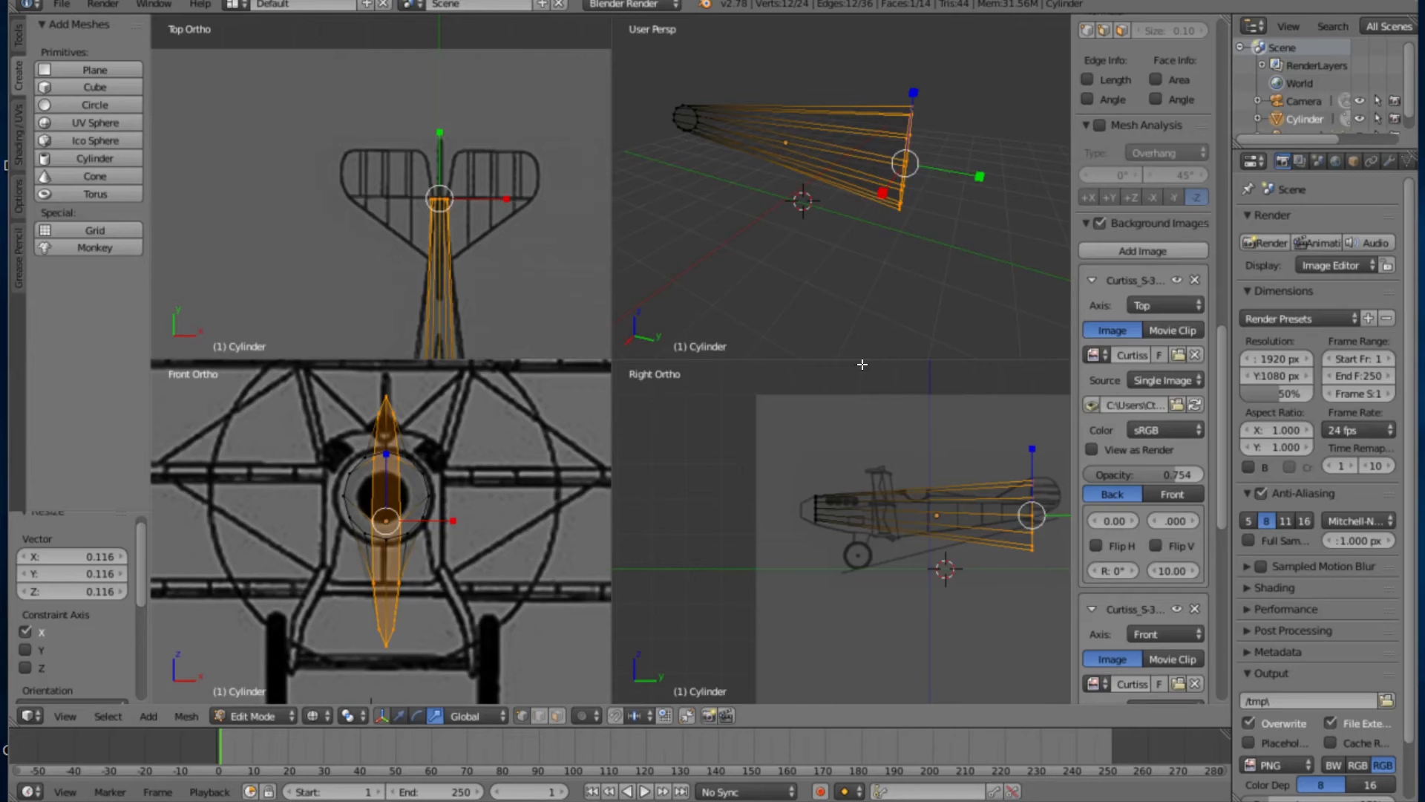
key("s")
key("z")
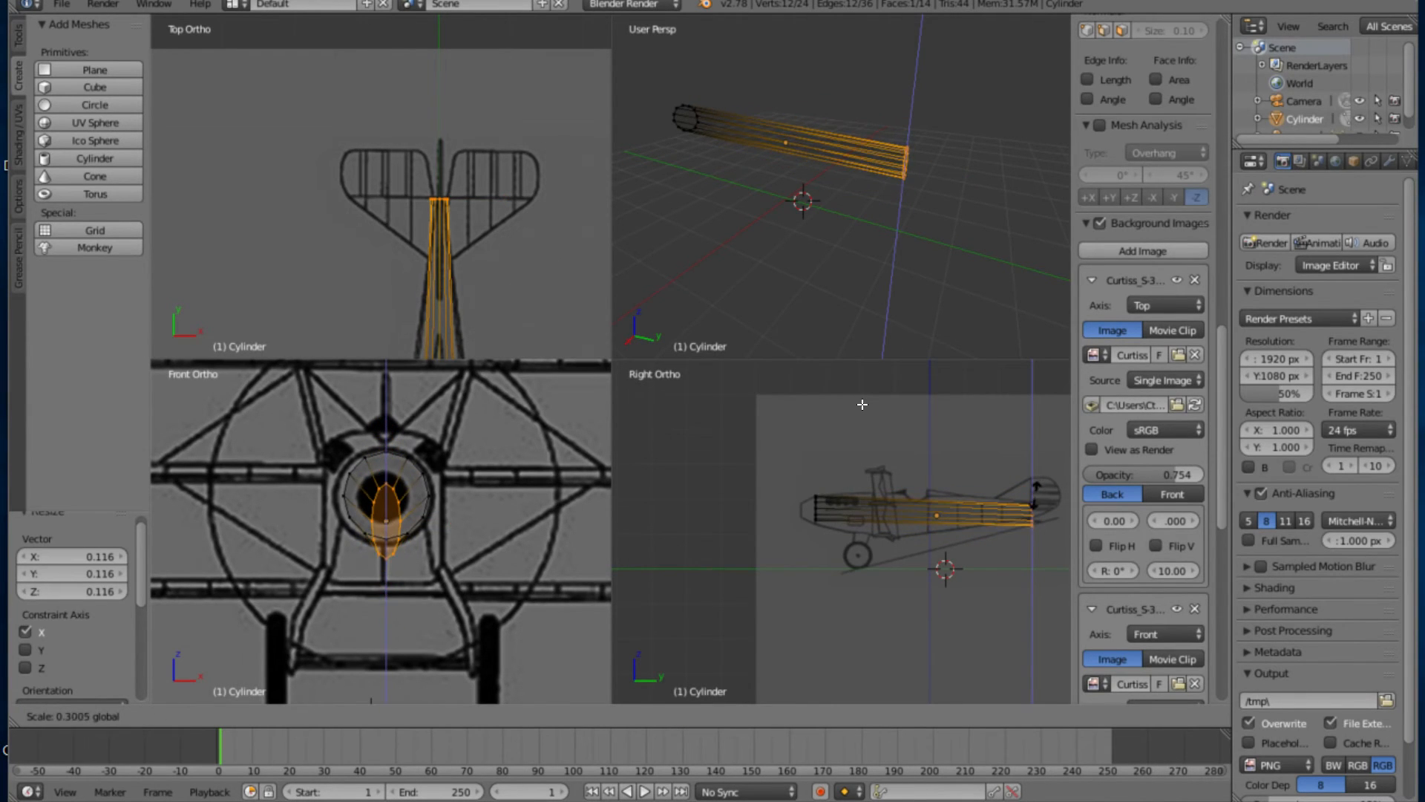
left_click(830, 426)
Rescale the tail-end ring along Z to fit the rear fuselage depth at the rudder post
scroll(802, 427, "up", 3)
middle_click_drag(798, 414, 486, 417, "shift")
scroll(660, 464, "up", 2)
scroll(661, 464, "up", 3)
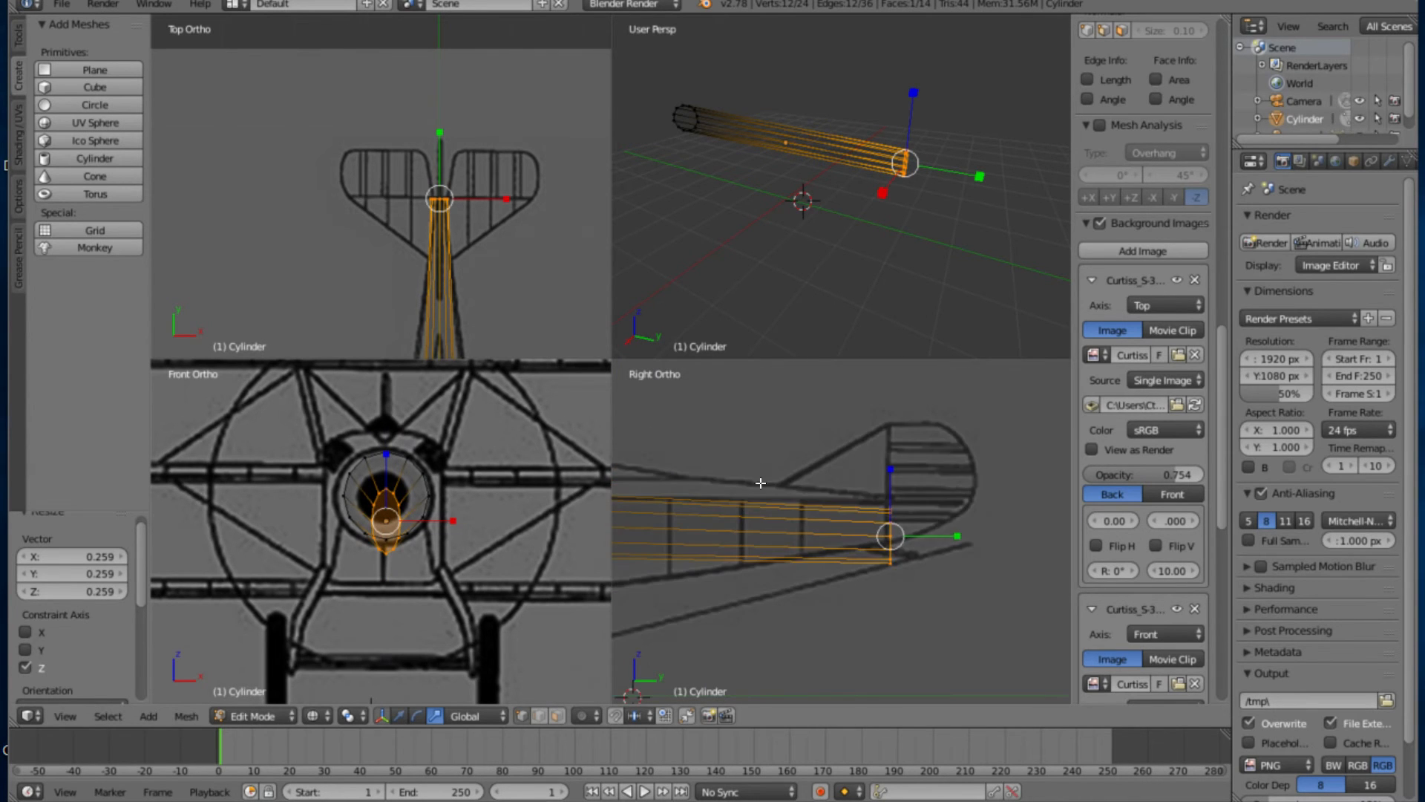
scroll(751, 456, "up", 2)
key("s")
key("z")
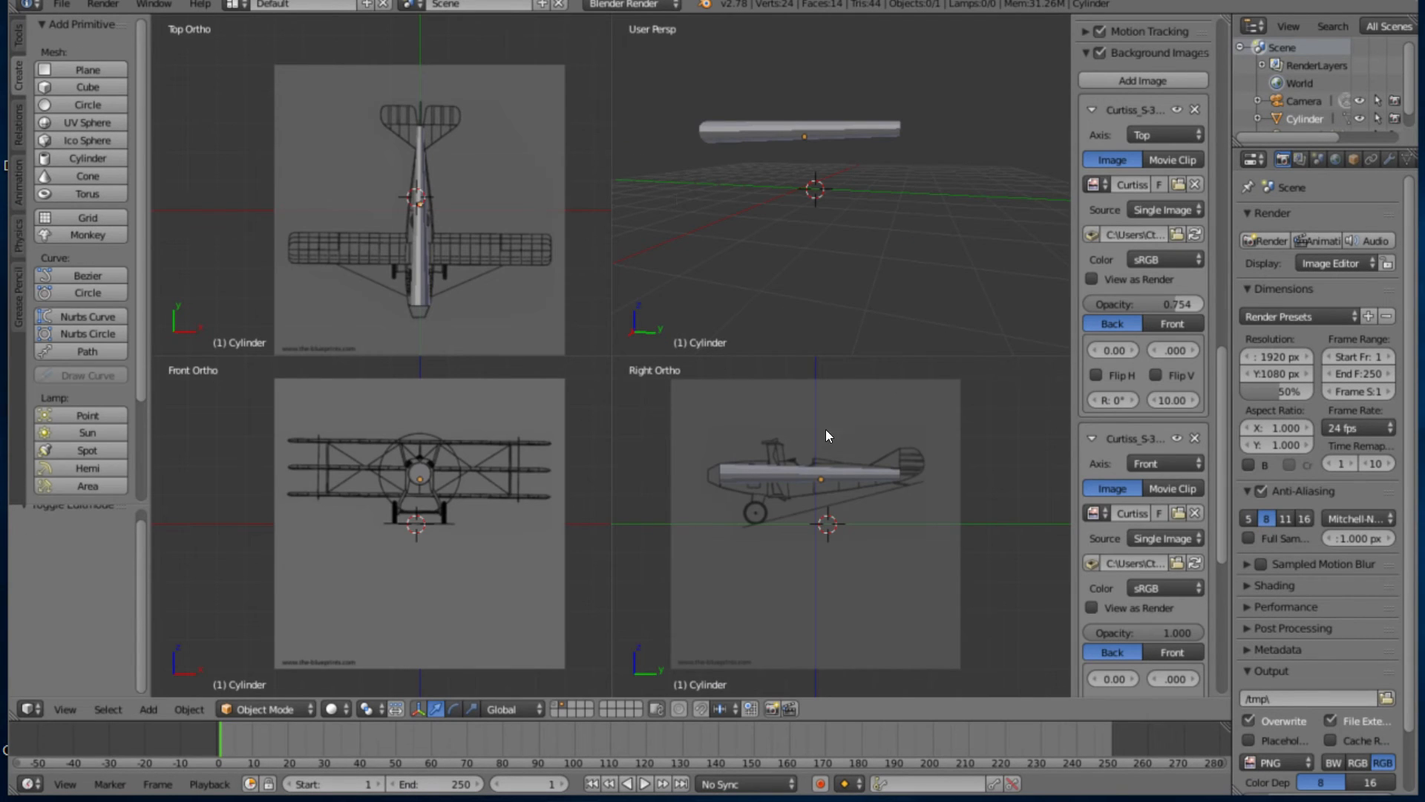
Return the cylinder to Edit Mode and add one loop cut just ahead of the tail, slid by about 0.730
scroll(692, 421, "up", 4)
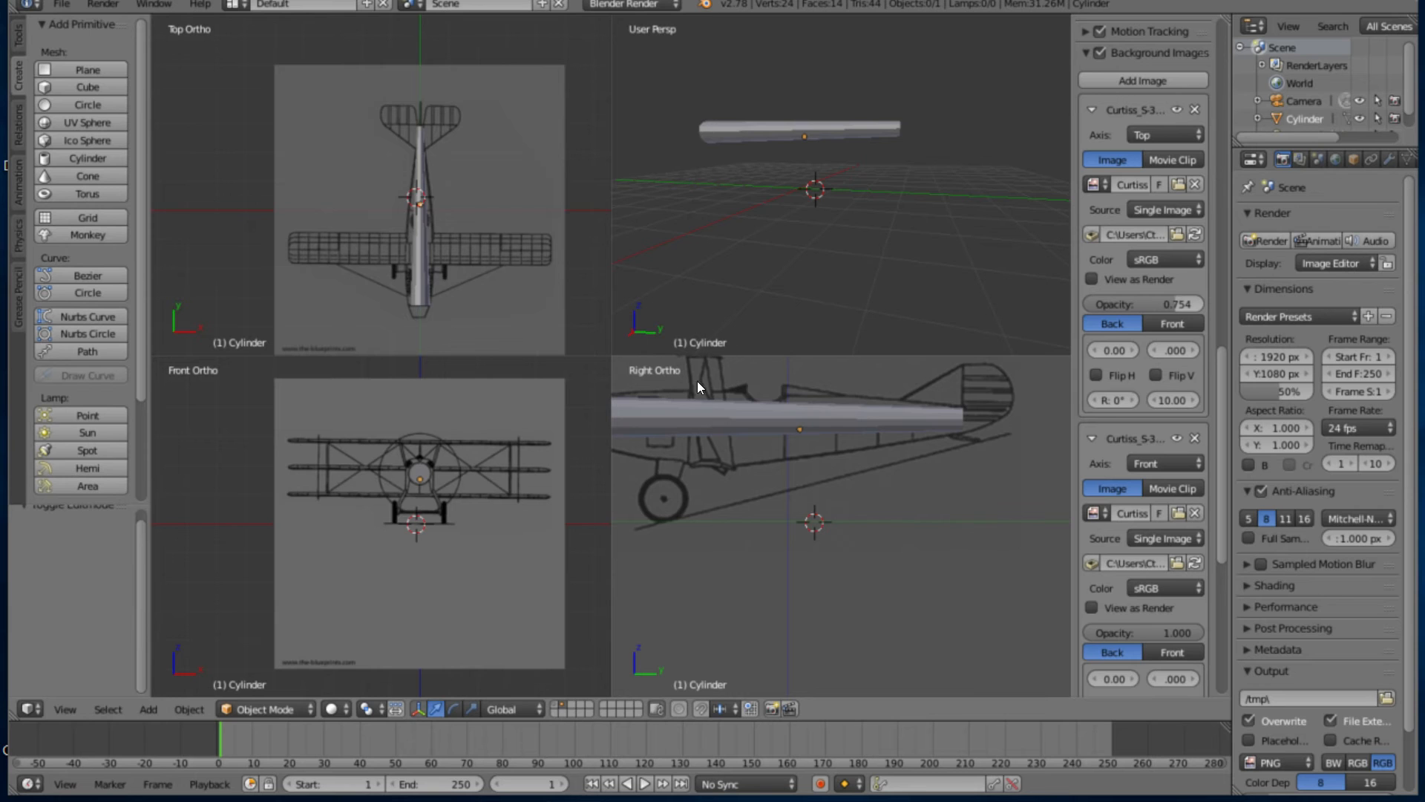
scroll(342, 155, "up", 4)
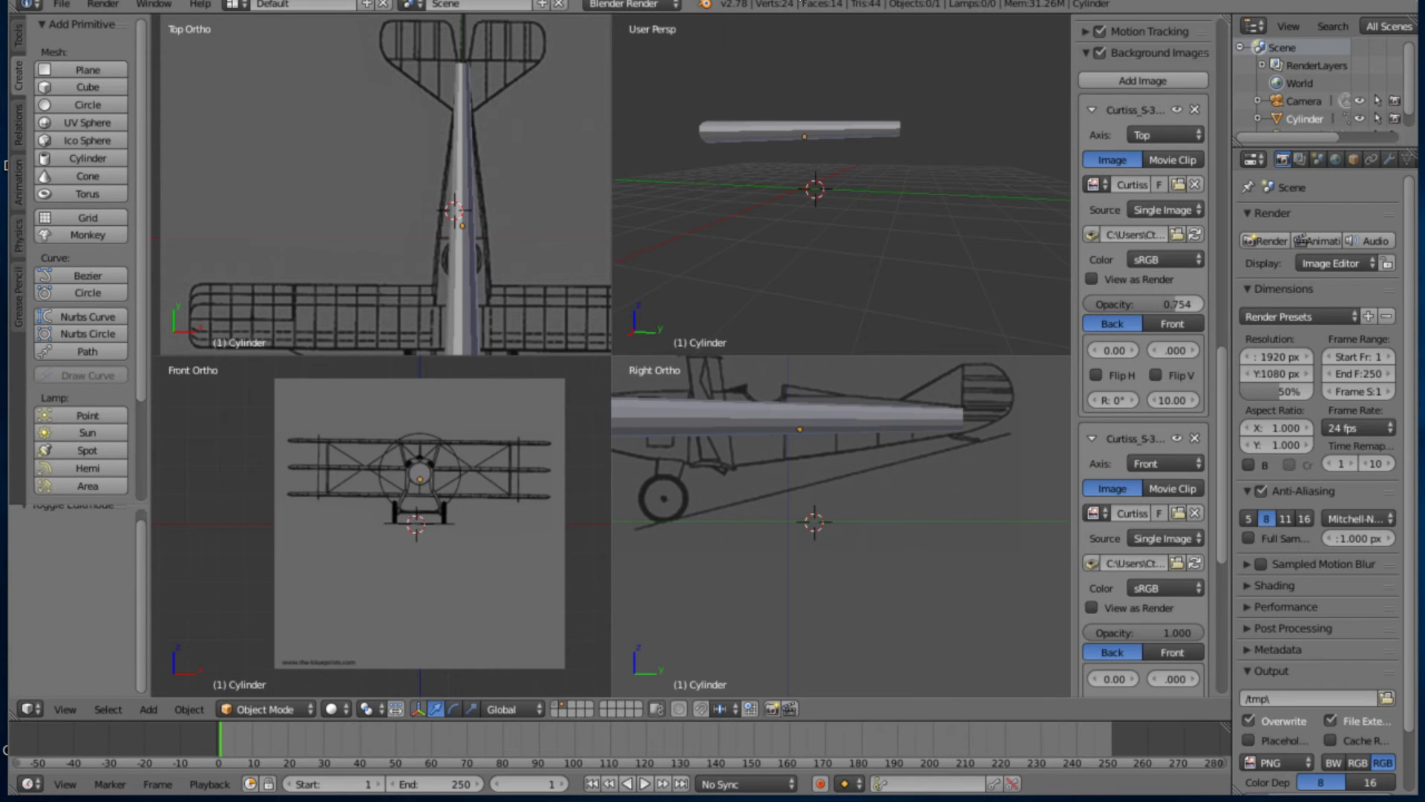
left_click(15, 27)
key("Tab")
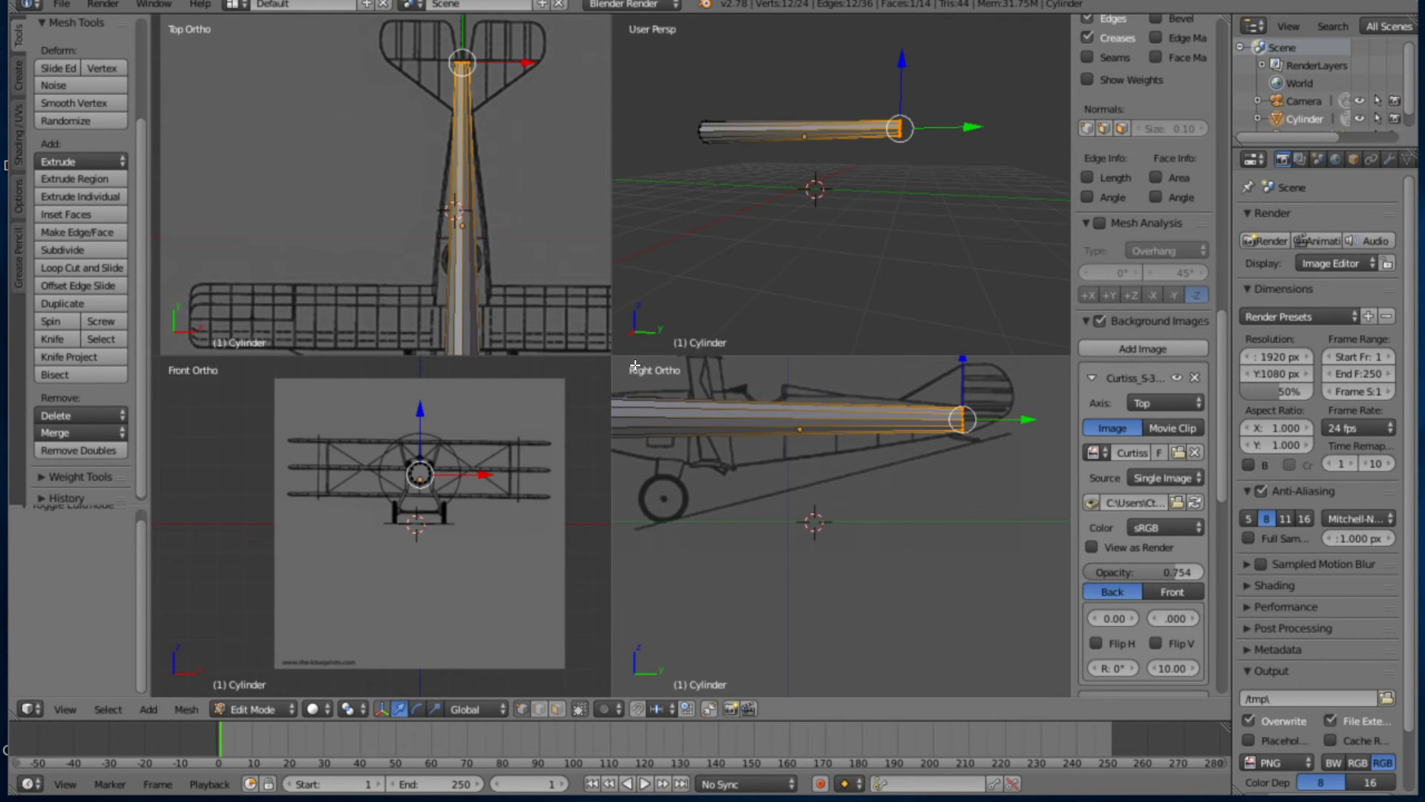
middle_click_drag(647, 379, 713, 414, "shift")
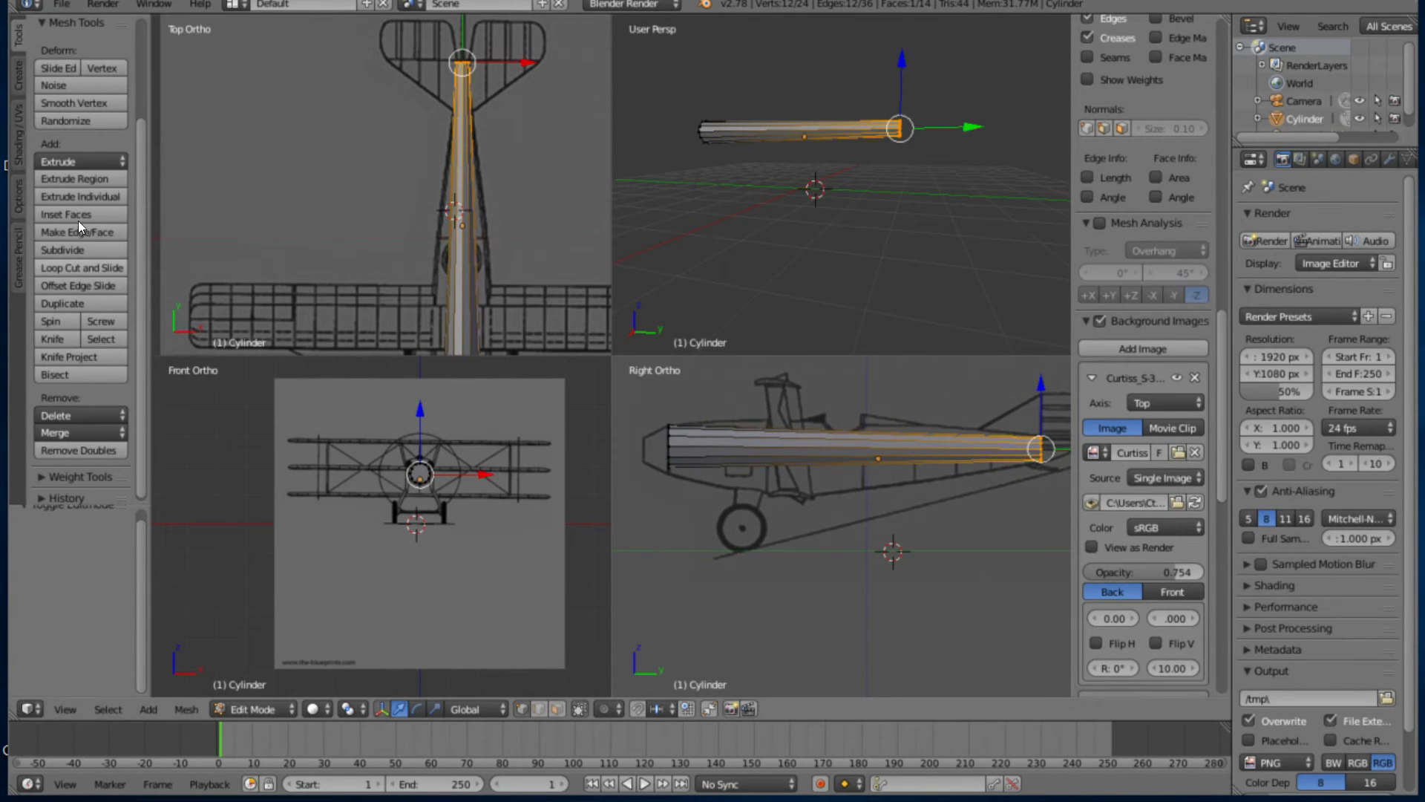
left_click(82, 268)
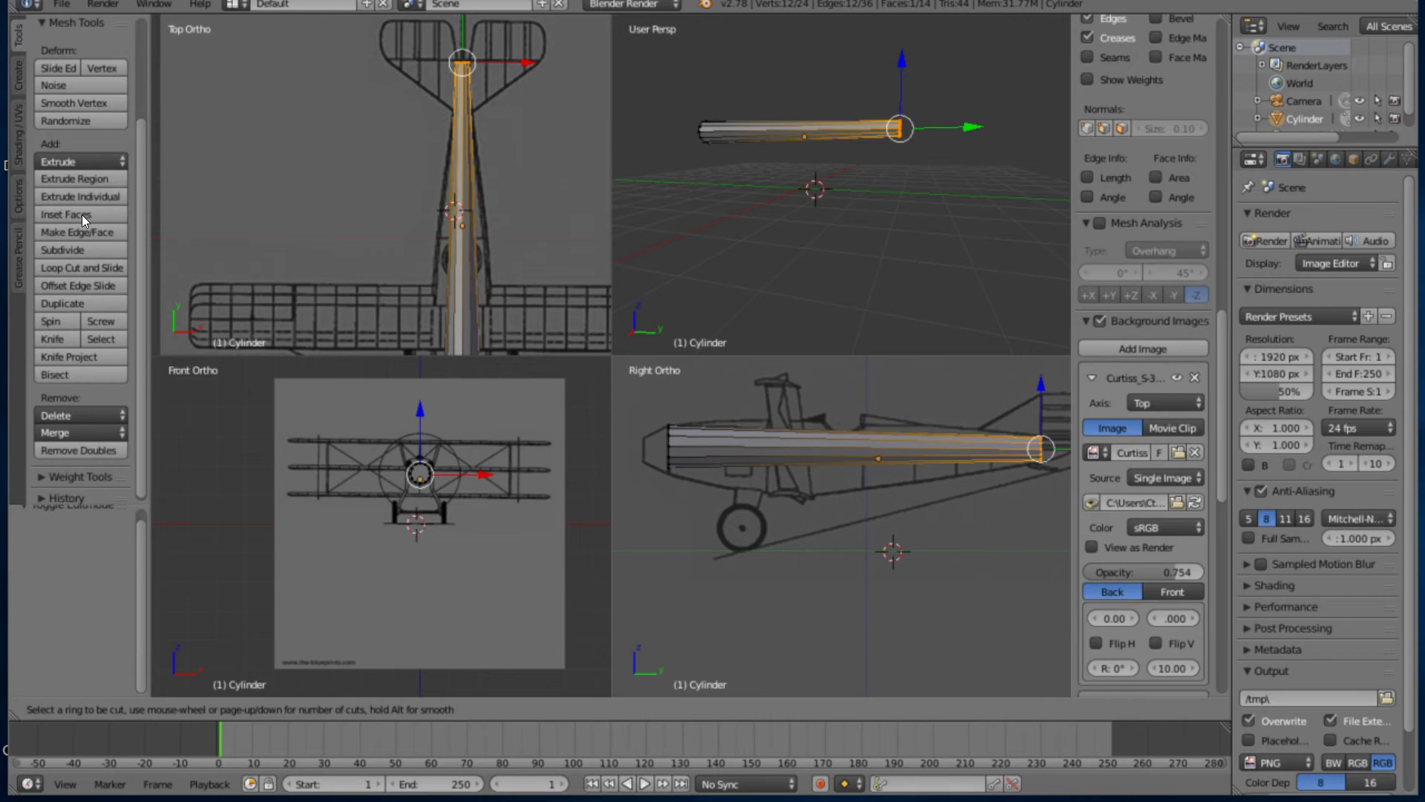
left_click(715, 361)
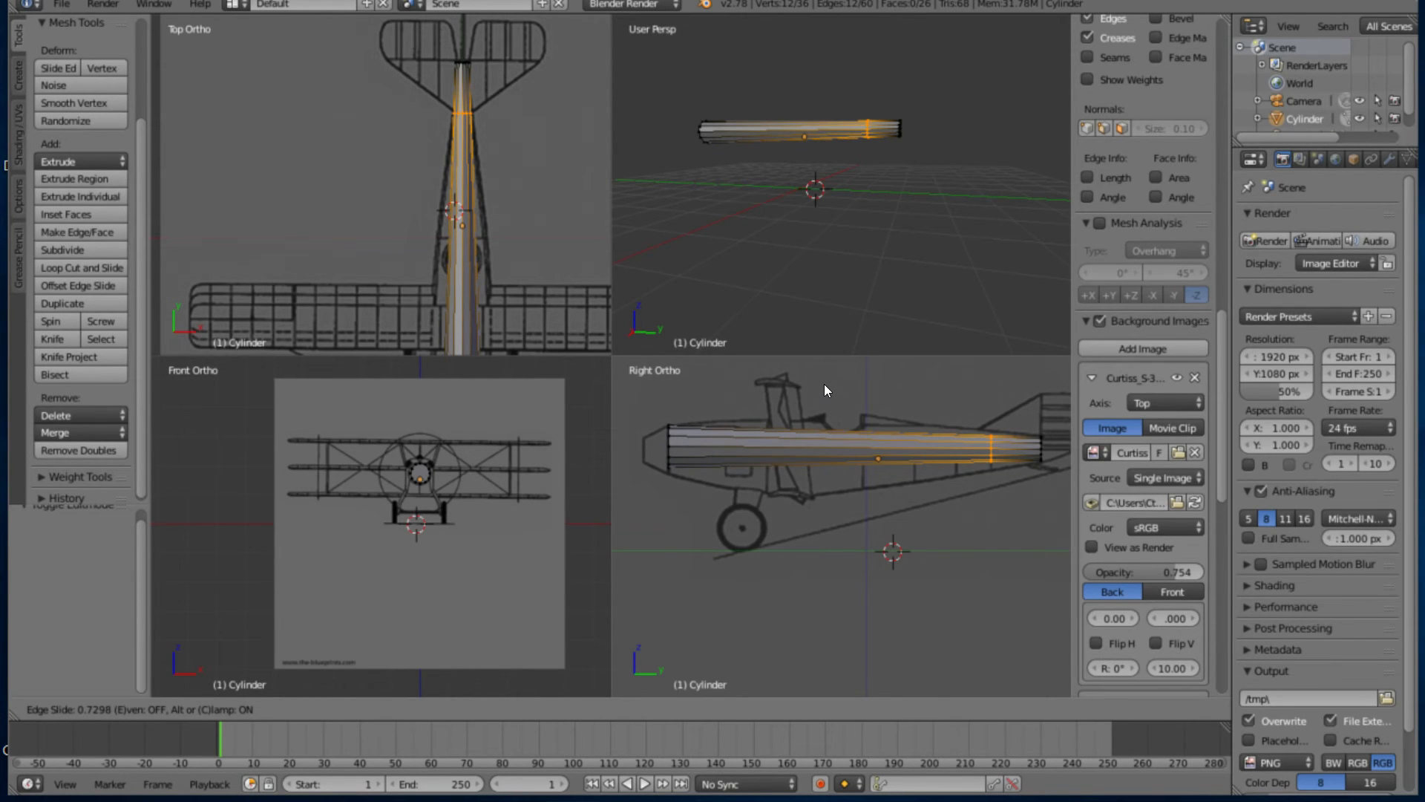
left_click(825, 386)
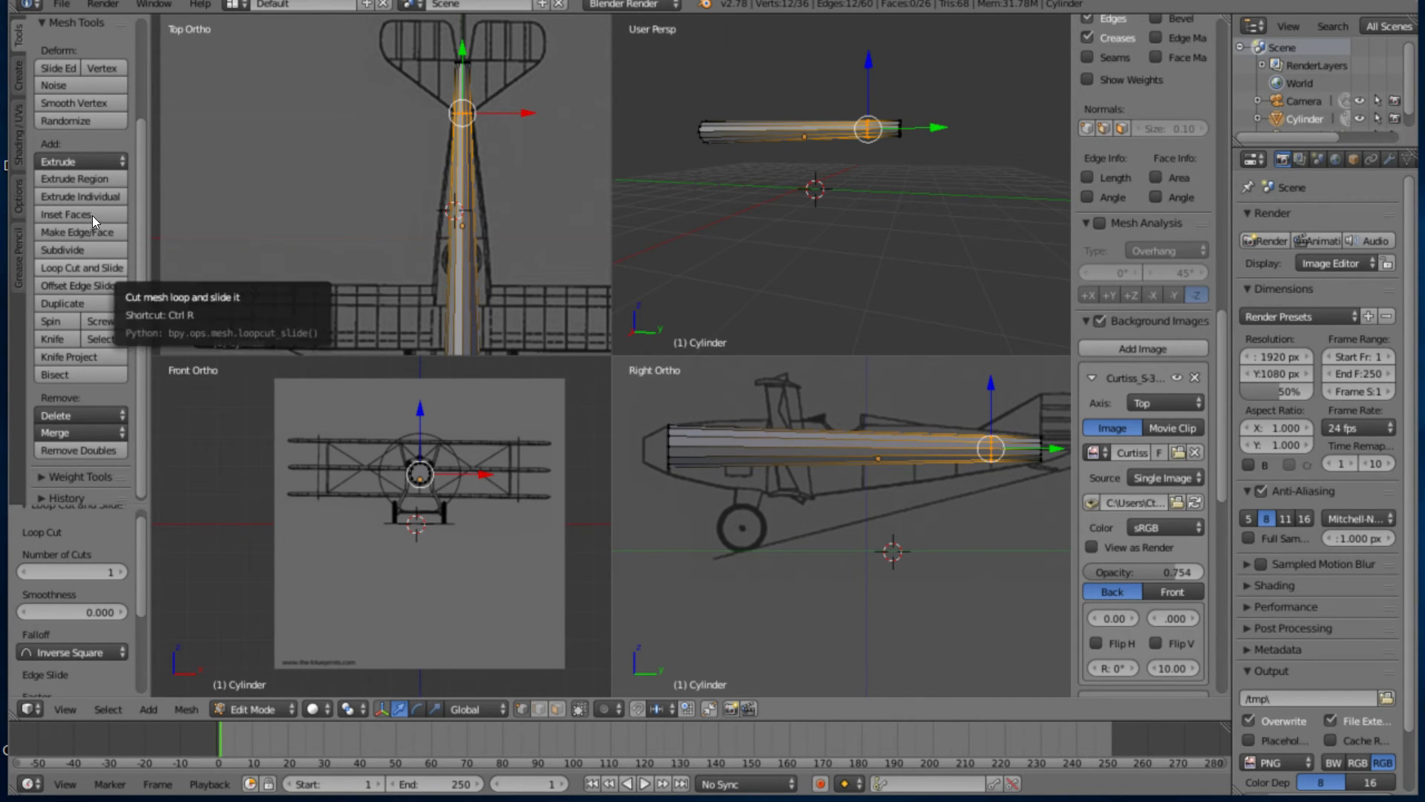
Add one loop cut behind the cockpit, slid by about 0.204, and another between it and the tail cut, slid by about -0.158
key("ctrl+r")
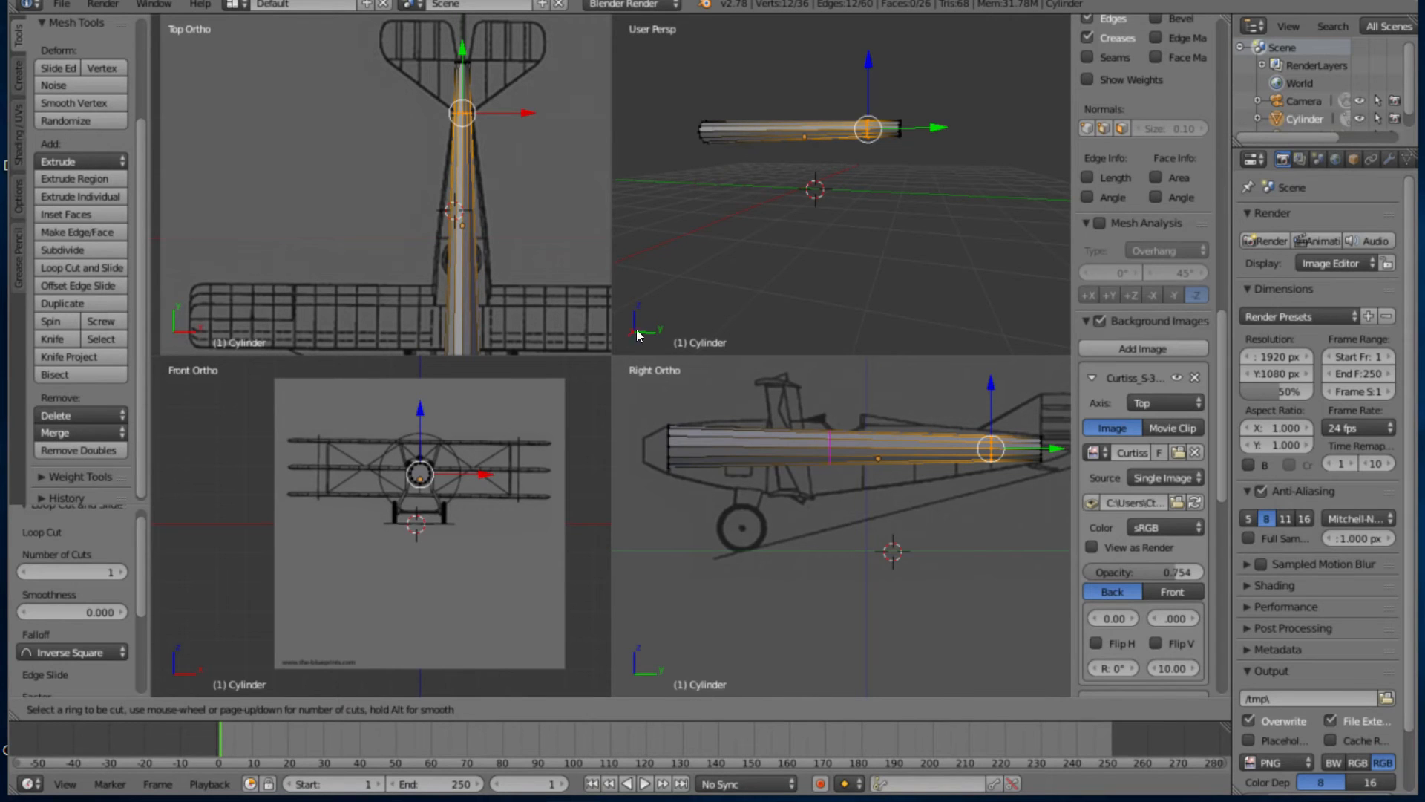
left_click(711, 387)
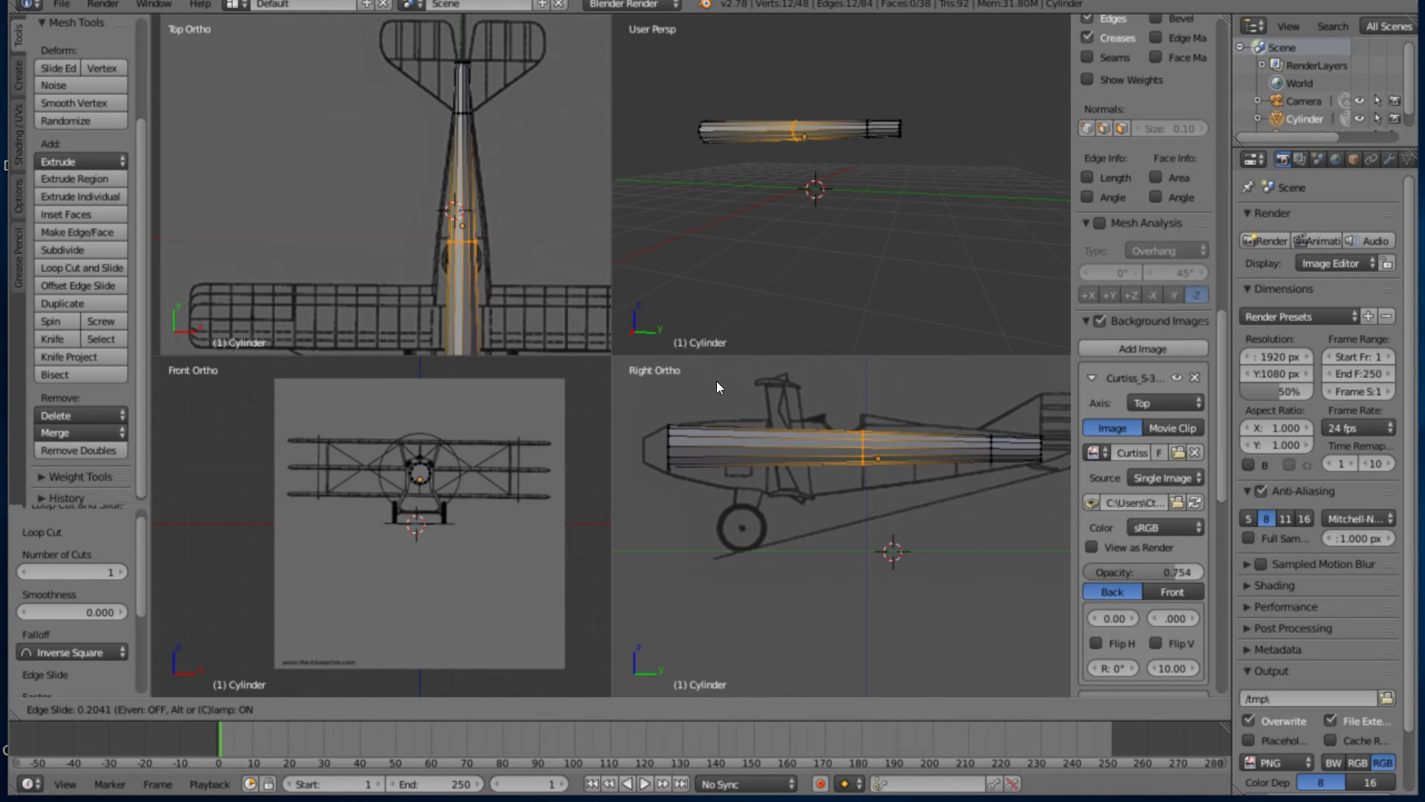
left_click(716, 381)
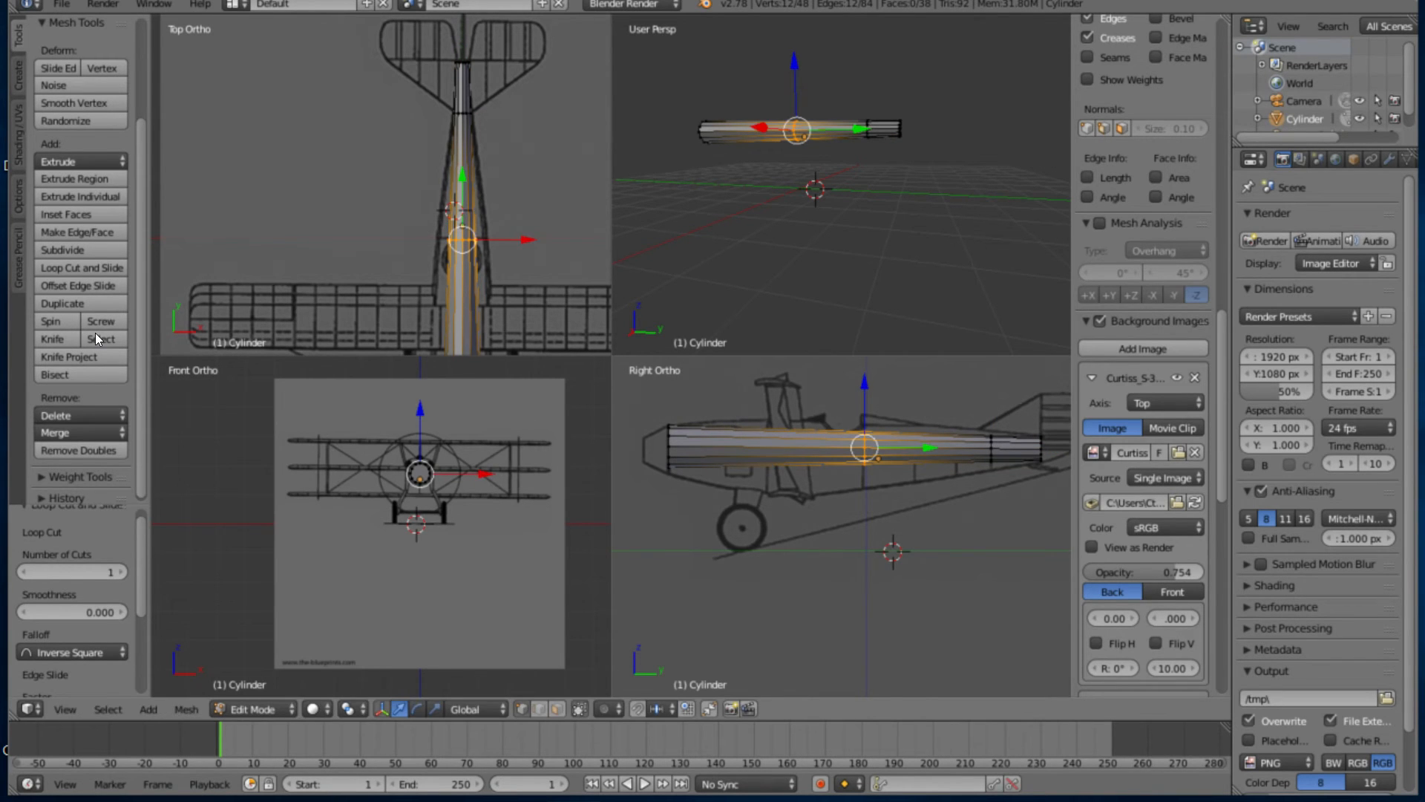
left_click(82, 267)
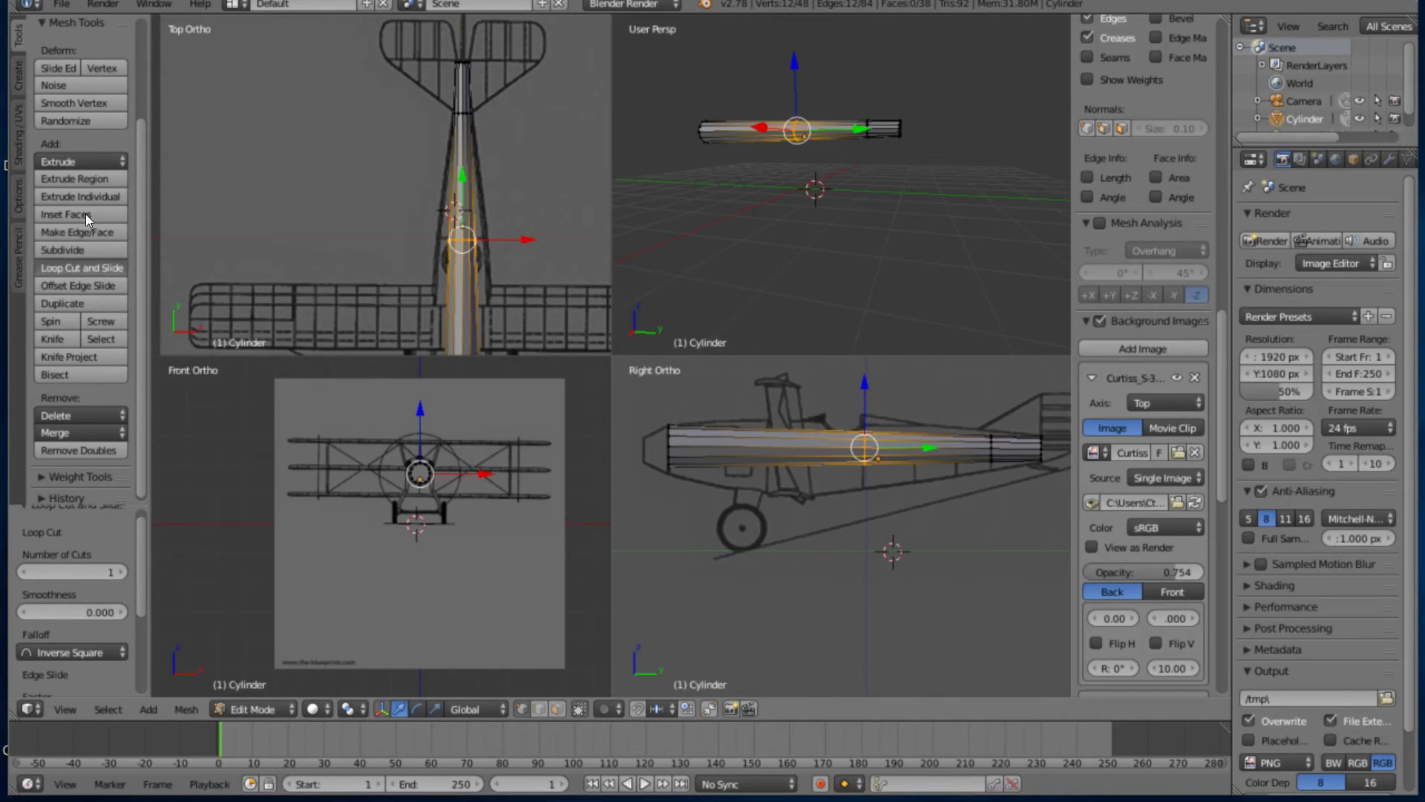
left_click(763, 377)
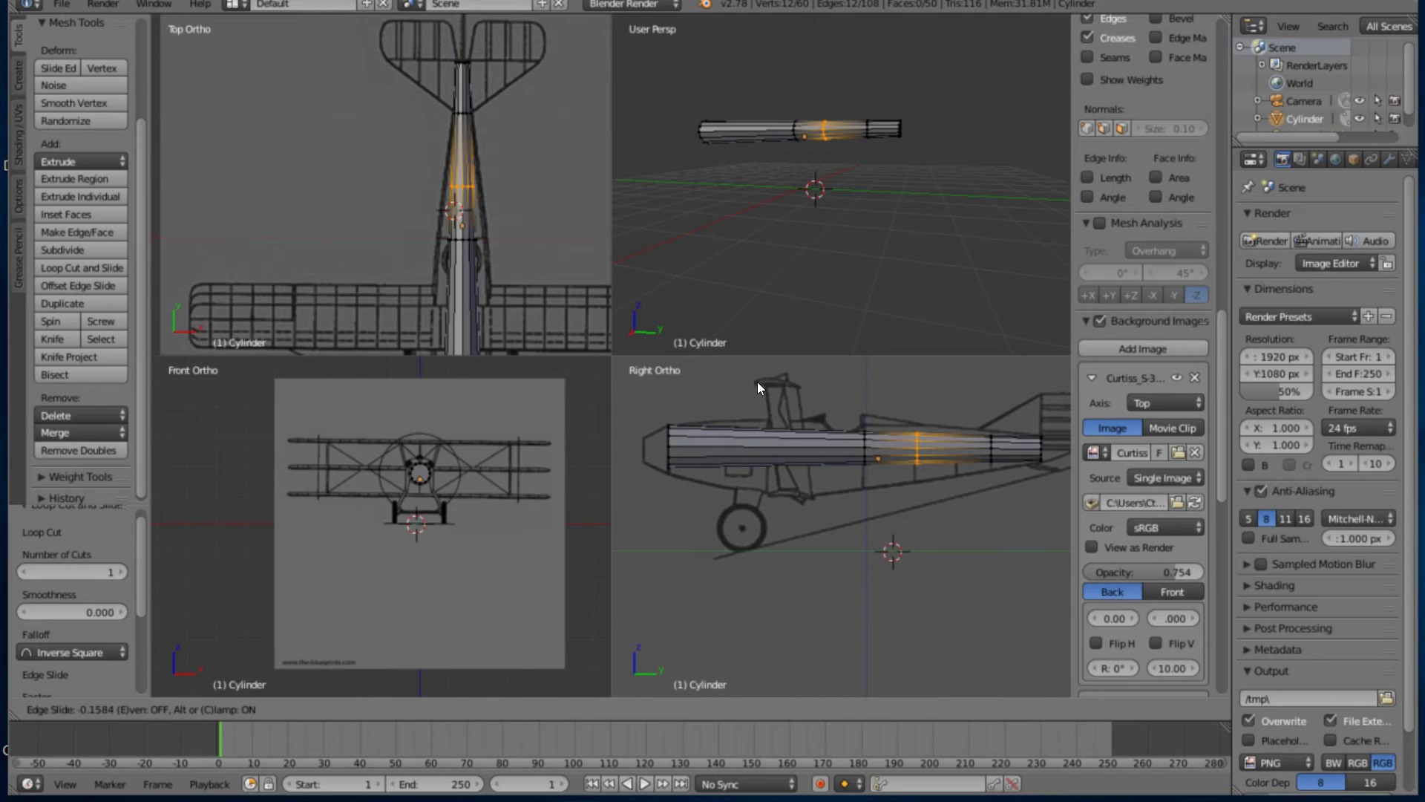
left_click(758, 382)
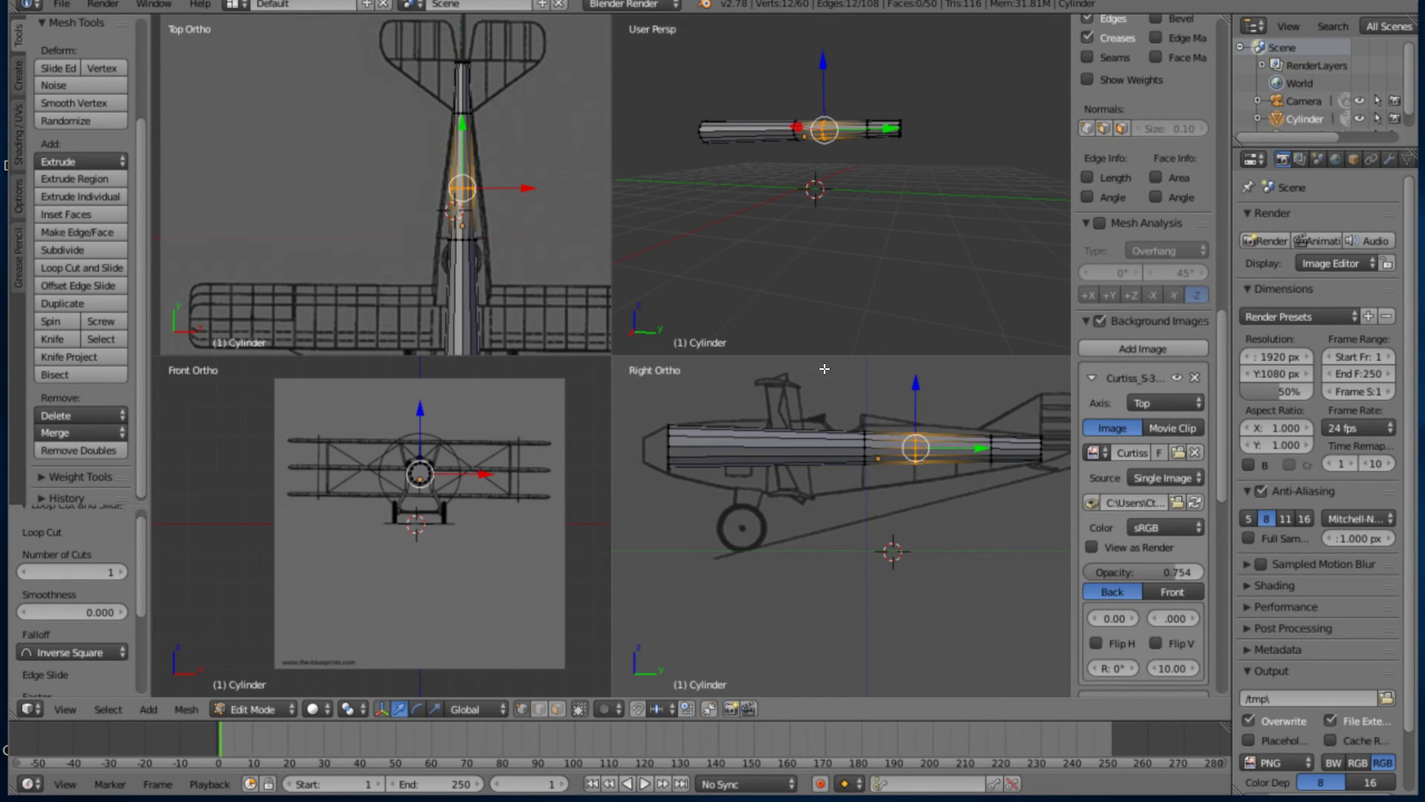
Switch to wireframe, box-select the loop nearest the tail and scale it by about 1.310 along Z
scroll(687, 173, "up", 3)
middle_click_drag(680, 157, 621, 198)
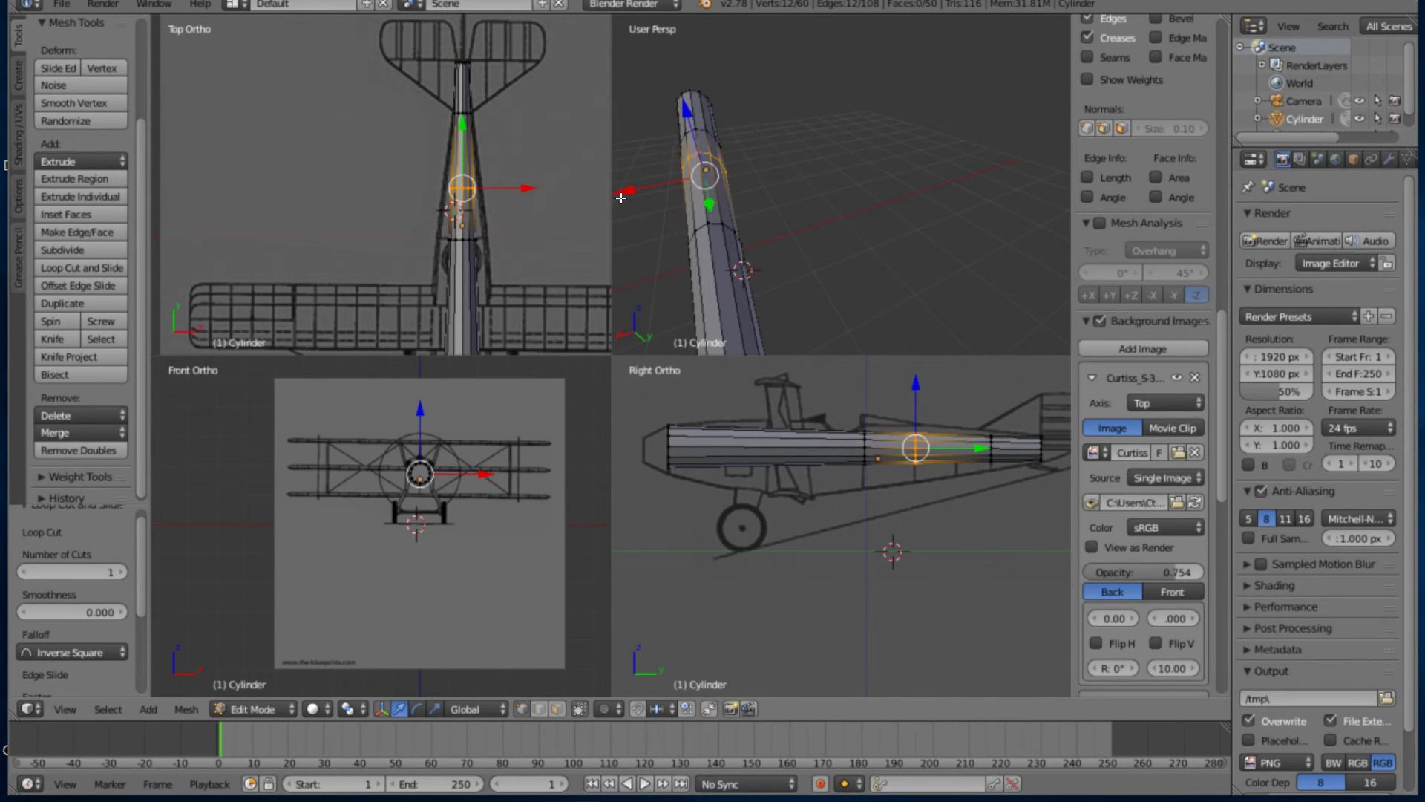
middle_click_drag(621, 198, 840, 363)
key("z")
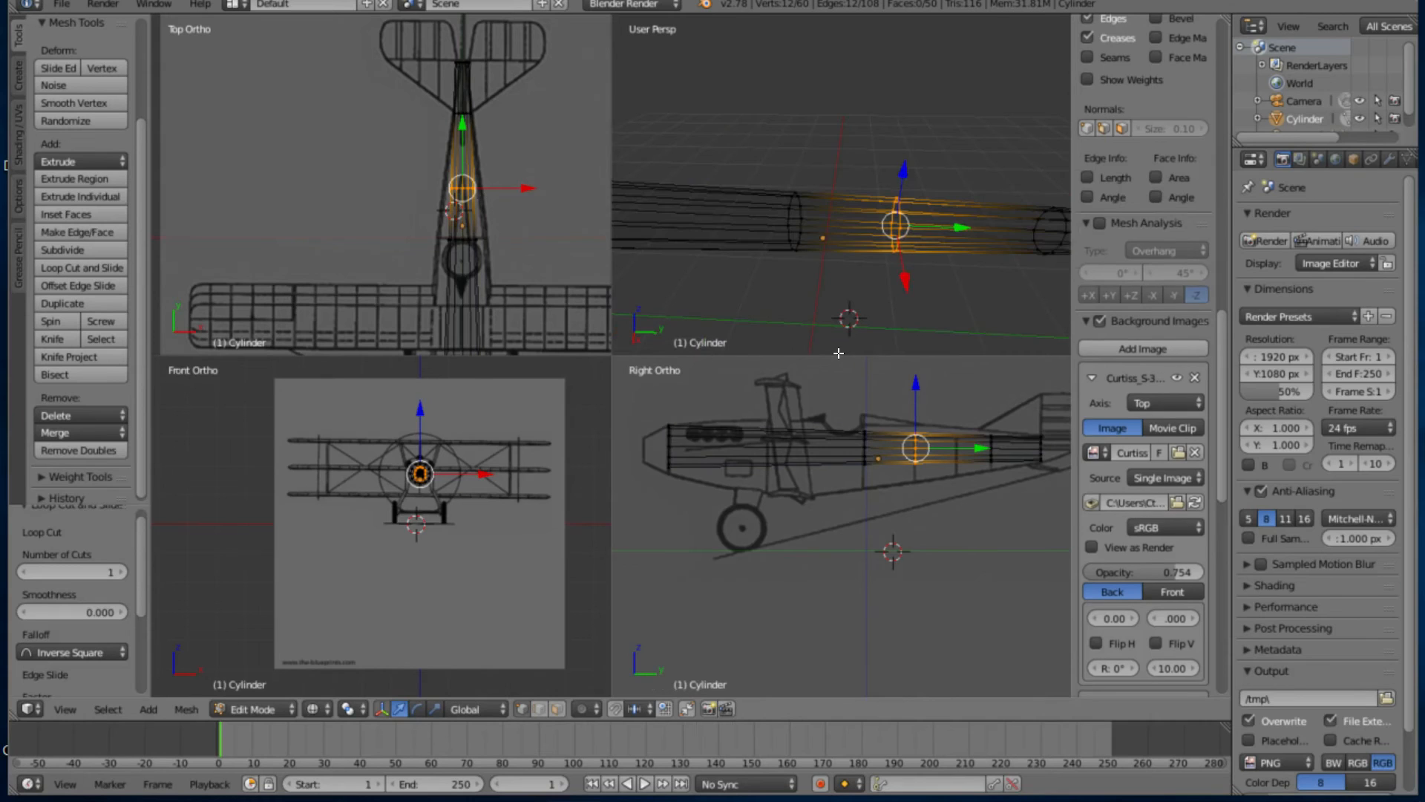
left_click_drag(975, 406, 1011, 537)
middle_click_drag(848, 436, 706, 470, "shift")
scroll(709, 473, "up", 5)
middle_click_drag(755, 405, 747, 480, "shift")
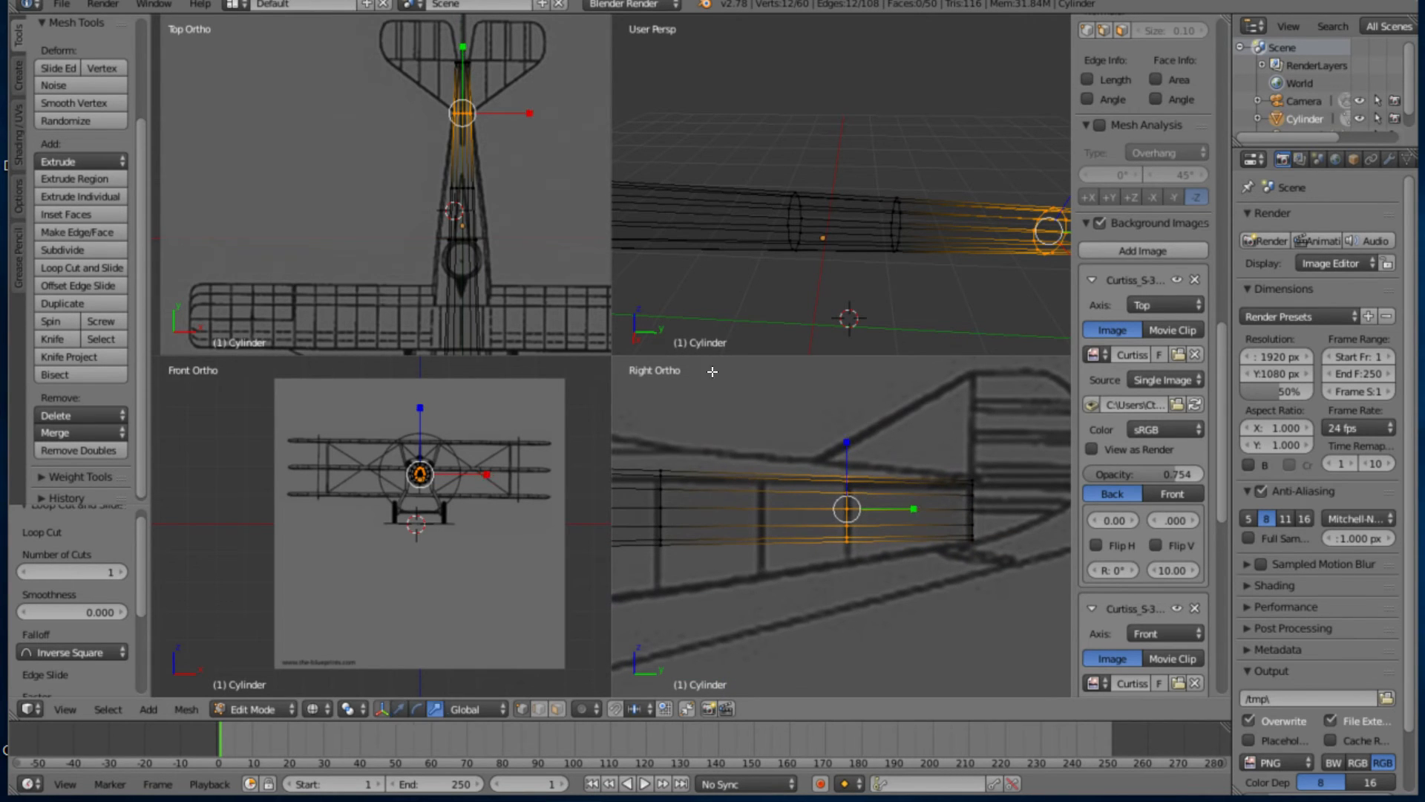
key("s")
key("z")
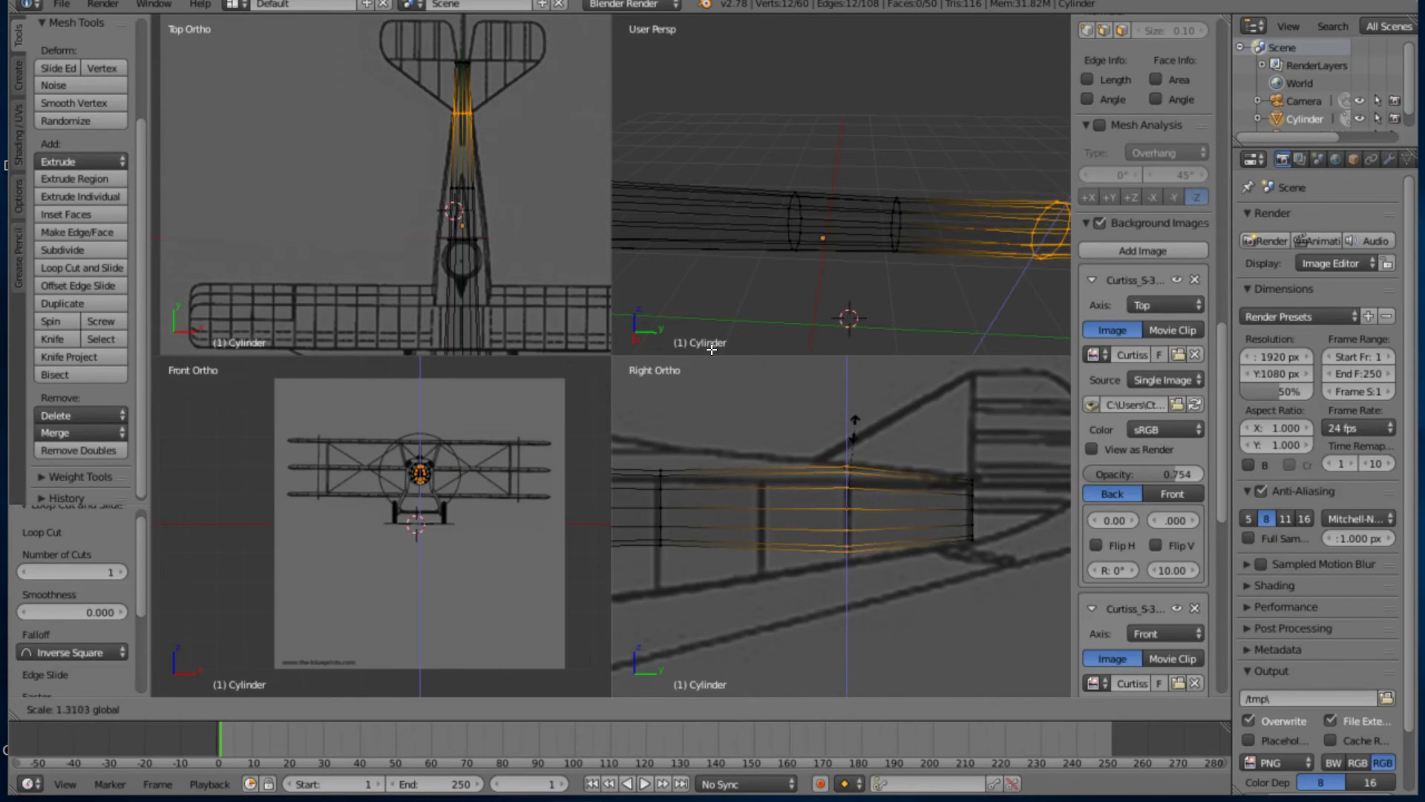
left_click(712, 346)
Move the loop nearest the tail about -0.030 along Z and scale it by about 1.014 along Z
key("w")
left_click_drag(706, 364, 705, 368)
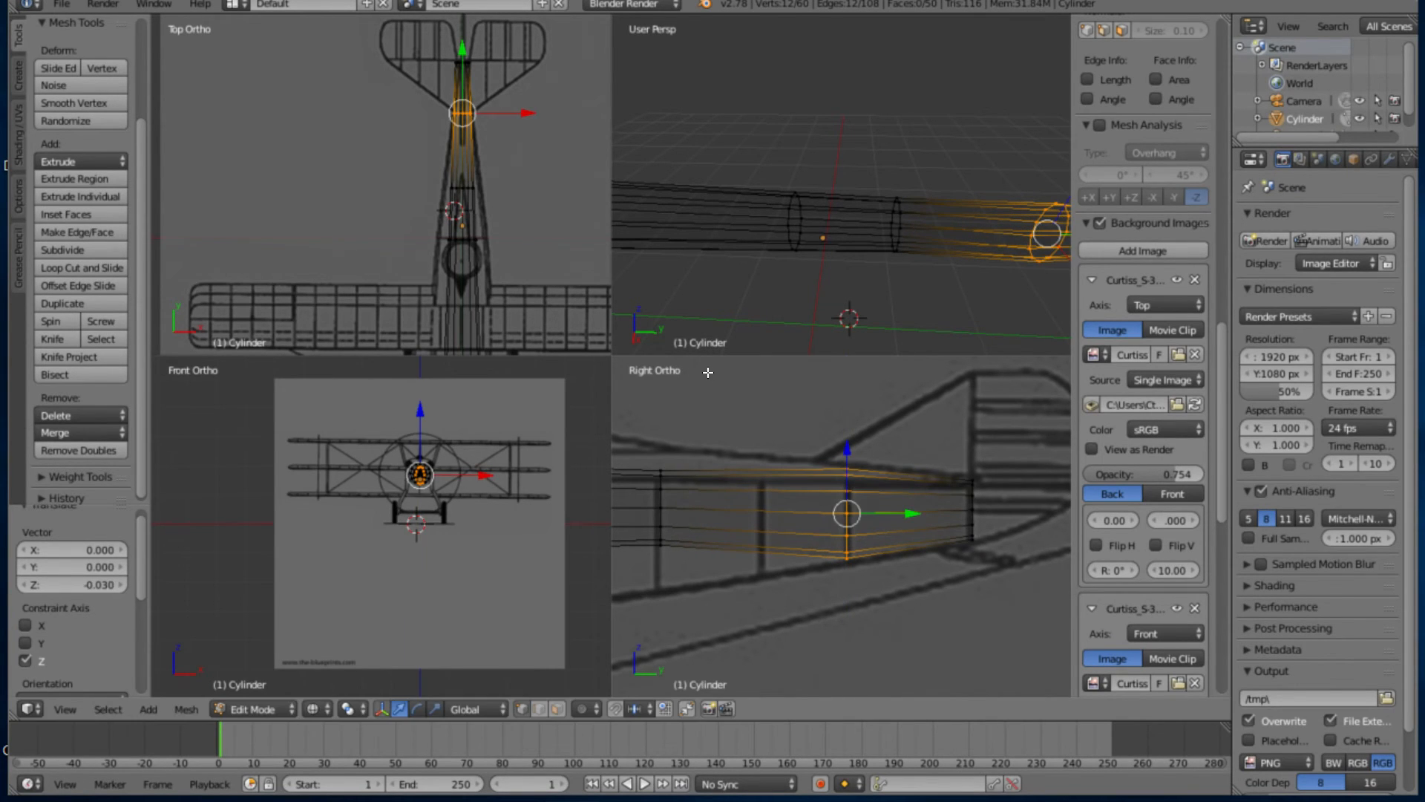
key("r")
left_click_drag(704, 365, 704, 363)
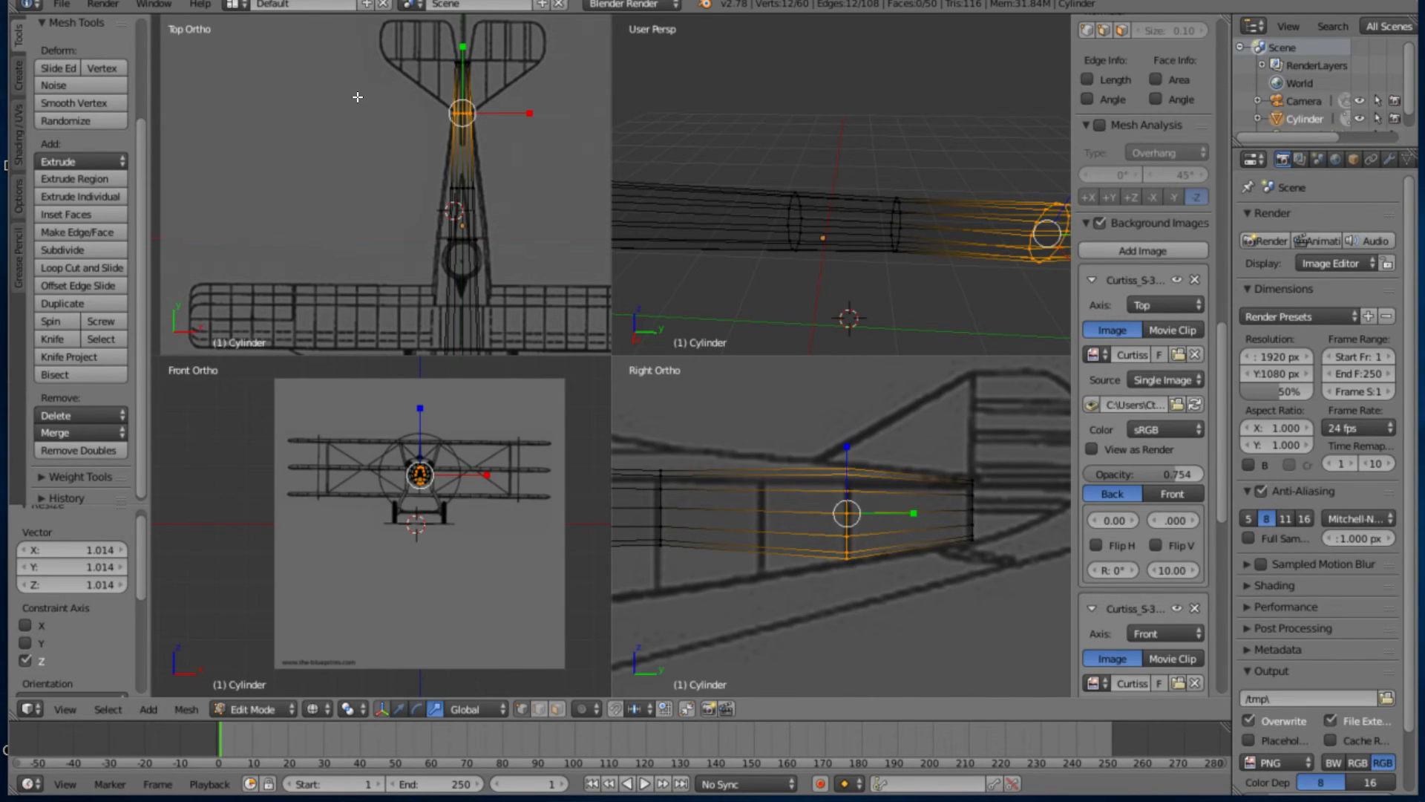
Scale the loop nearest the tail by about 1.115 along X to match the fuselage width in the top view
scroll(404, 119, "up", 2)
key("KP_Decimal")
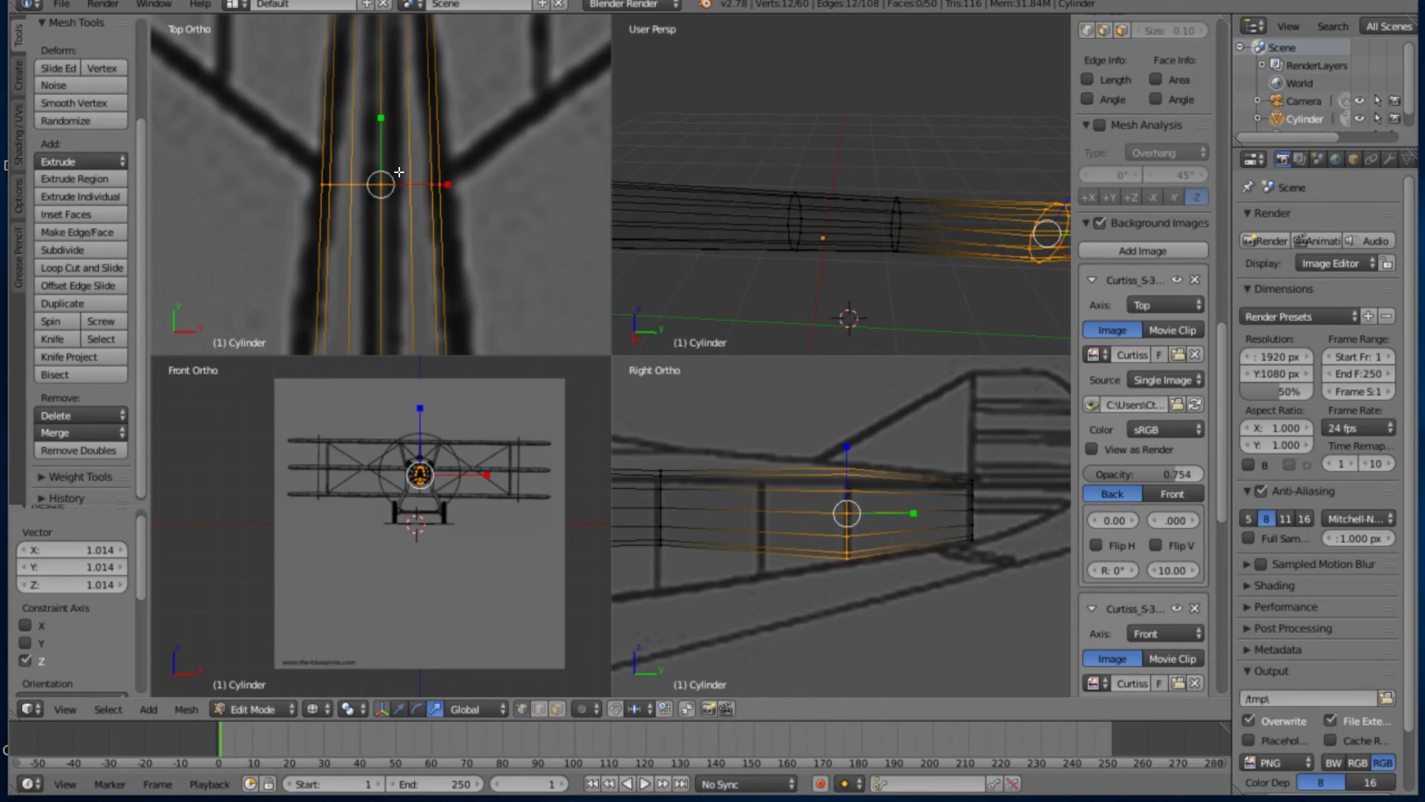
key("s")
key("x")
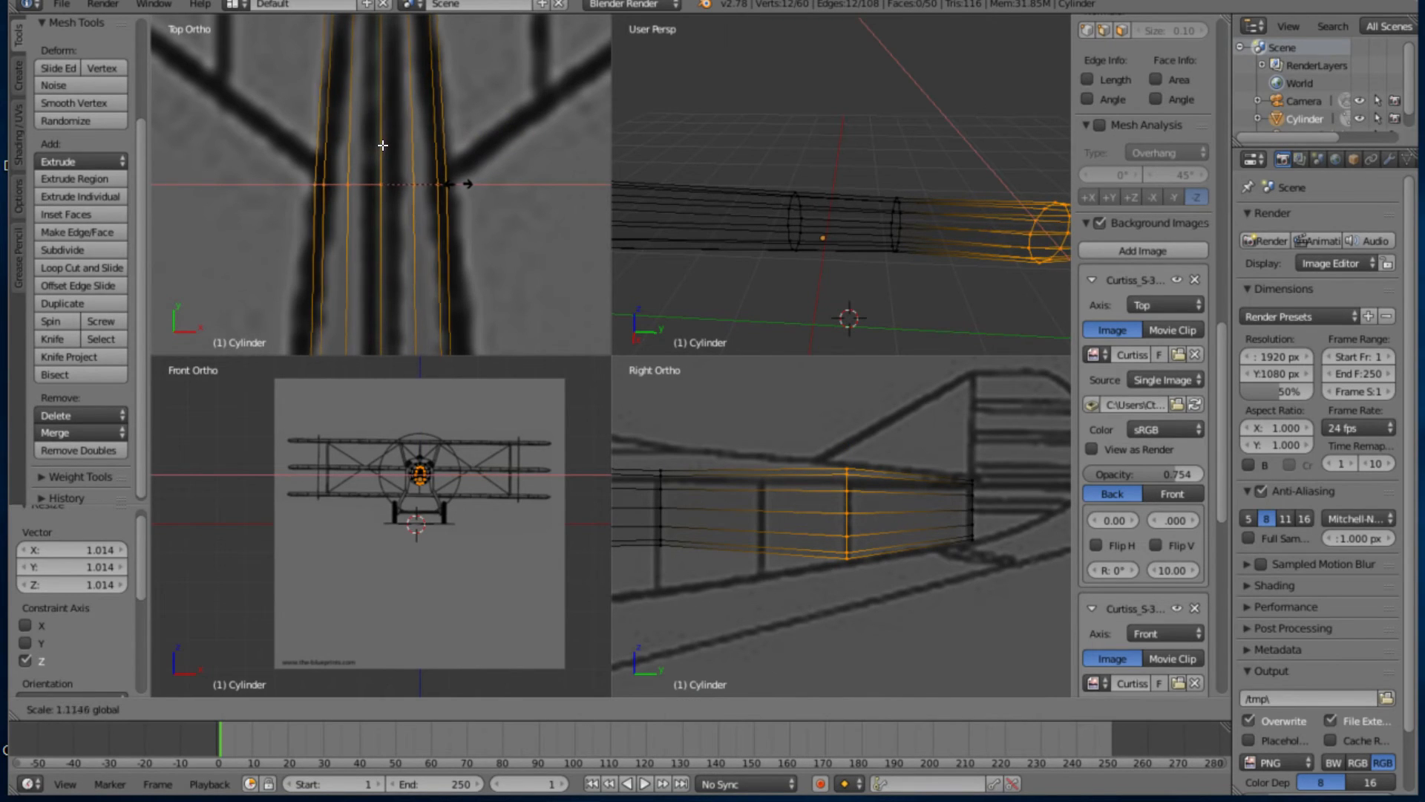
left_click(382, 144)
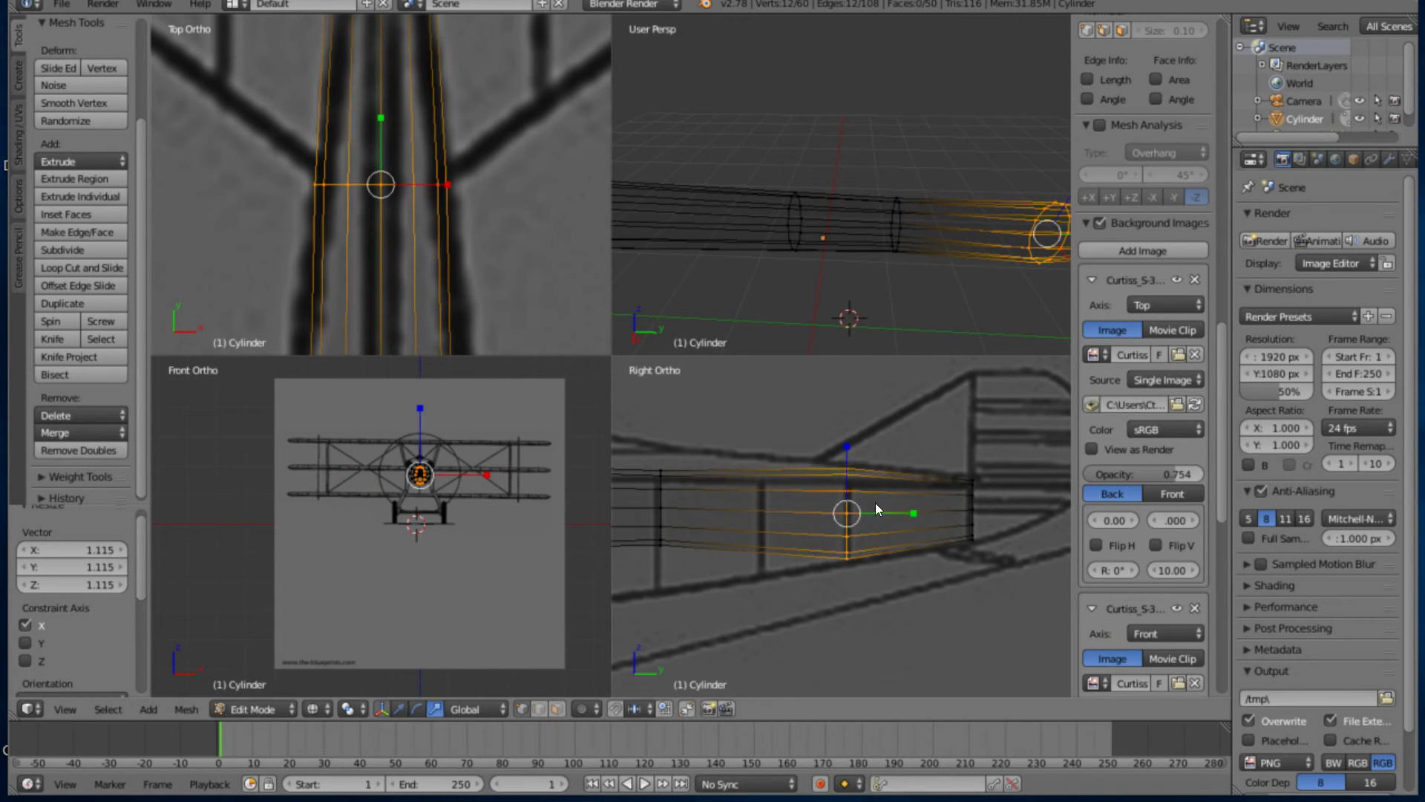
Box-select the middle loop of the rear fuselage and scale it by about 1.955 along Z
middle_click_drag(679, 495, 775, 486, "shift")
key("b")
mouse_move(809, 389)
left_mouse_down()
mouse_move(885, 619)
mouse_move(887, 695)
left_mouse_up()
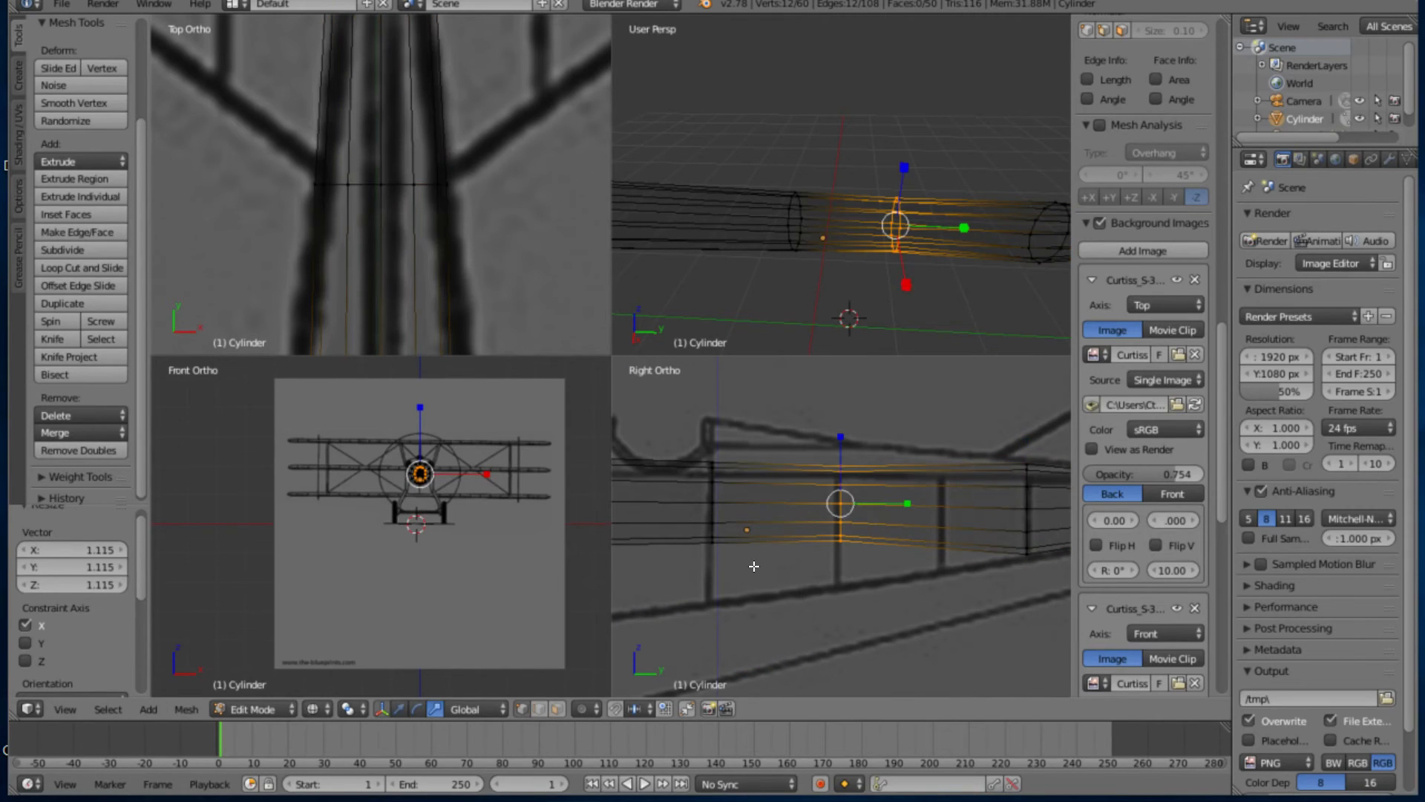
key("s")
key("z")
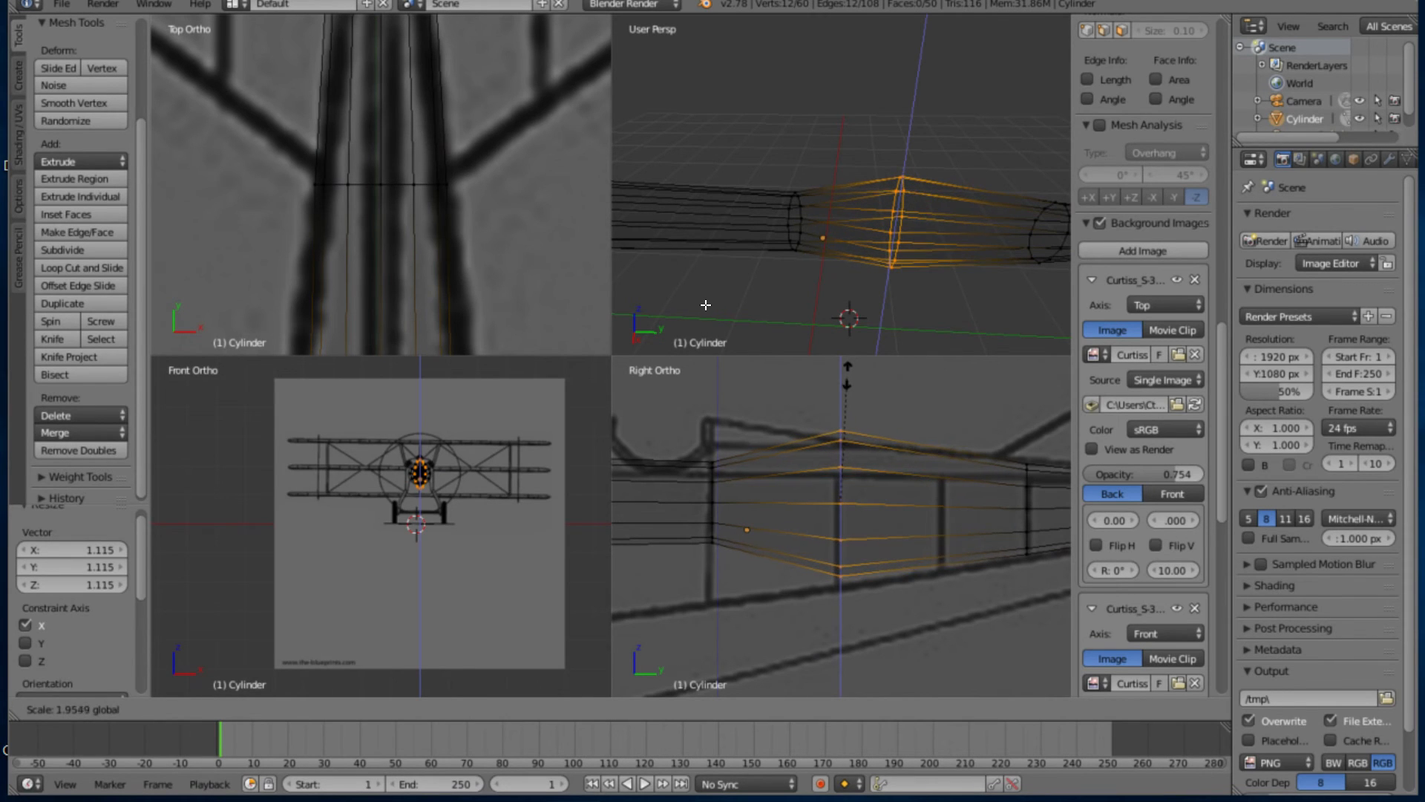
left_click(706, 304)
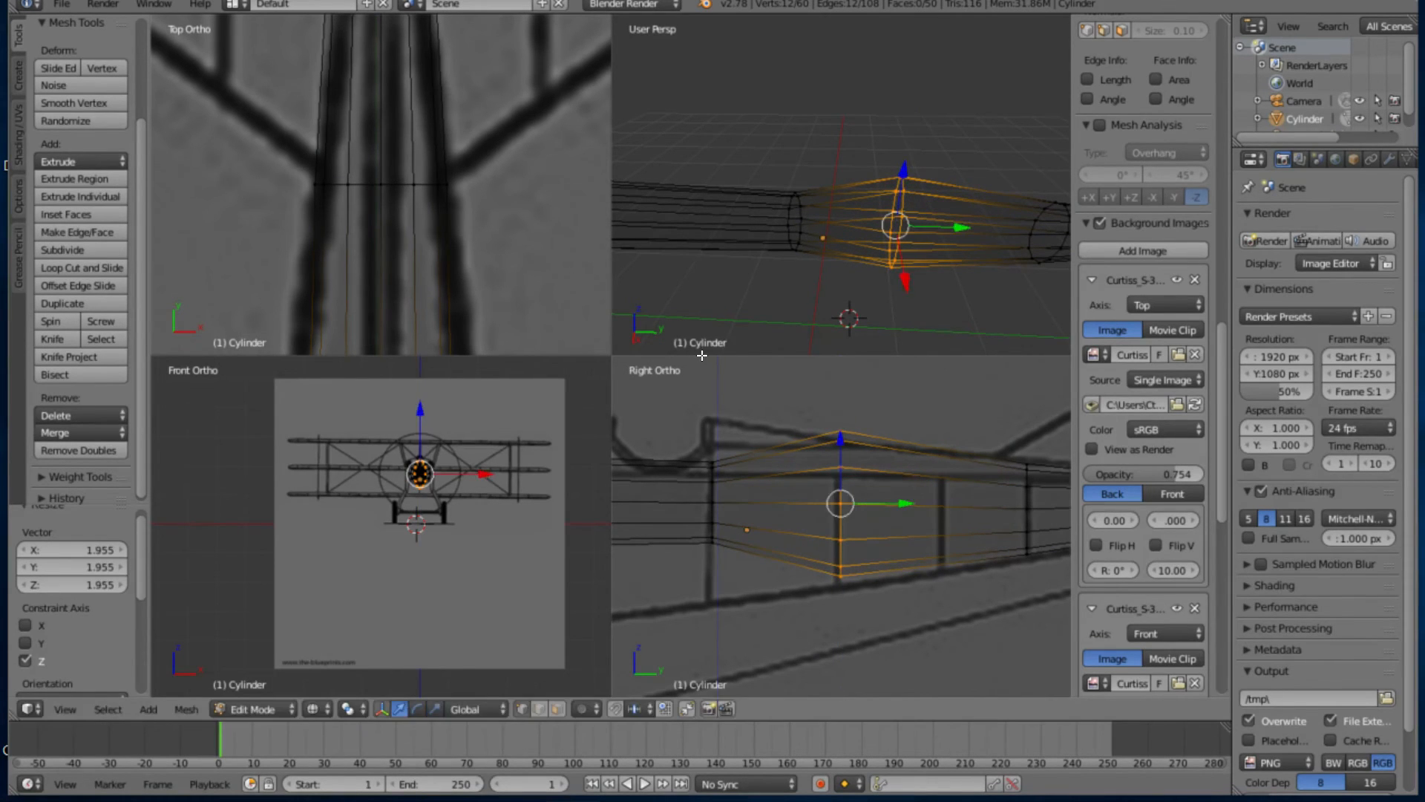
Move the middle loop about -0.060 along Z and -0.012 along Y to align with the blueprint's vertical strut
key("g")
key("z")
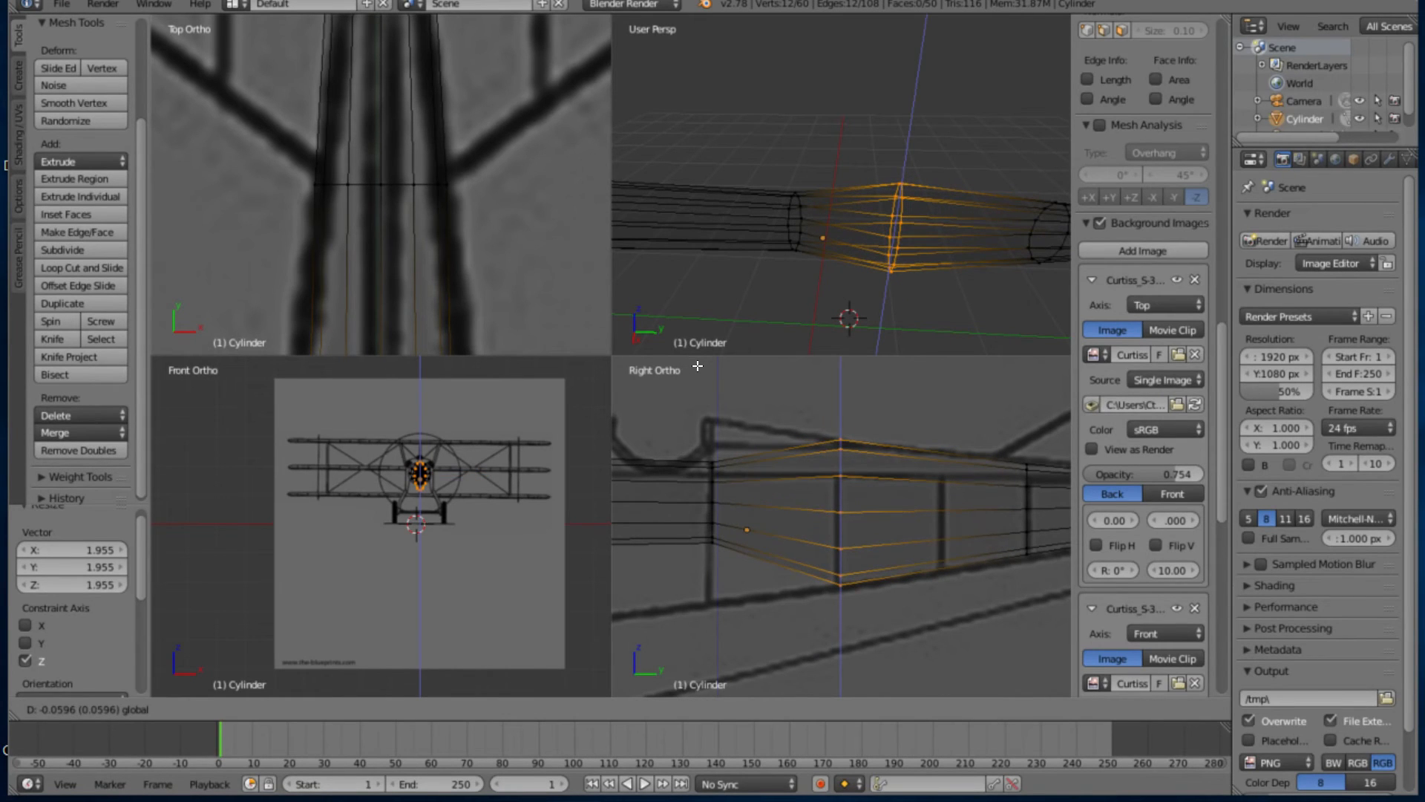
left_click(695, 362)
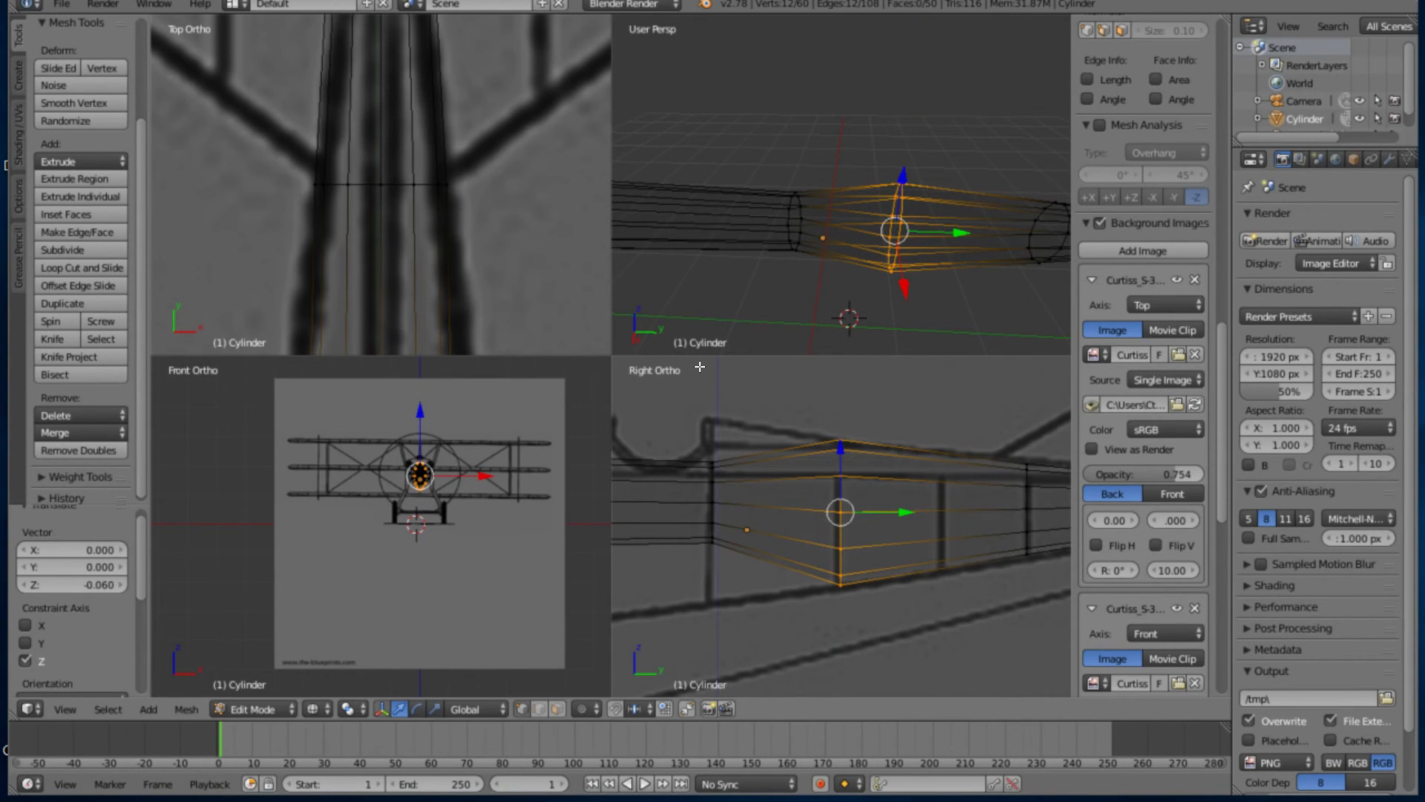
key("g")
key("y")
left_click(755, 437)
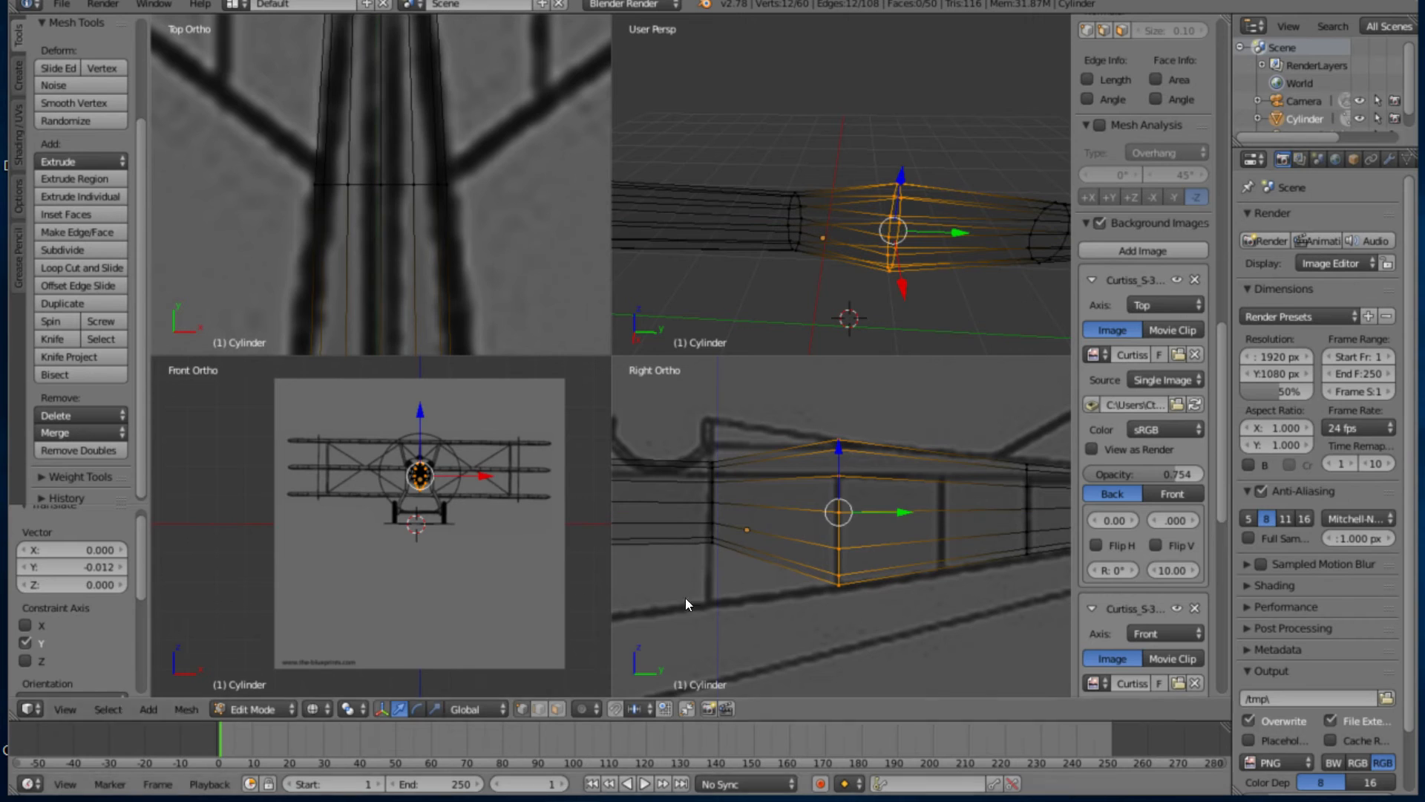
Box-select the loop just behind the cockpit in the side view
left_click_drag(570, 319, 633, 589)
key("g")
key("z")
left_click(596, 355)
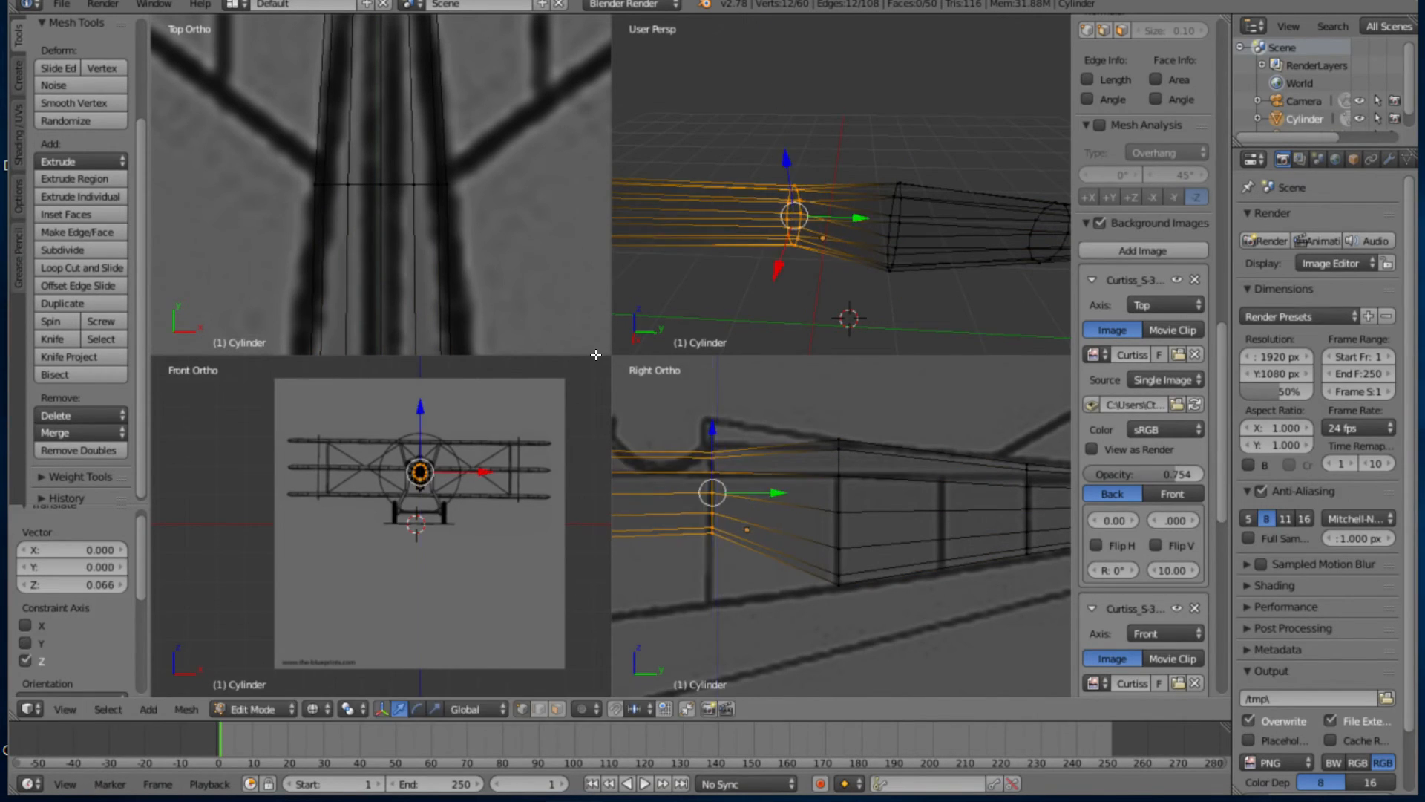
key("ctrl+z")
Scale the selected loop behind the cockpit by about 2.016 along Z and move it about -0.125 along Z
key("ctrl+alt+s")
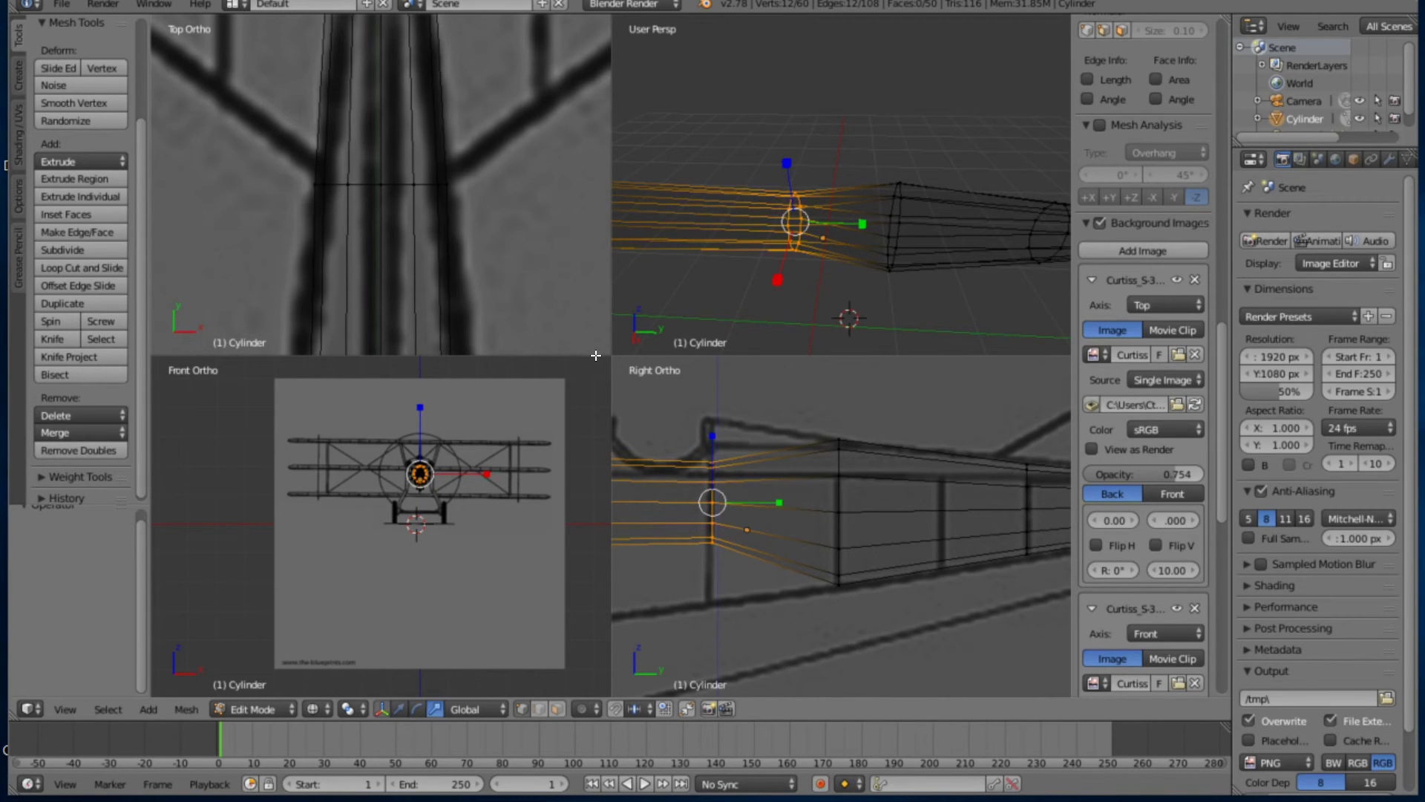
key("s")
key("z")
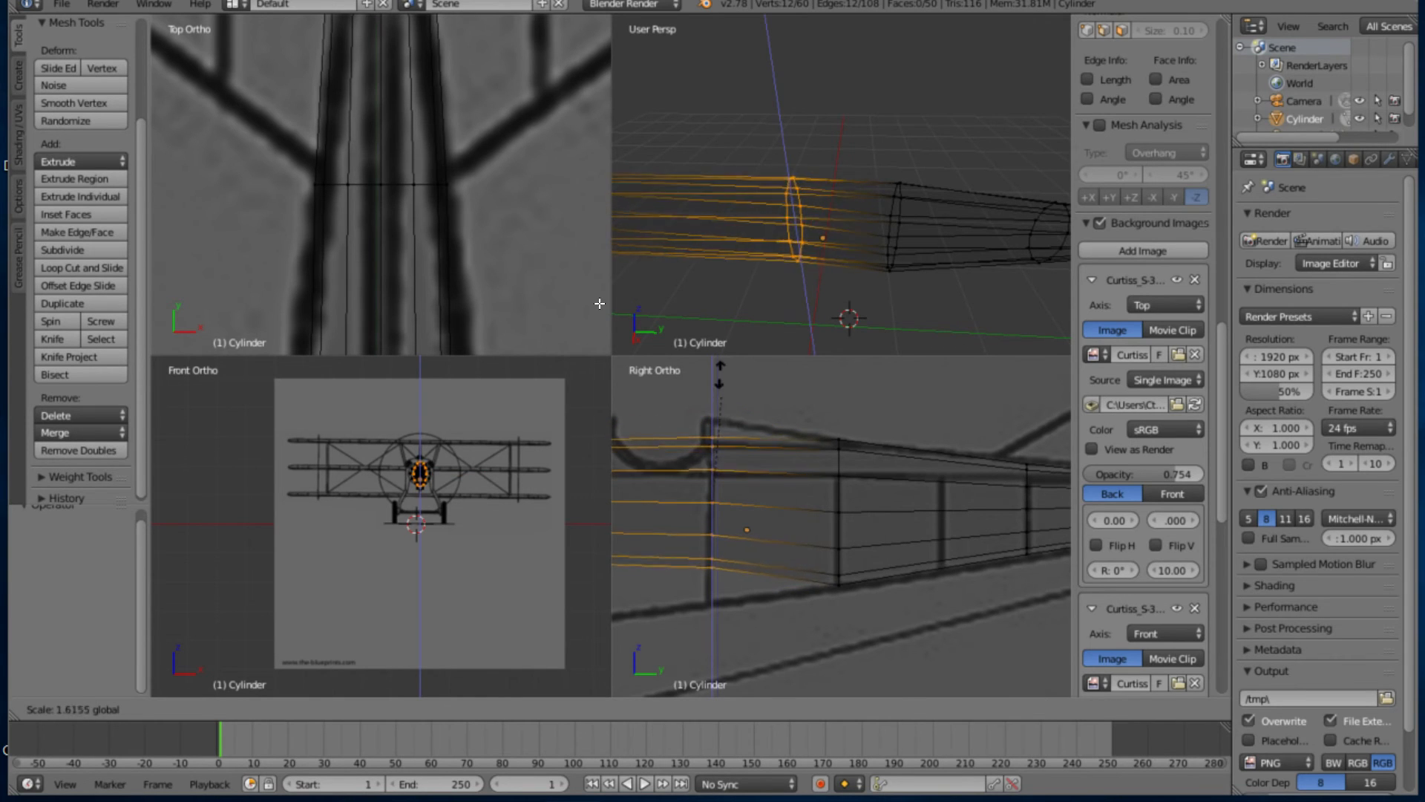
left_click(604, 298)
key("ctrl+alt+g")
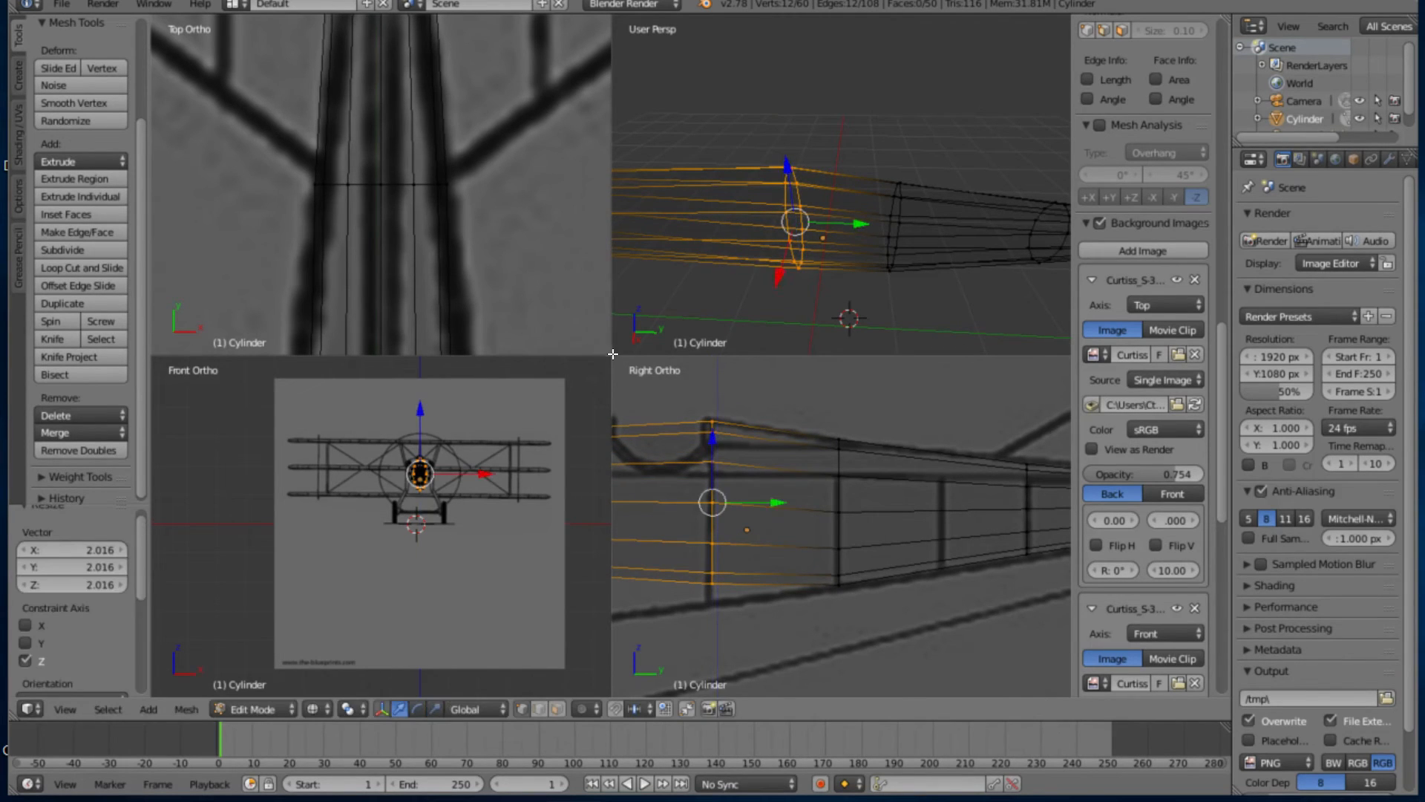
key("g")
key("z")
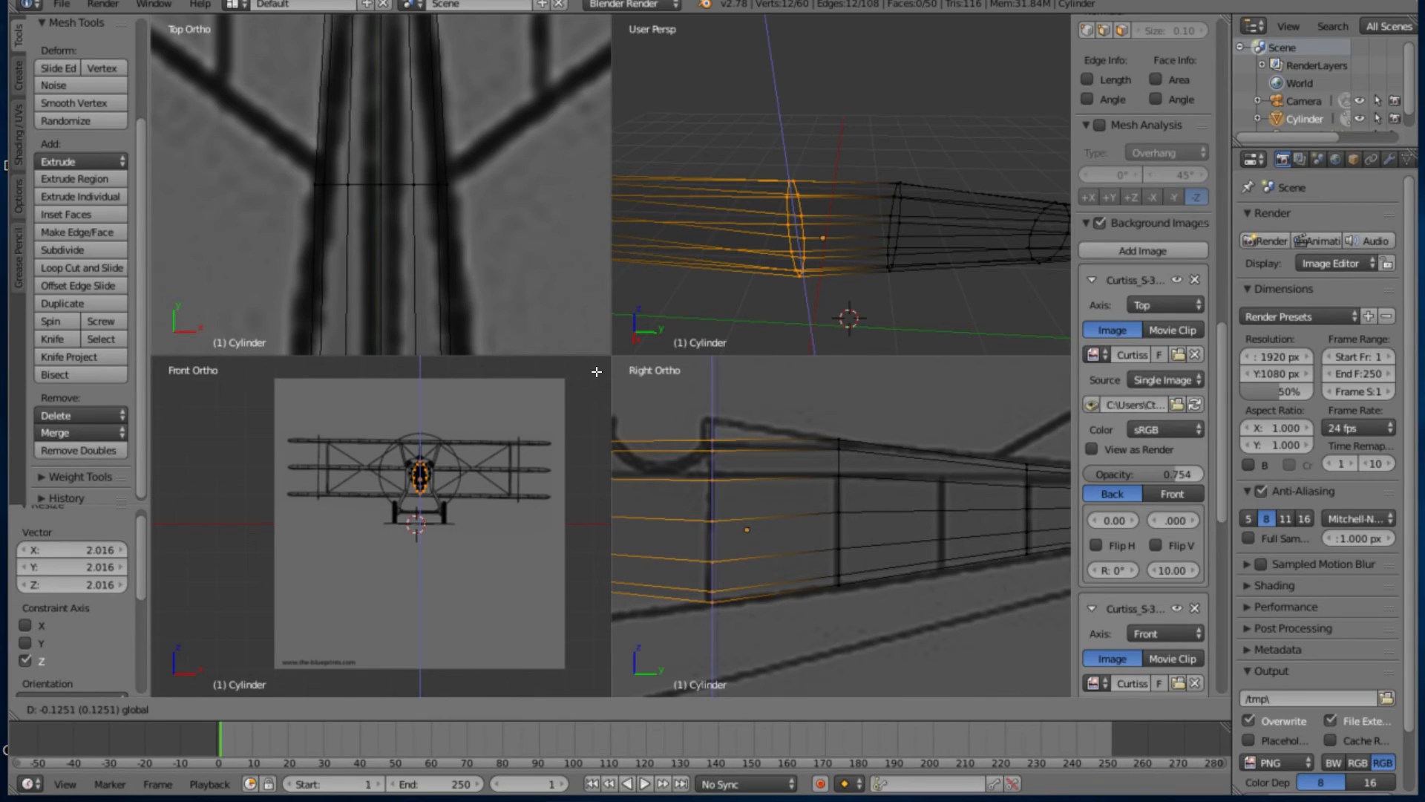
left_click(597, 371)
Refine the loop behind the cockpit by scaling it about 1.068 along Z and moving it about 0.048 along Z
key("r")
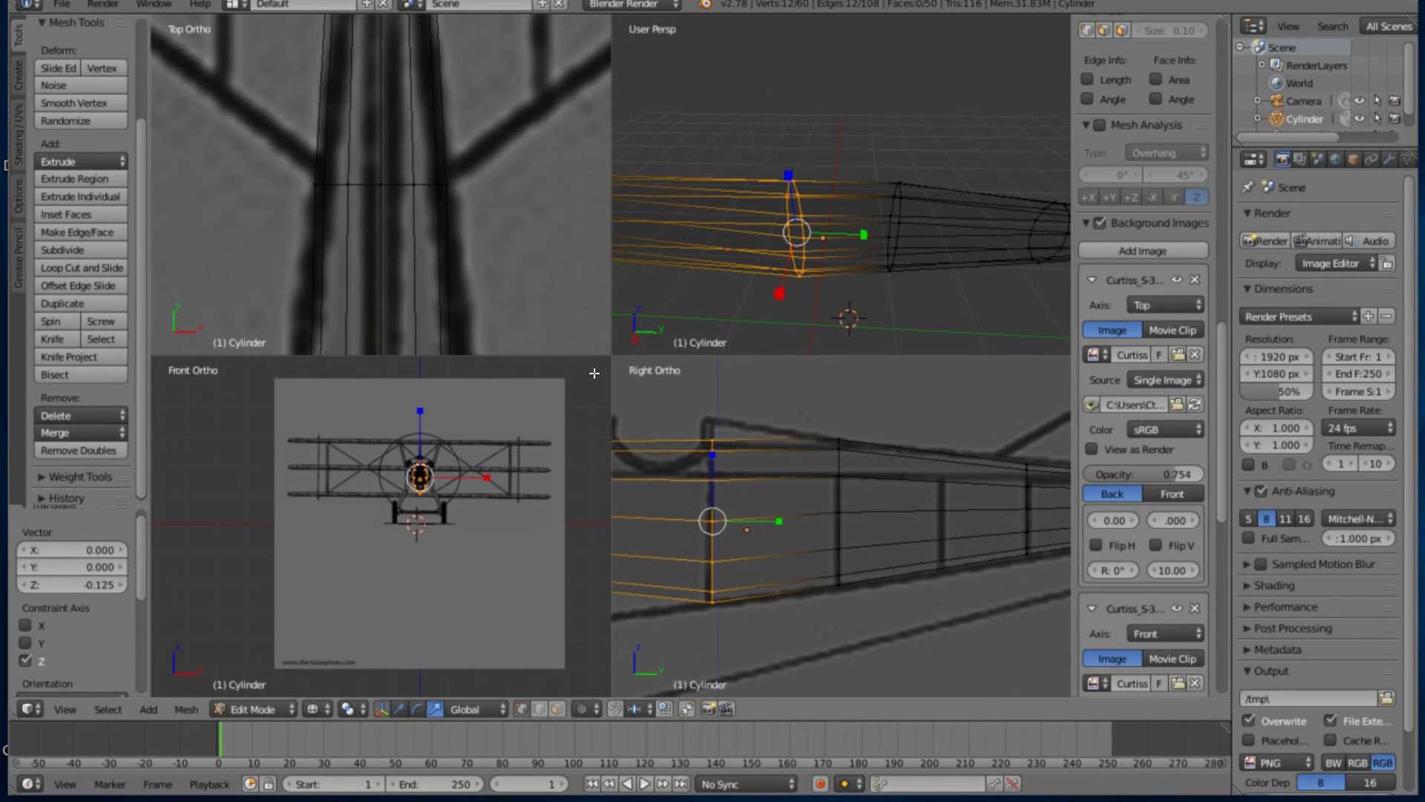
key("s")
key("z")
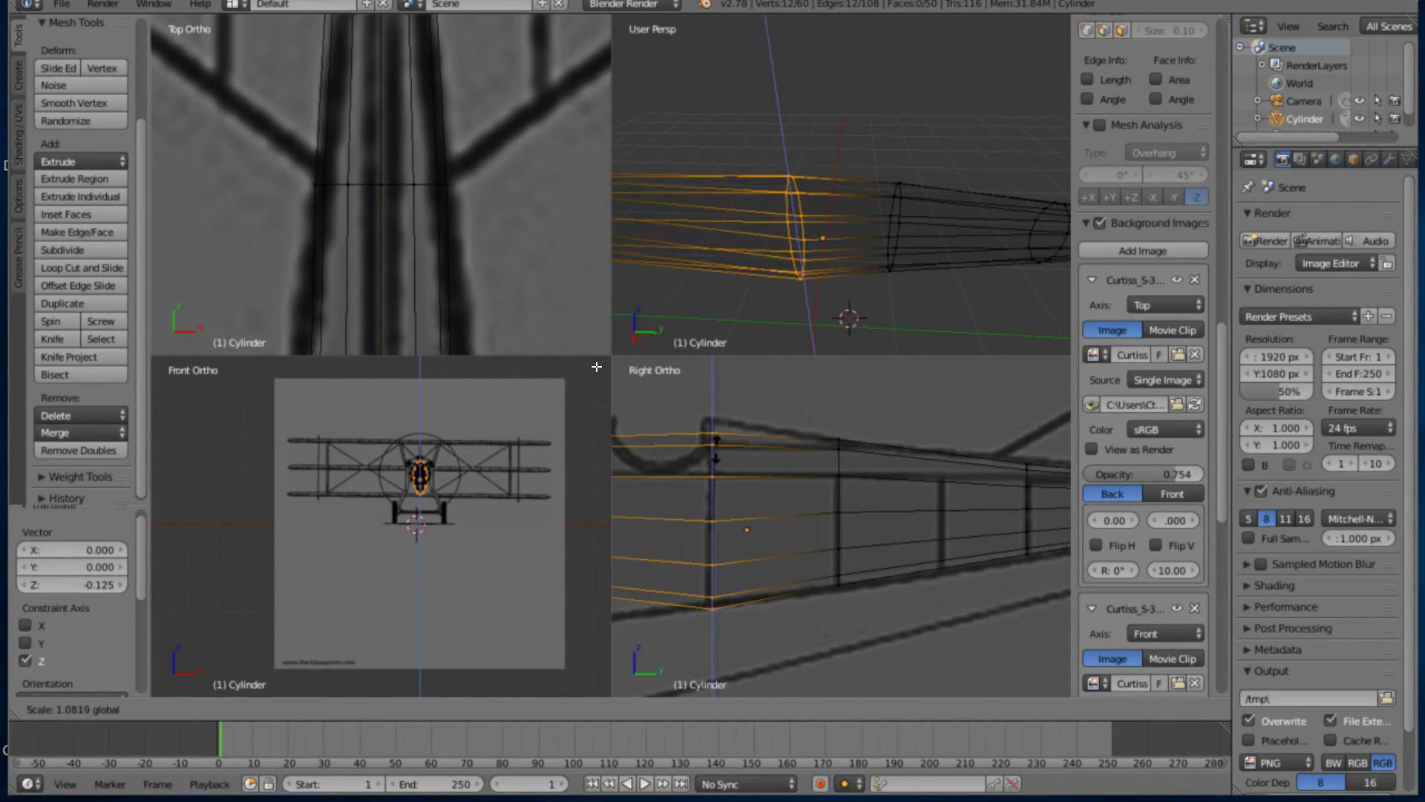
left_click(596, 367)
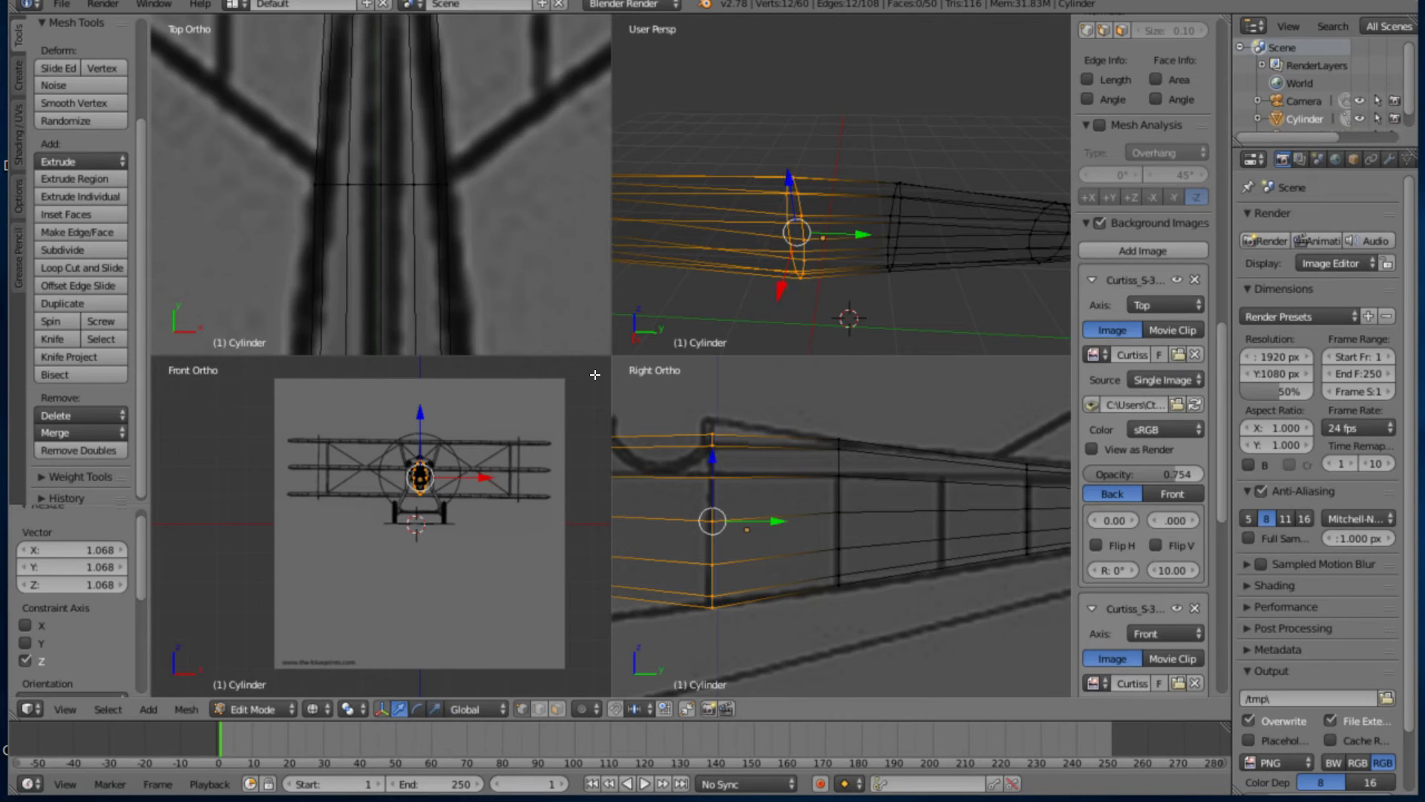
key("g")
key("z")
left_click(596, 368)
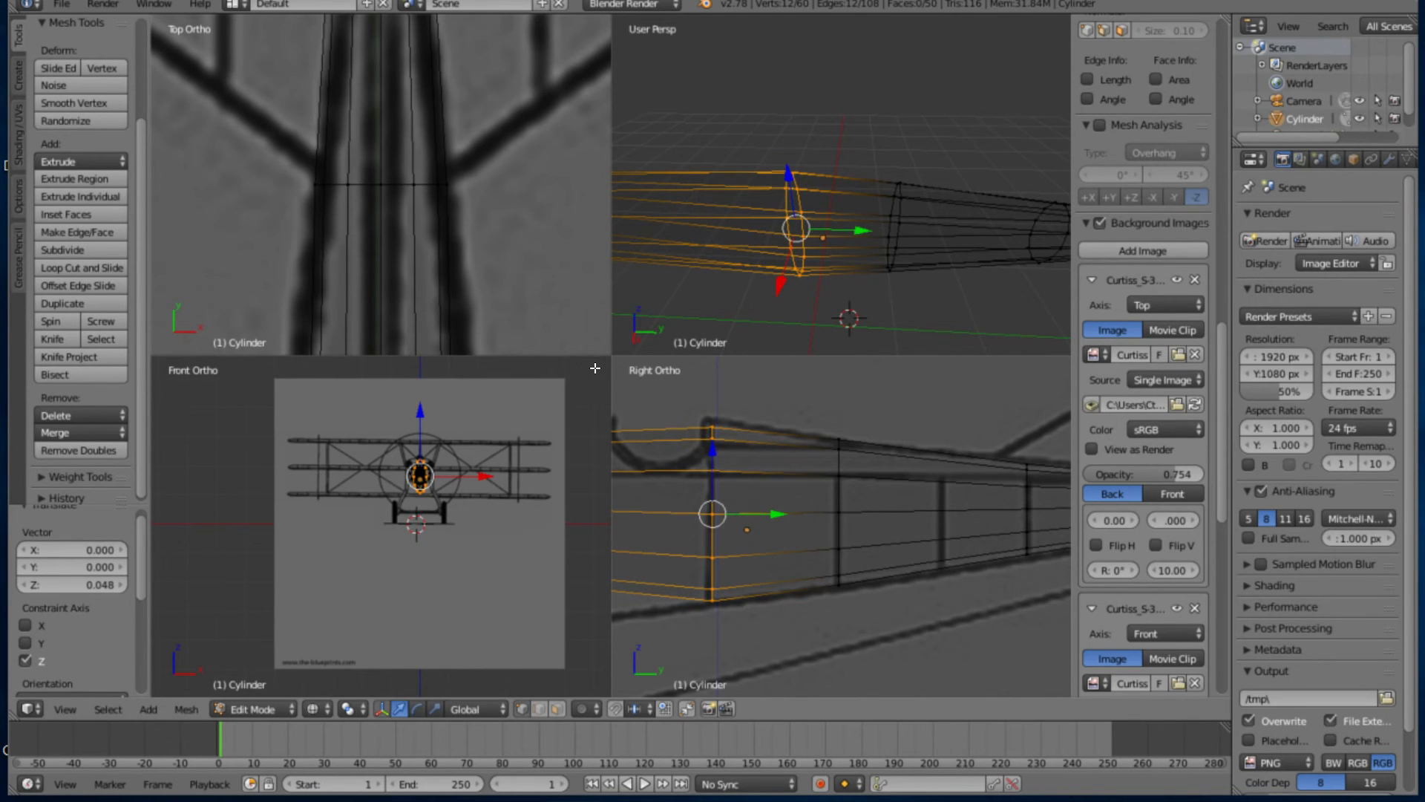
Box-select the middle loop of the rear fuselage in the top view and scale it by about 1.815 along X
scroll(701, 423, "down", 4)
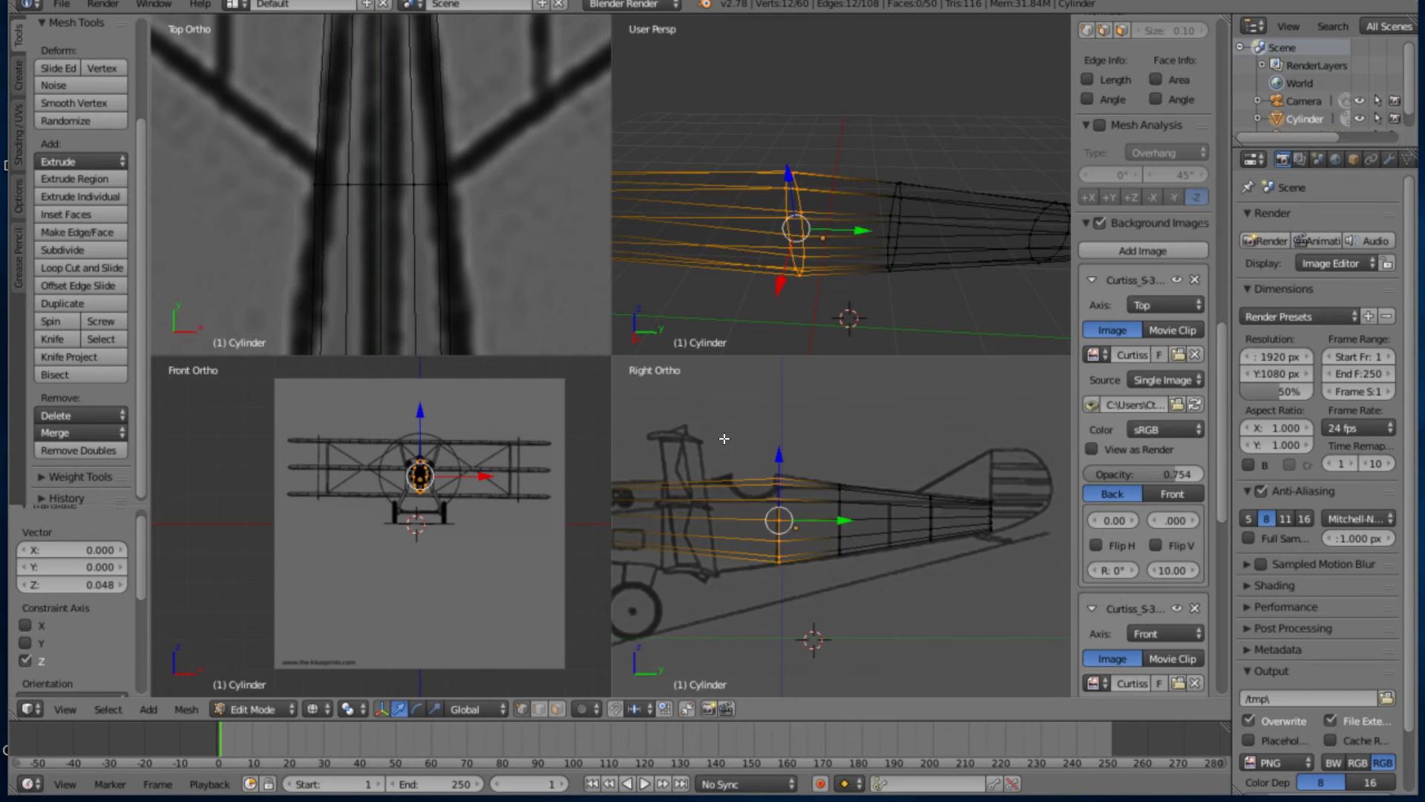
scroll(728, 443, "down", 1)
scroll(727, 449, "up", 2)
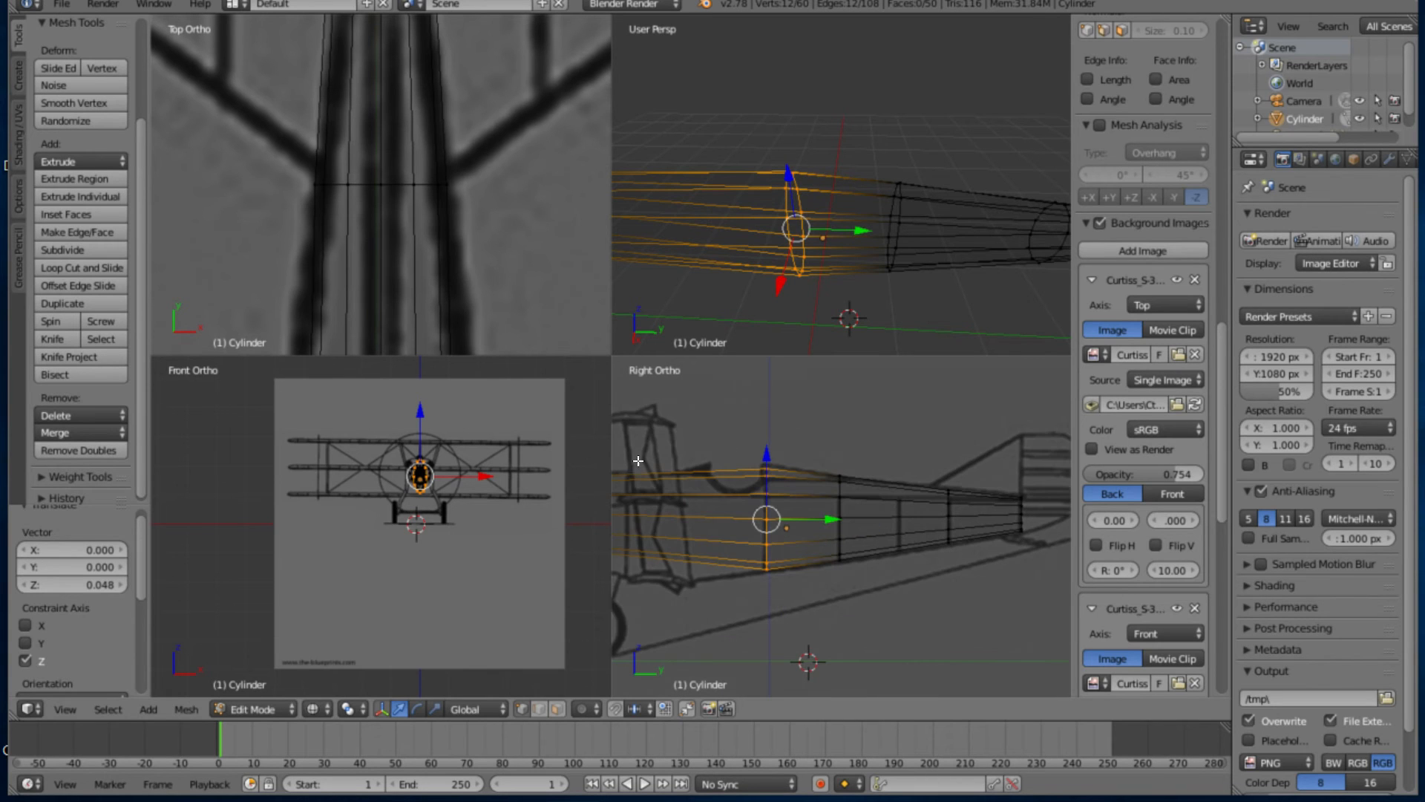
scroll(401, 186, "down", 3)
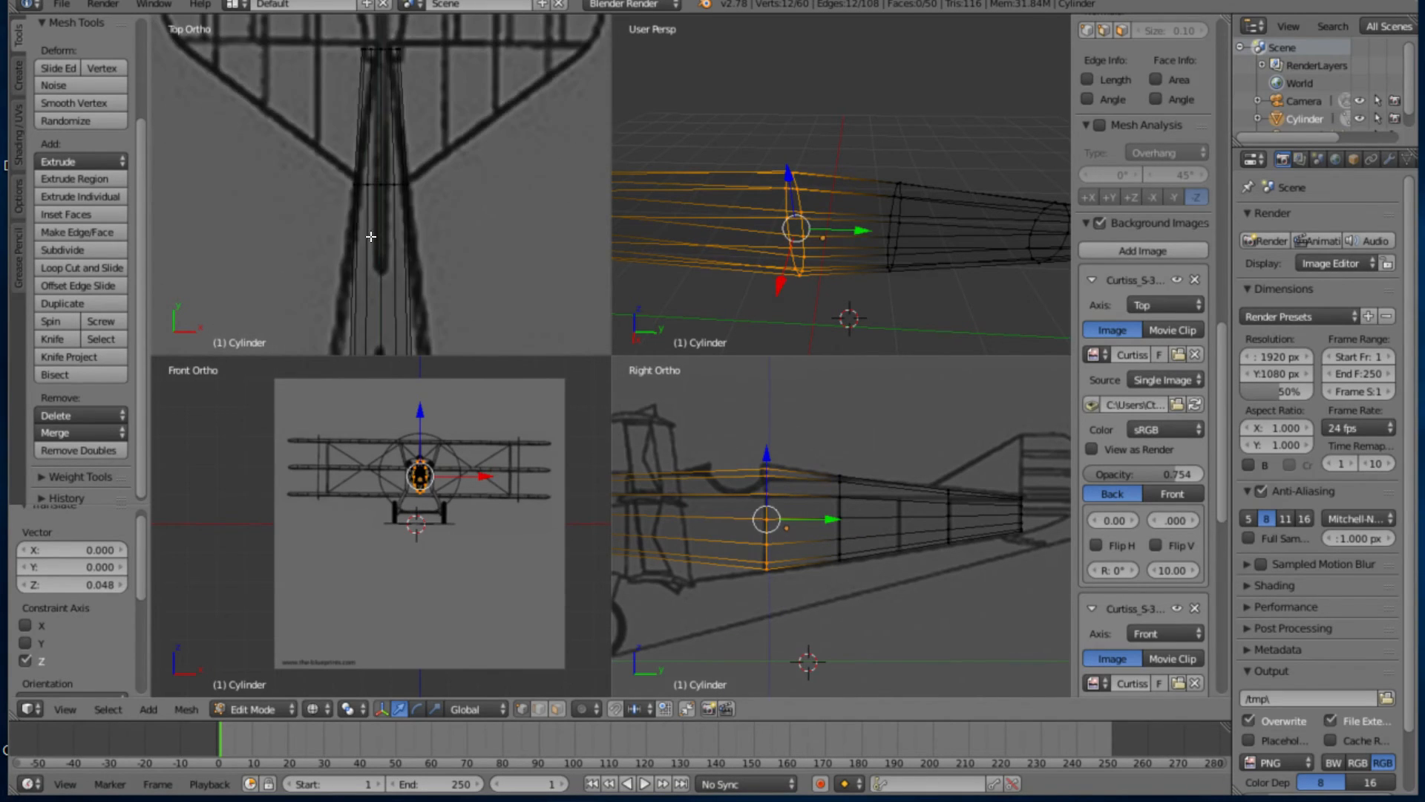
middle_click_drag(417, 234, 426, 200, "shift")
scroll(432, 213, "up", 1)
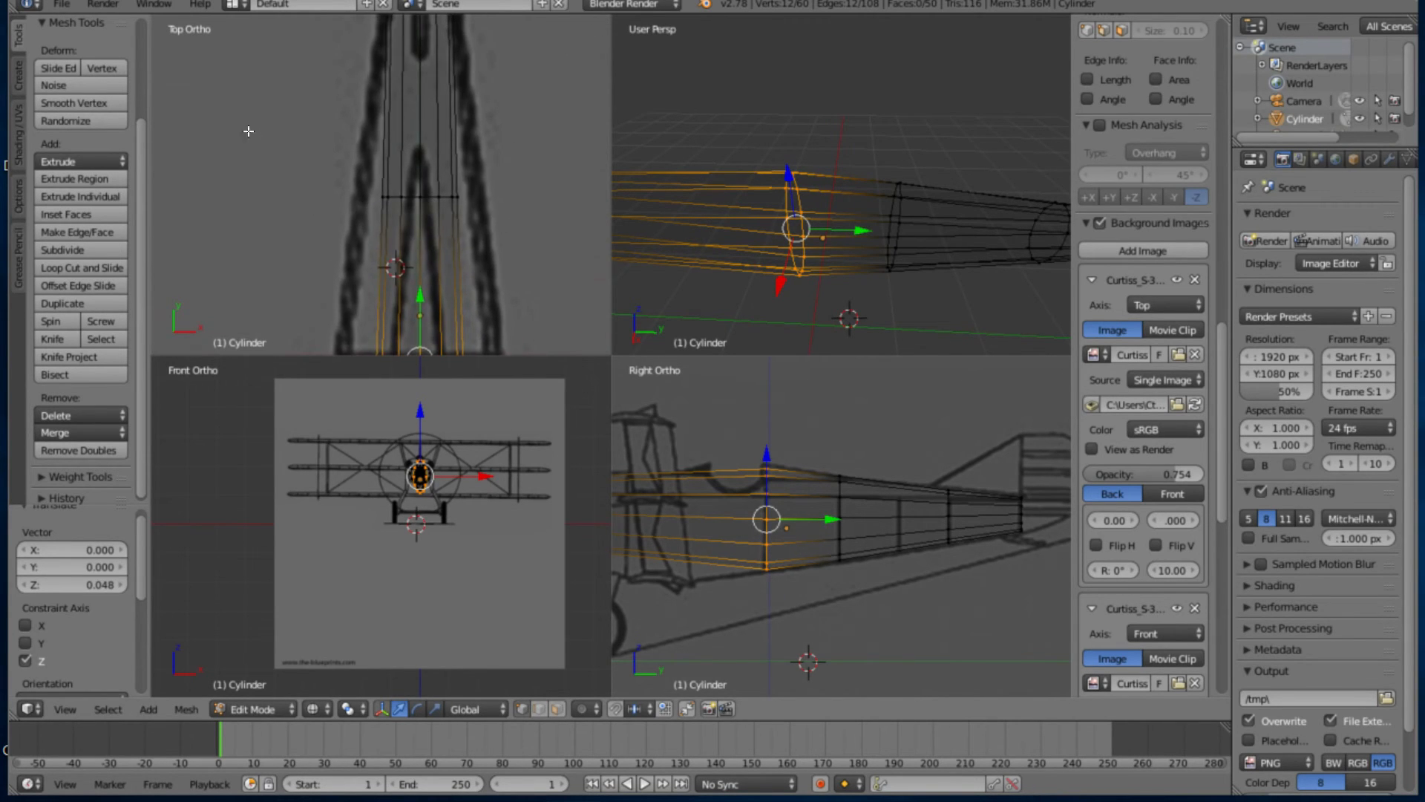
left_click_drag(300, 167, 594, 253)
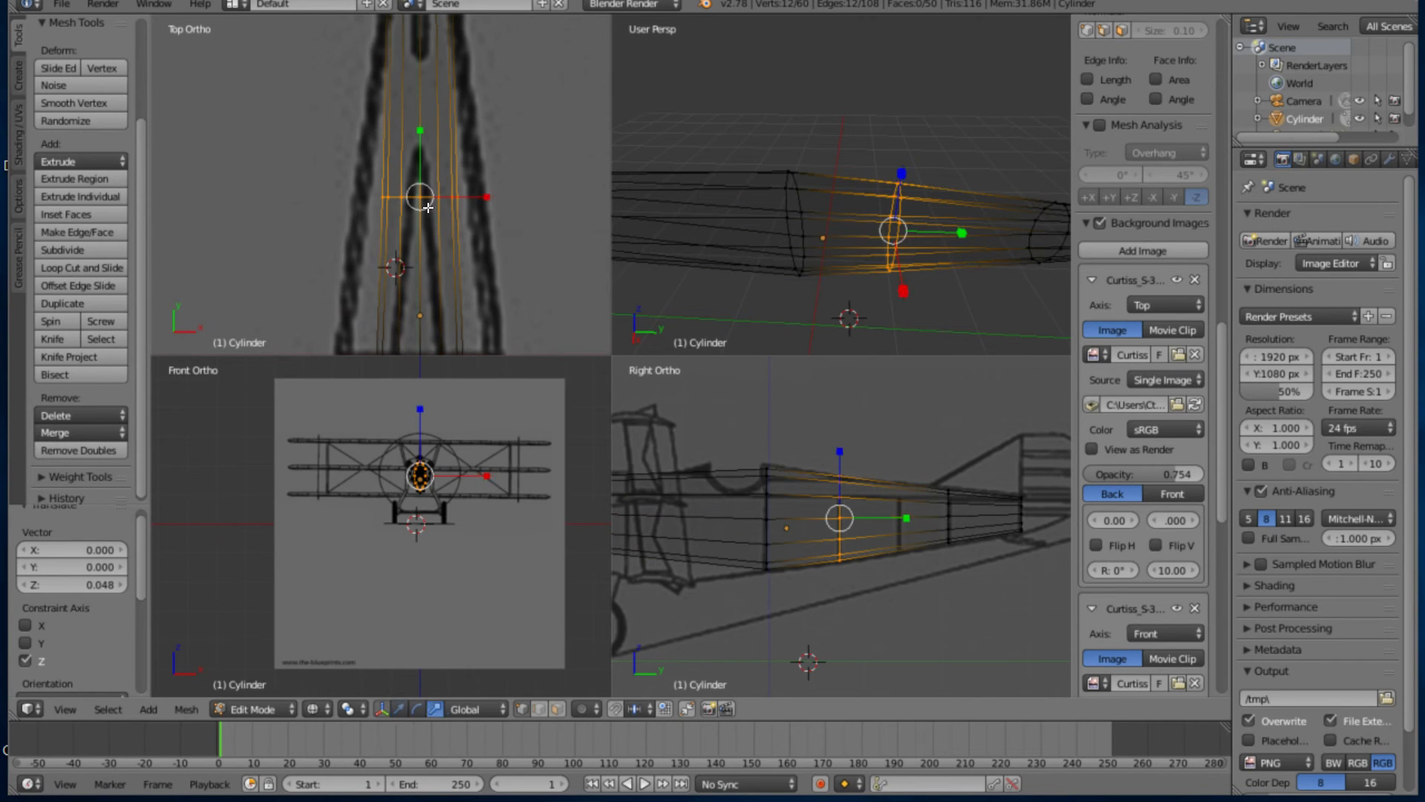
key("s")
key("x")
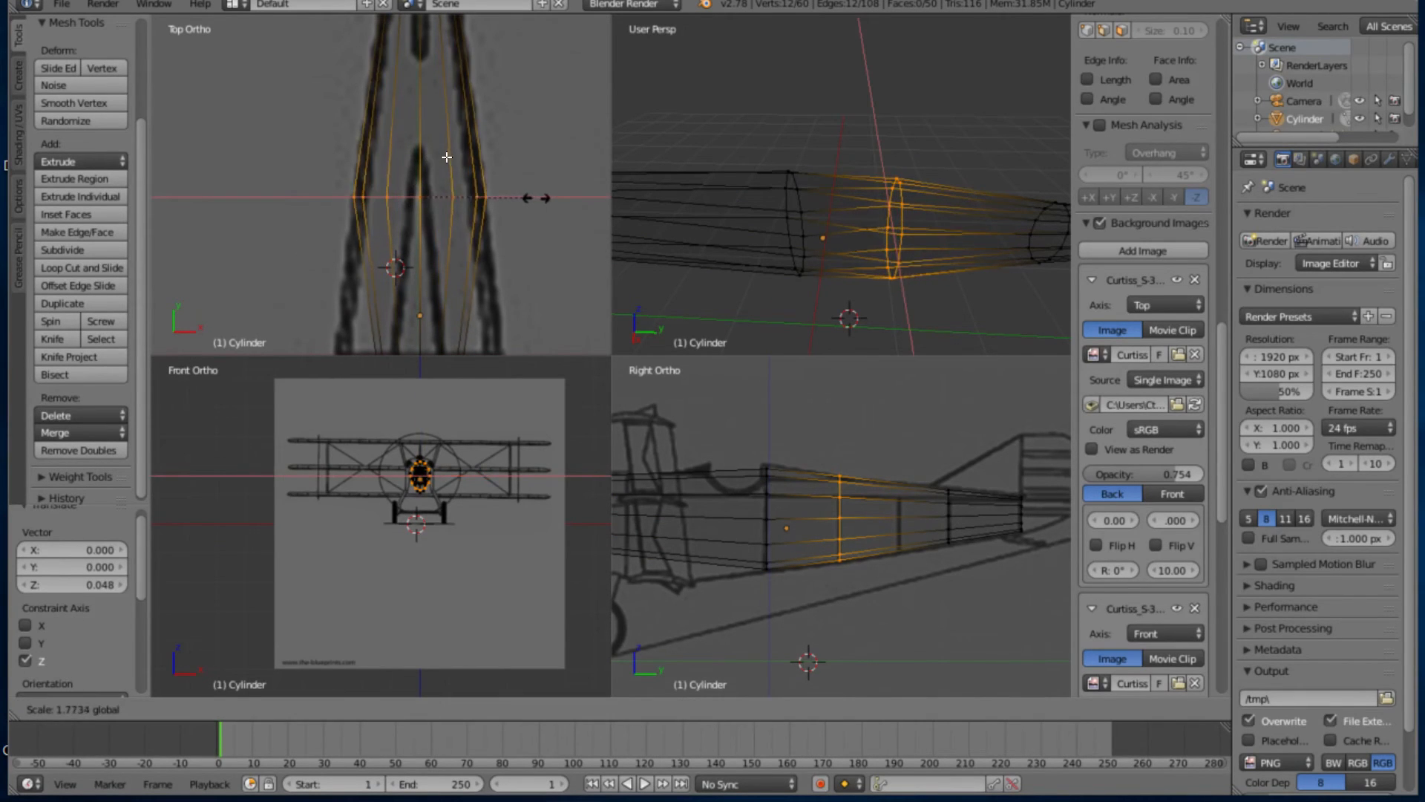
left_click(440, 159)
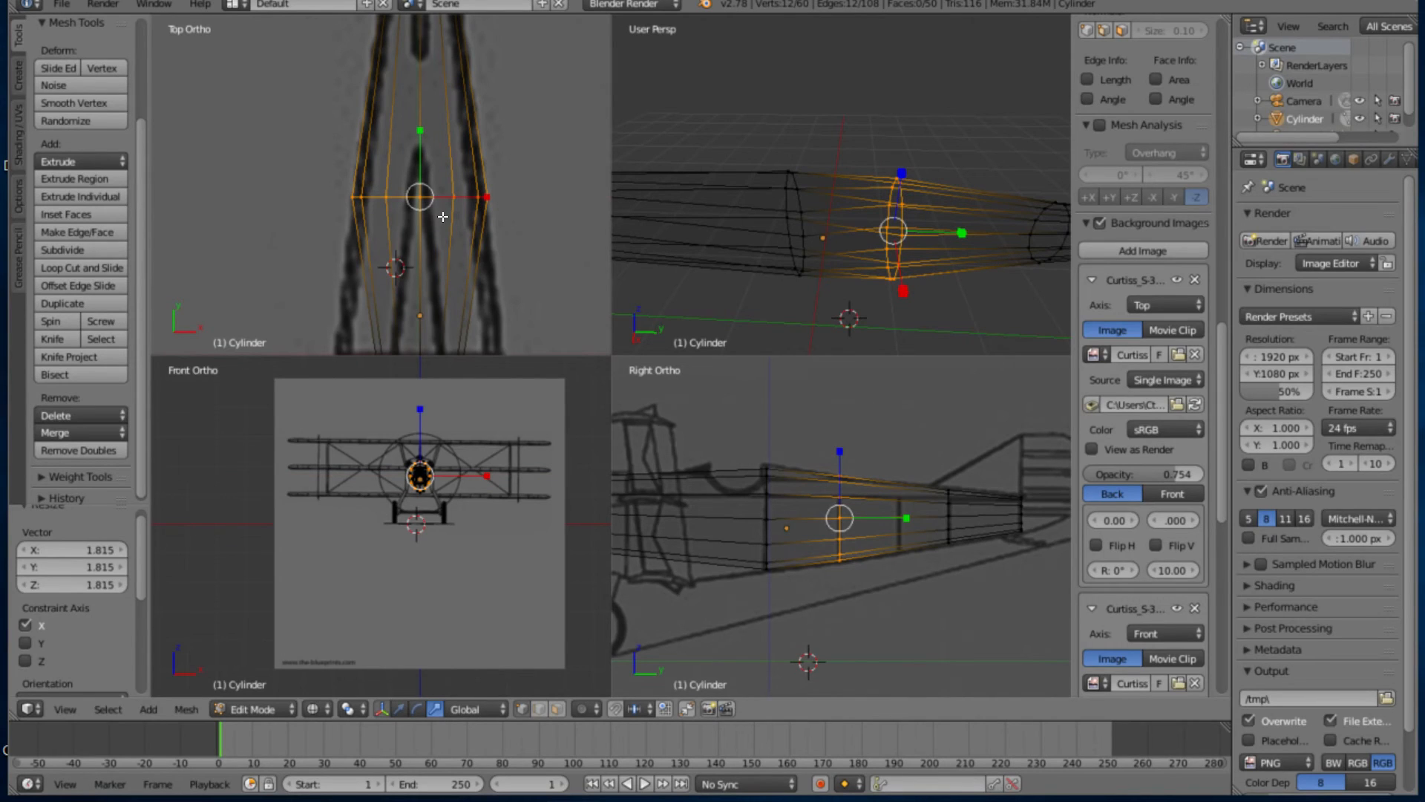
Box-select the loop just behind the cockpit in the top view and scale it by about 1.860 along X
middle_click_drag(453, 206, 470, 54, "shift")
key("b")
left_click_drag(302, 176, 554, 227)
left_click_drag(460, 181, 460, 181)
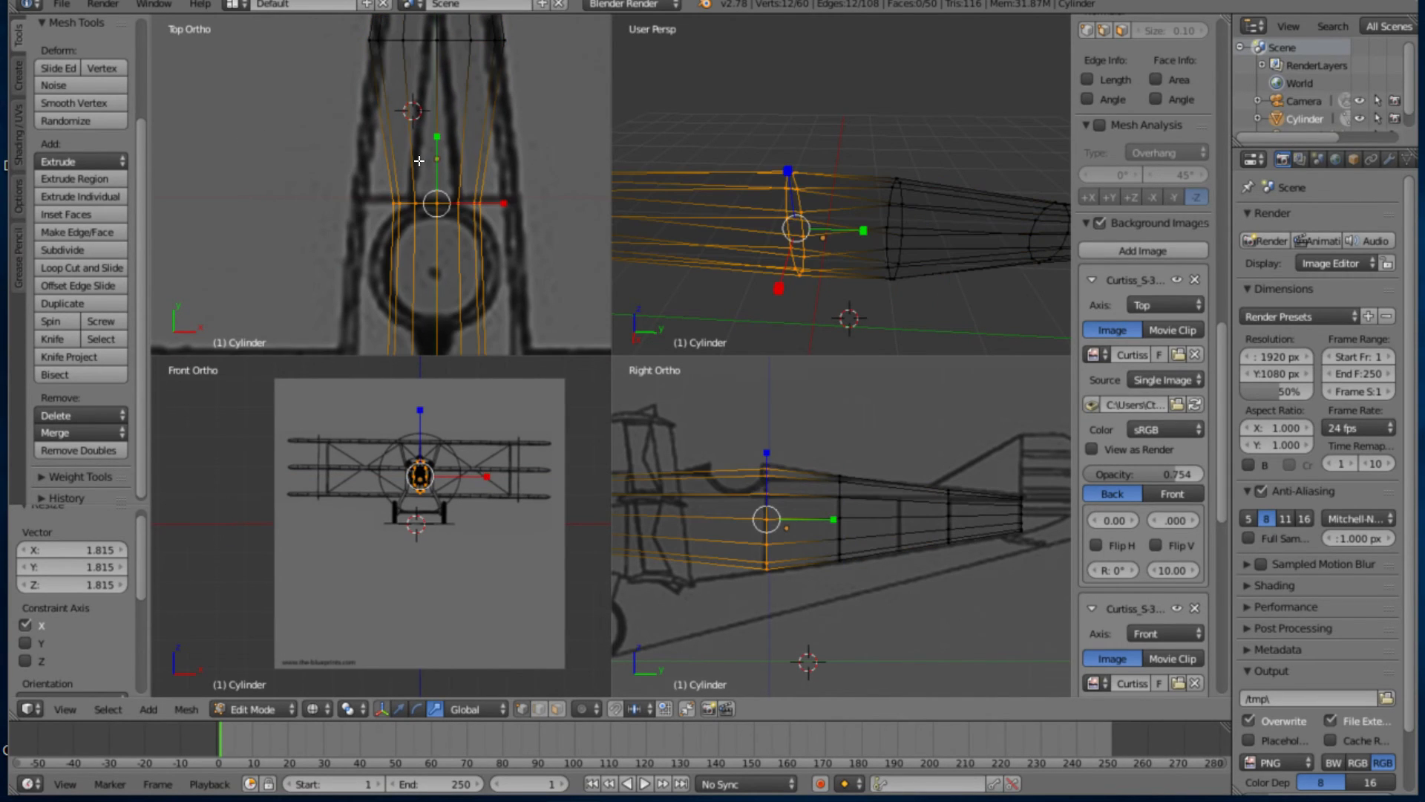
key("s")
key("x")
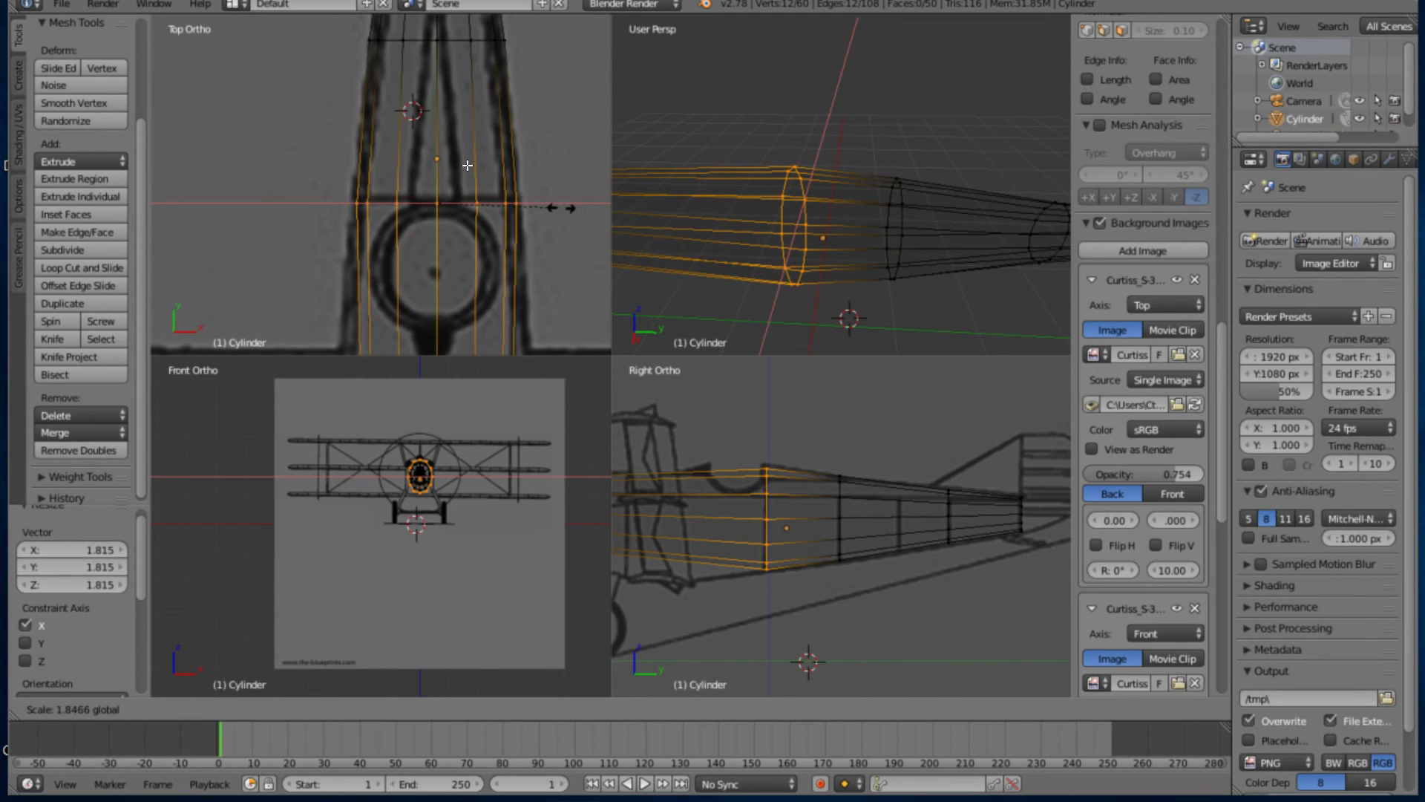
left_click(466, 170)
Examine the fuselage shape in solid shading from several angles, then return to the wireframe four-view layout
middle_click_drag(486, 254, 461, 132, "shift")
scroll(699, 191, "down", 3)
key("ctrl+Up")
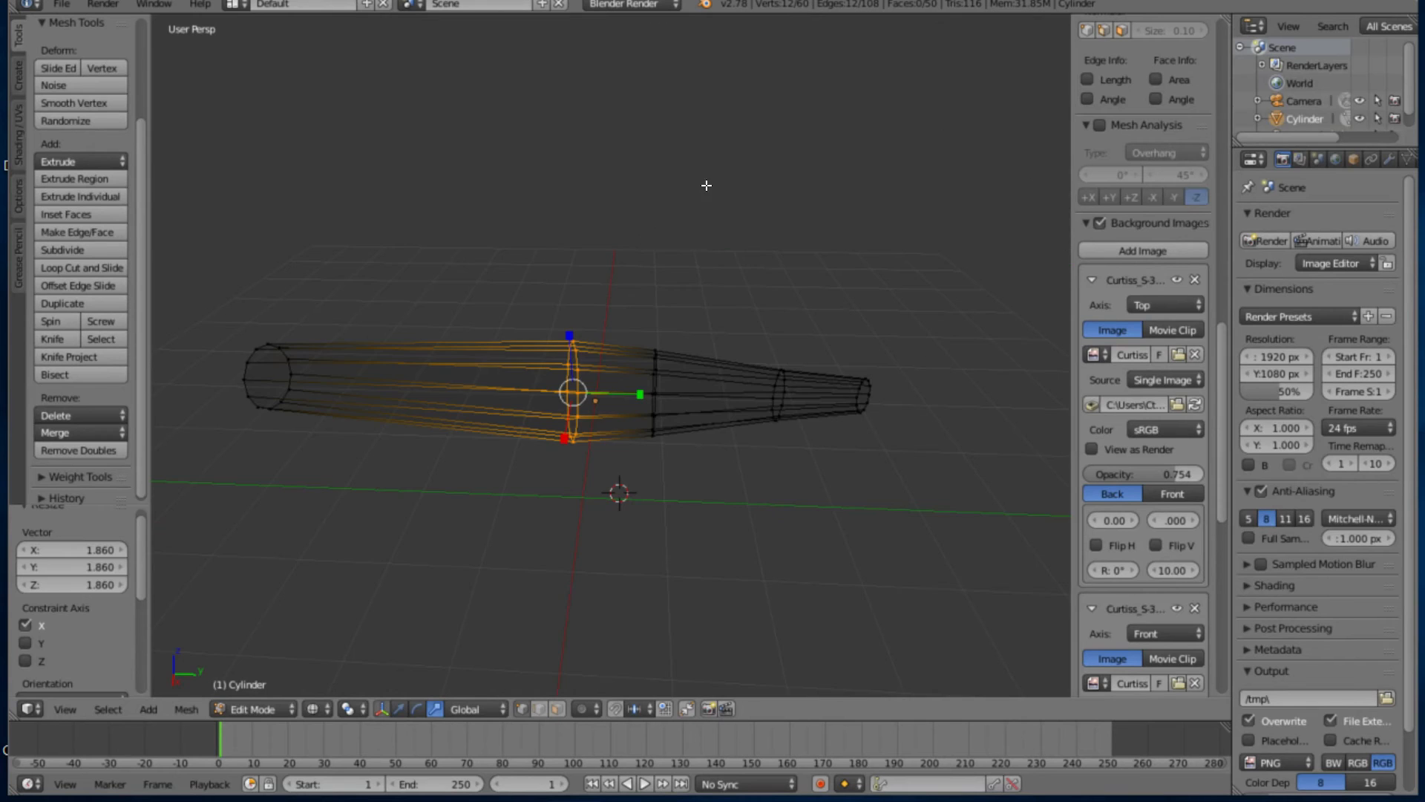
middle_click_drag(518, 403, 563, 363)
key("z")
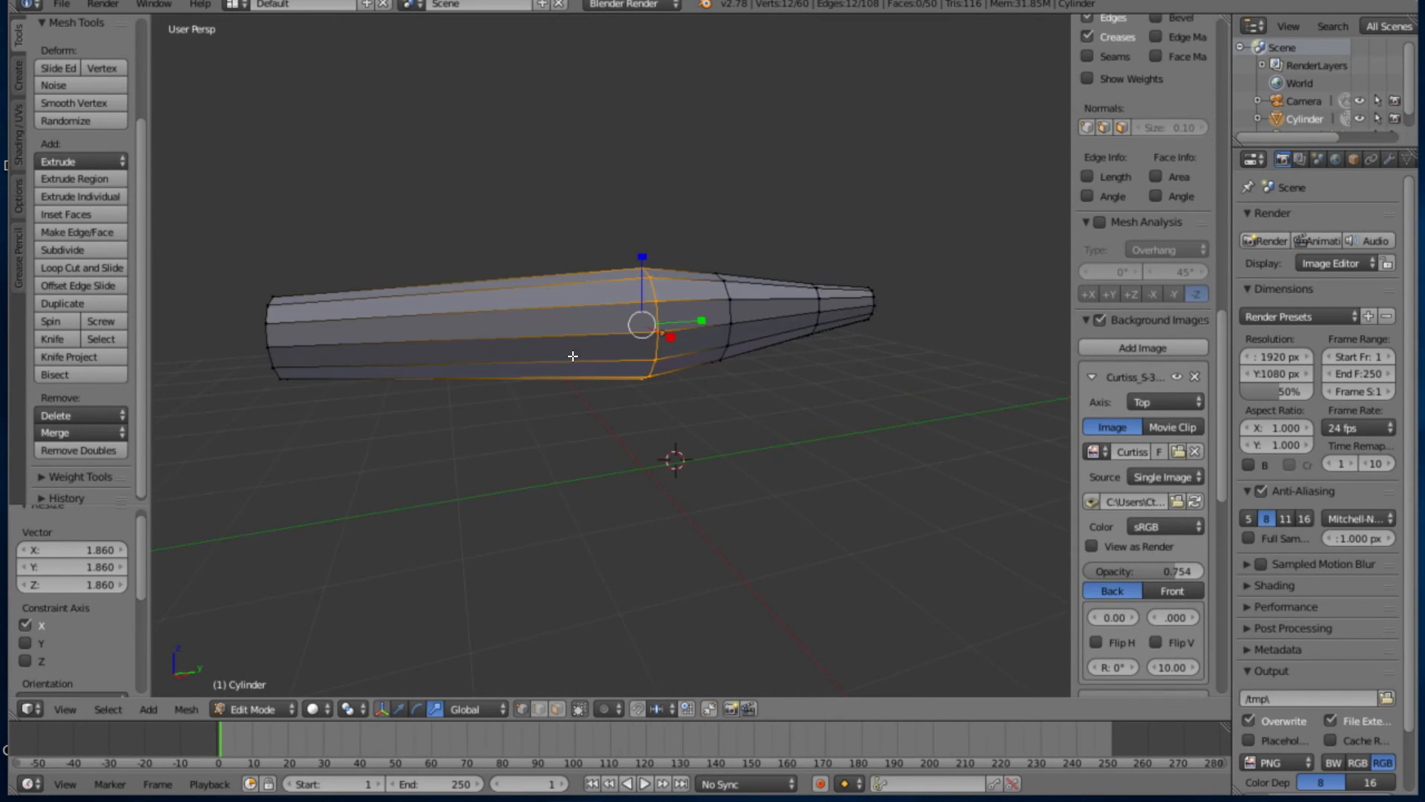
middle_click_drag(693, 370, 731, 393)
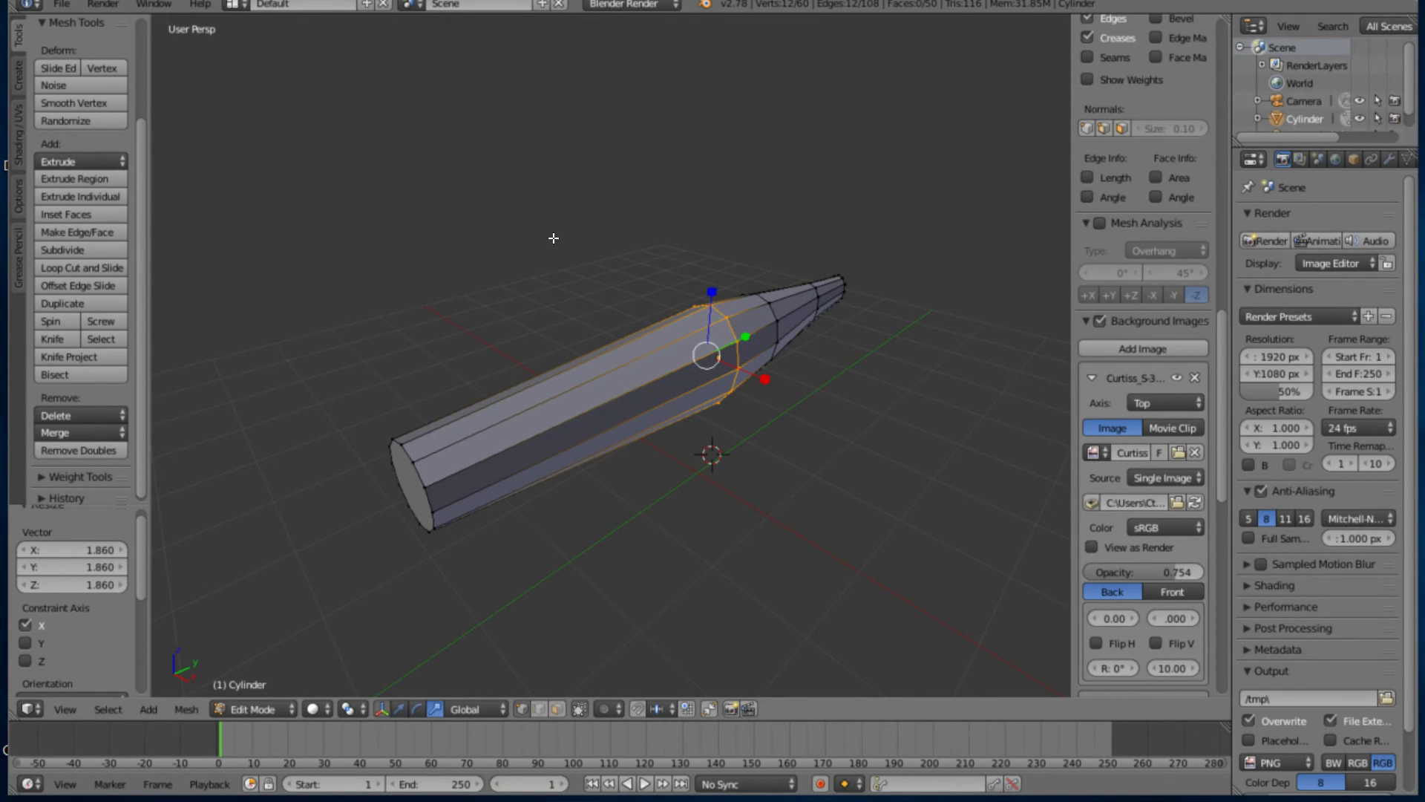
key("ctrl+alt+q")
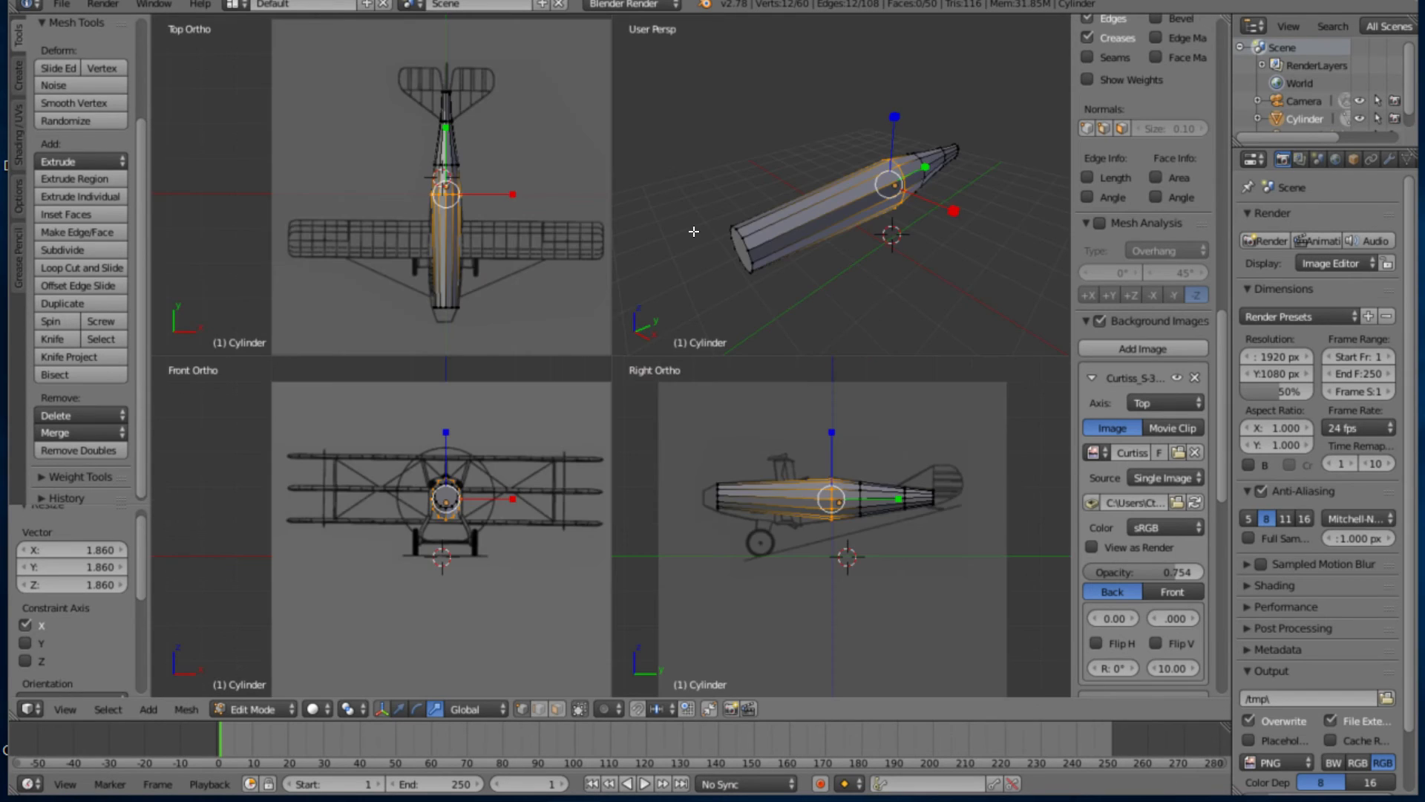
key("ctrl+alt+q")
key("ctrl+alt+q")
scroll(807, 378, "up", 2)
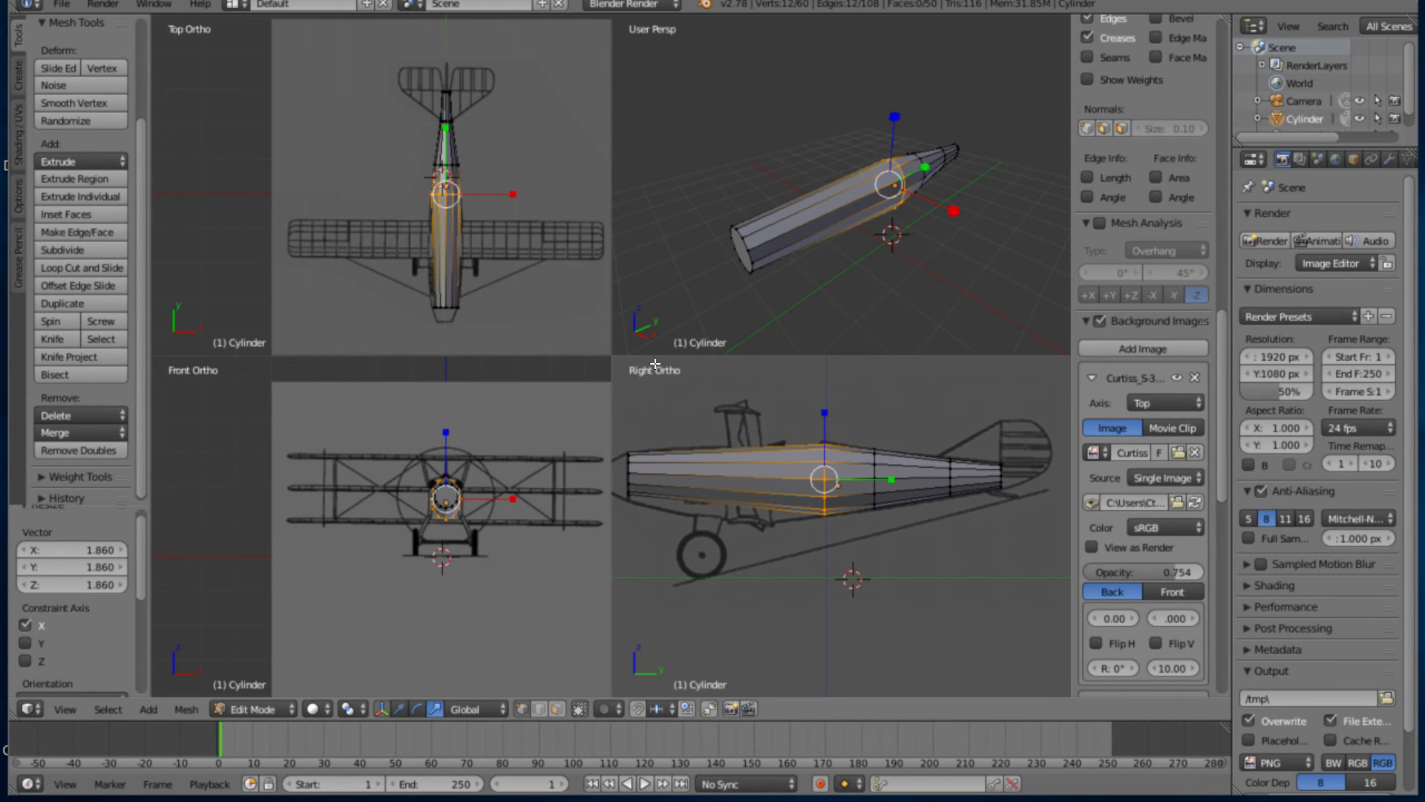
key("z")
scroll(1144, 446, "down", 3)
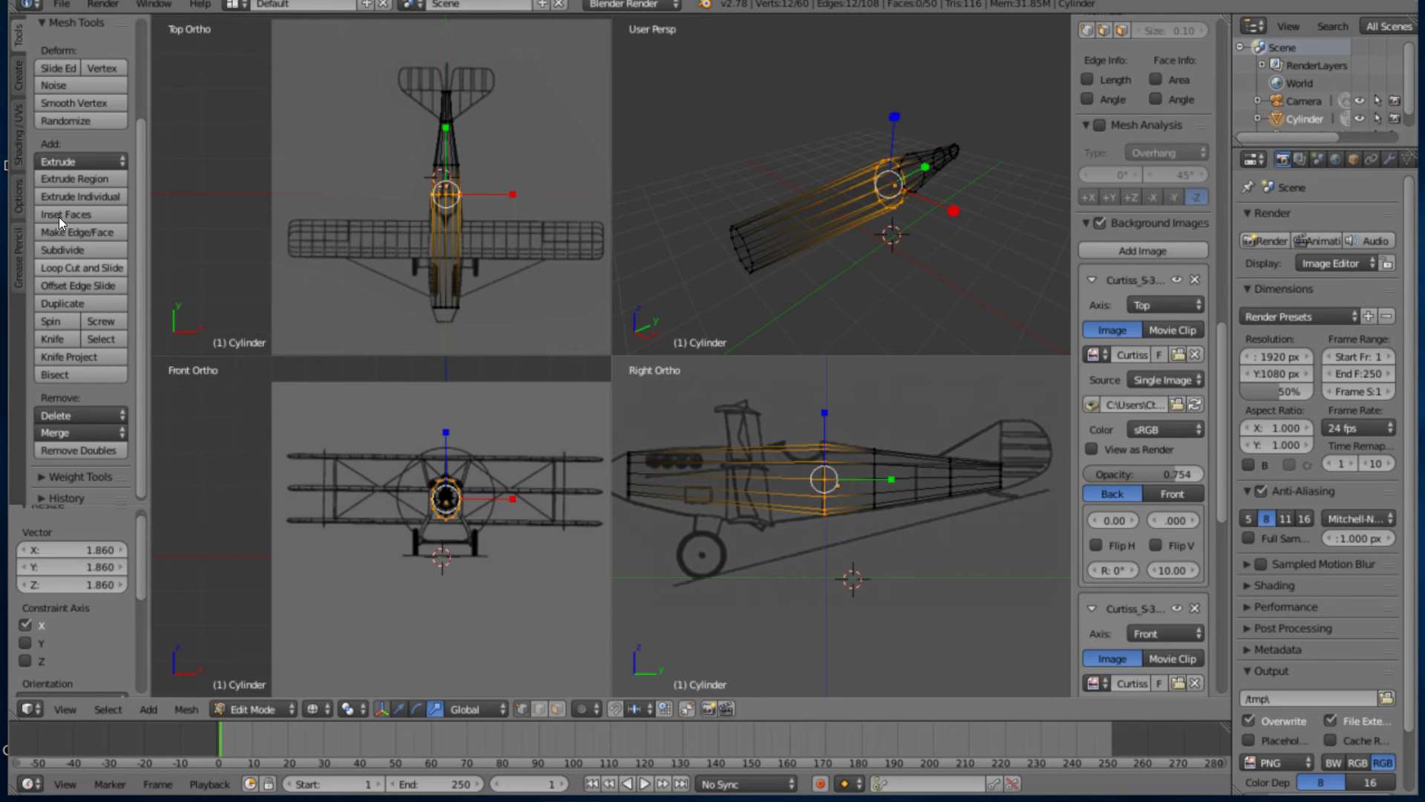
Add two edge loops to the front fuselage, one at the cockpit's front edge and one at the wing struts
left_click(78, 267)
left_click(620, 395)
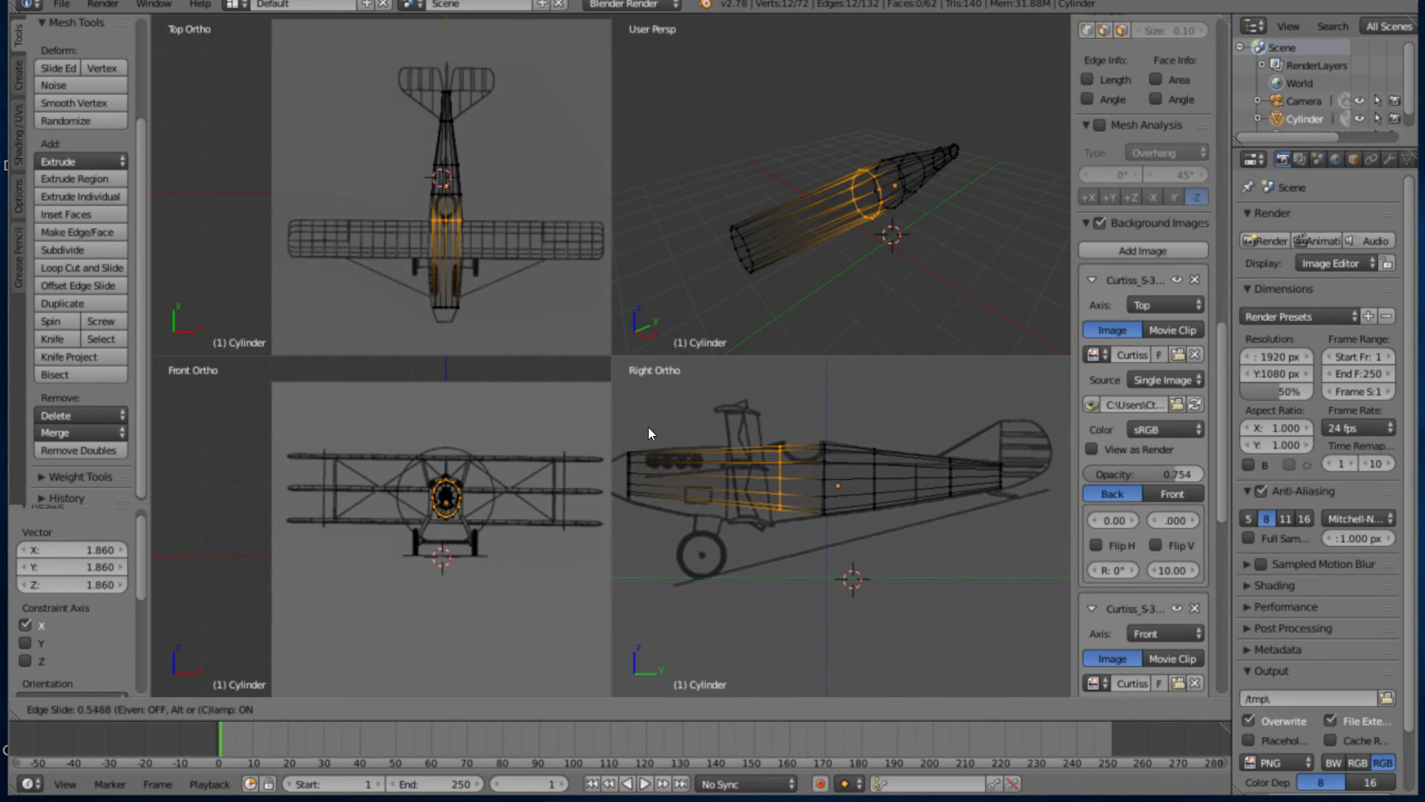
left_click(648, 434)
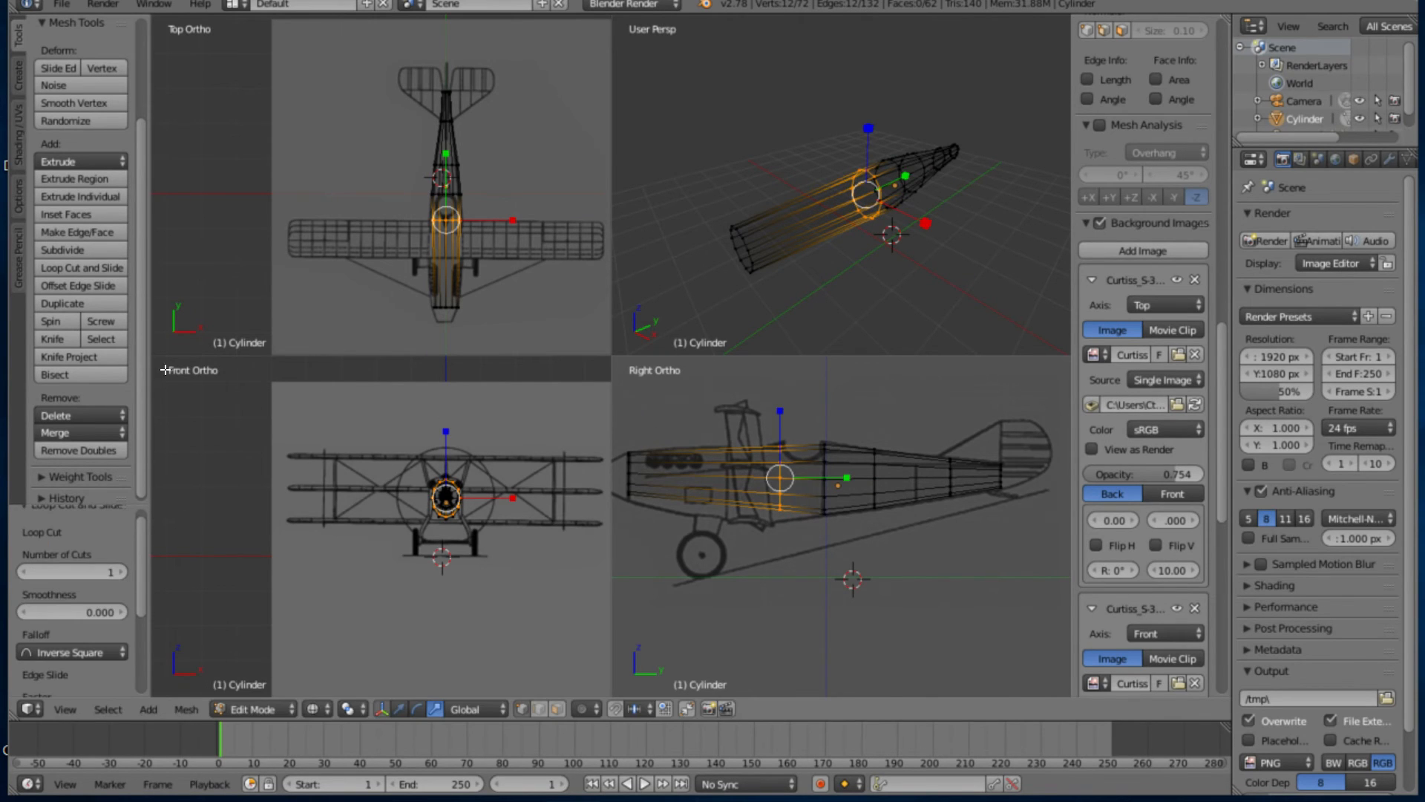
key("ctrl+r")
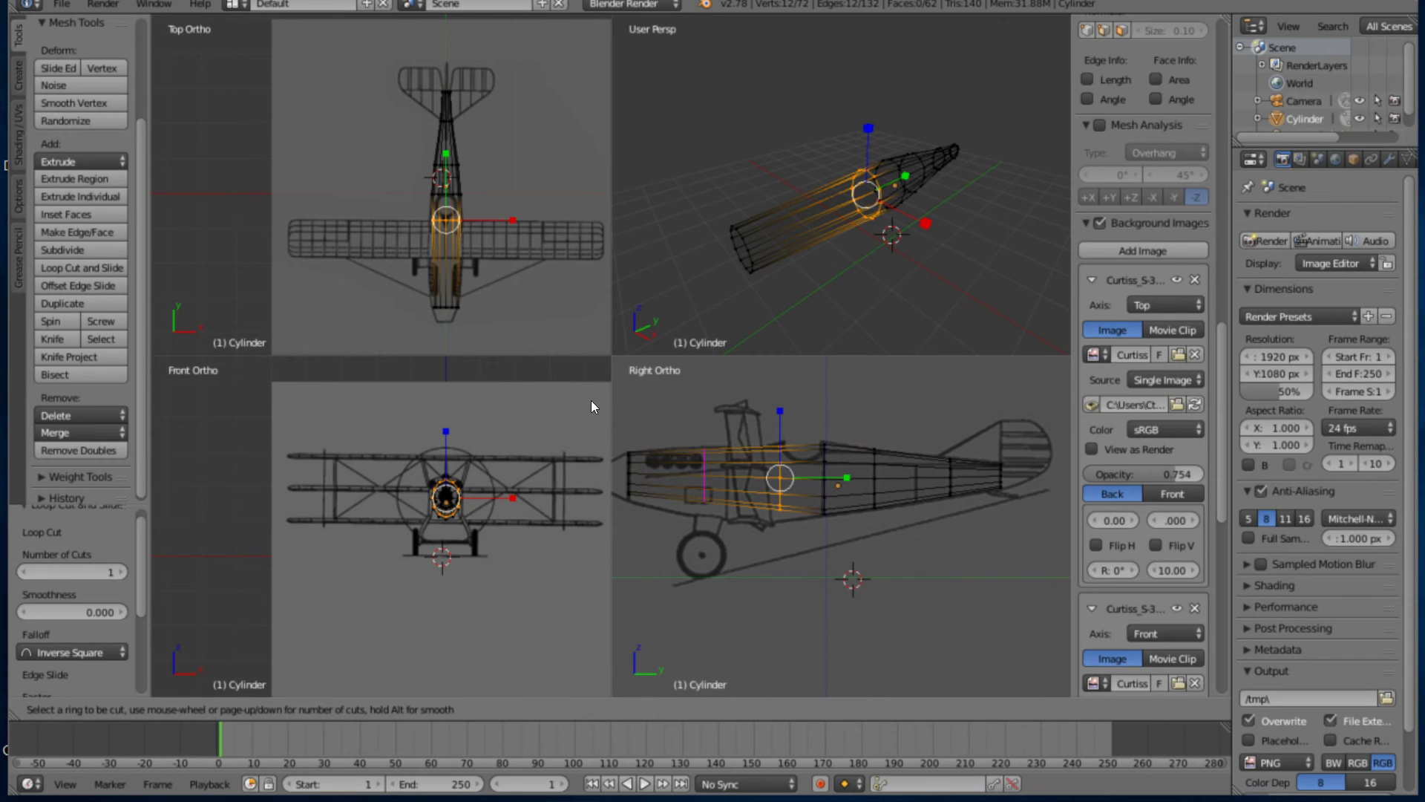
left_click(592, 407)
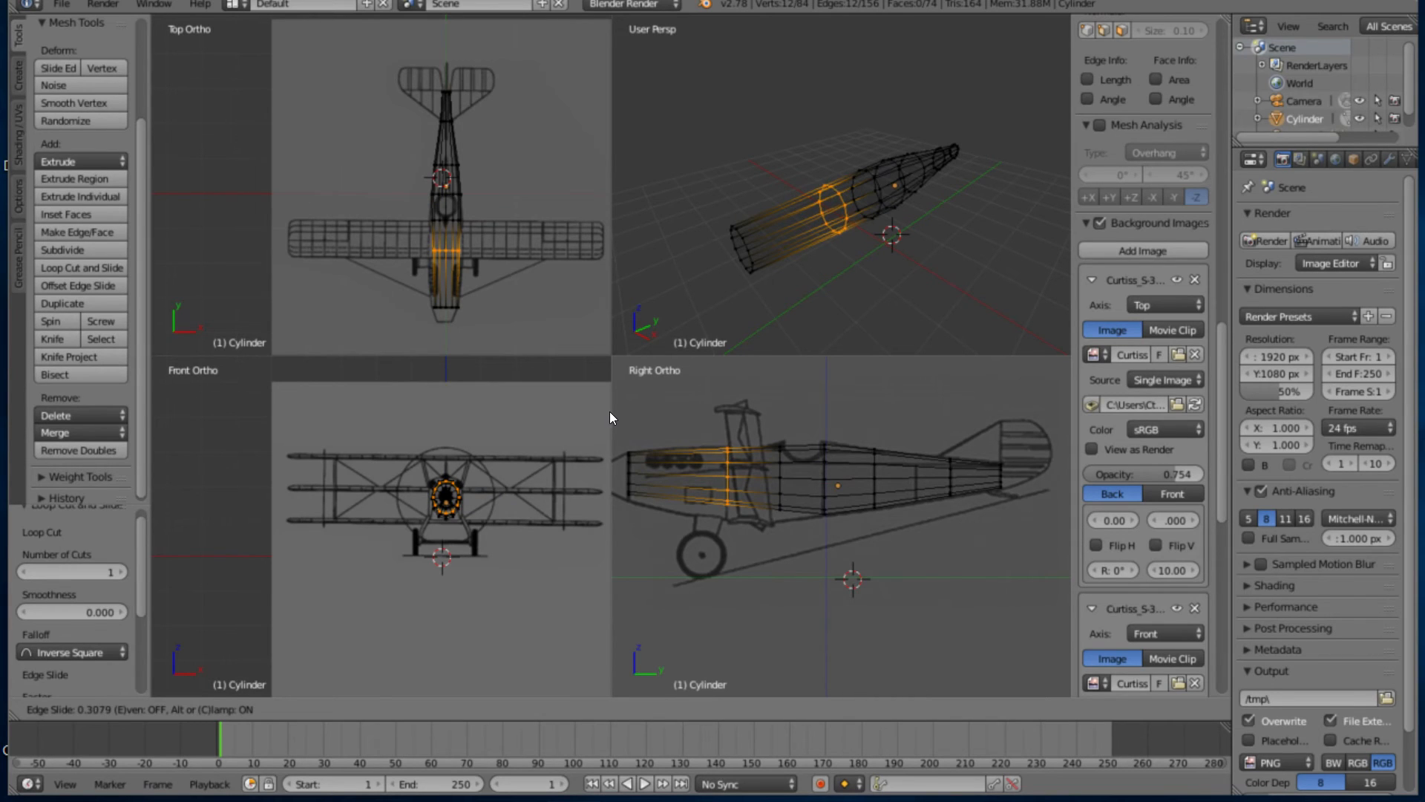
left_click(608, 408)
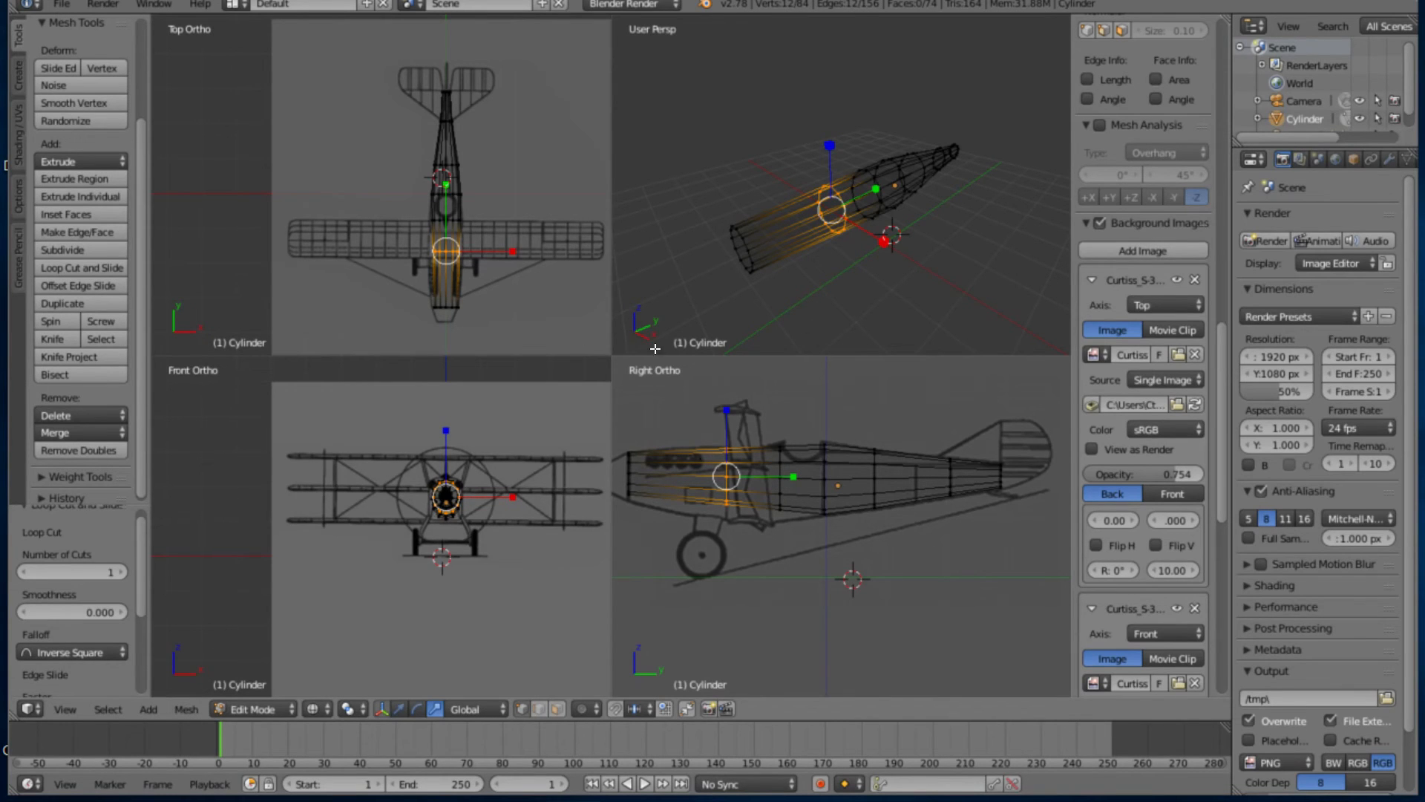
Select the loop at the cockpit's front edge, scale it by about 1.081 along Z, and move it about -0.119 along Z
left_click_drag(674, 473, 674, 473)
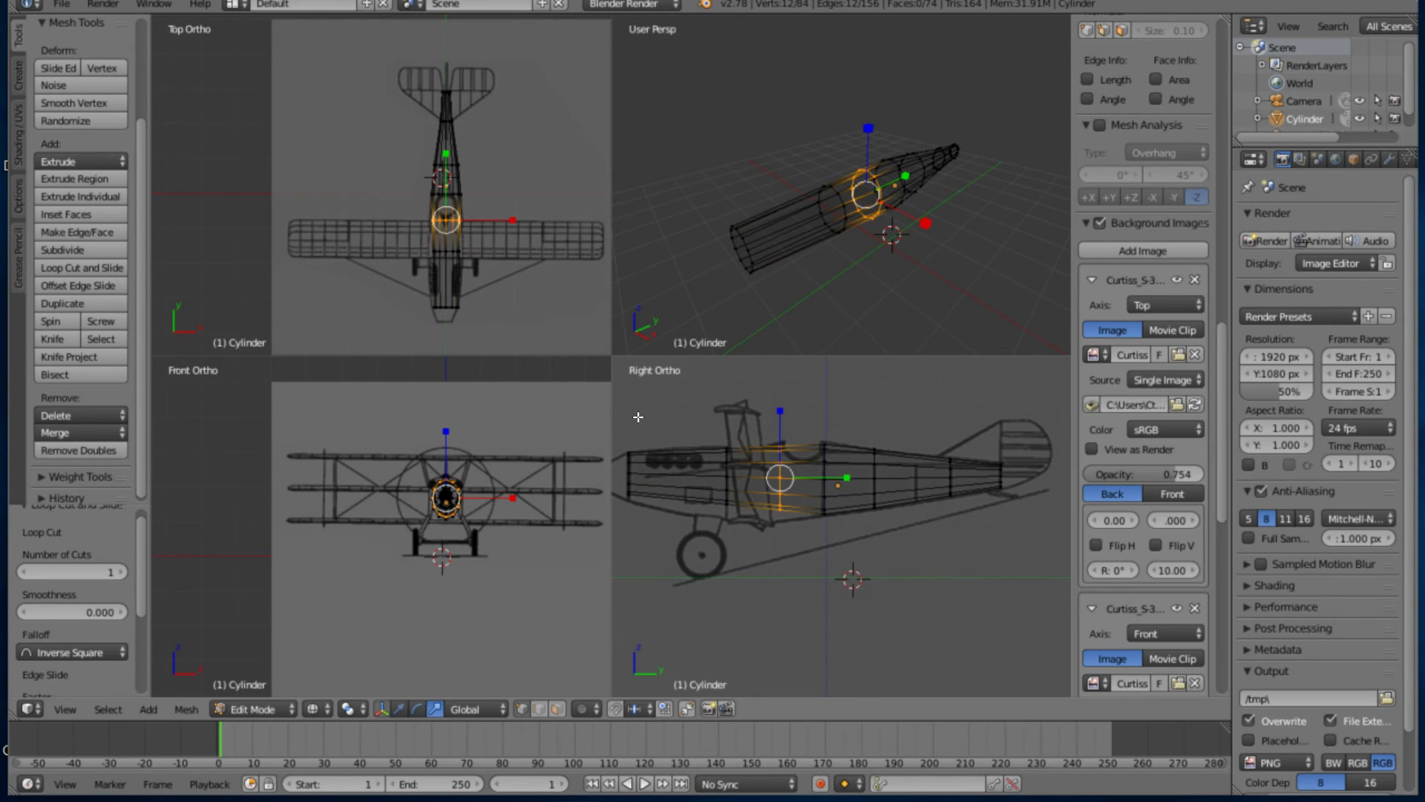
key("s")
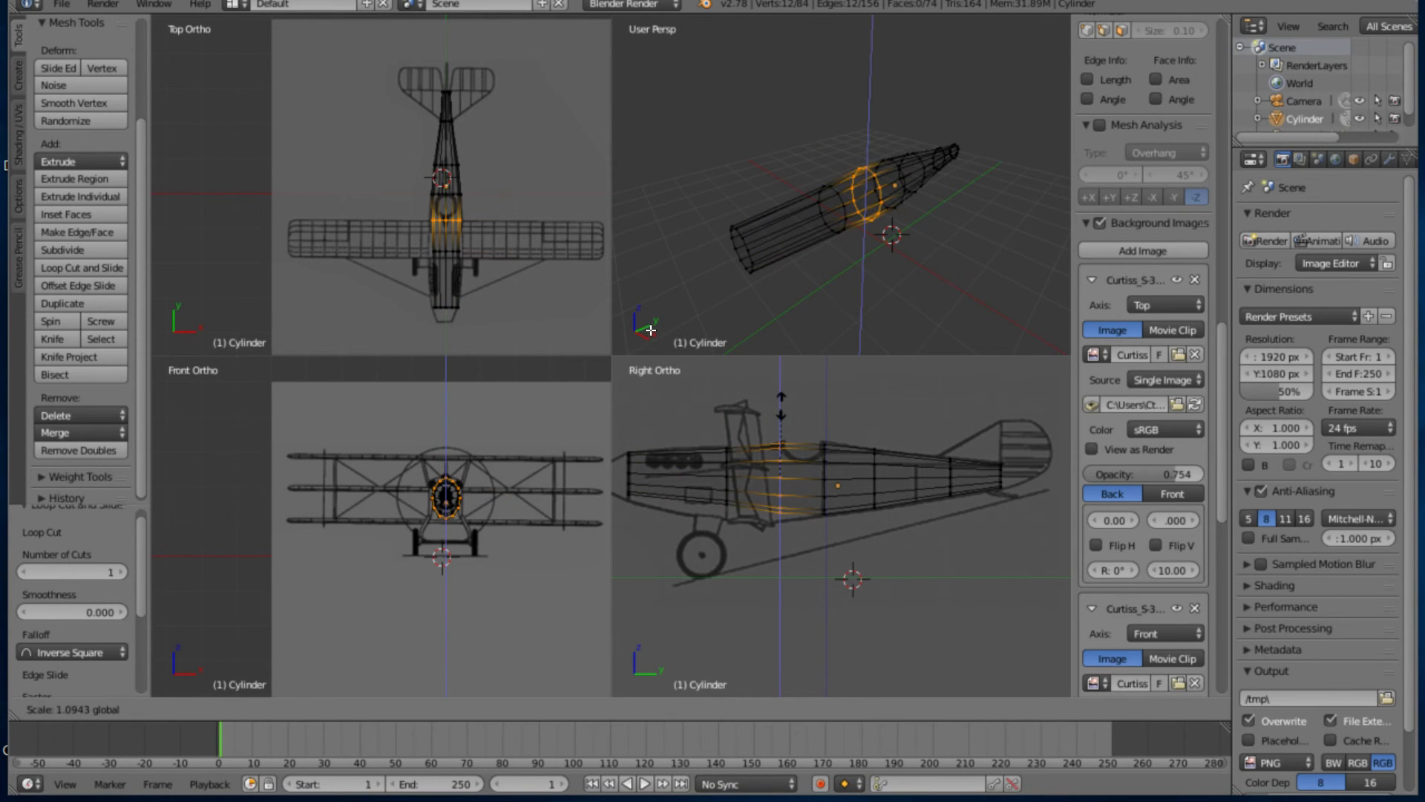
left_click(651, 330)
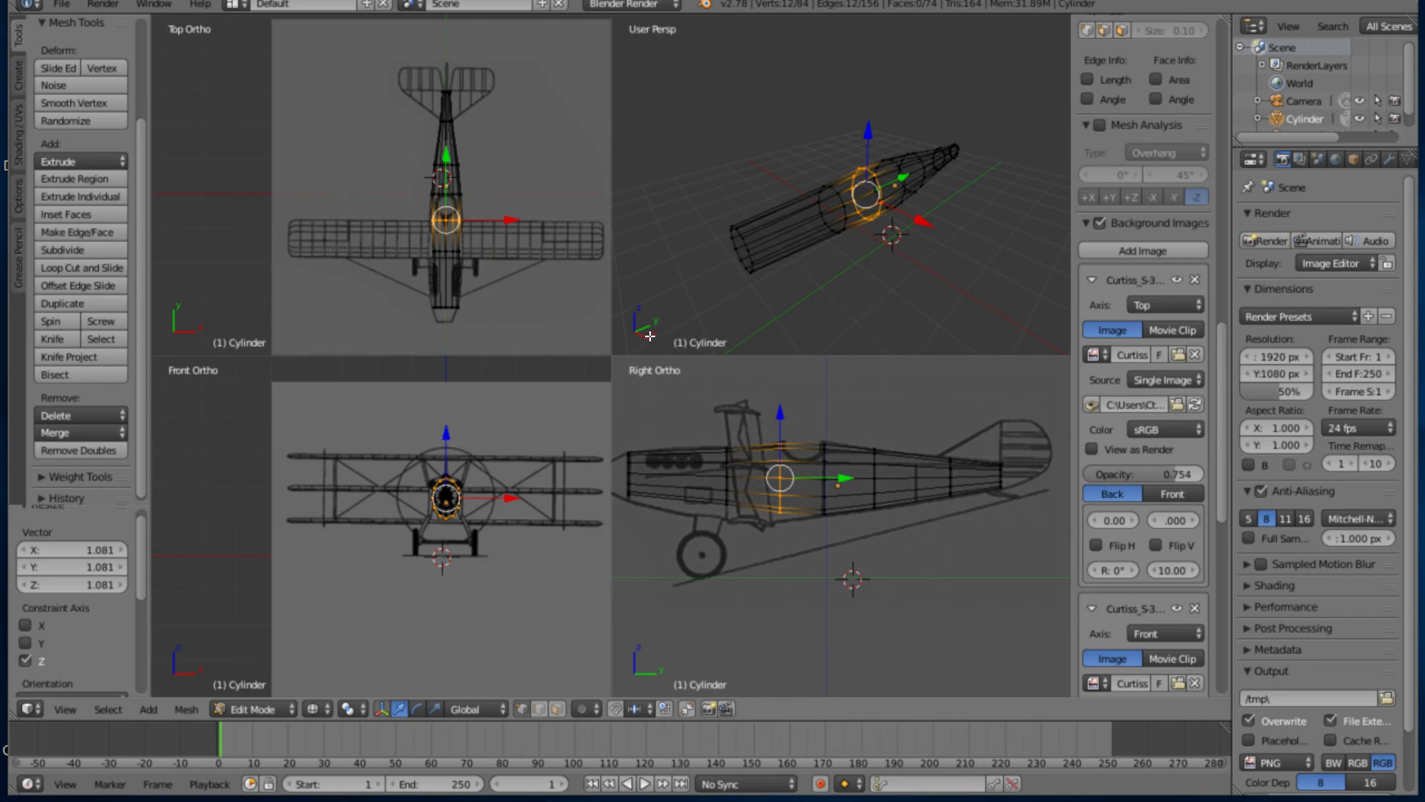
key("g")
key("z")
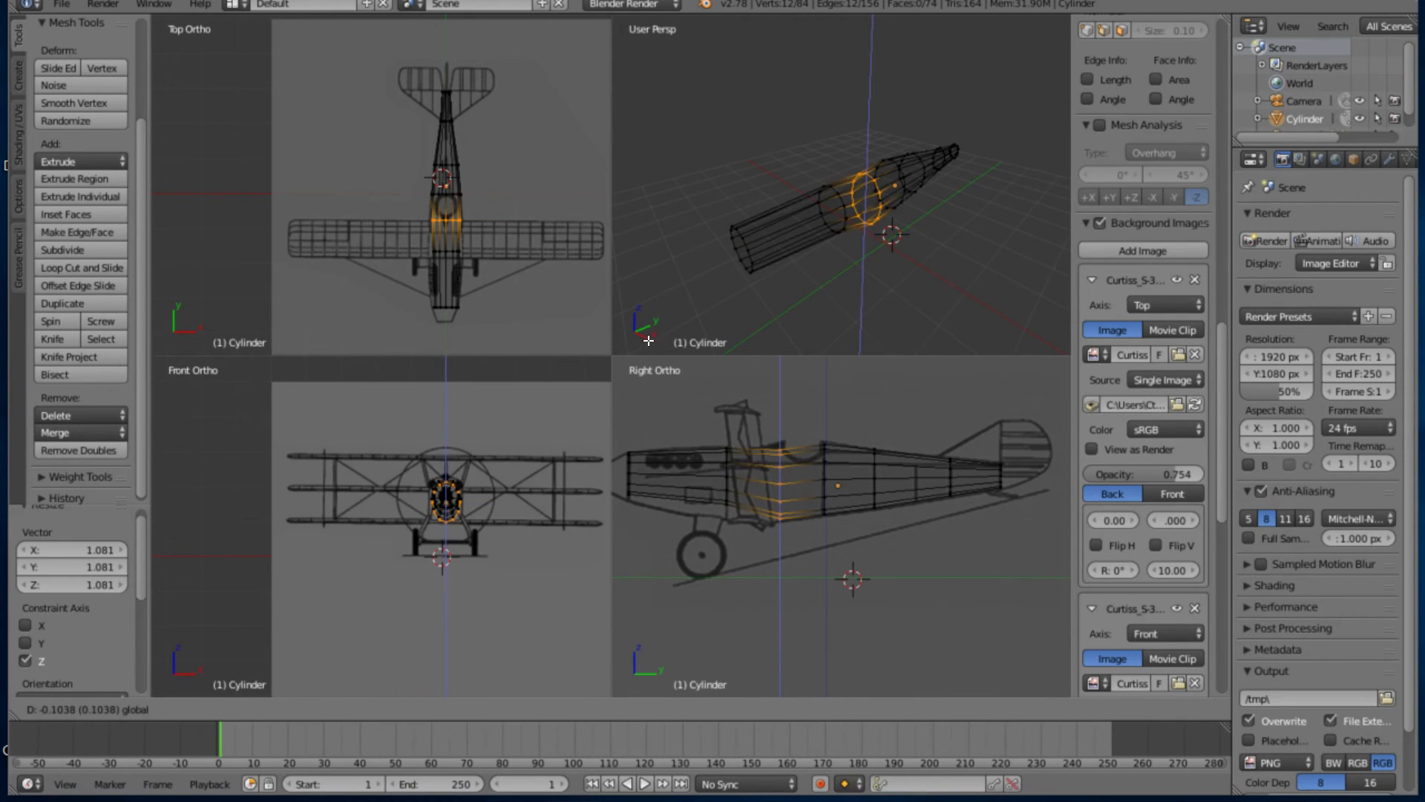
left_click(651, 348)
Scale the loop at the cockpit's front edge by another 1.054 or so along Z to match the fuselage height
key("s")
key("z")
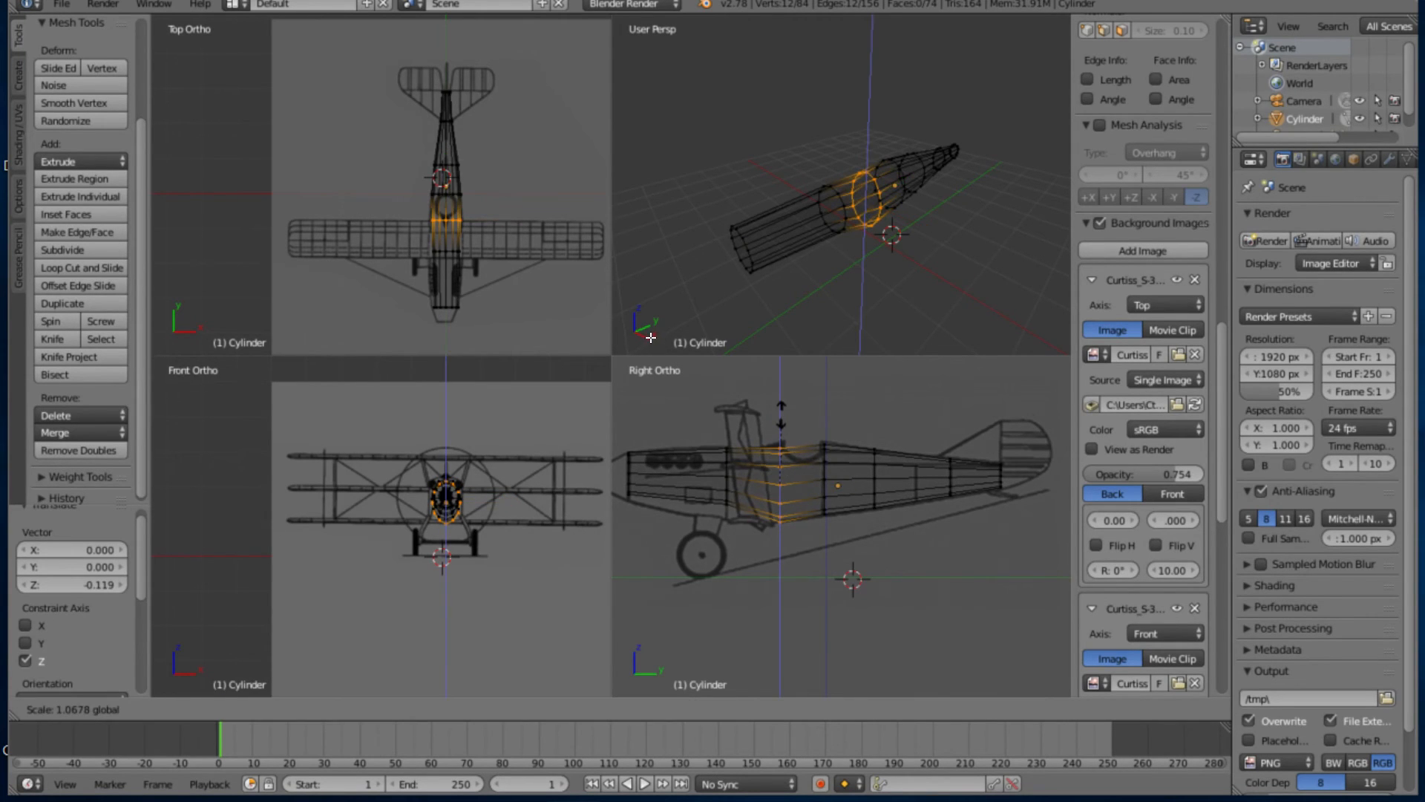
left_click(651, 337)
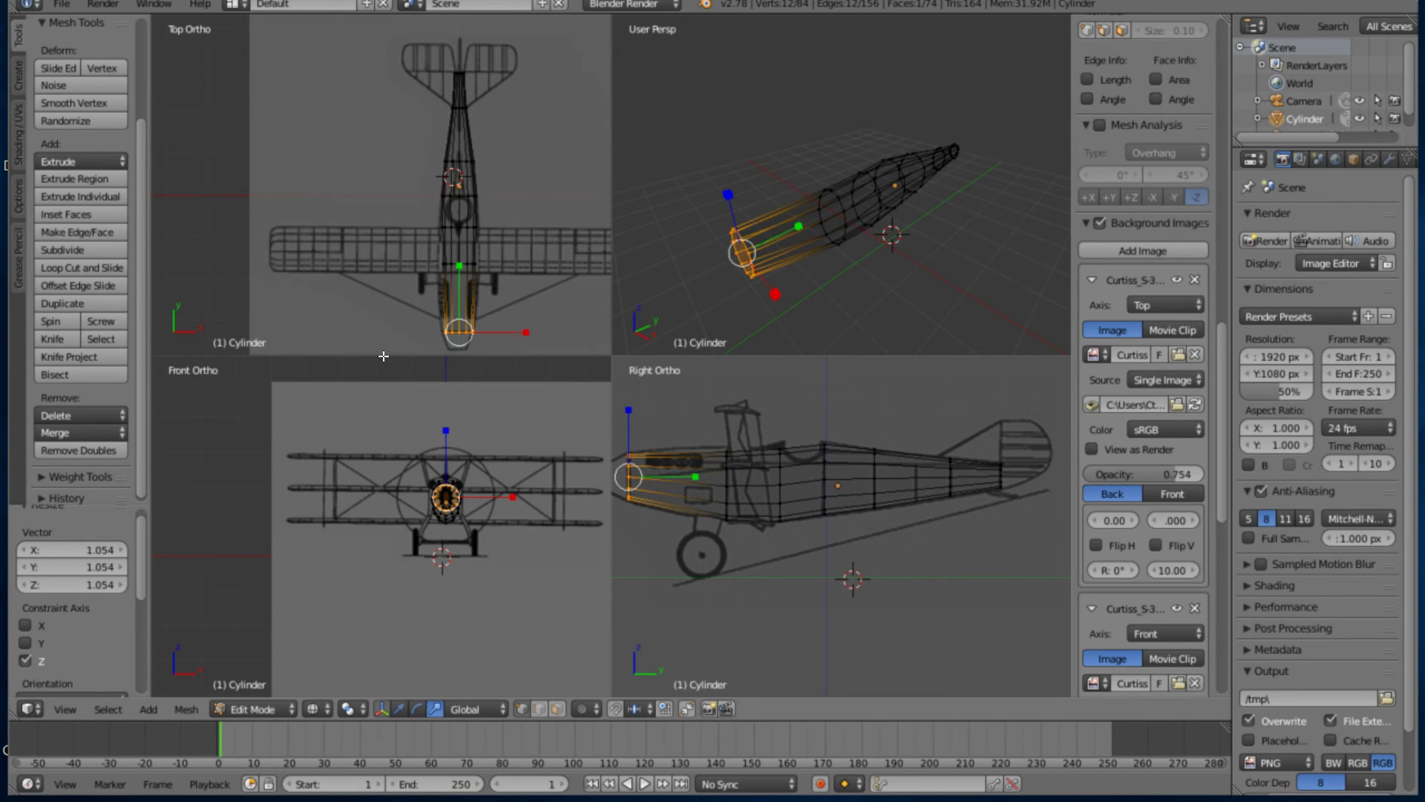
Check the front view against the reference photo, return to Blender, and set the Top background image's X offset to 0.03
scroll(419, 497, "up", 10)
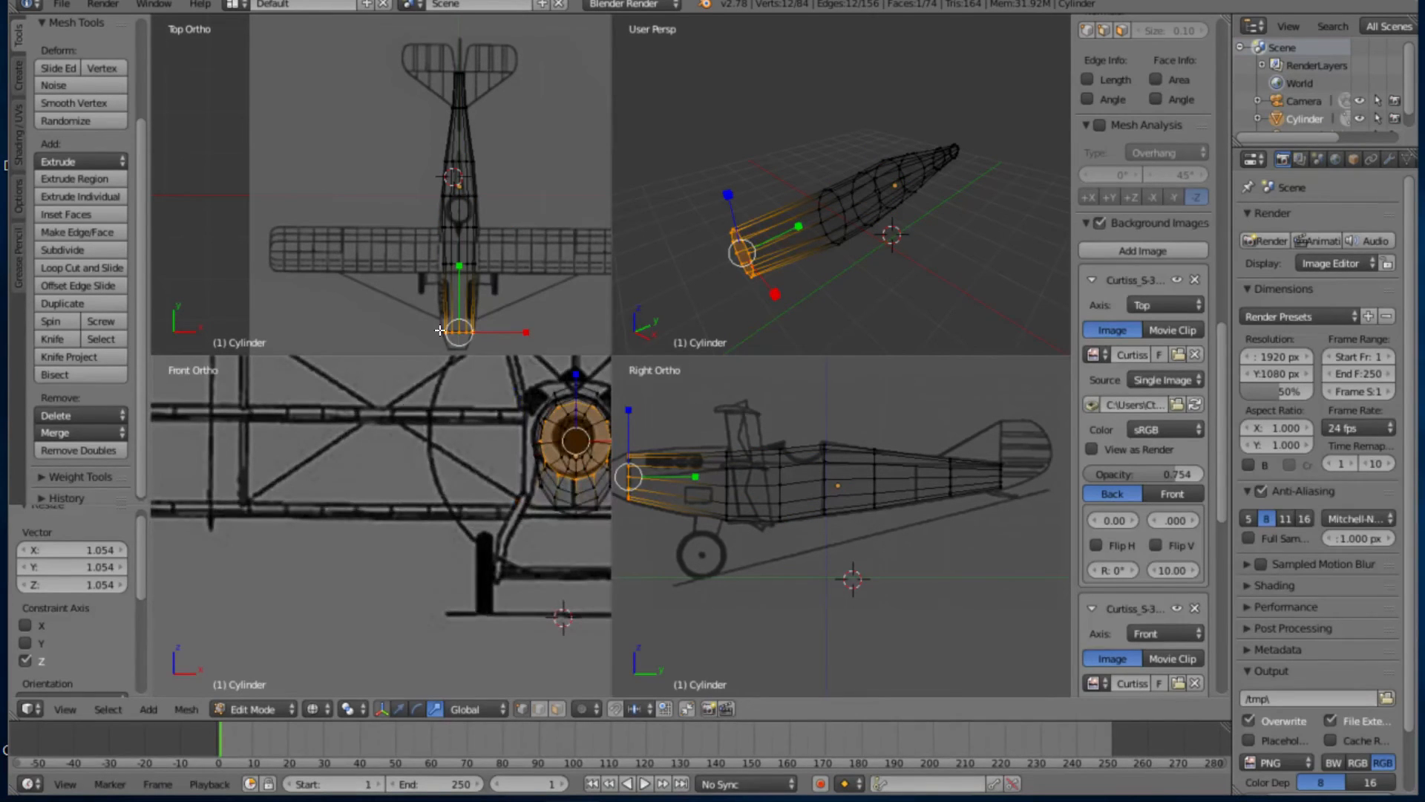
scroll(414, 425, "down", 3)
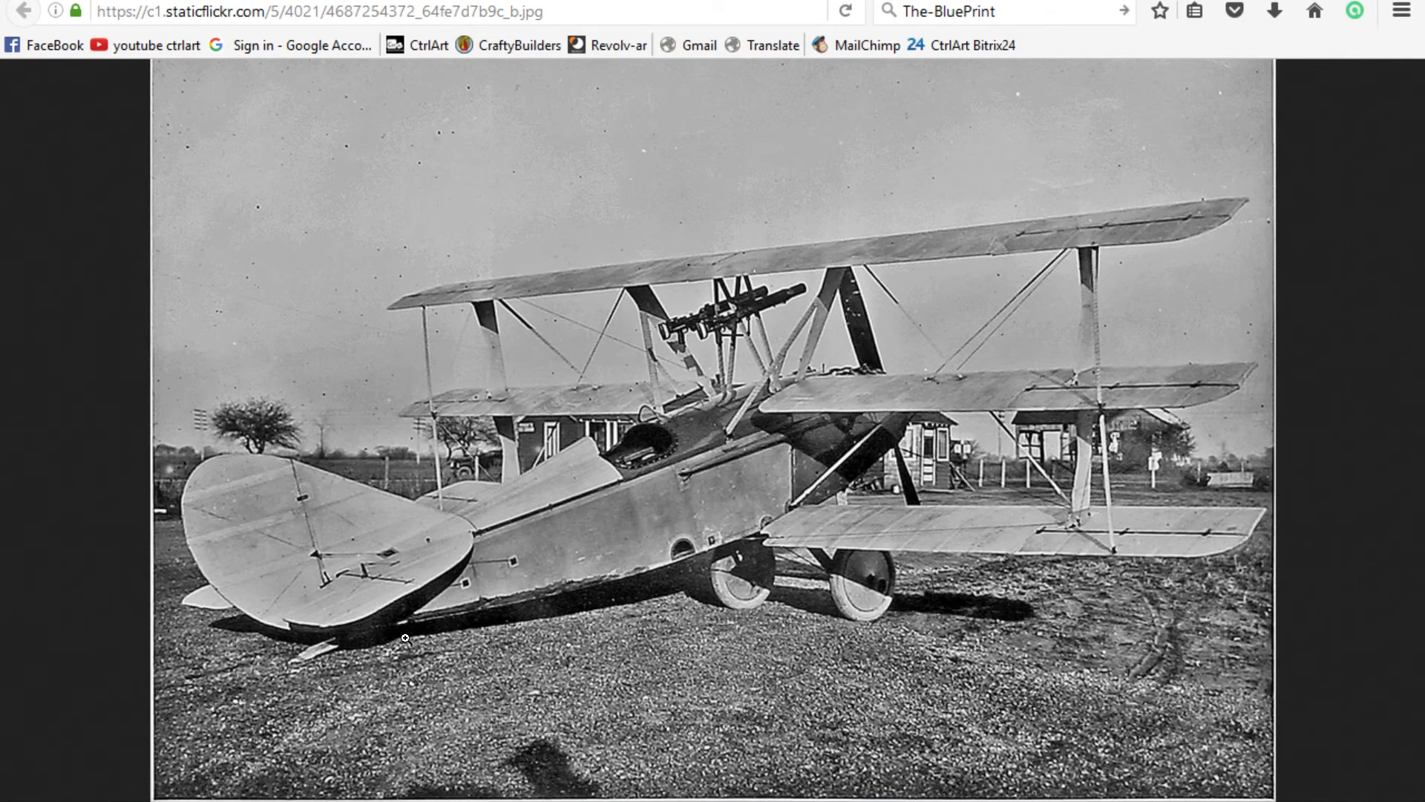
key("alt+Tab")
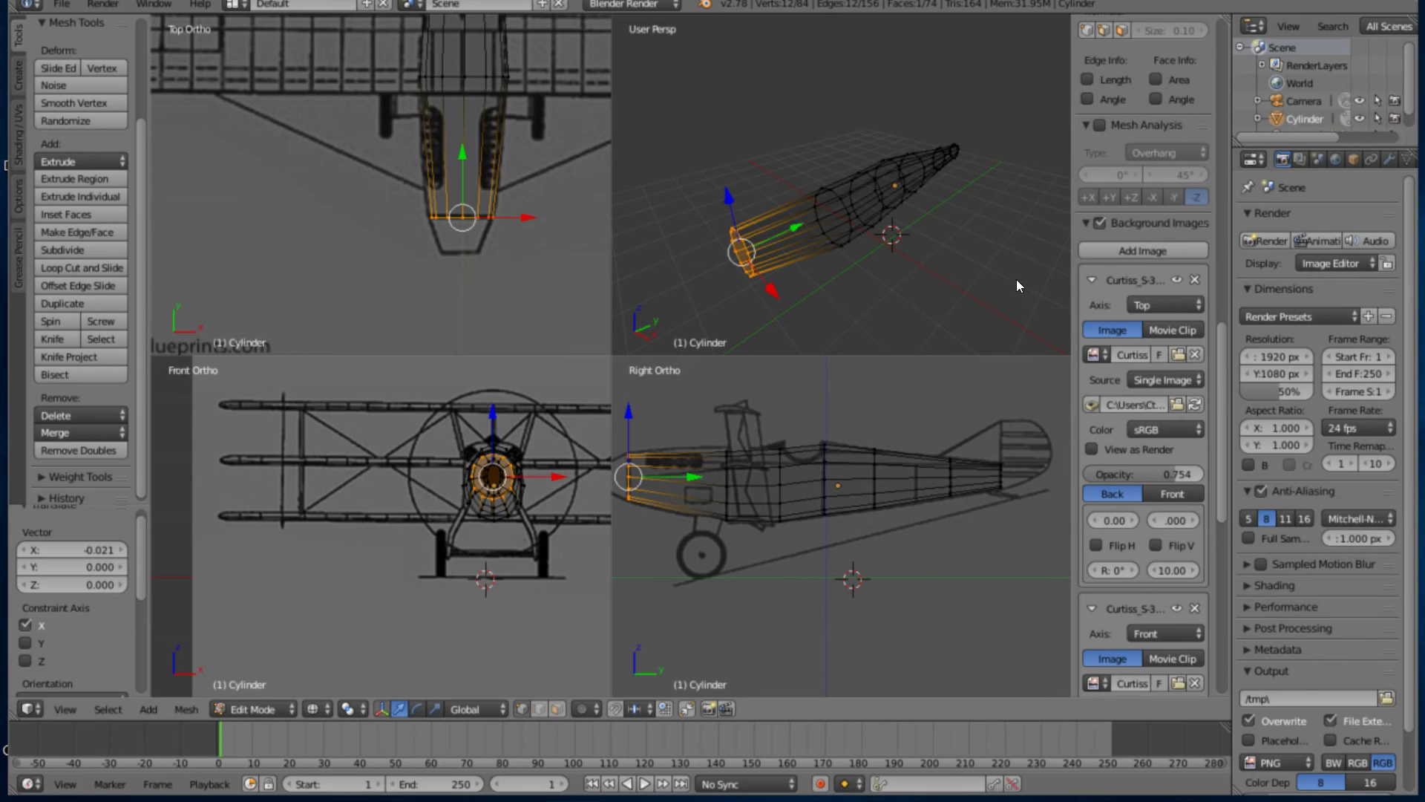
left_click_drag(1222, 394, 1222, 408)
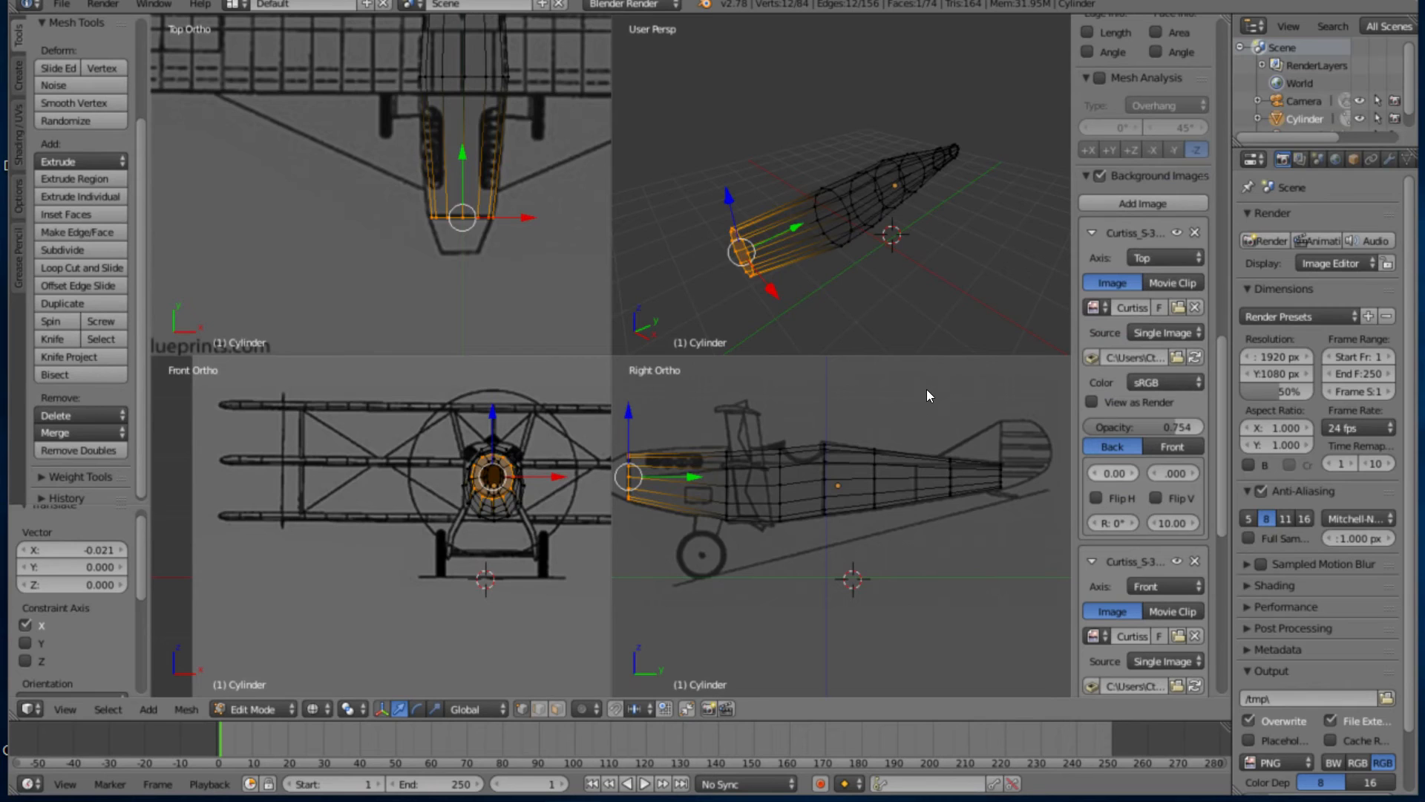
mouse_move(1113, 473)
left_mouse_down()
mouse_move(1125, 473)
mouse_move(1111, 472)
left_mouse_up()
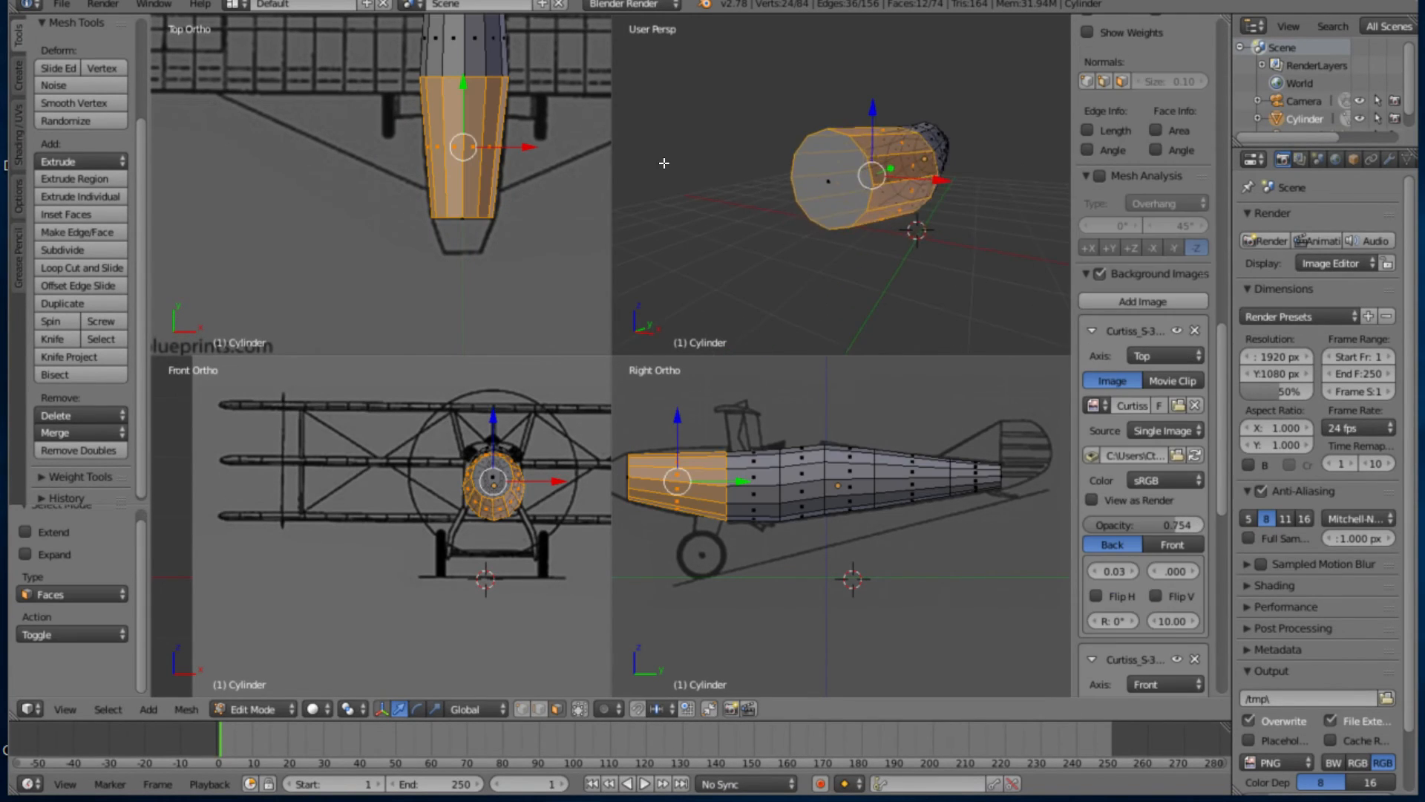
Limit selection to visible faces, box-select the fuselage section at the wing struts, and inspect the selected faces from several angles
mouse_move(750, 178)
middle_mouse_down()
mouse_move(705, 160)
mouse_move(768, 154)
mouse_move(724, 101)
middle_mouse_up()
key("z")
key("z")
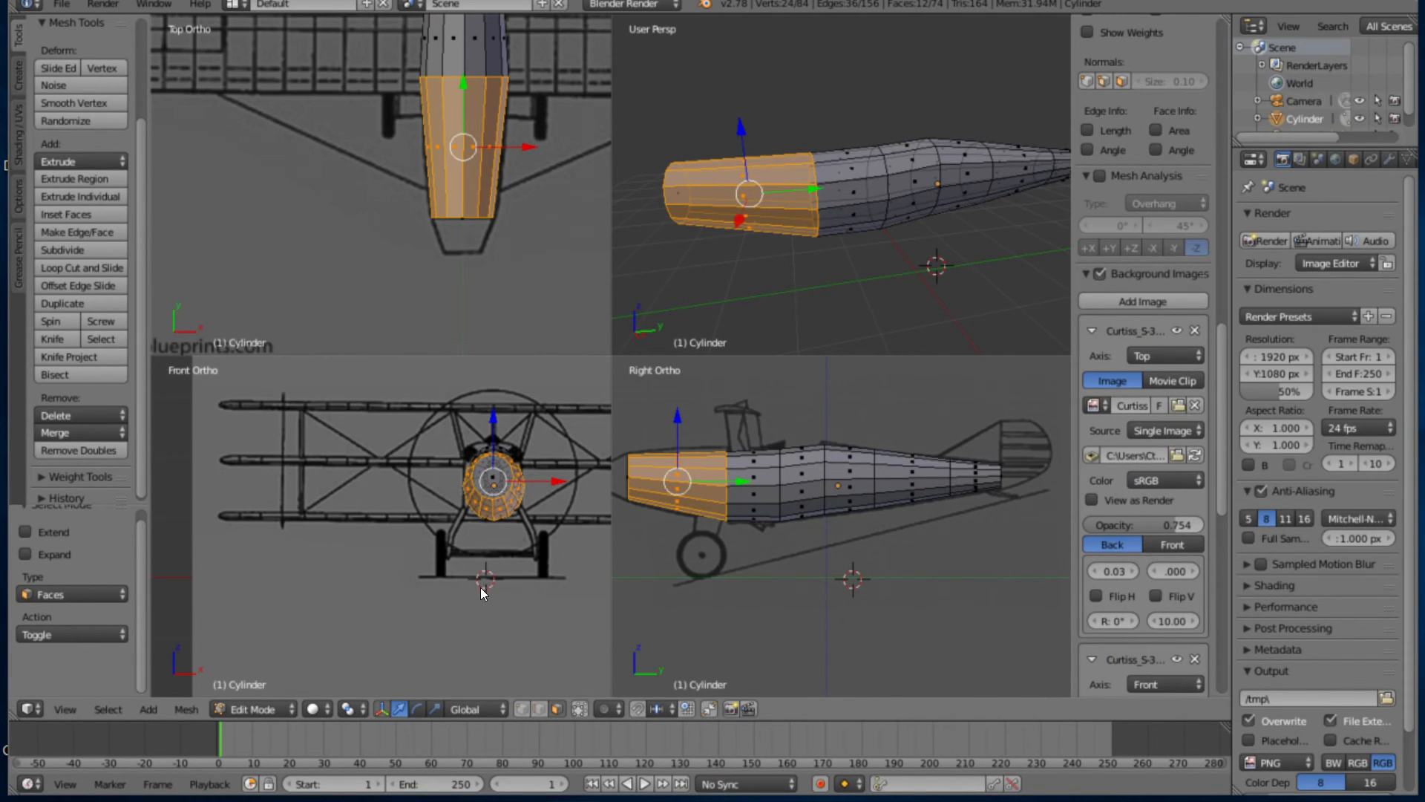
left_click(579, 709)
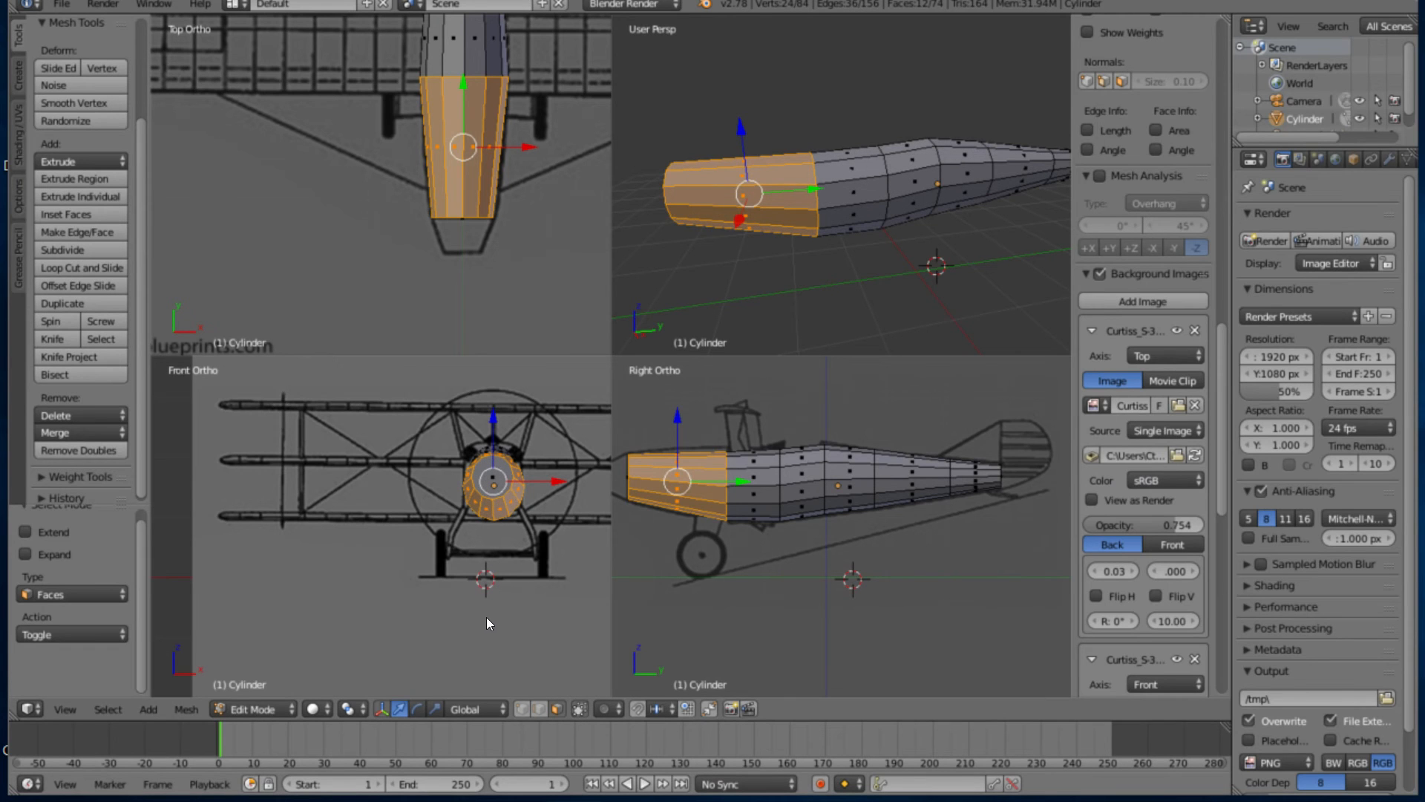
left_click_drag(828, 125, 868, 285)
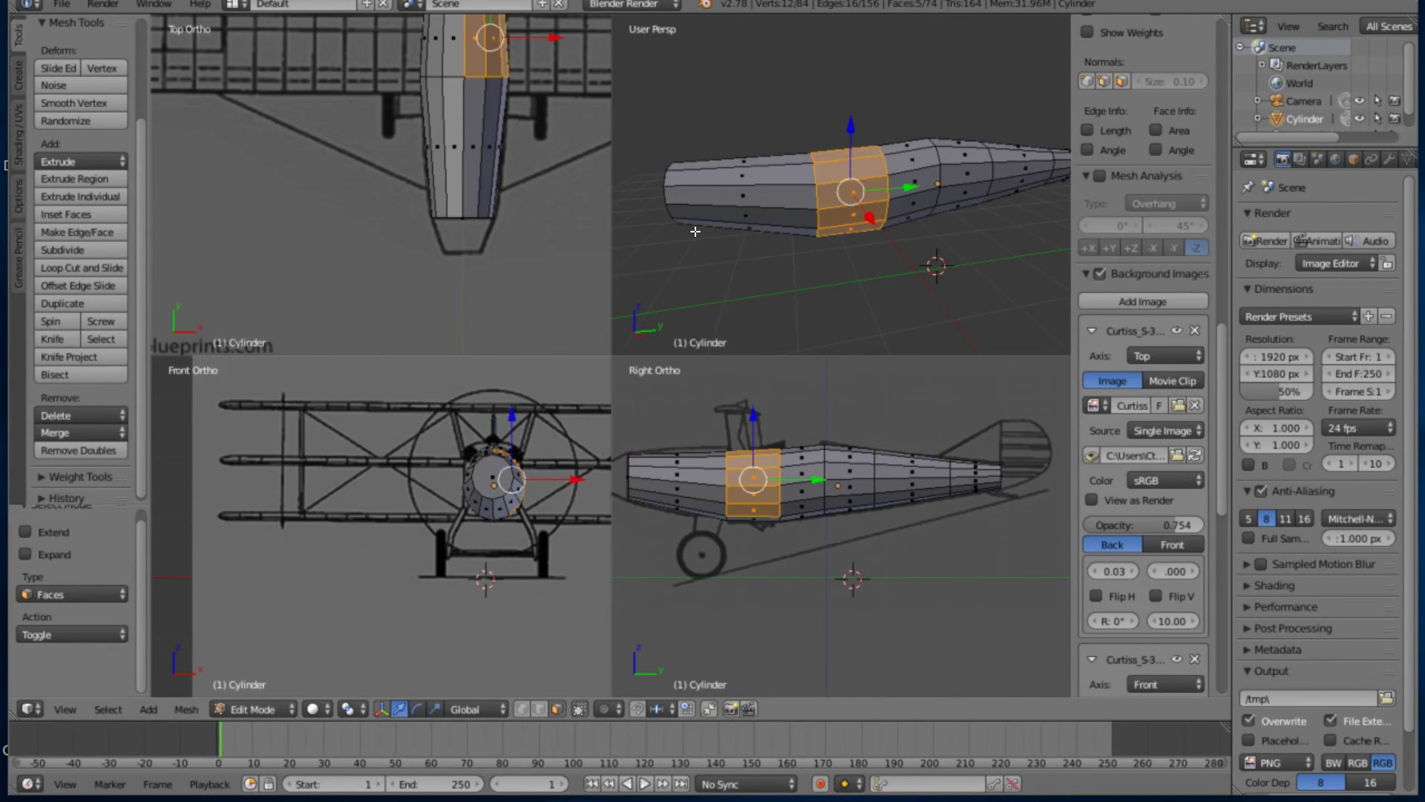
middle_click_drag(703, 229, 726, 196)
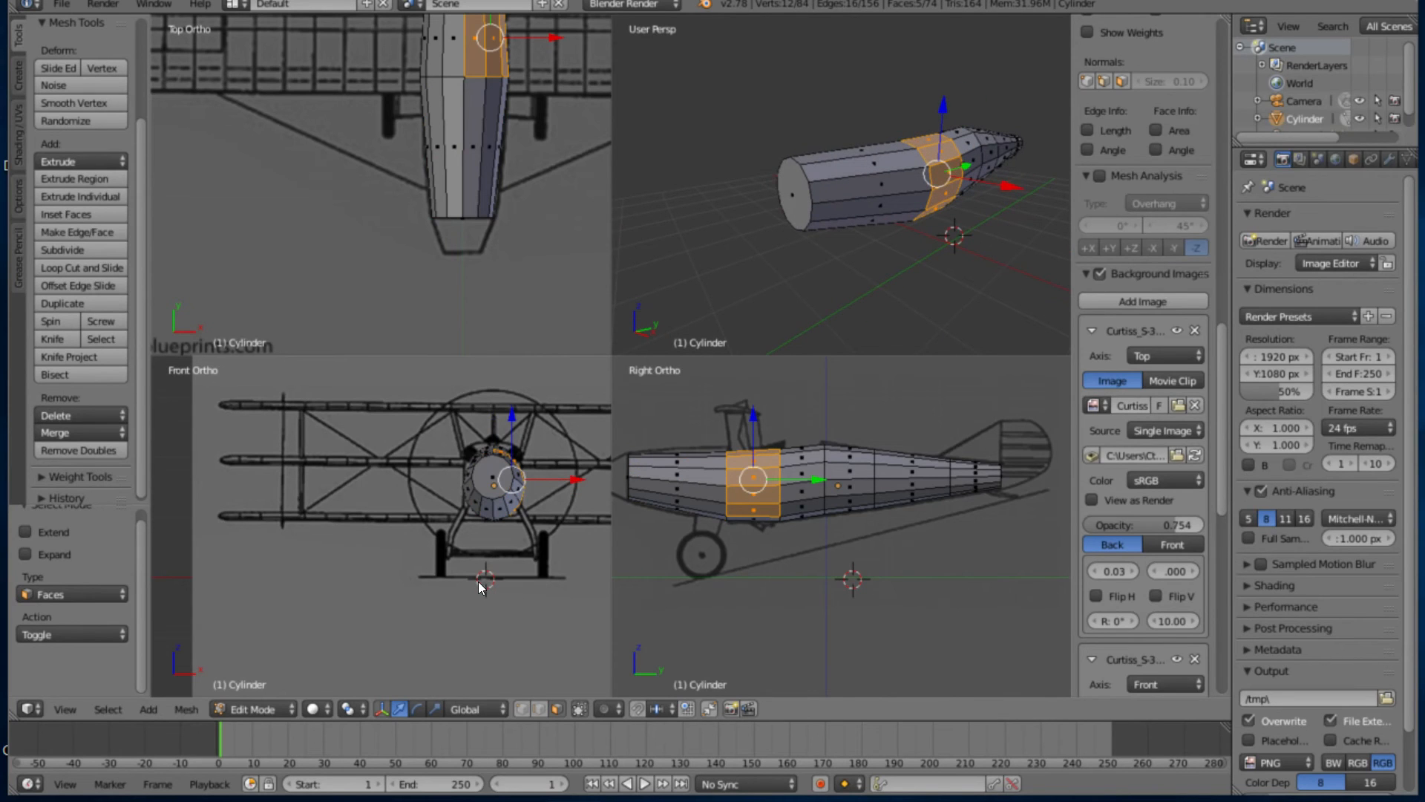
middle_click_drag(762, 196, 681, 196)
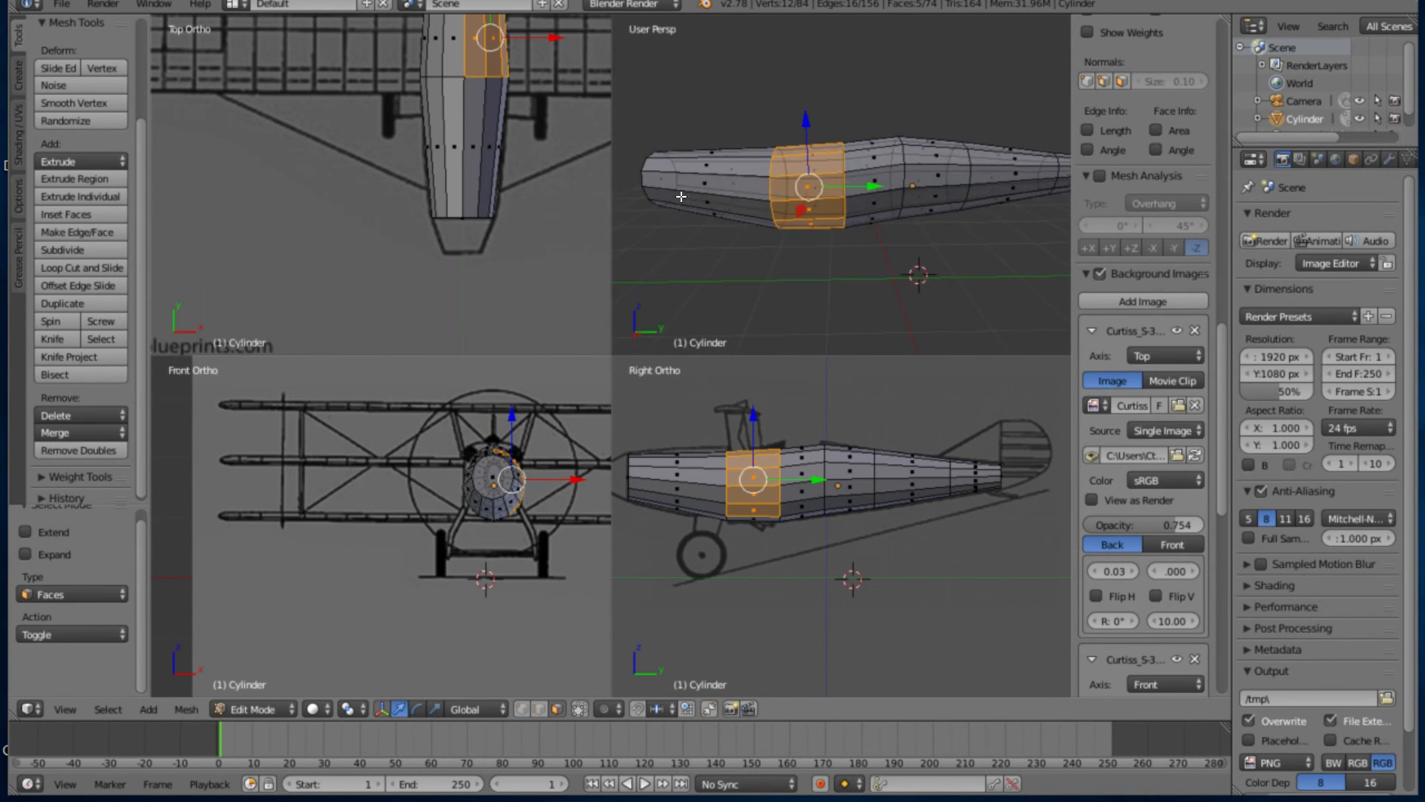
Try box-selecting the nose section's faces and inspect the front of the fuselage up close
key("b")
left_click_drag(662, 78, 684, 214)
mouse_move(644, 198)
middle_mouse_down()
mouse_move(861, 181)
mouse_move(628, 184)
mouse_move(710, 172)
mouse_move(675, 153)
mouse_move(726, 178)
mouse_move(660, 178)
middle_mouse_up()
scroll(709, 172, "up", 2)
scroll(717, 174, "up", 5)
scroll(663, 153, "down", 5)
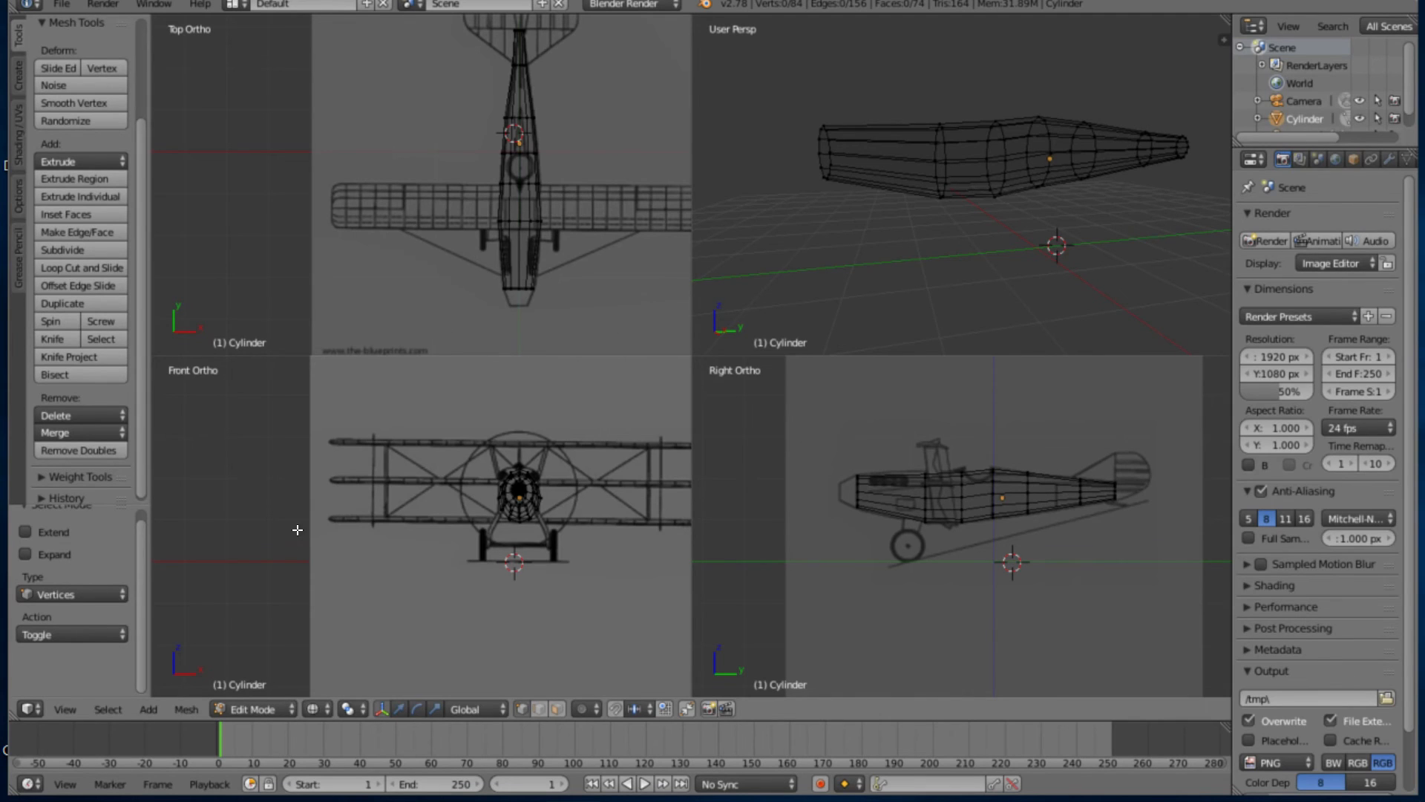
scroll(439, 445, "up", 2)
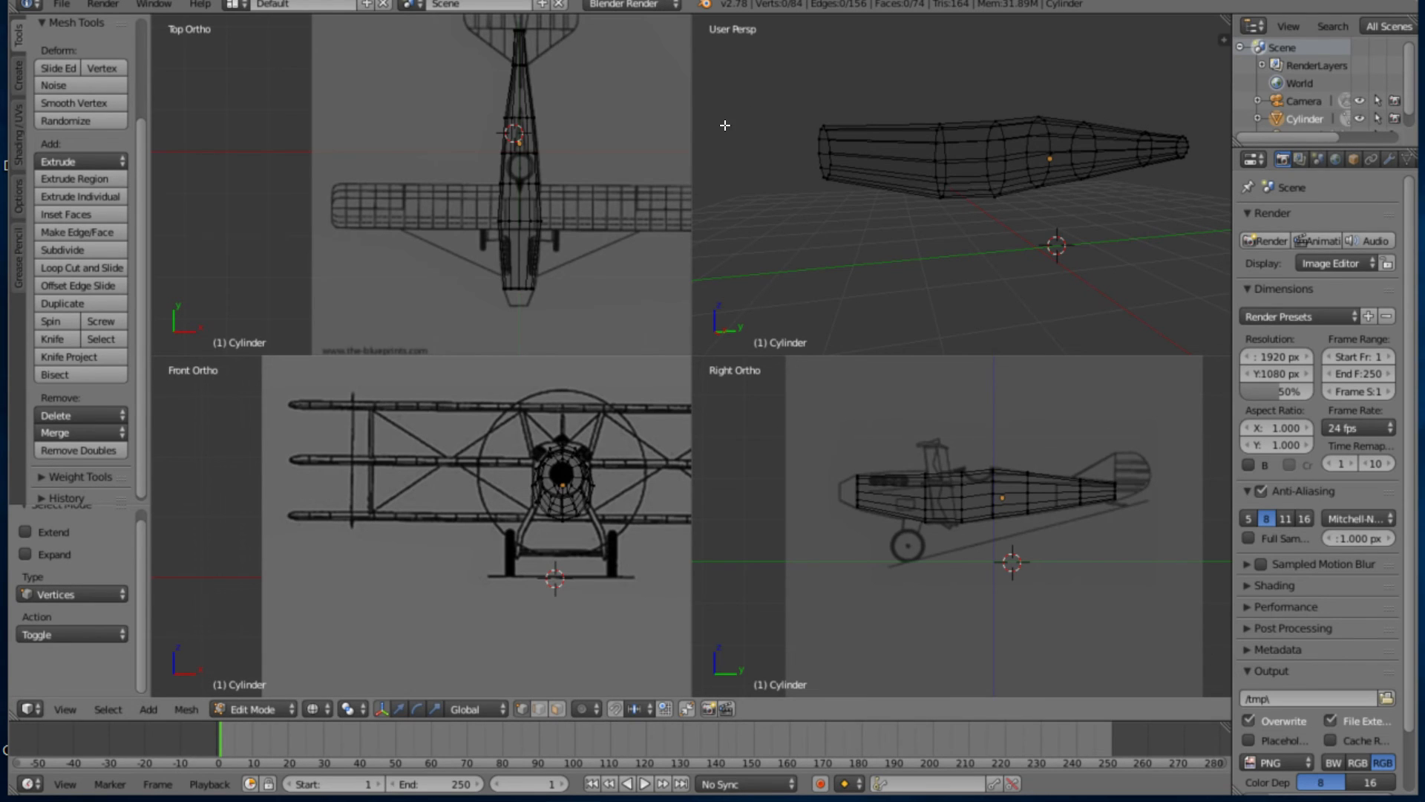
Maximize the perspective view in solid shading, switch to face selection, and select the fuselage's front end face
key("ctrl+alt+q")
key("z")
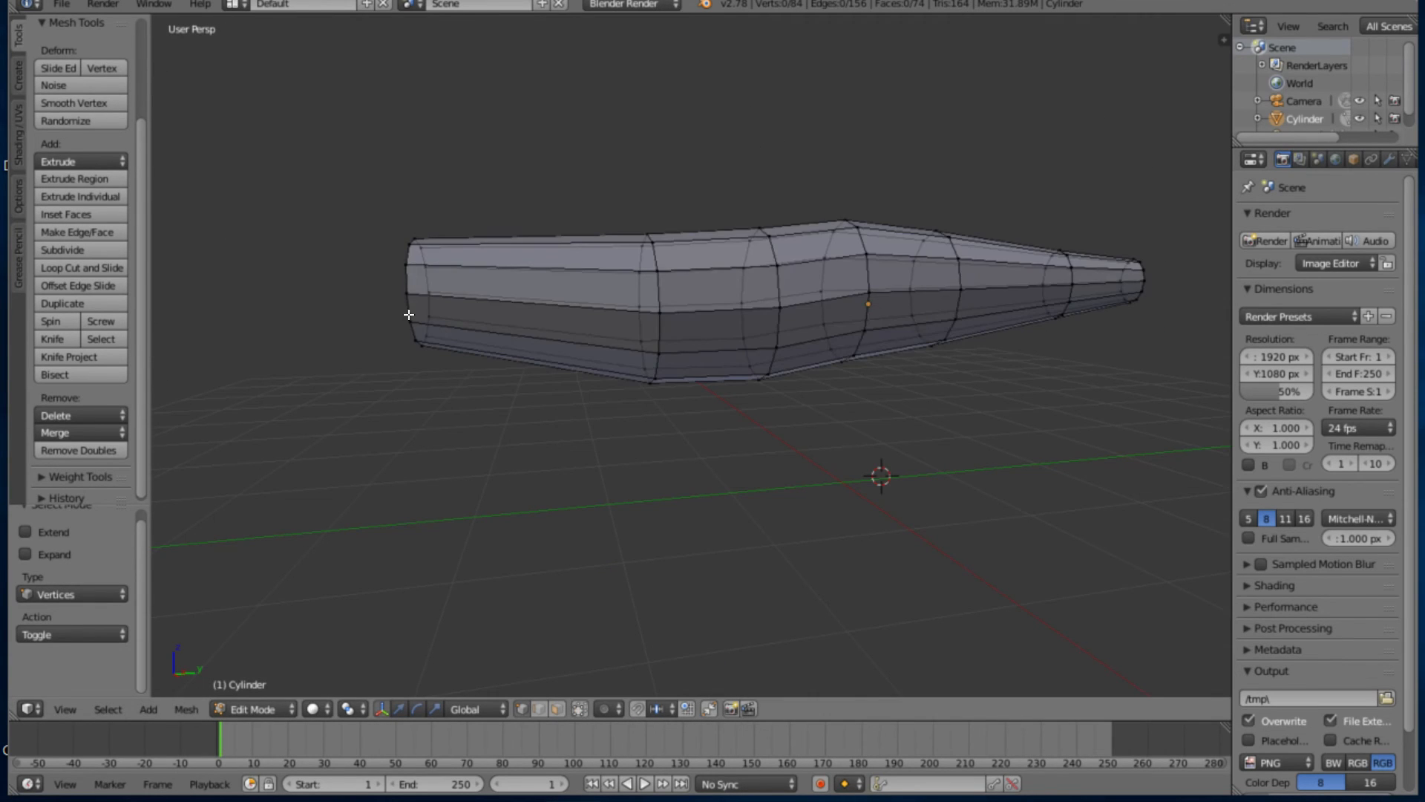
middle_click_drag(408, 332, 458, 350)
key("ctrl+Tab")
key("Down")
key("Down")
key("Return")
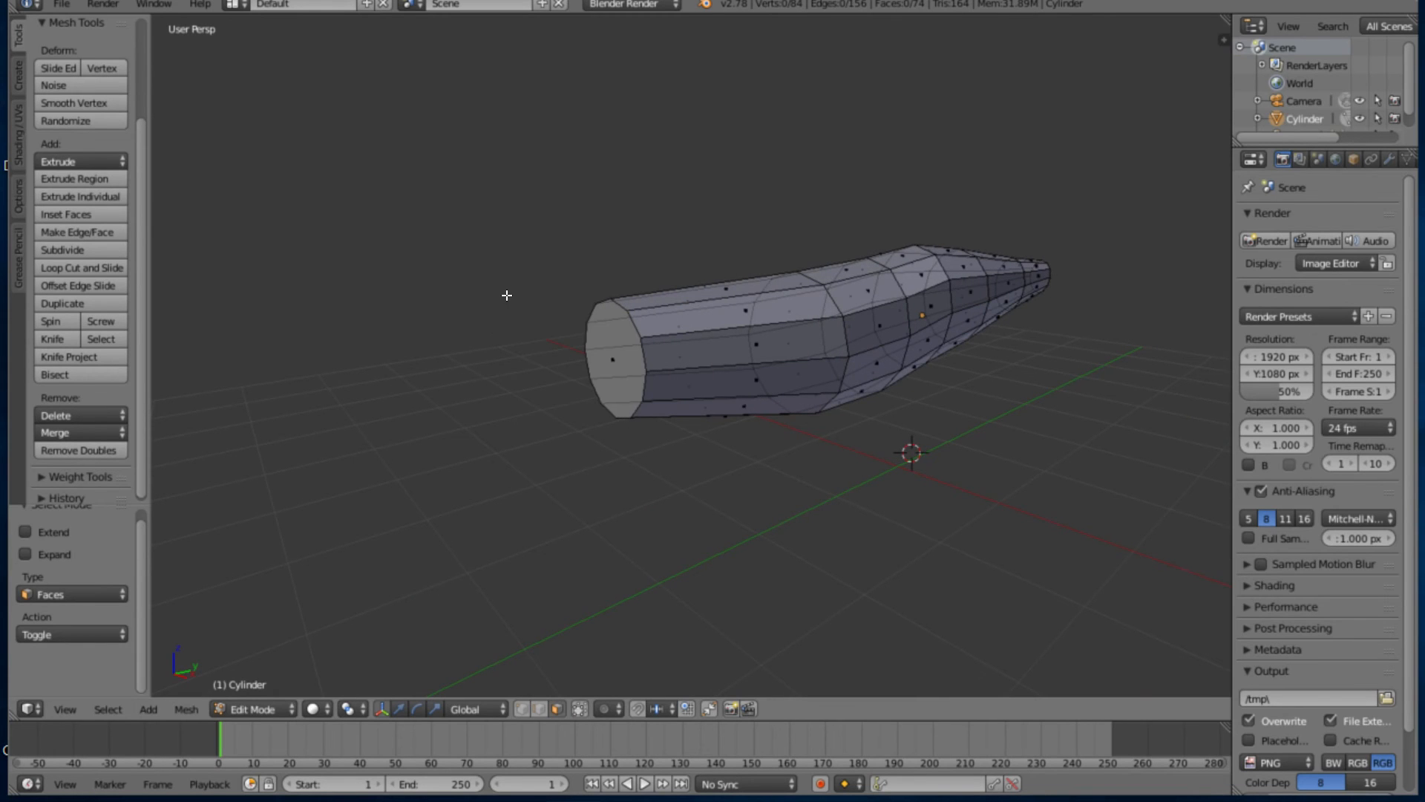
right_click(626, 395)
middle_click_drag(692, 383, 519, 311)
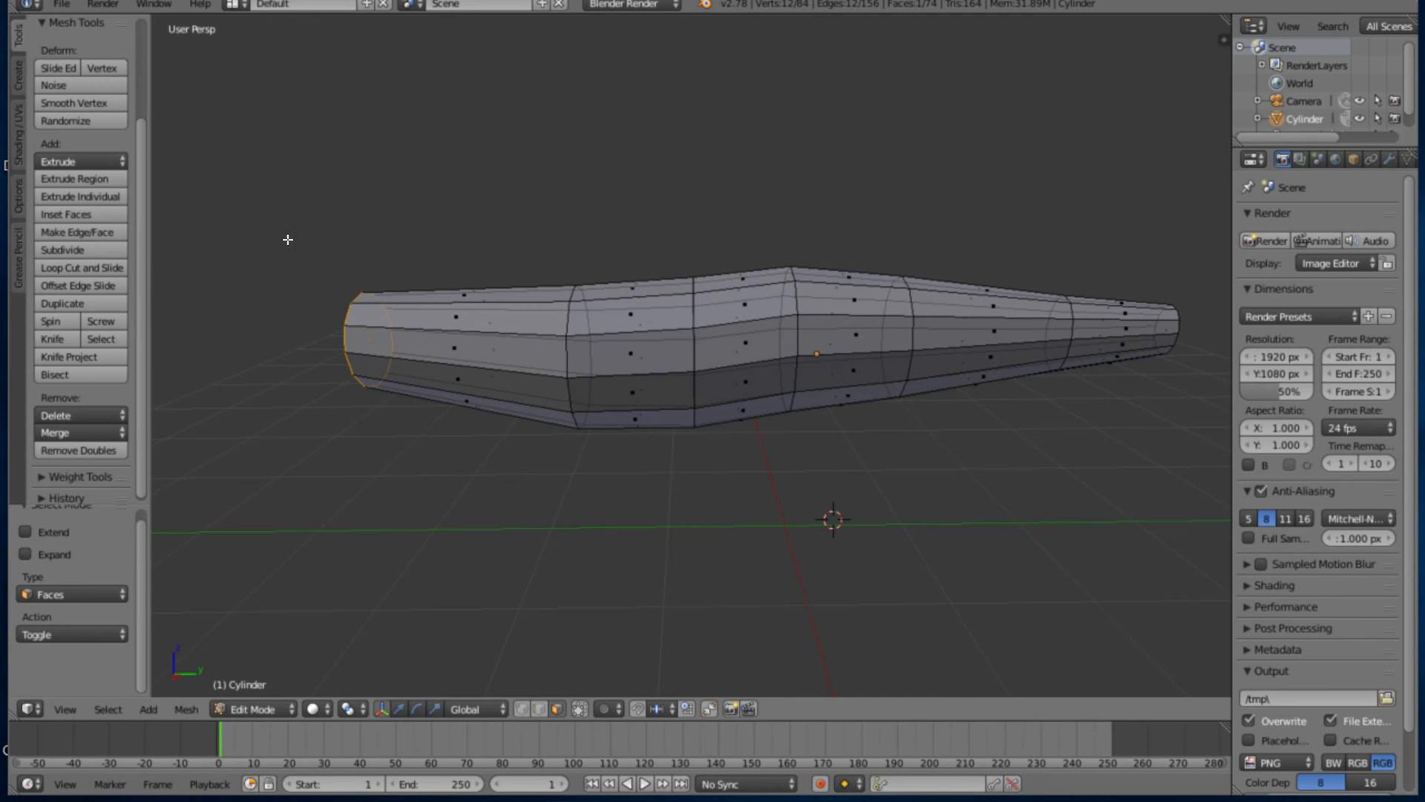
middle_click_drag(376, 404, 367, 410)
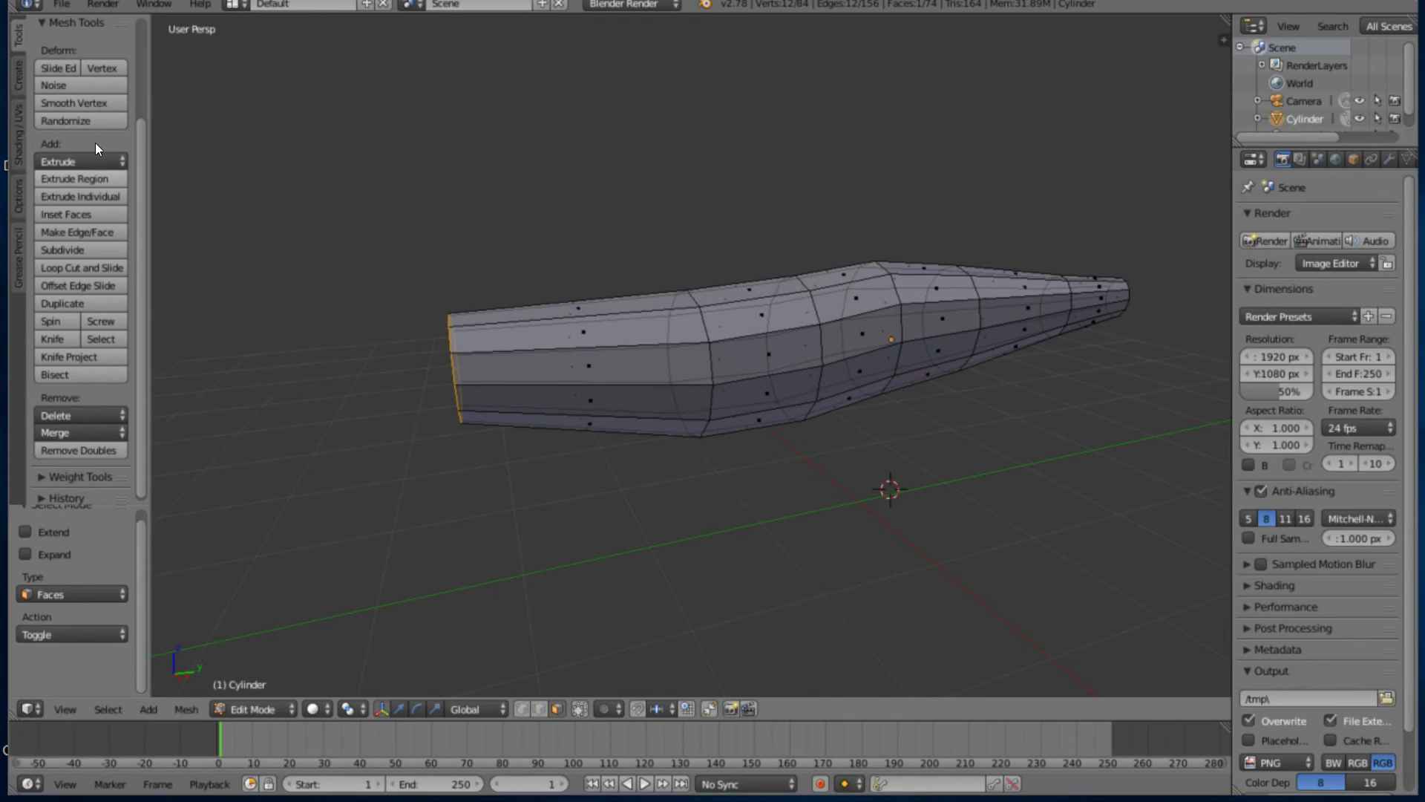
Try extruding the front end face in place and moving it about -0.228 along Y, then undo the extrusion
left_click(75, 179)
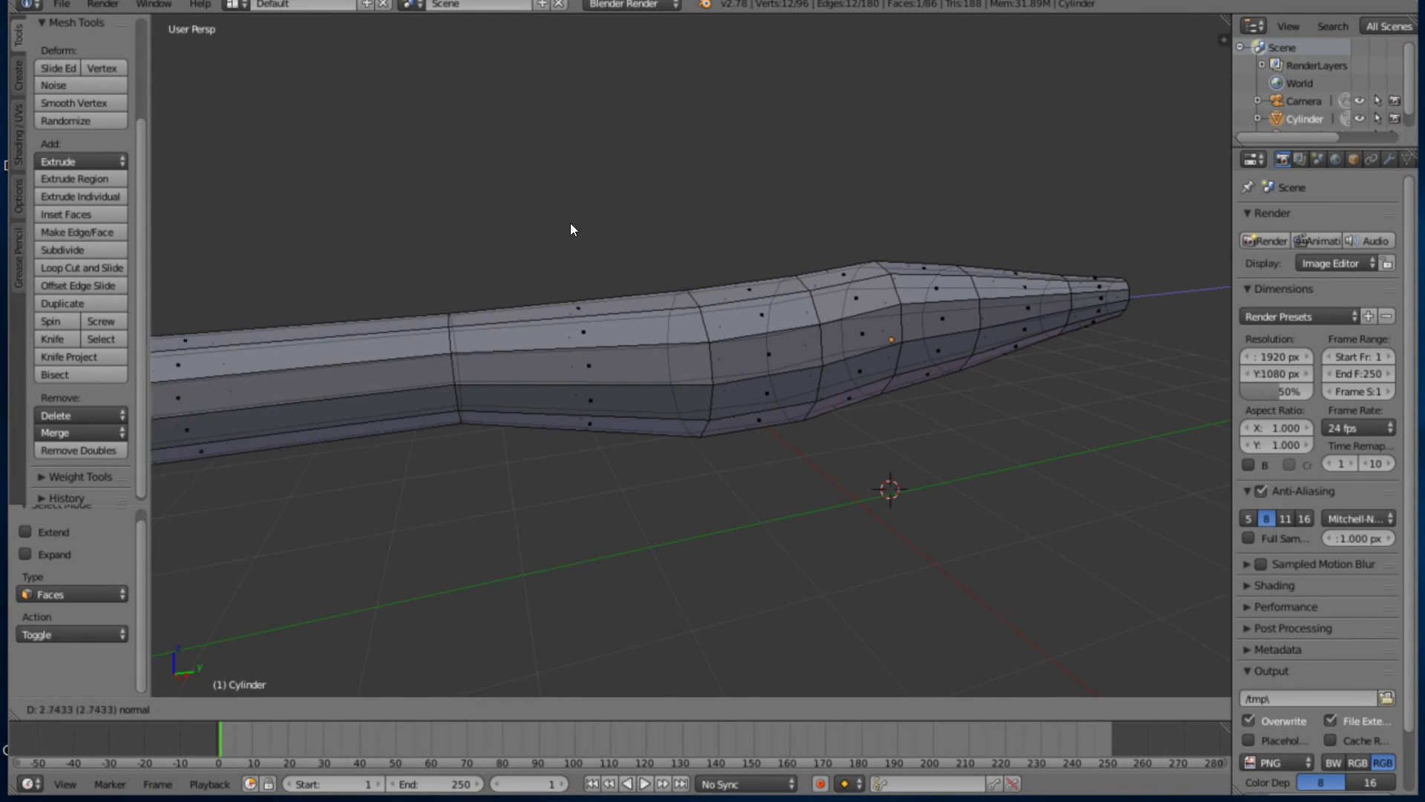
right_click(910, 146)
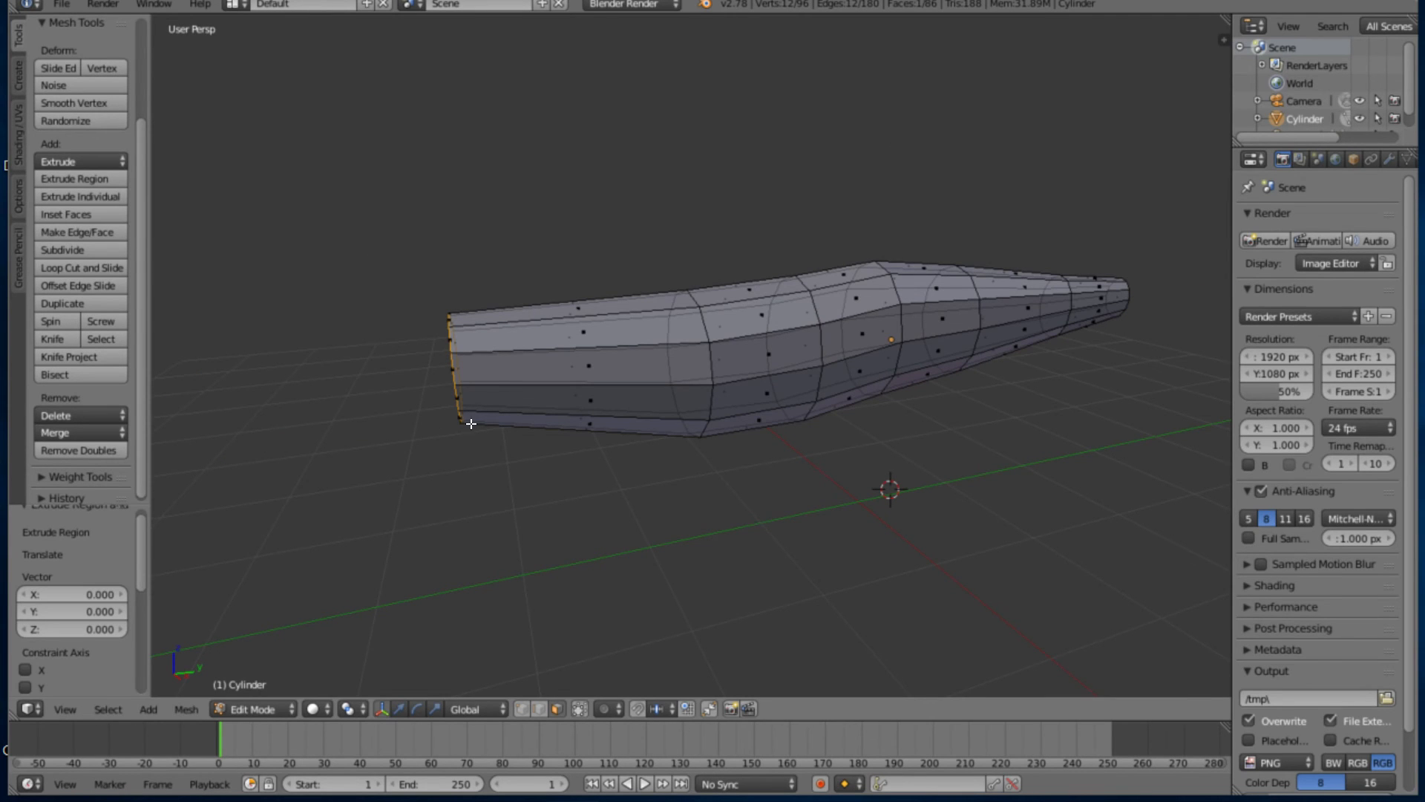
middle_click_drag(306, 395, 369, 305)
scroll(445, 392, "up", 3)
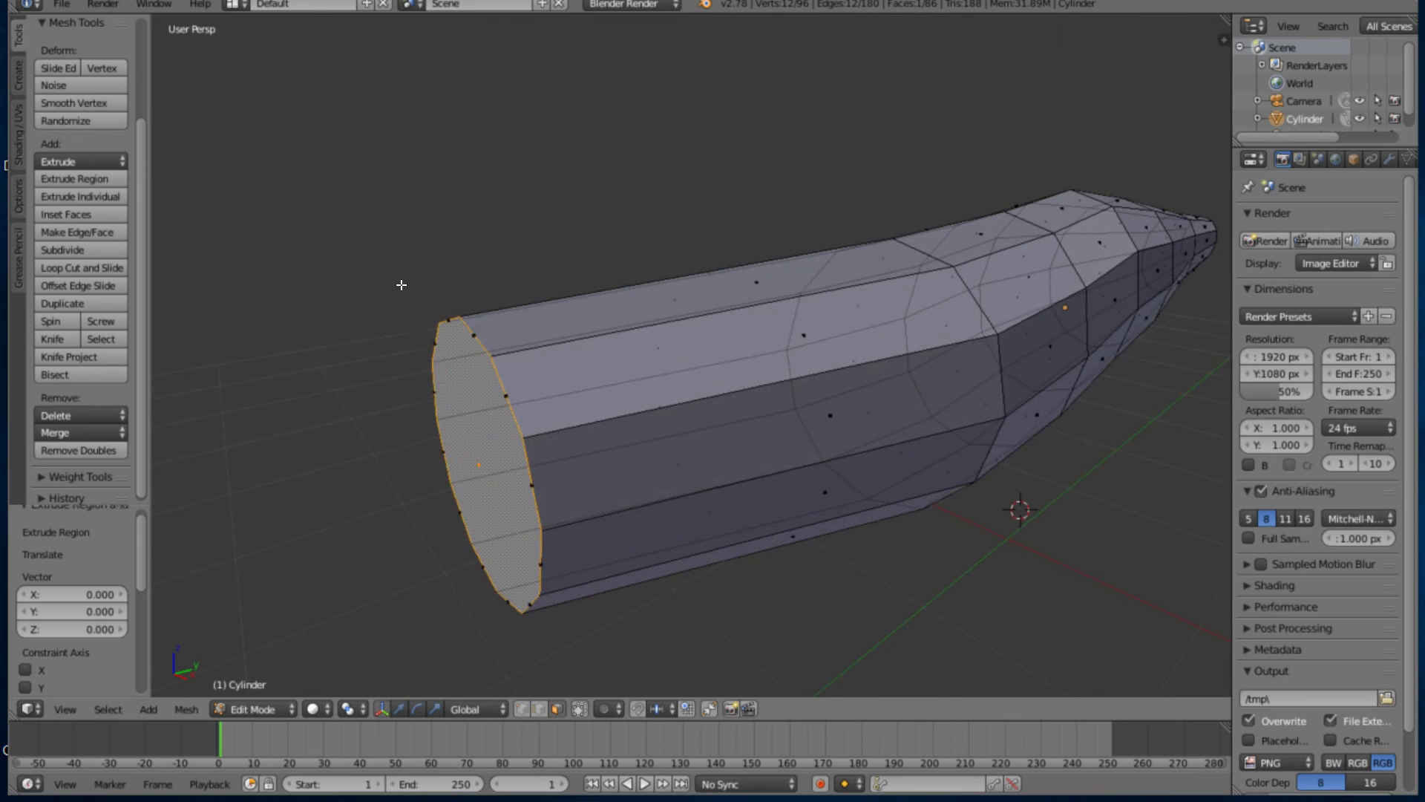
key("ctrl+space")
key("g")
key("y")
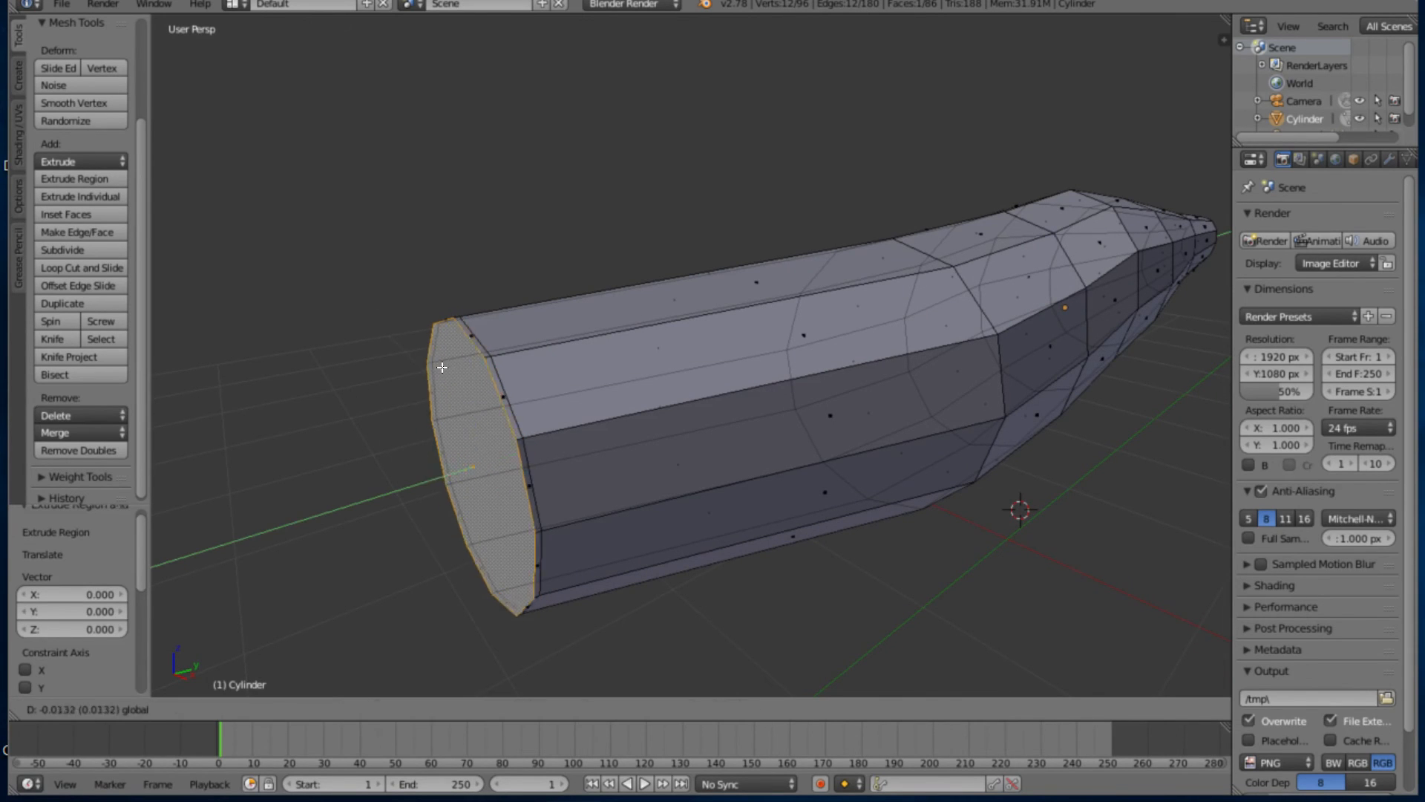
left_click(371, 400)
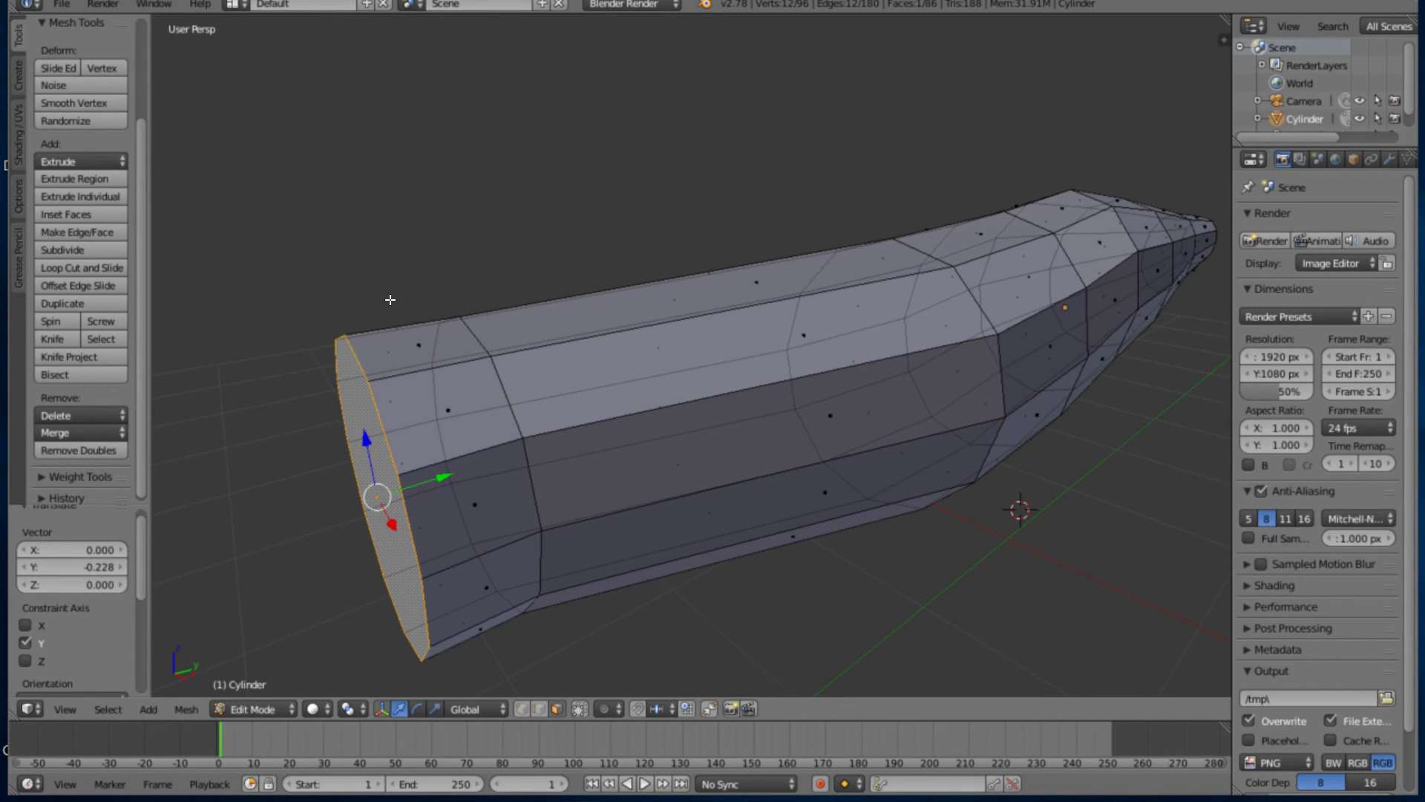
key("ctrl+z")
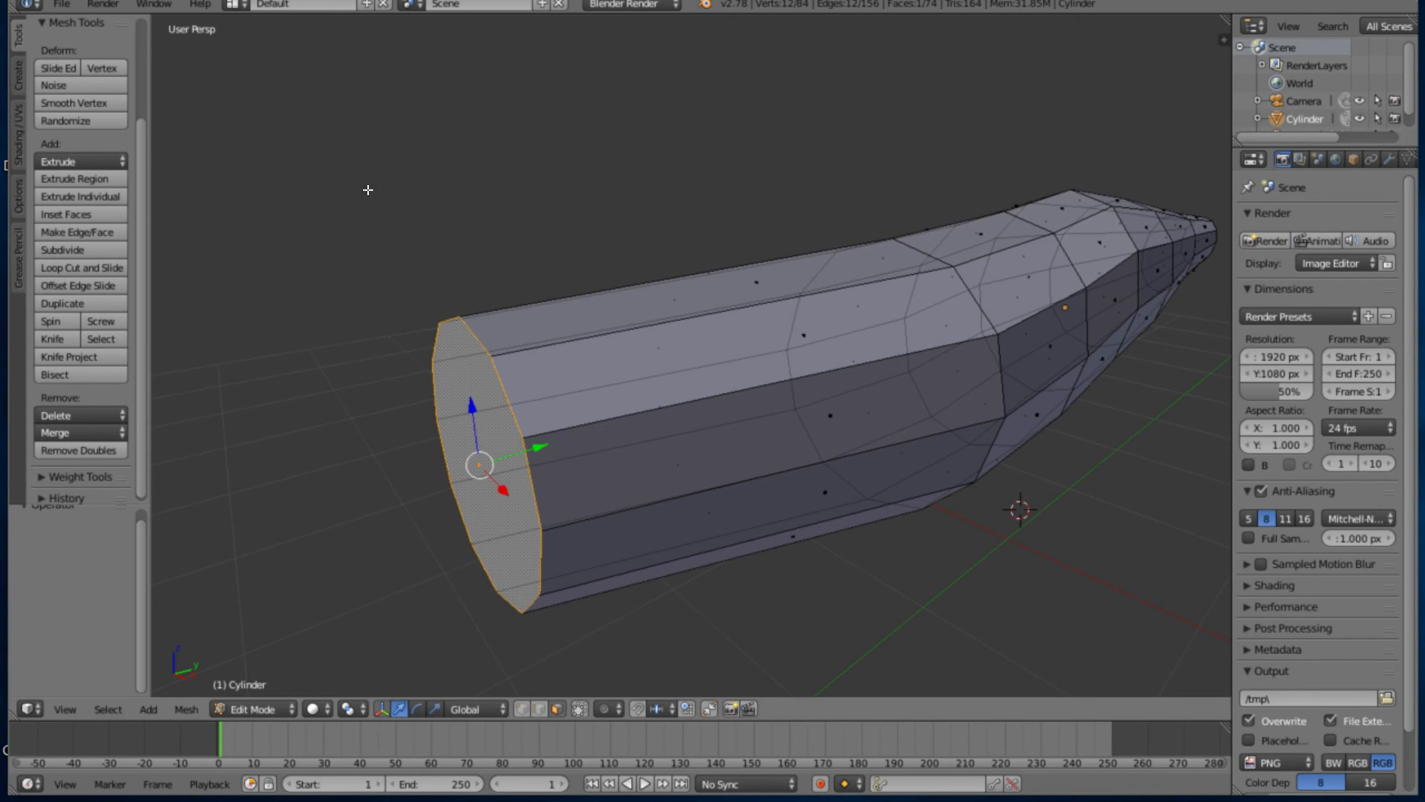
Try extruding the front end face along its normal, including by about 0.379, and undo each attempt
key("e")
left_click(439, 367)
key("ctrl+z")
left_click(78, 160)
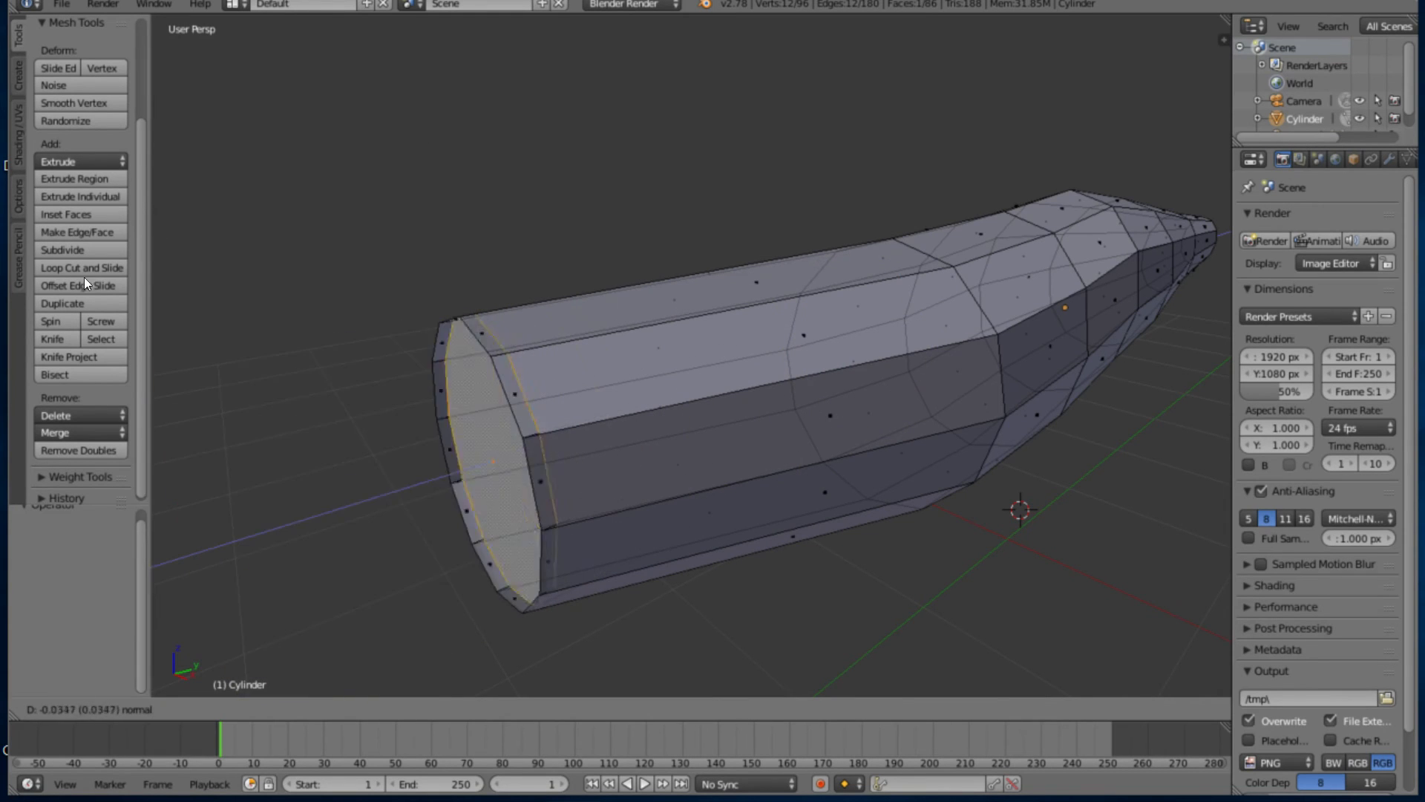
left_click(960, 265)
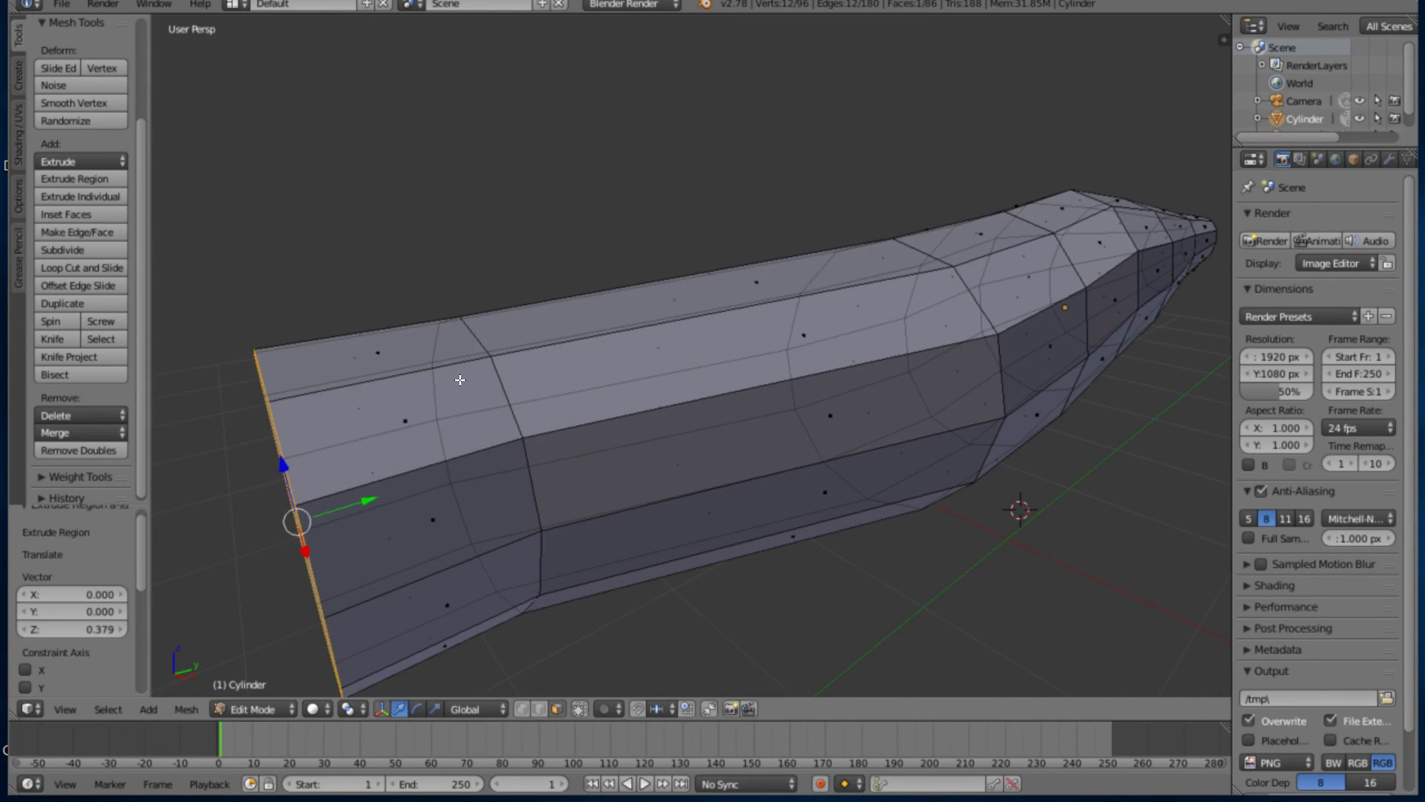
key("ctrl+z")
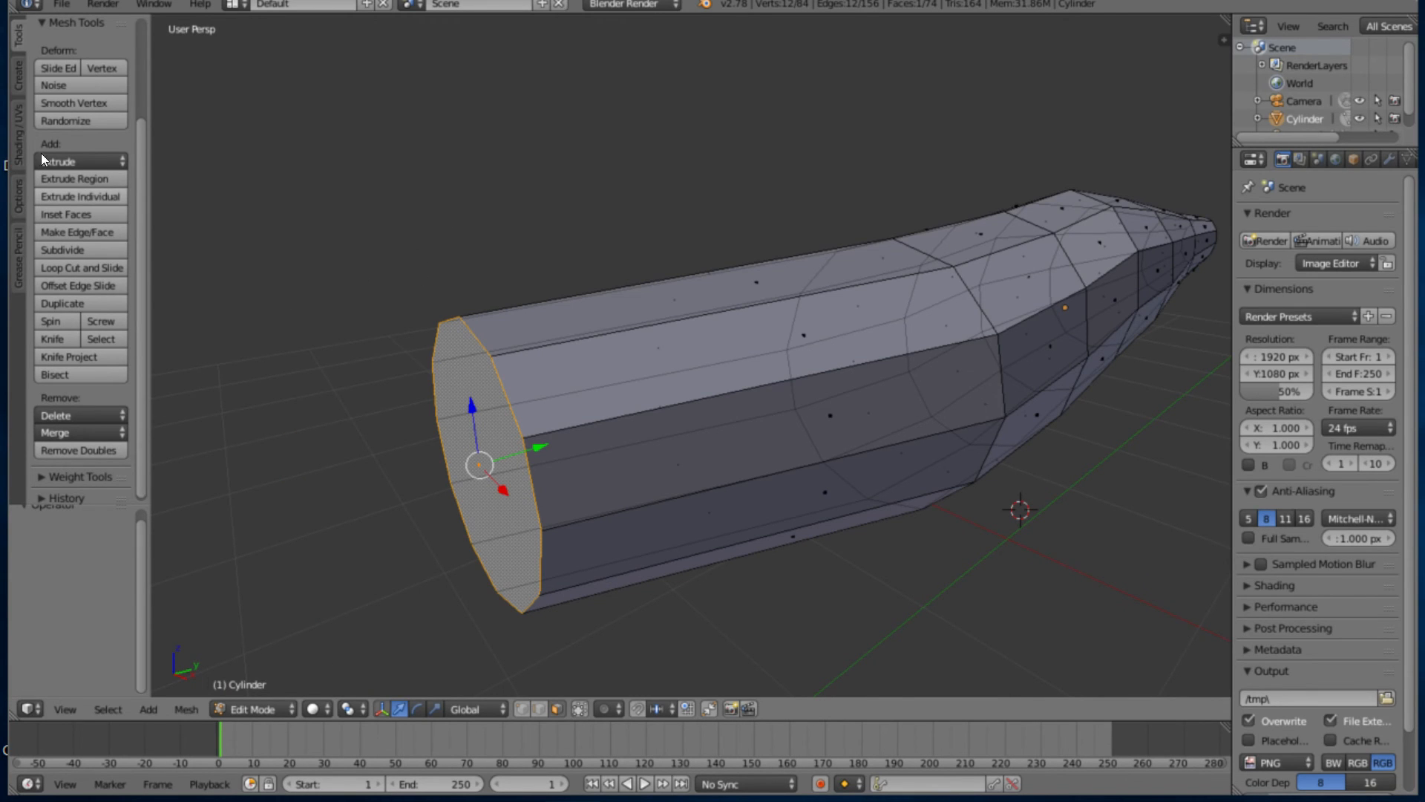
Extrude the front end face in place, then move it about -0.138 and another -0.282 along Y toward the blueprint's nose tip
left_click(64, 178)
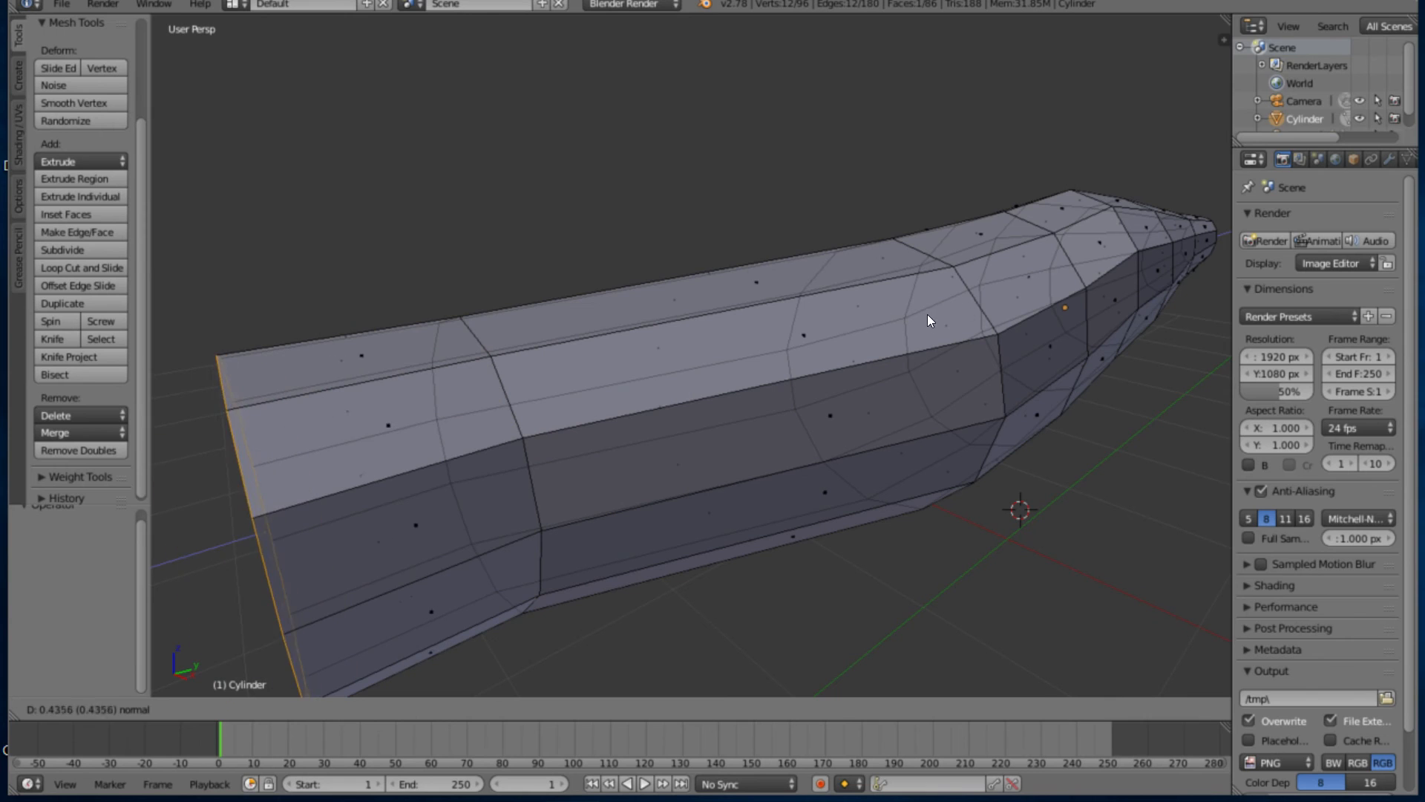
key("Escape")
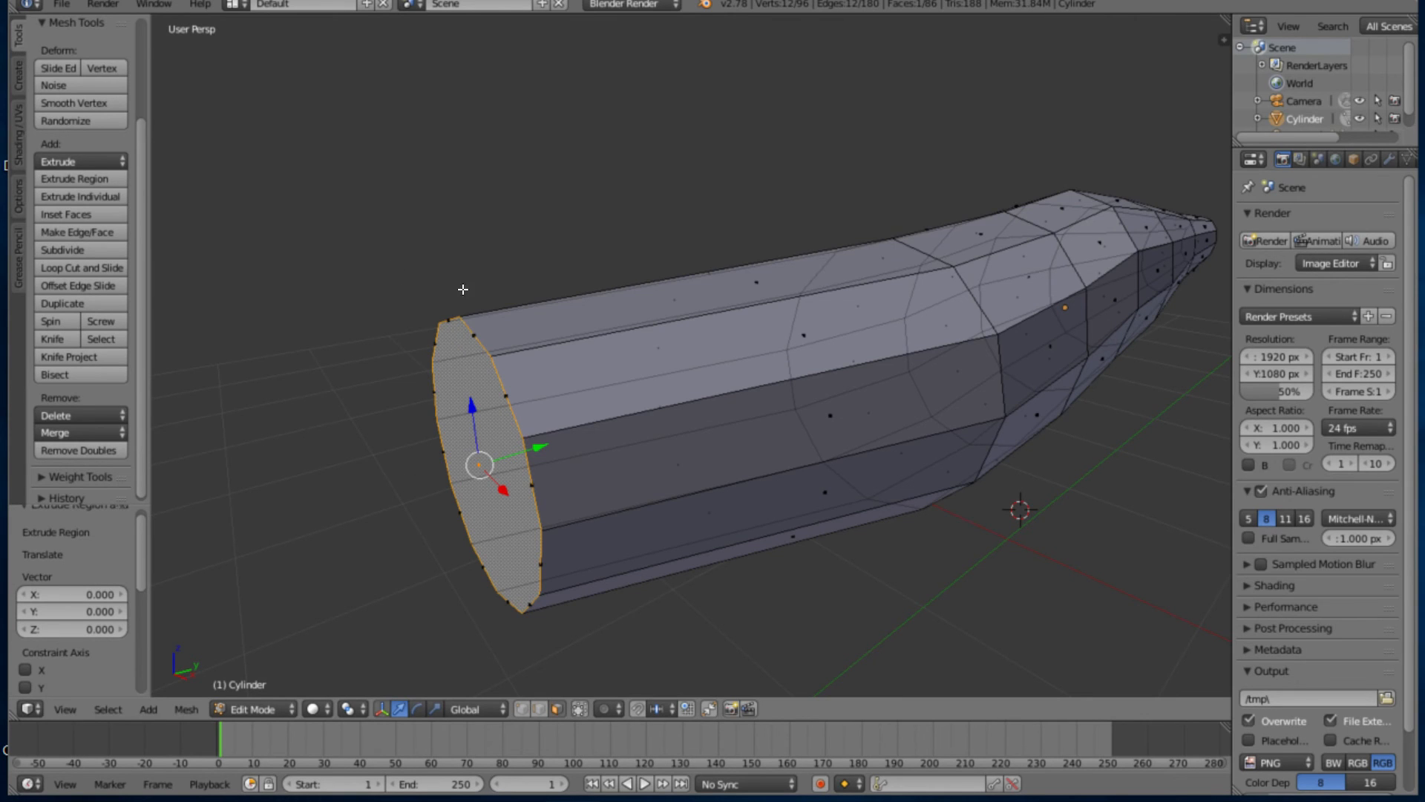
key("g")
key("y")
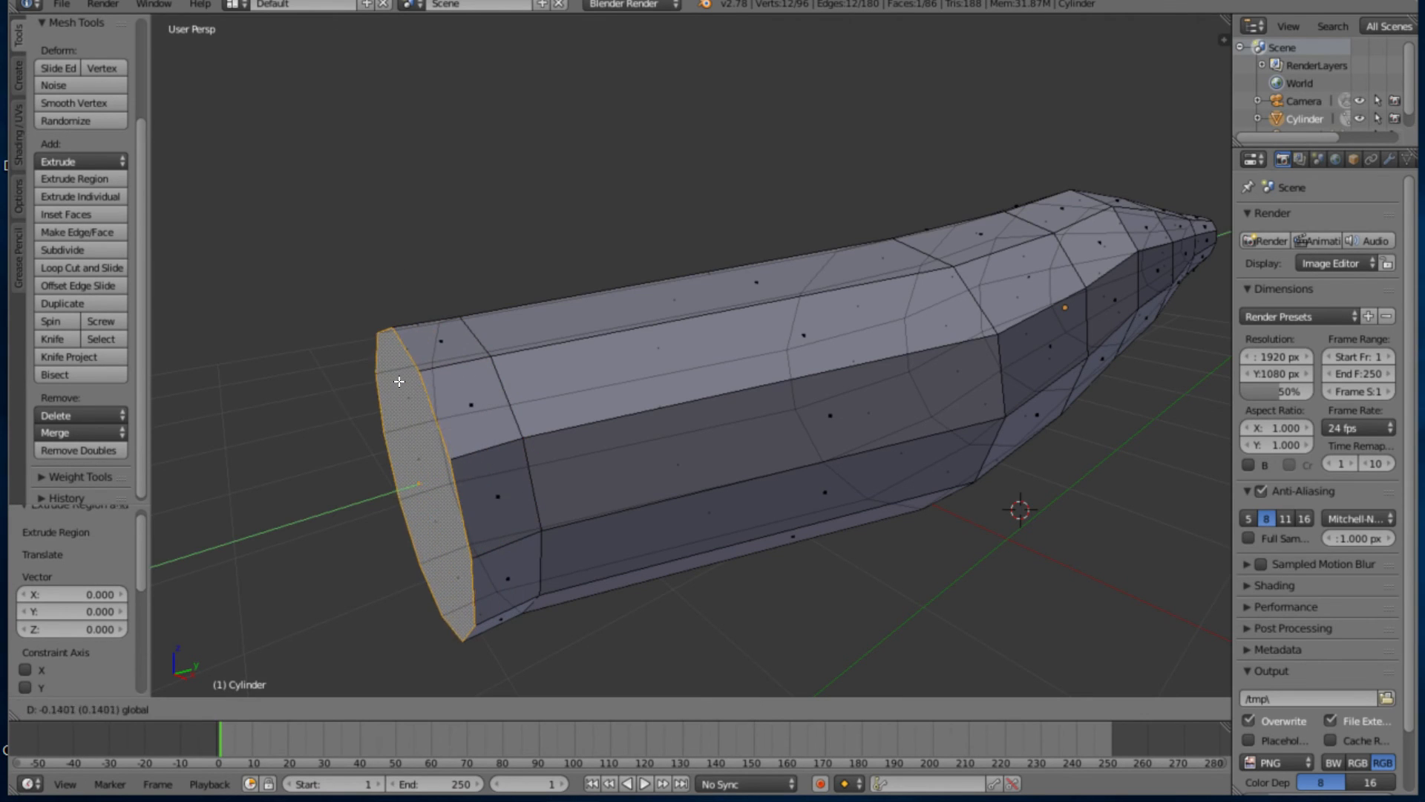
left_click(400, 380)
key("ctrl+alt+q")
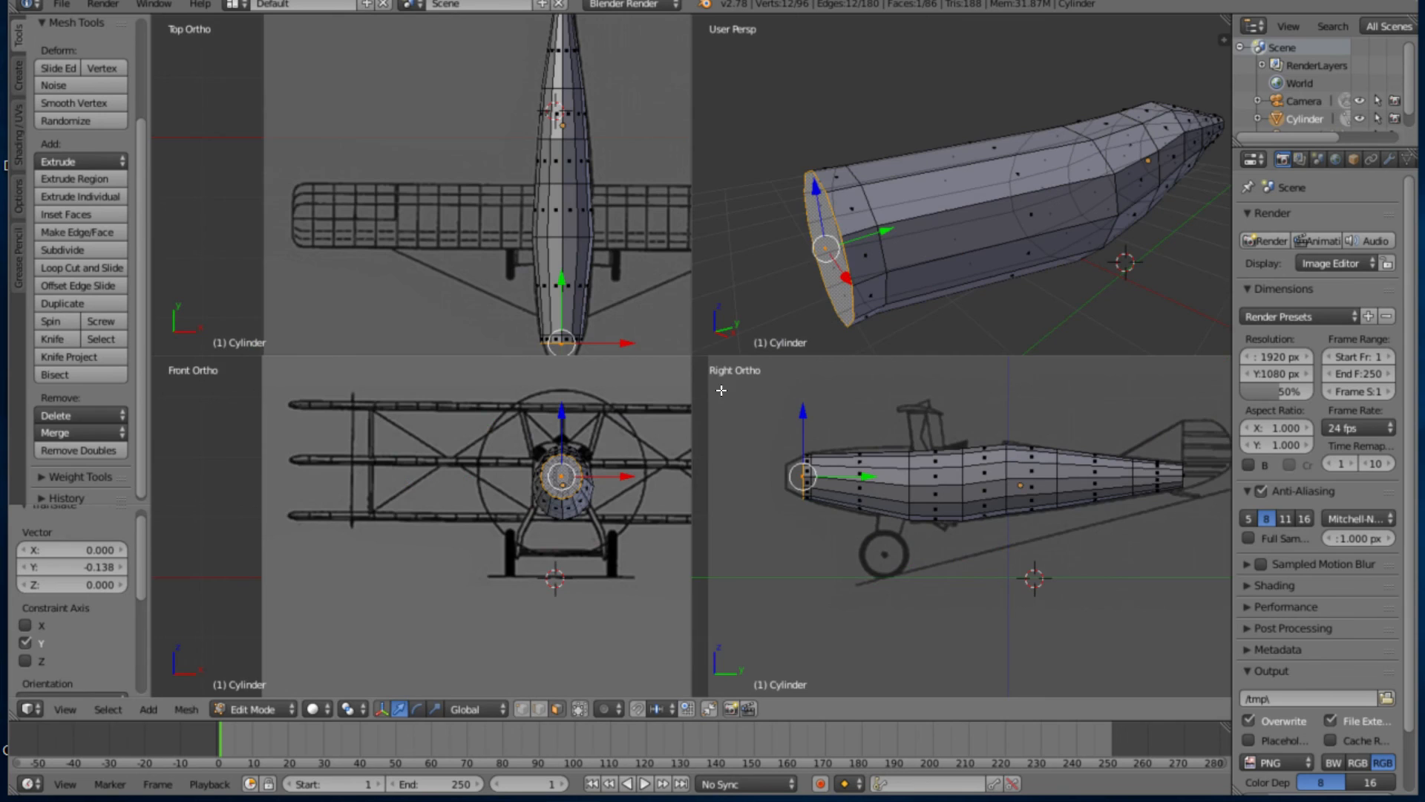
key("g")
key("y")
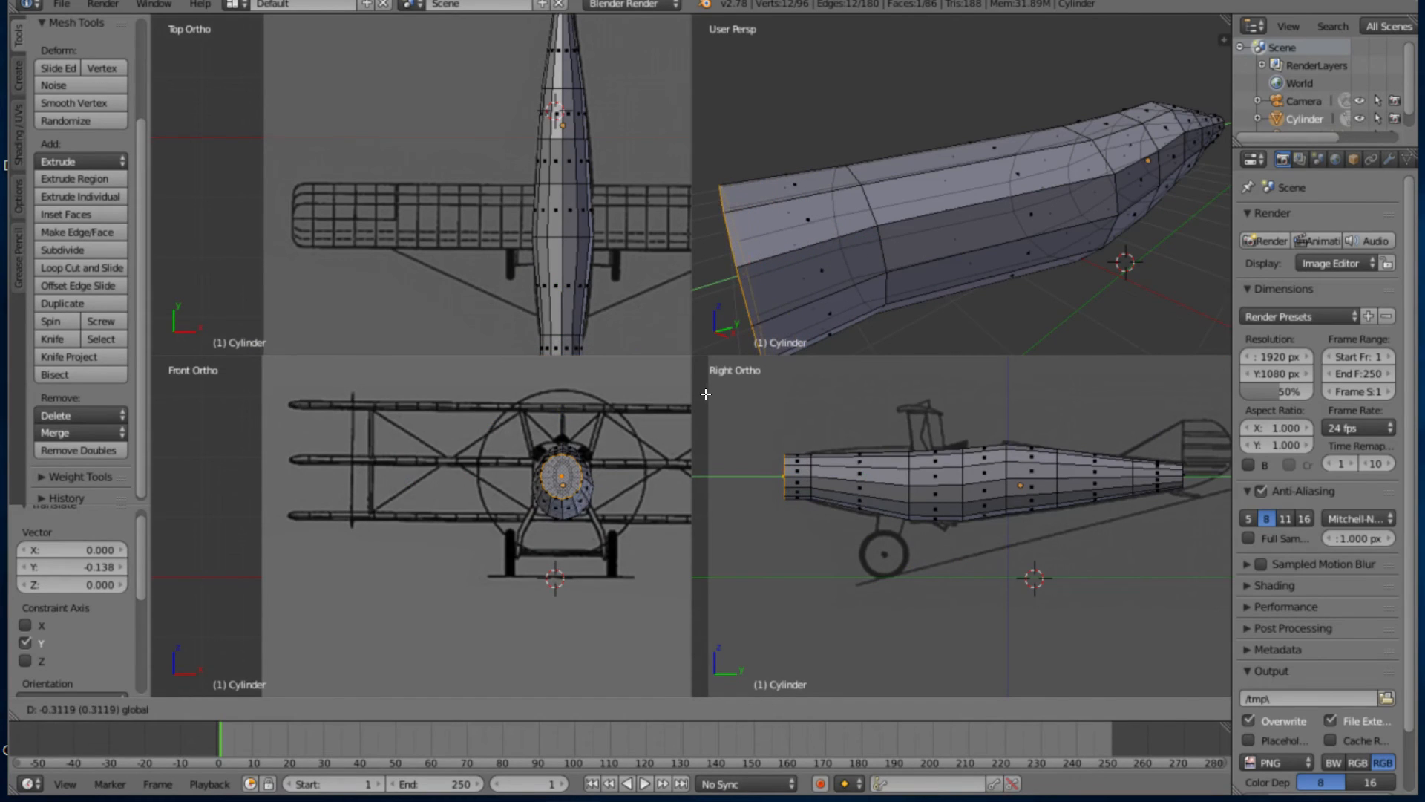
left_click(701, 394)
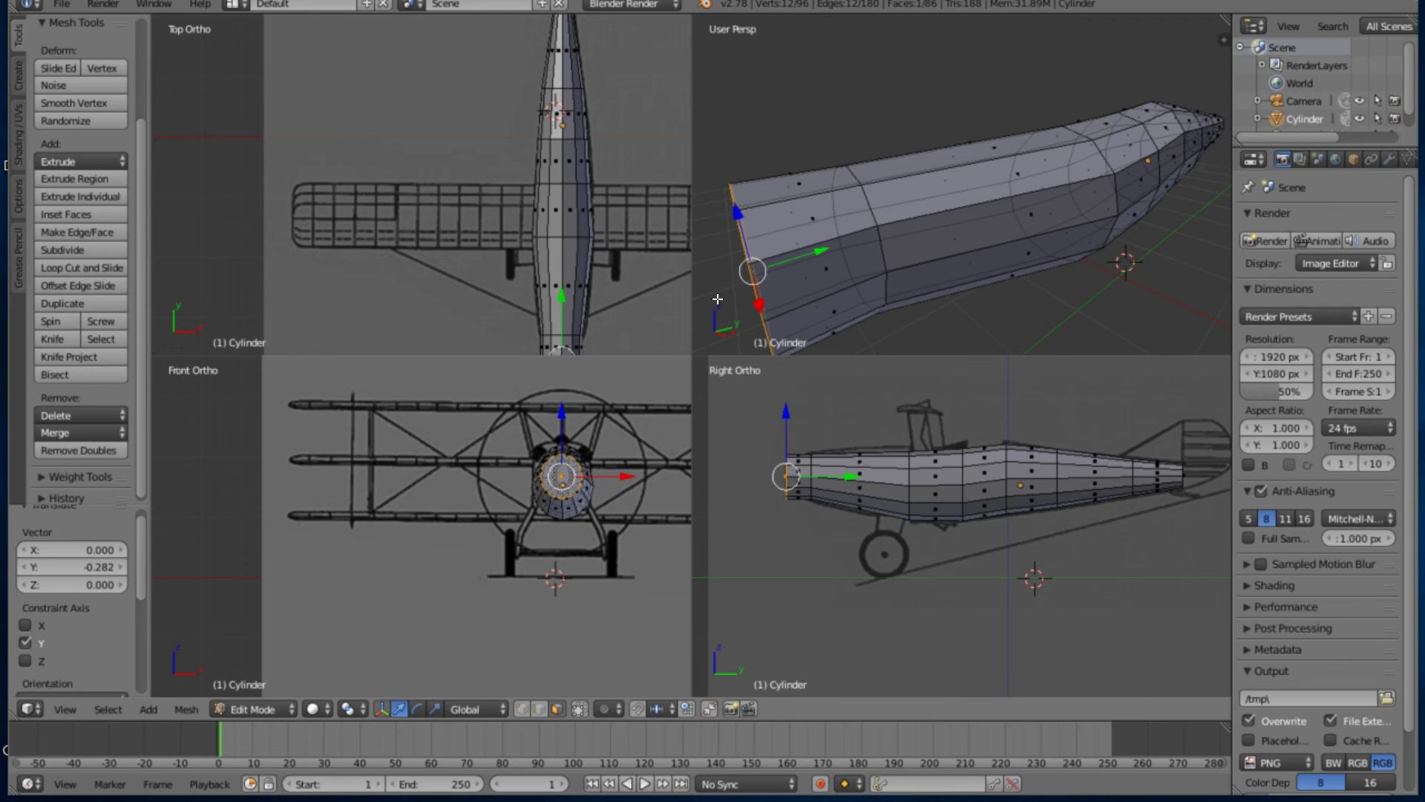
Scale the nose's end ring by about 0.590 along Z and 0.661 along X to match the blueprint's side and top outlines
scroll(724, 416, "up", 2)
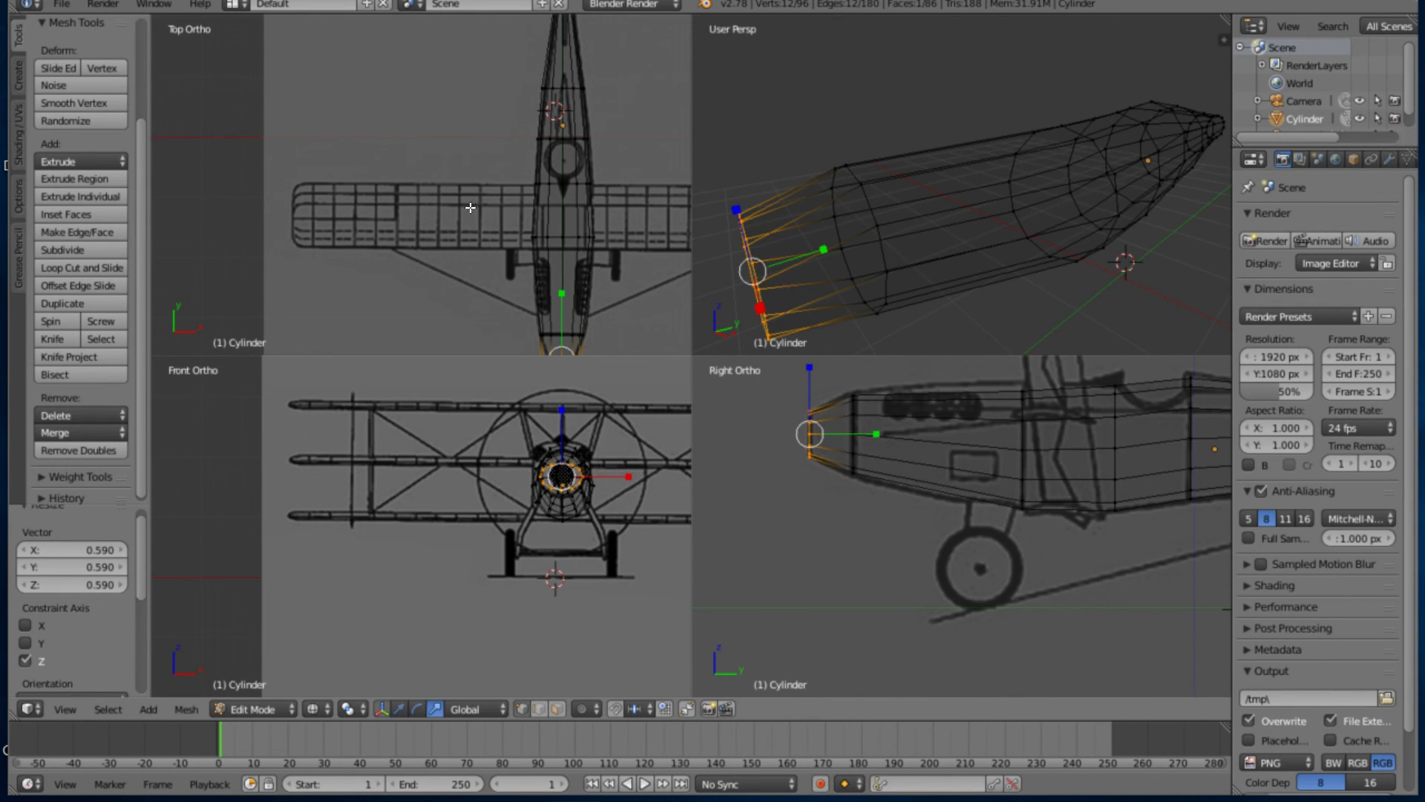
middle_click_drag(472, 216, 423, 84, "shift")
scroll(423, 171, "up", 3)
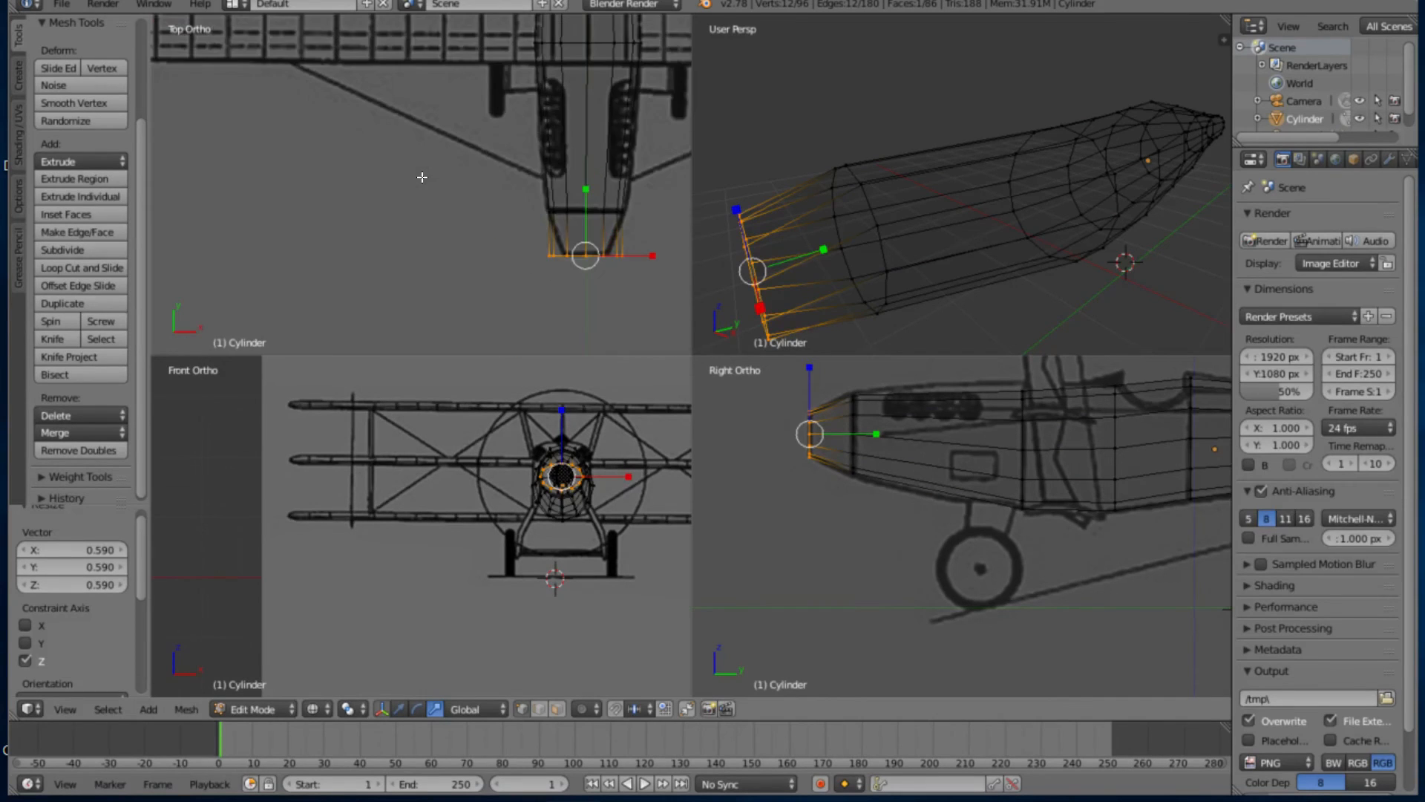
scroll(475, 229, "up", 1)
middle_click_drag(484, 229, 399, 195, "shift")
right_click(471, 205)
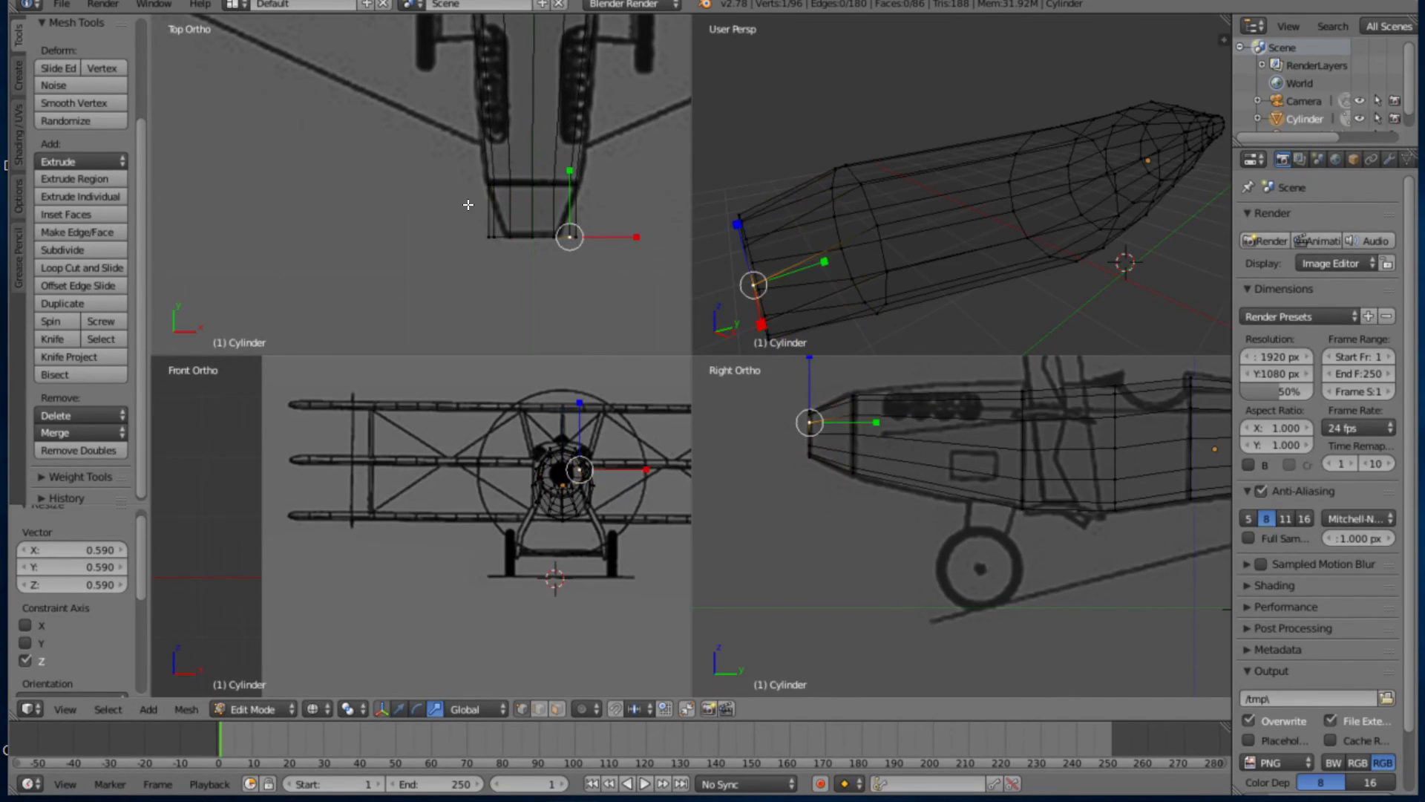
right_click(528, 232, "alt")
key("s")
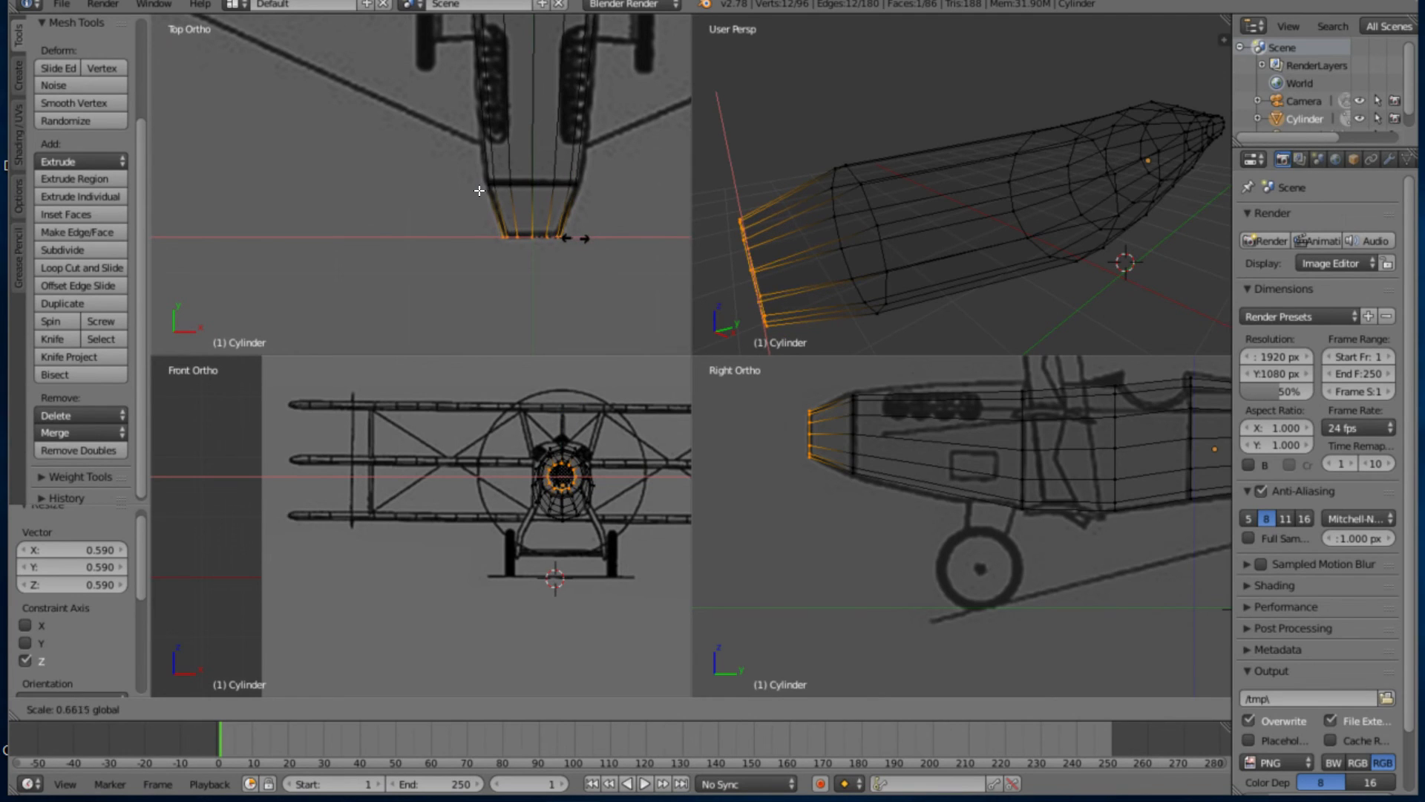
left_click(480, 190)
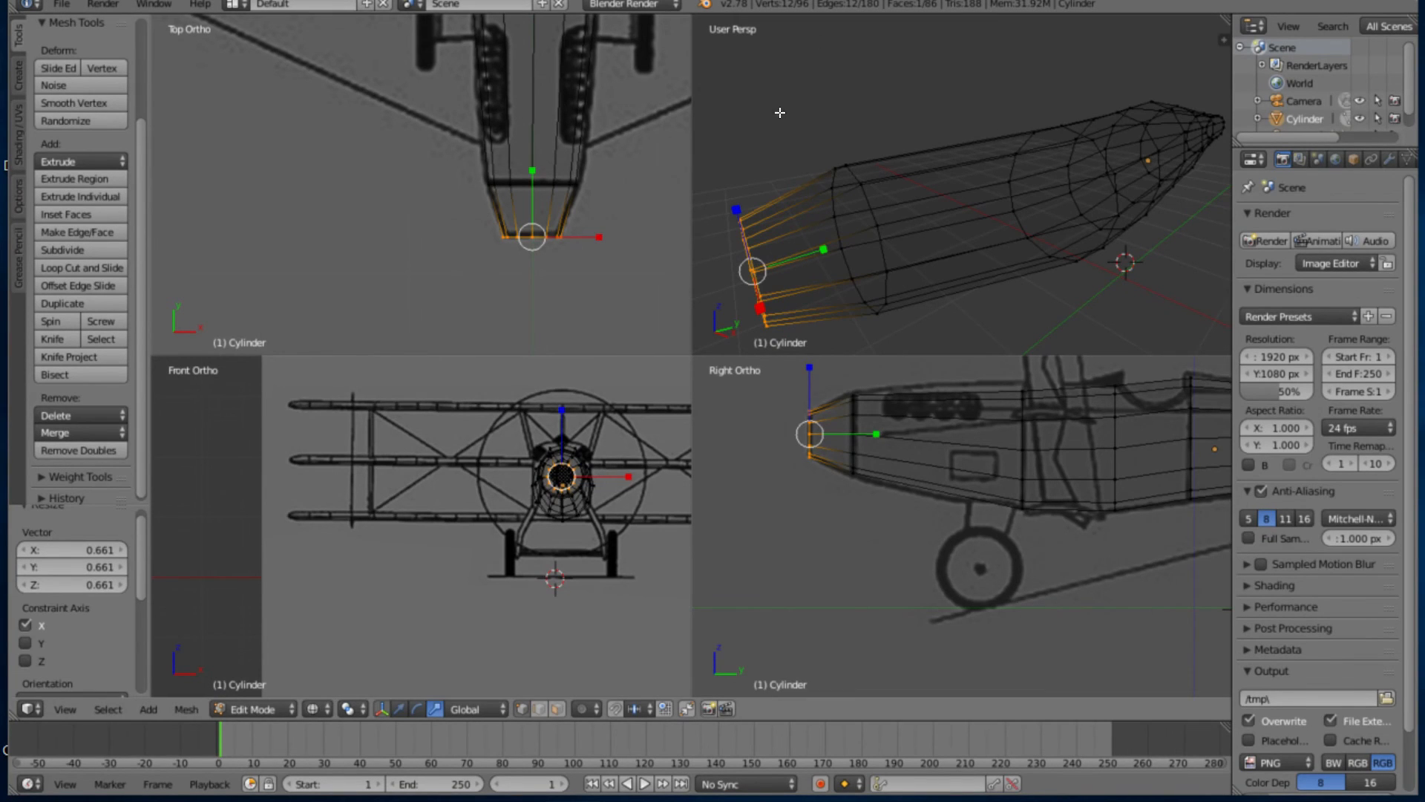
Maximize the perspective view in solid shading and inspect the tapered nose from several angles
key("ctrl+alt+q")
scroll(438, 296, "down", 5)
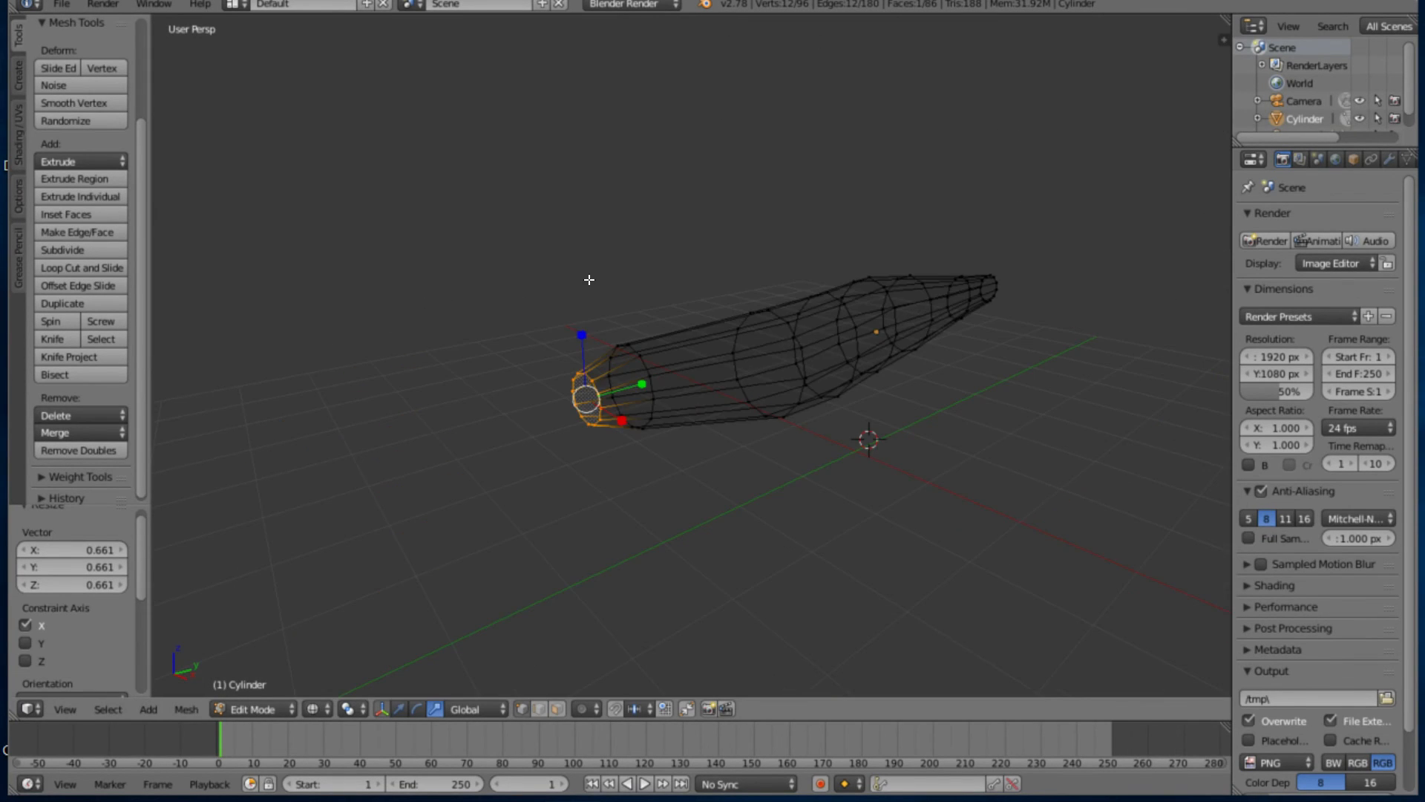
middle_click_drag(542, 379, 565, 360)
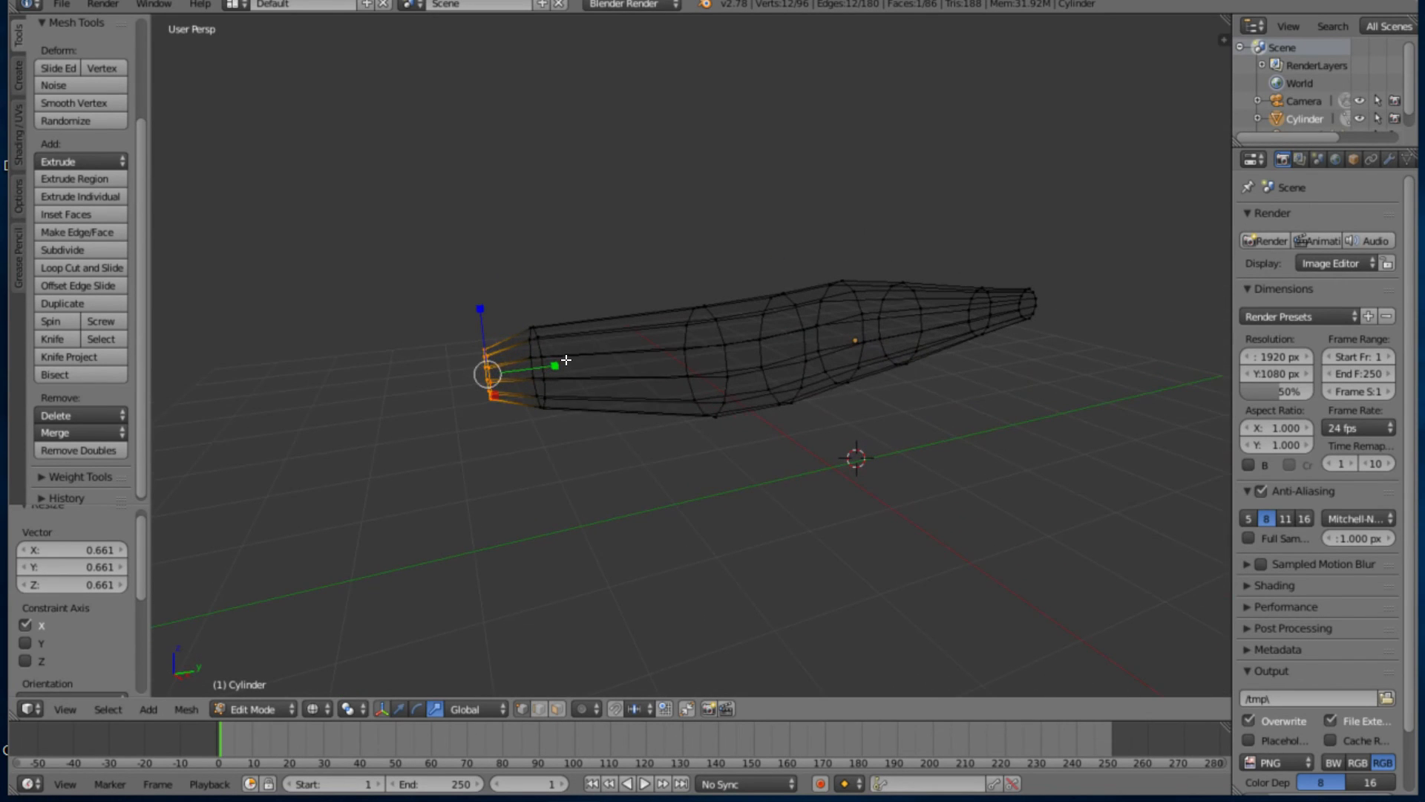
key("z")
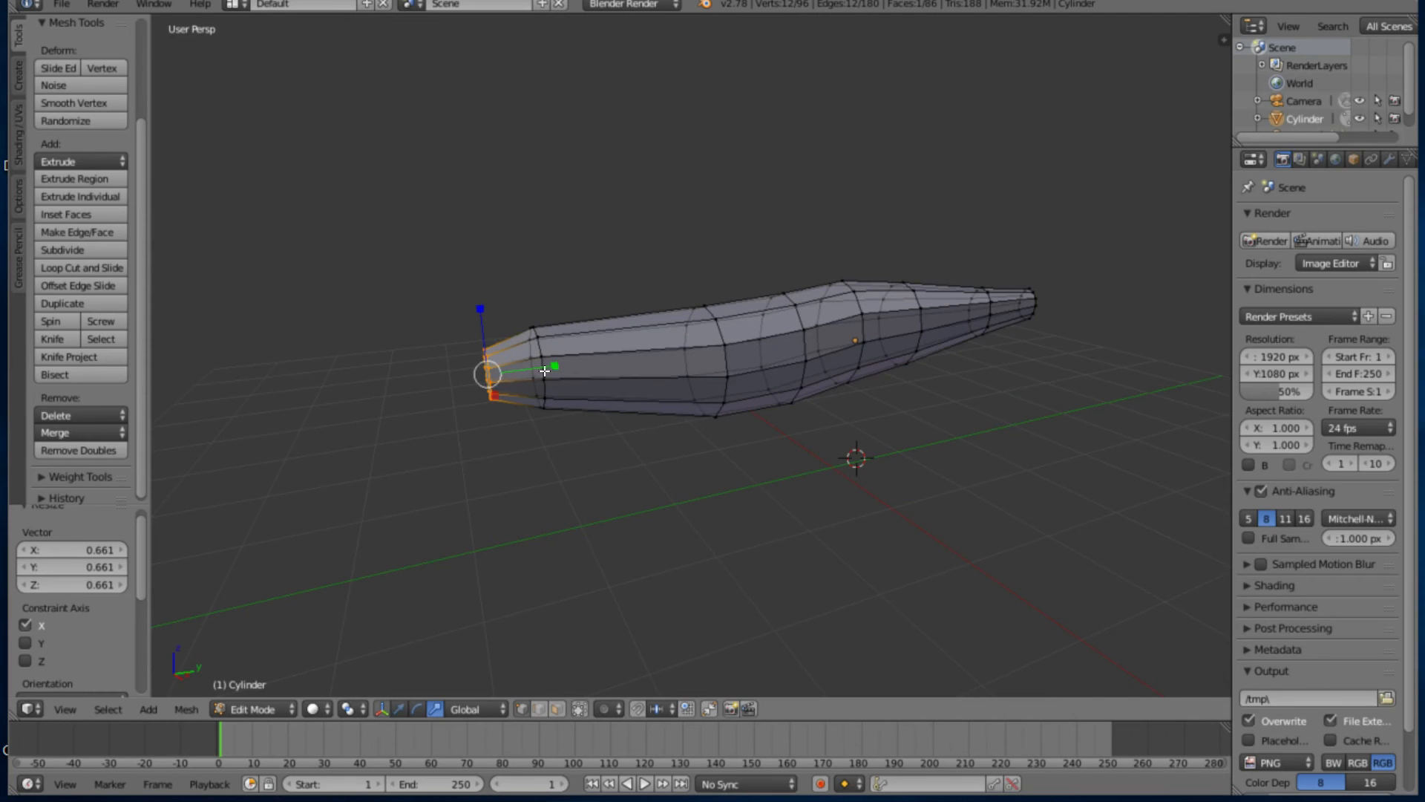
middle_click_drag(438, 389, 594, 420)
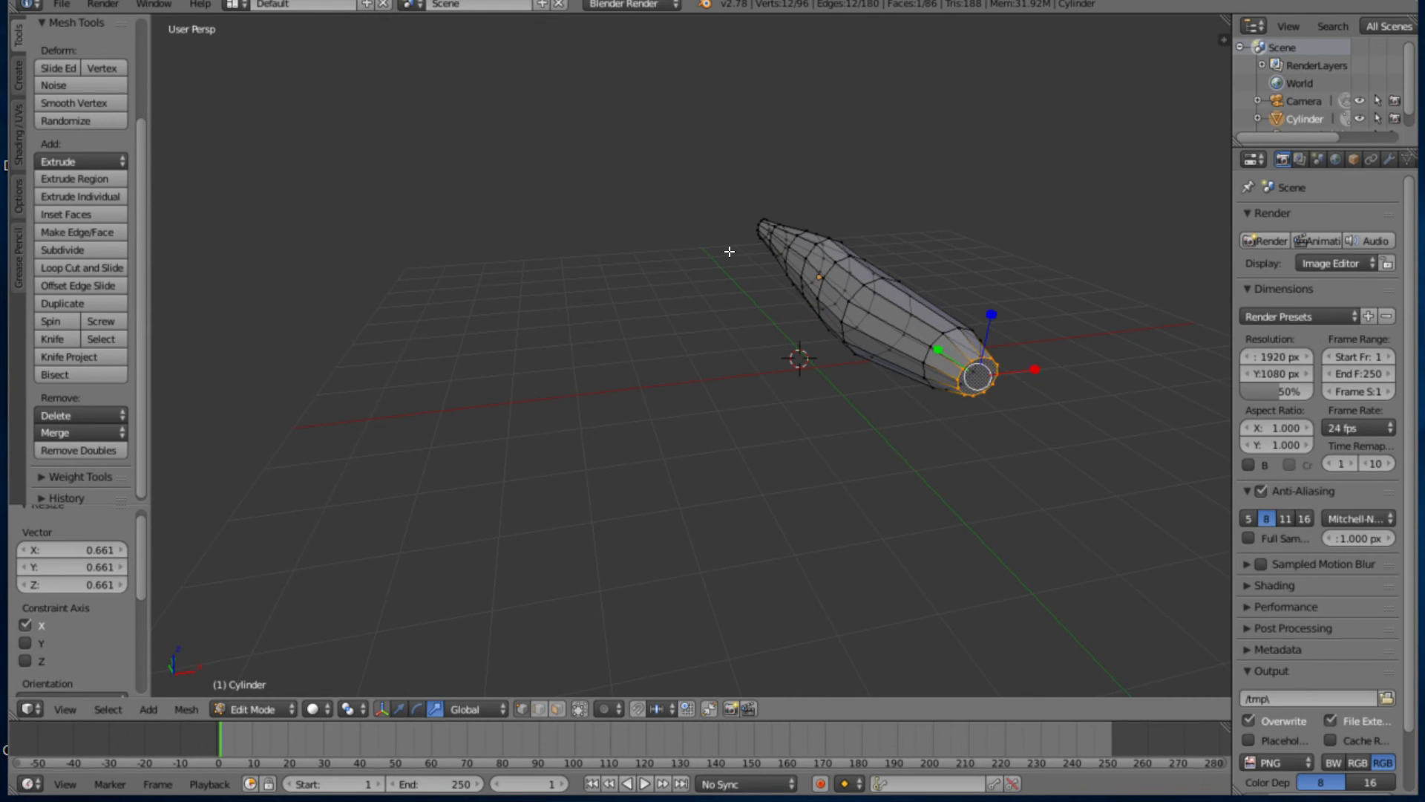
middle_click_drag(864, 269, 668, 260)
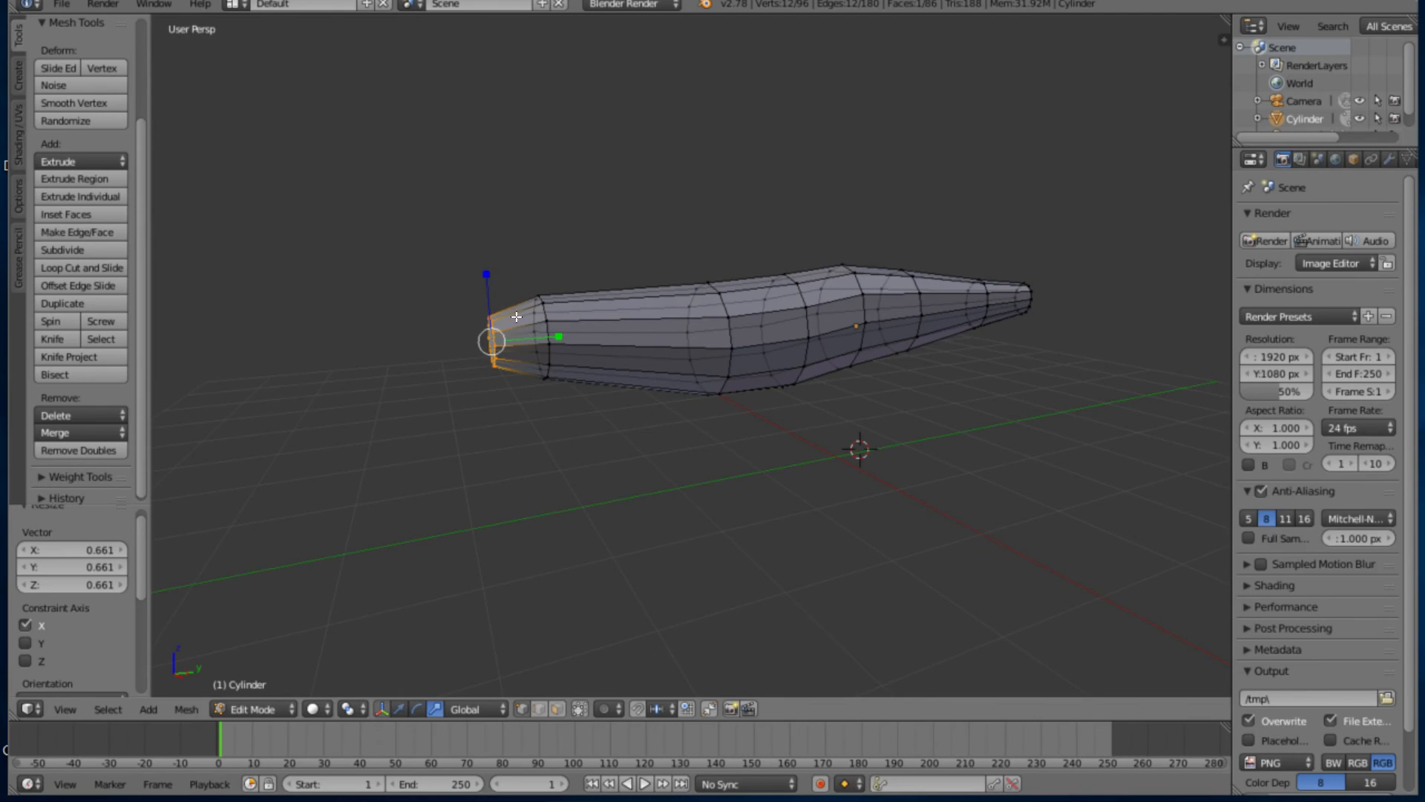
Extrude the nose's end ring in place, then move it about -0.198 and another -0.034 along Y to form a short hub
key("e")
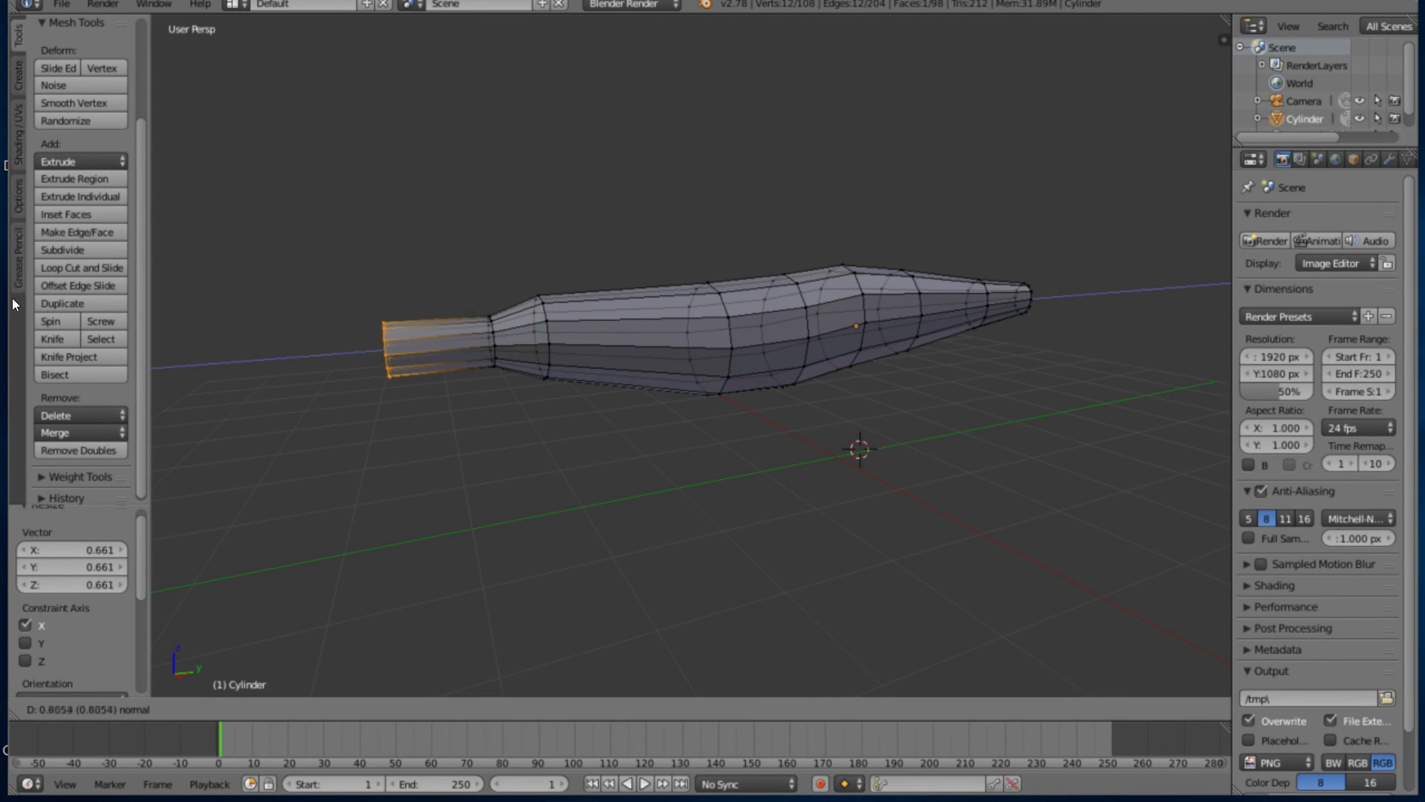
key("Escape")
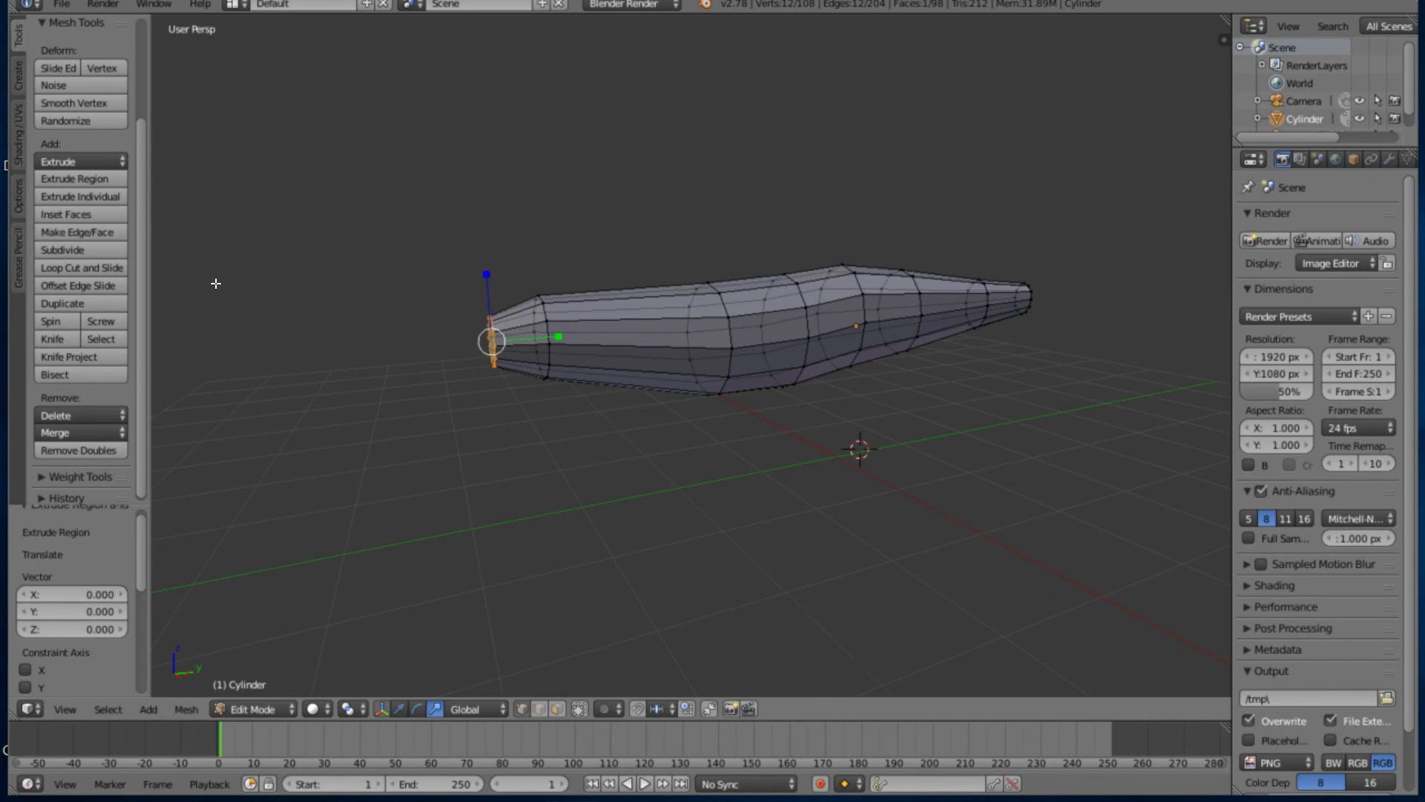
key("w")
key("g")
key("y")
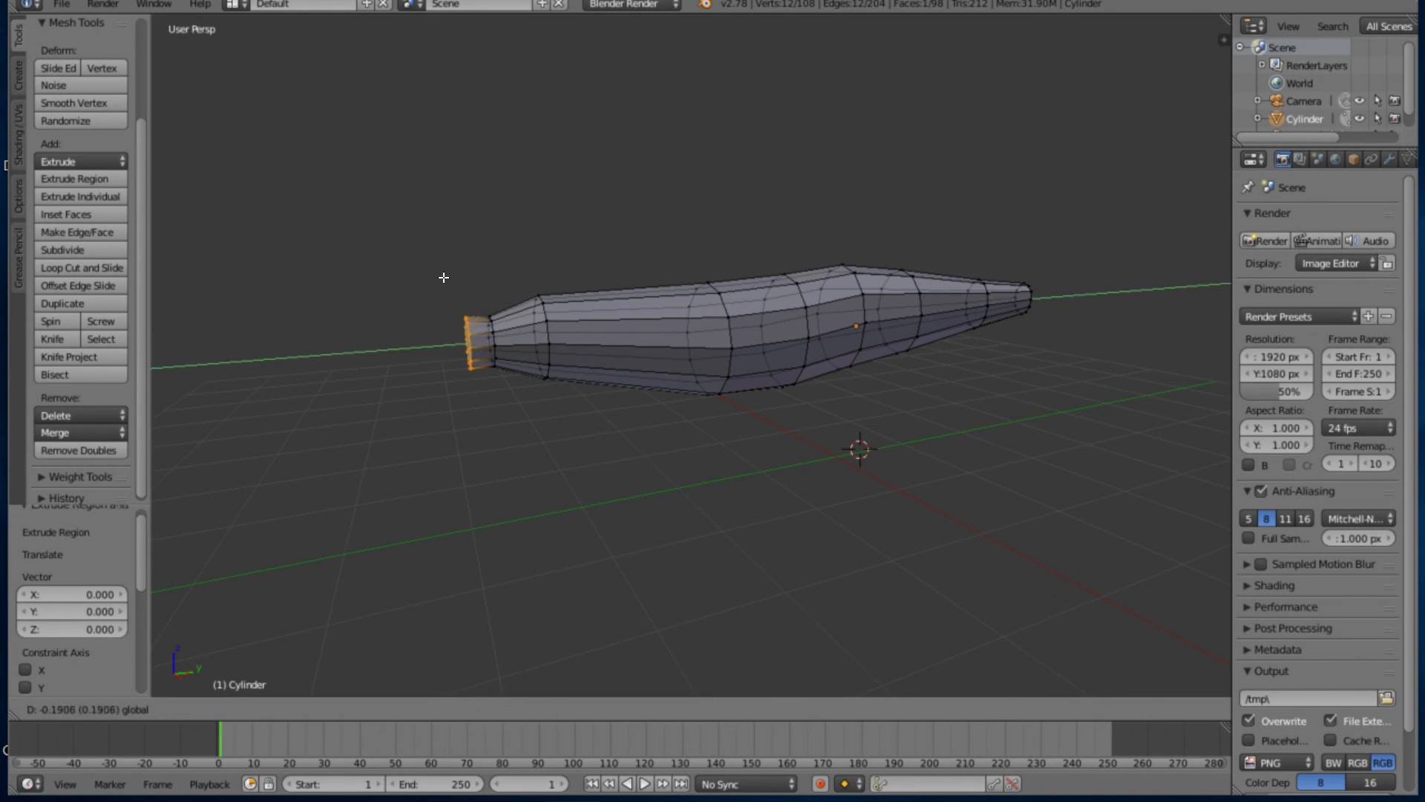
left_click(442, 277)
scroll(438, 380, "up", 5)
scroll(320, 321, "down", 5)
middle_click_drag(370, 327, 435, 359)
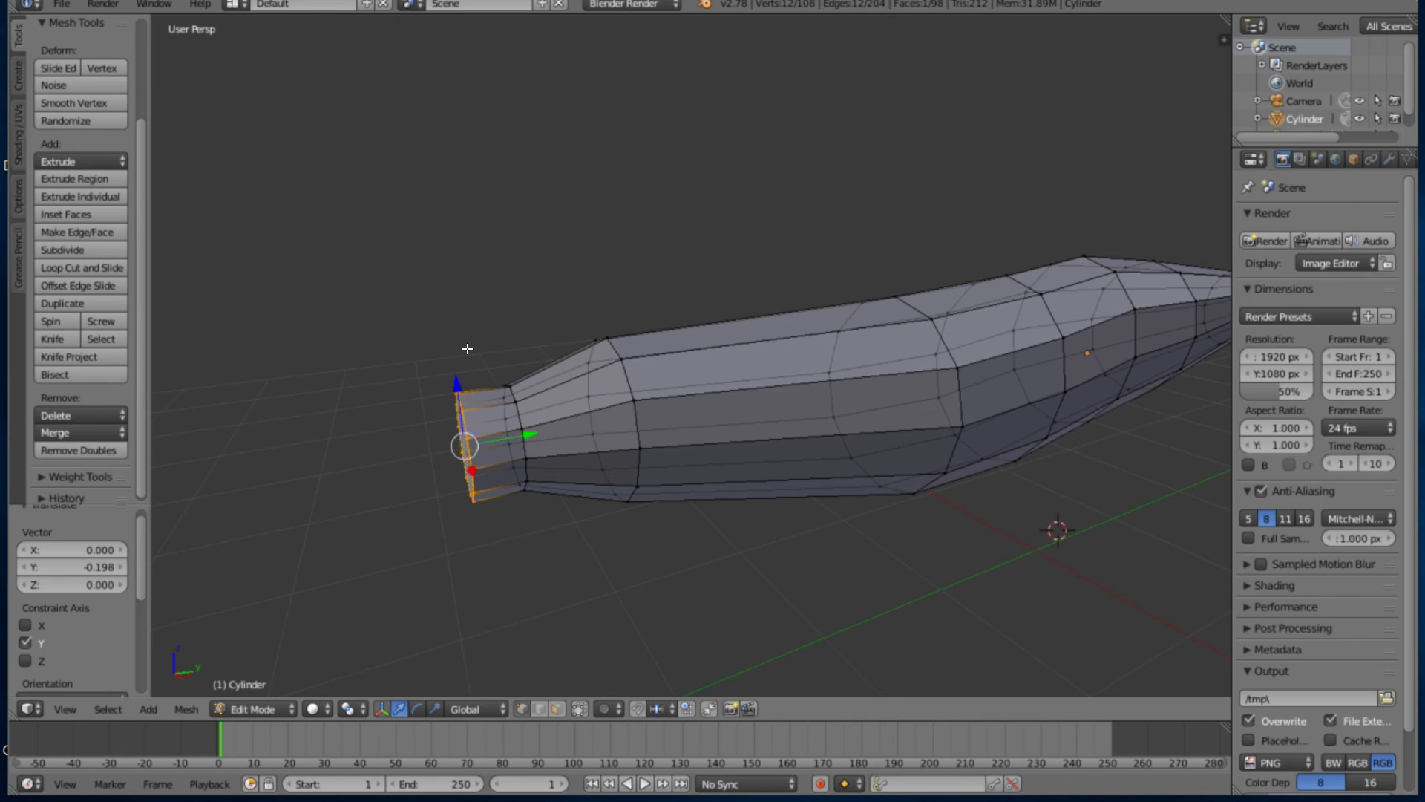
middle_click_drag(436, 379, 493, 288)
Switch to face selection and select the two opposite side faces on the upper and lower sides of the nose hub
key("ctrl+Tab")
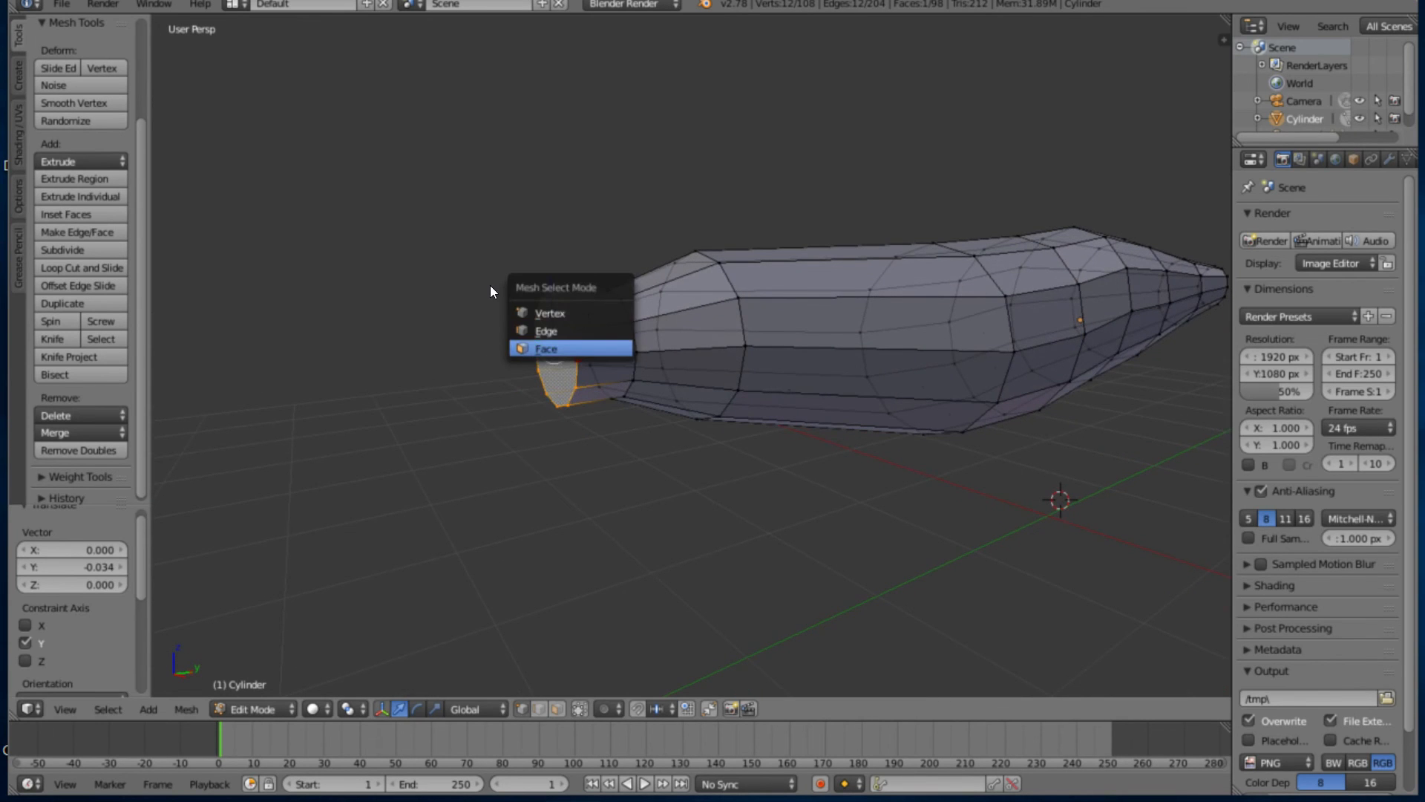
key("Return")
middle_click_drag(489, 341, 554, 369)
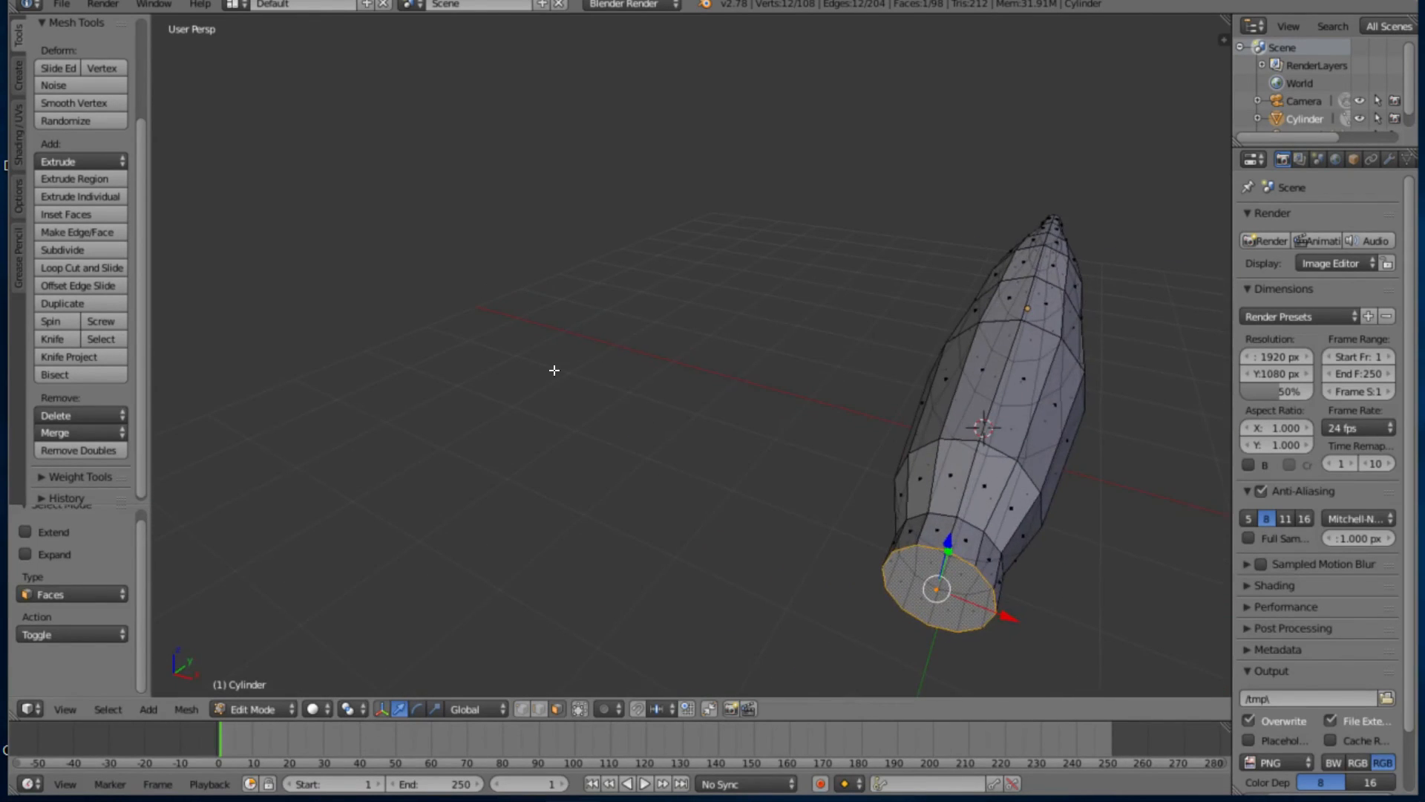
right_click(784, 433)
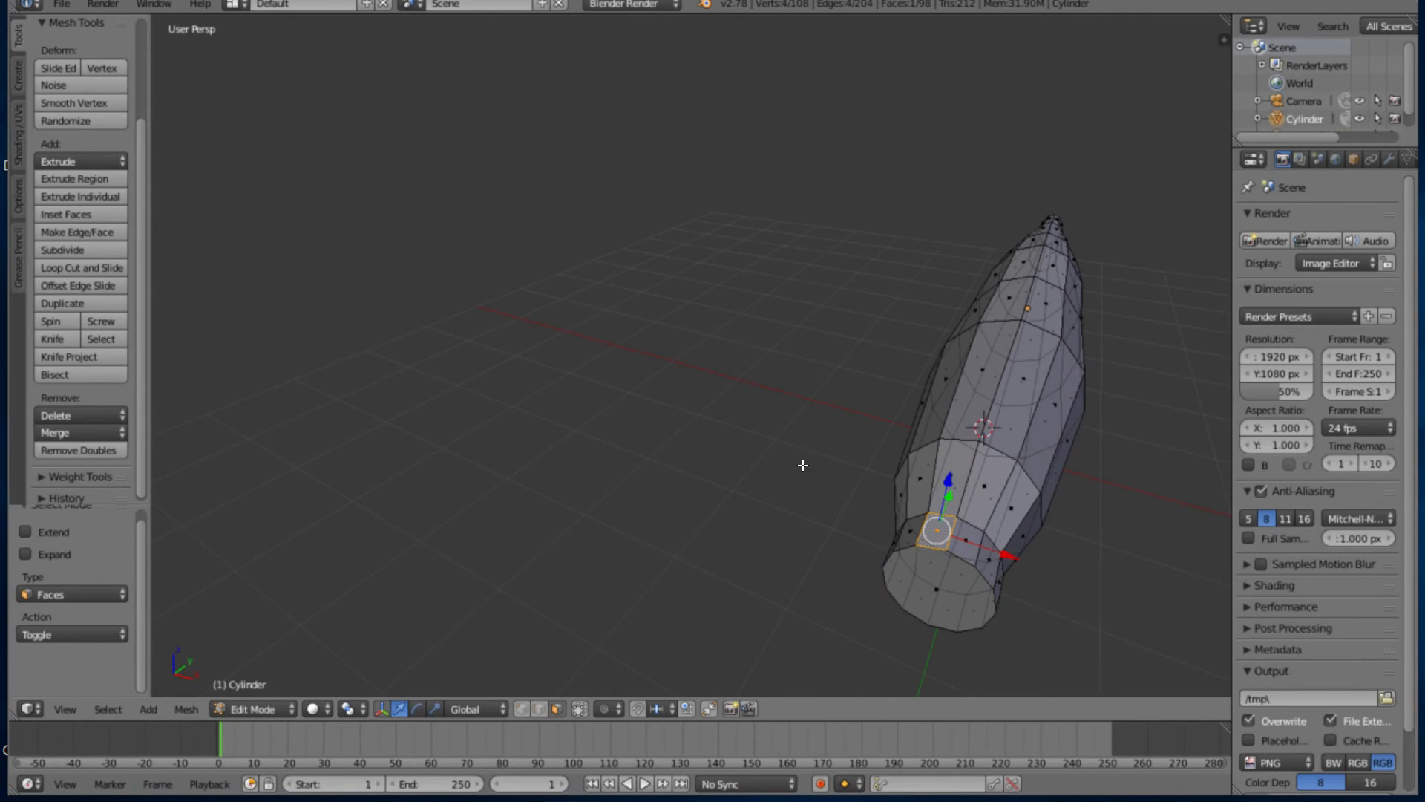
middle_click_drag(789, 474, 750, 312)
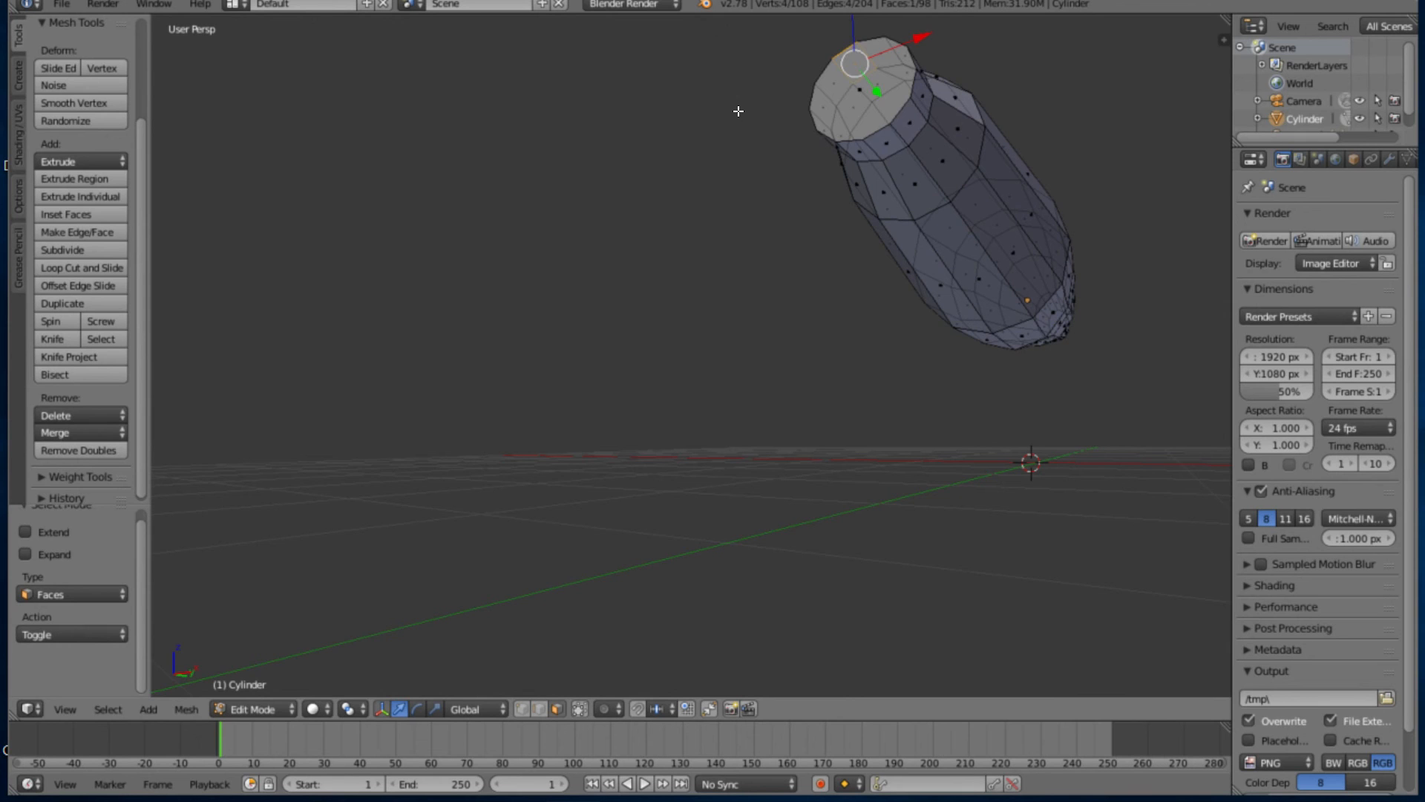
right_click(738, 112, "shift")
mouse_move(746, 173)
middle_mouse_down()
mouse_move(732, 191)
mouse_move(692, 181)
mouse_move(719, 169)
mouse_move(639, 230)
middle_mouse_up()
key("z")
middle_click_drag(555, 136, 708, 190)
middle_click_drag(732, 280, 666, 178)
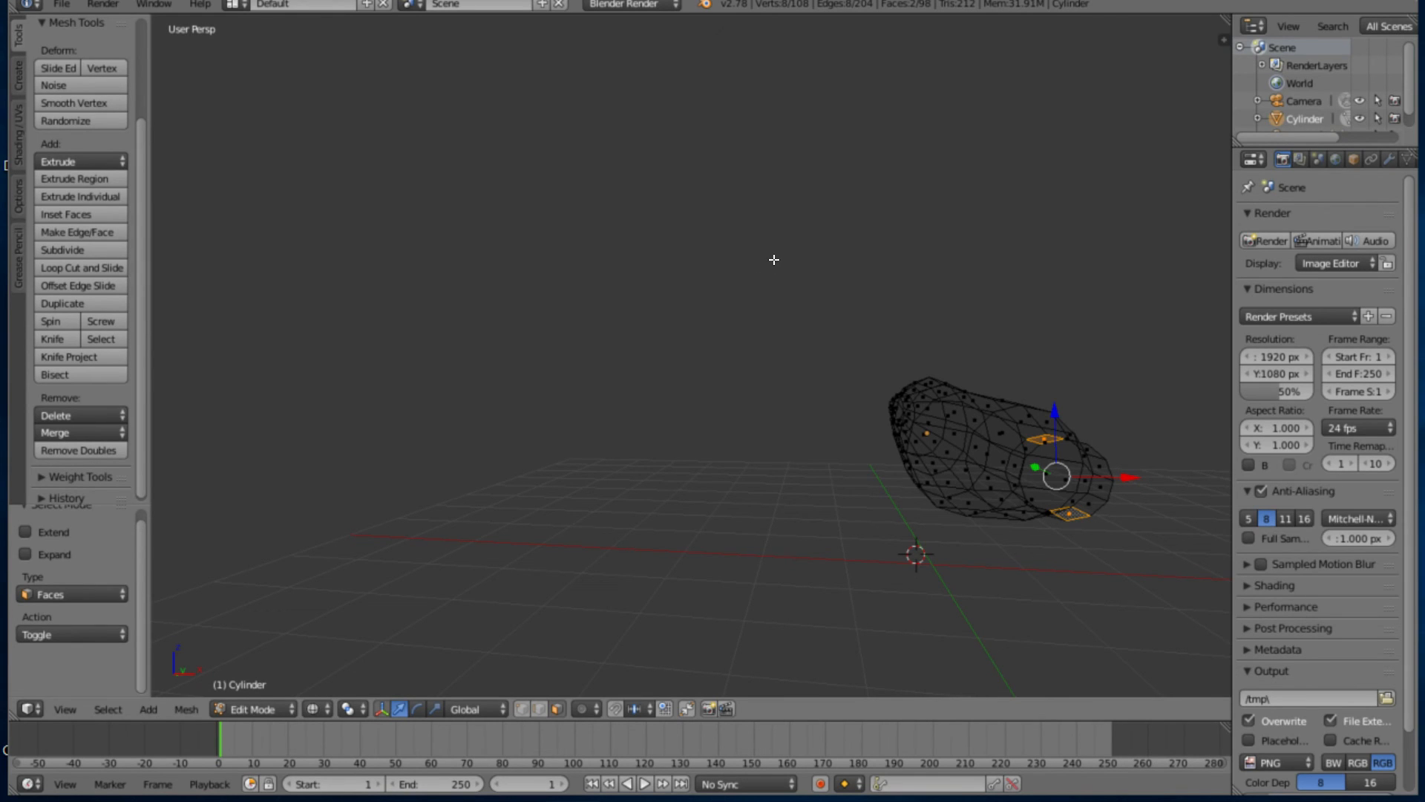
Restore the four-view layout in solid shading and extrude the two hub faces individually with an offset of about -1.245 as propeller blades
key("ctrl+alt+q")
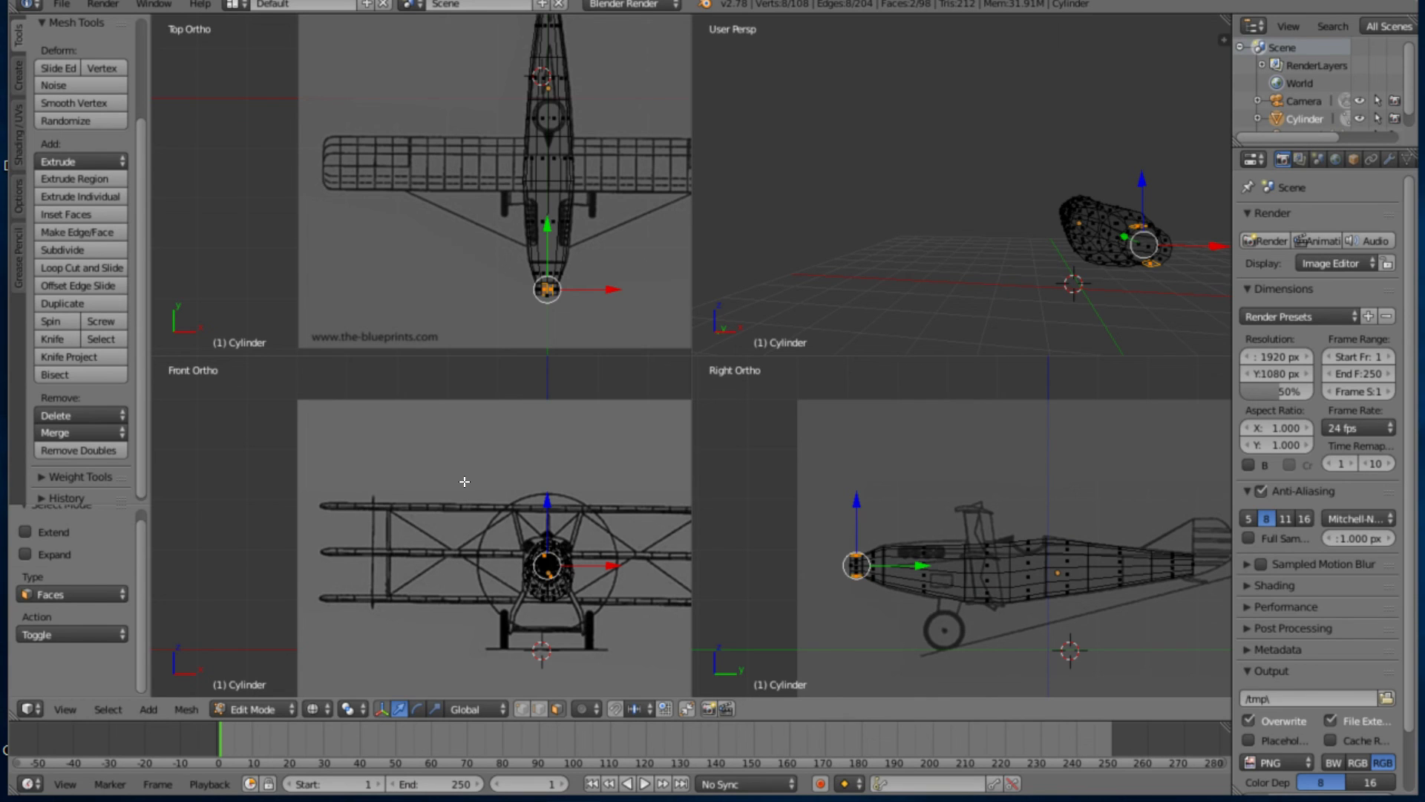
key("z")
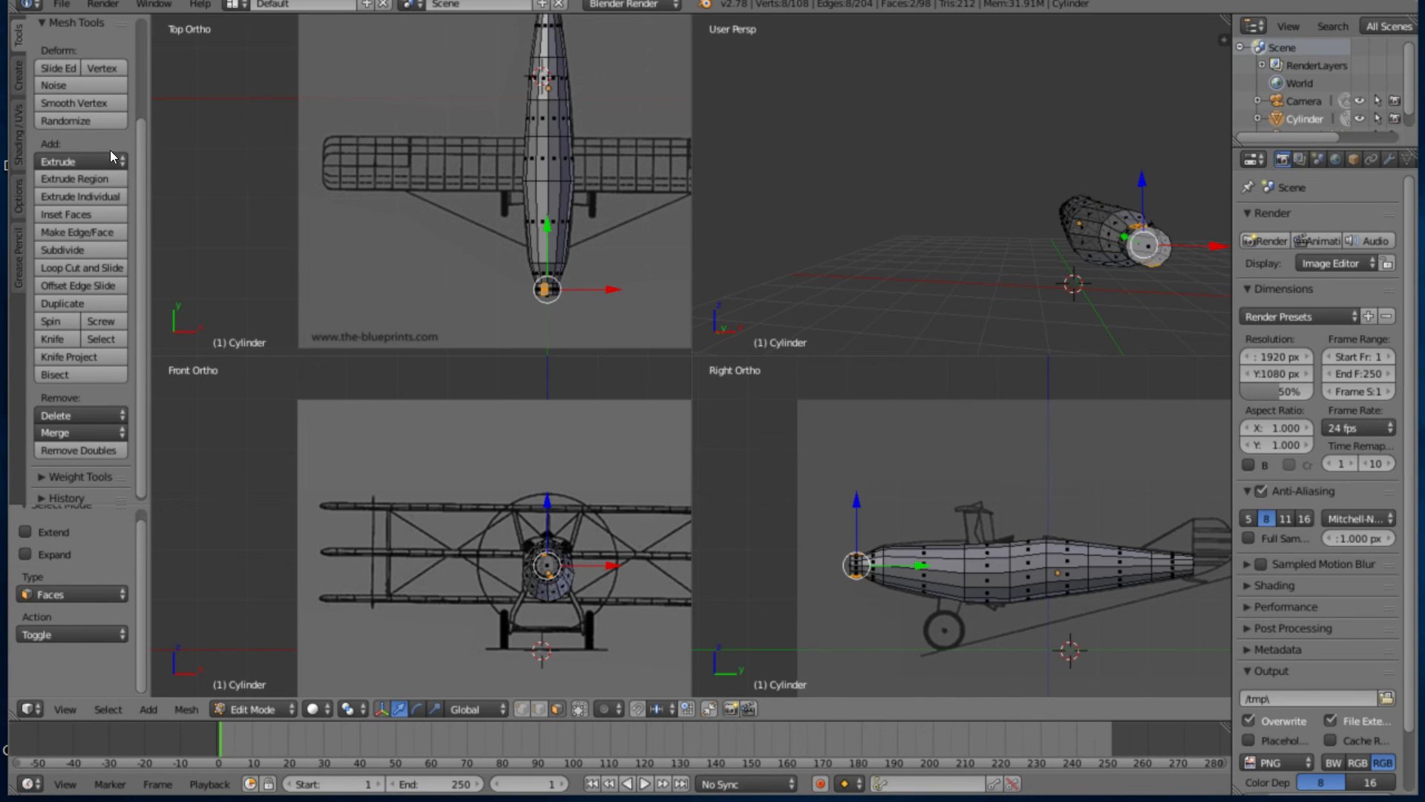
left_click(86, 154)
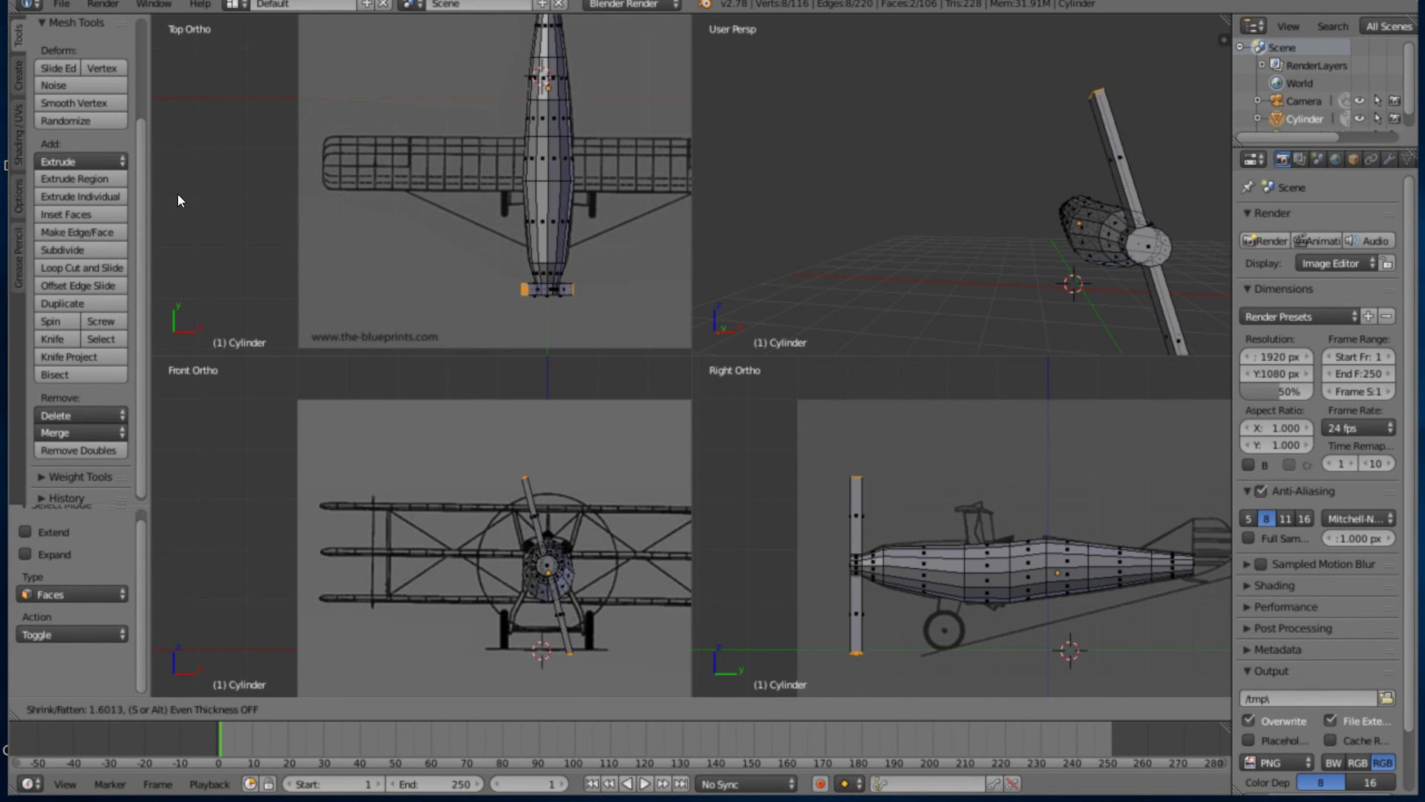
left_click(341, 178)
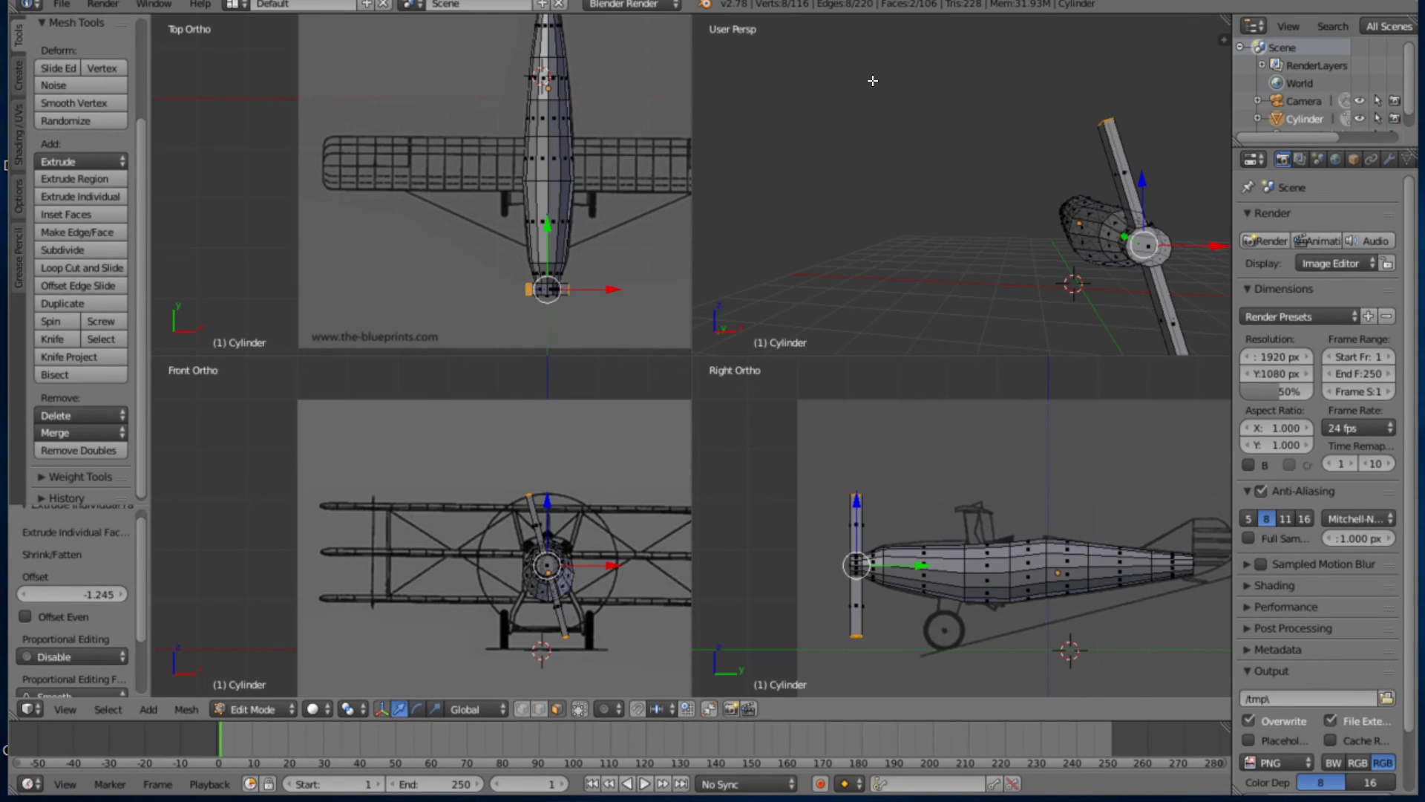
Maximize the perspective view, switch to vertex selection, and select the upper propeller blade's tip vertices
key("shift+space")
middle_click_drag(904, 324, 531, 439)
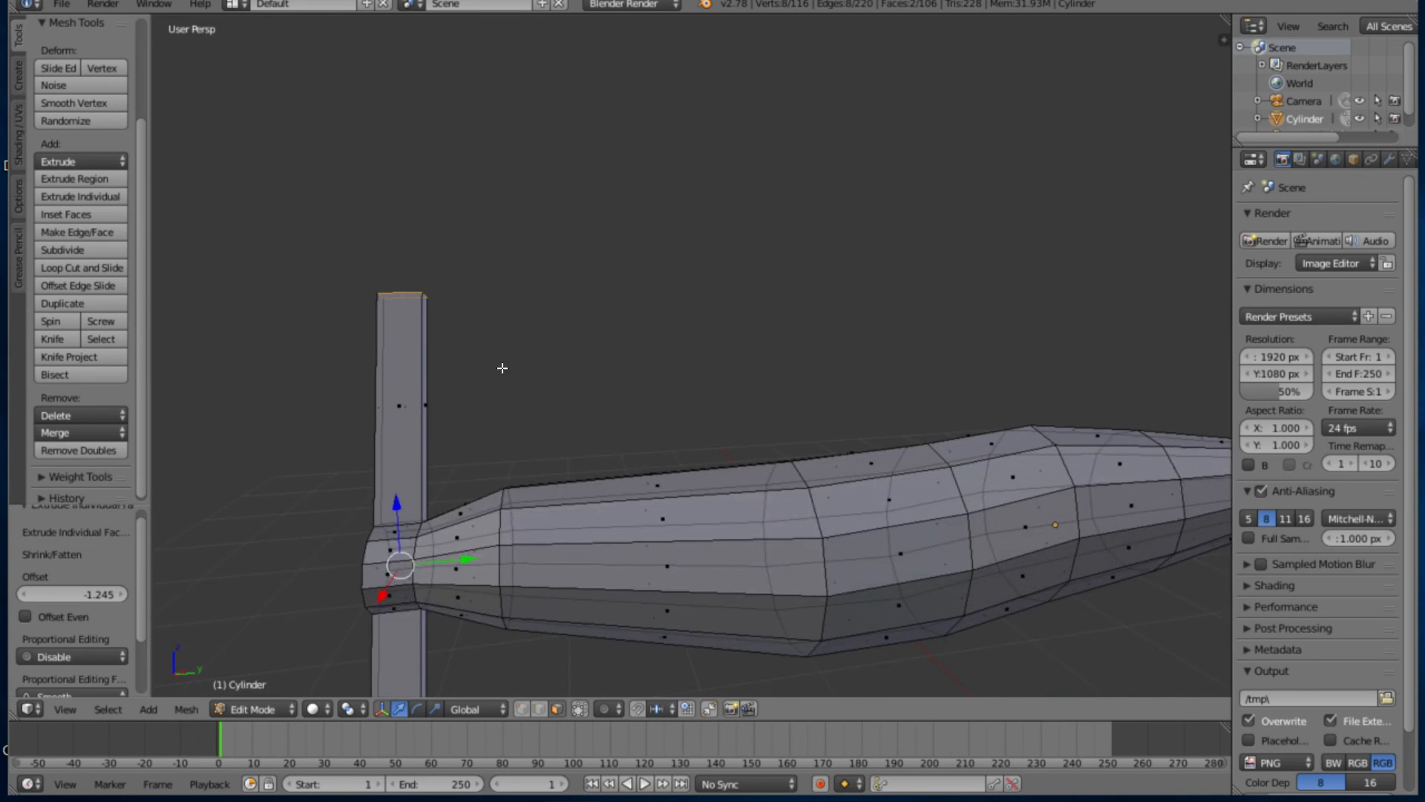
middle_click_drag(502, 367, 479, 341)
middle_click_drag(537, 379, 660, 367)
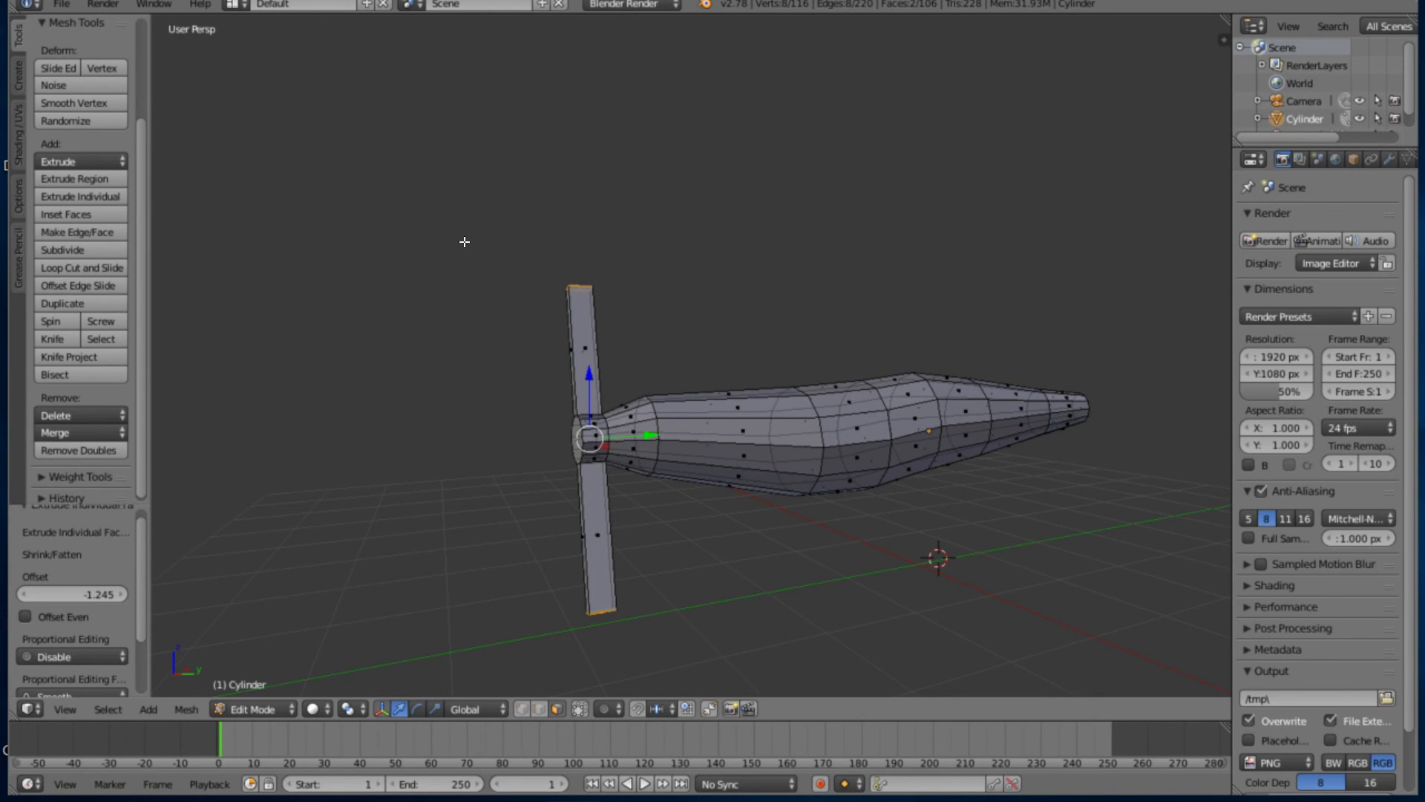
key("ctrl+Tab")
key("Up")
key("Up")
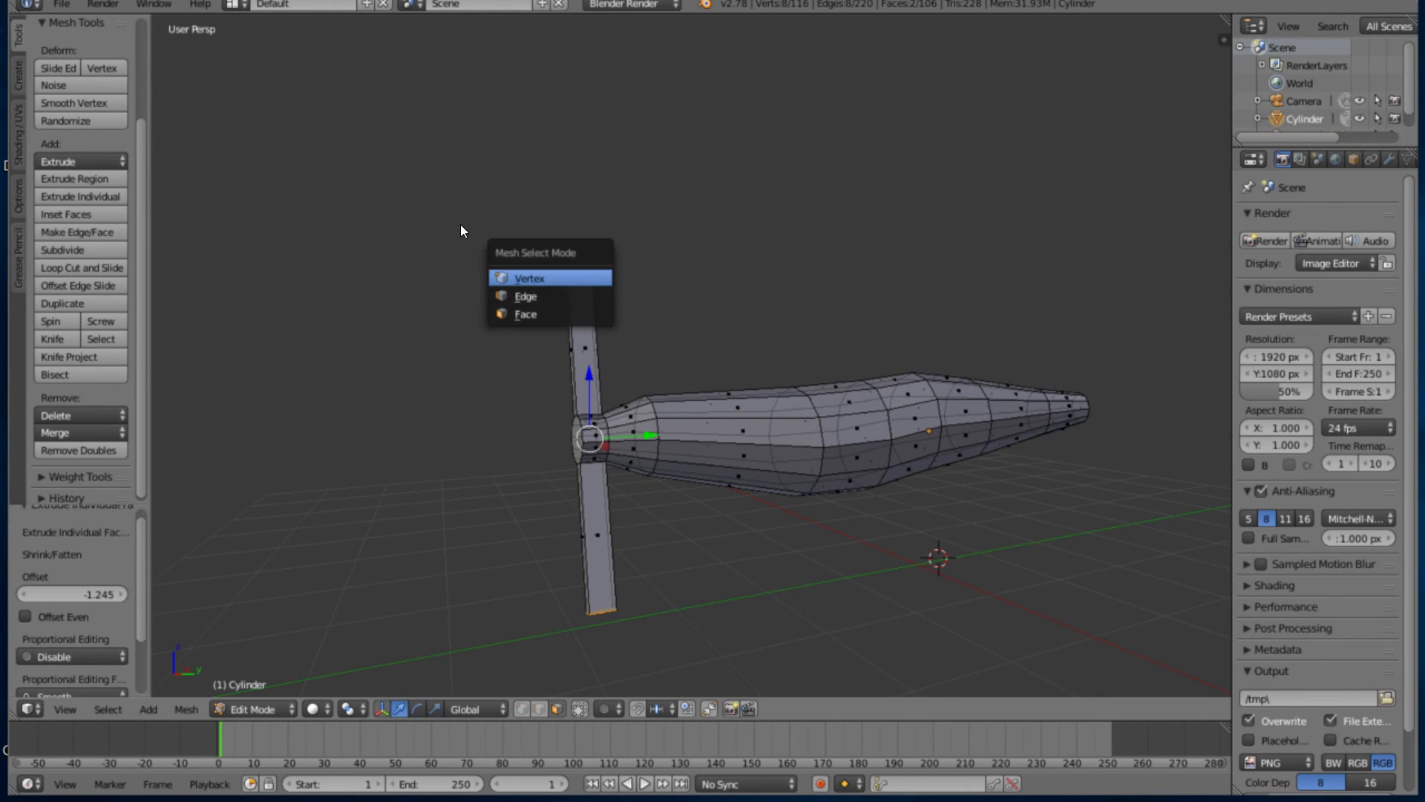
key("Return")
left_click_drag(655, 307, 530, 245)
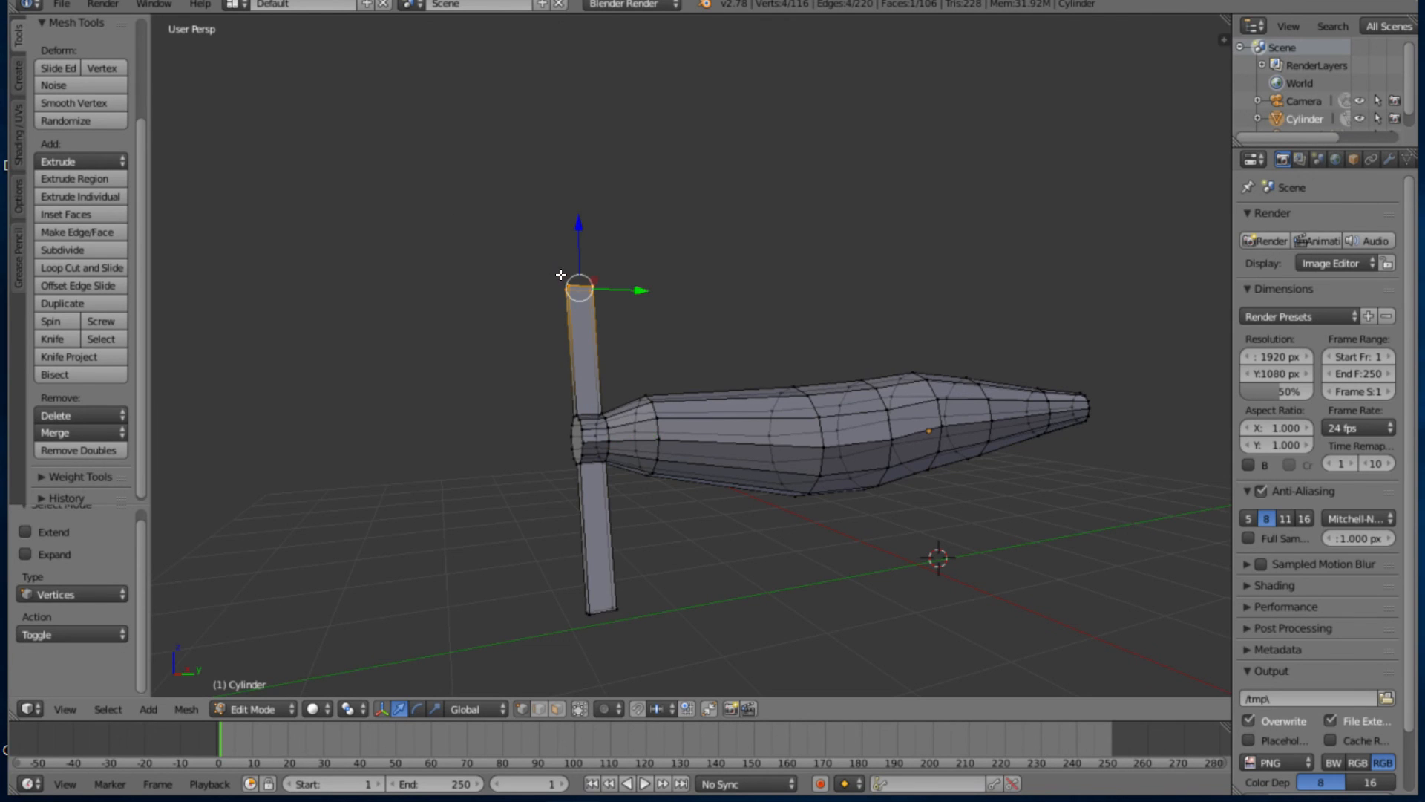
Show the rotation manipulator and rotate the upper blade's tip about Z by about 29.493° and another 99.731° to twist the blade
middle_click_drag(462, 294, 557, 337)
key("ctrl+space")
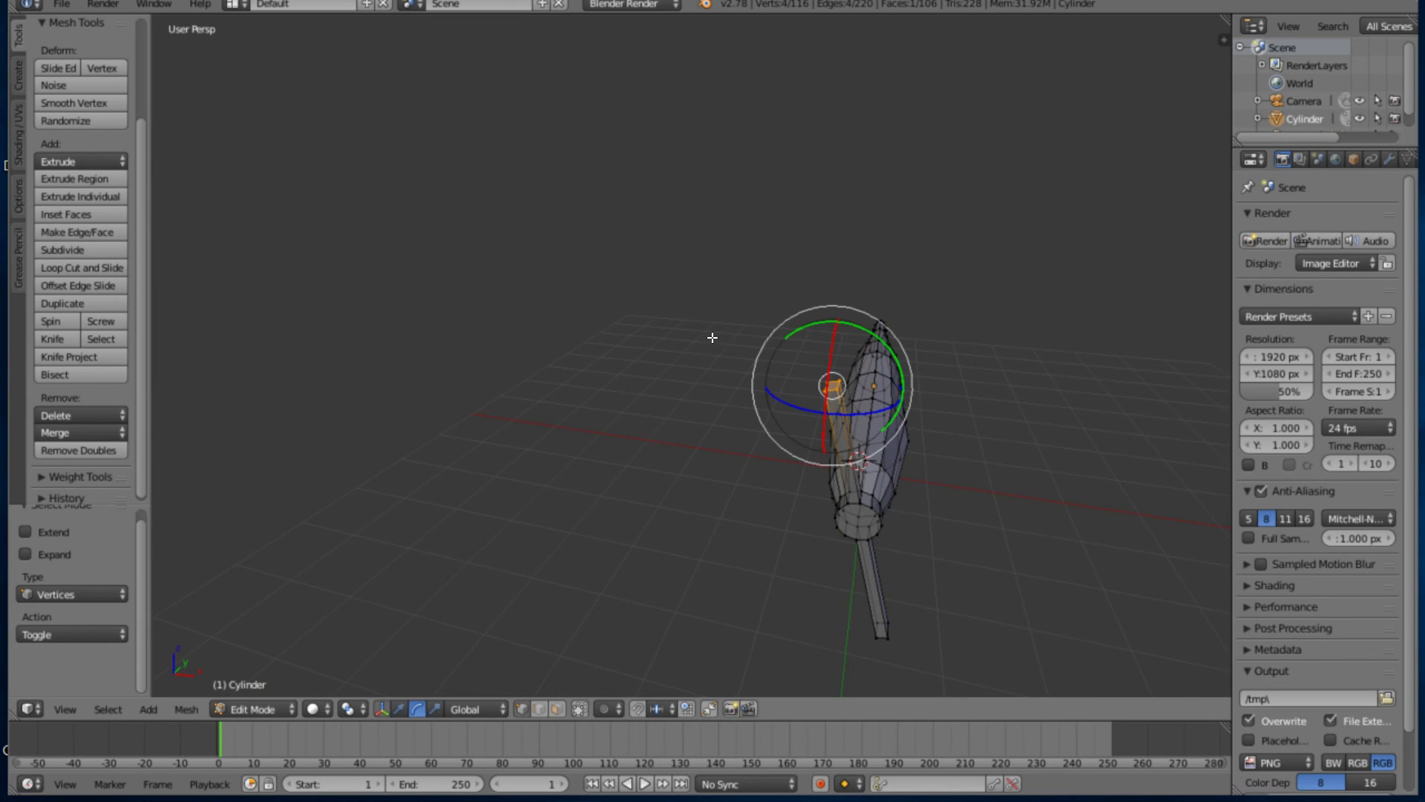
middle_click_drag(793, 382, 823, 373)
key("r")
key("z")
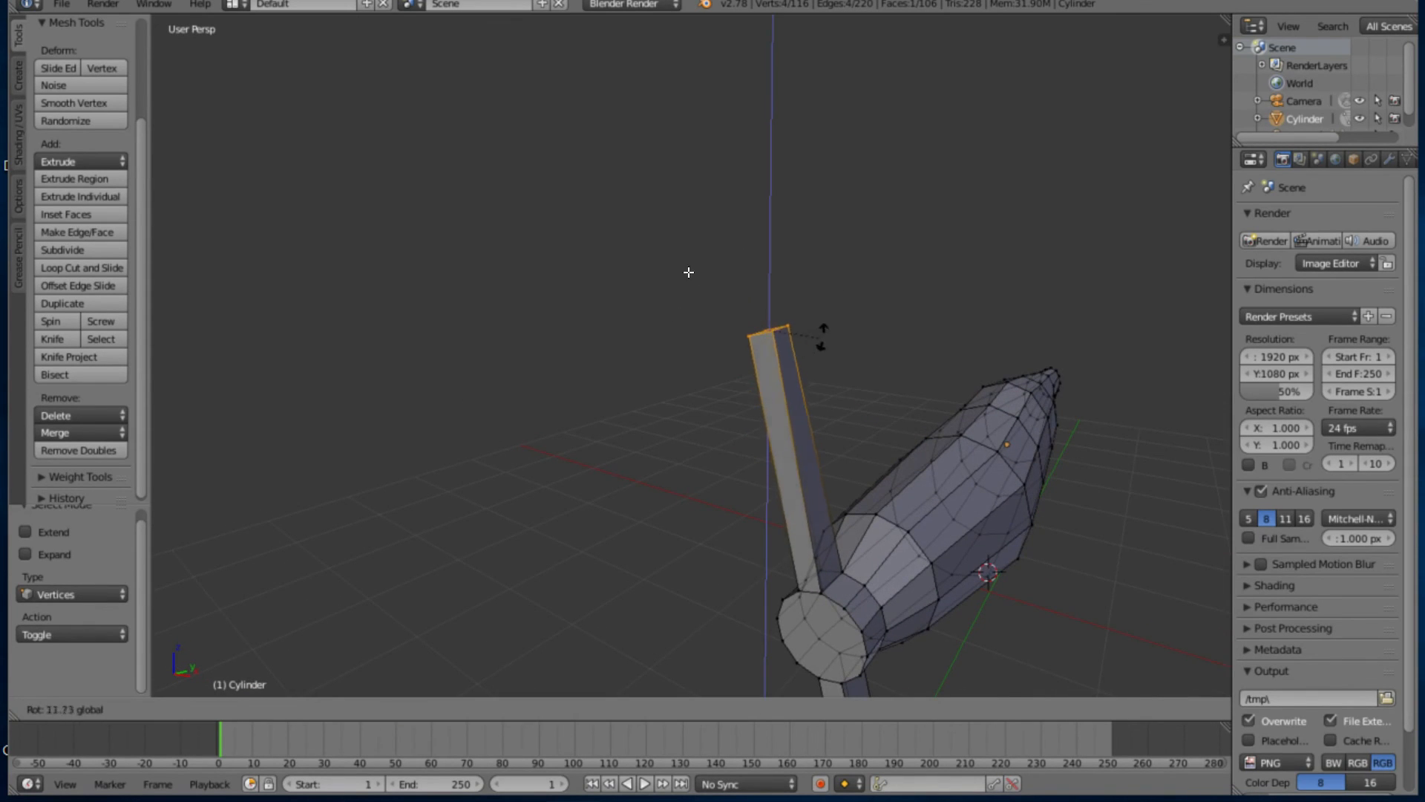
left_click(675, 264)
key("r")
key("z")
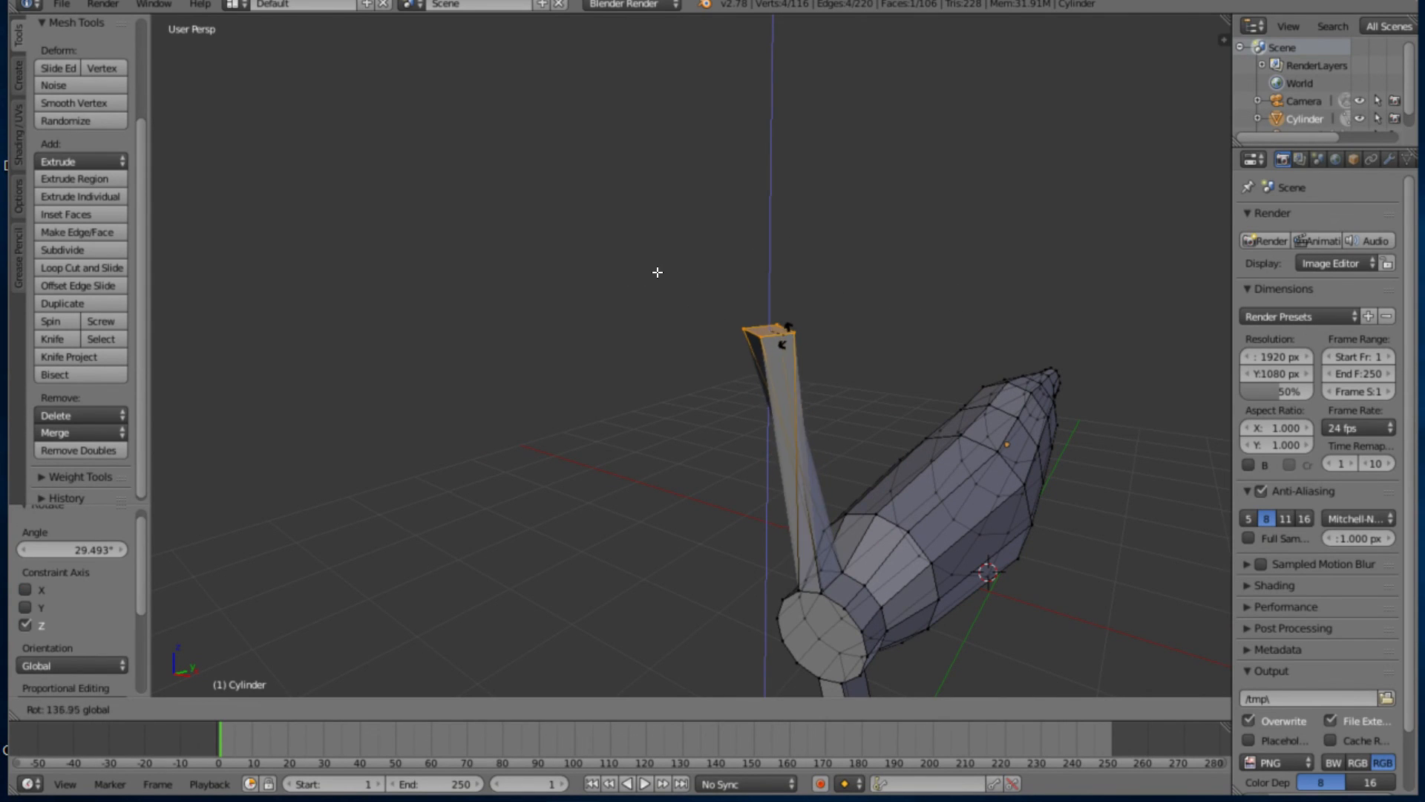
left_click(662, 296)
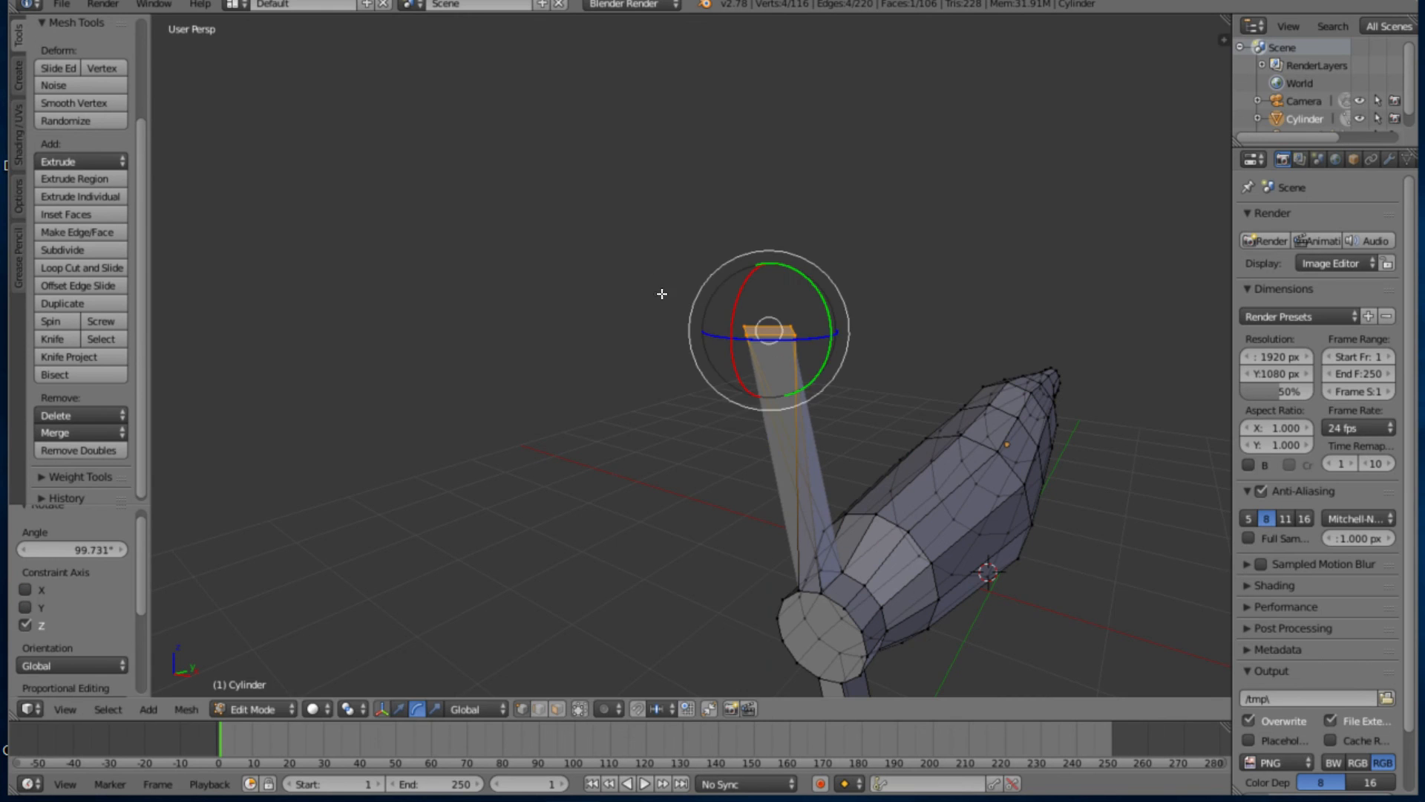
Turn the upper blade's tip back by about -51.211° around Z to reduce its twist
scroll(772, 359, "down", 2)
middle_click_drag(772, 359, 668, 359)
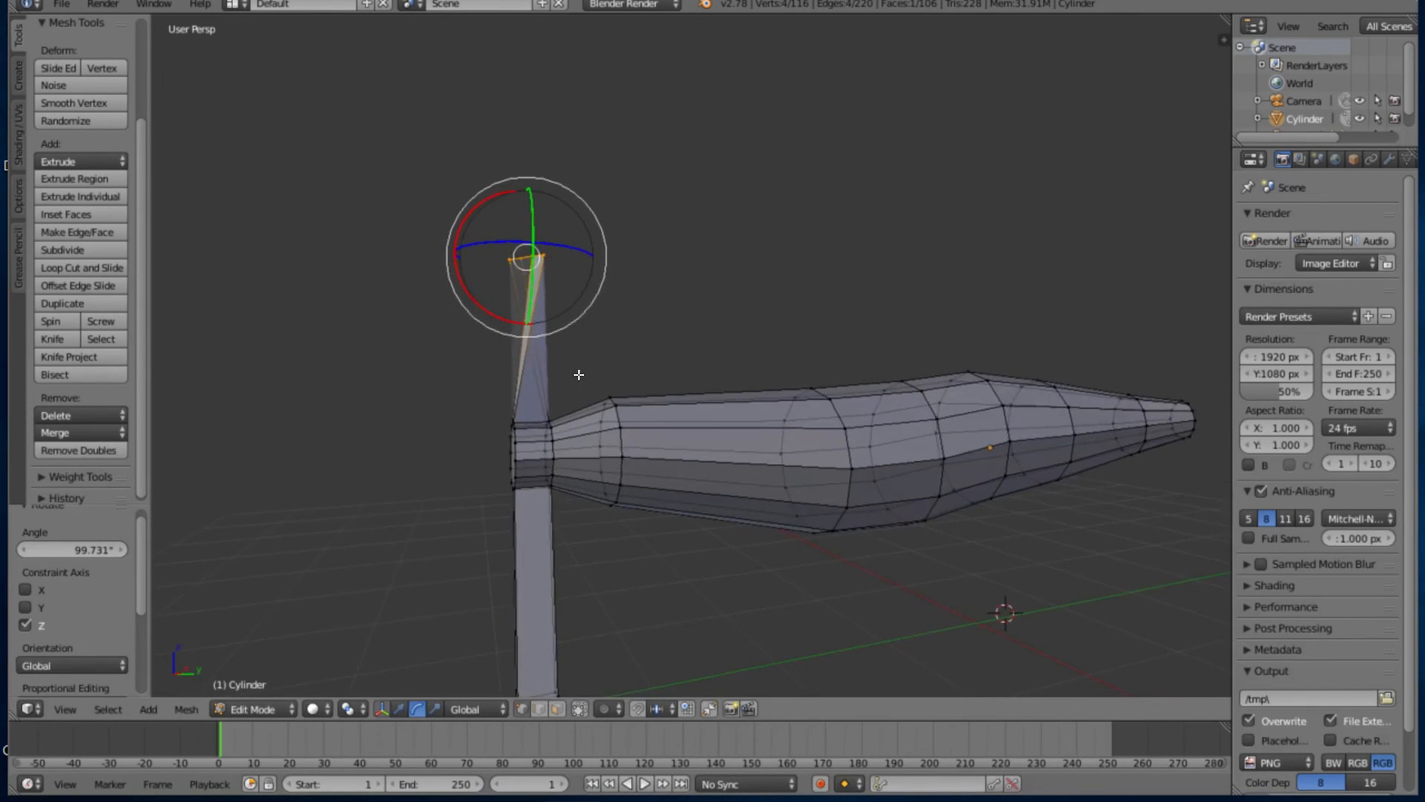
scroll(609, 353, "up", 2)
key("r")
key("z")
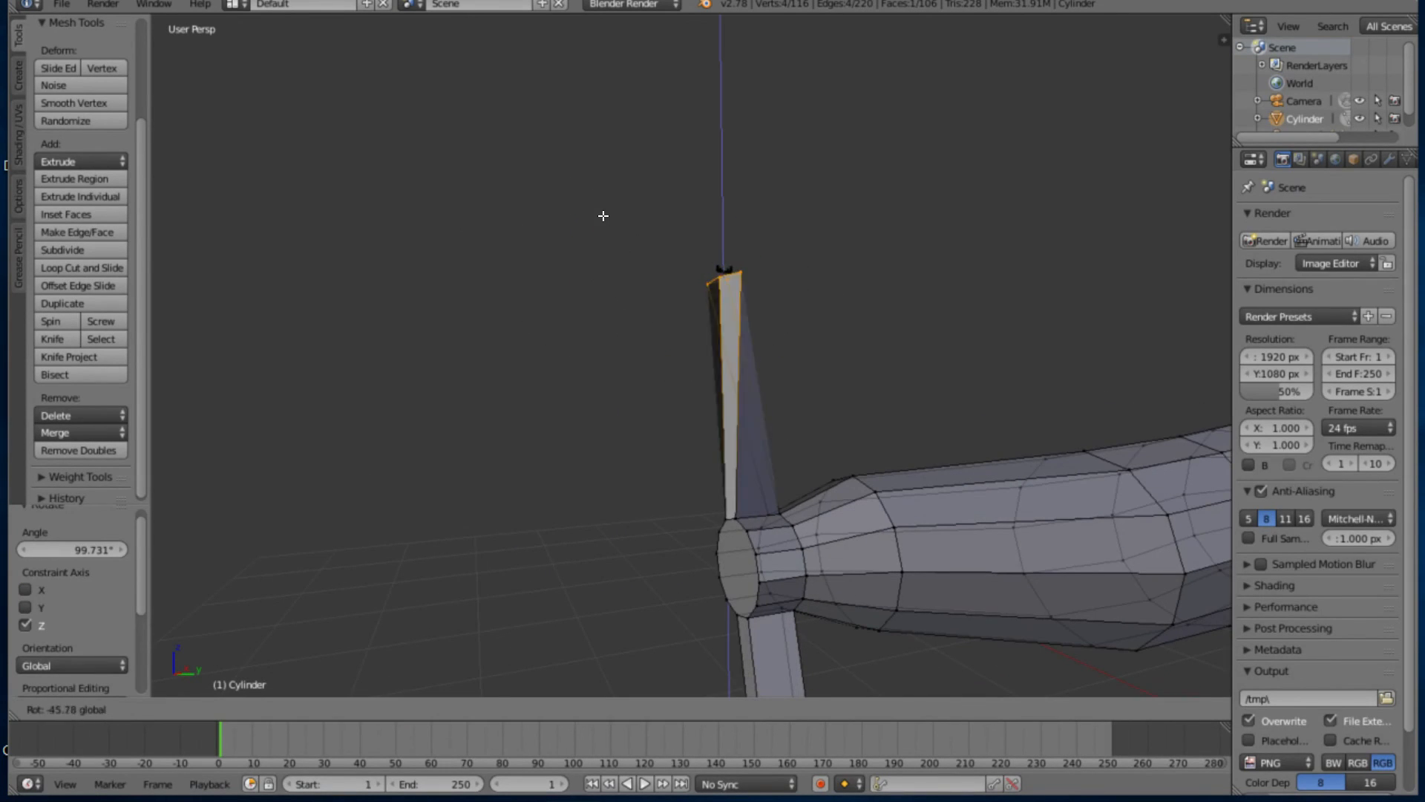
left_click(609, 235)
Select the lower propeller blade's tip vertices, rotate them about the global Z axis to twist the blade, and deselect everything
middle_click_drag(609, 235, 661, 286)
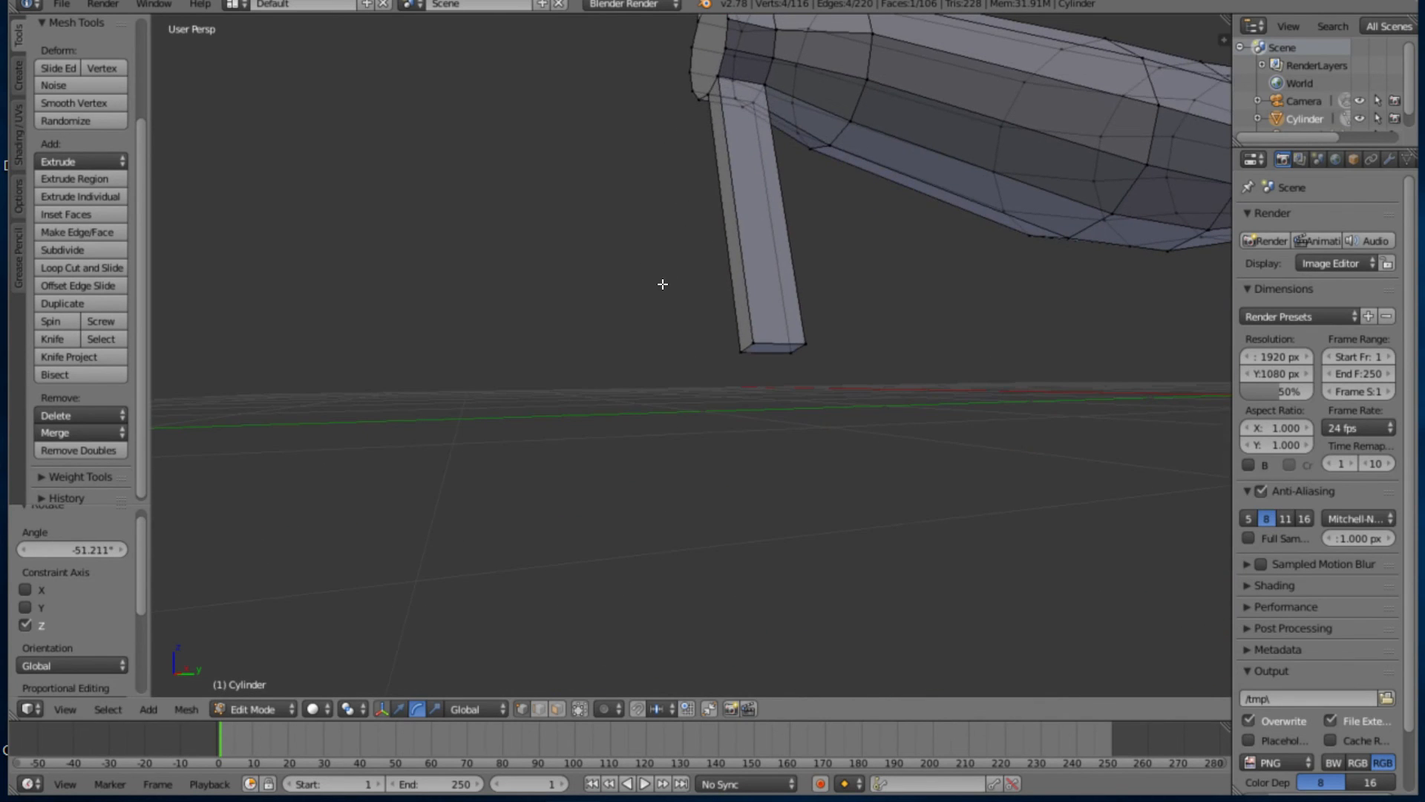
middle_click_drag(624, 392, 885, 340)
key("r")
key("z")
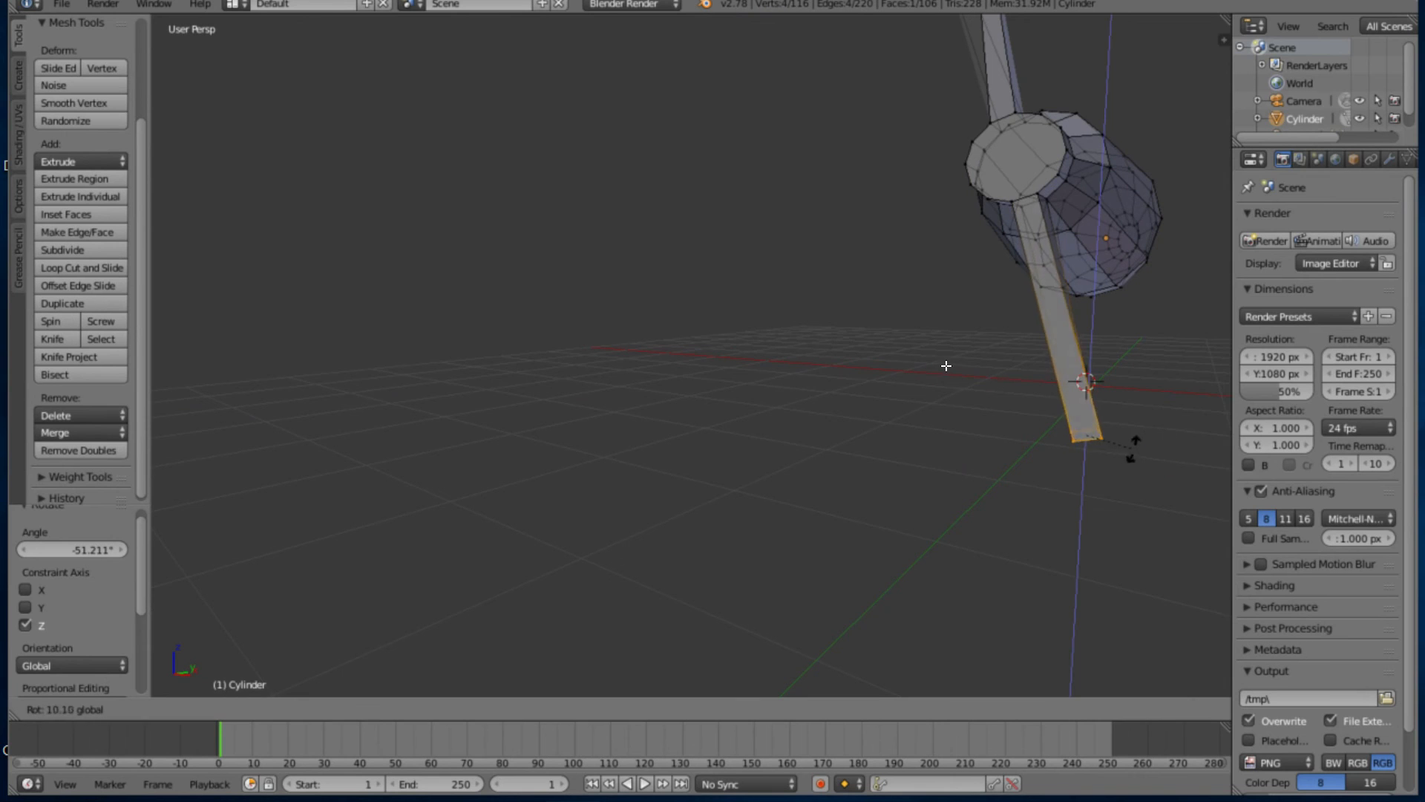
left_click(984, 355)
middle_click_drag(985, 355, 791, 420)
key("a")
mouse_move(730, 357)
middle_mouse_down()
mouse_move(669, 340)
mouse_move(733, 342)
middle_mouse_up()
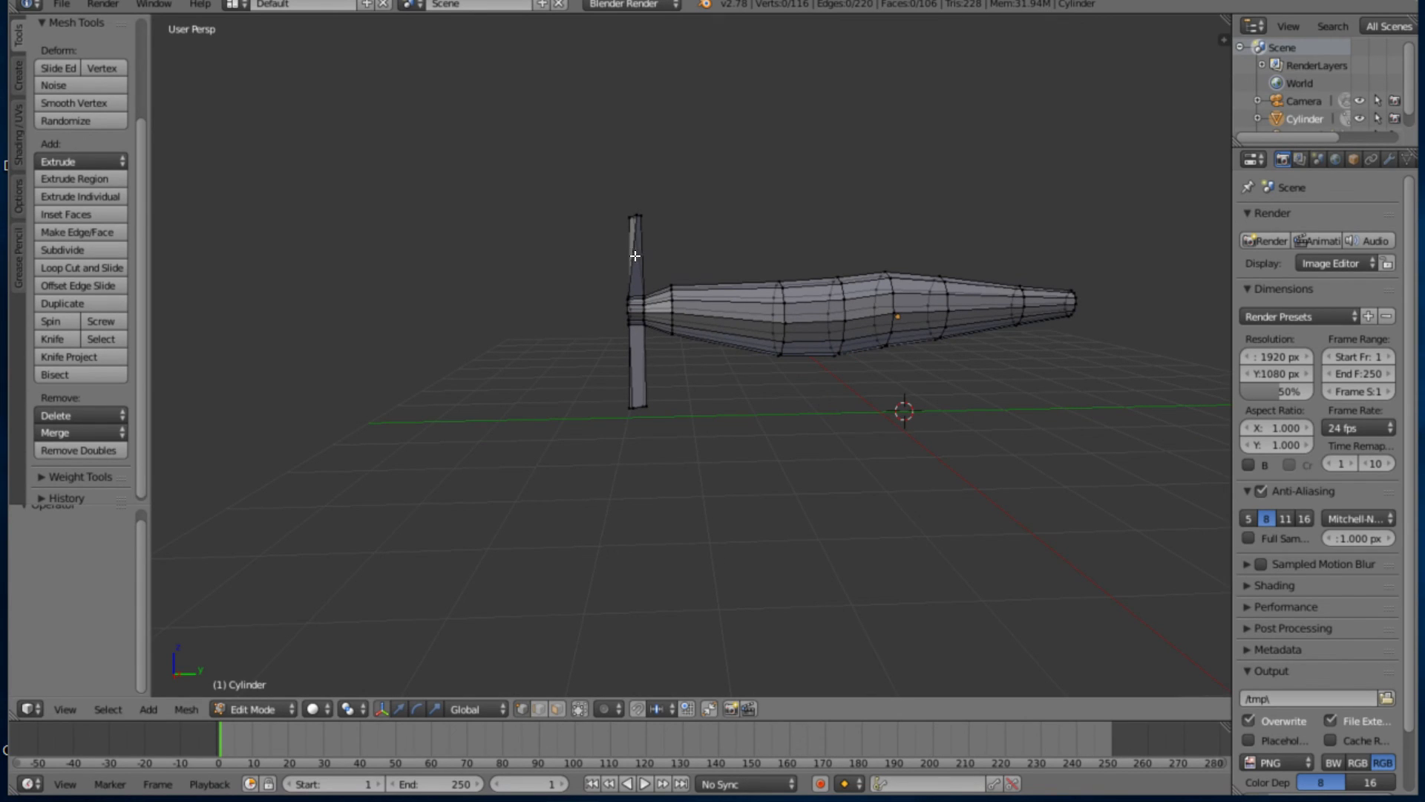
Switch to textured shading in Object Mode and preview the whole model at subdivision level 2
key("alt+z")
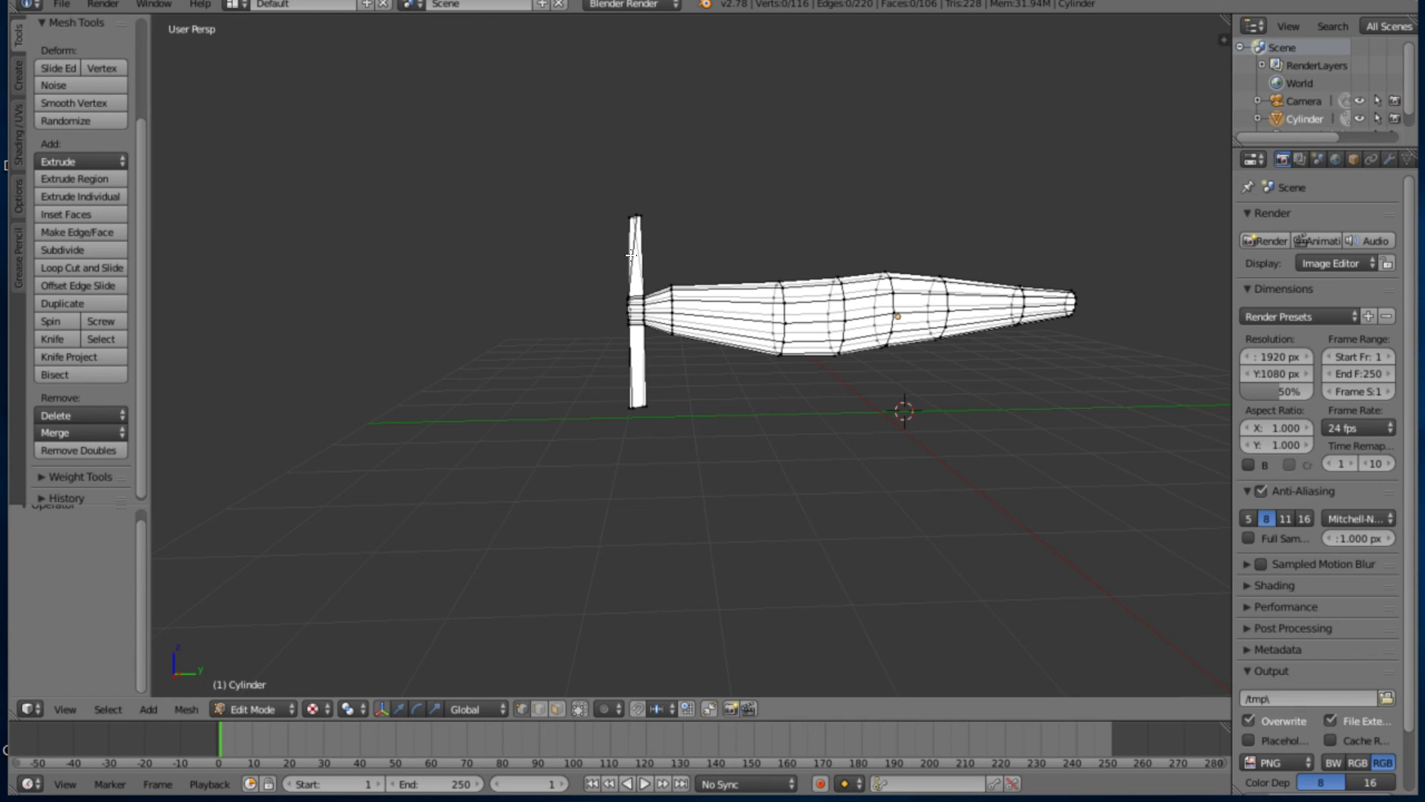
key("Tab")
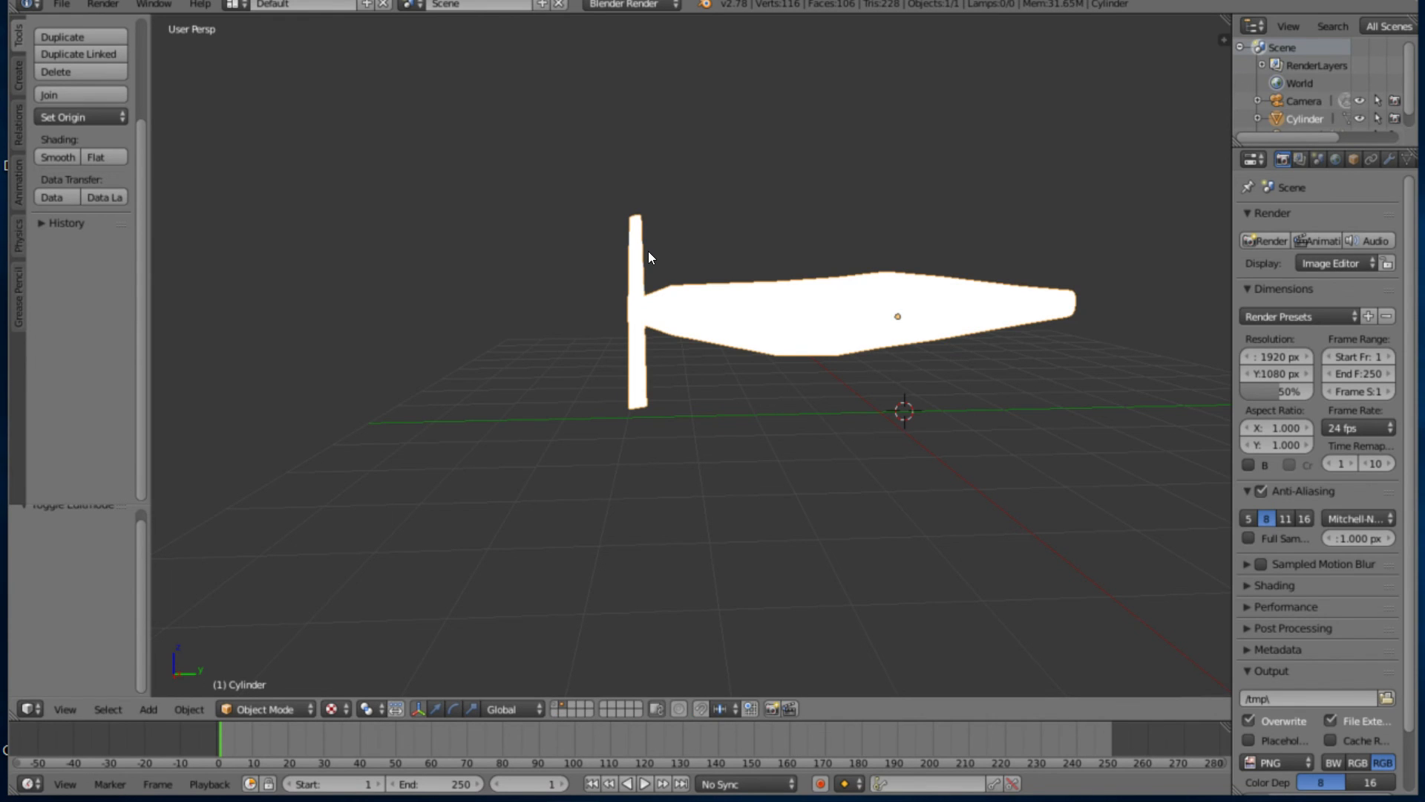
key("ctrl+2")
key("a")
mouse_move(595, 357)
middle_mouse_down()
mouse_move(472, 388)
mouse_move(586, 368)
mouse_move(721, 373)
mouse_move(673, 340)
mouse_move(583, 350)
mouse_move(598, 352)
middle_mouse_up()
middle_click_drag(550, 270, 659, 211)
middle_click_drag(724, 301, 654, 300)
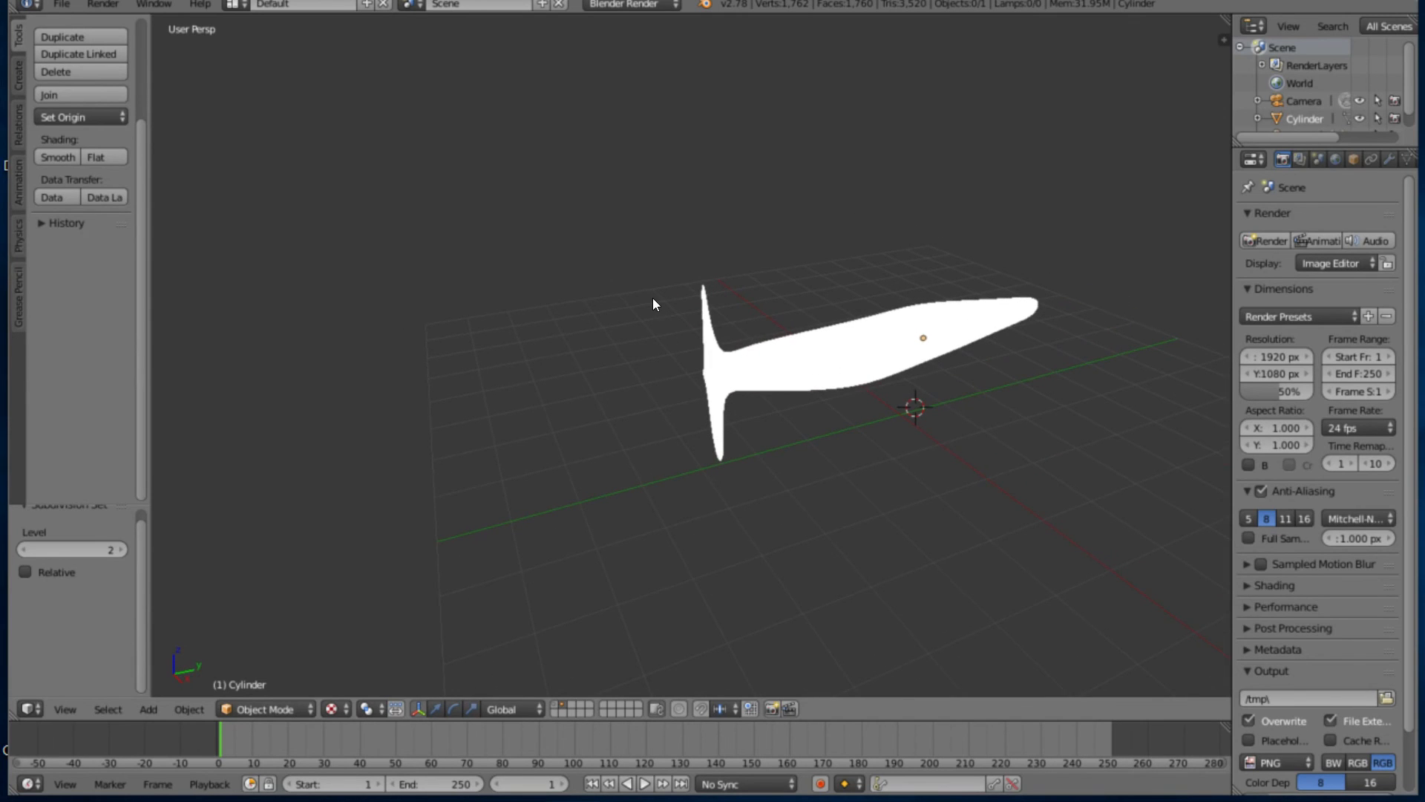
Set the model's subdivision level back to 0 and return to solid shading
key("a")
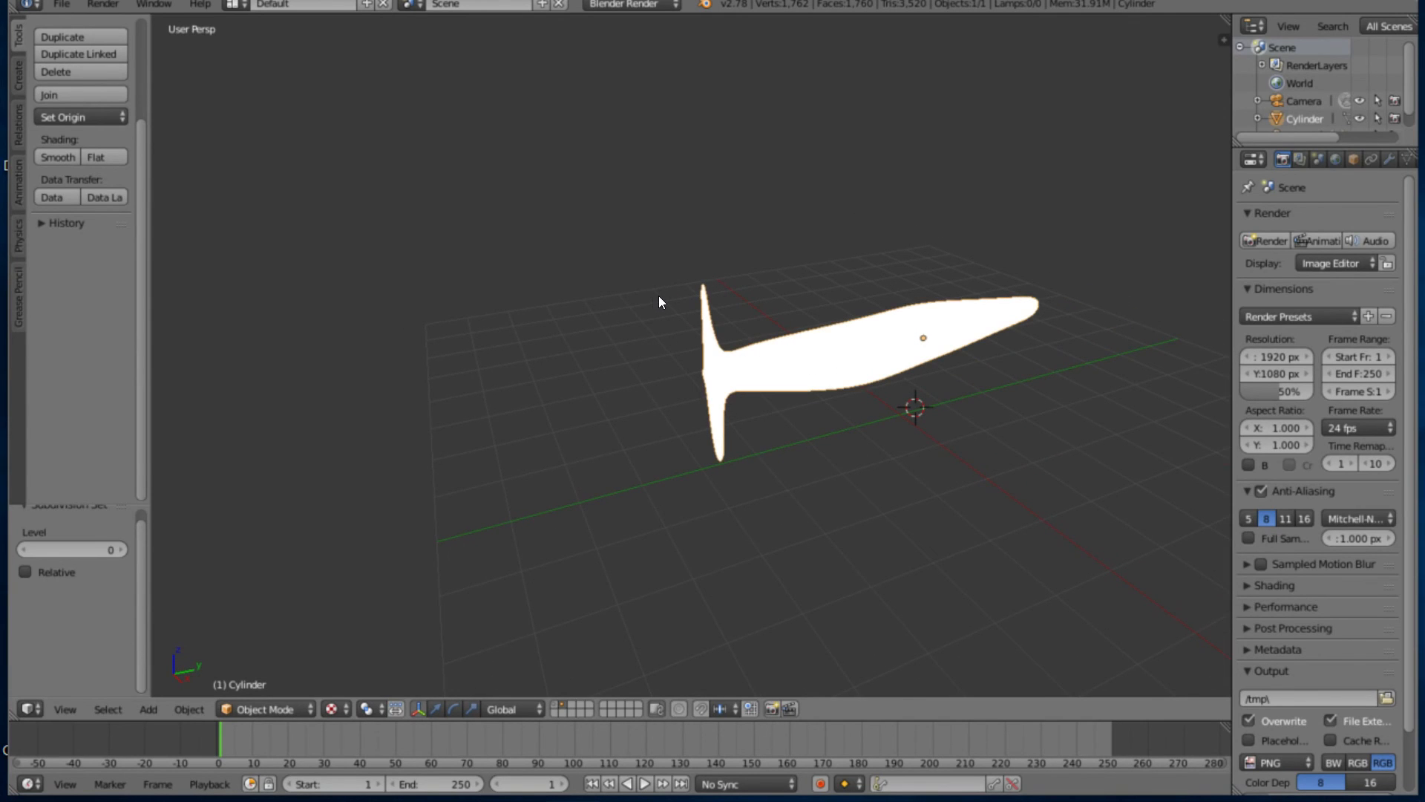
key("ctrl+0")
key("a")
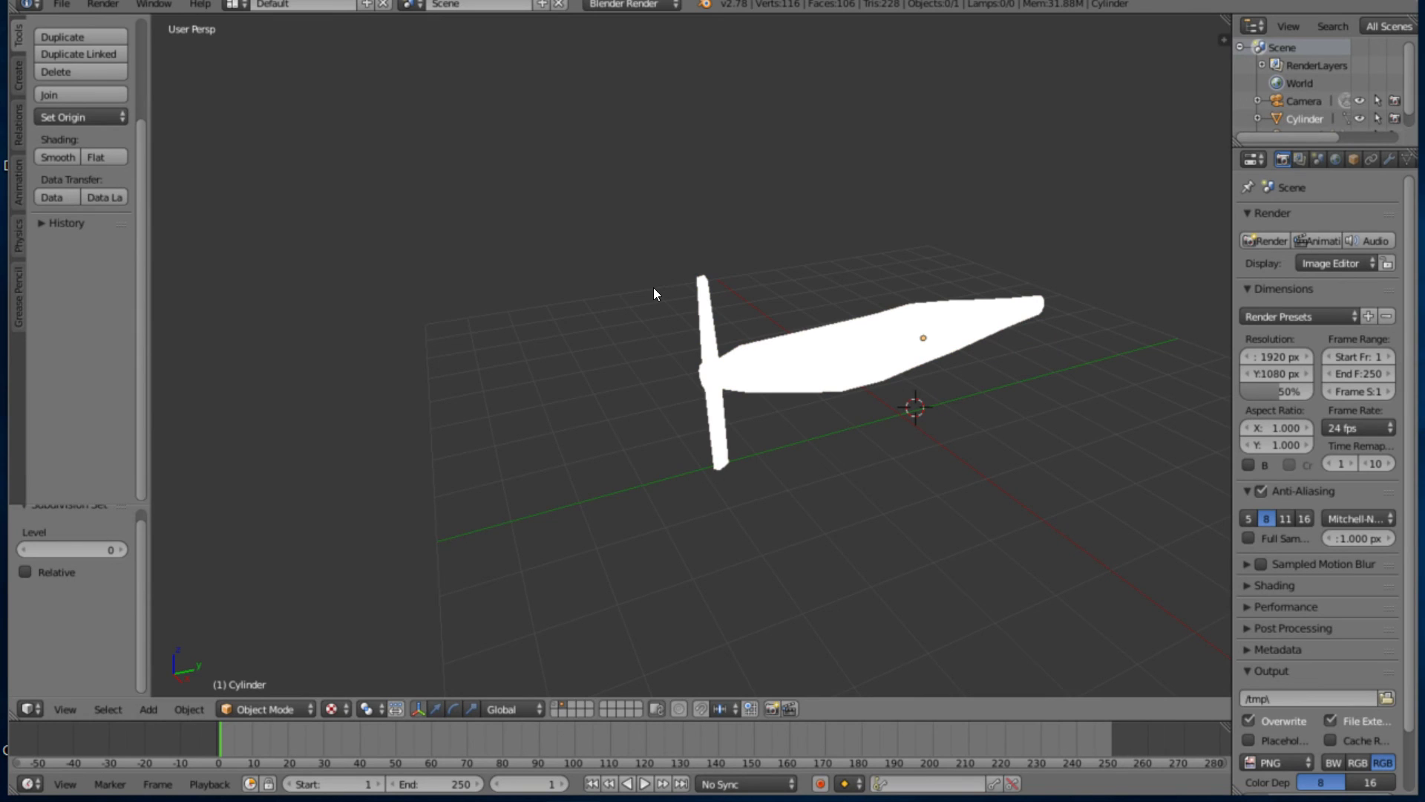
key("alt+z")
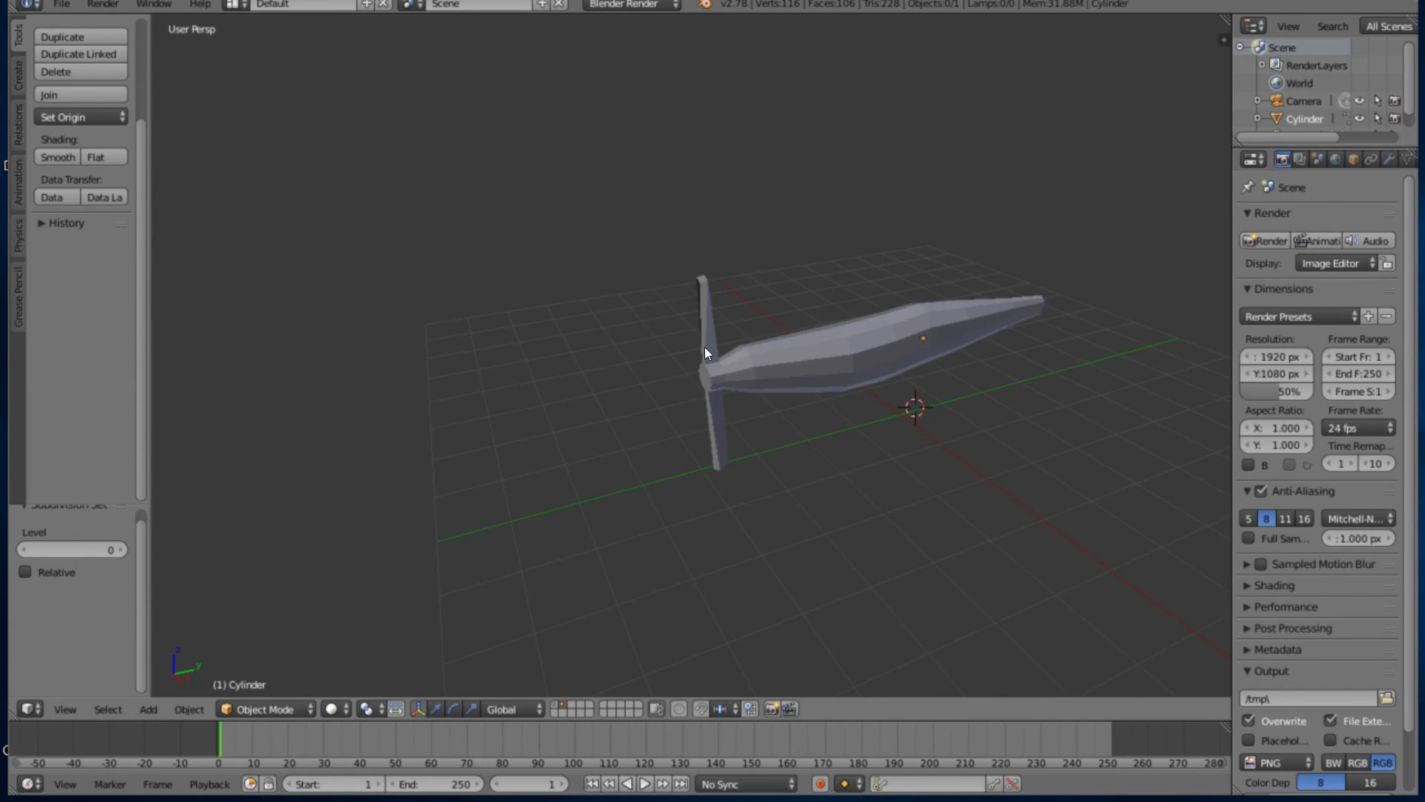
Restore the four-view layout and leave the airplane model deselected
middle_click_drag(625, 389, 770, 330)
scroll(670, 383, "up", 3)
key("a")
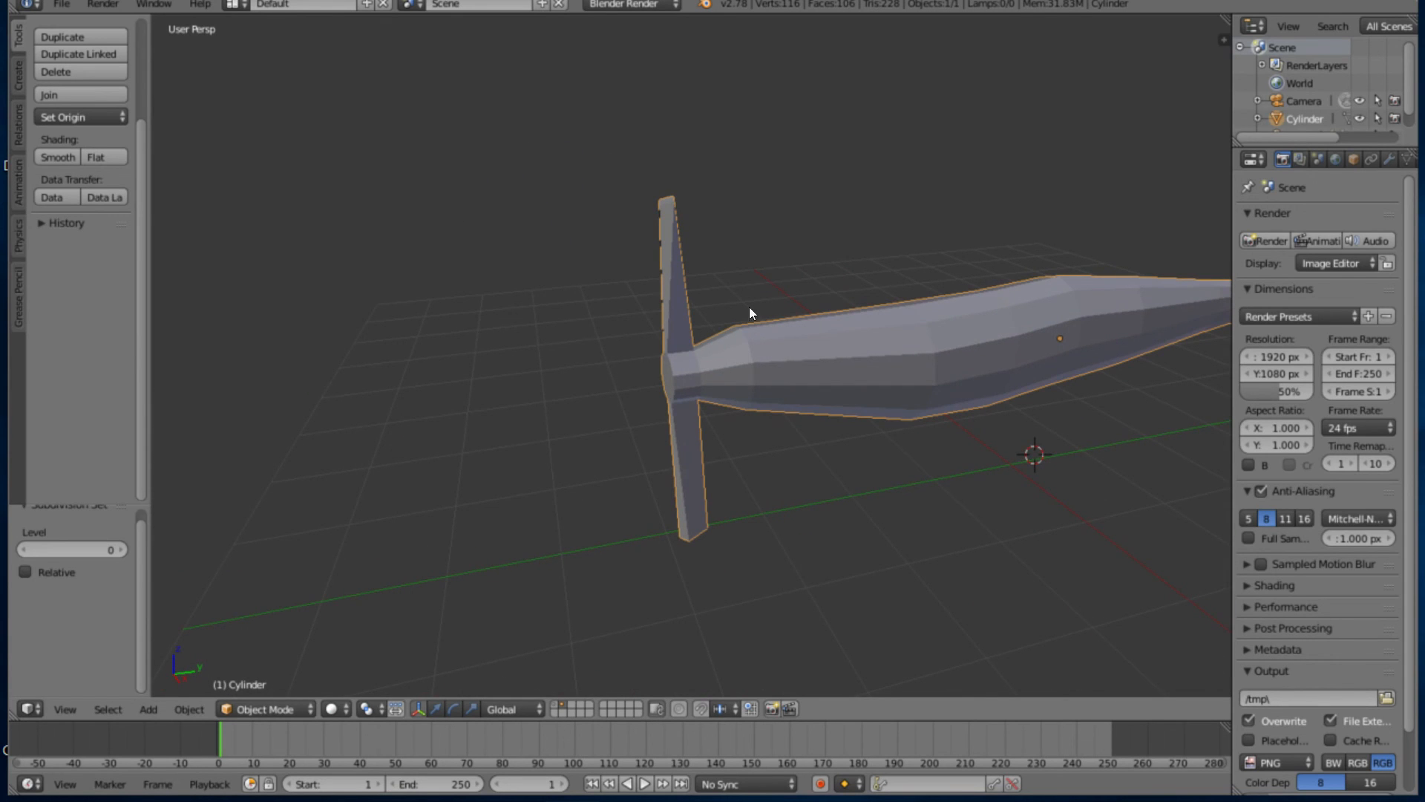
key("ctrl+alt+q")
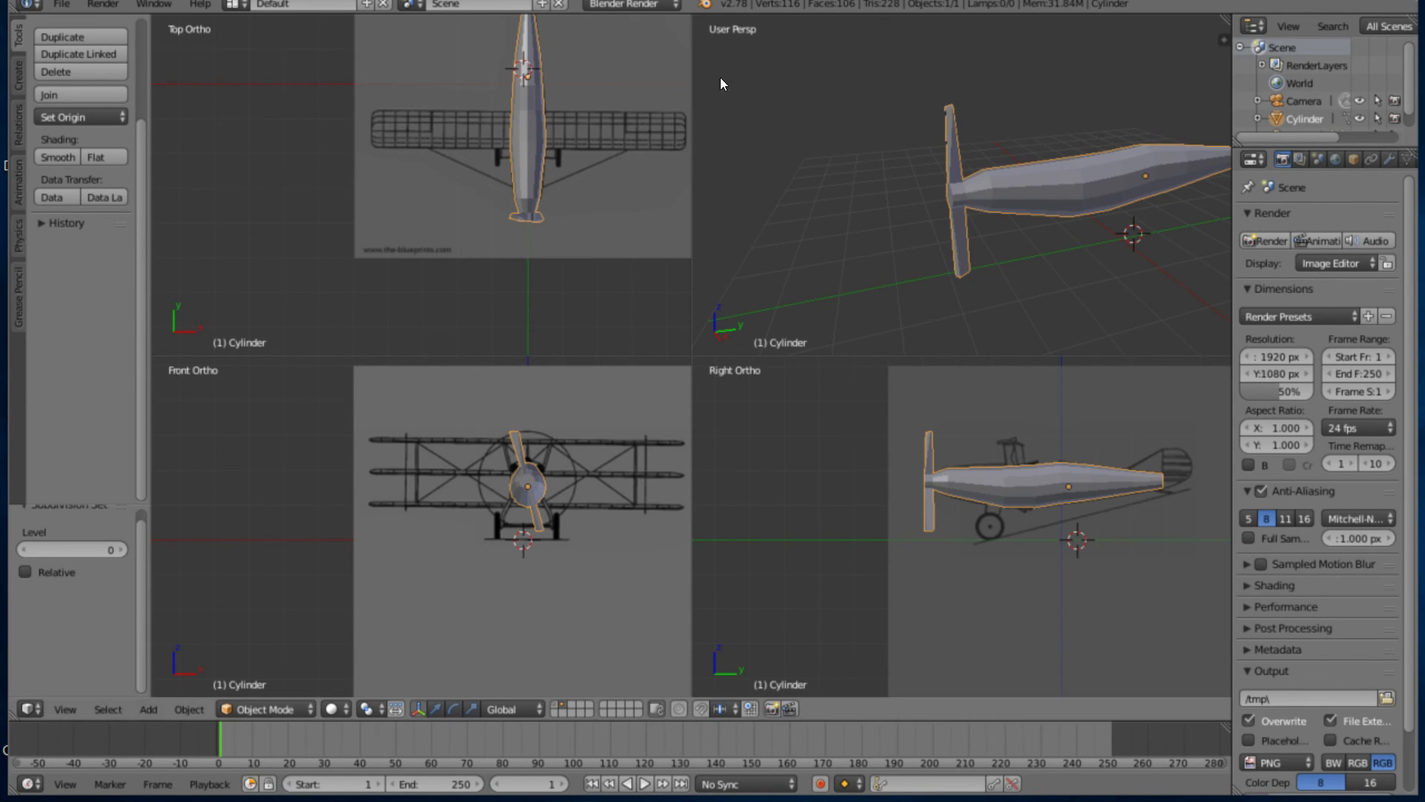
key("a")
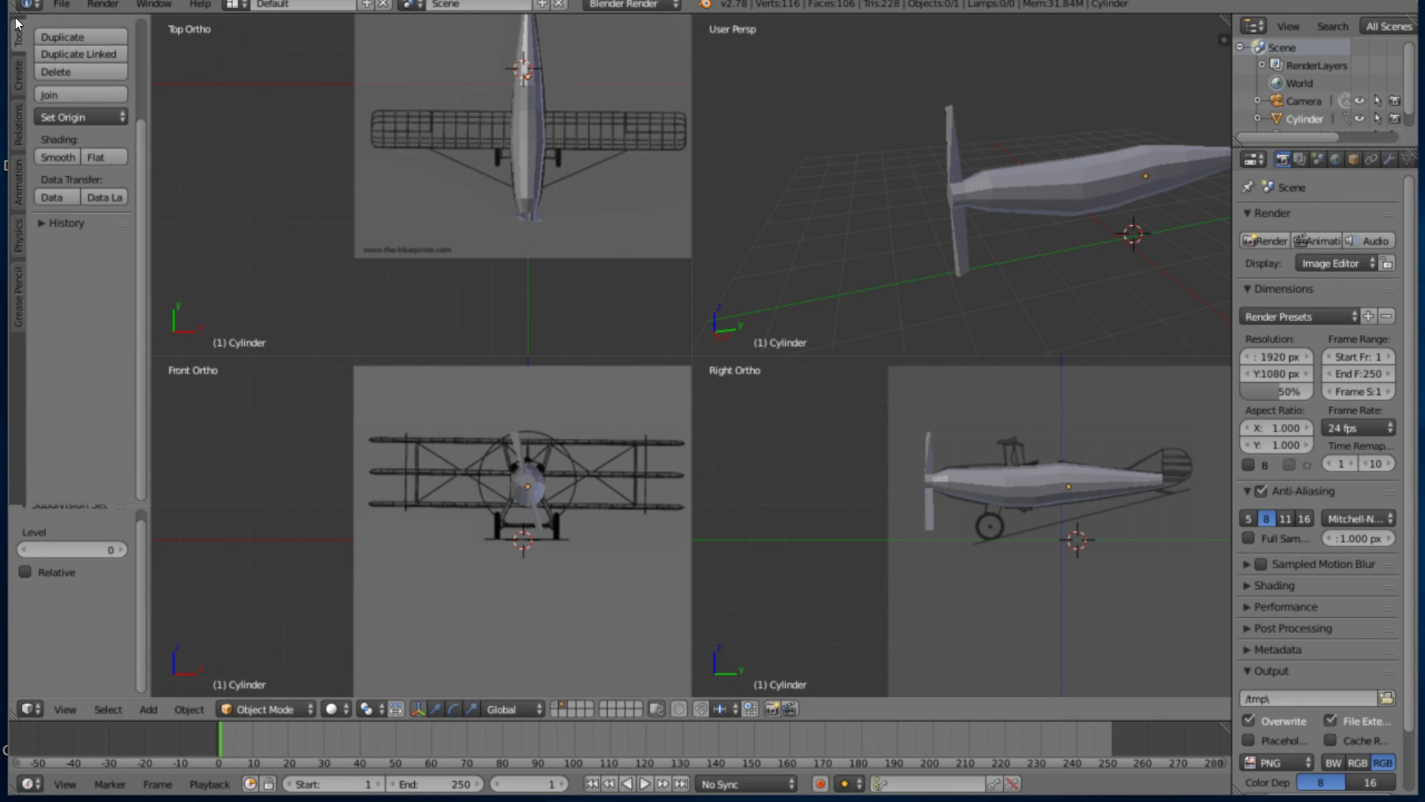
Add a cube primitive as a separate object in Object Mode and delete it
left_click(17, 71)
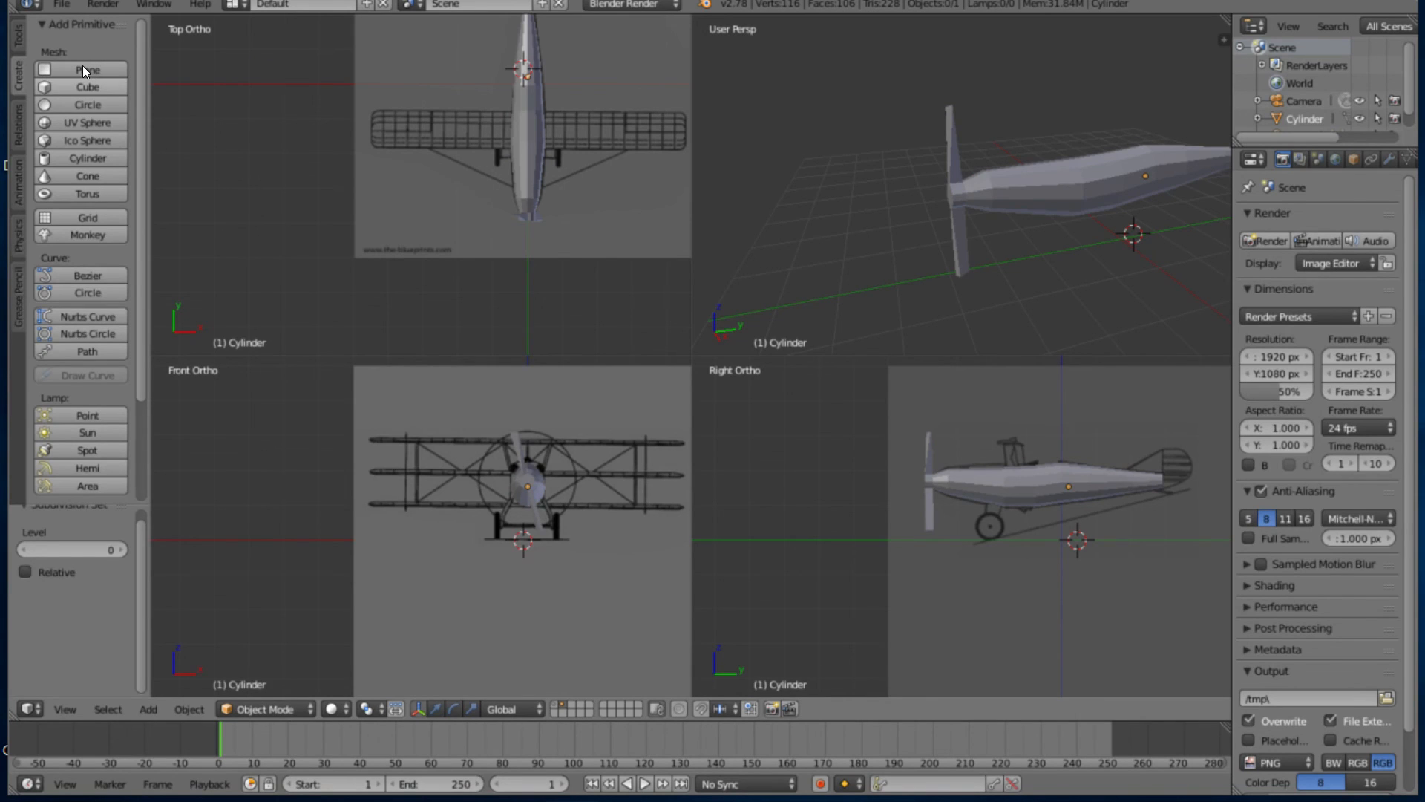
left_click(82, 87)
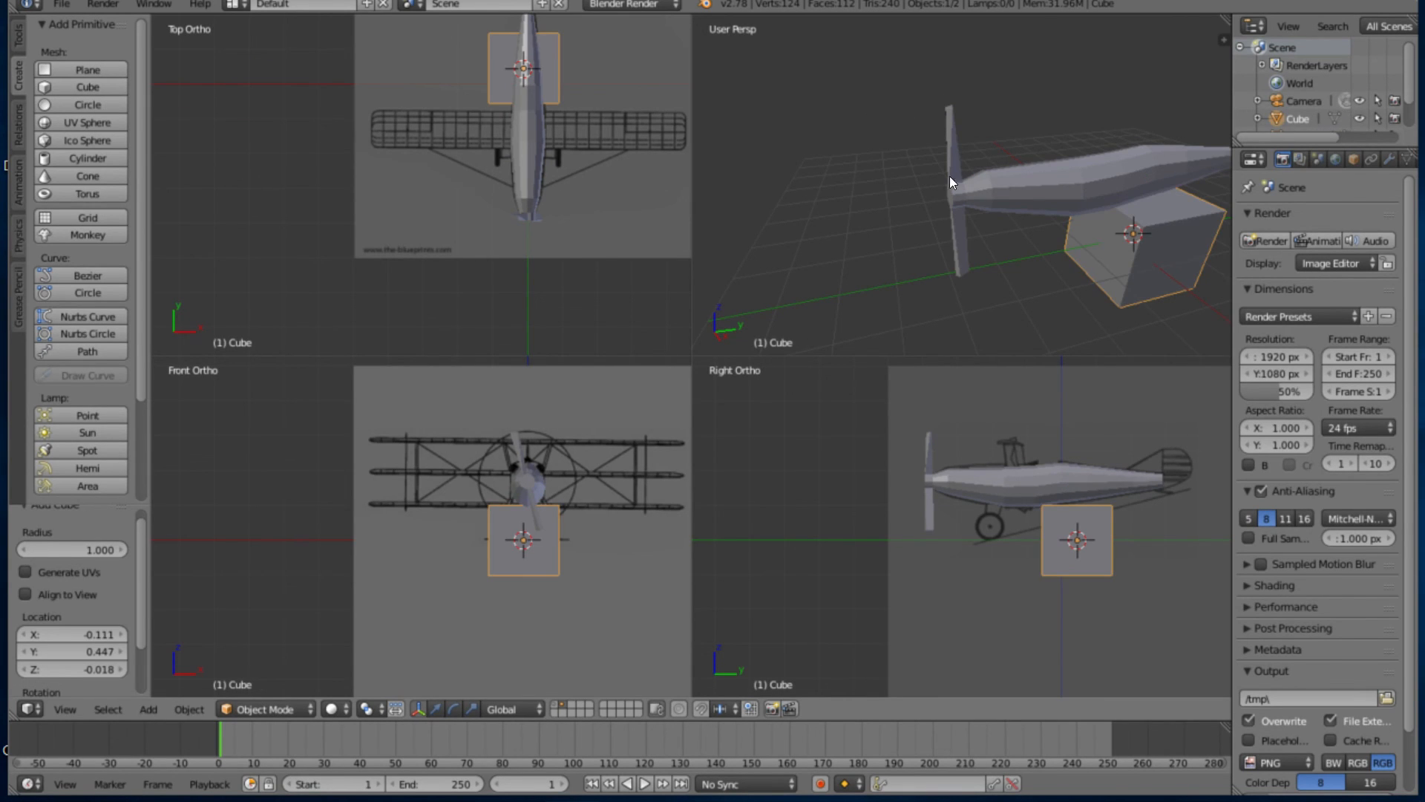
right_click(970, 190)
key("ctrl+z")
key("x")
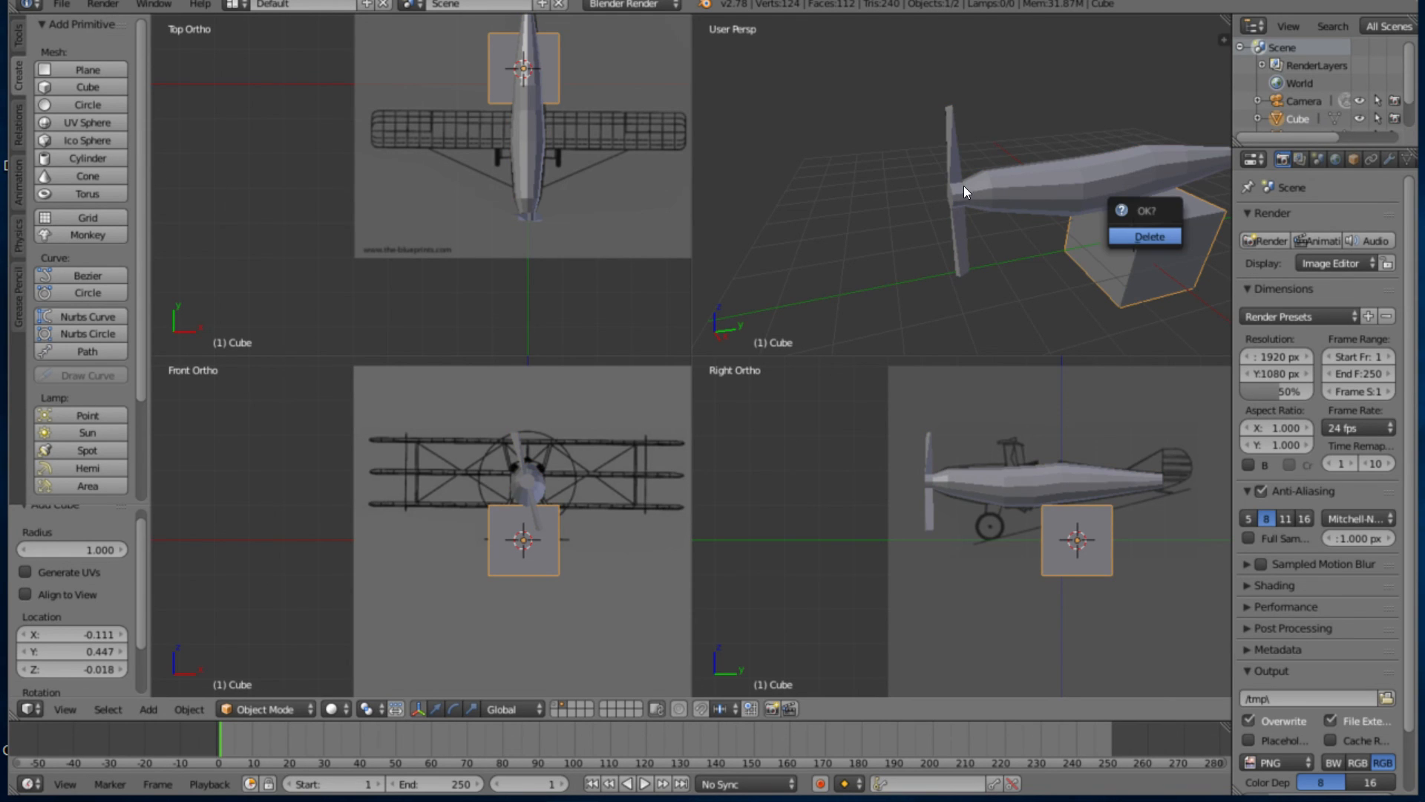
left_click(963, 185)
Add a cube inside the fuselage mesh in Edit Mode, undo it, and return to Object Mode
right_click(913, 140)
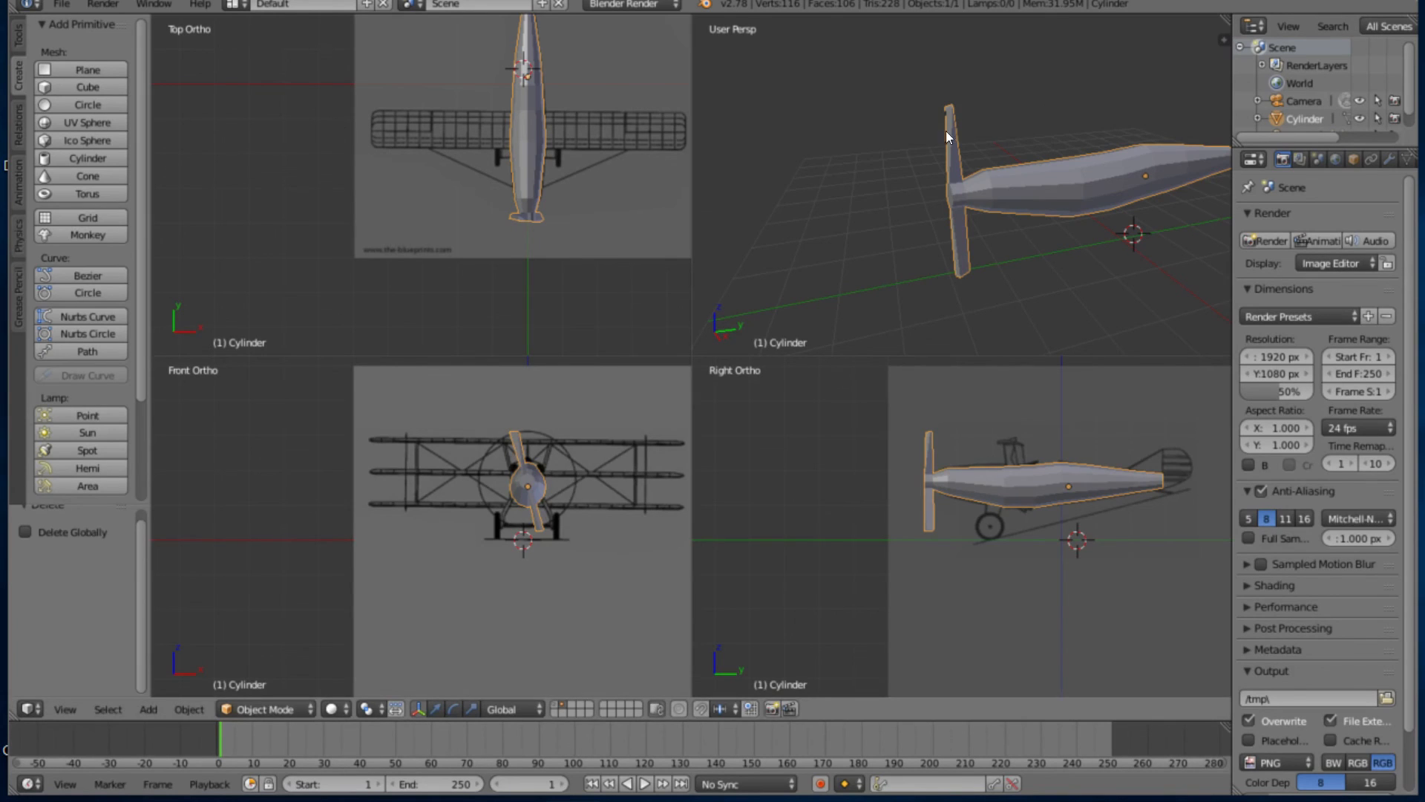
key("Tab")
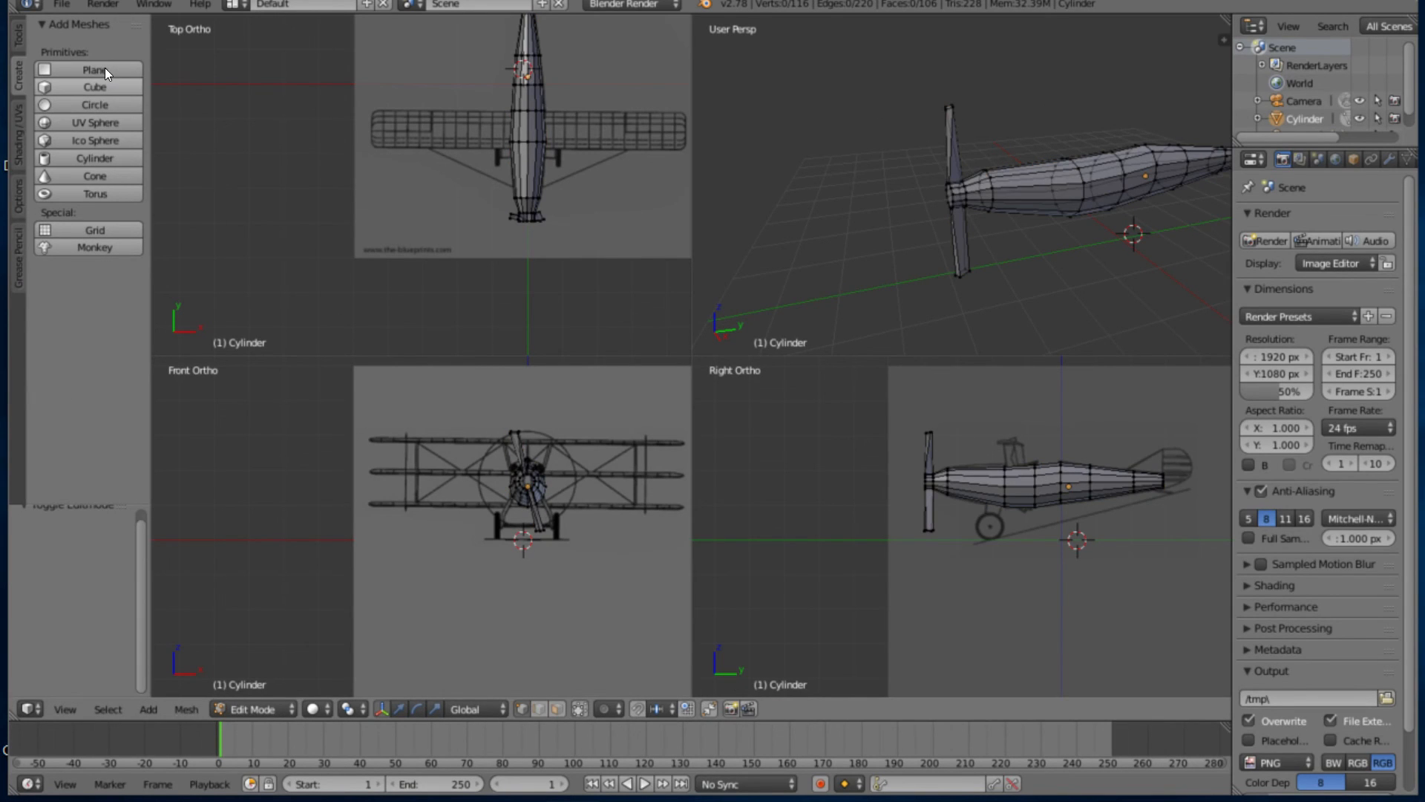
left_click(101, 86)
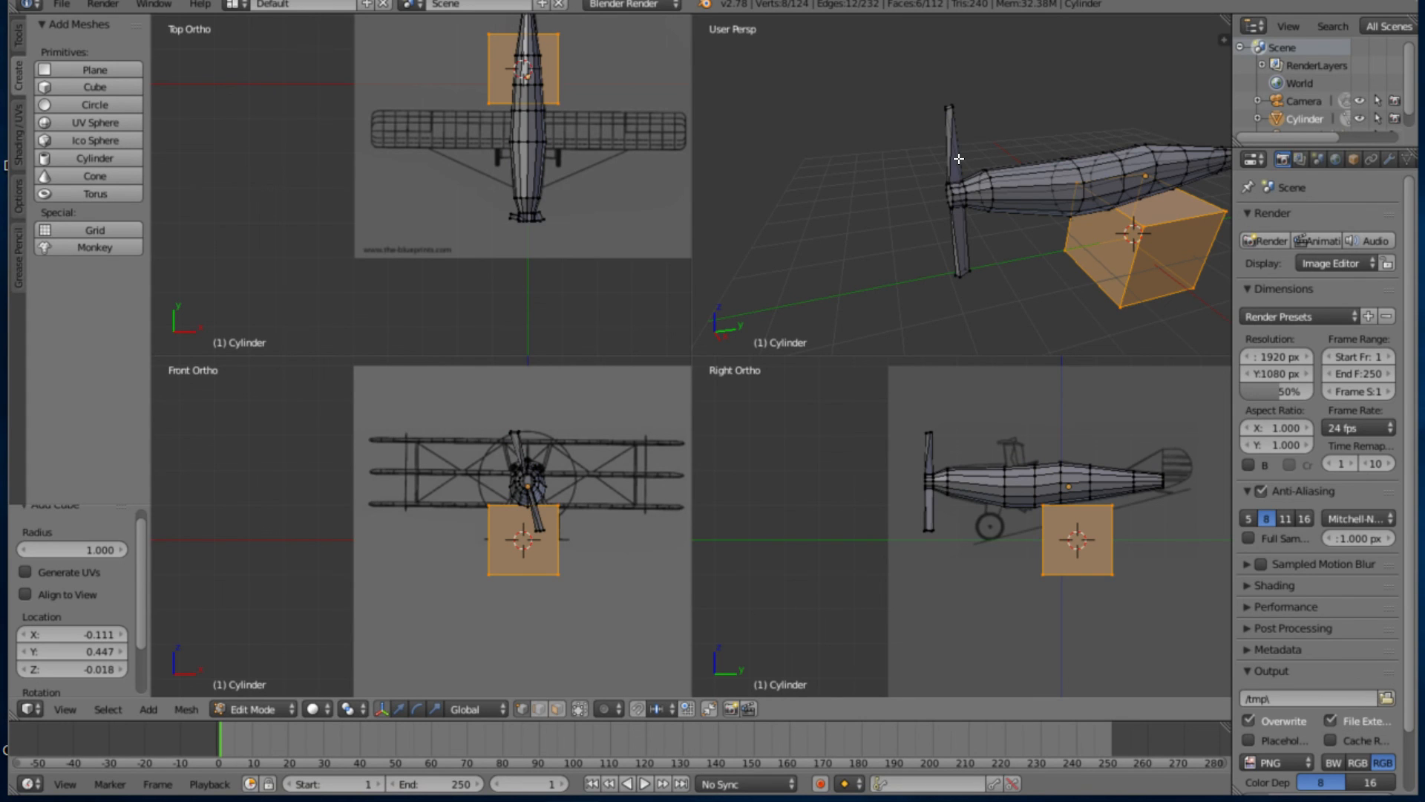
key("ctrl+z")
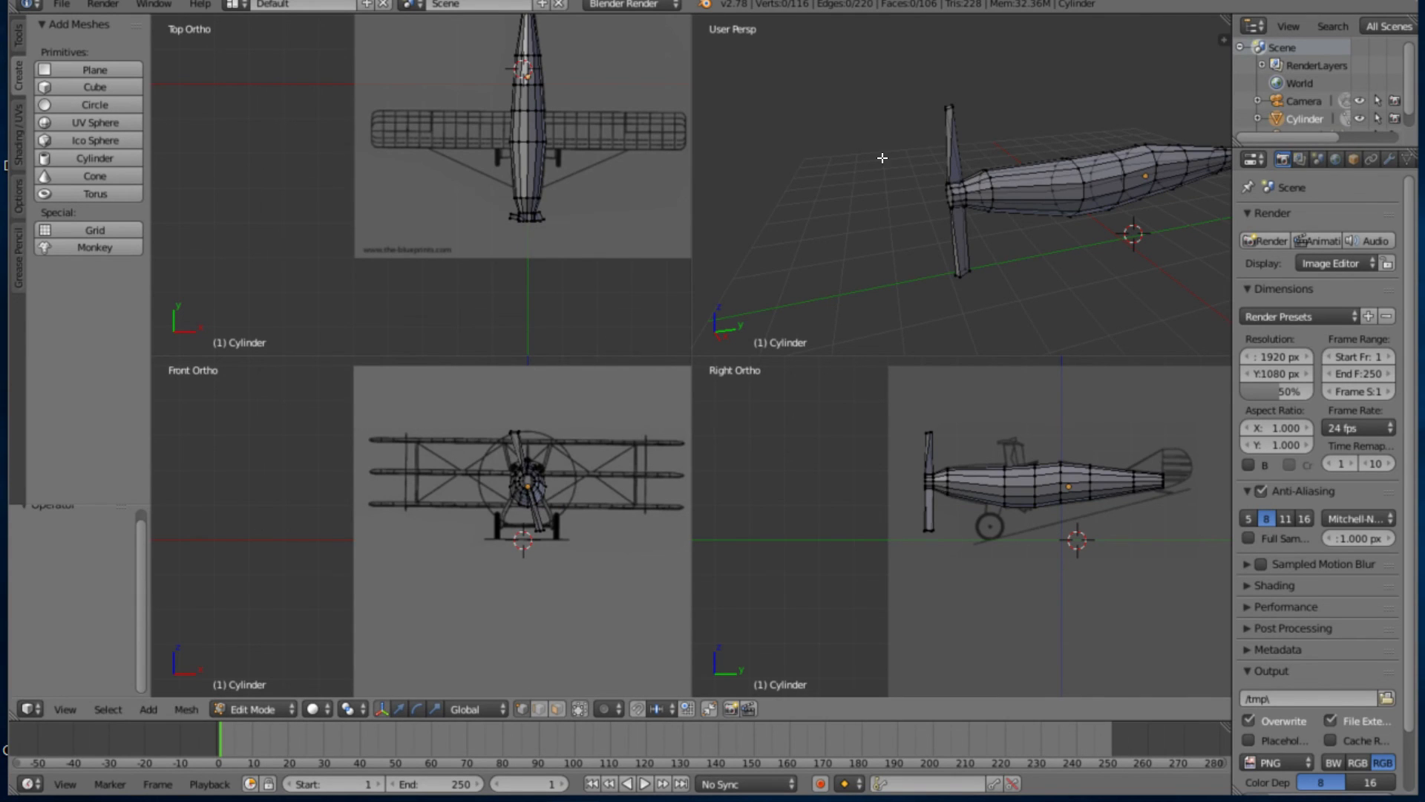
key("Tab")
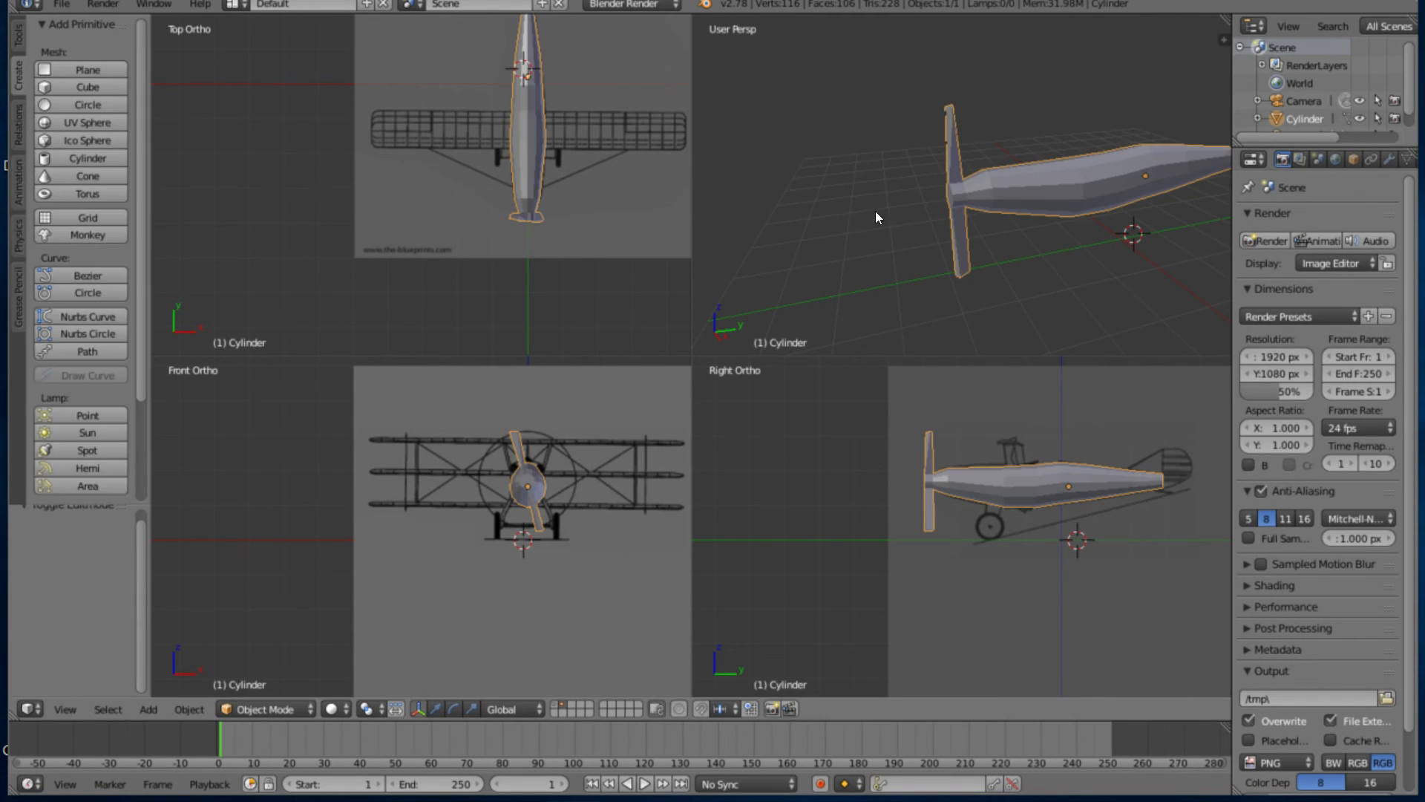
Add a cube as a new object for the wing, show the manipulator, and move it about -1.793 along Y
left_click(87, 87)
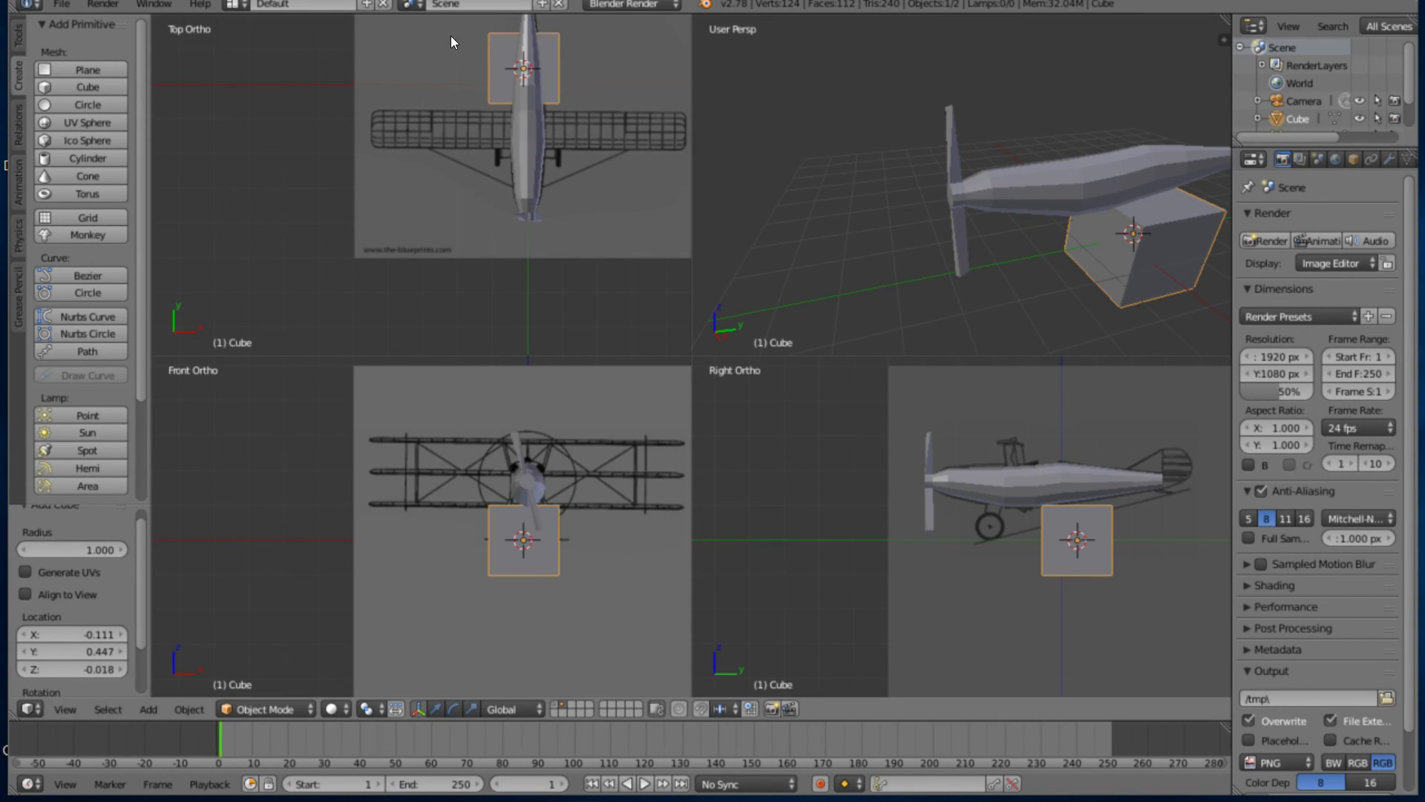
key("ctrl+space")
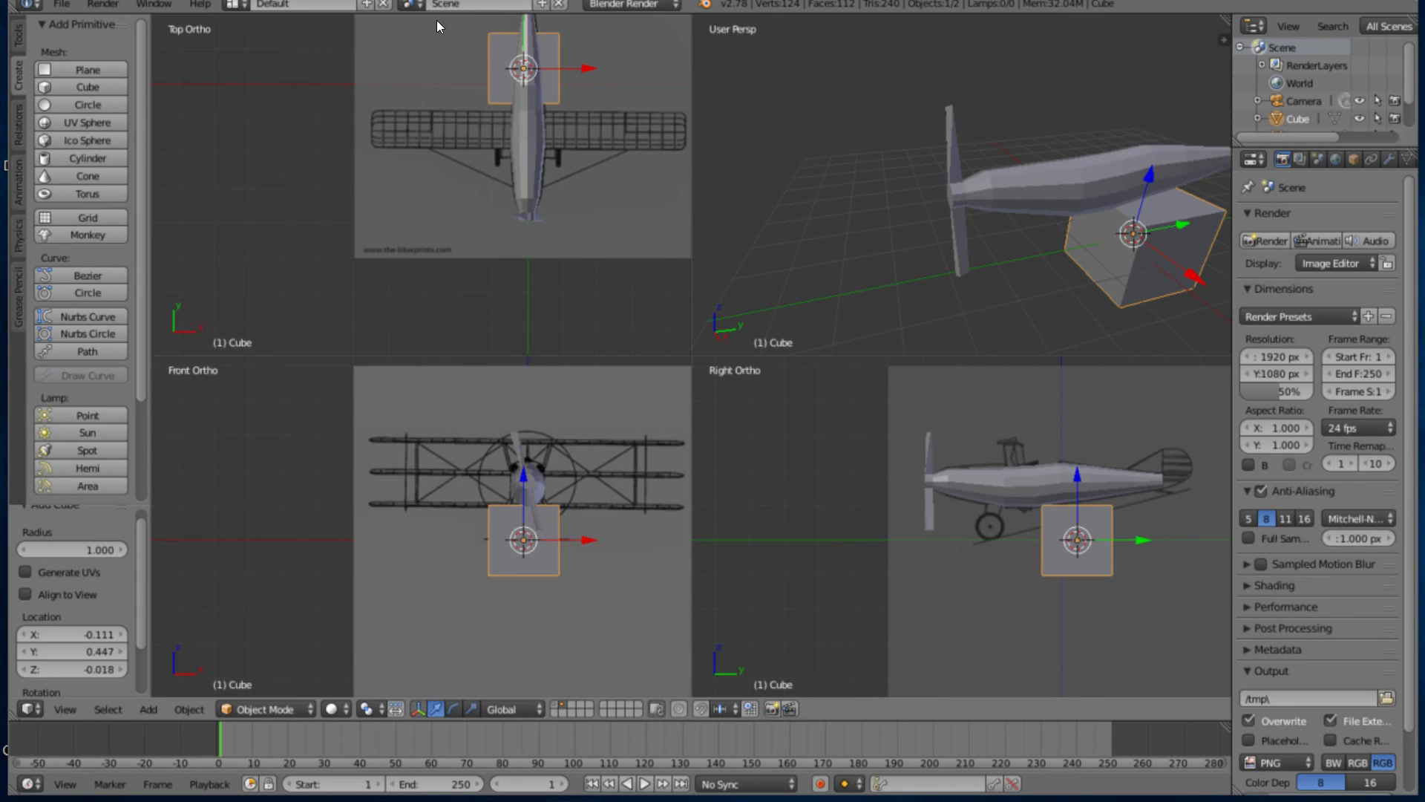
key("g")
key("y")
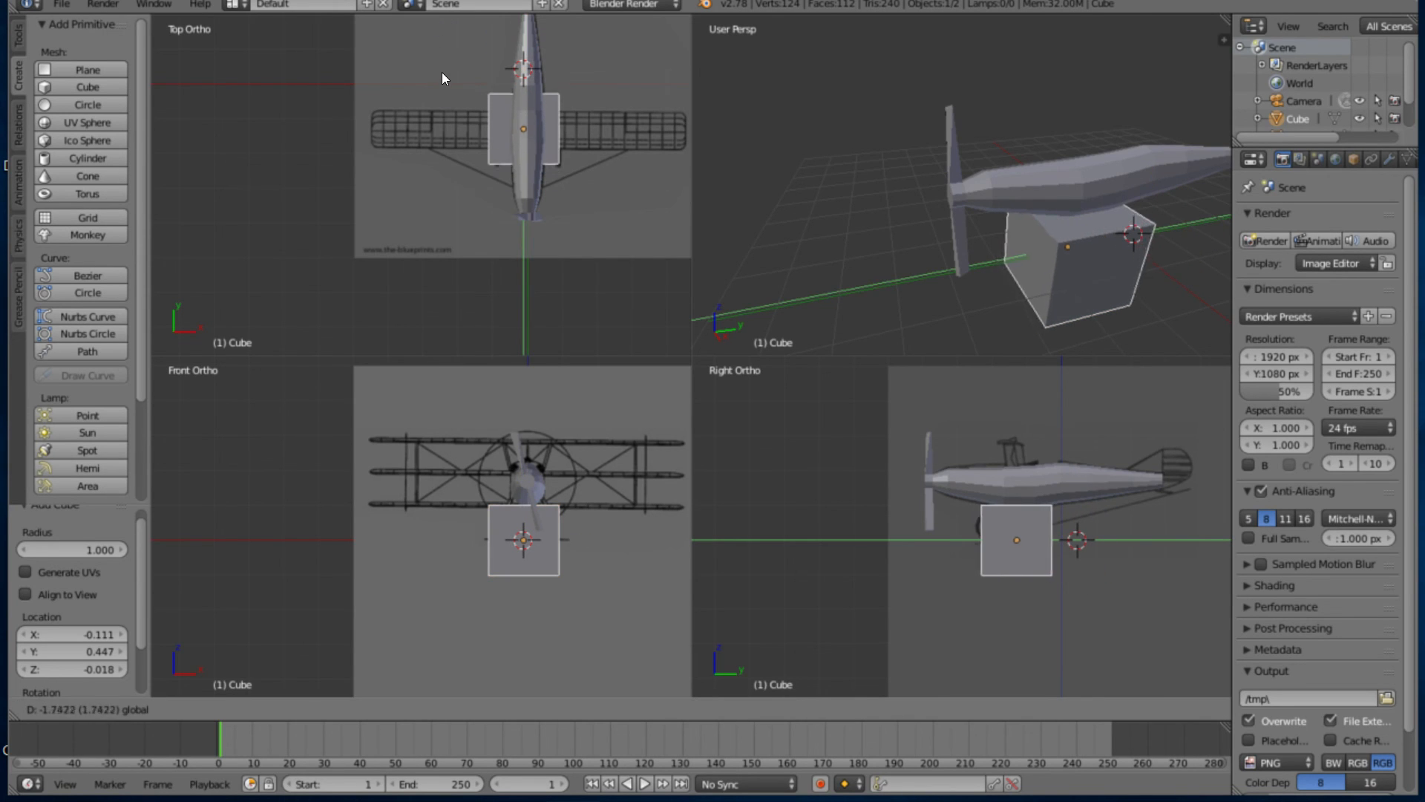
left_click(443, 72)
Scale the cube by about 4.633 along X for the wingspan and by about 0.302 along Y for the wing depth
key("s")
key("x")
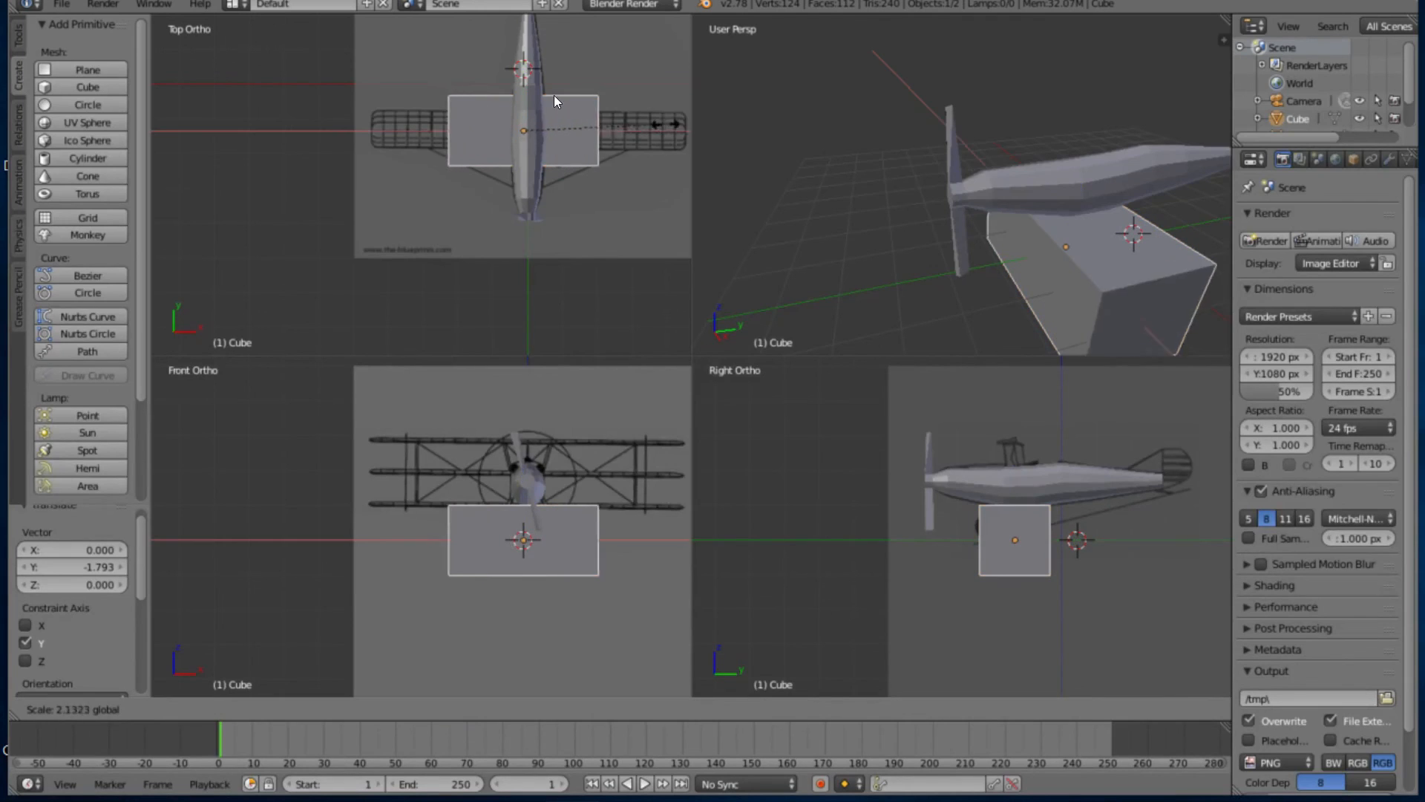
left_click(243, 99)
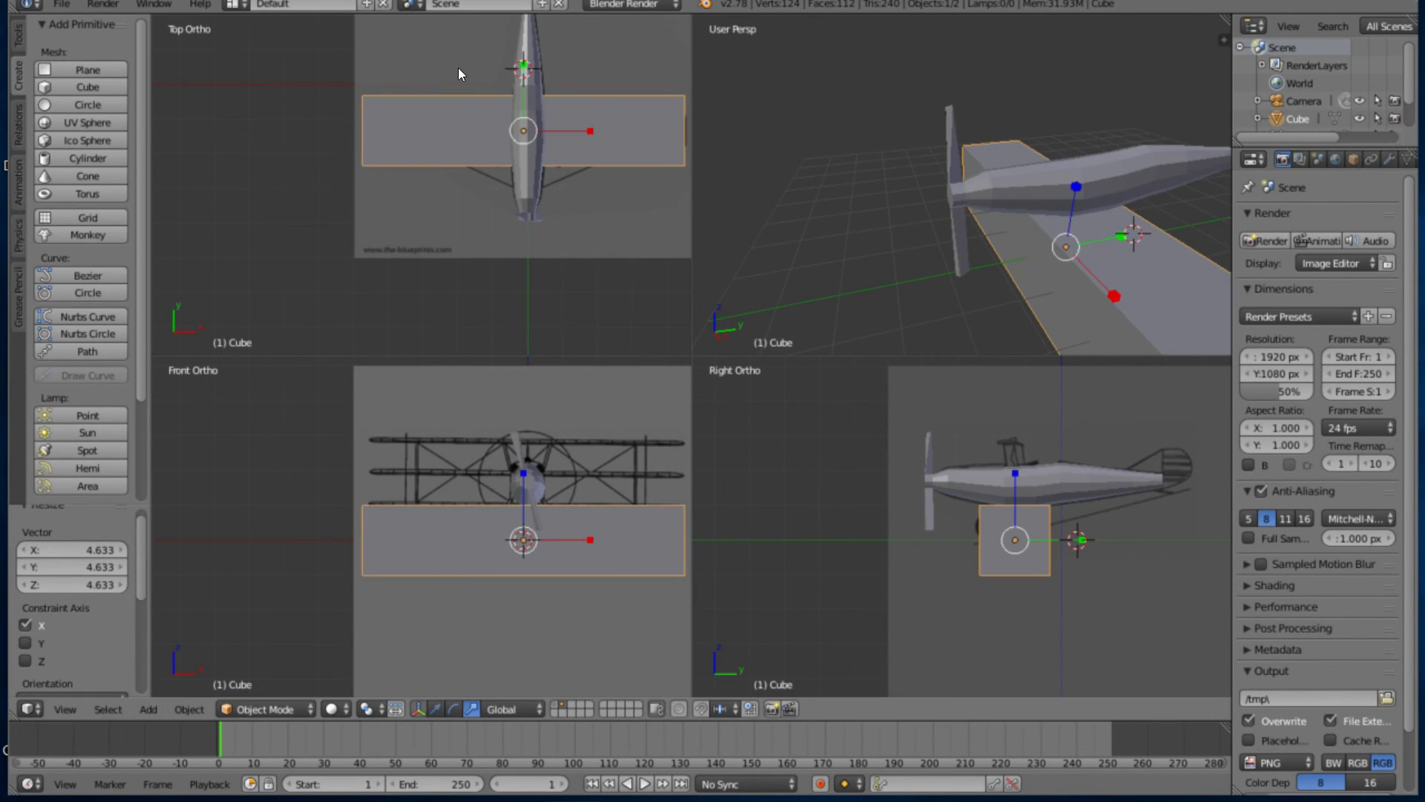
scroll(471, 202, "up", 3)
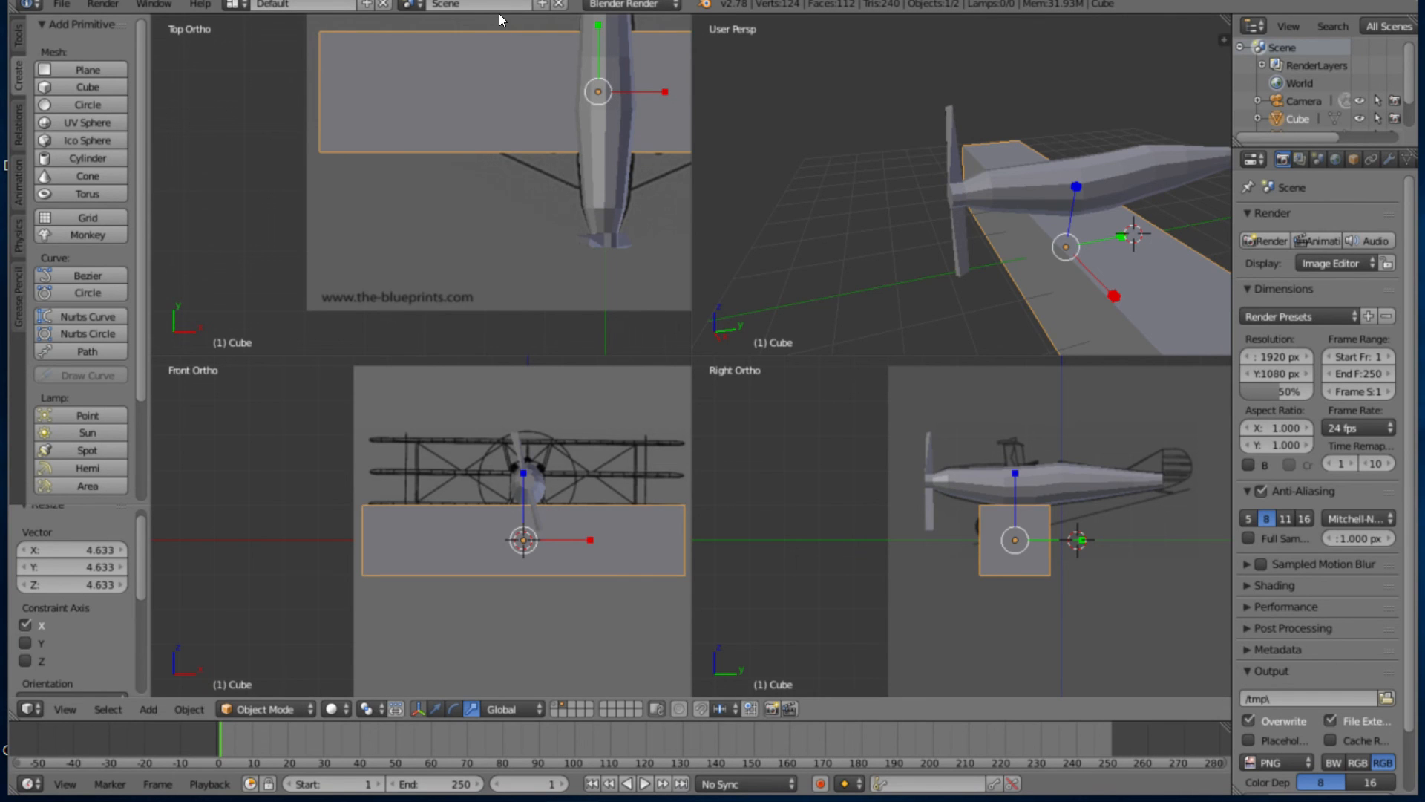
key("s")
key("y")
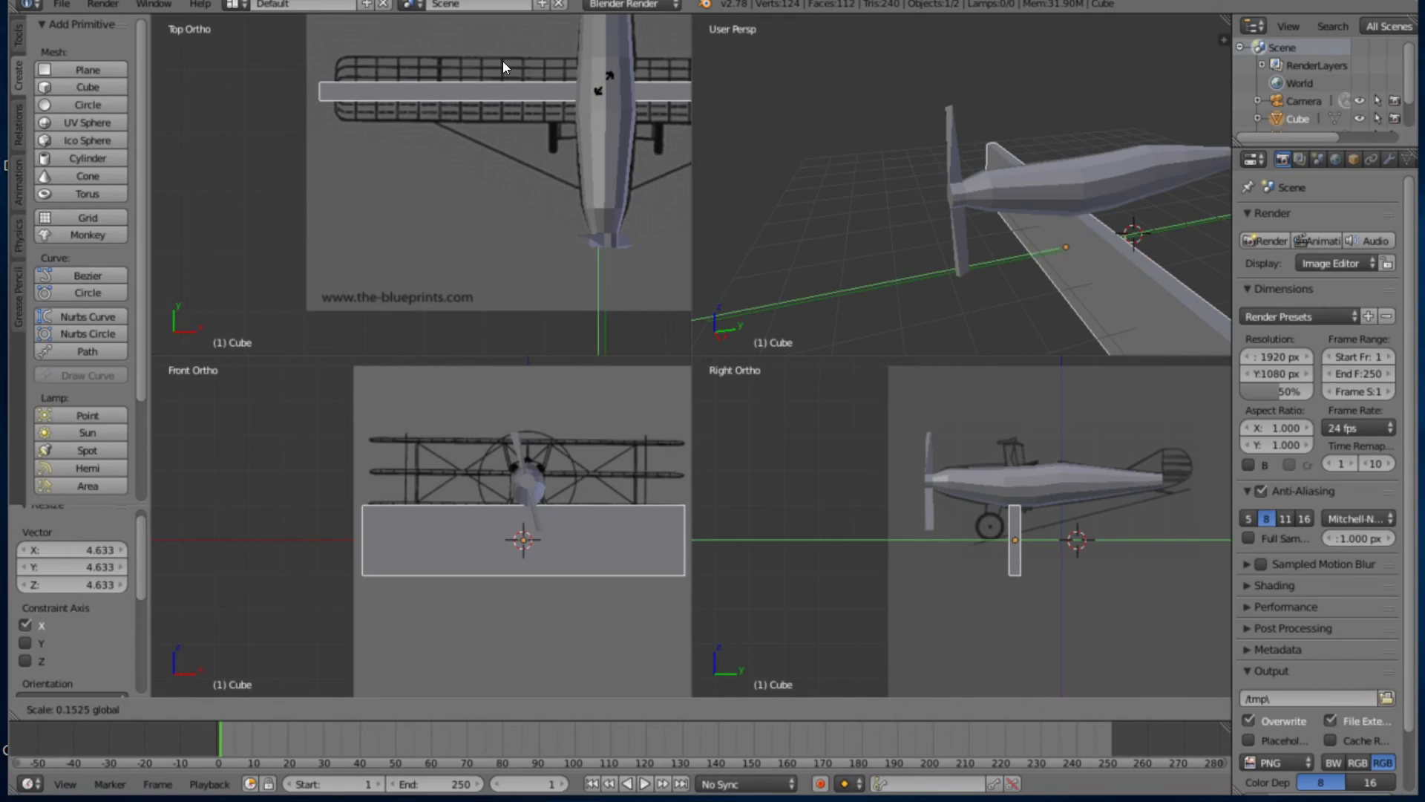
left_click(498, 51)
In wireframe shading, move the cube along Y over the top blueprint's wing and scale it by about 0.973 along X
key("z")
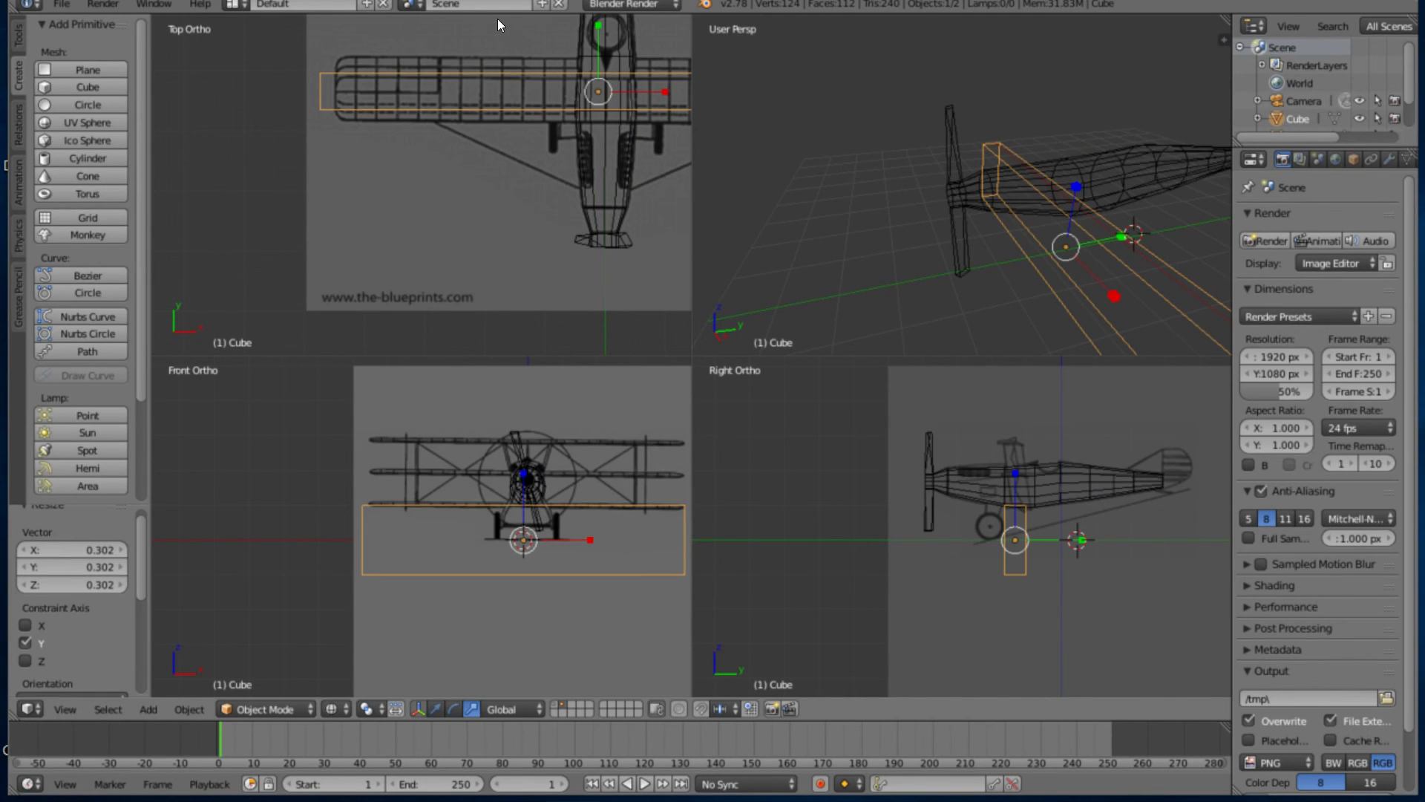
key("g")
key("y")
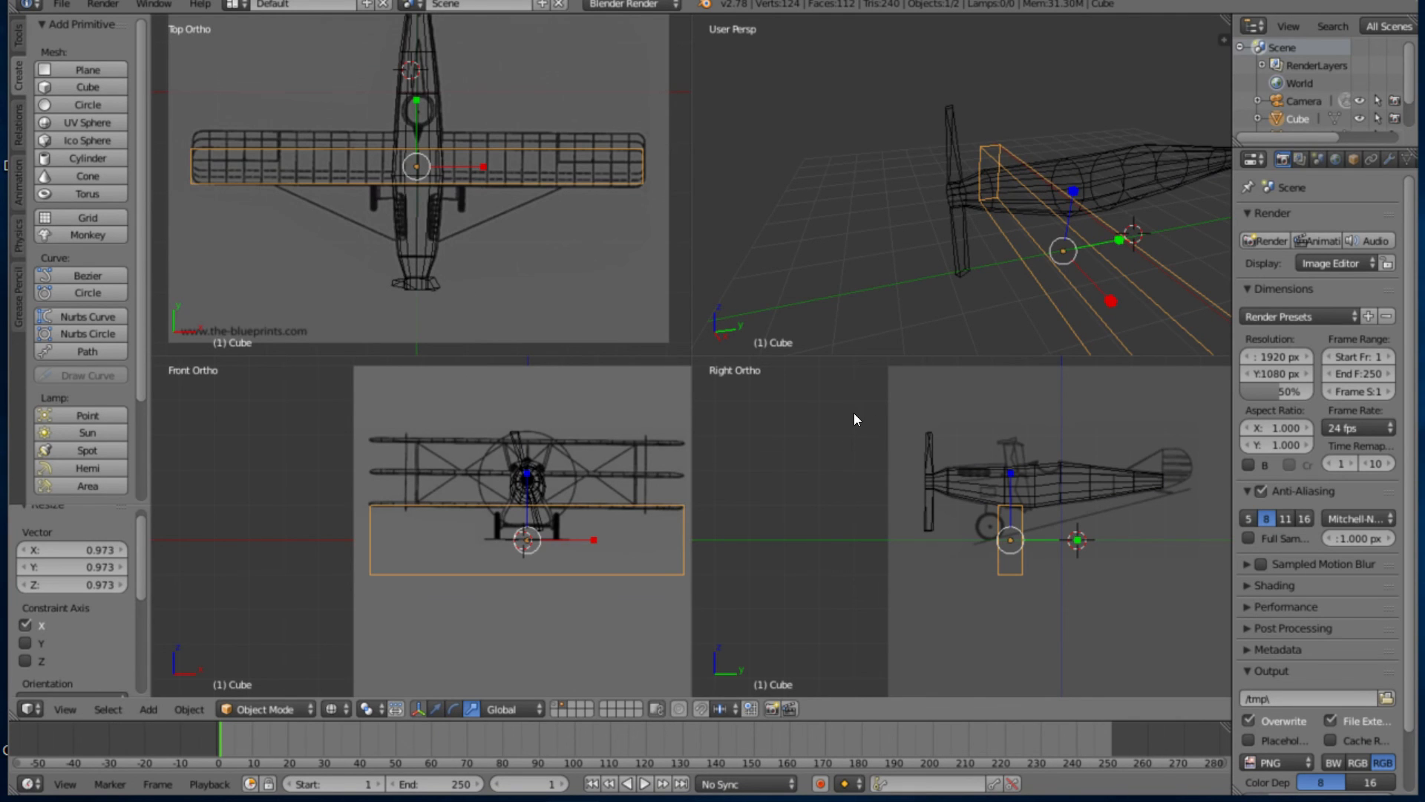
Flatten the cube by about 0.134 along Z and raise it about 0.999 onto the lower wing in the front blueprint
key("s")
key("z")
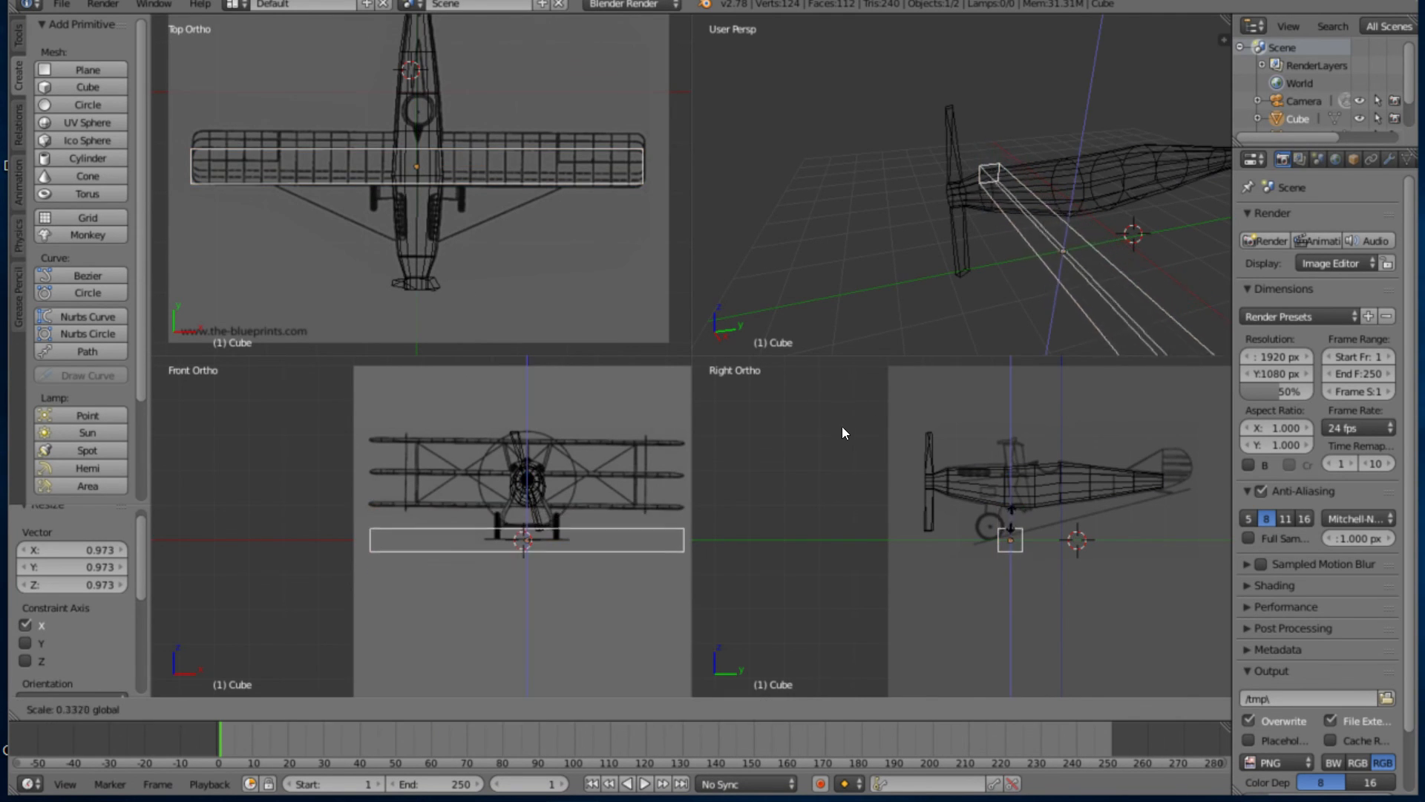
left_click(846, 437)
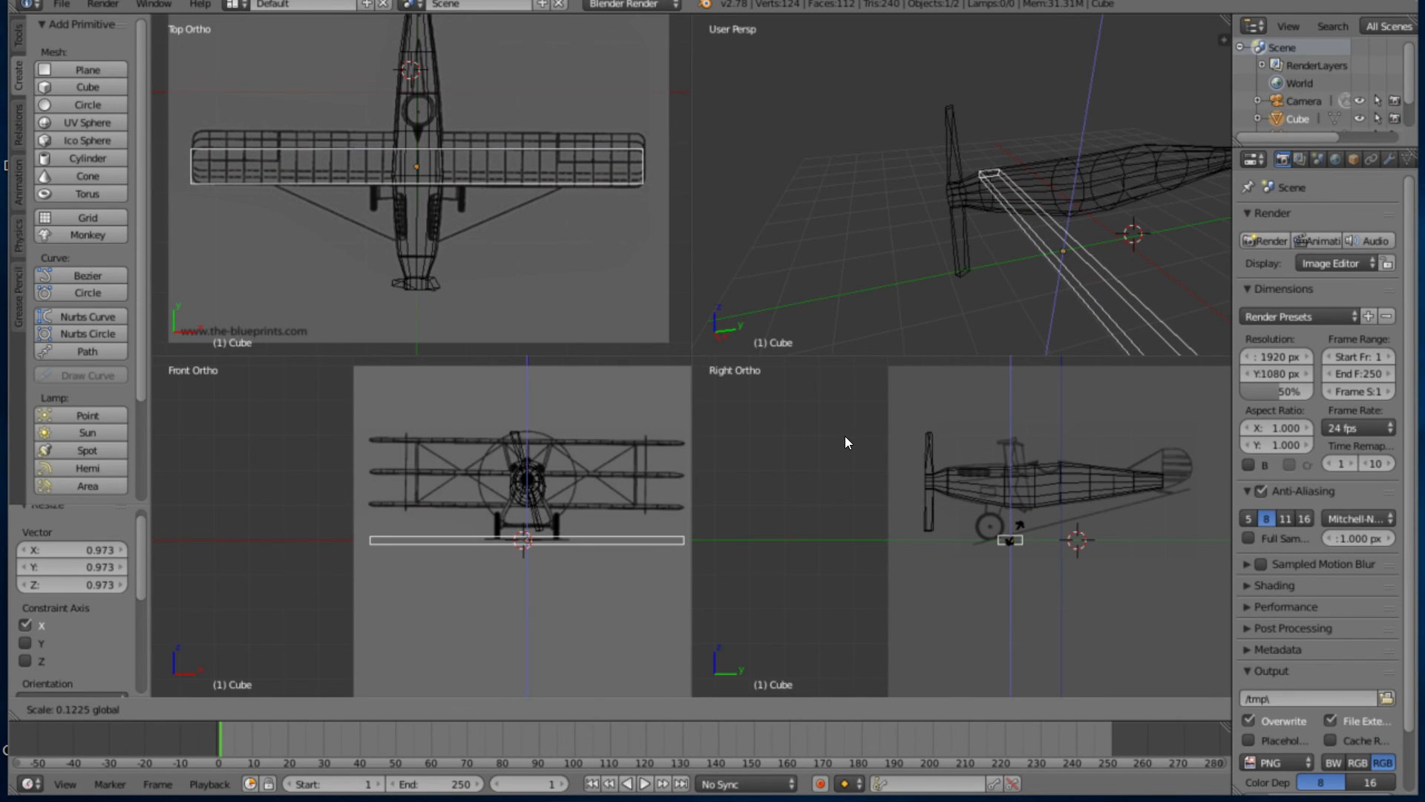
left_click(436, 709)
key("g")
key("z")
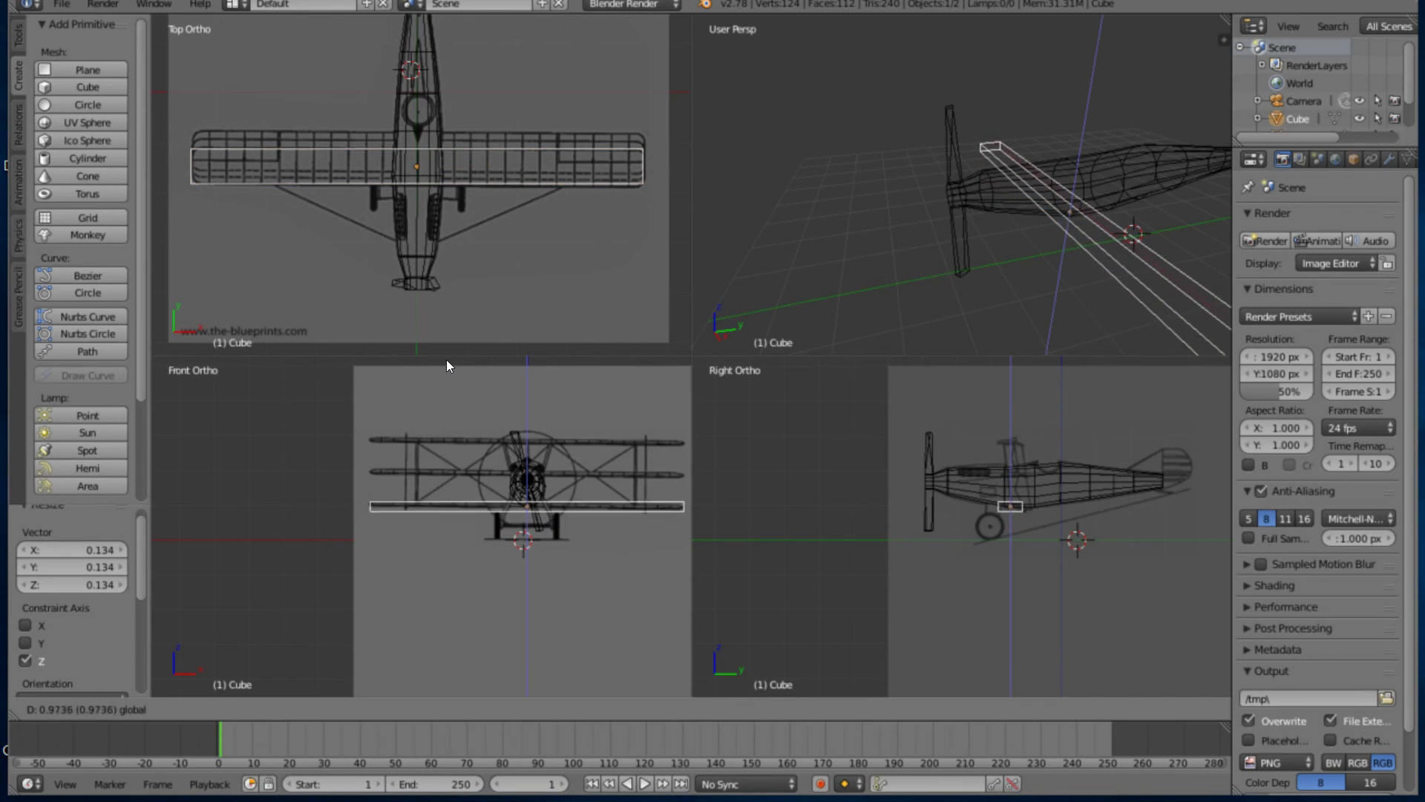
left_click(447, 359)
Scale the wing cube by about 0.381 along Z to match the lower wing's thickness in the front blueprint
scroll(423, 470, "up", 4)
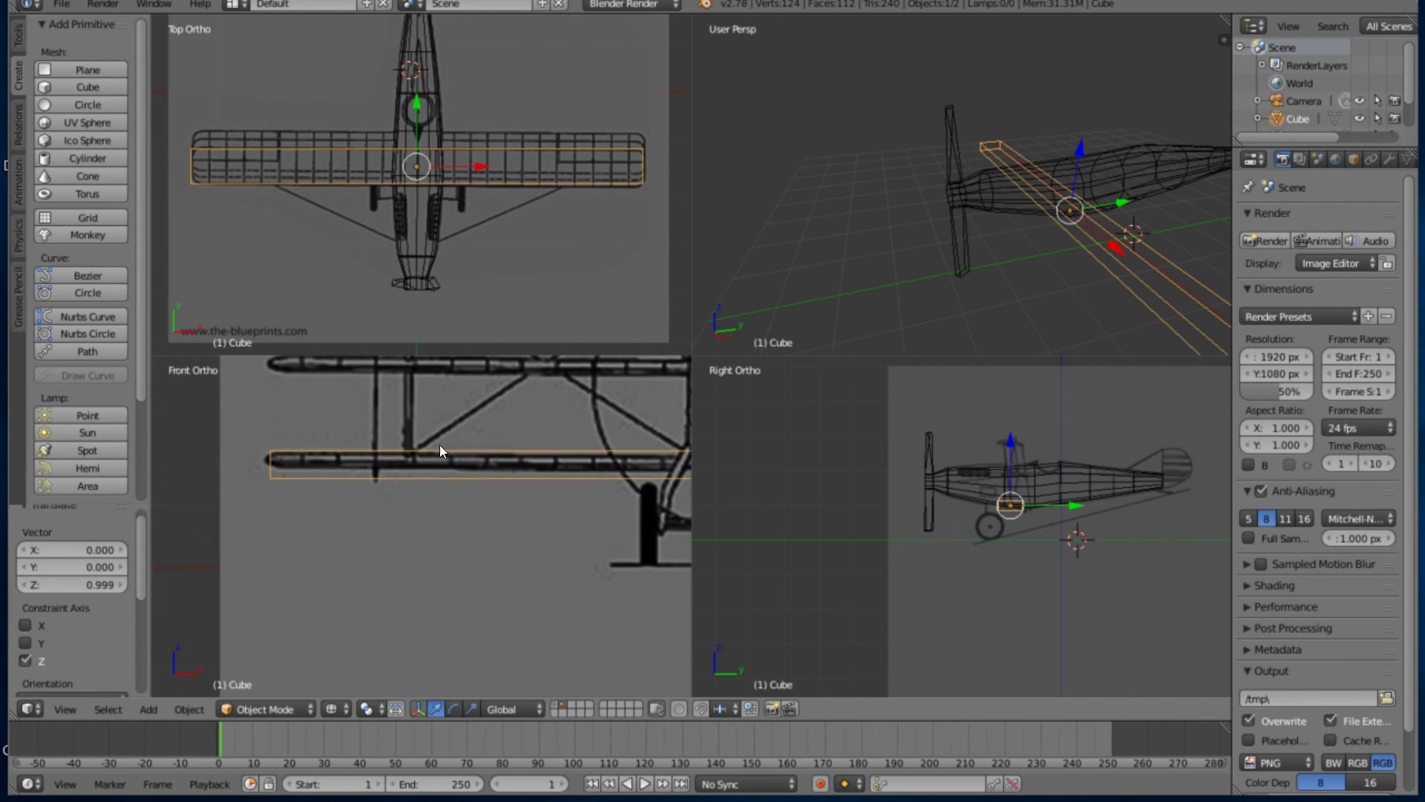
scroll(522, 451, "up", 3)
middle_click_drag(276, 487, 289, 492, "shift")
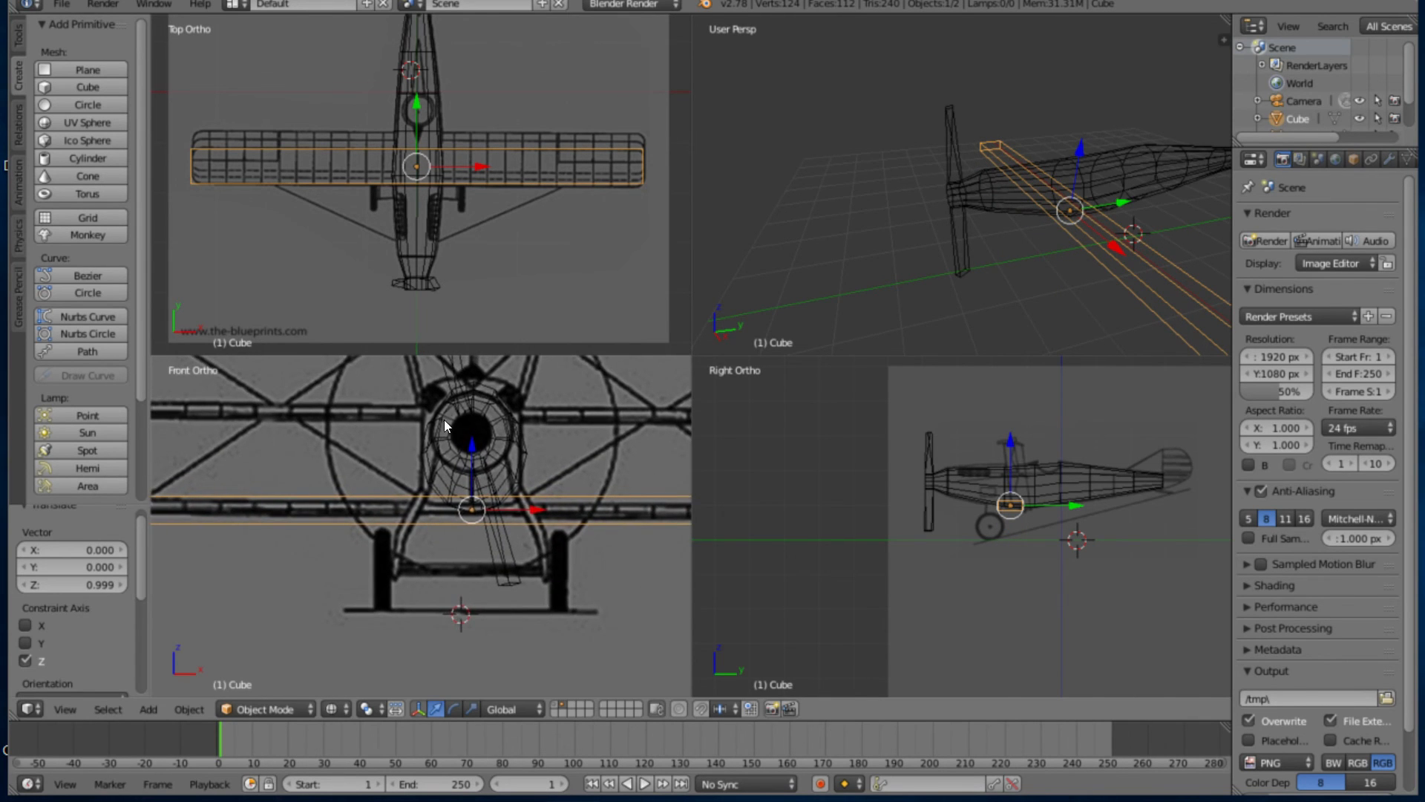
key("s")
key("z")
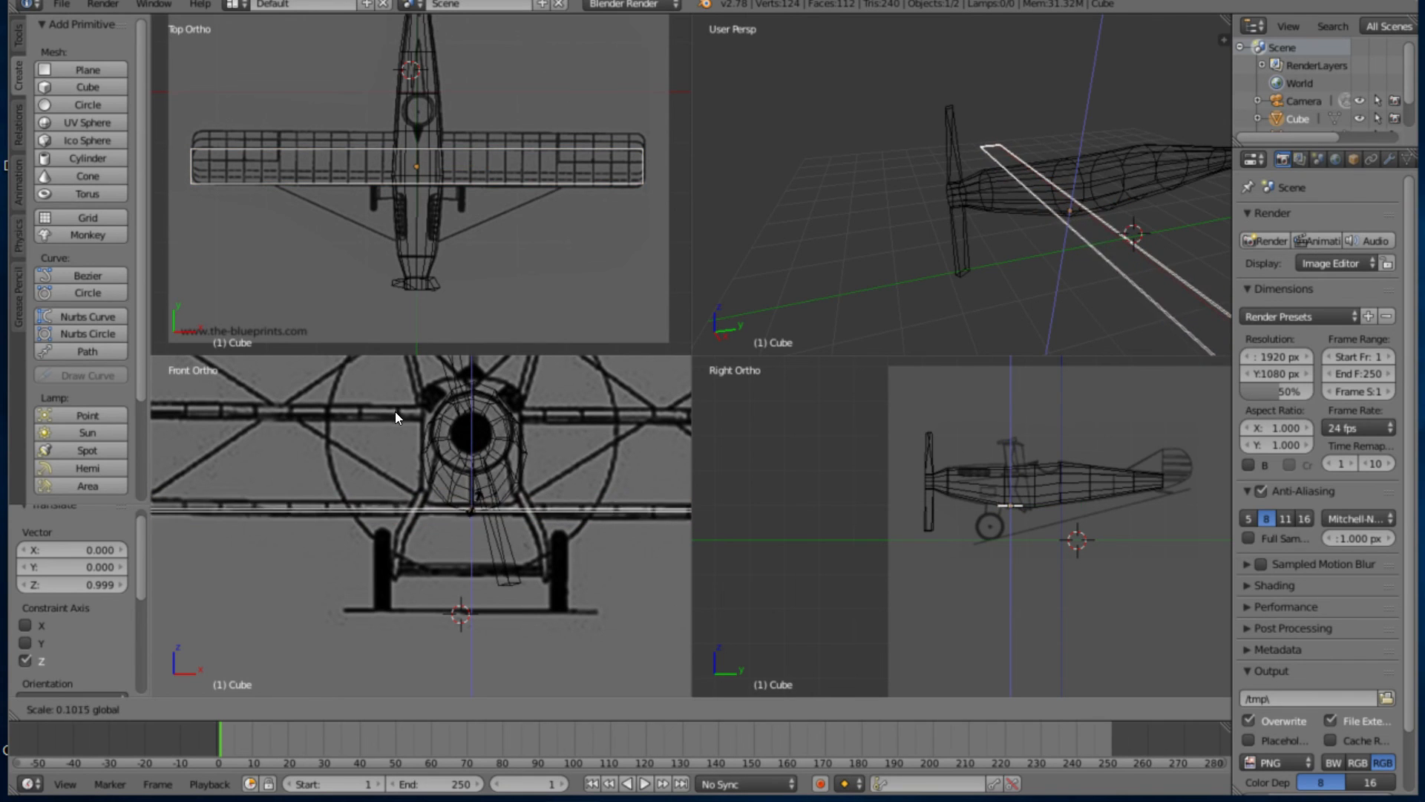
left_click(395, 395)
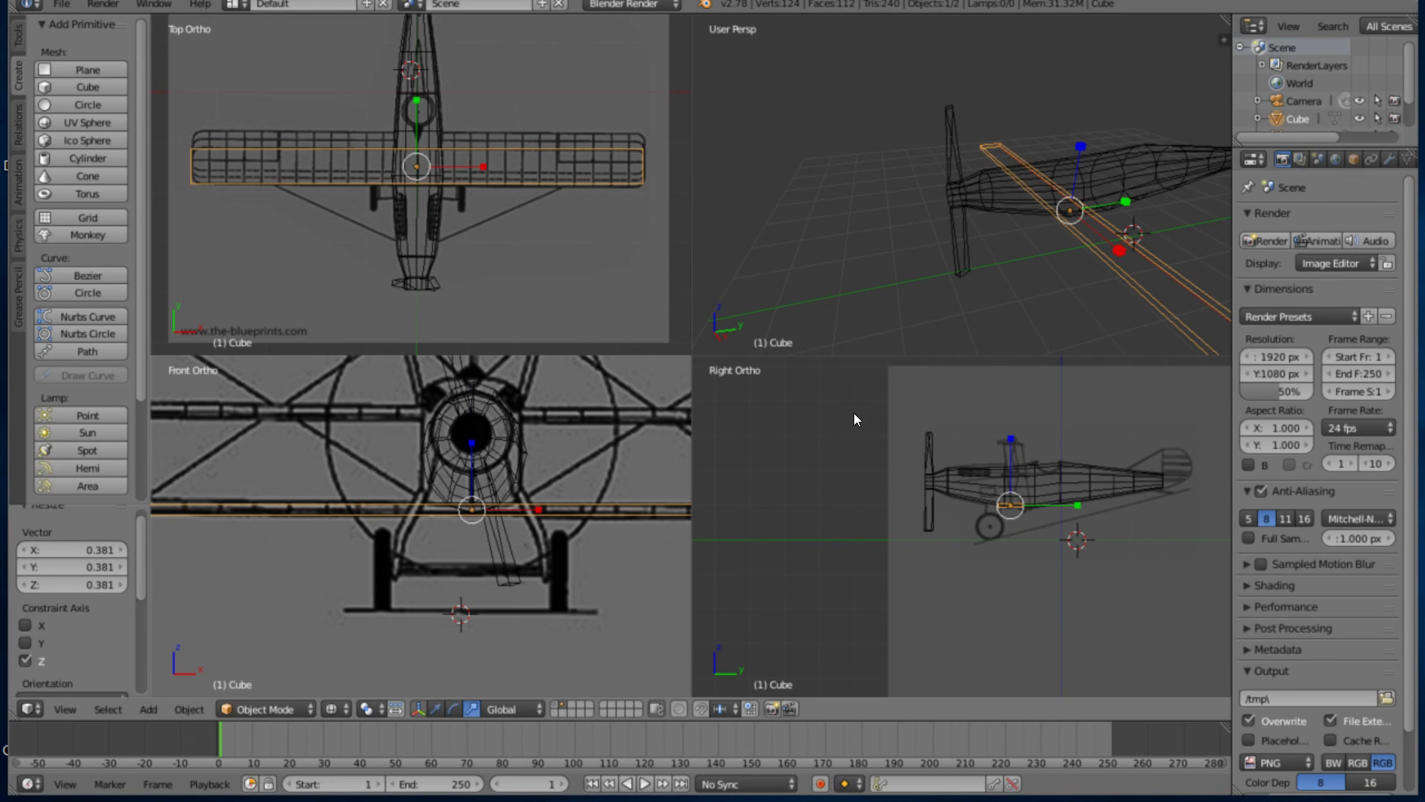
Add three evenly spaced loop cuts running along the wing cube's span, dividing its depth into four sections
scroll(861, 427, "up", 8)
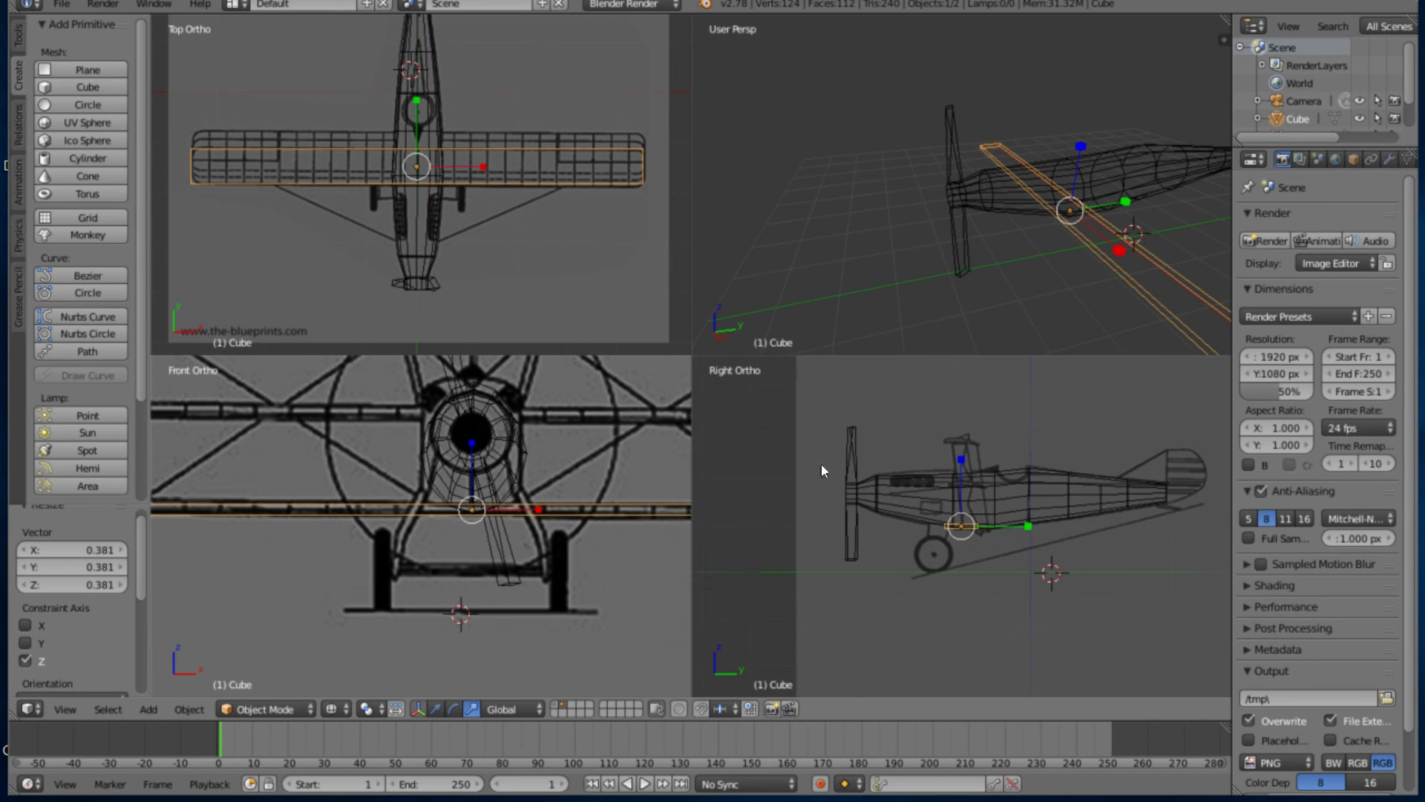
scroll(851, 511, "up", 3)
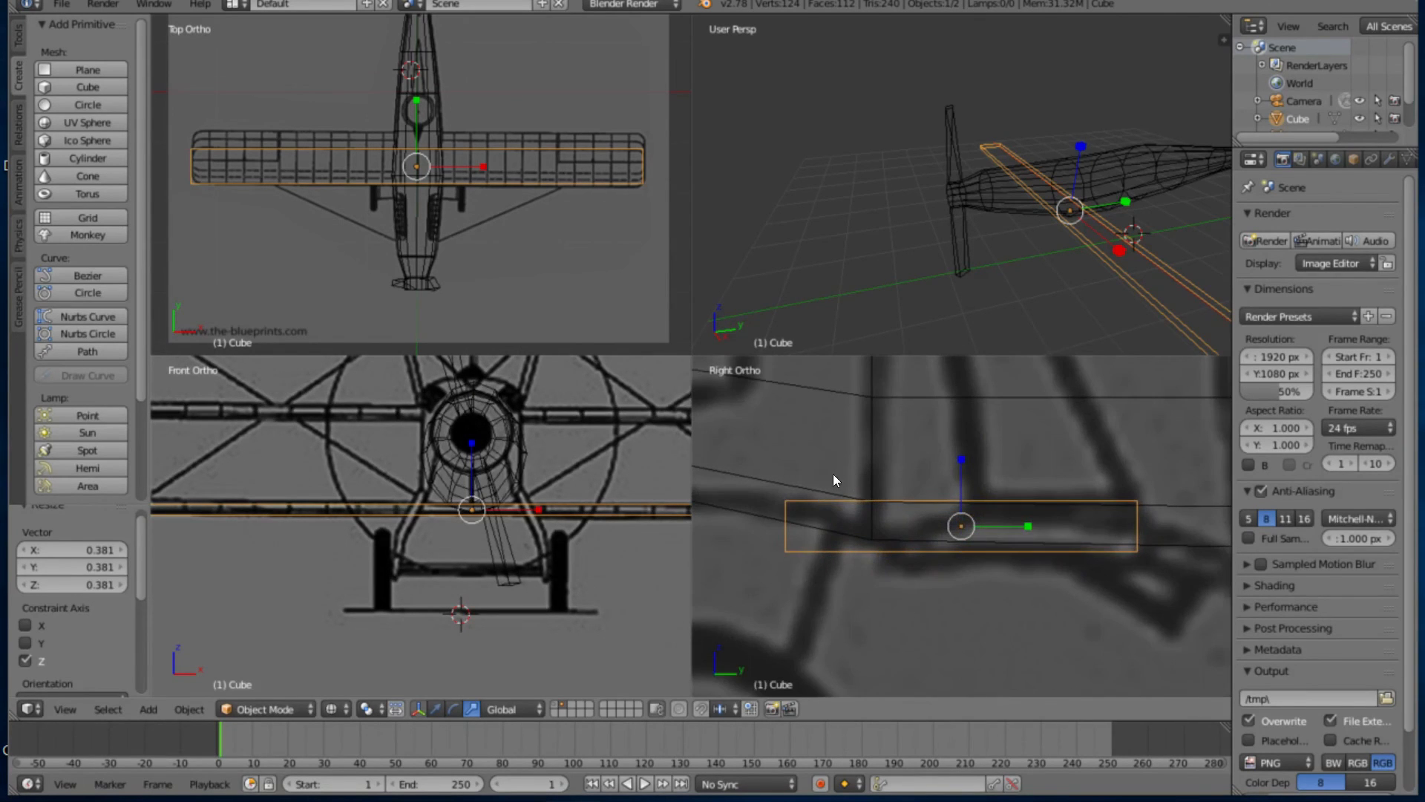
scroll(853, 478, "down", 1)
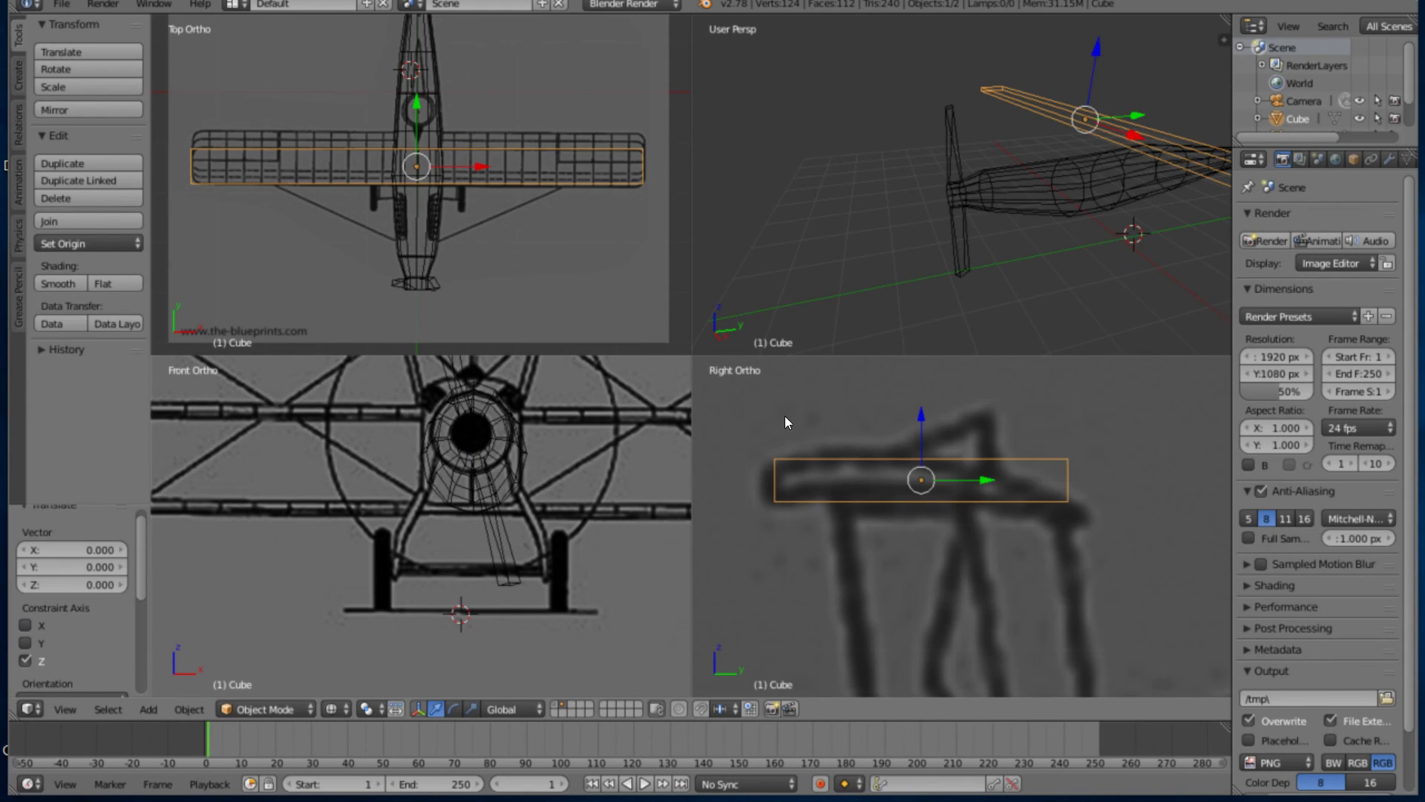
key("Tab")
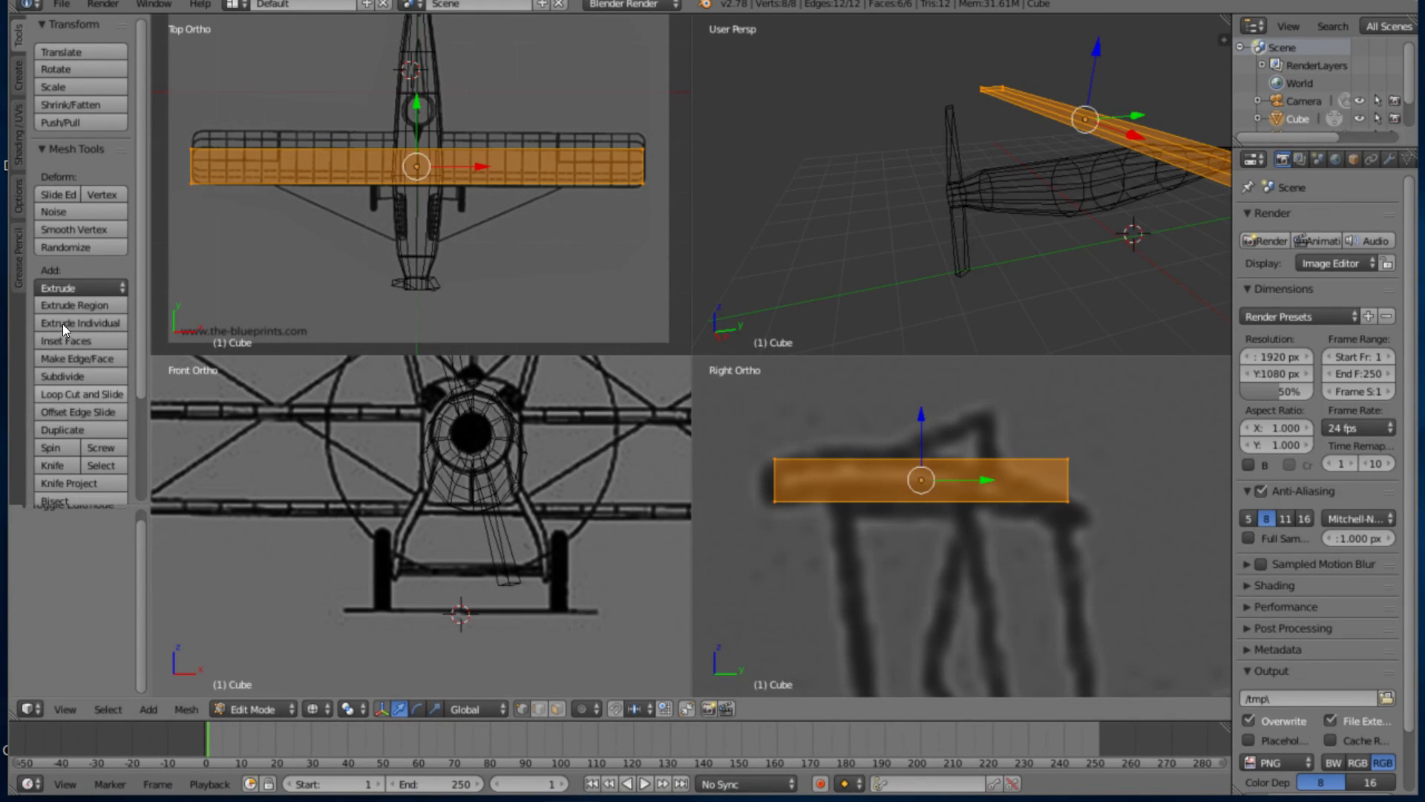
left_click(74, 395)
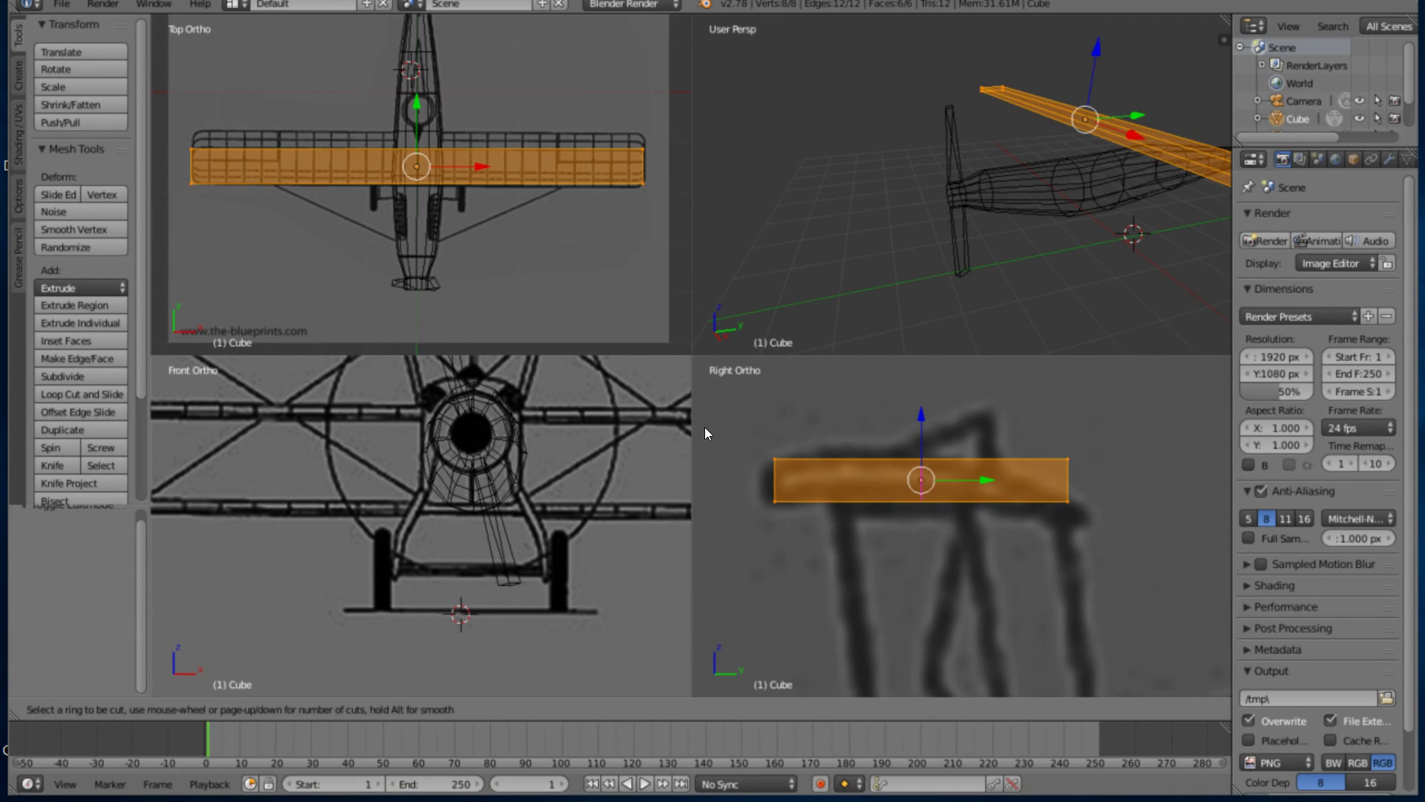
left_click(689, 376)
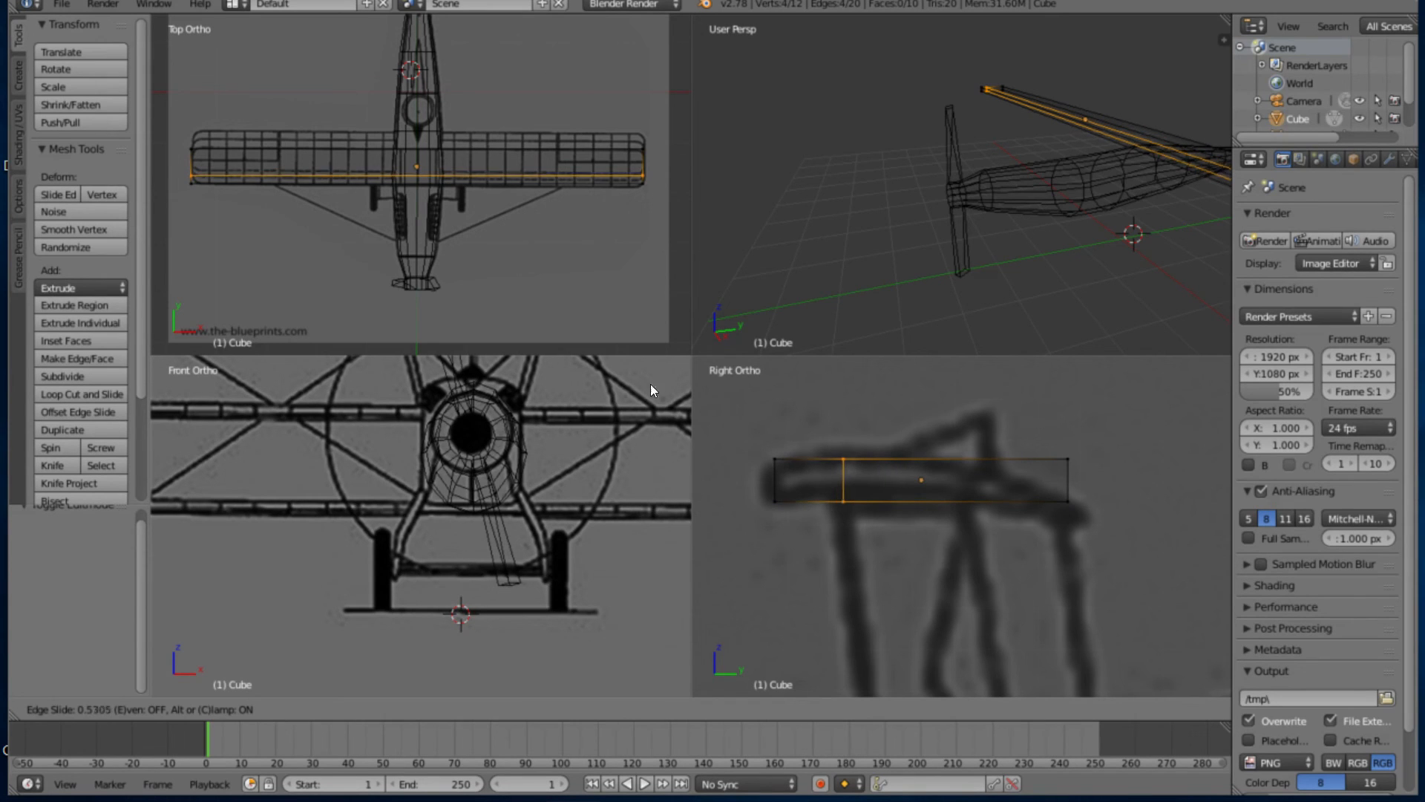
left_click(708, 389)
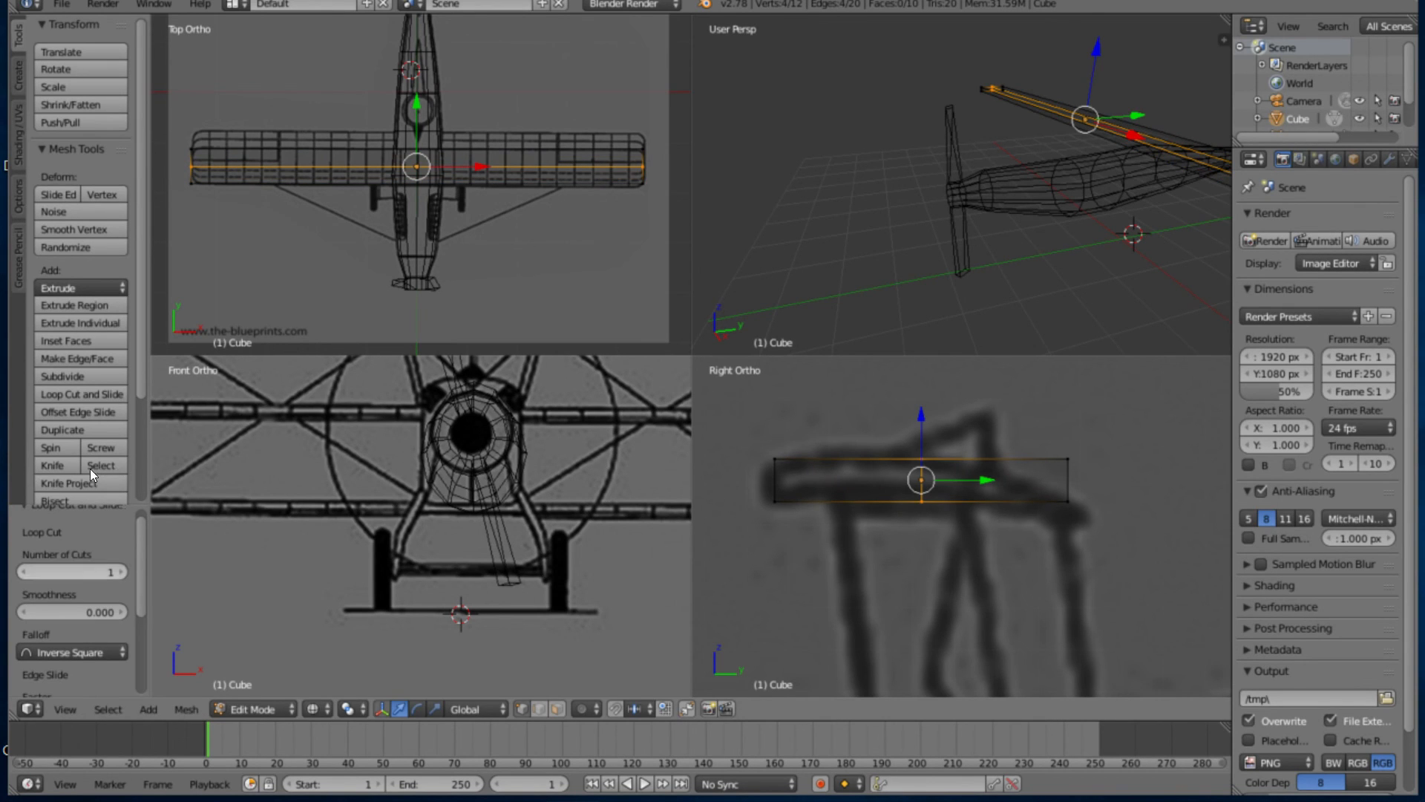
mouse_move(72, 572)
left_mouse_down()
mouse_move(119, 571)
mouse_move(81, 572)
left_mouse_up()
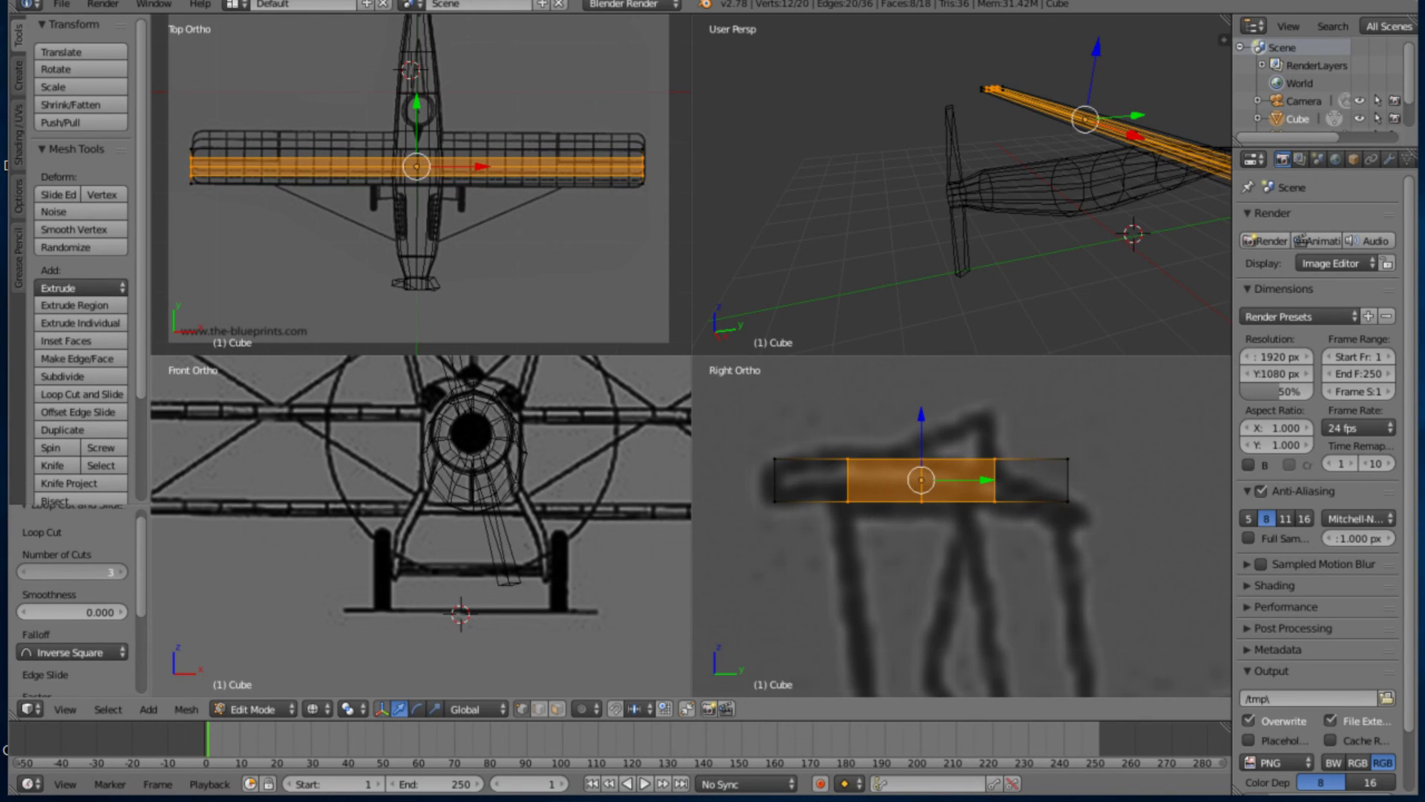
left_click_drag(82, 571, 82, 571)
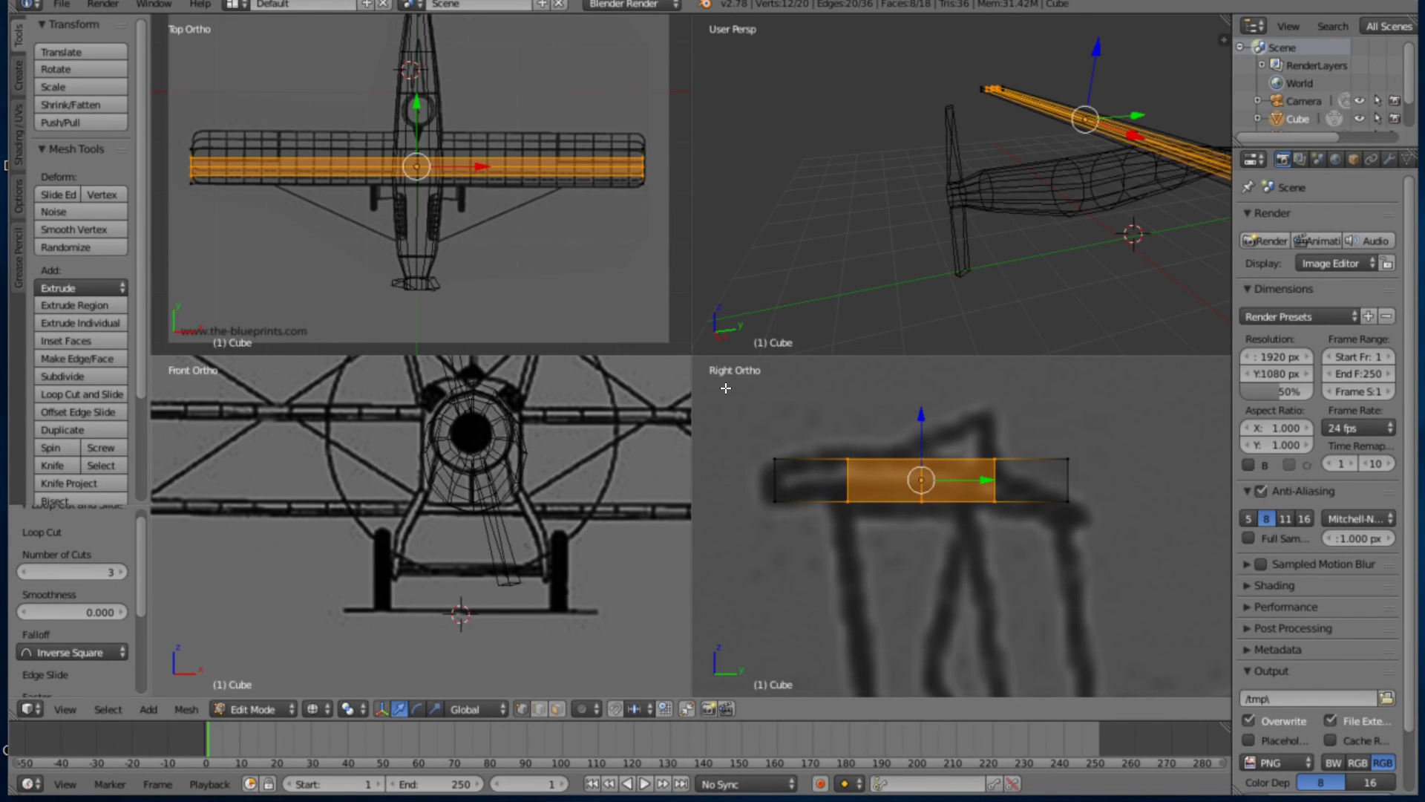
In vertex mode, raise the foremost loop cut about 0.024 along Z and lower the rearmost one about 0.030, following the upper wing's curve
key("ctrl+Tab")
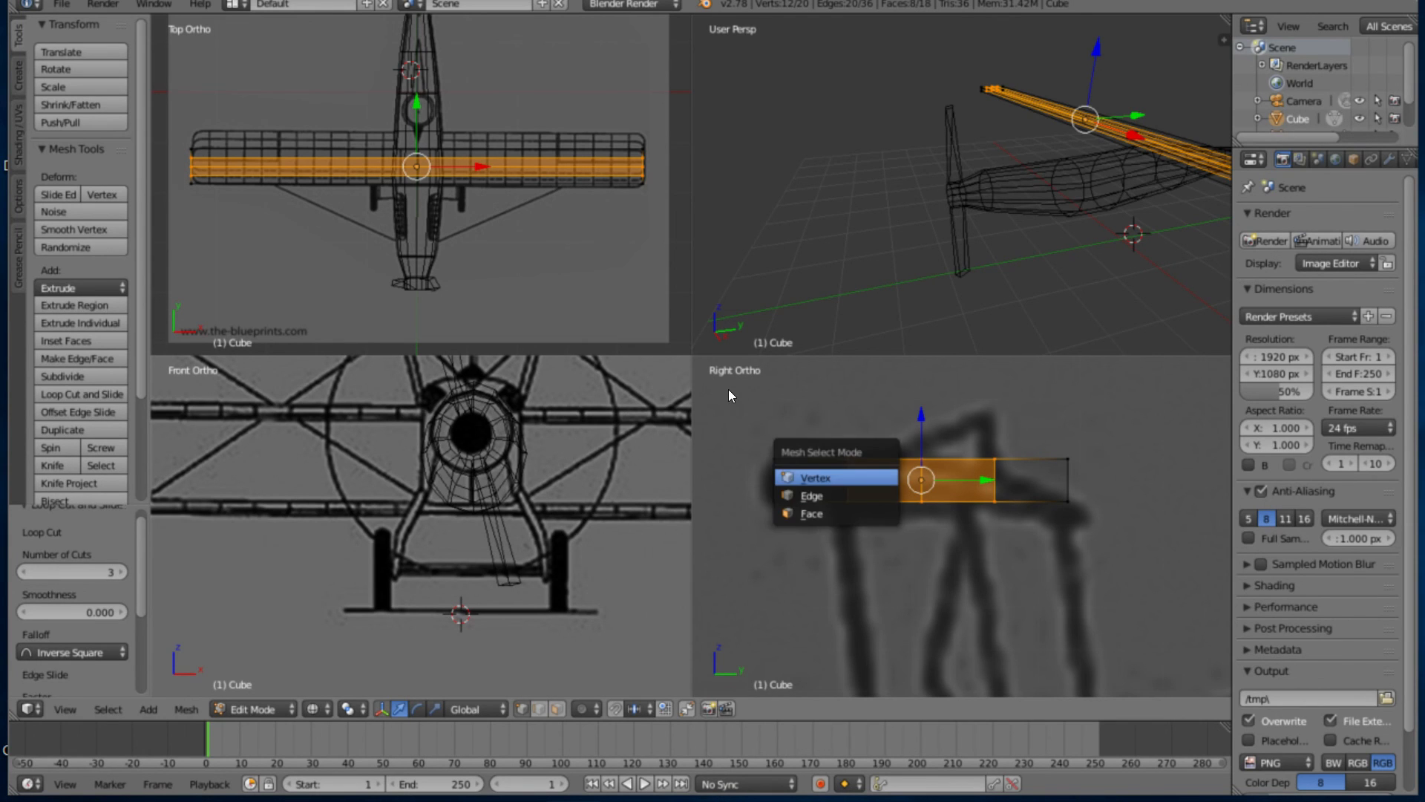
left_click(849, 478)
key("b")
left_click_drag(833, 413, 877, 552)
key("g")
key("z")
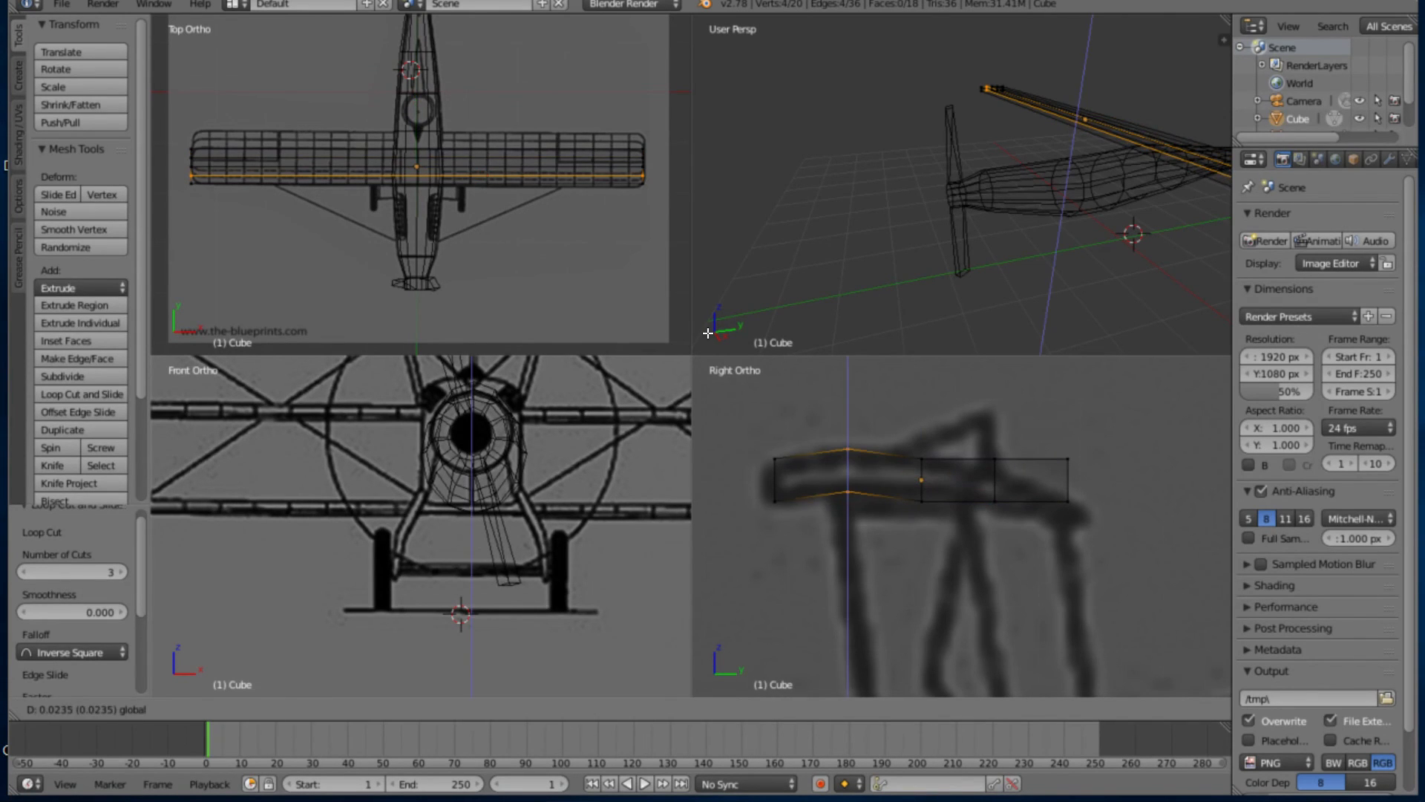
left_click(707, 333)
key("b")
left_click_drag(982, 439, 1021, 532)
key("g")
key("z")
left_click(898, 371)
Lower the wing's trailing-edge vertices about 0.083 along Z and scale them by about 0.782 along Z
key("b")
left_click_drag(1043, 432, 1103, 529)
key("g")
key("z")
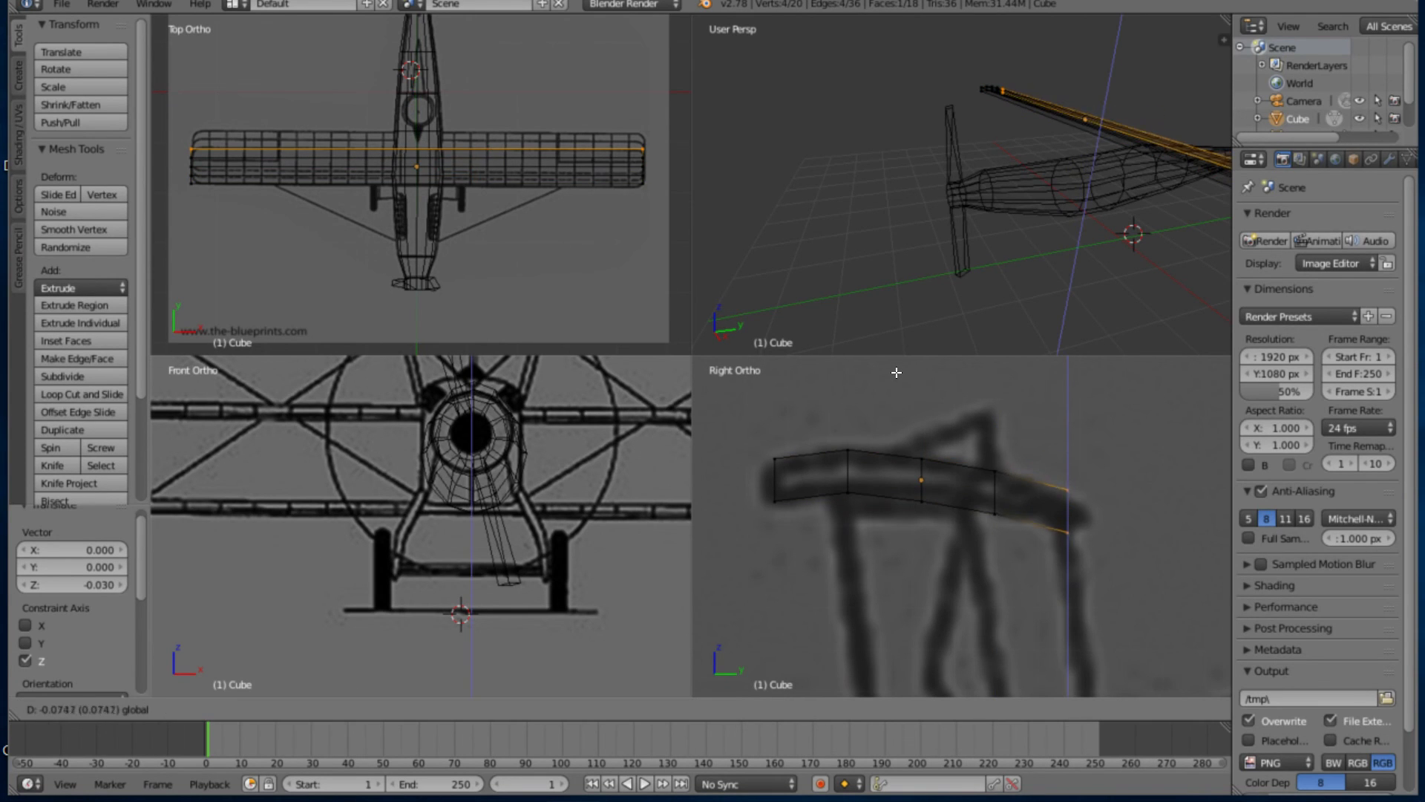
left_click(896, 375)
key("ctrl+alt+s")
key("s")
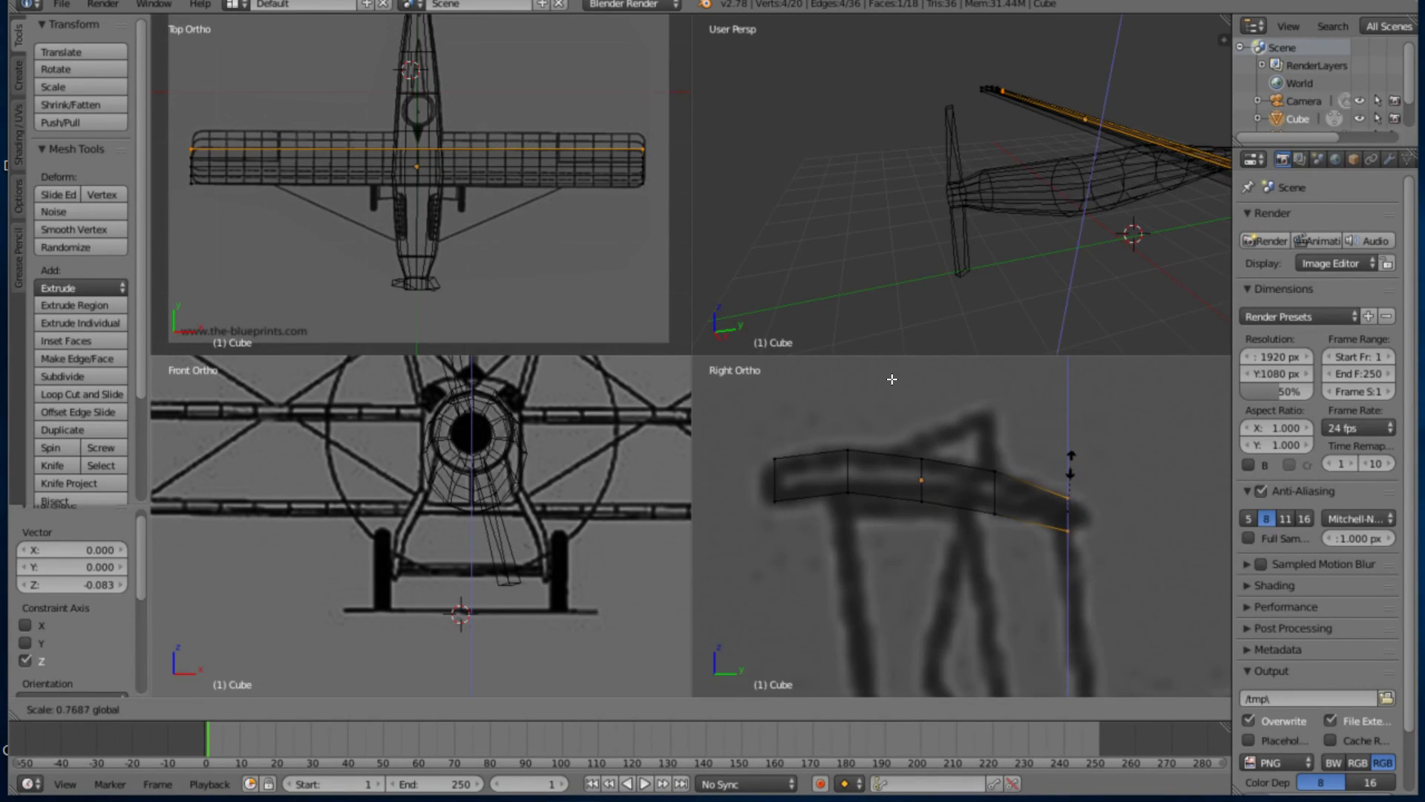
left_click(892, 379)
Scale the wing's leading-edge vertices by about 0.933 along Z
key("b")
left_click_drag(756, 430, 807, 562)
key("s")
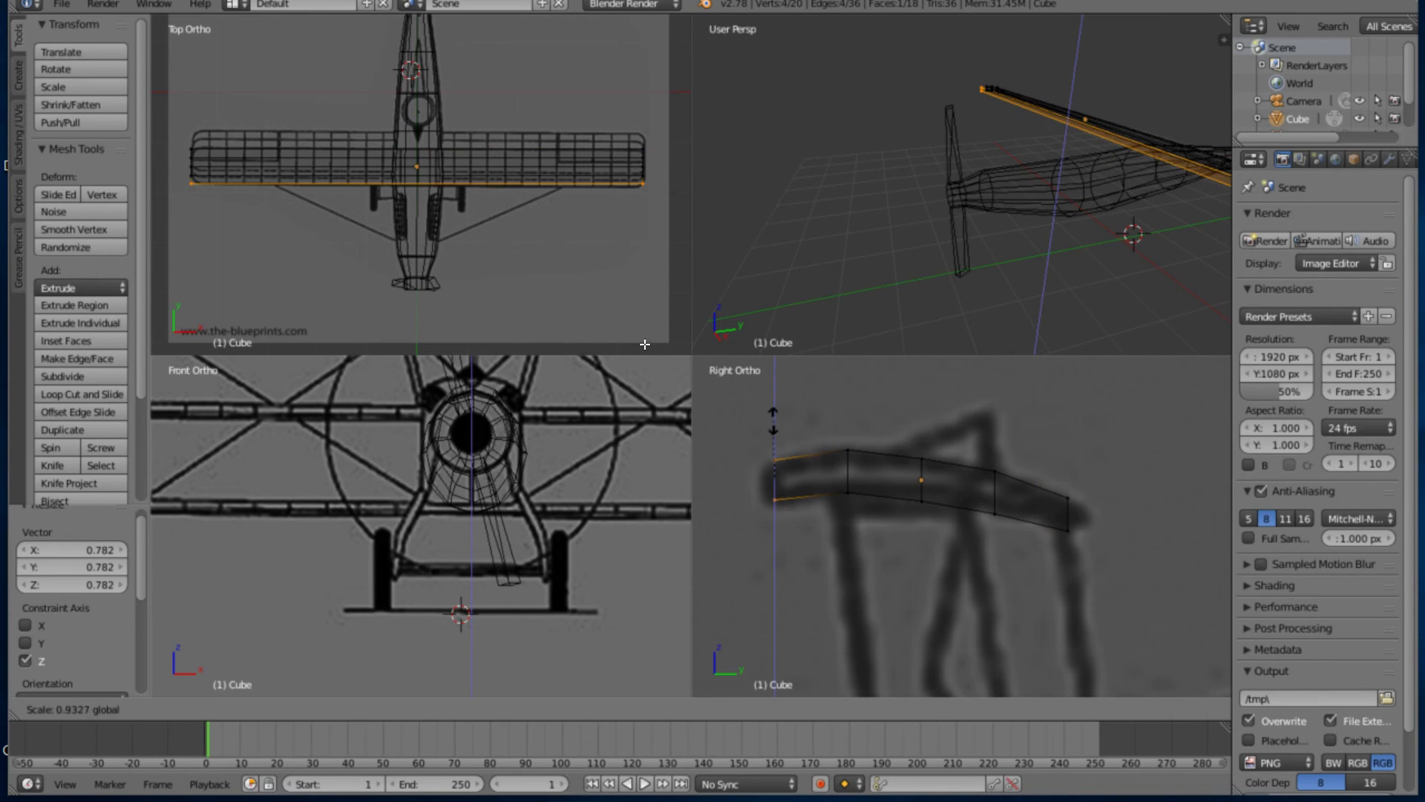
left_click(646, 344)
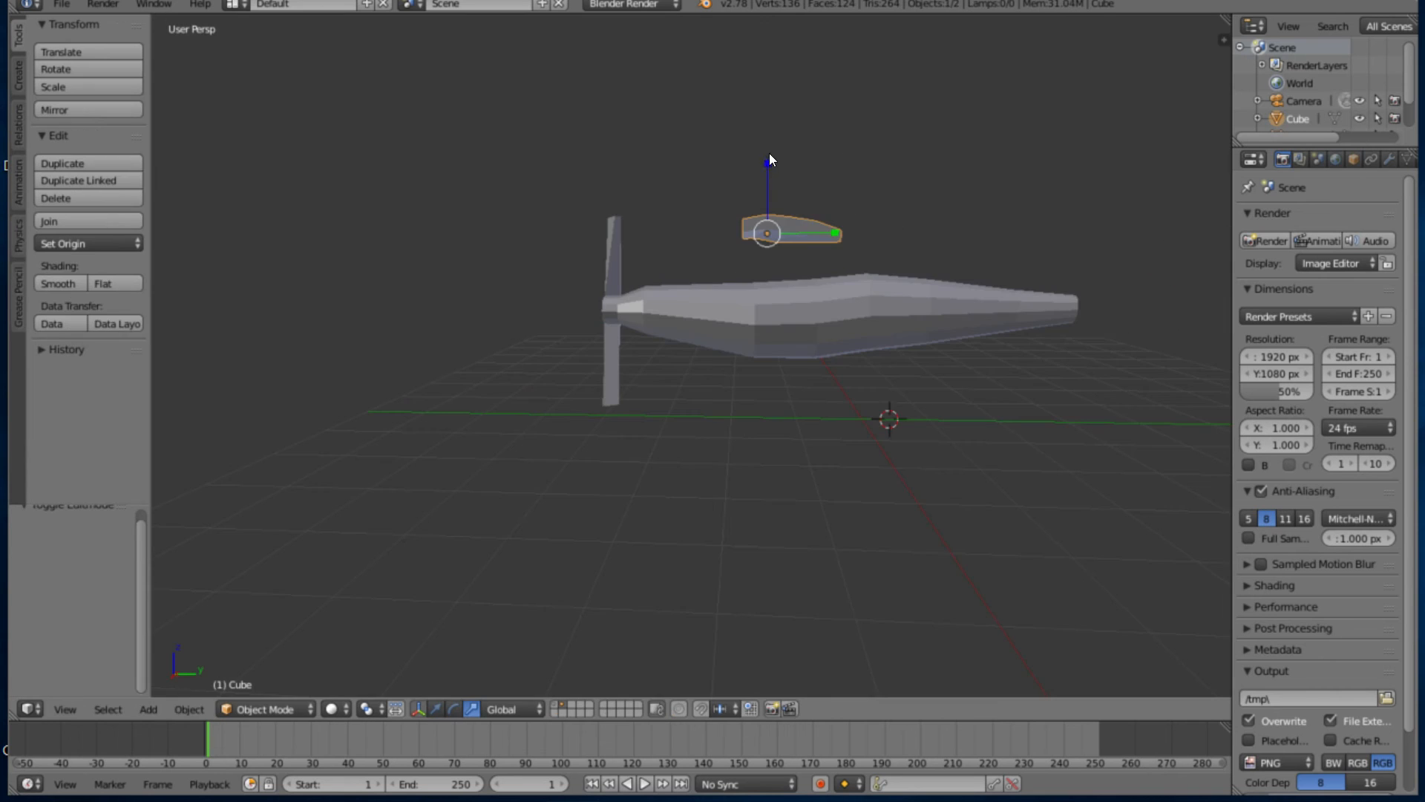
Examine the shaded wing's shape against the fuselage in perspective and in the blueprint views
key("a")
key("ctrl+z")
mouse_move(684, 248)
middle_mouse_down()
mouse_move(799, 304)
mouse_move(694, 325)
mouse_move(656, 287)
mouse_move(675, 261)
mouse_move(656, 252)
middle_mouse_up()
key("ctrl+alt+q")
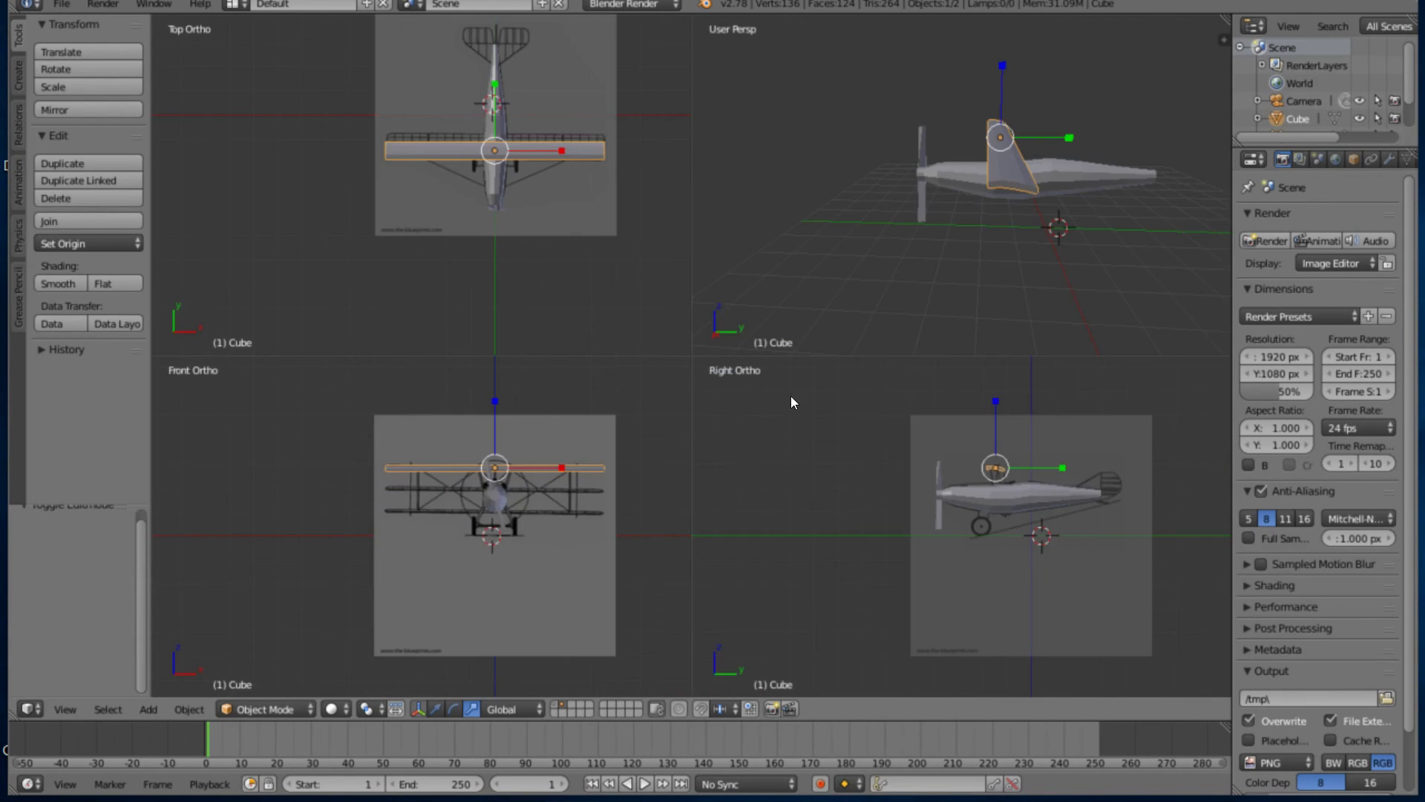
key("ctrl+alt+q")
key("ctrl+alt+q")
scroll(397, 424, "up", 3)
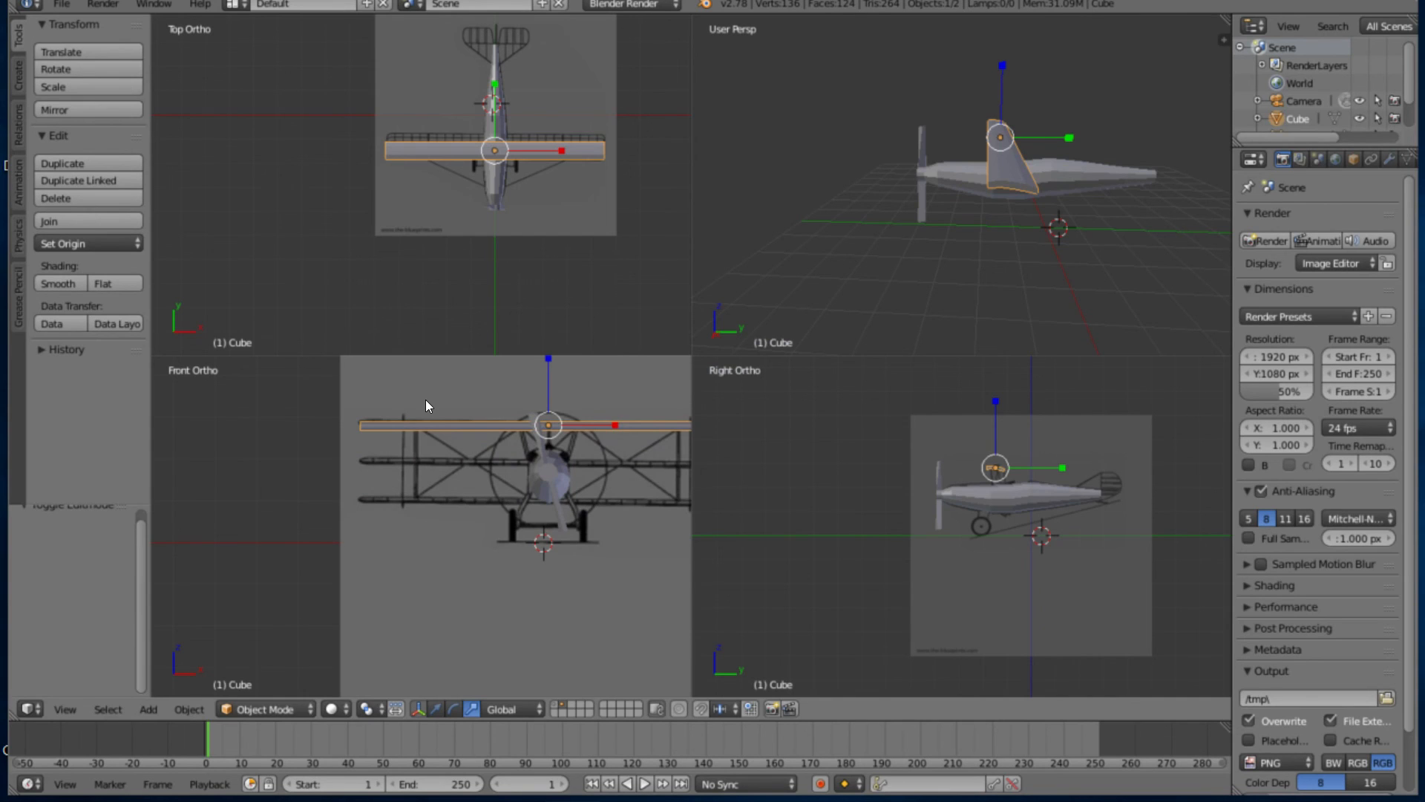
Duplicate the upper wing and move the copy about -0.875 along Z onto the middle wing in the front blueprint
key("shift+d")
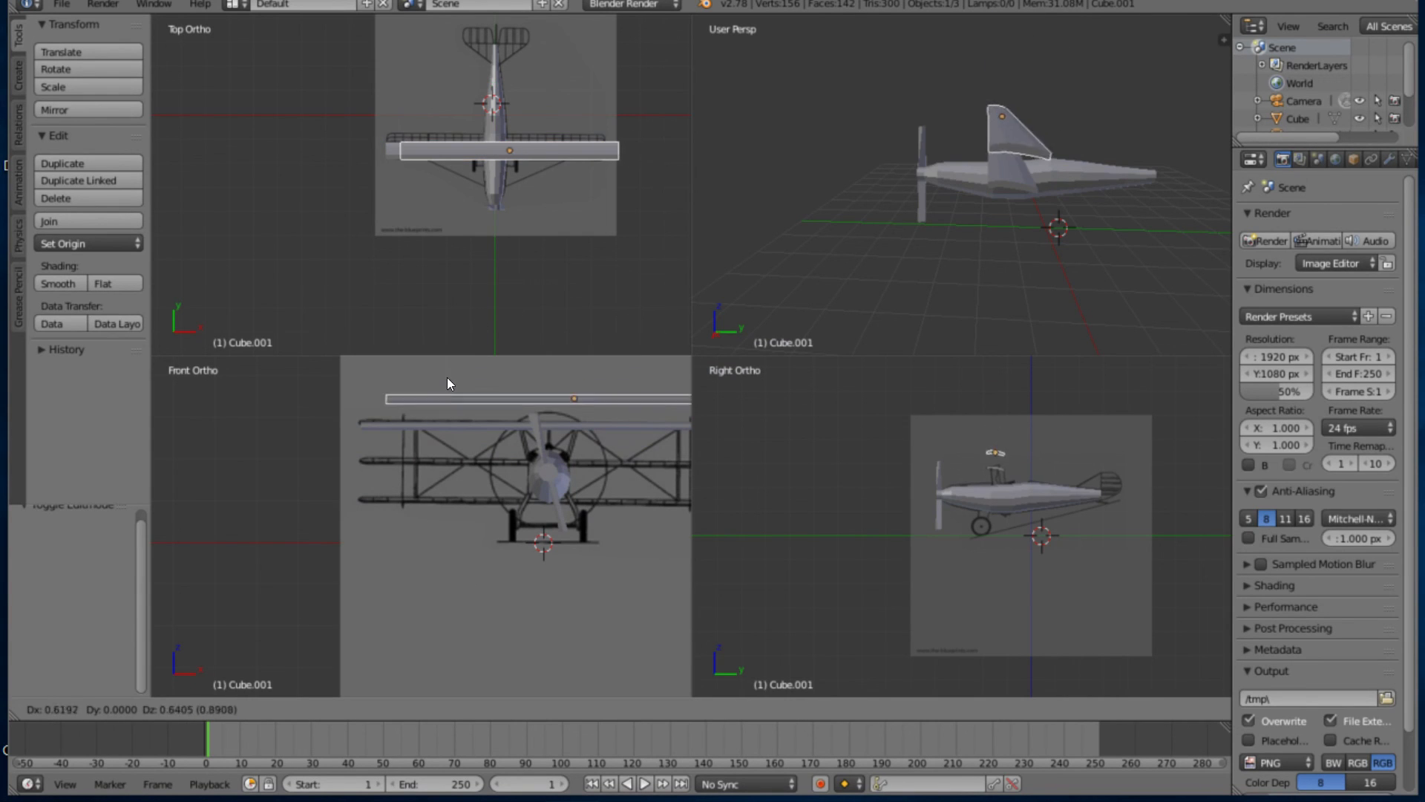
right_click(449, 372)
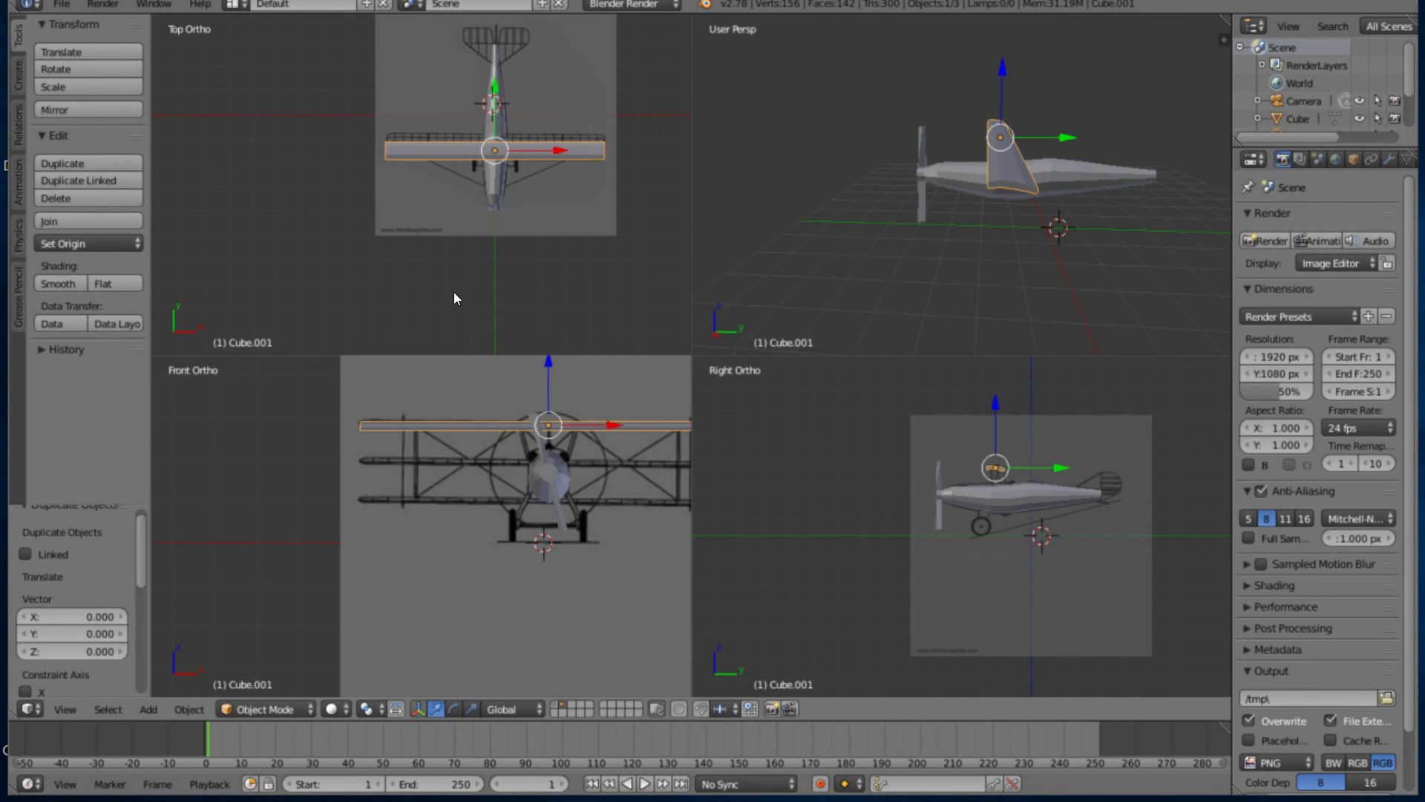
key("g")
key("z")
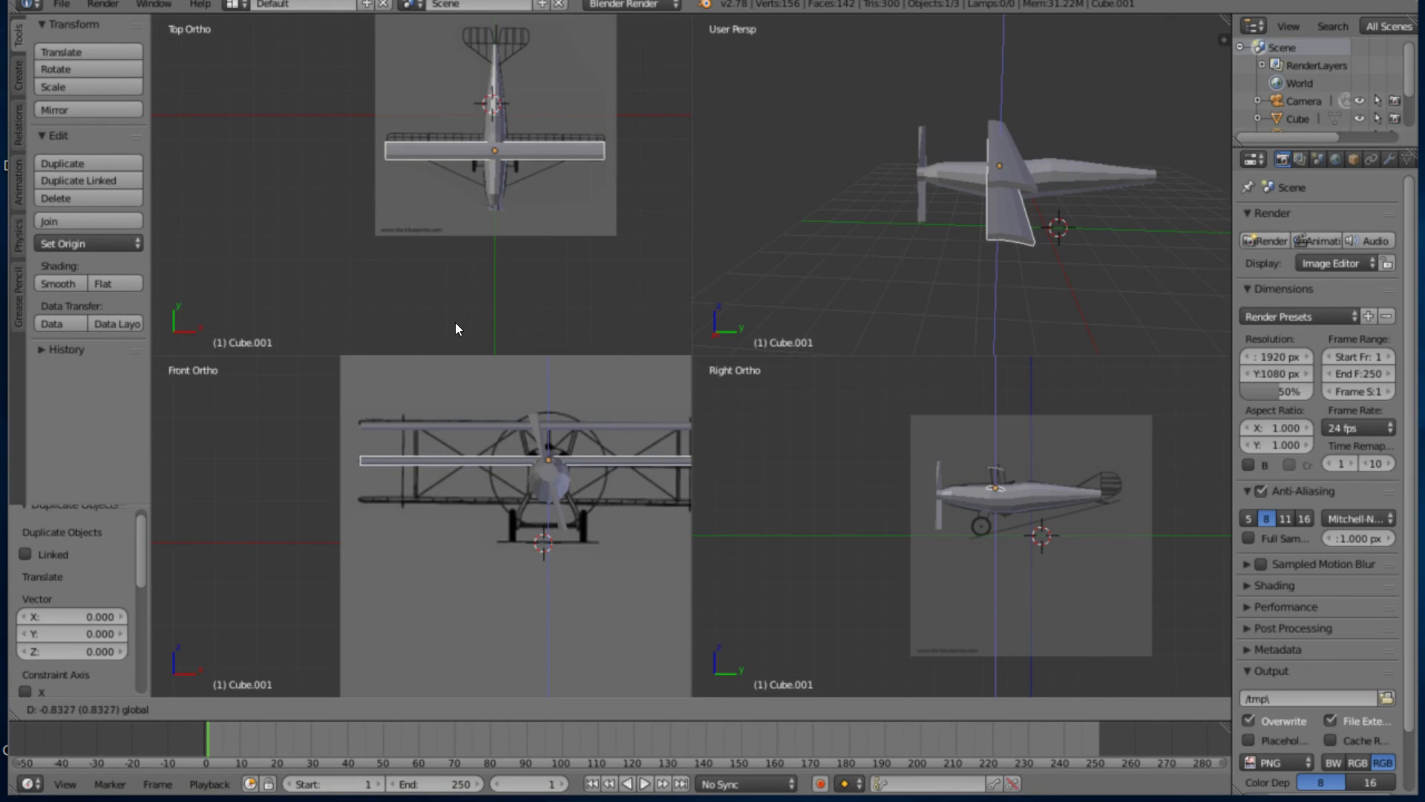
left_click(455, 324)
Duplicate the middle wing and move the copy about -0.875 along Z onto the lower wing in the front blueprint
key("shift+d")
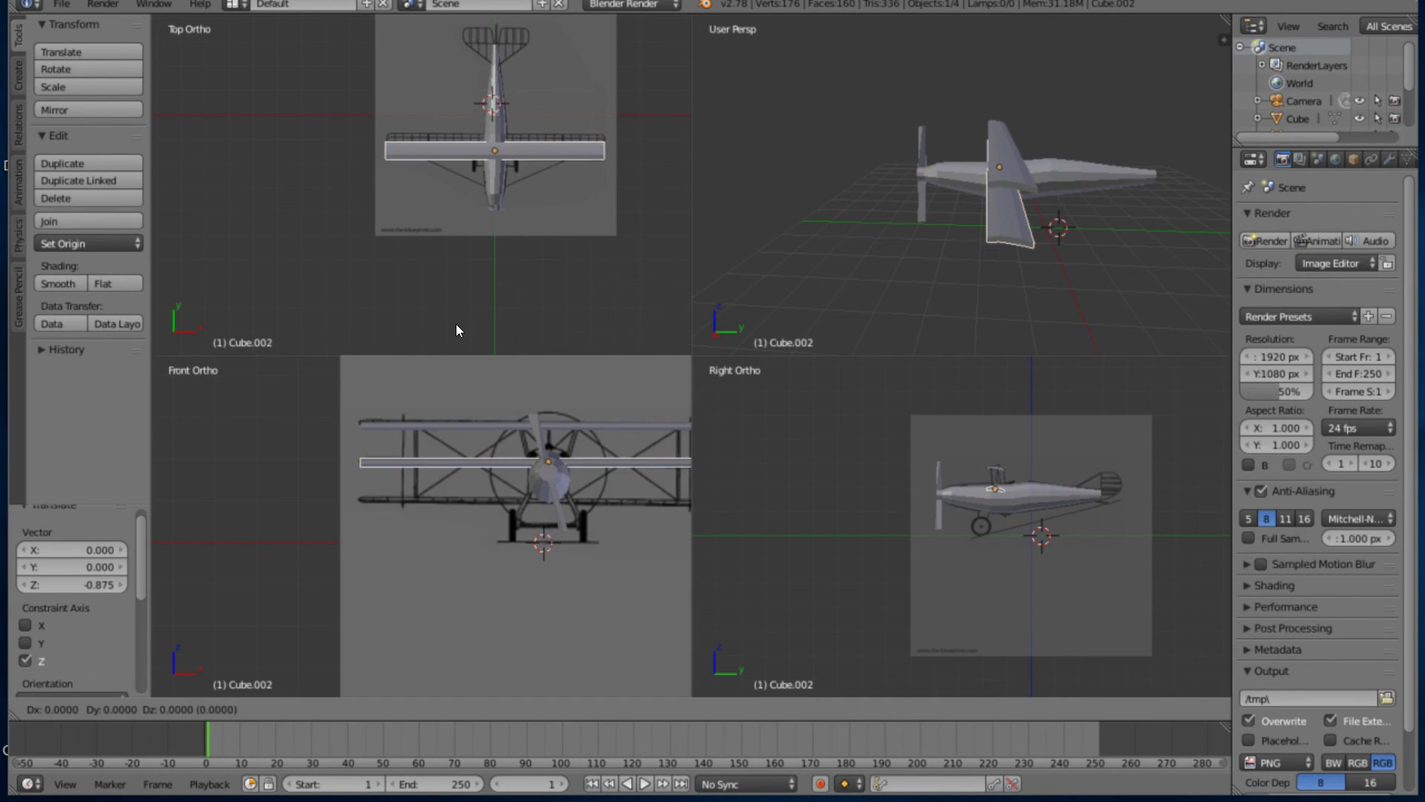
right_click(456, 353)
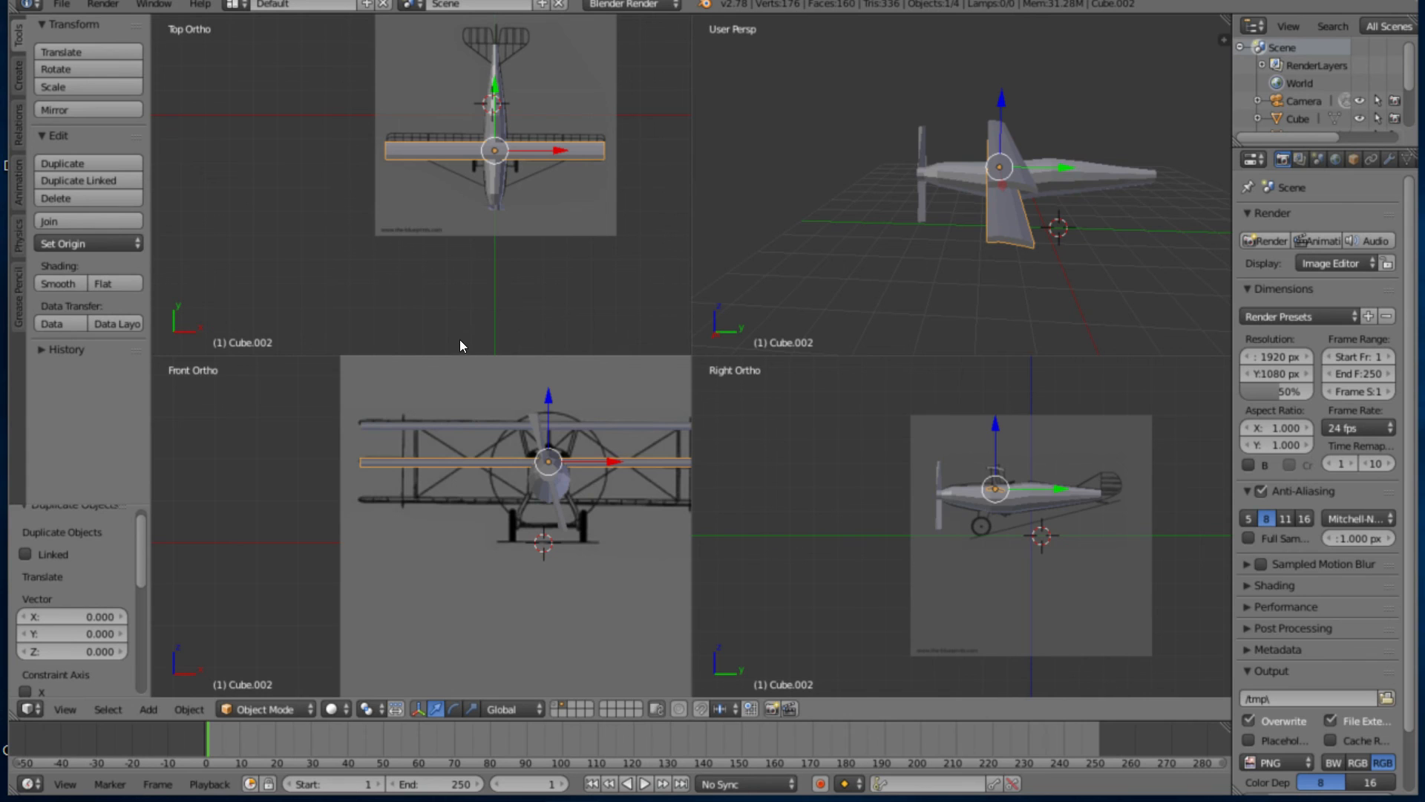
key("g")
key("z")
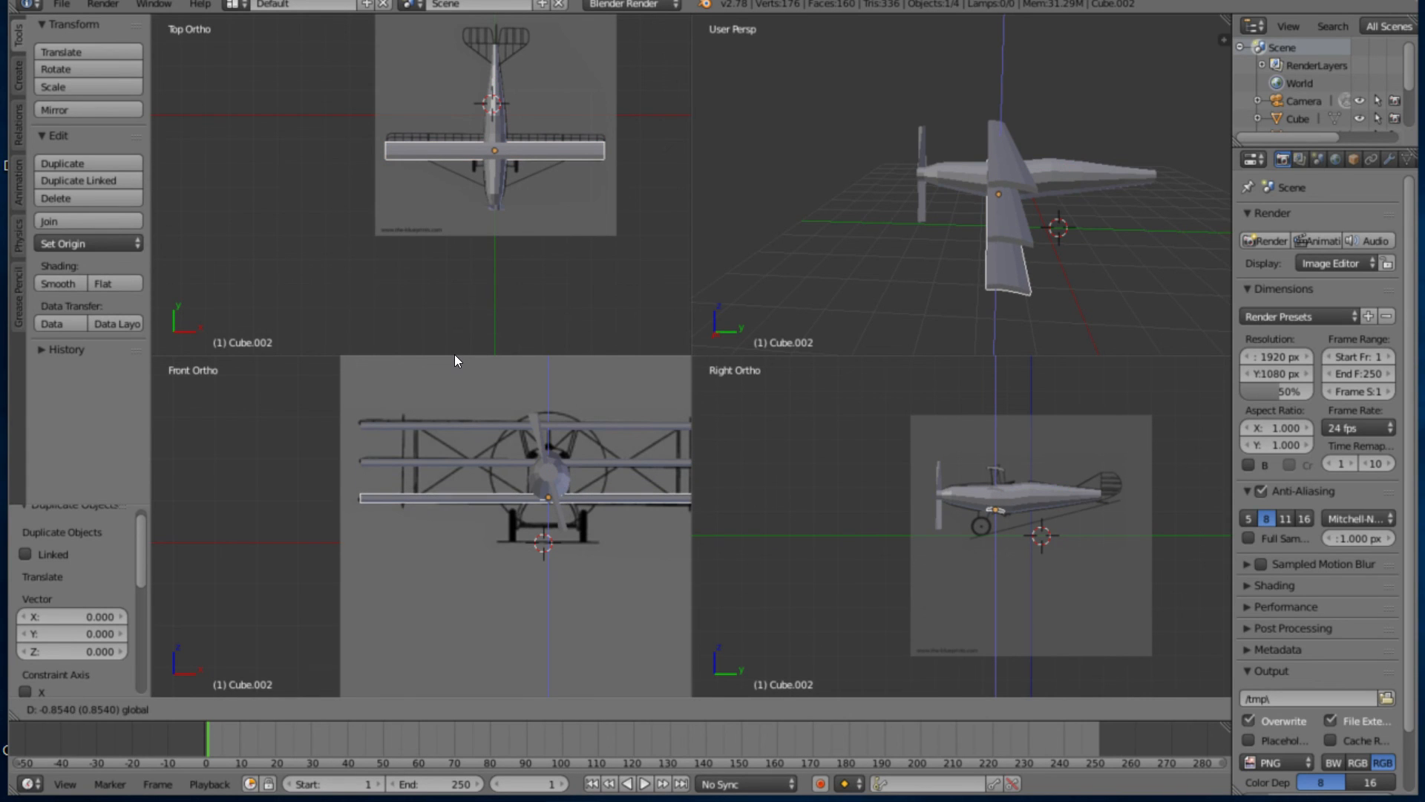
left_click(468, 353)
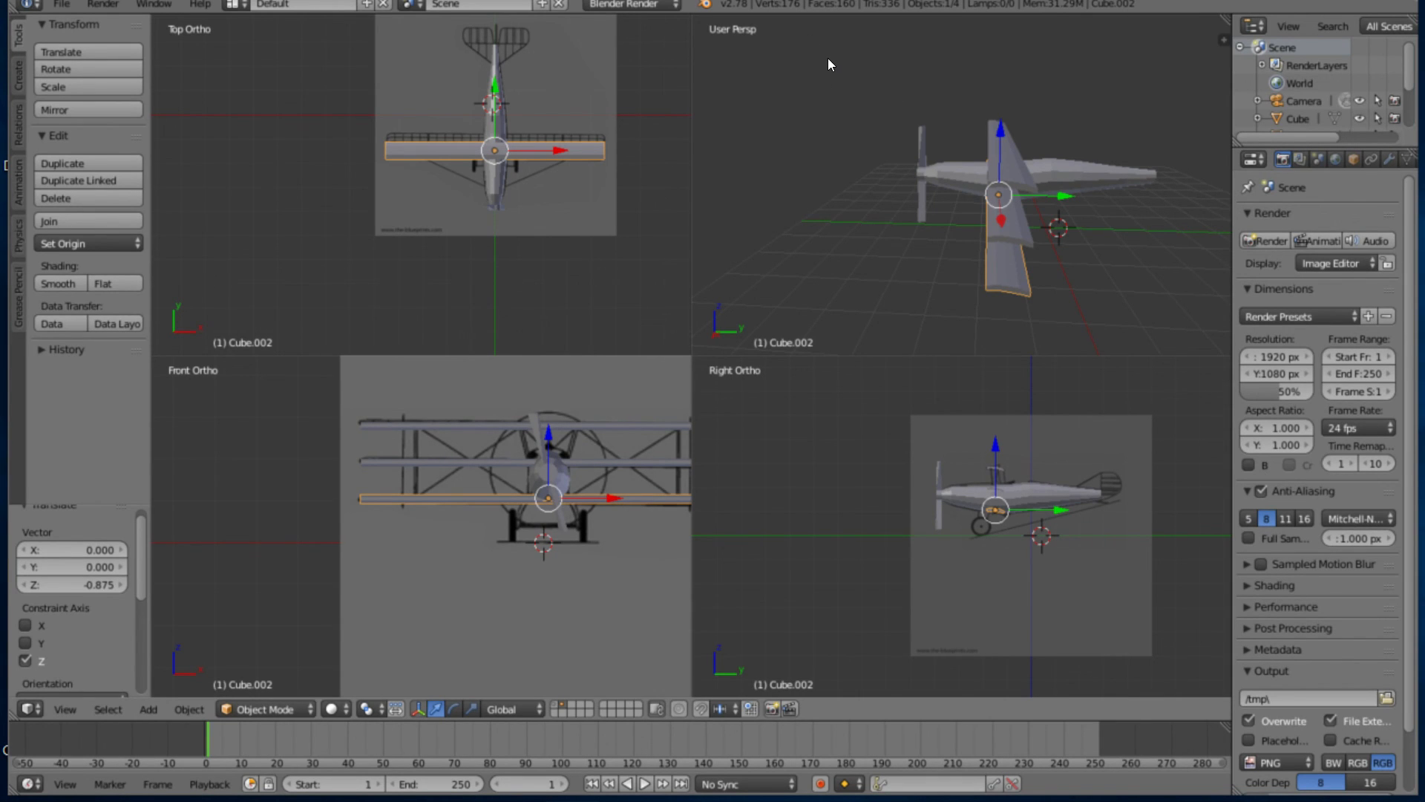
In wireframe shading, select the middle and lower wings and move them about 0.189 along Y to follow the side blueprint
middle_click_drag(827, 58, 916, 101)
key("ctrl+alt+q")
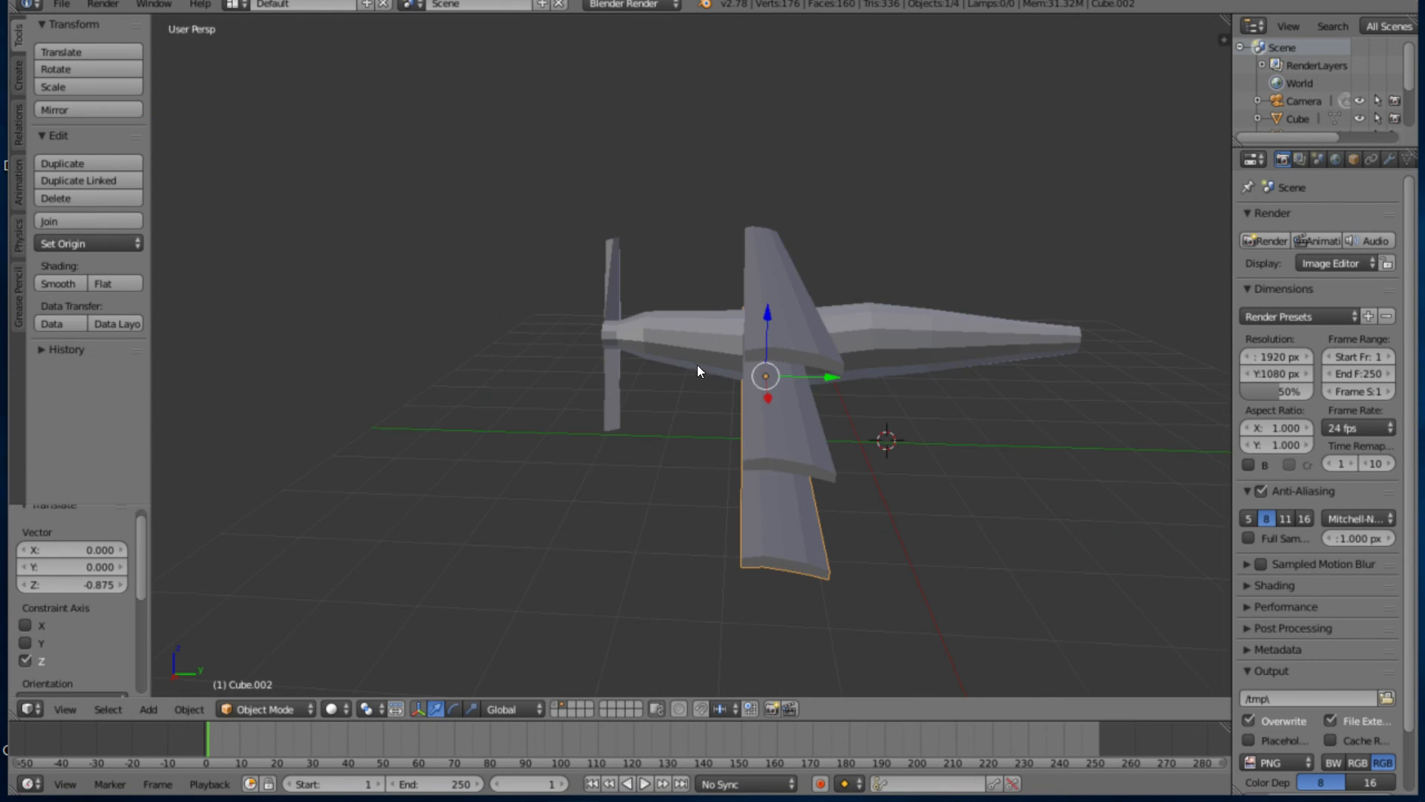
key("ctrl+alt+q")
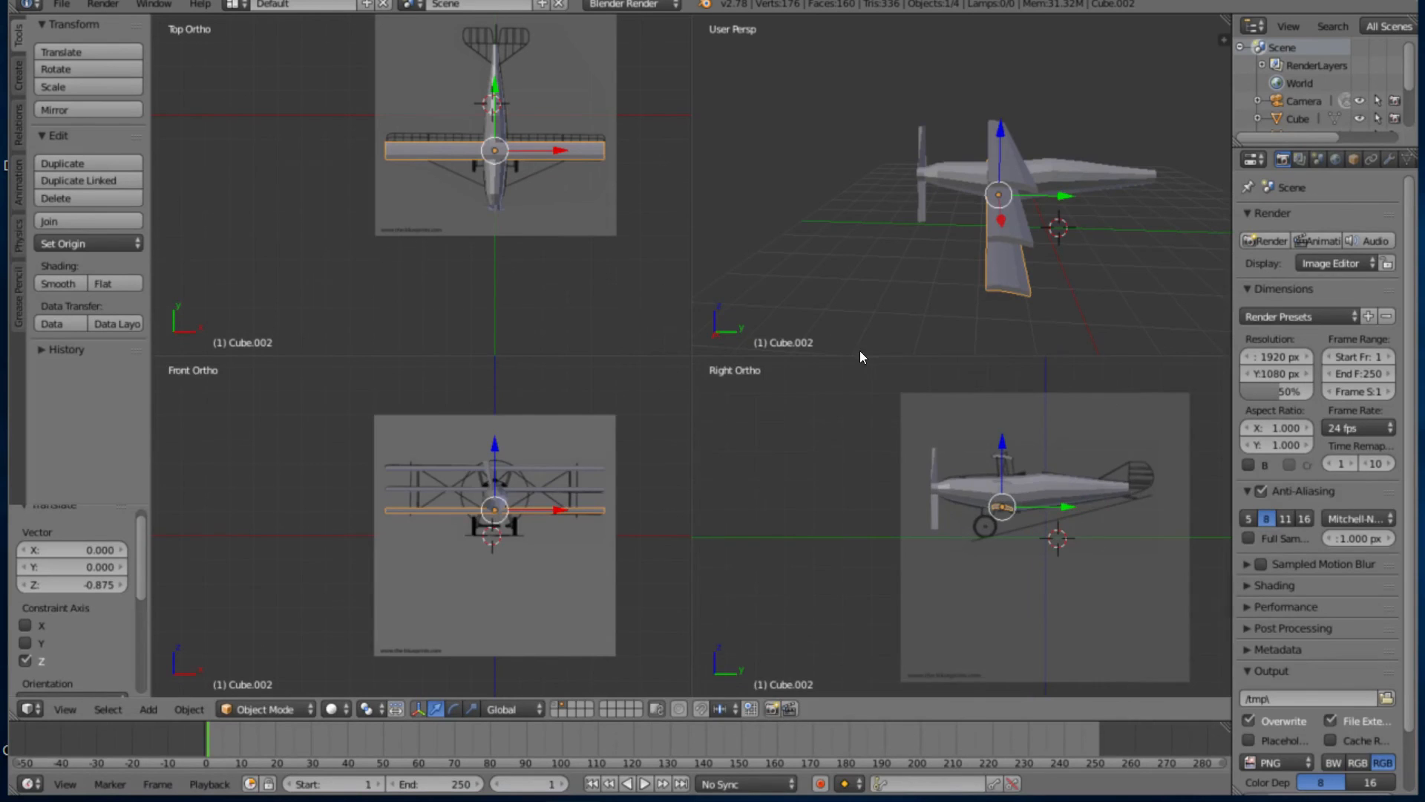
scroll(891, 390, "up", 8)
scroll(765, 453, "down", 2)
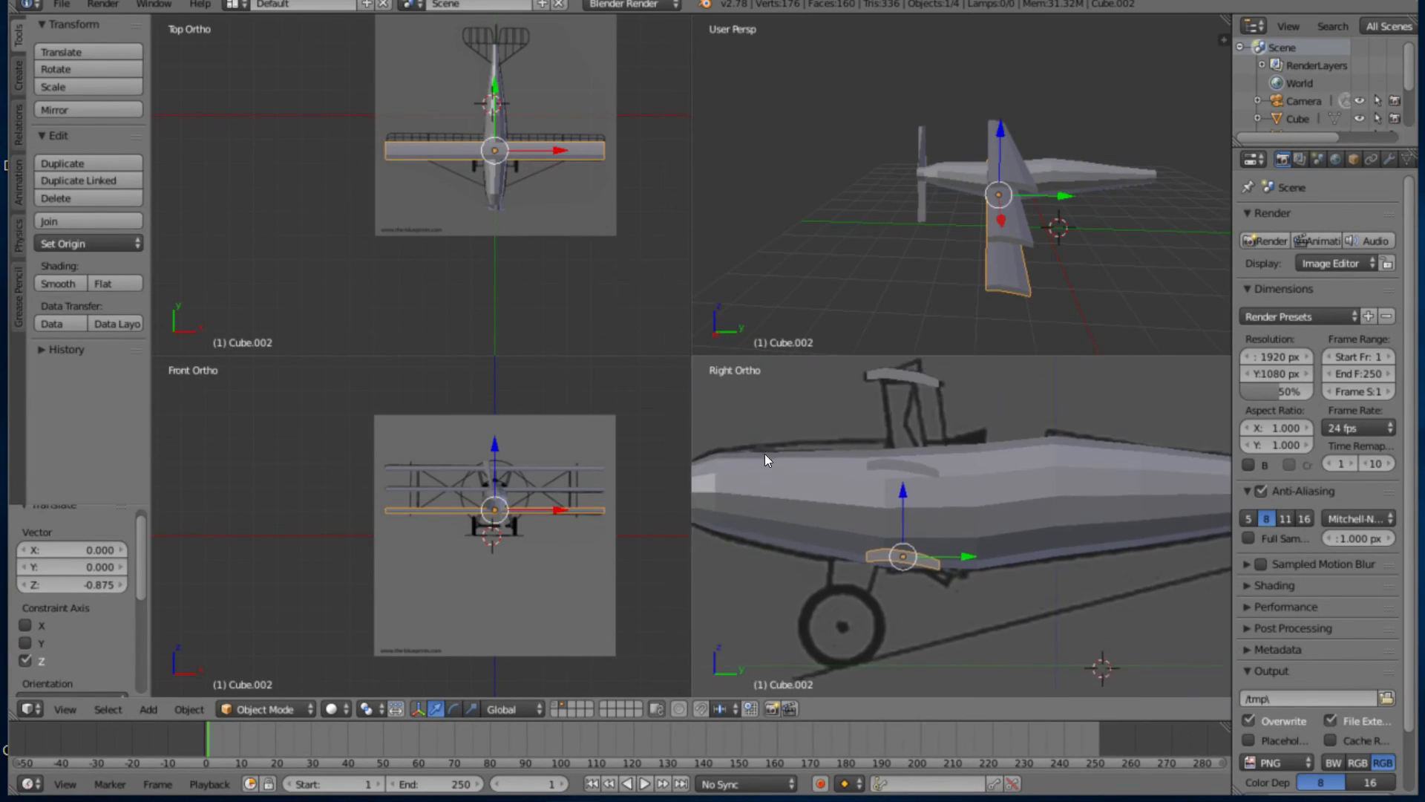
scroll(774, 456, "up", 2)
key("z")
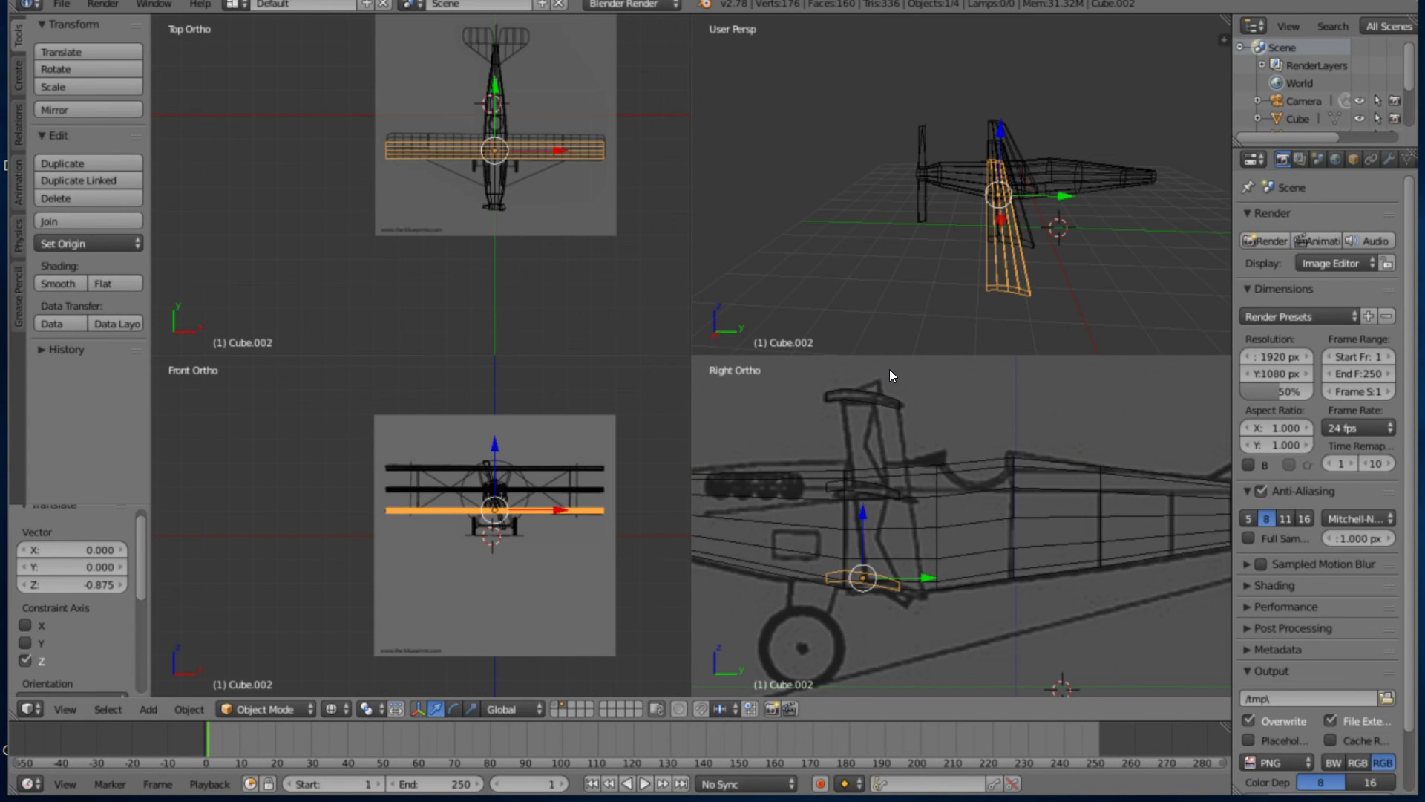
right_click(740, 403)
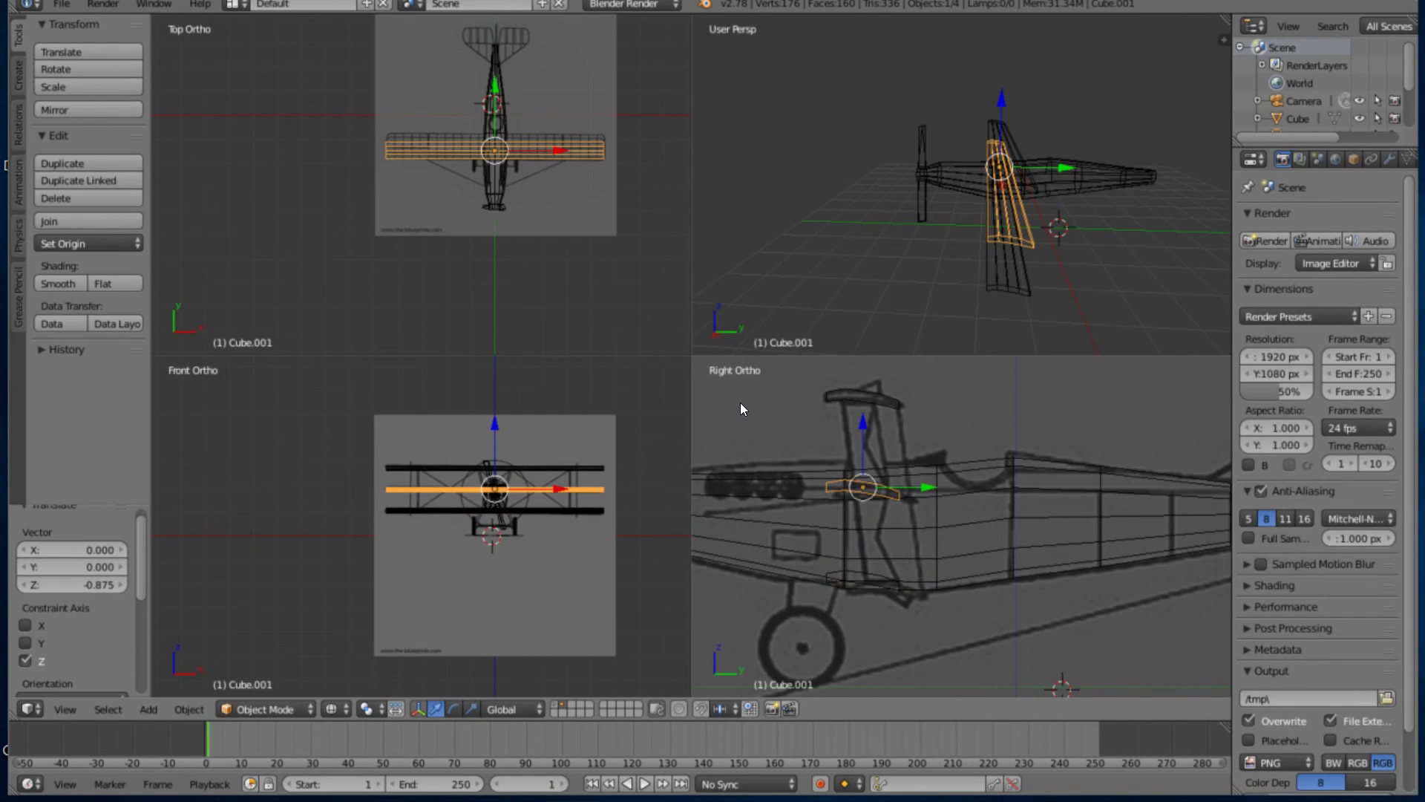
right_click(729, 470, "shift")
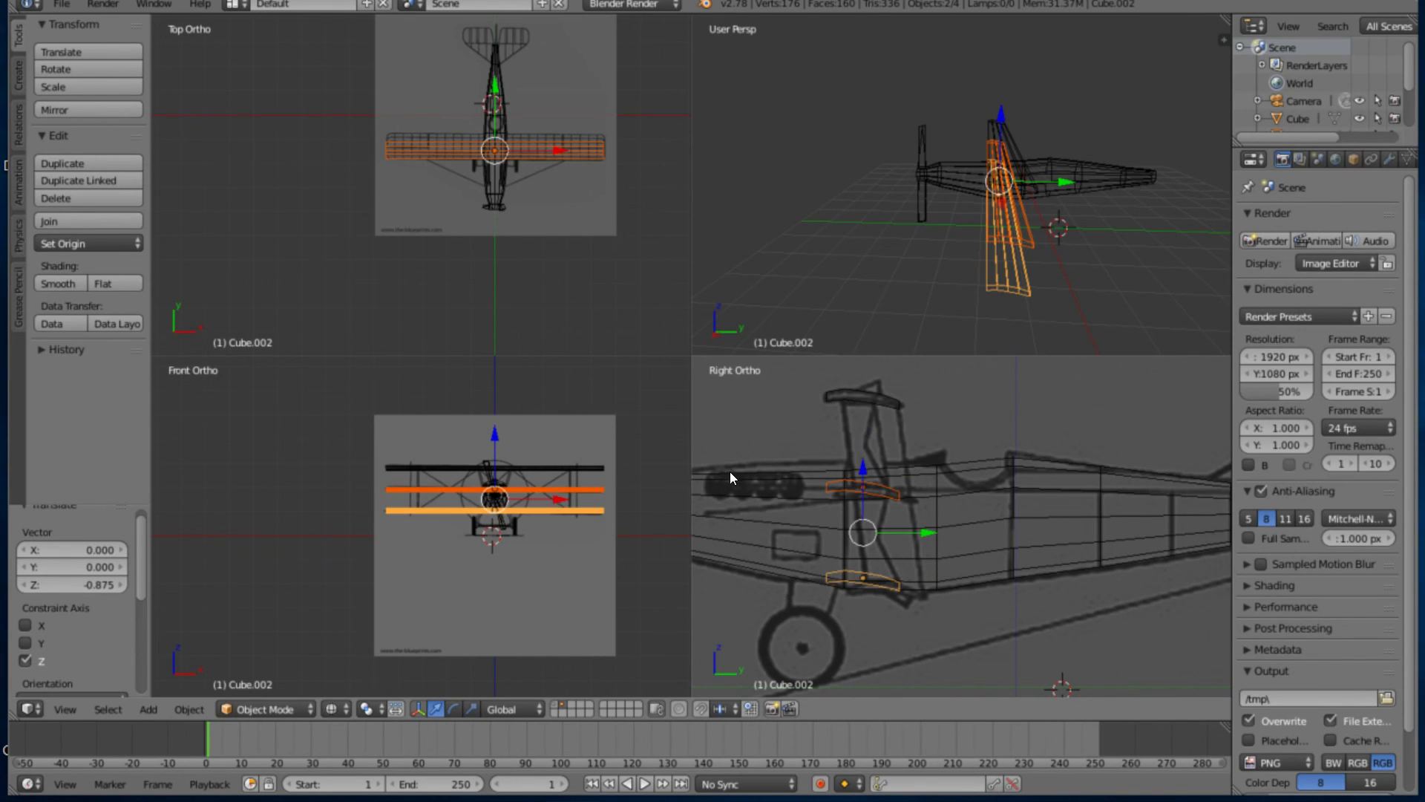
key("g")
key("y")
left_click(787, 434)
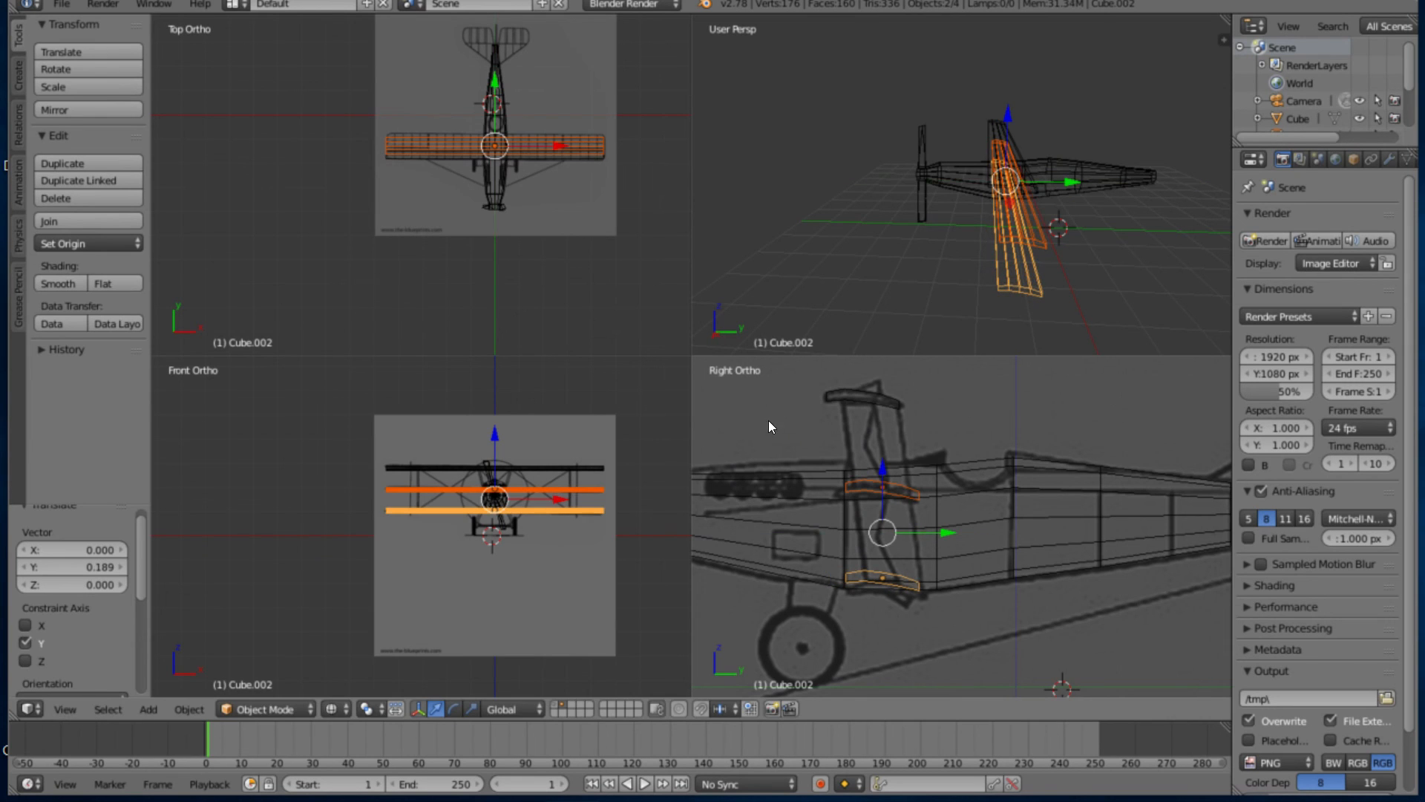
Select only the lower wing and move it about 0.129 along Y and about -0.034 along Z onto the side blueprint
right_click(760, 475)
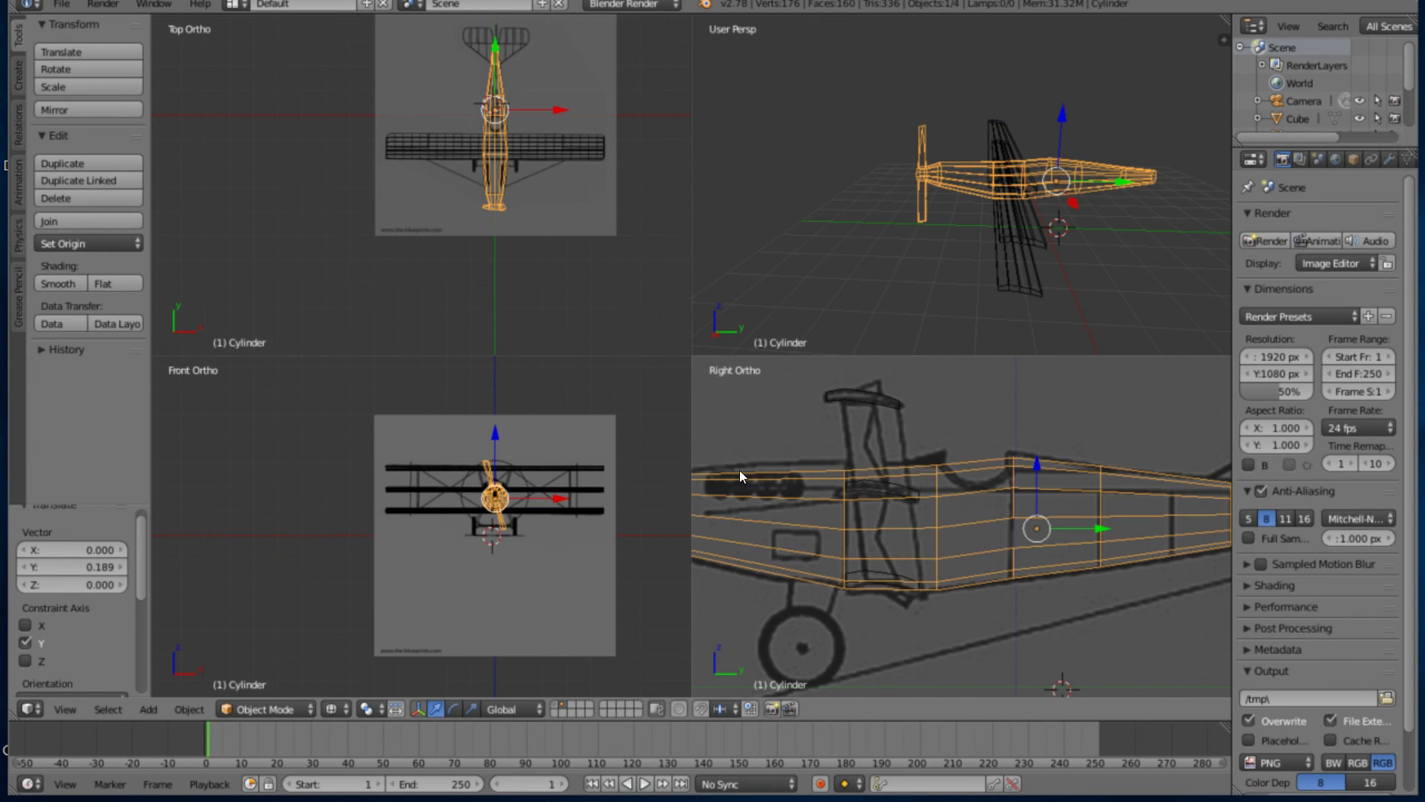
right_click(772, 466)
key("g")
key("y")
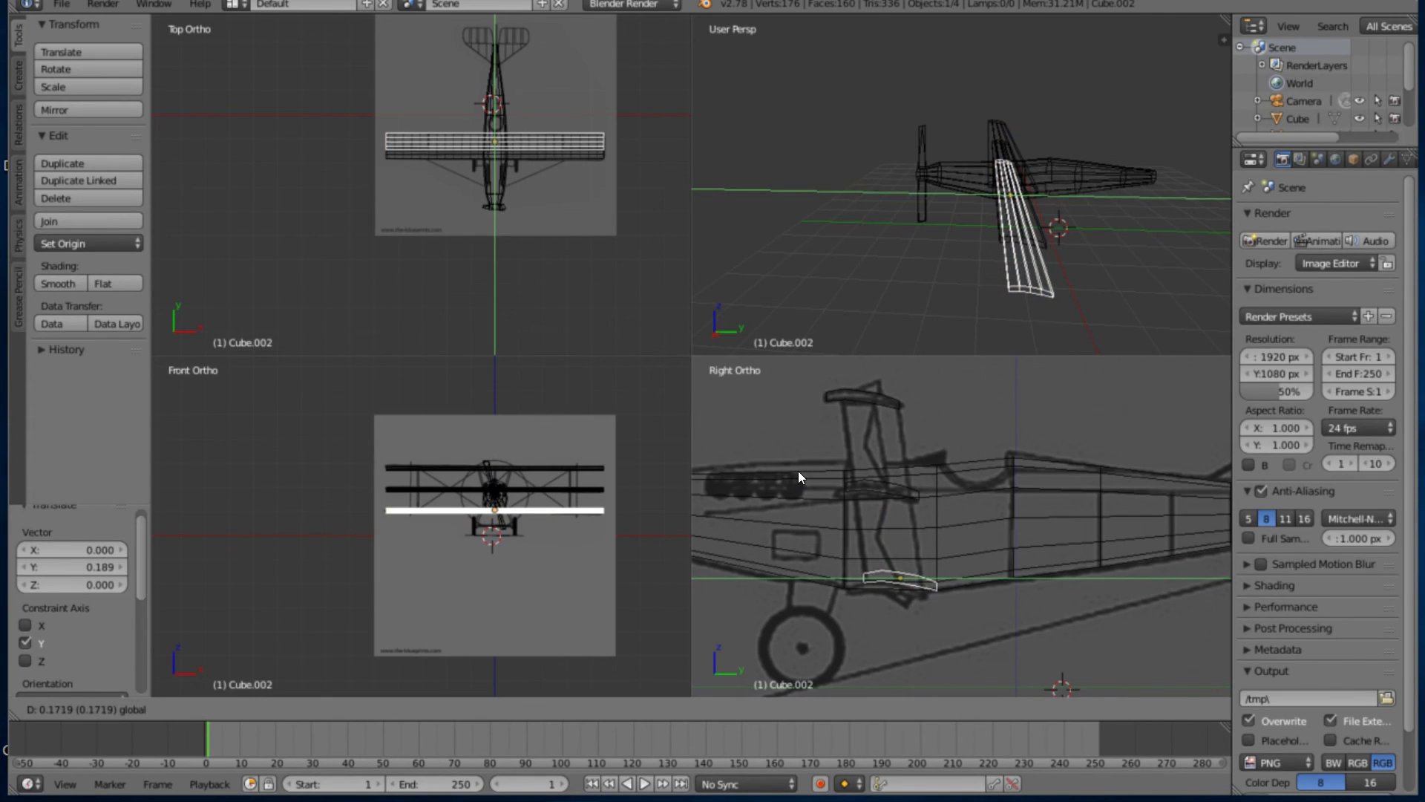
left_click(795, 471)
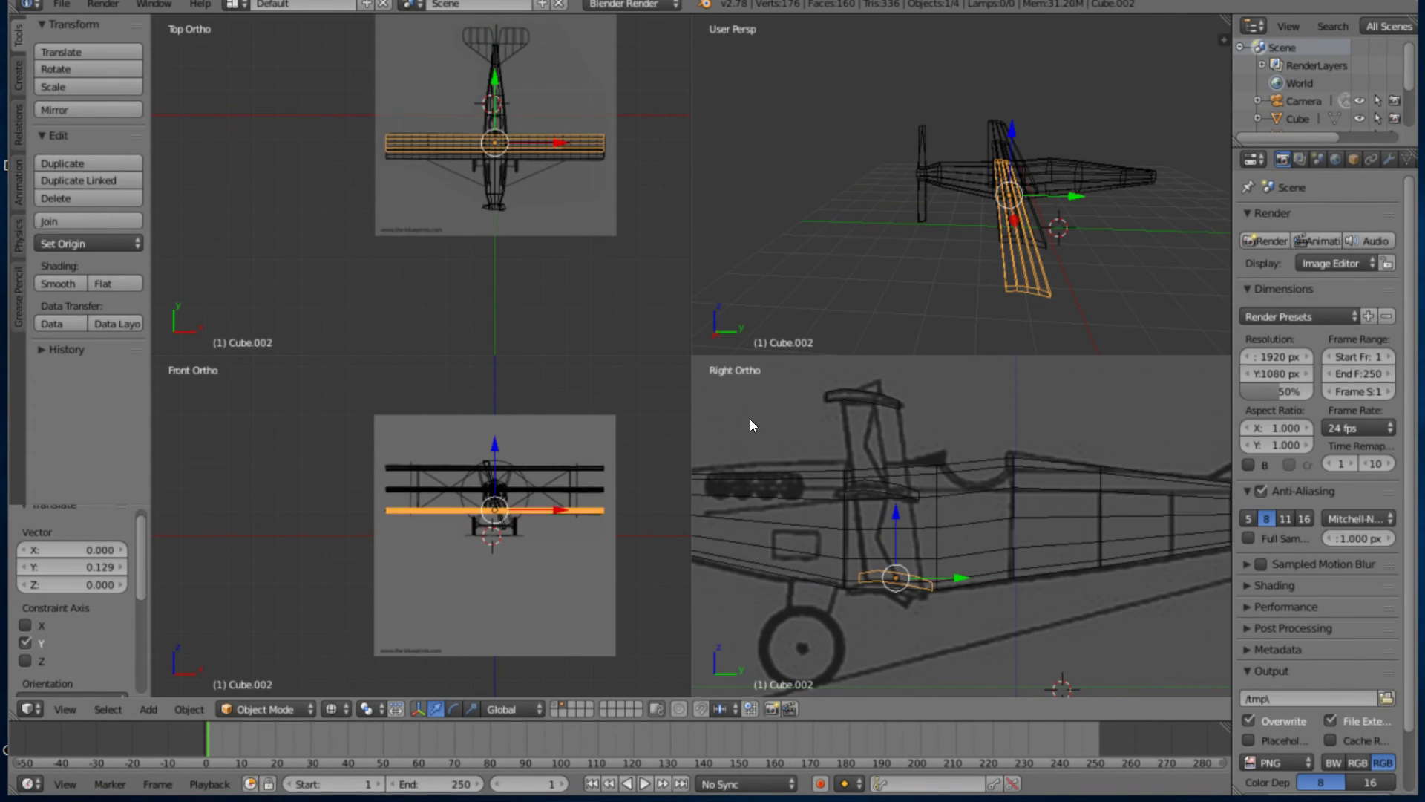
key("g")
key("z")
left_click(748, 426)
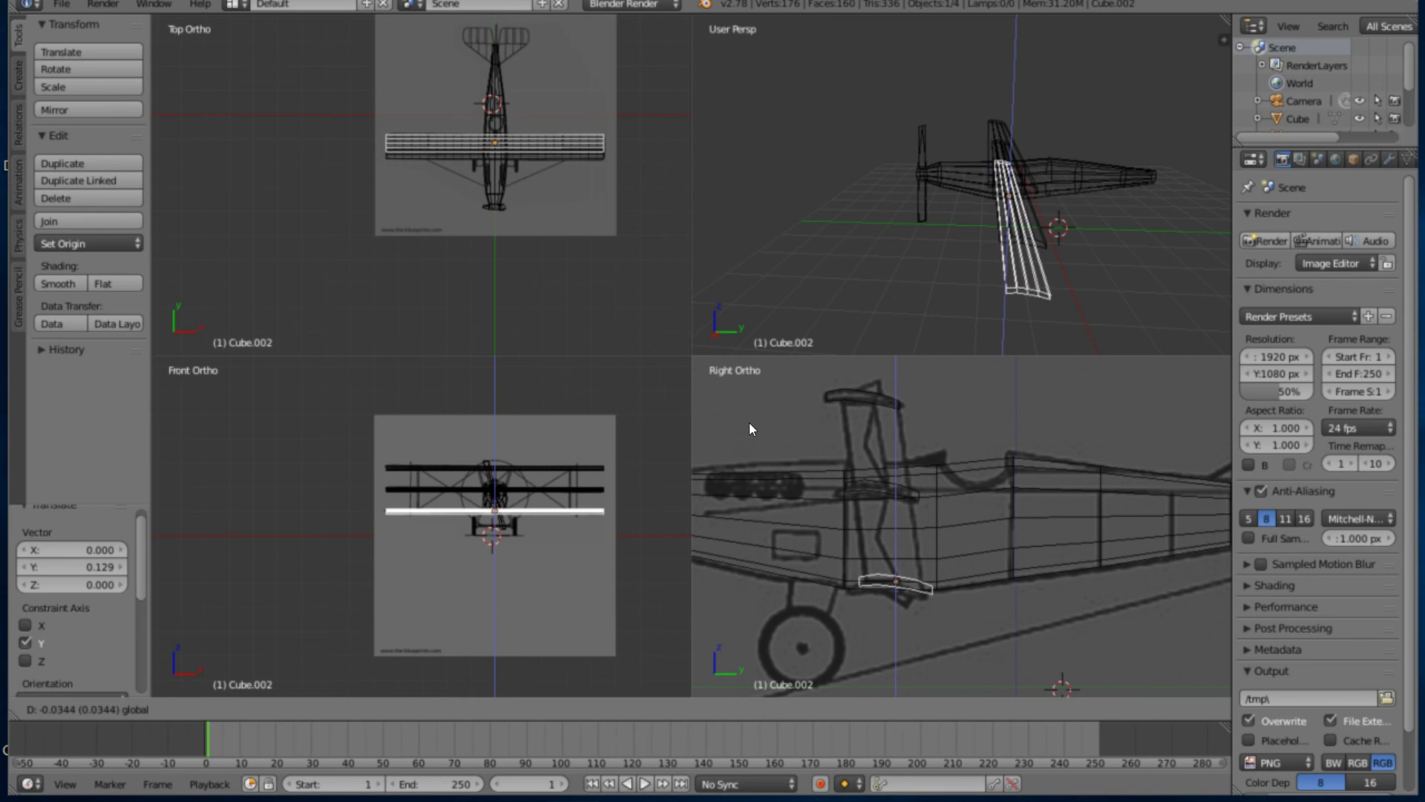